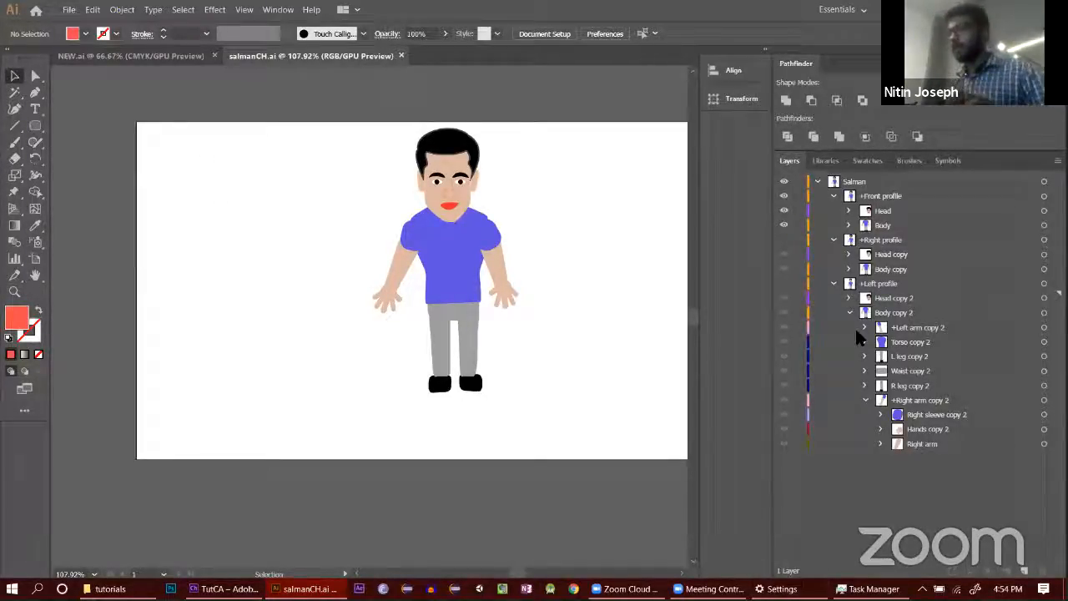
Step: Expand the Hands copy 2 group in +Right arm copy 2 and turn on visibility of its Switch copy 2 layer
click(880, 429)
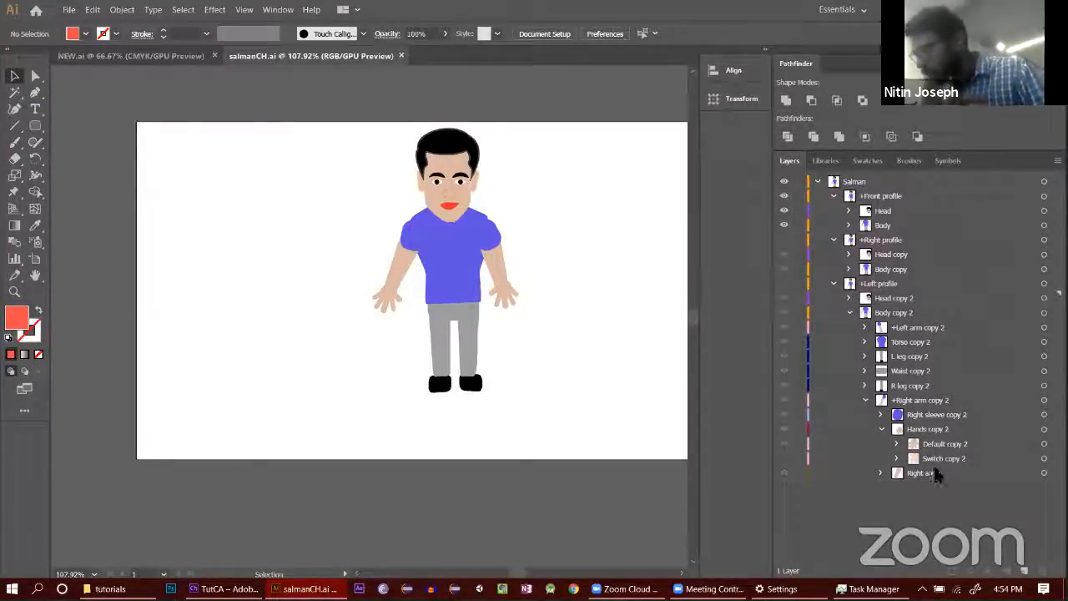
drag(942, 459, 941, 447)
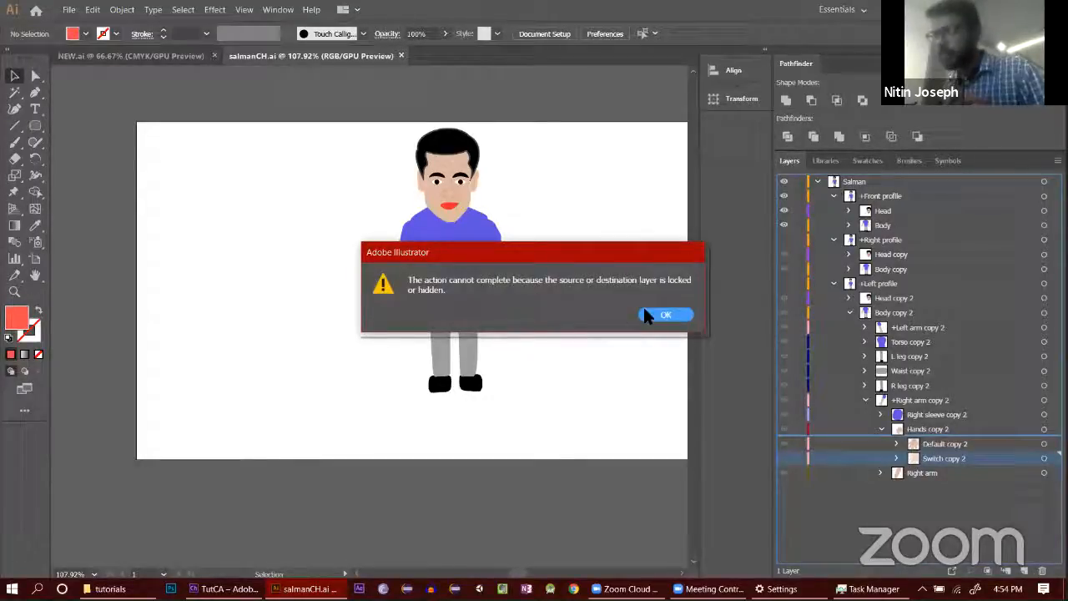
click(666, 315)
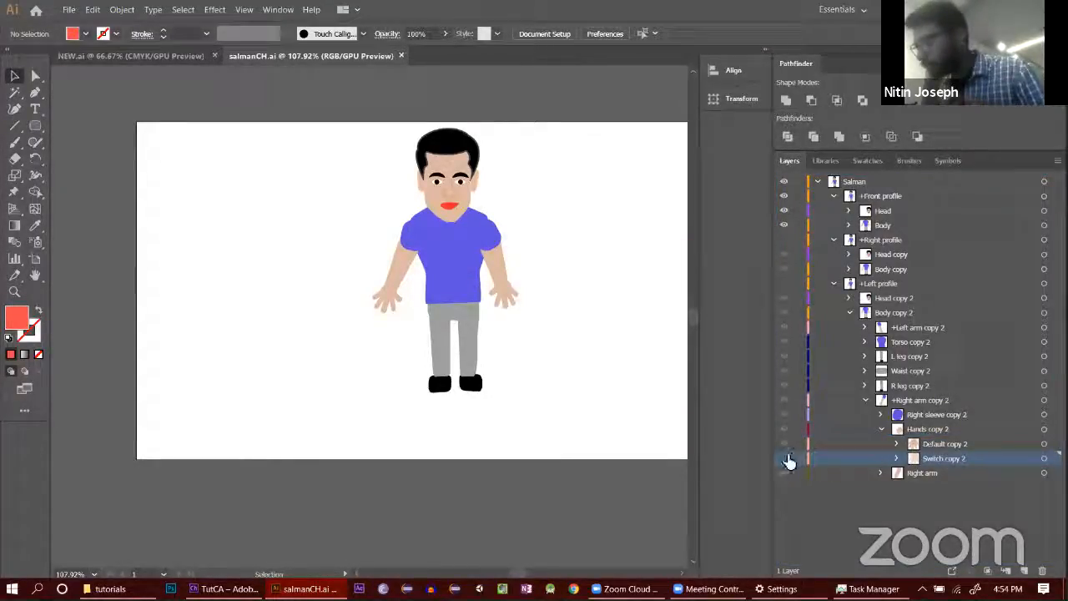
click(790, 458)
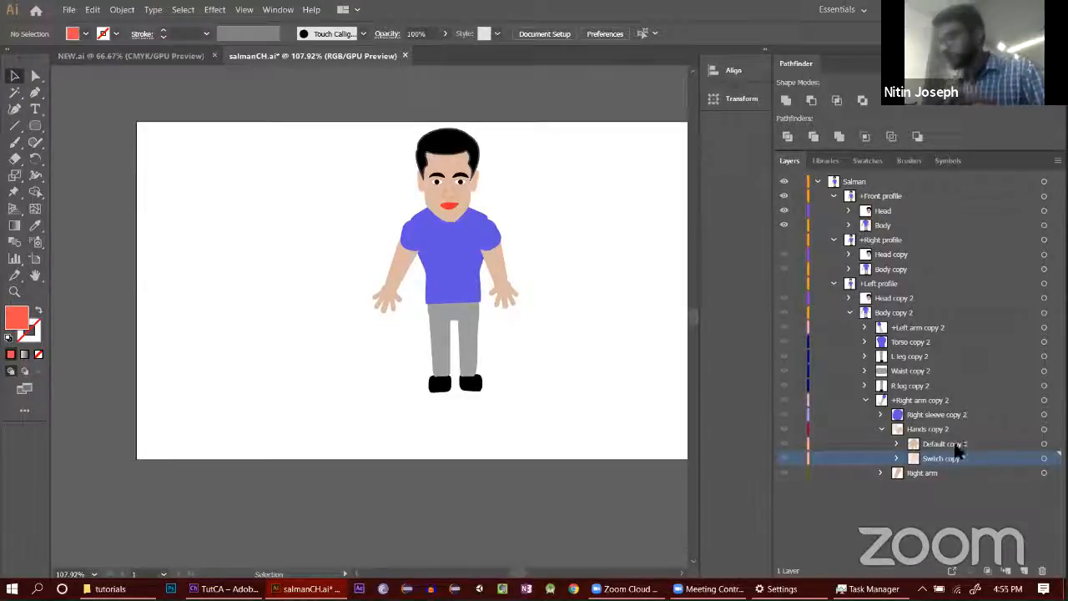
Step: Try to swap the order of Default copy 2 and Switch copy 2, and show the +Right profile layer
mouse_move(950, 459)
mouse_down()
mouse_move(954, 448)
mouse_move(949, 468)
mouse_up()
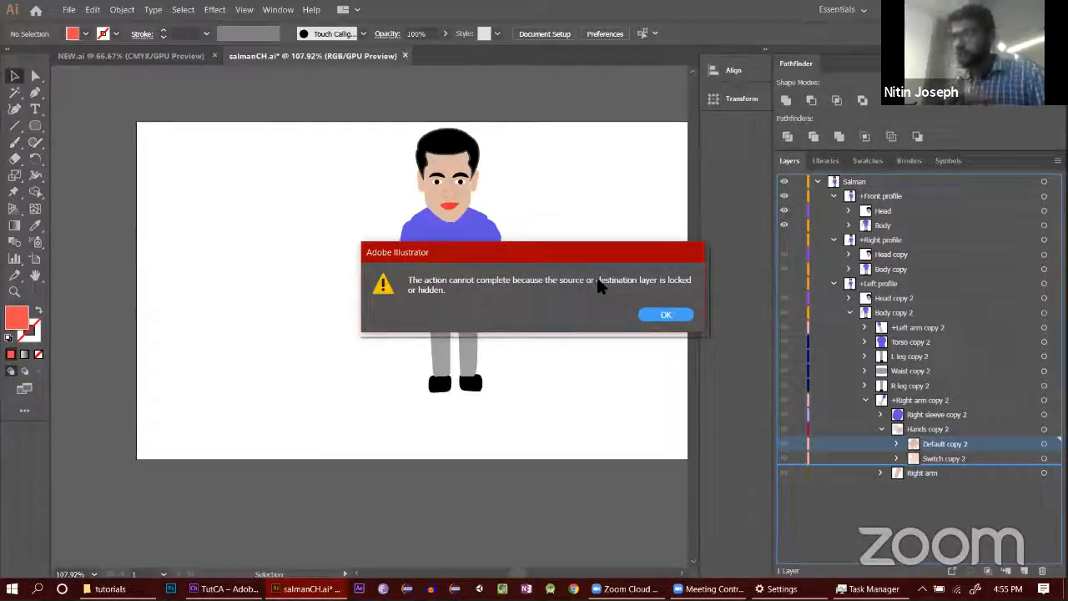
click(665, 315)
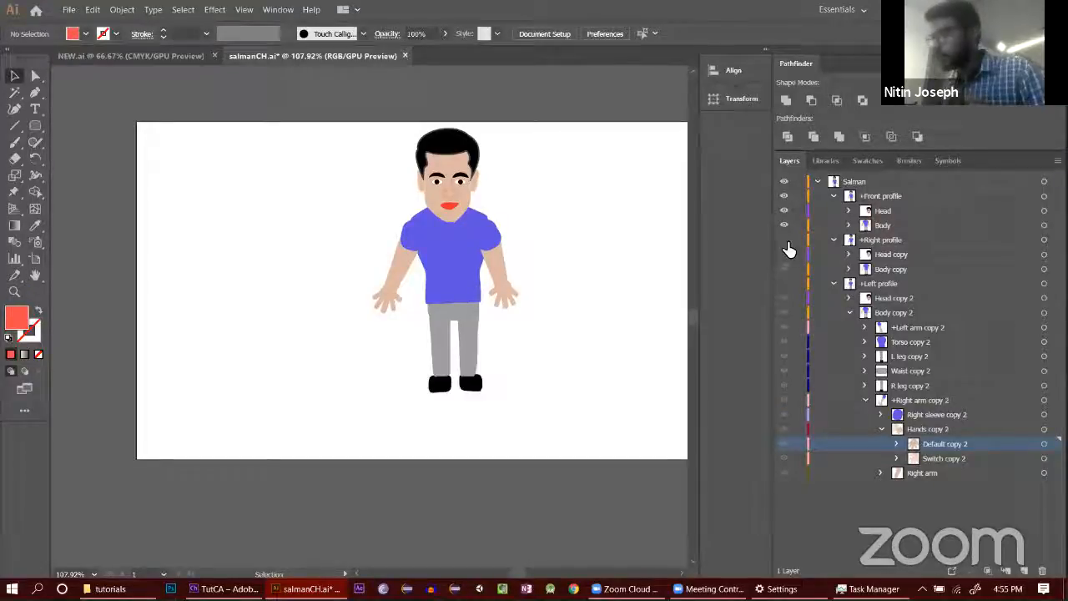
click(784, 240)
mouse_move(929, 457)
mouse_down()
mouse_move(935, 433)
mouse_move(936, 446)
mouse_up()
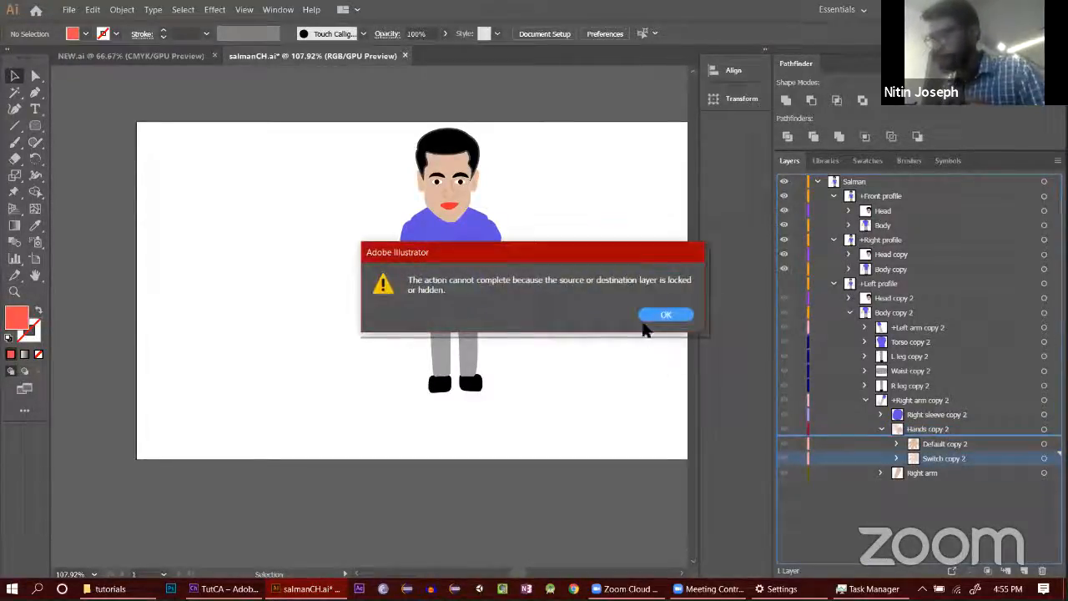
click(664, 315)
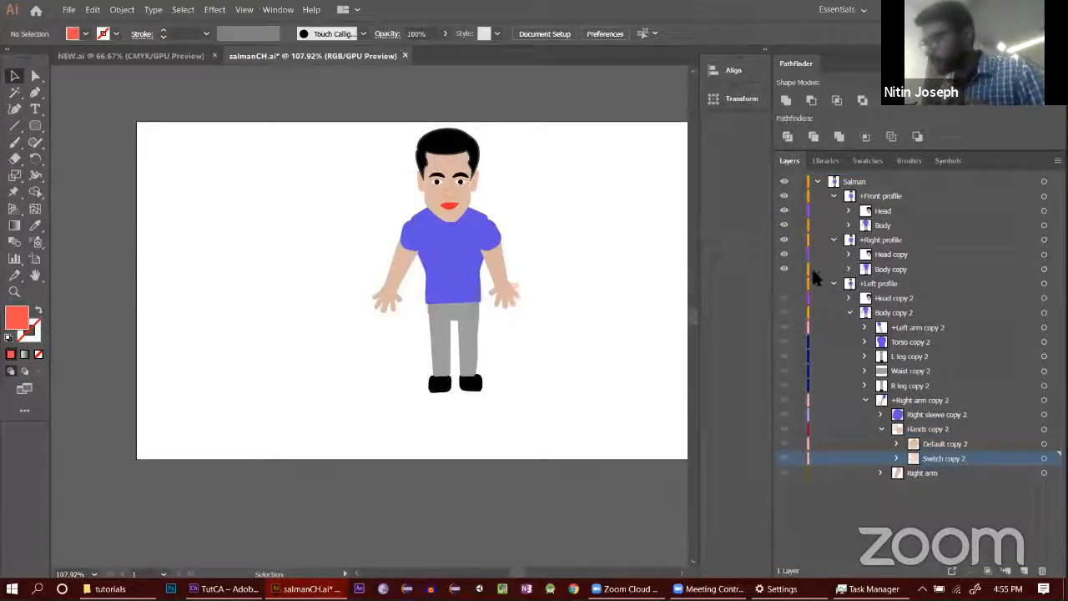
Step: Show the +Left profile layer and move Switch copy 2 above Default copy 2 in the right arm's hands group
click(785, 283)
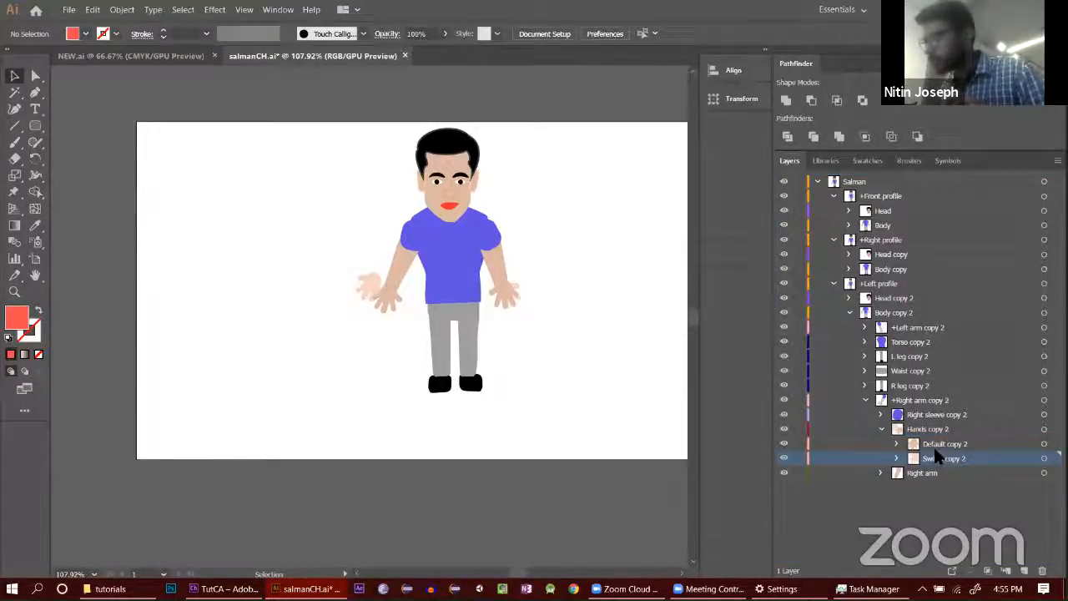
drag(937, 455, 938, 439)
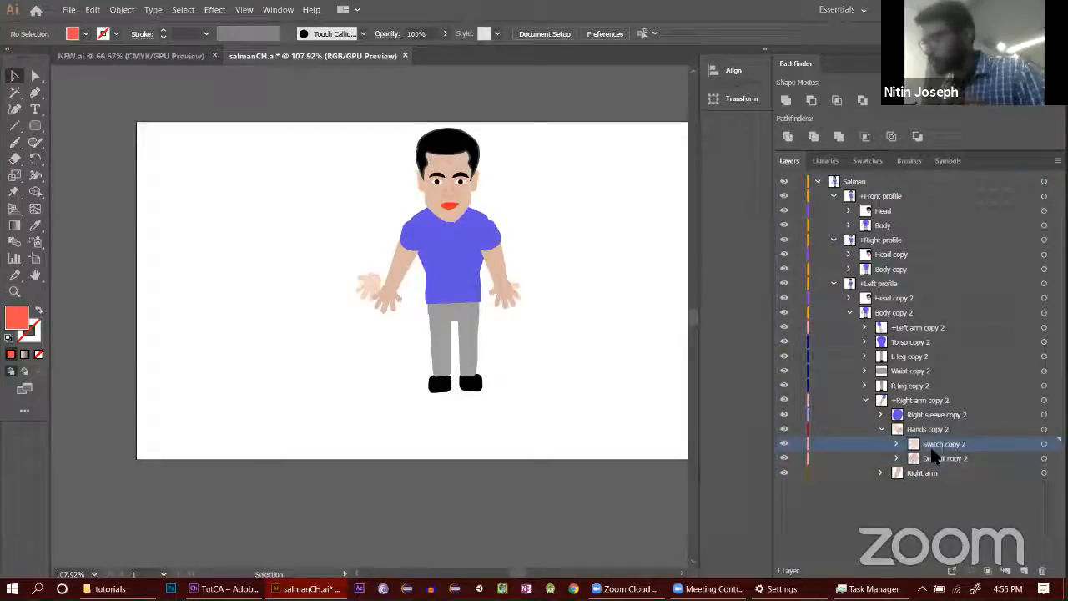
Step: Rename the right arm's Switch copy 2 layer as Default
double_click(950, 445)
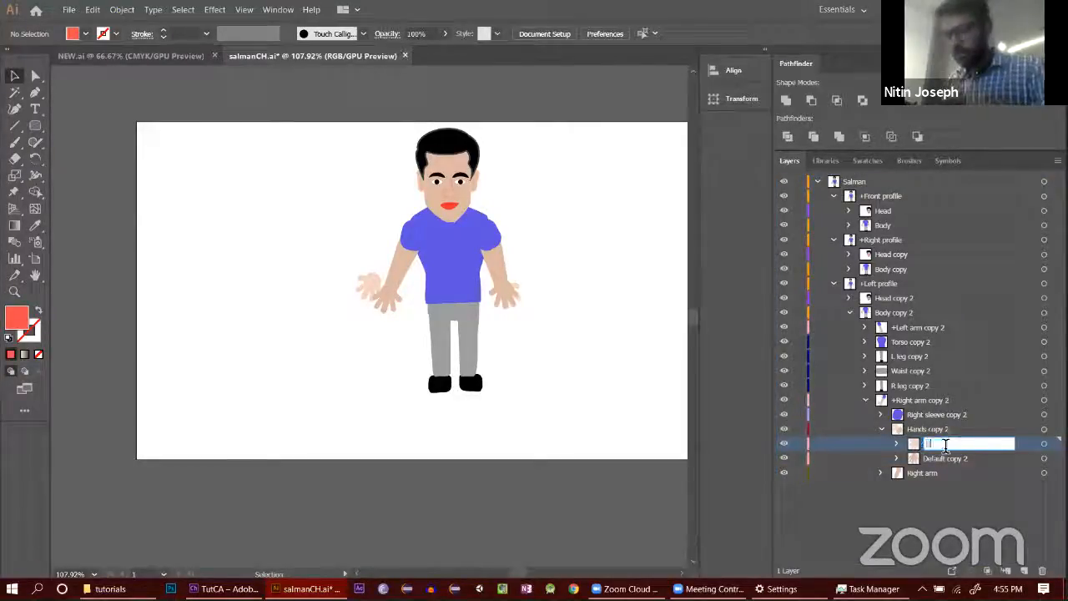
text(Defaul)
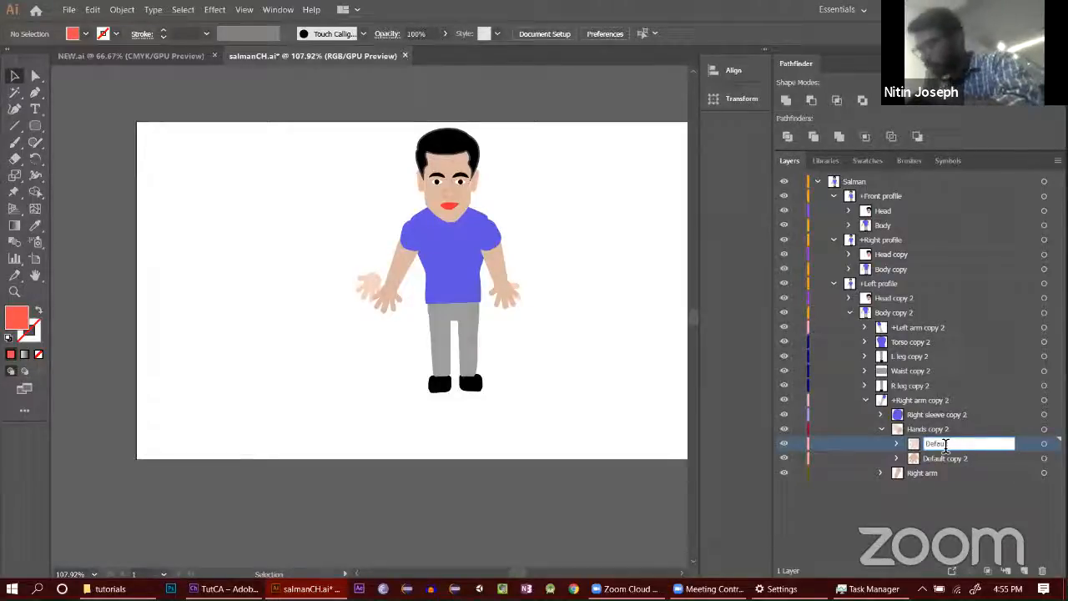
text(t)
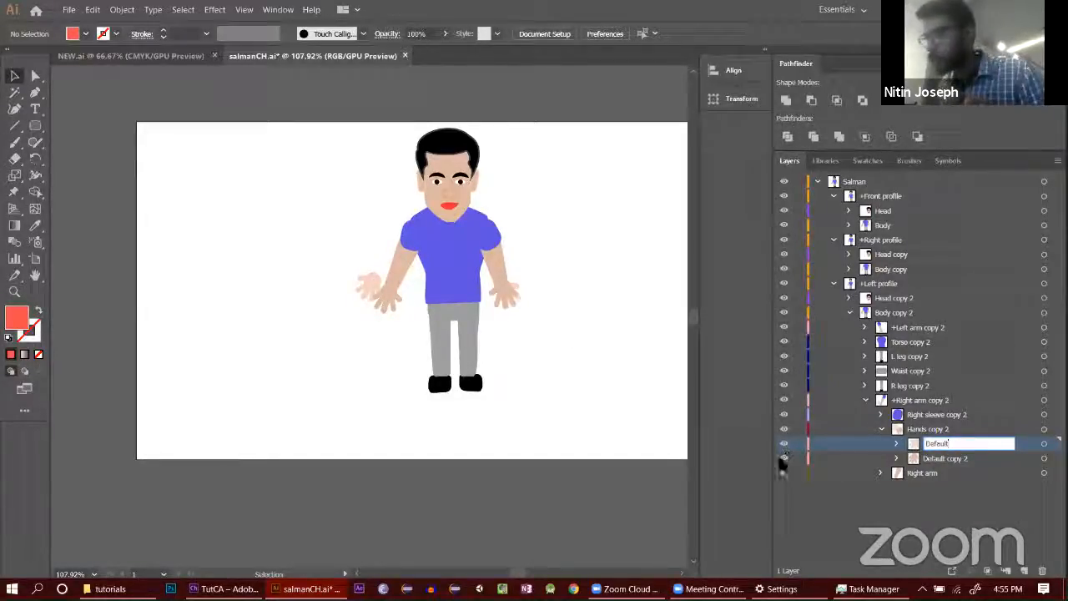
key(Return)
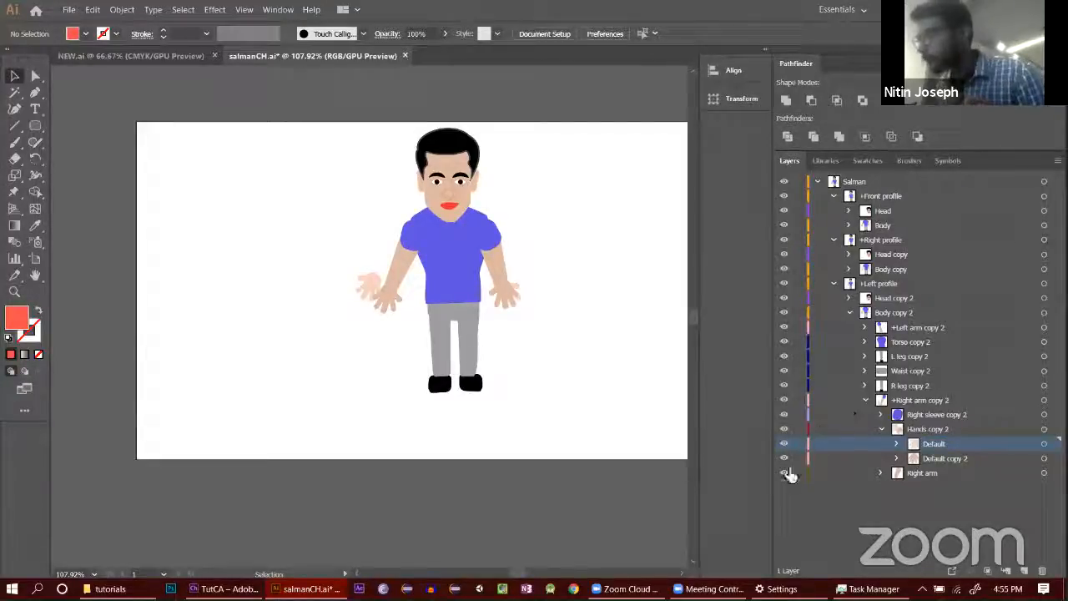
Step: Hide Default copy 2, +Front profile and +Right profile, and move the pale Default hand onto the end of the right arm
click(784, 458)
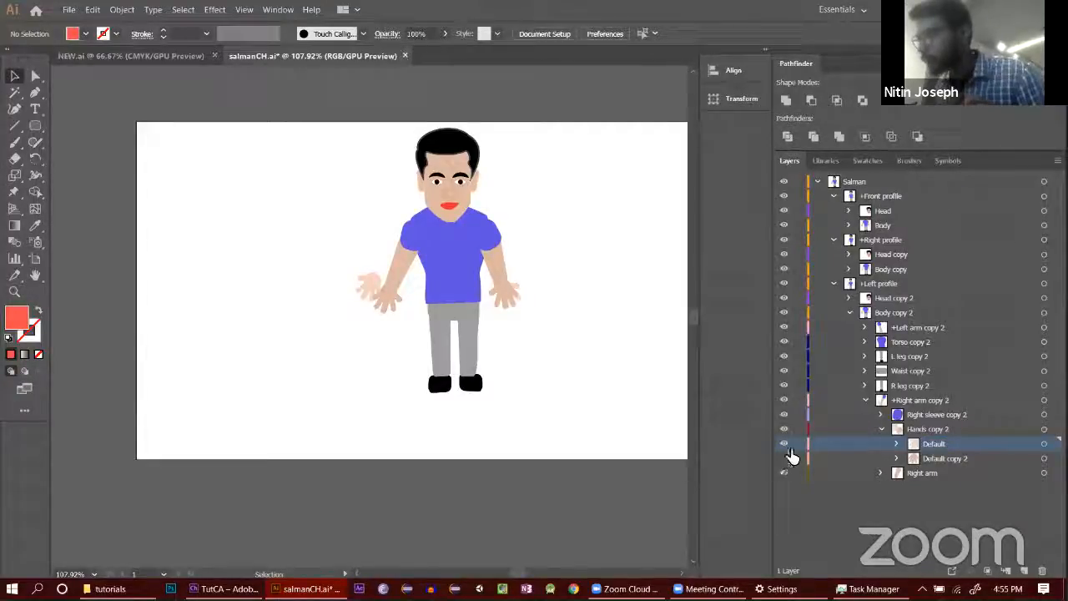
click(784, 195)
click(784, 240)
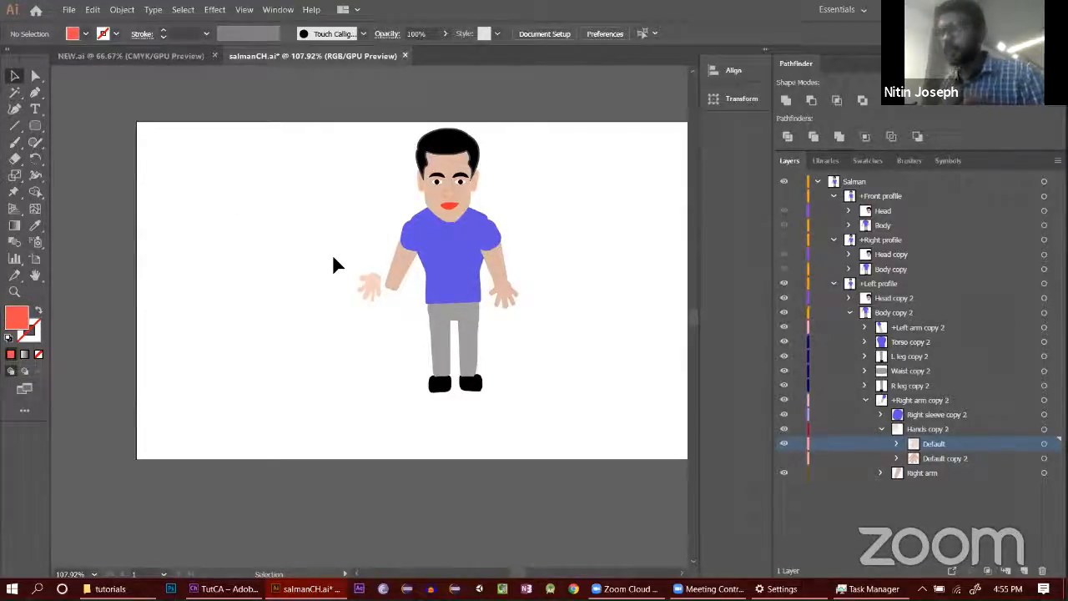
drag(348, 277, 392, 294)
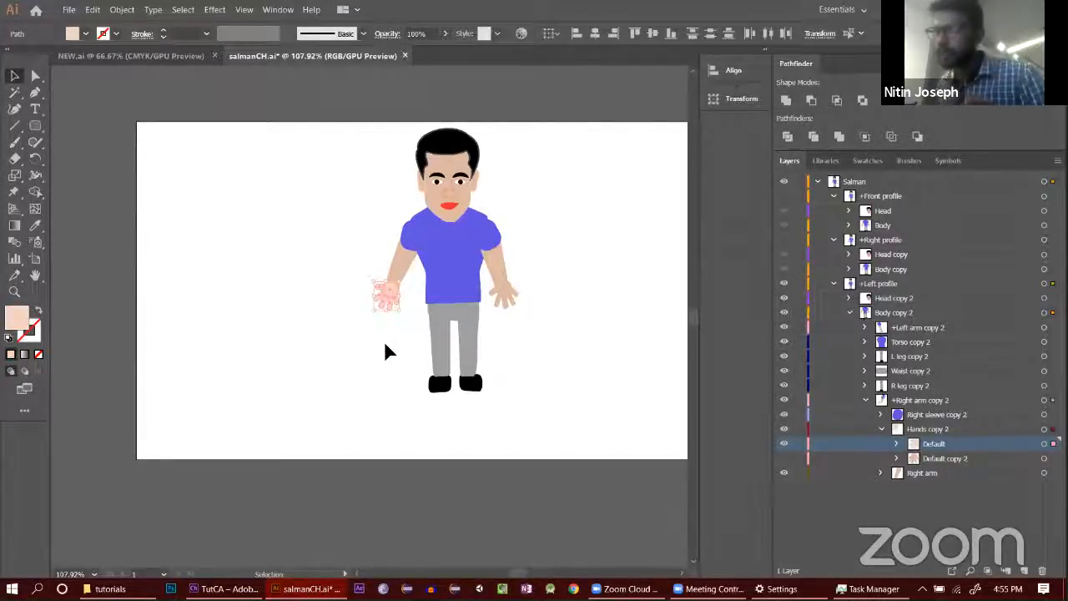
click(384, 351)
Step: Rename the right arm's Default copy 2 layer as Switch
click(948, 464)
double_click(947, 459)
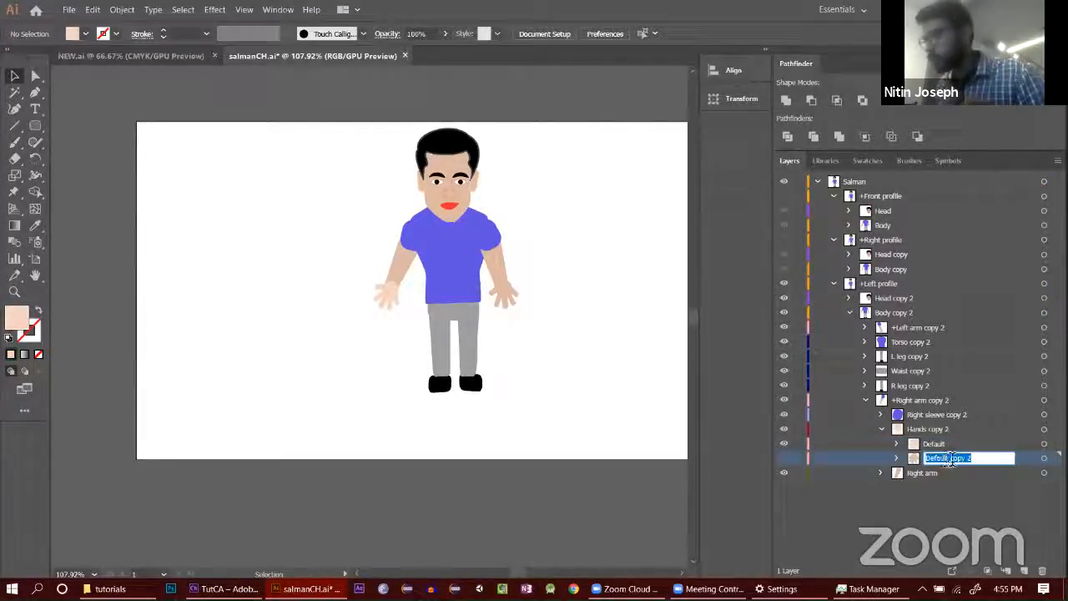
text(Su)
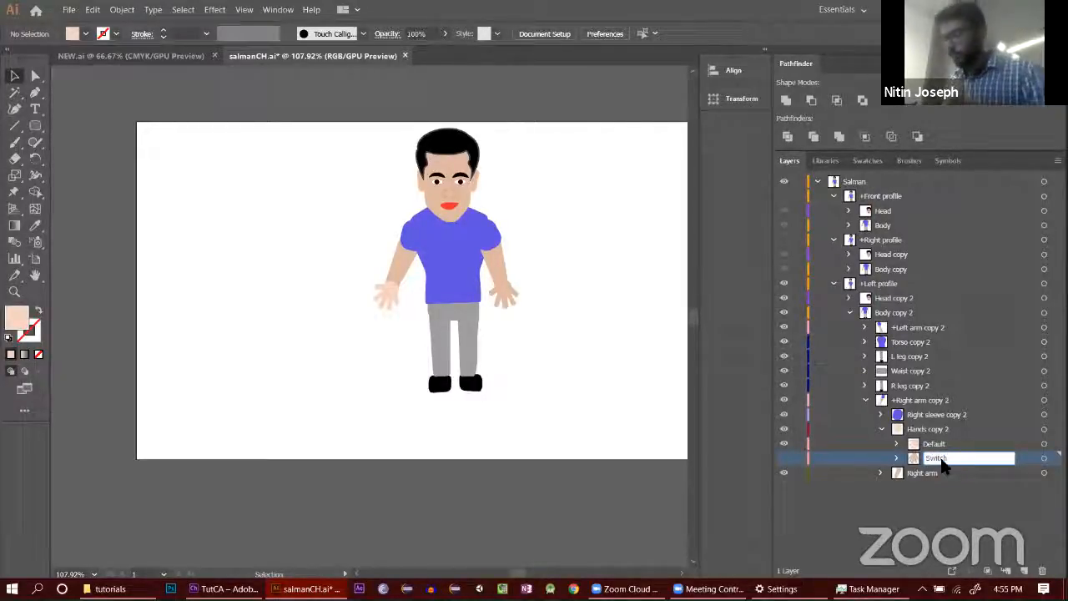
key(Return)
Step: Compare the right arm's Switch and Default hands by toggling their visibility, and collapse the Hands copy 2 group
click(785, 458)
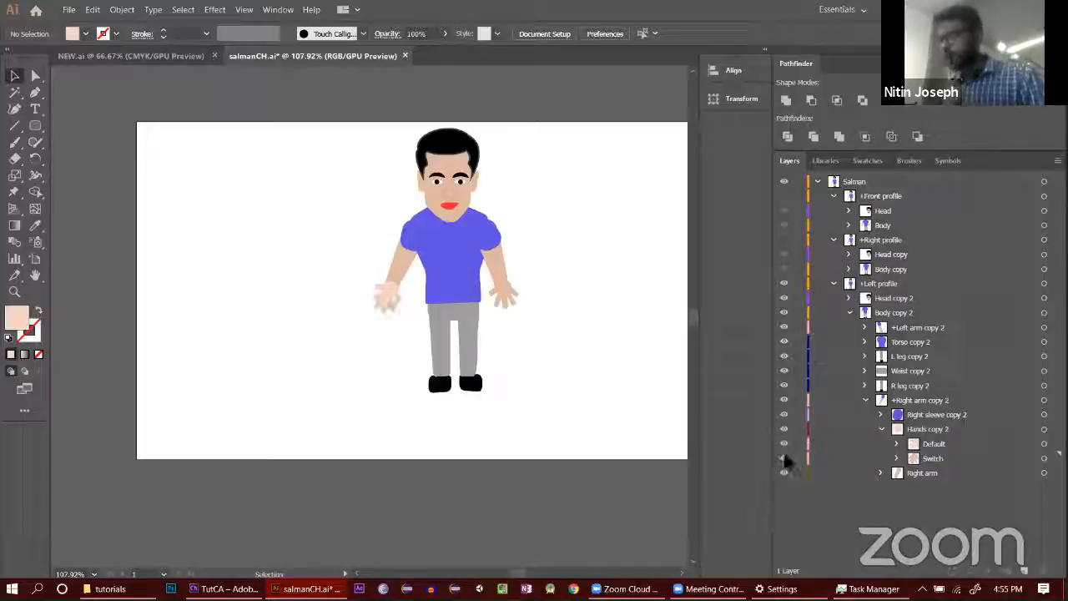
click(785, 458)
click(785, 443)
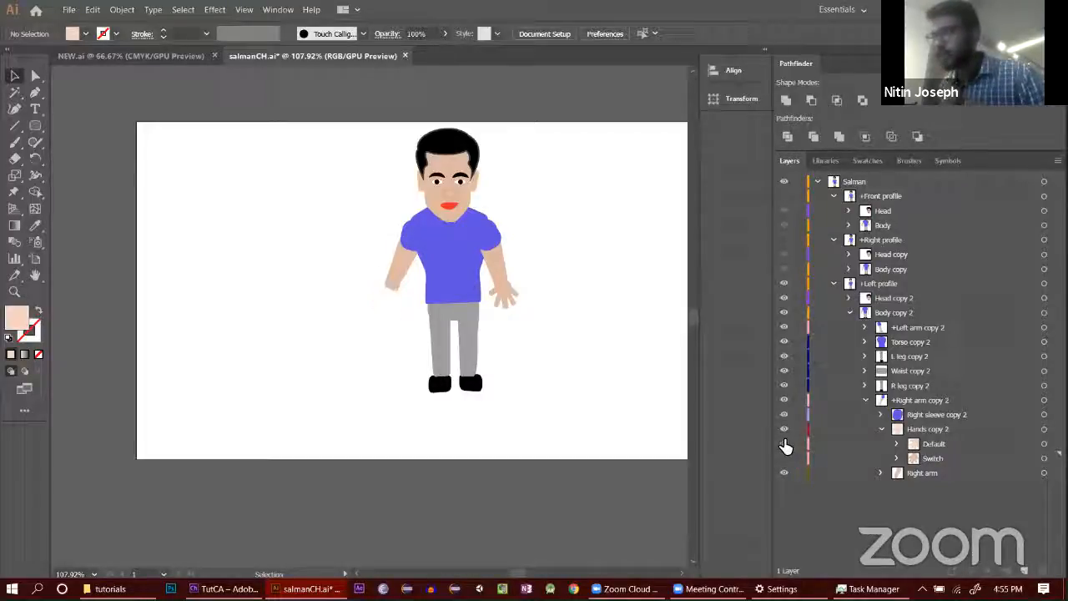
click(784, 444)
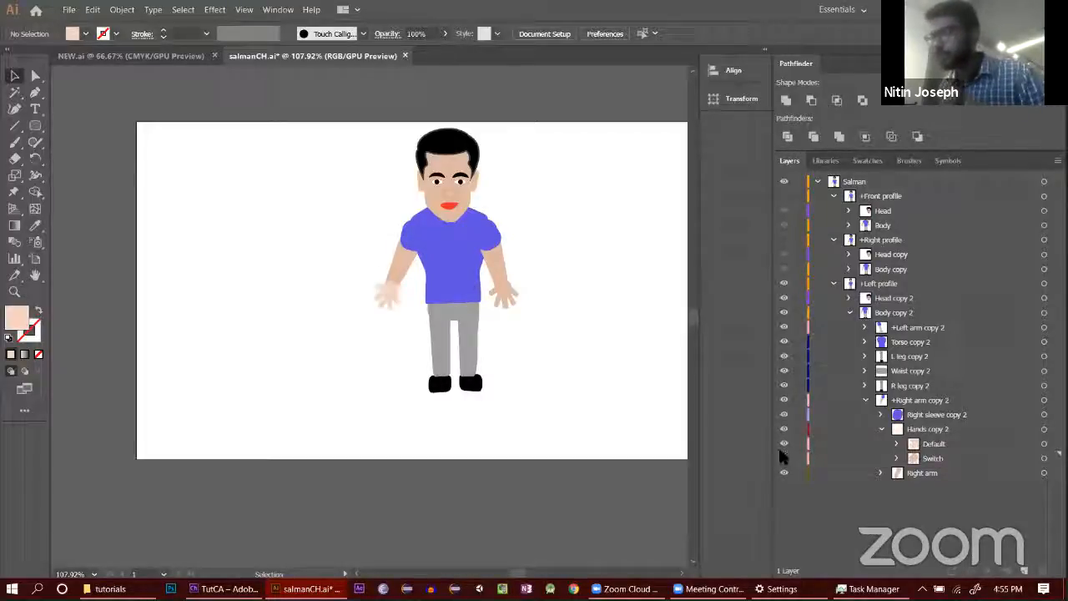
click(880, 429)
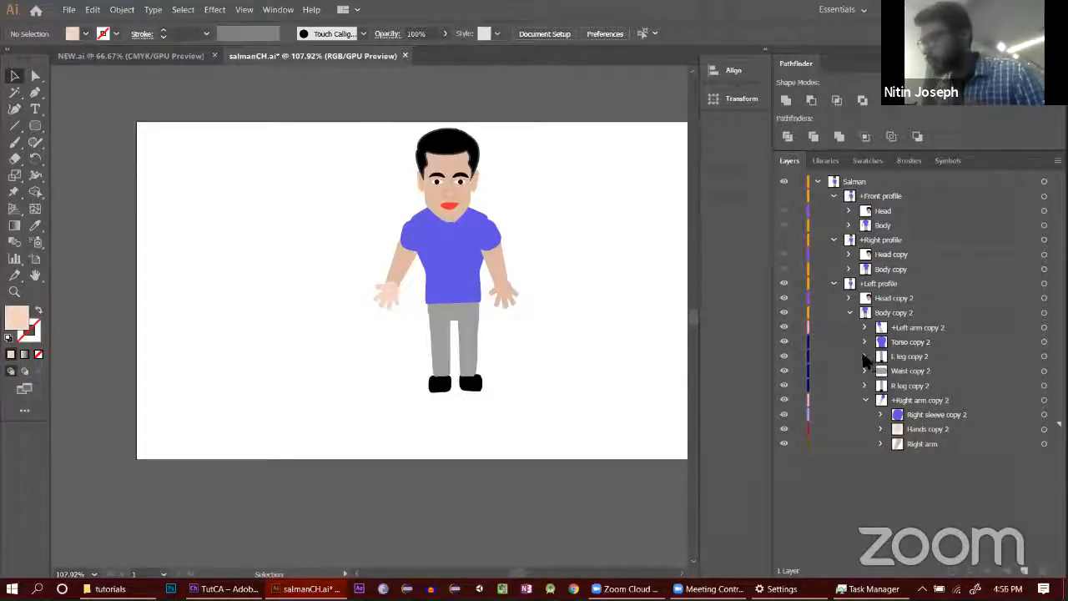
Step: Move the left arm's Switch copy 2 hand onto the end of the left arm and leave that layer hidden
click(865, 357)
click(864, 357)
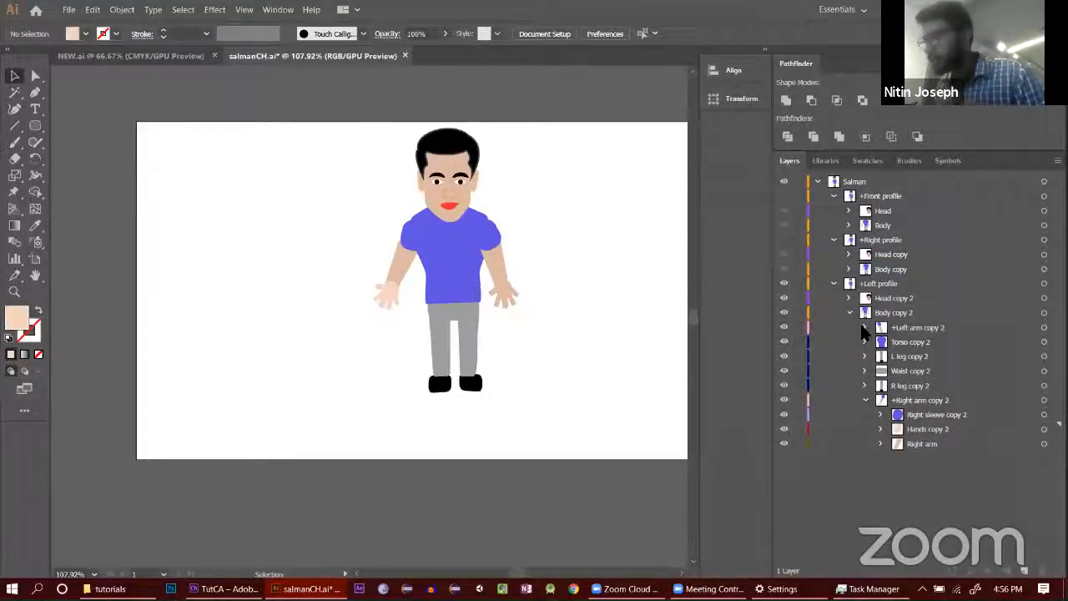
click(865, 327)
click(881, 357)
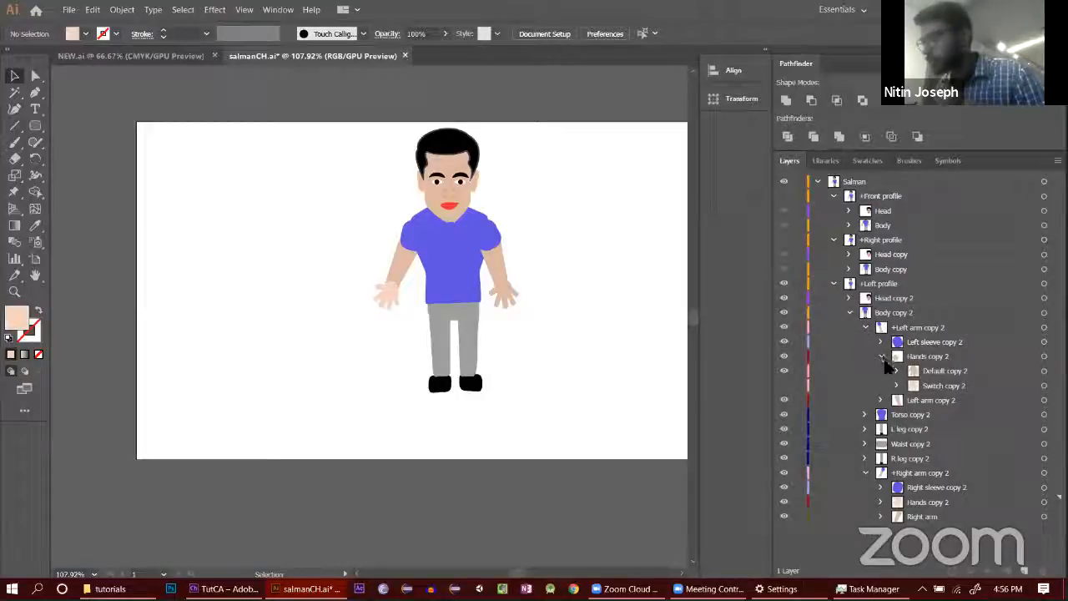
click(784, 385)
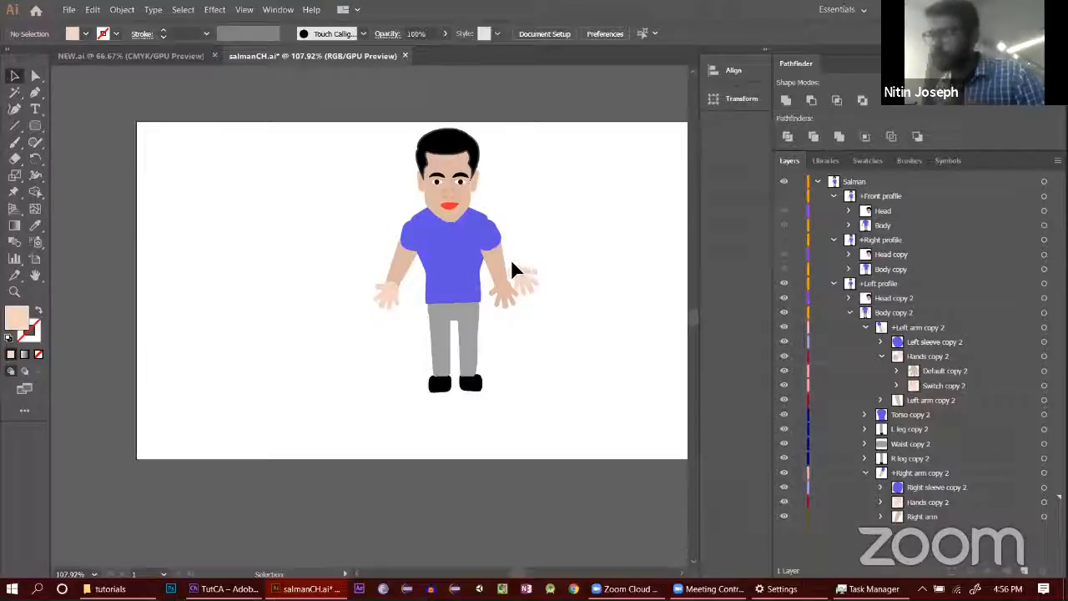
drag(540, 292, 502, 285)
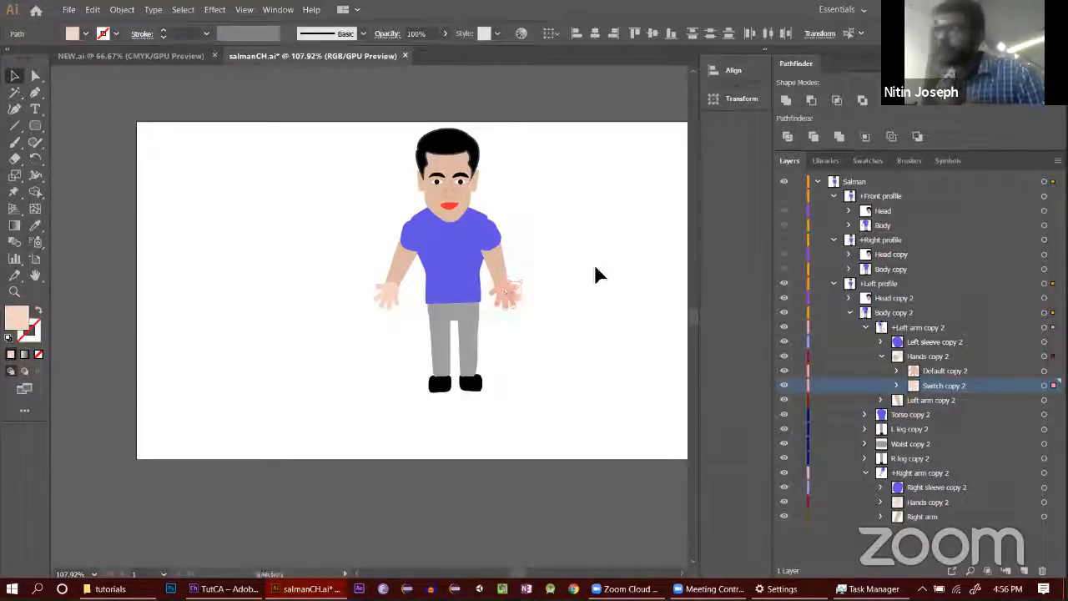
click(594, 267)
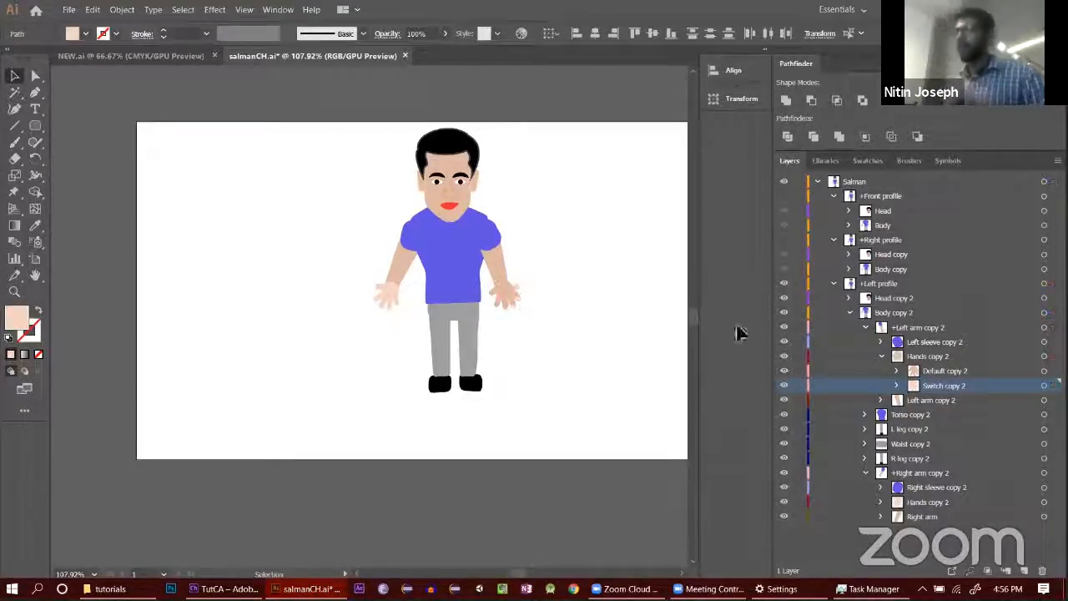
click(787, 387)
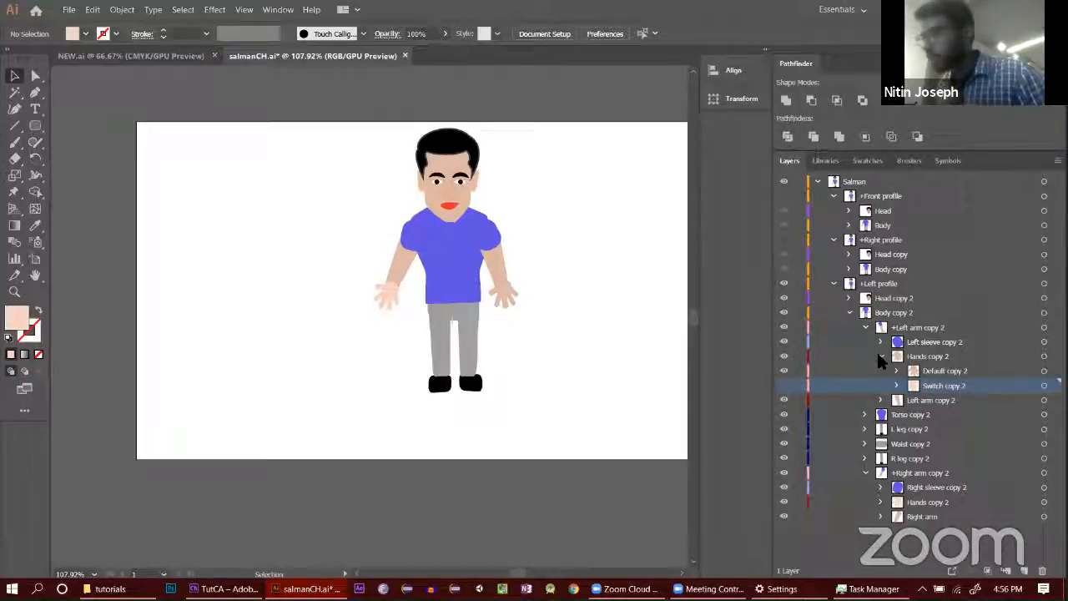
Step: Collapse the expanded arm groups and Body copy 2 in +Left profile, and save the file
click(881, 357)
click(867, 328)
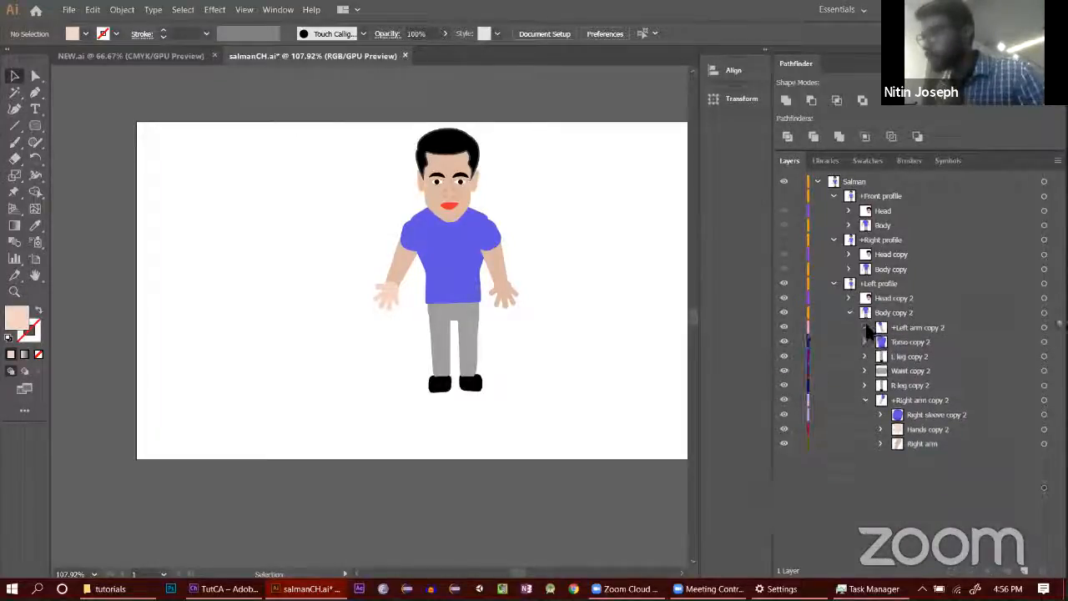
click(865, 400)
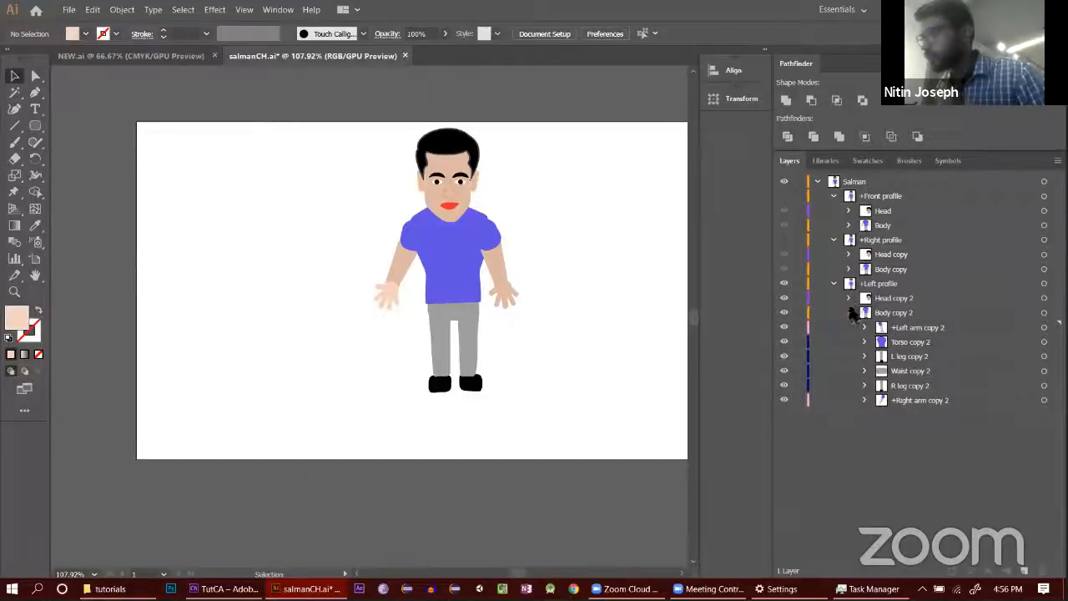
click(851, 312)
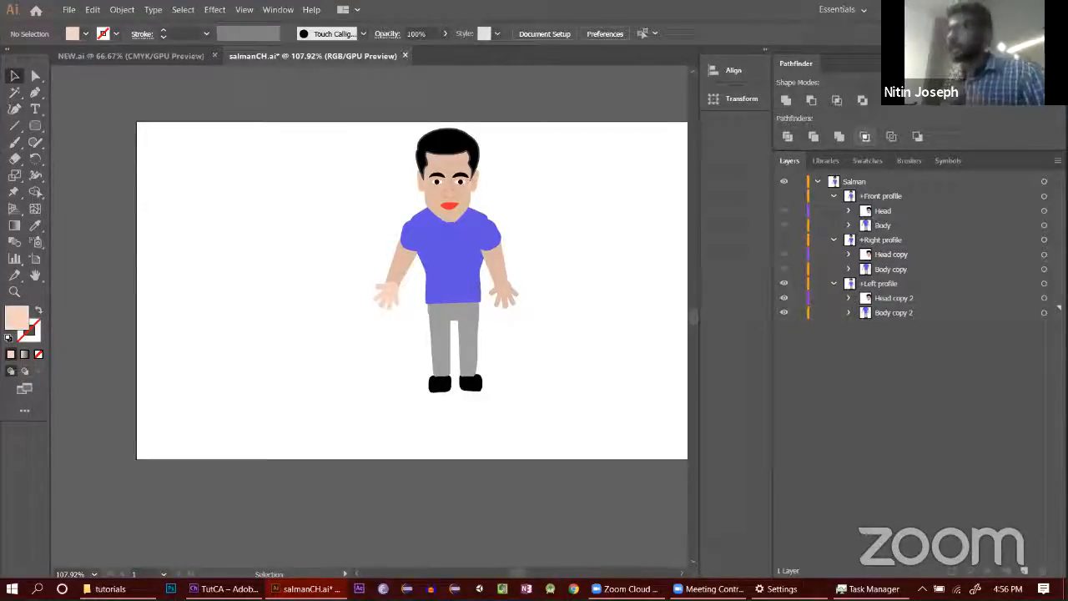
key(ctrl+s)
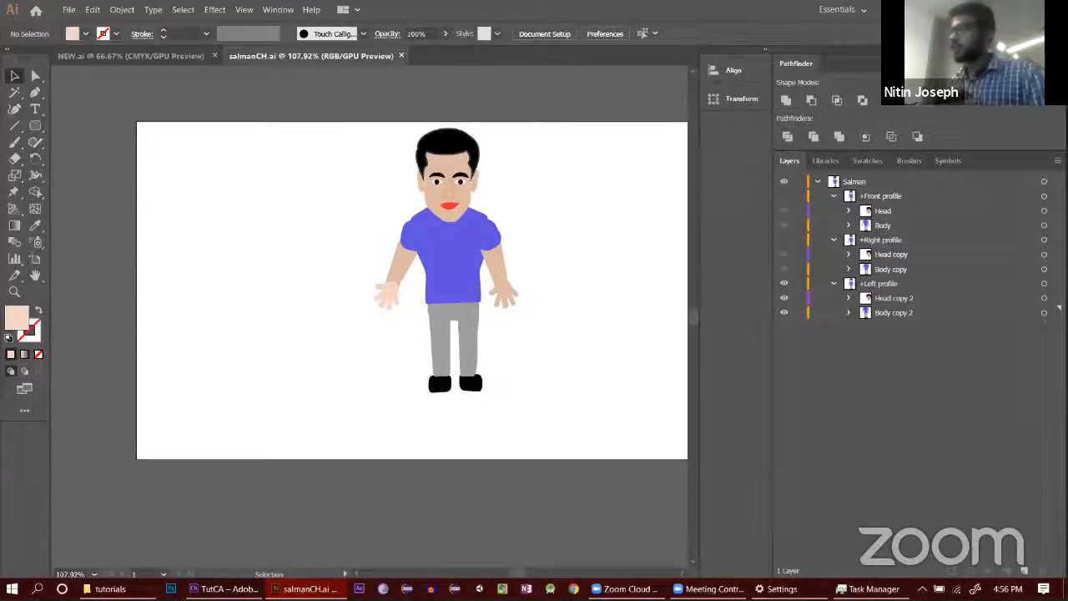
Step: Switch to Character Animator, import the salmanCH Illustrator file from the tutorials folder into the project, and minimize the folder window
click(224, 589)
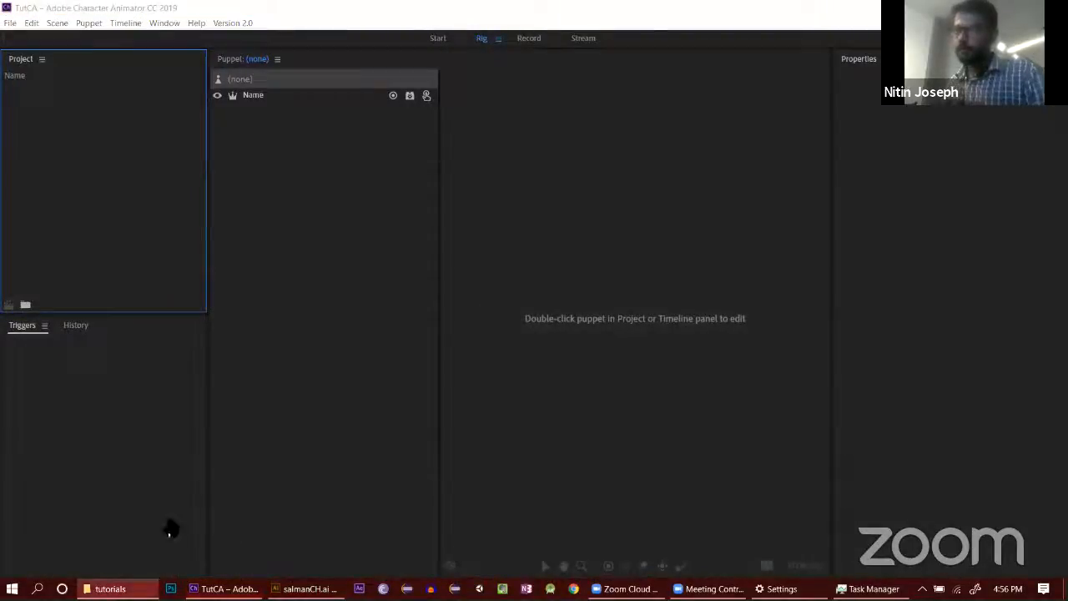
click(110, 588)
click(345, 284)
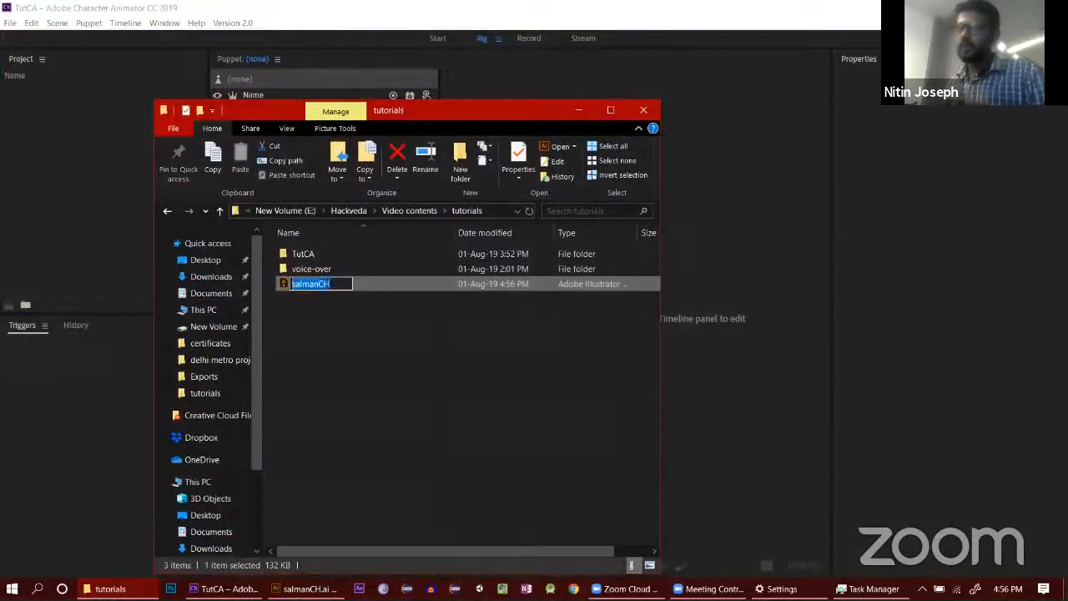
click(427, 394)
drag(322, 286, 61, 175)
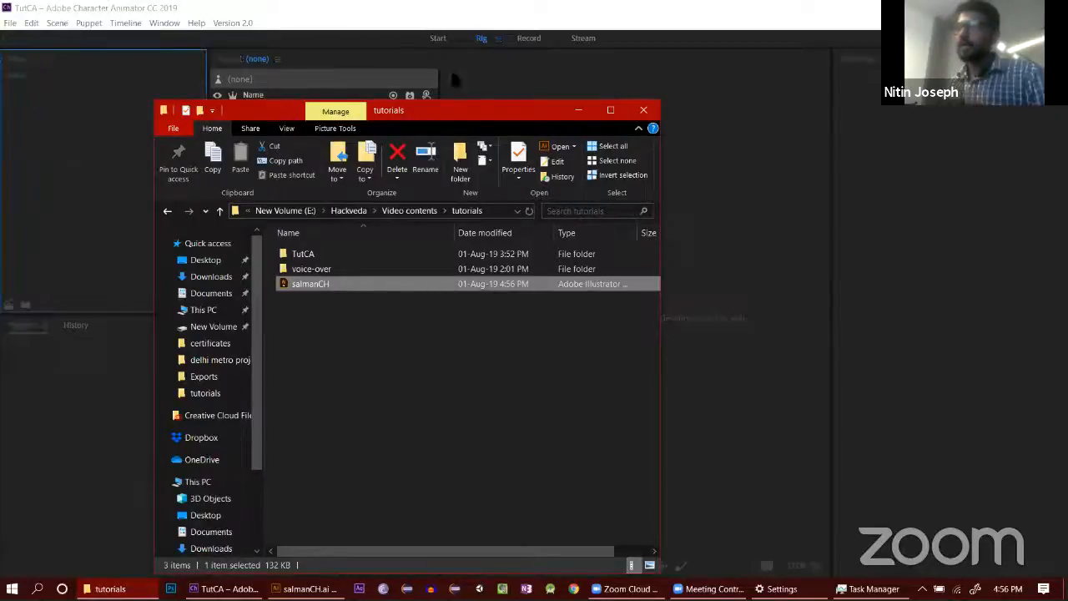
click(579, 111)
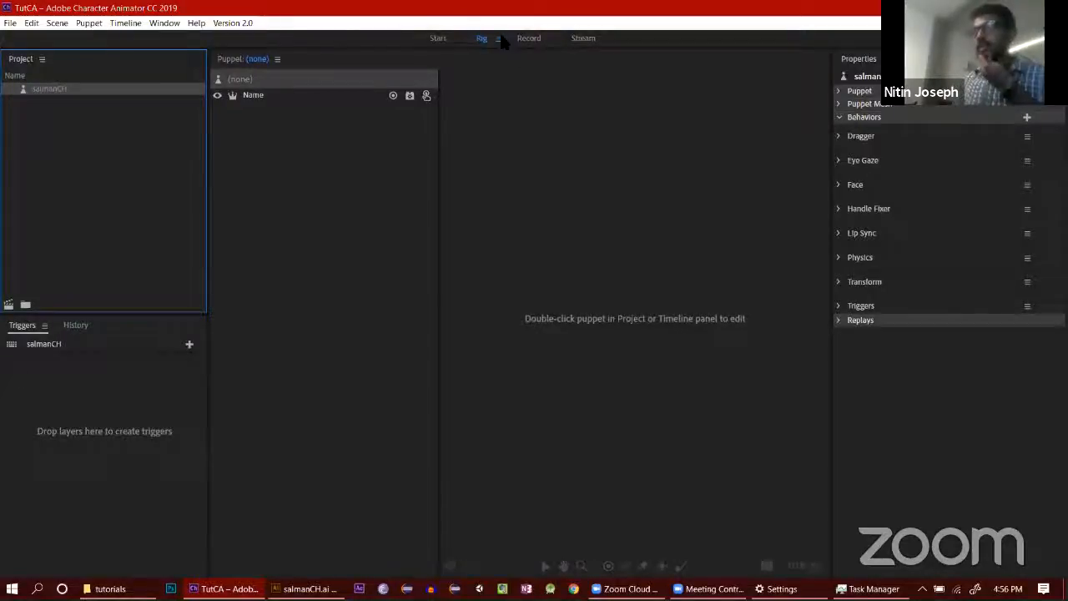
Step: Create a scene from the salmanCH puppet in the Record workspace and set its Transform Scale to 363%
click(529, 39)
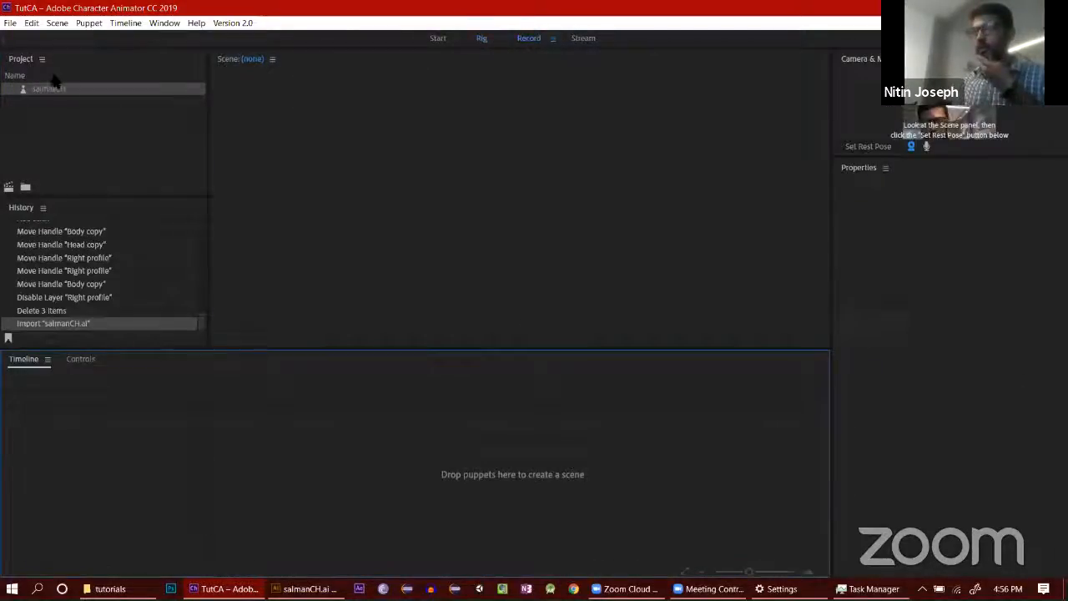
drag(67, 95, 523, 202)
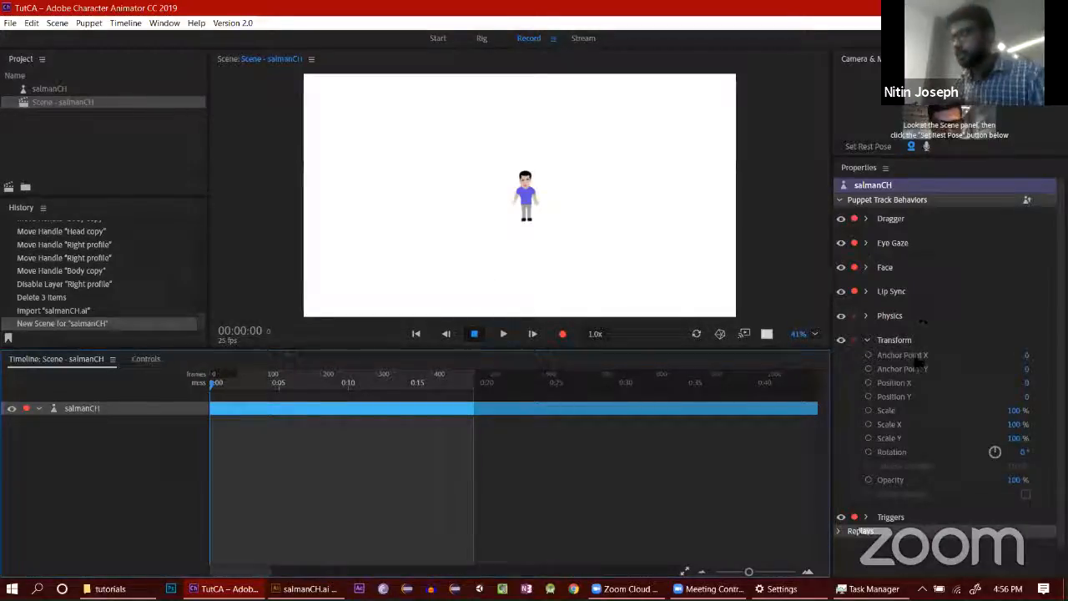
drag(1015, 411, 546, 156)
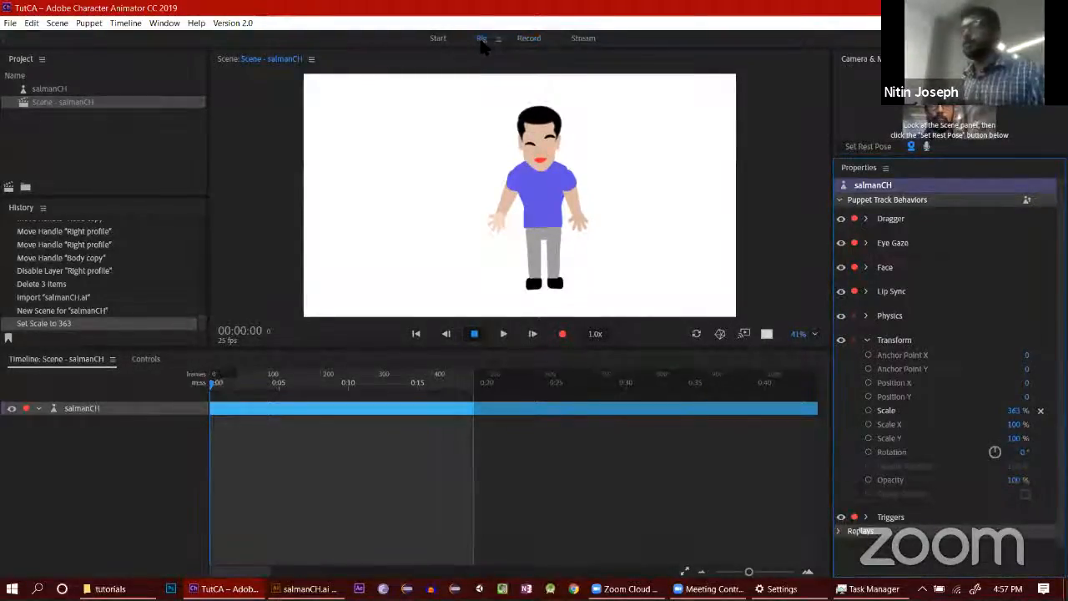
Step: Return to the Rig workspace and create a new puppet that contains salmanCH
click(482, 42)
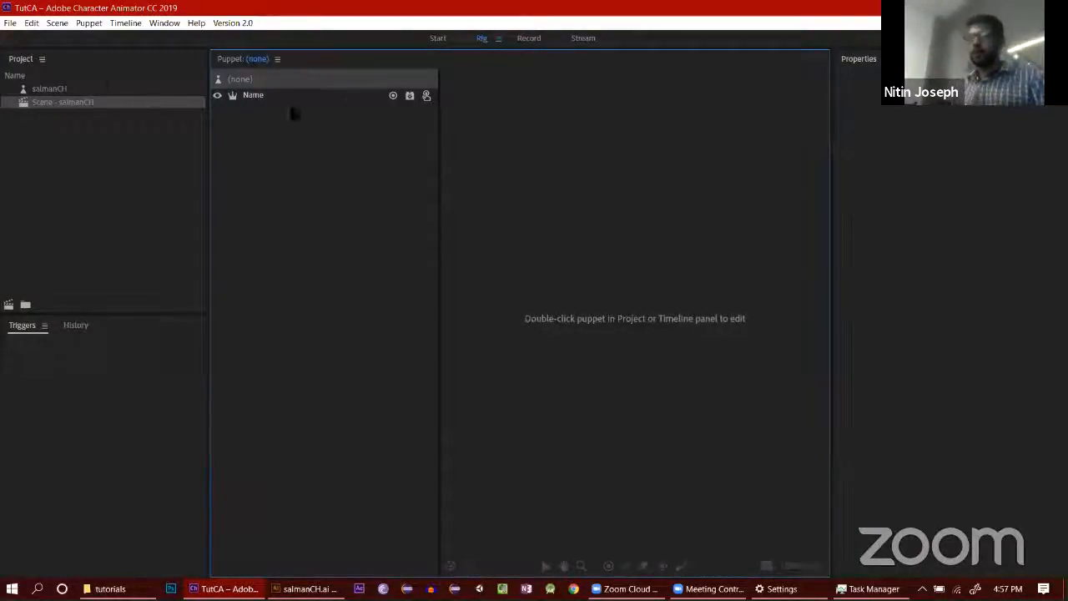
drag(81, 90, 330, 154)
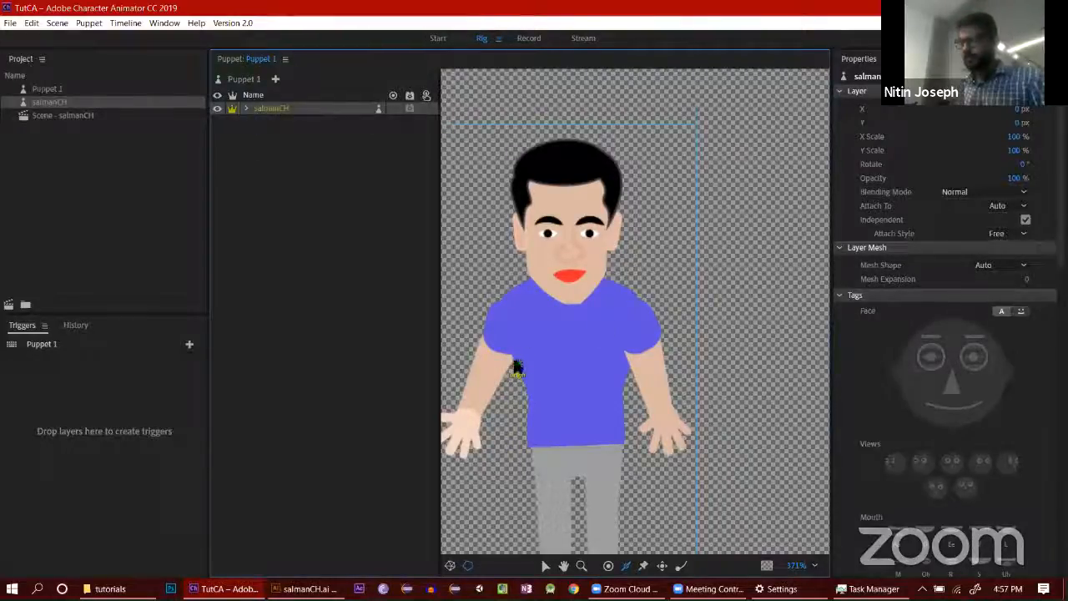
click(561, 388)
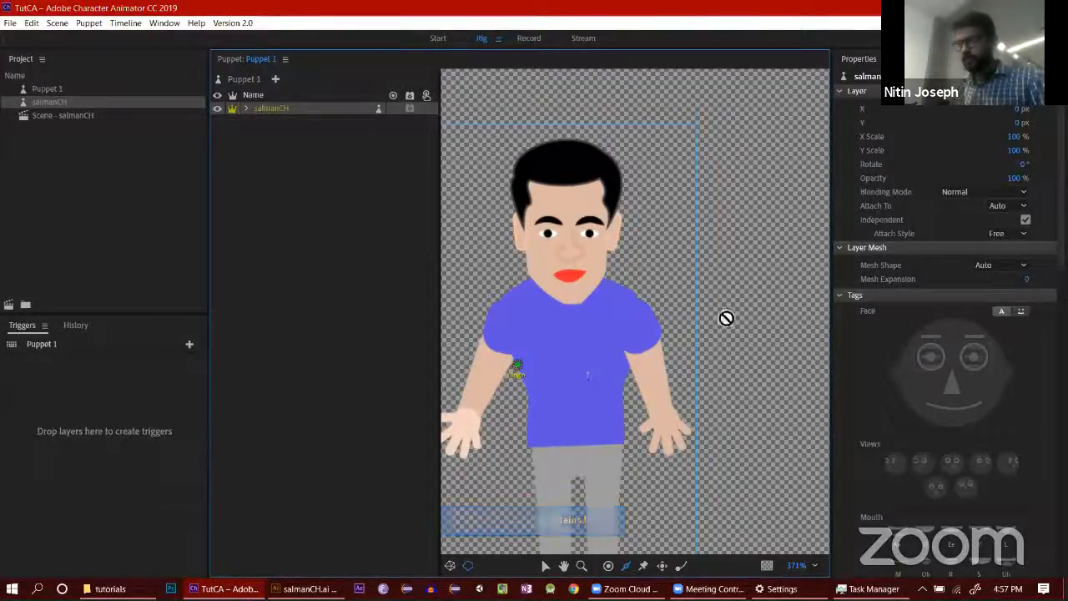
drag(751, 309, 819, 257)
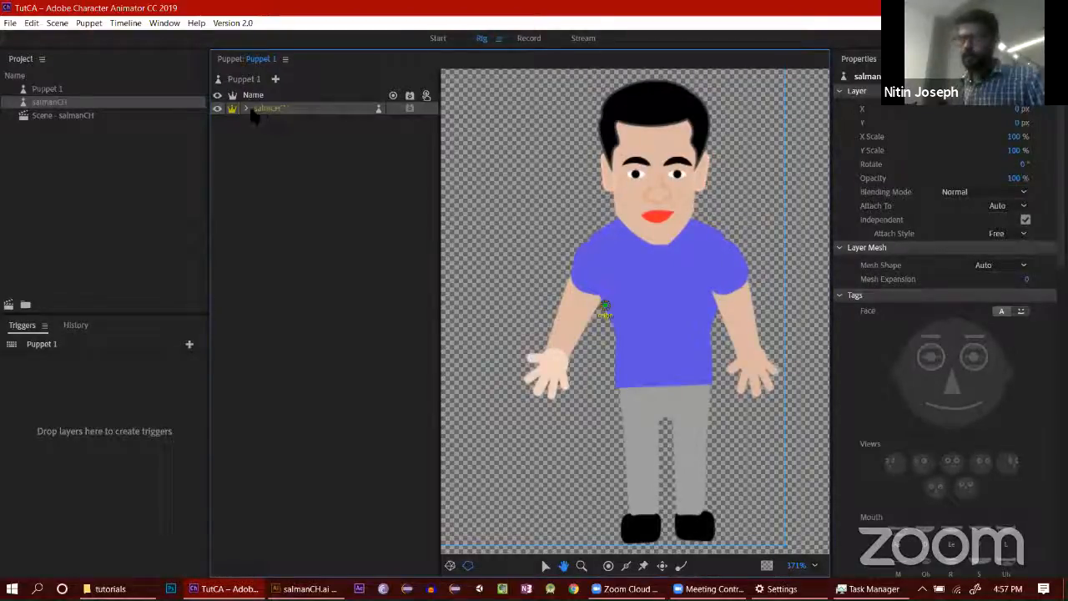
Step: Reposition the salmanCH layer so that its origin handle sits at the centre of the torso
click(275, 123)
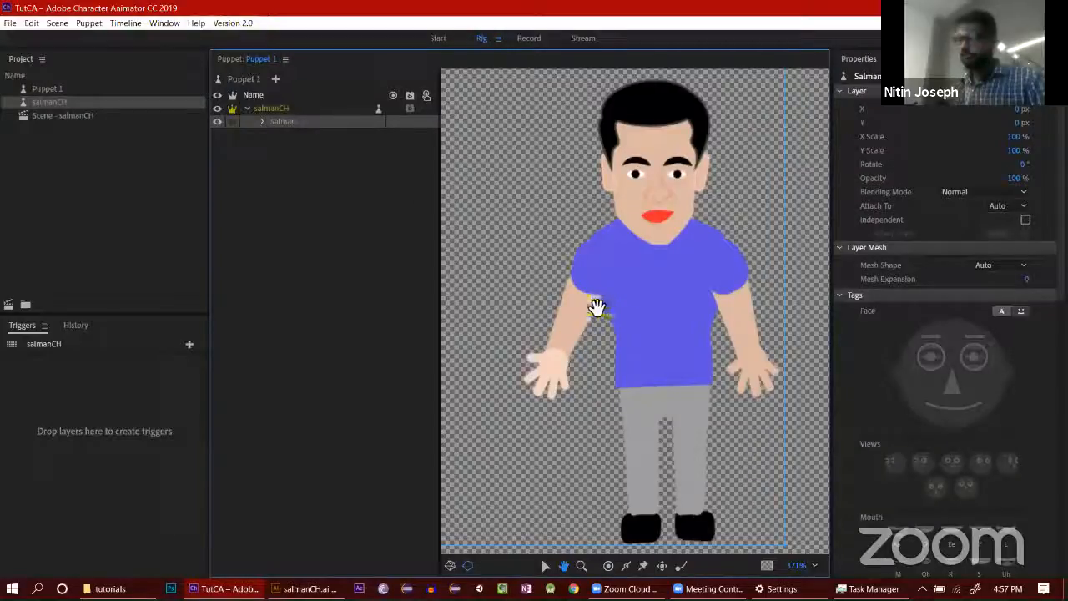
click(546, 566)
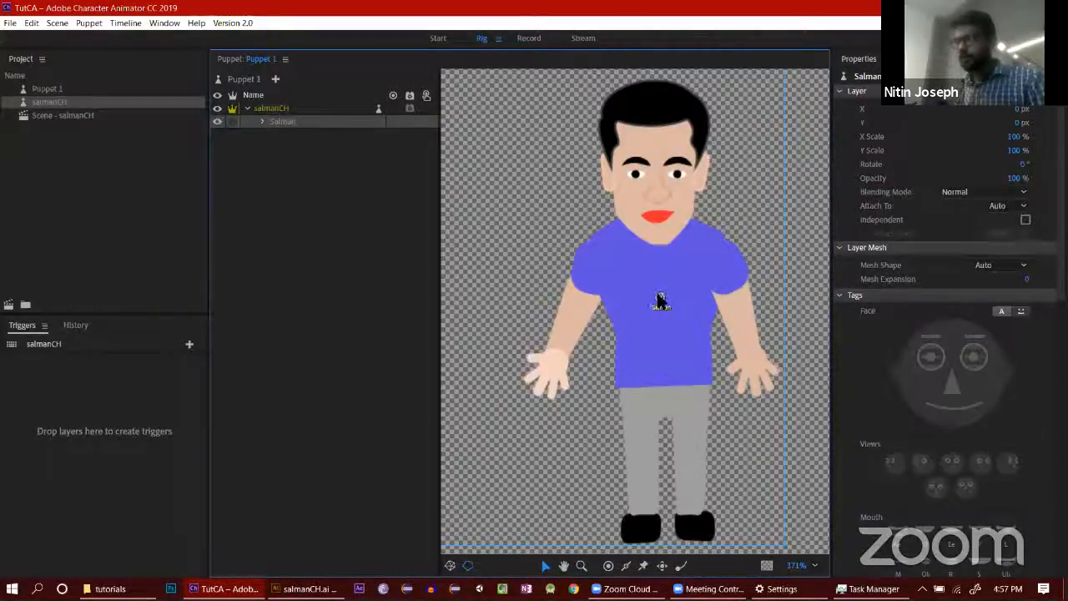
click(275, 83)
click(284, 108)
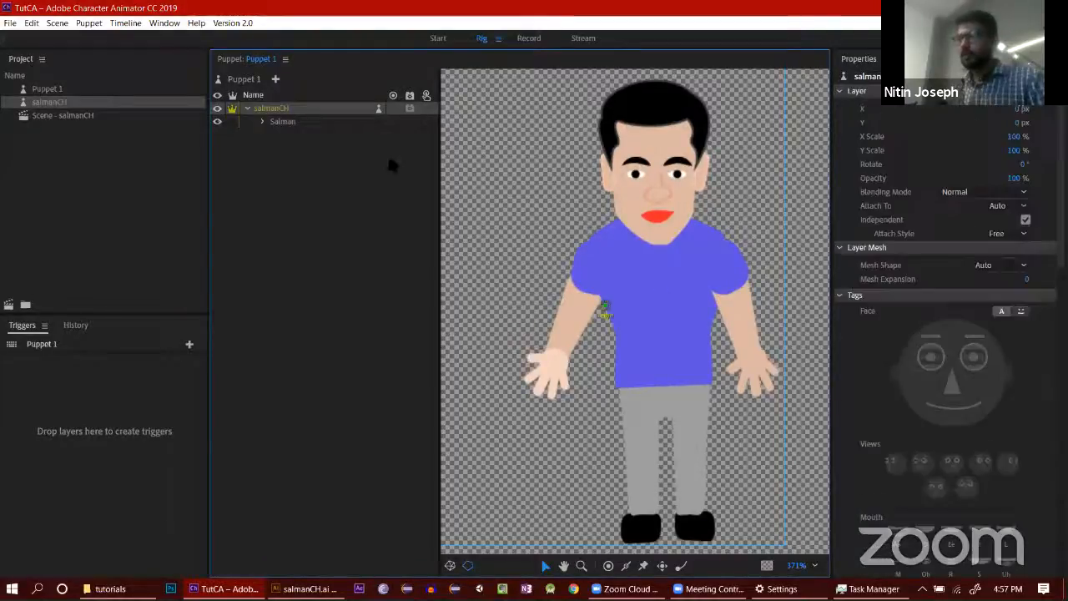
click(666, 302)
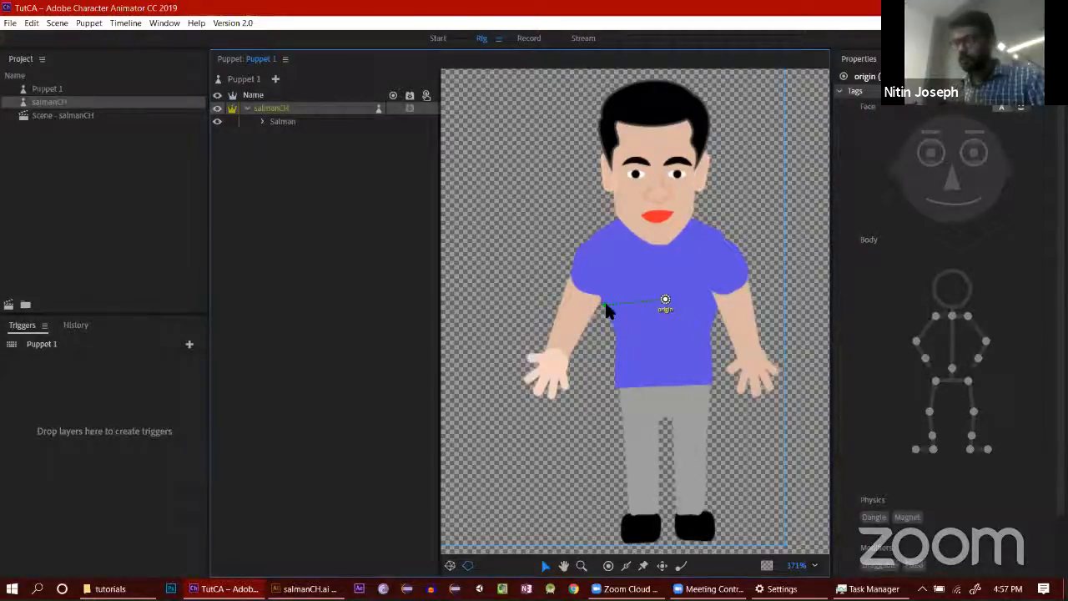
drag(607, 310, 590, 325)
key(ctrl+z)
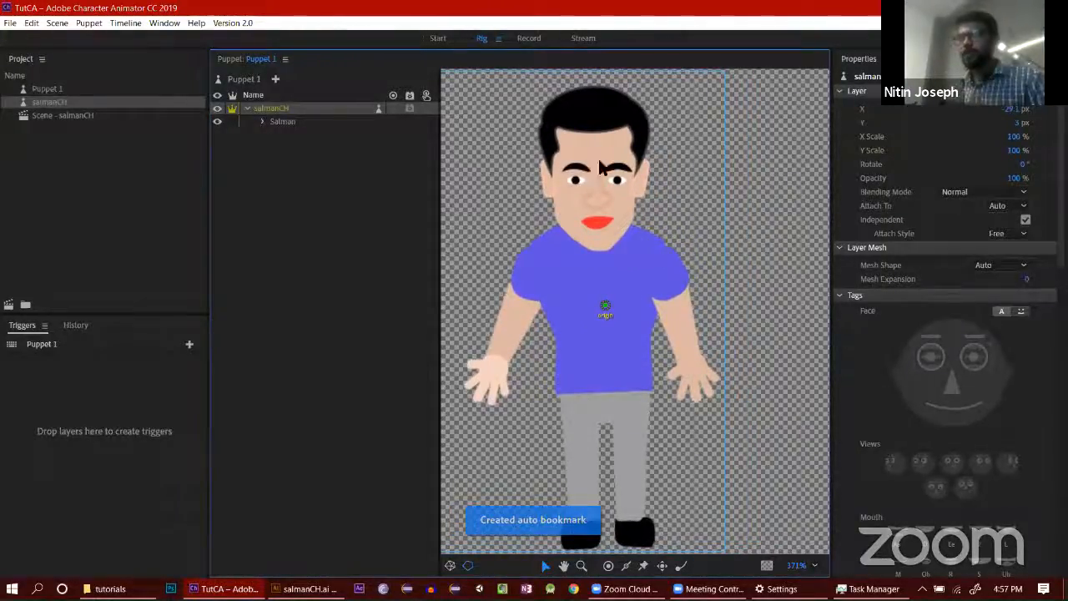
Step: Expand Salman, Front profile and Head, and move the Head layer's origin handle to just below the mouth
click(284, 129)
click(284, 125)
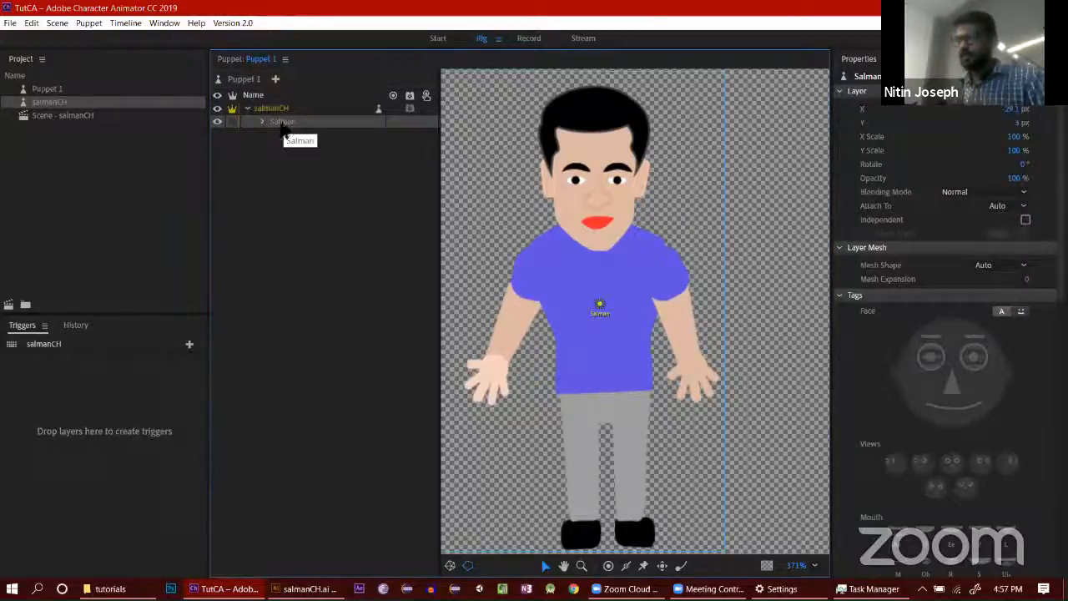
click(263, 122)
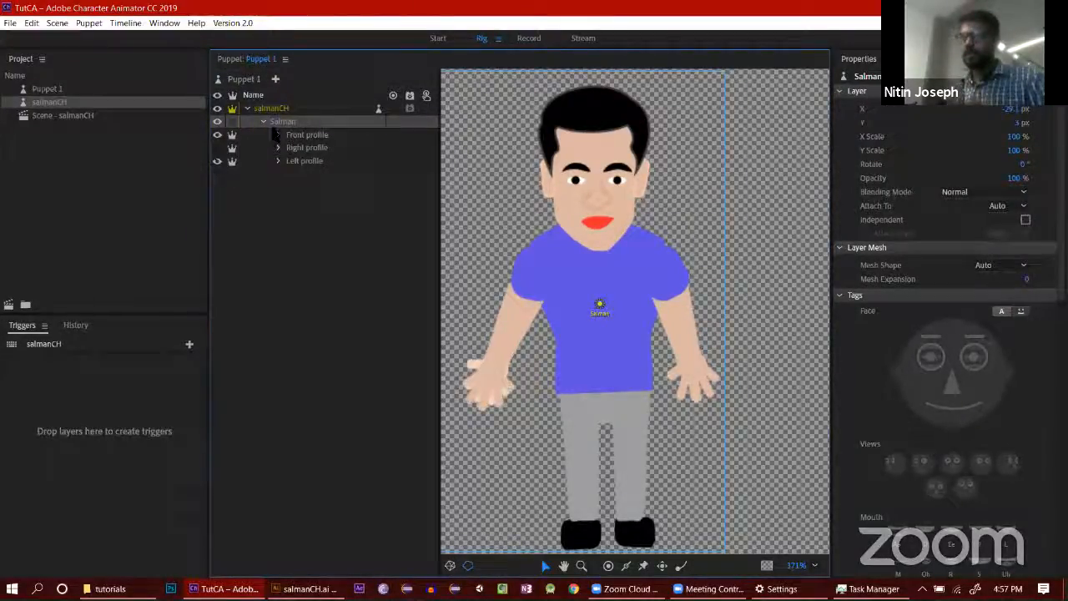
click(278, 134)
click(314, 150)
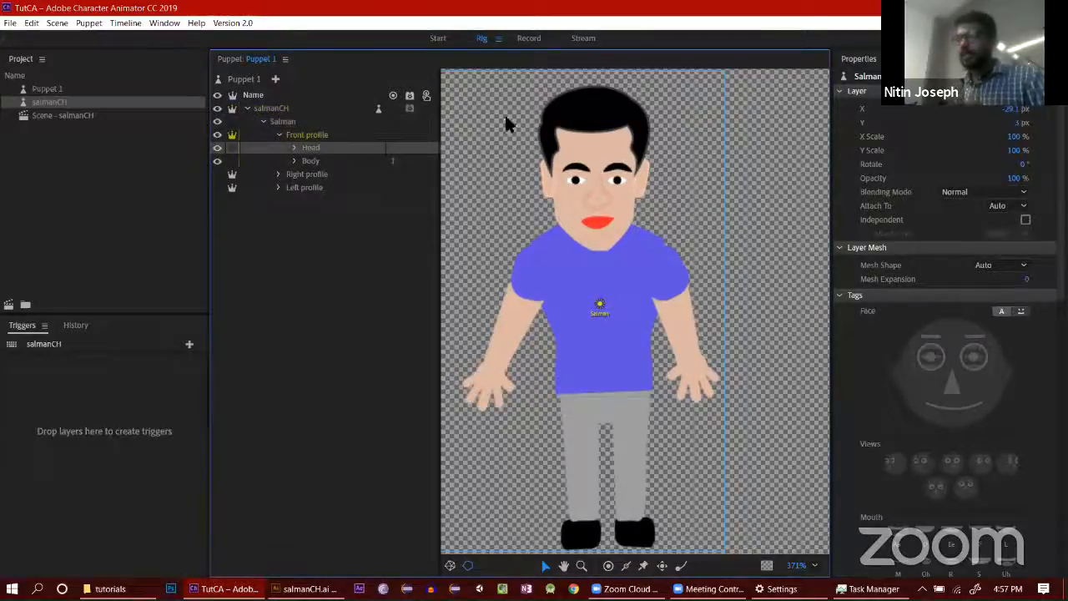
drag(507, 188, 600, 227)
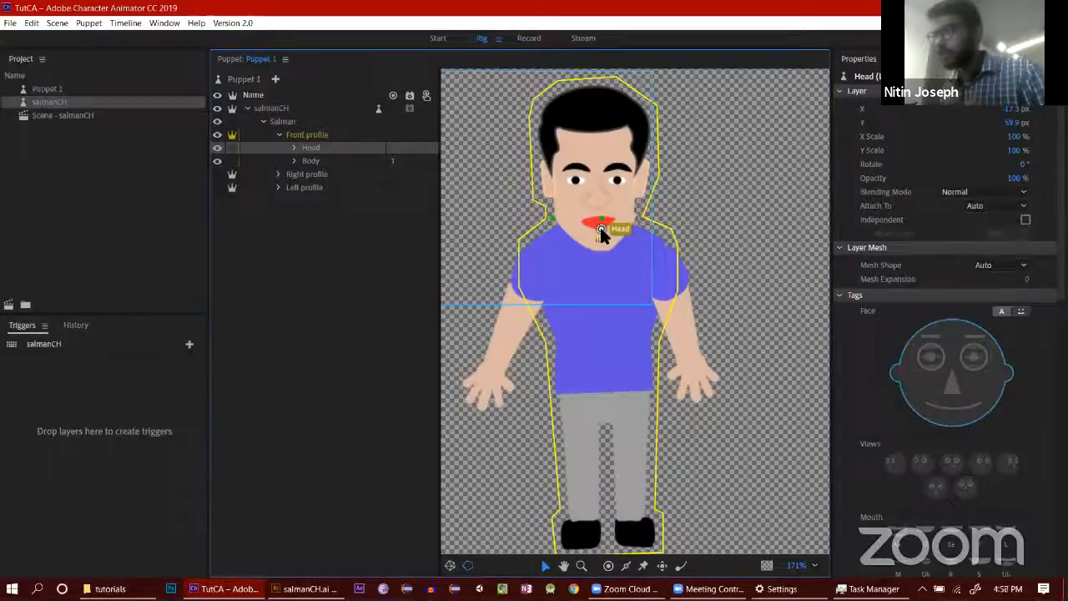
click(295, 149)
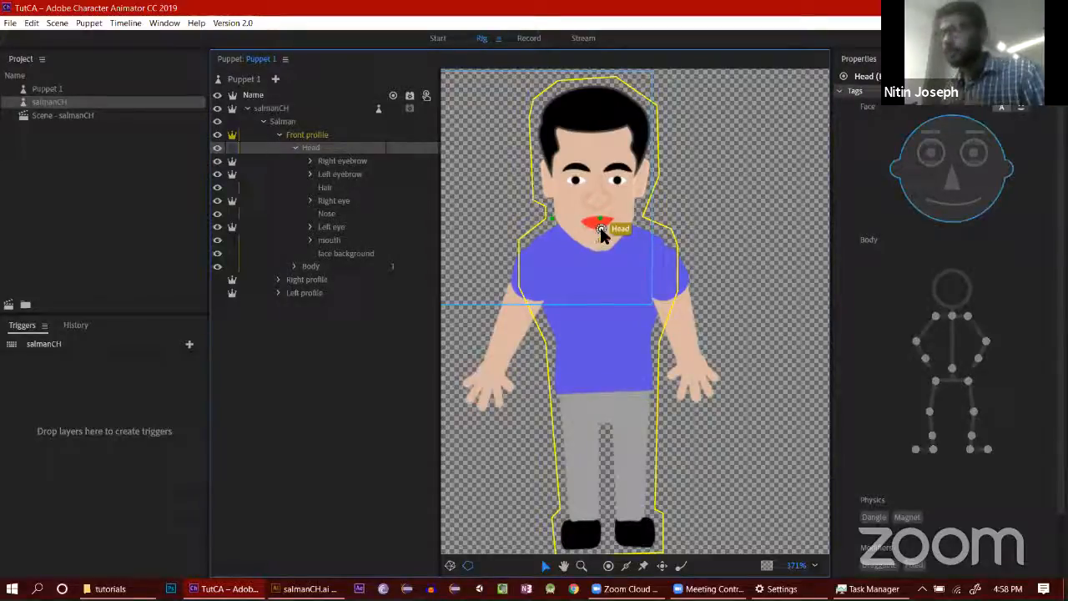
drag(599, 233, 600, 237)
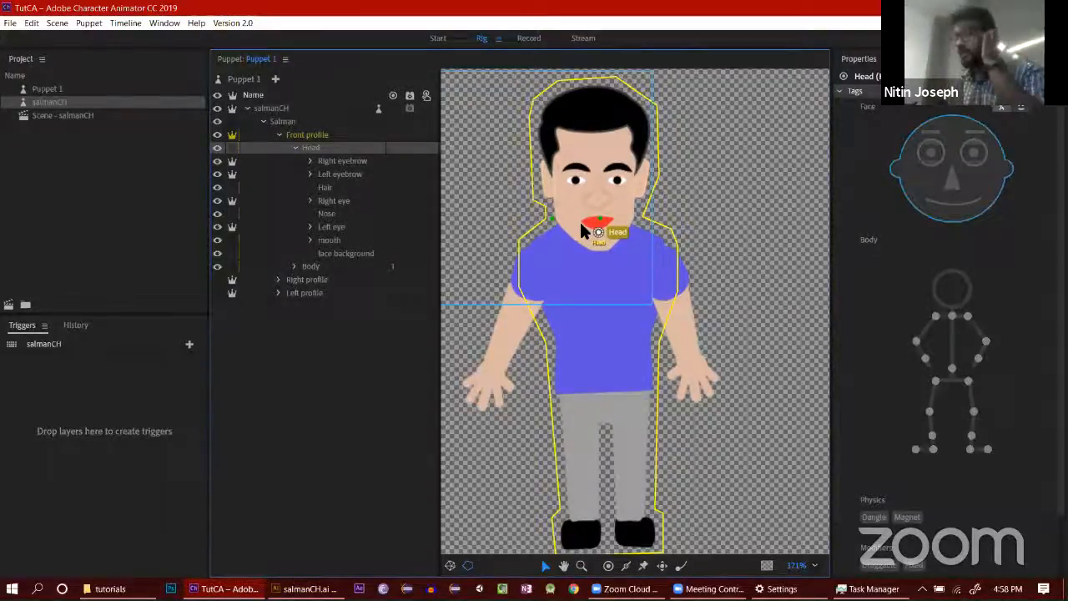
Step: Move the Right eyebrow and Left eyebrow origin handles onto their matching eyebrows in the front profile
click(356, 161)
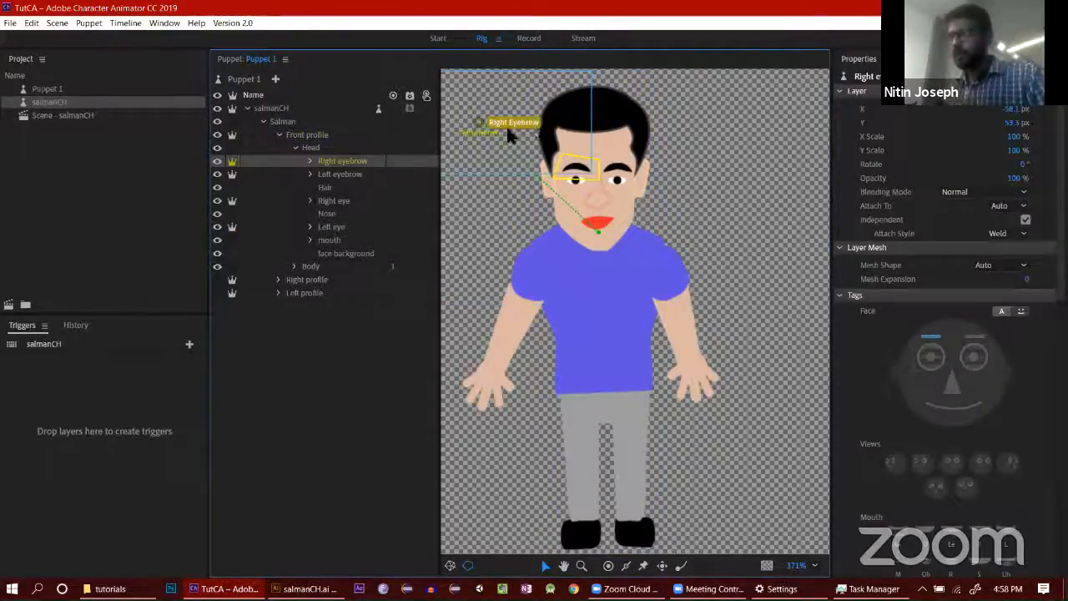
drag(477, 121, 578, 169)
click(578, 167)
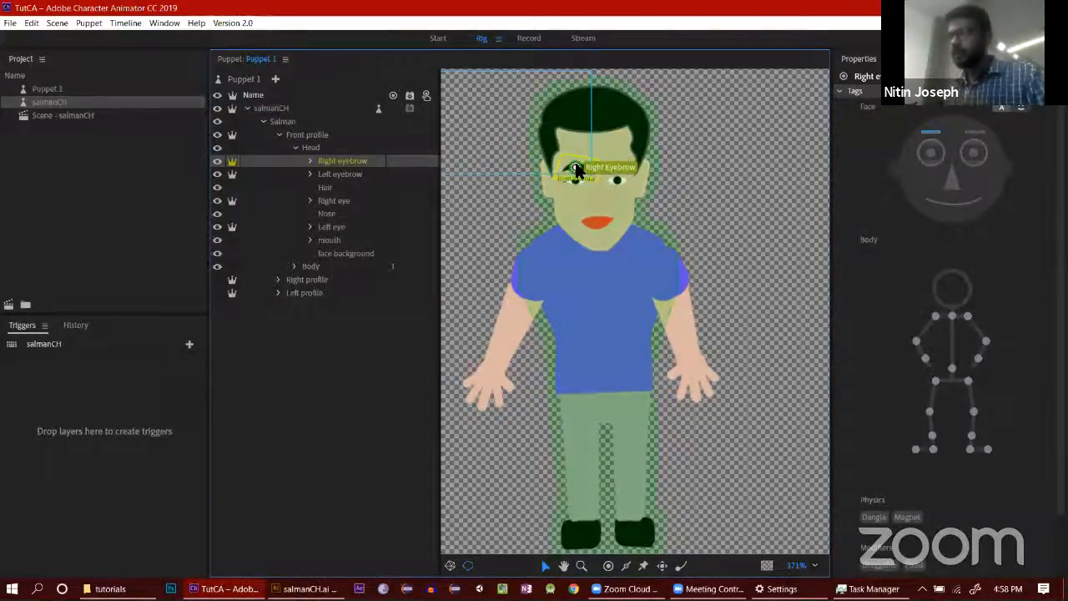
click(357, 173)
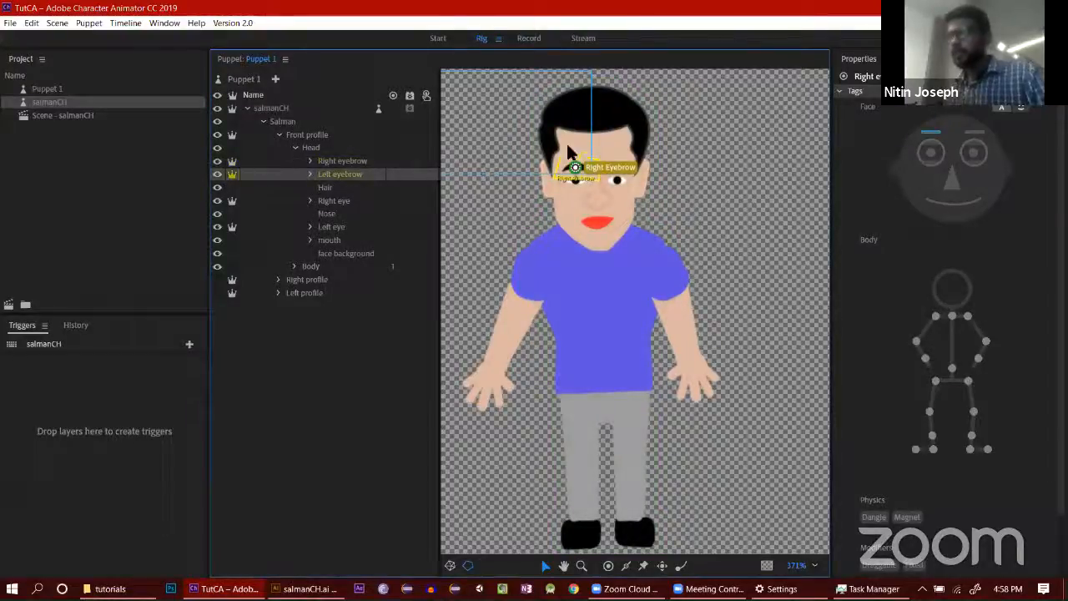
drag(497, 128, 618, 168)
scroll(985, 351, down, 3)
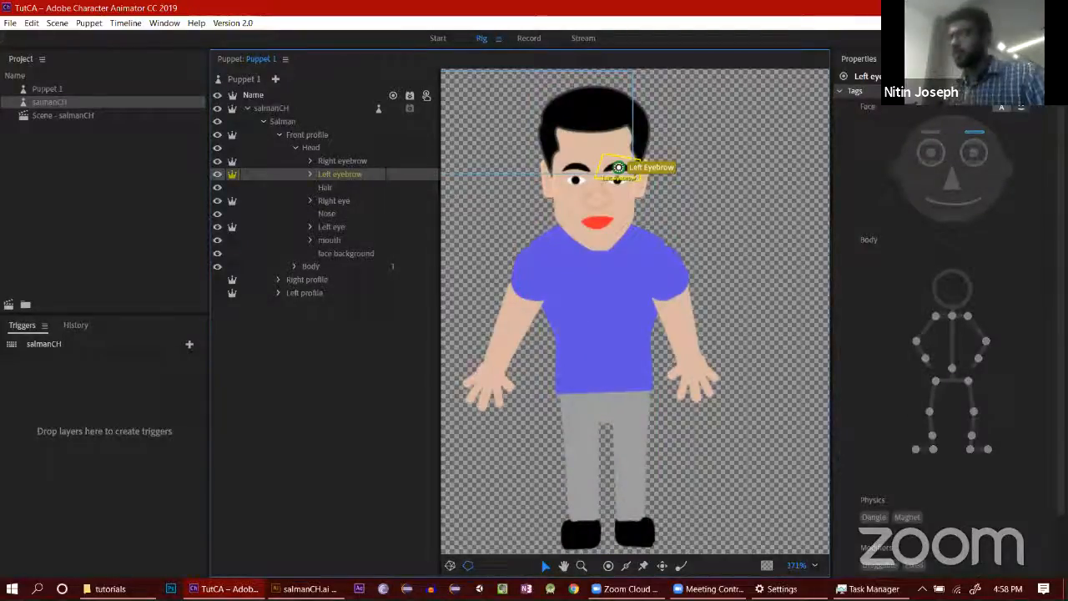
Step: Move the front profile's Right eye origin handle onto the right pupil
click(329, 187)
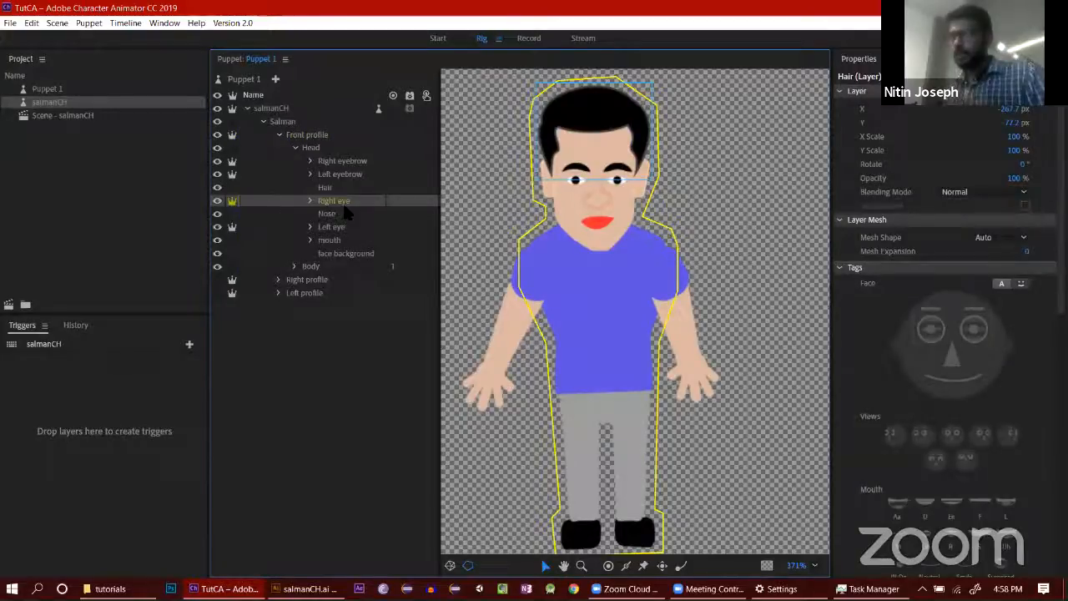
click(345, 203)
drag(551, 224, 574, 185)
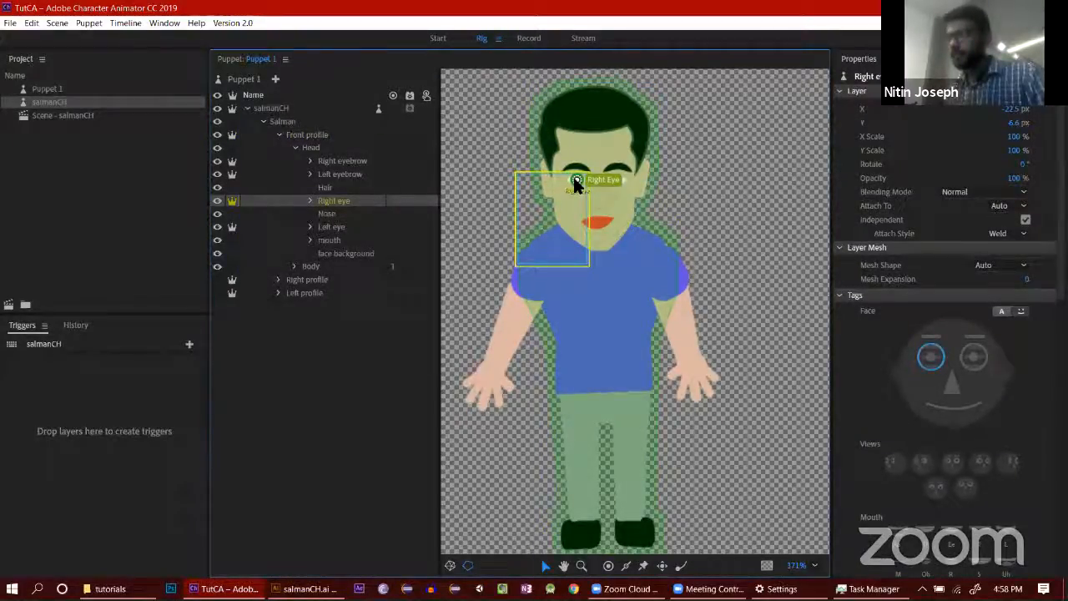
Step: Expand the Right eye group and move its Blink layer over the right eye
click(311, 201)
click(342, 213)
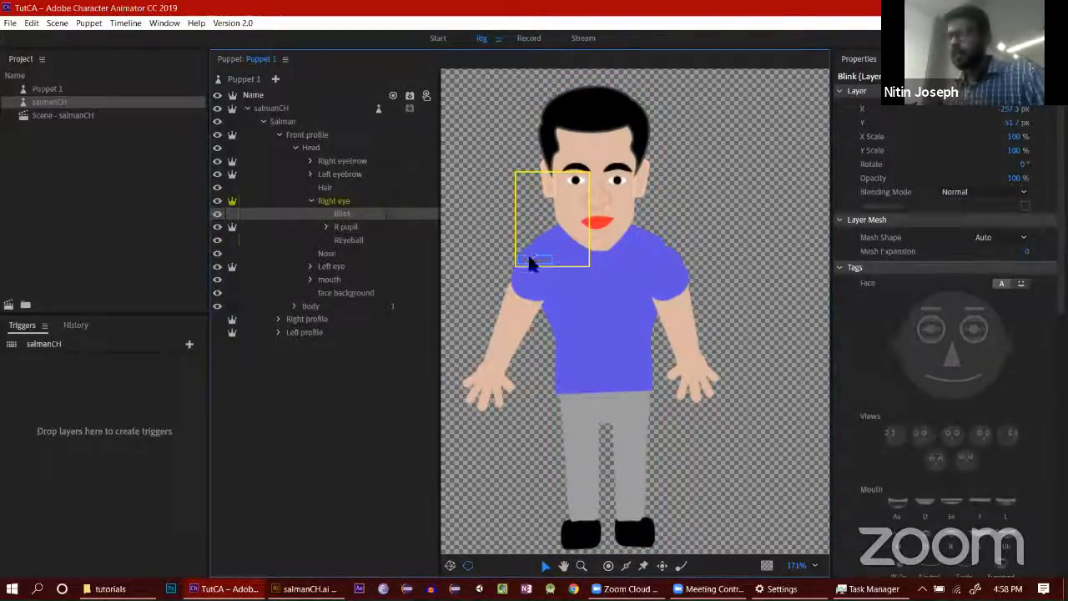
drag(532, 265, 576, 186)
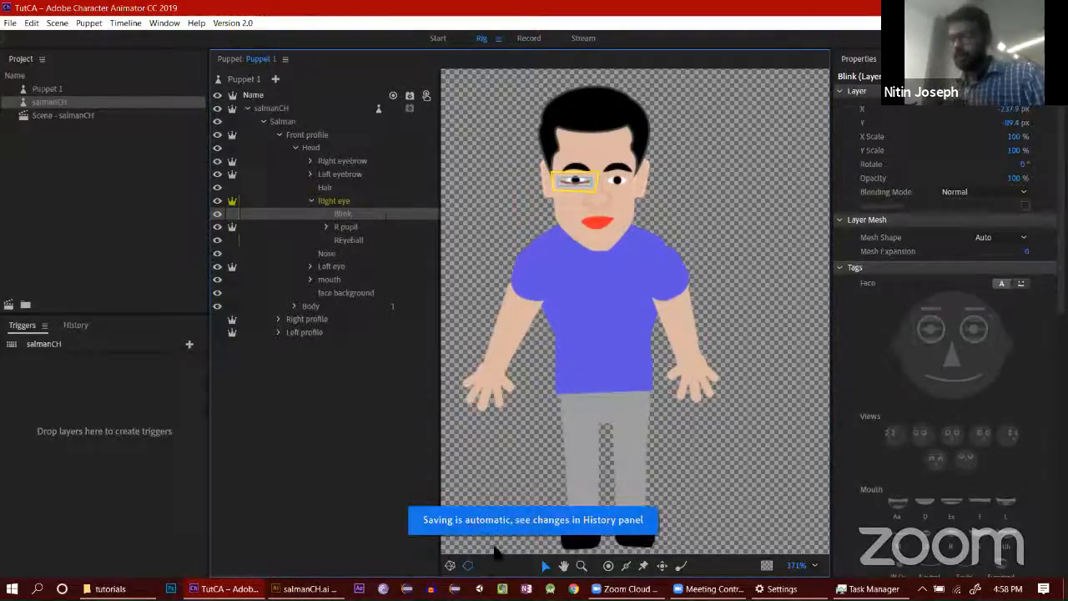
Step: Switch to Illustrator, expand Head and +Right eye in +Front profile, then show +Front profile and hide +Left profile
click(307, 589)
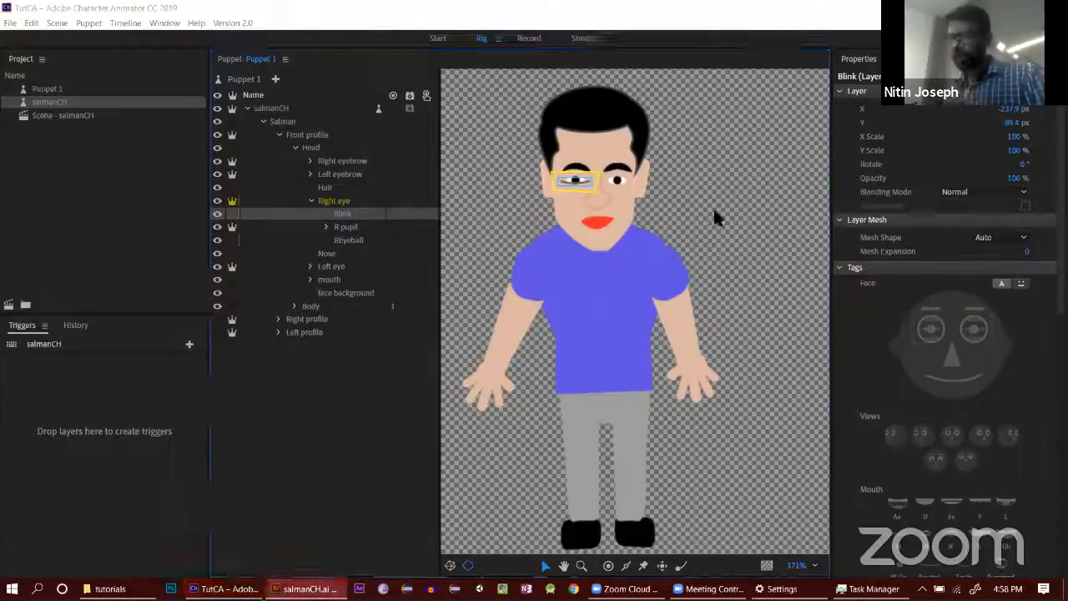
click(834, 196)
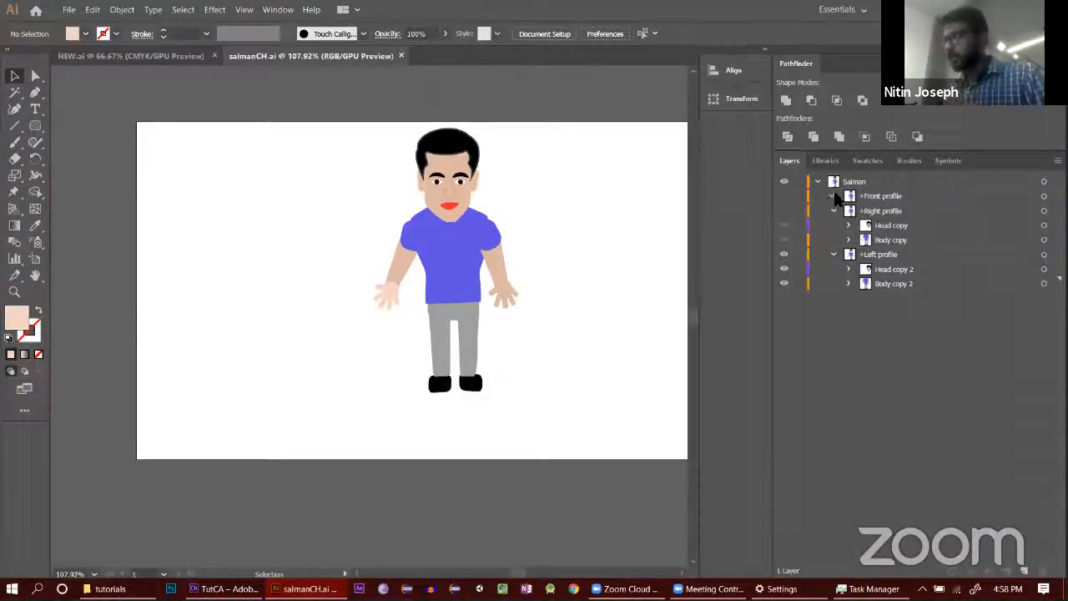
click(834, 196)
click(849, 211)
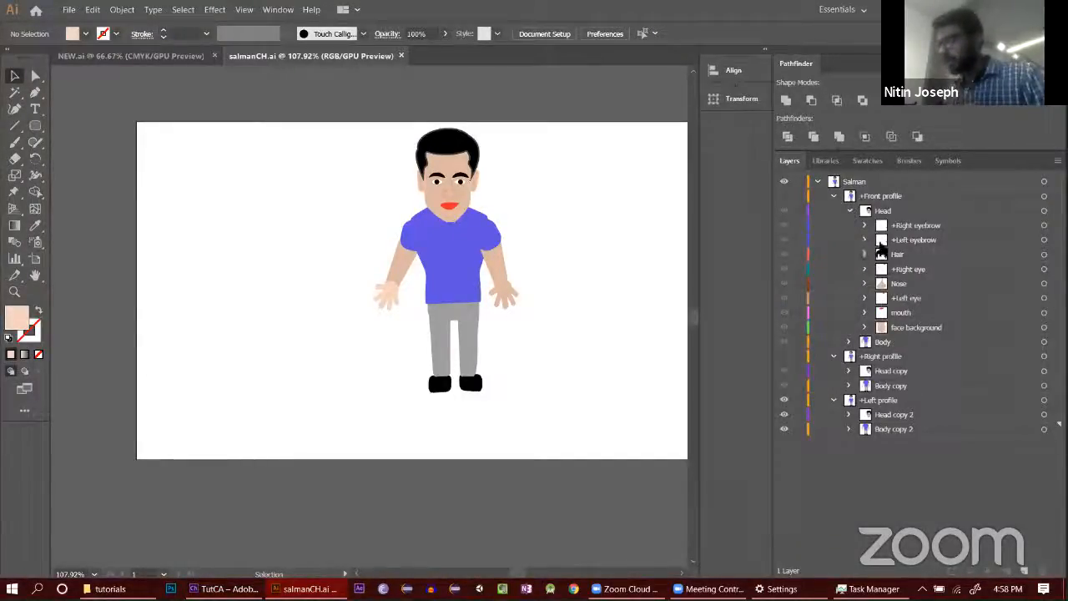
click(865, 269)
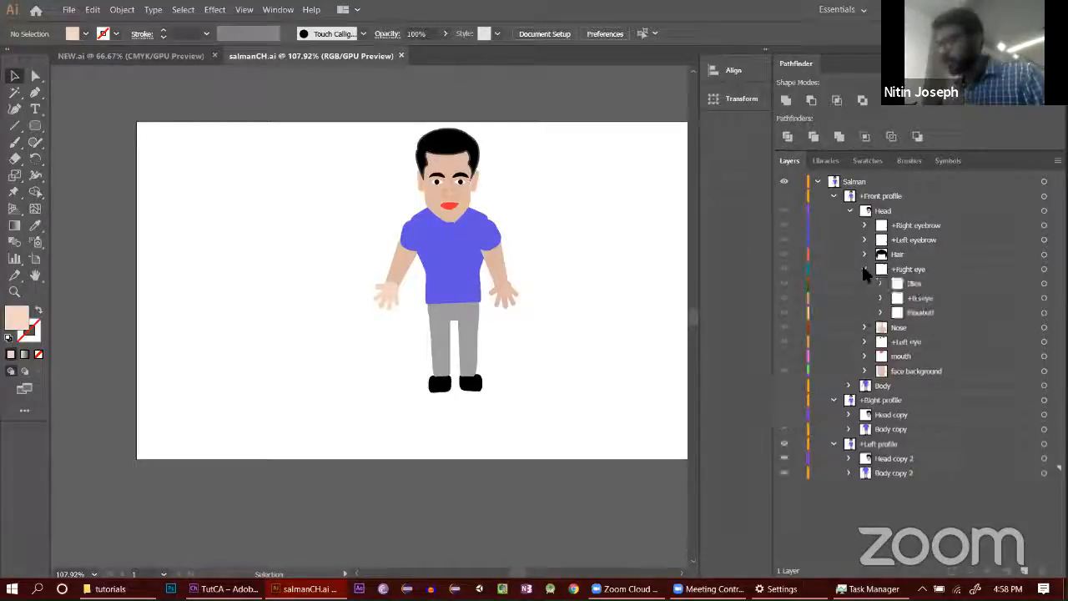
click(783, 196)
click(784, 443)
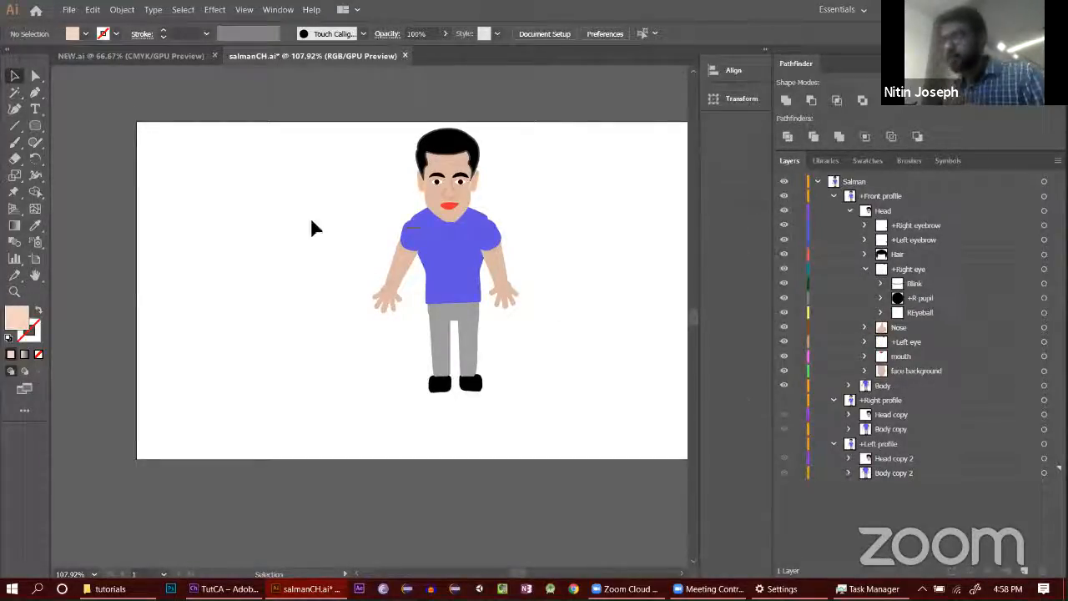
Step: Move the front profile's Blink line in +Right eye onto the right eye and save the document
click(438, 182)
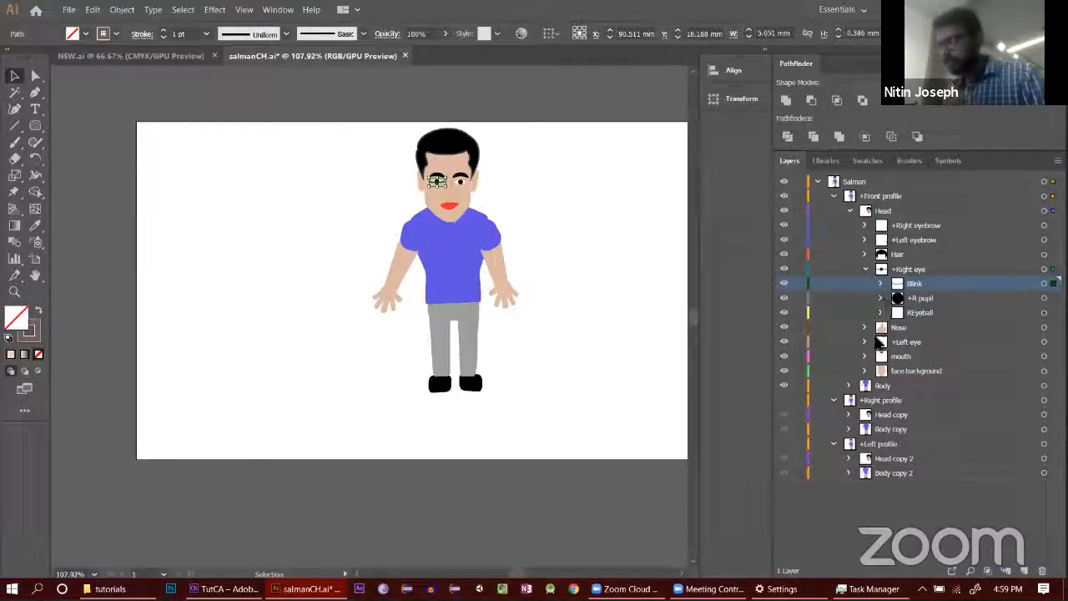
key(ctrl+s)
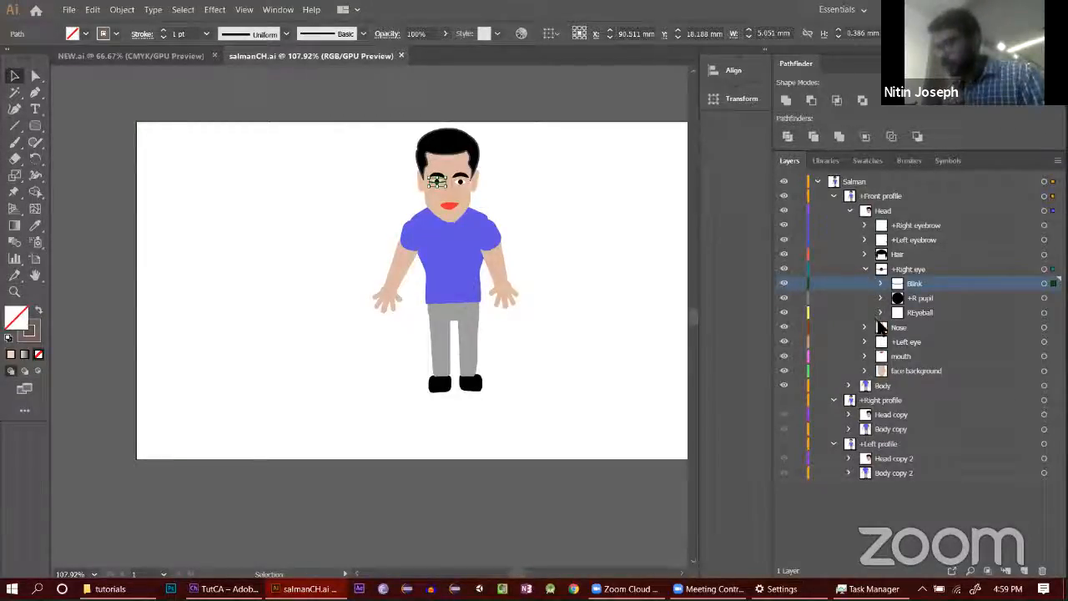
Step: Expand +Left eye in the front profile and move its Blink line onto the left eye
click(865, 269)
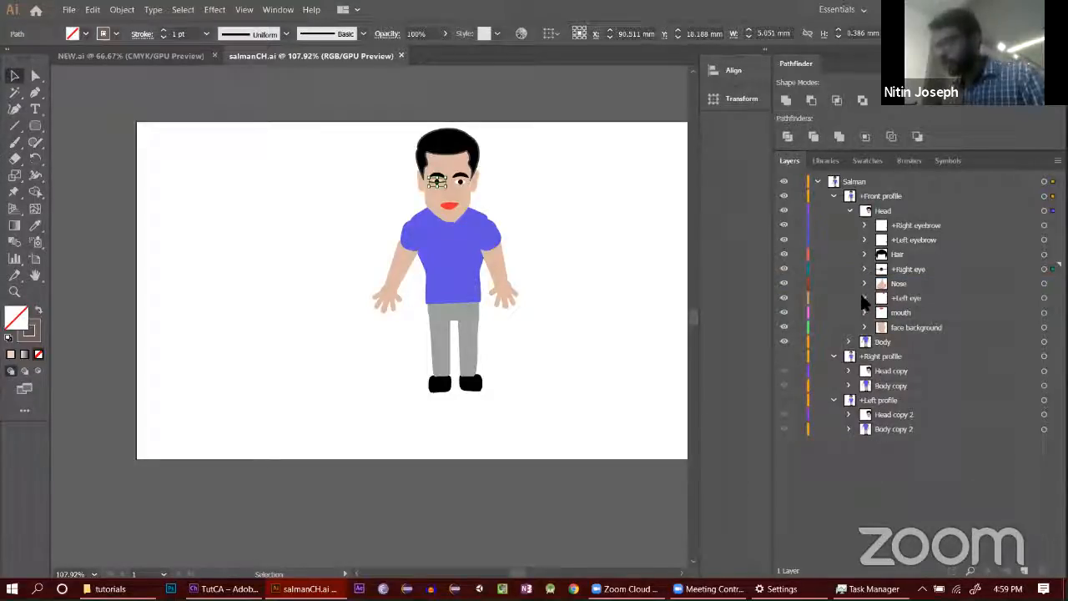
click(865, 299)
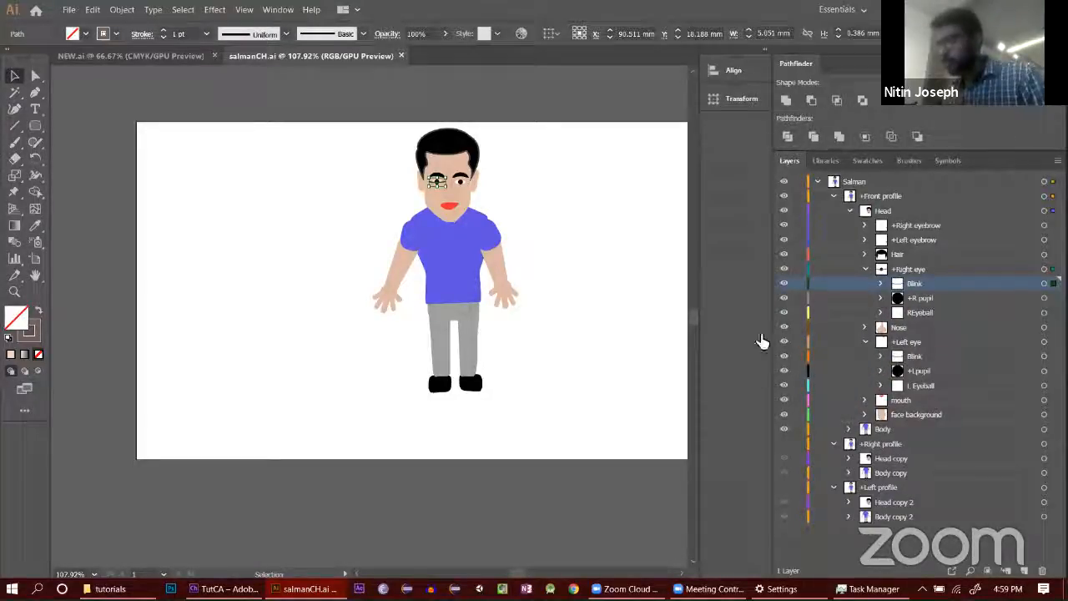
drag(451, 233, 466, 190)
click(606, 193)
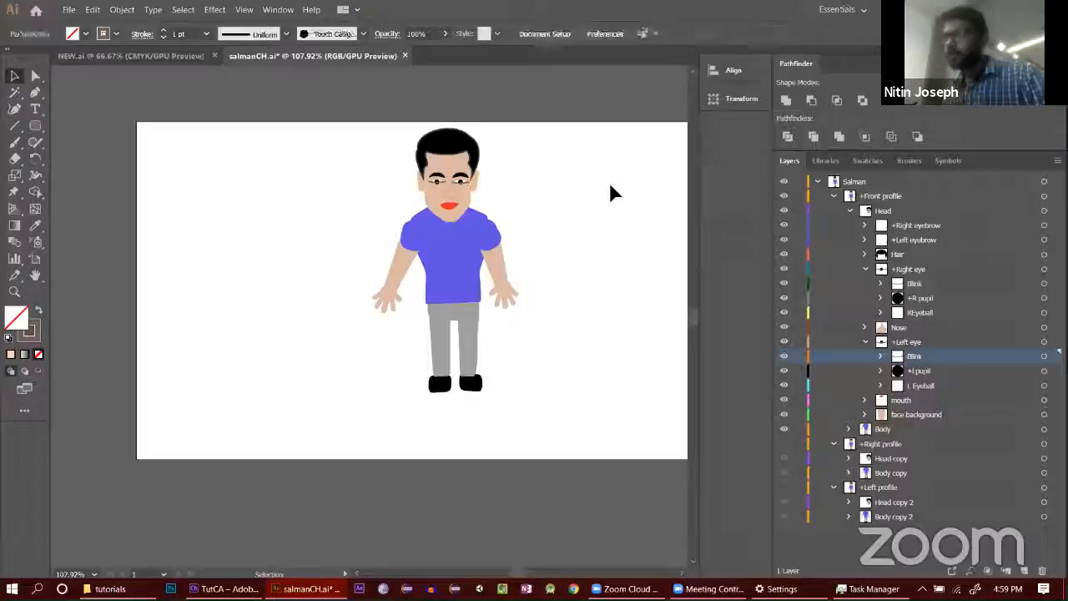
click(466, 190)
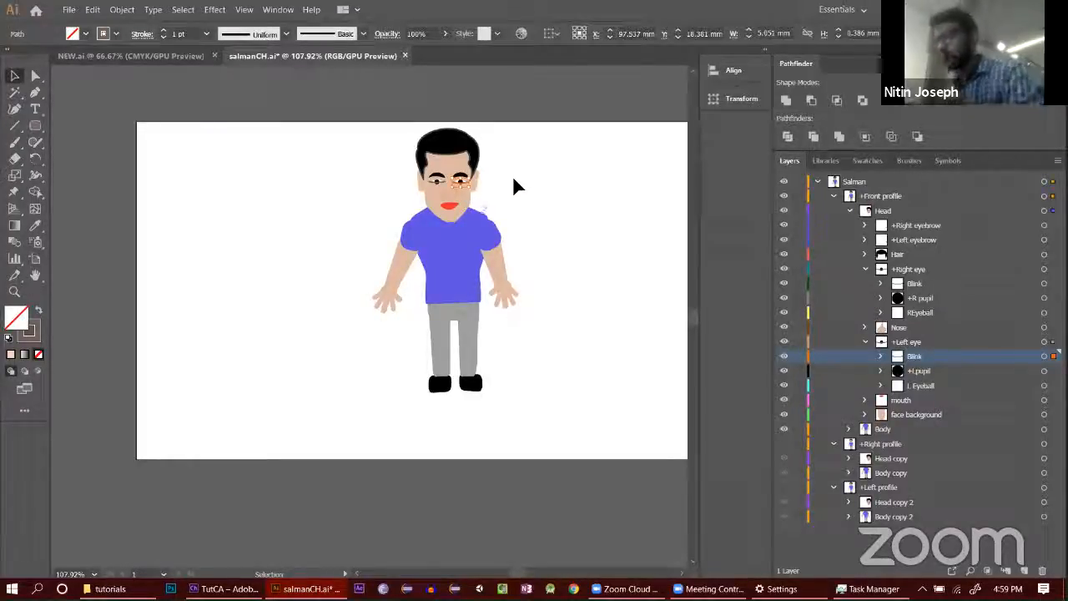
click(622, 198)
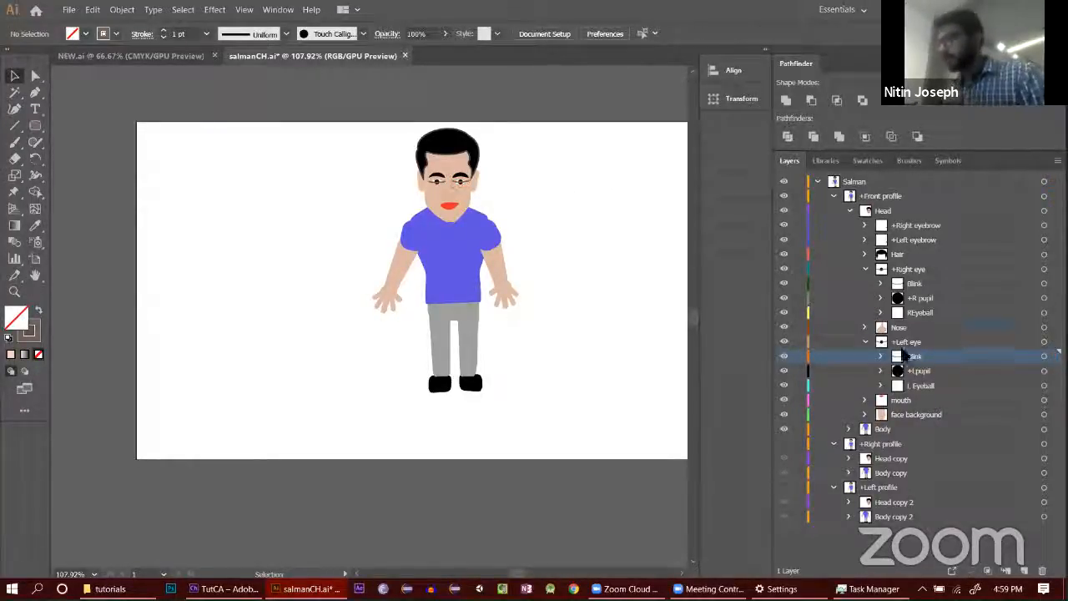
Step: Collapse the front profile's +Left eye and +Right eye groups and save the document
click(864, 342)
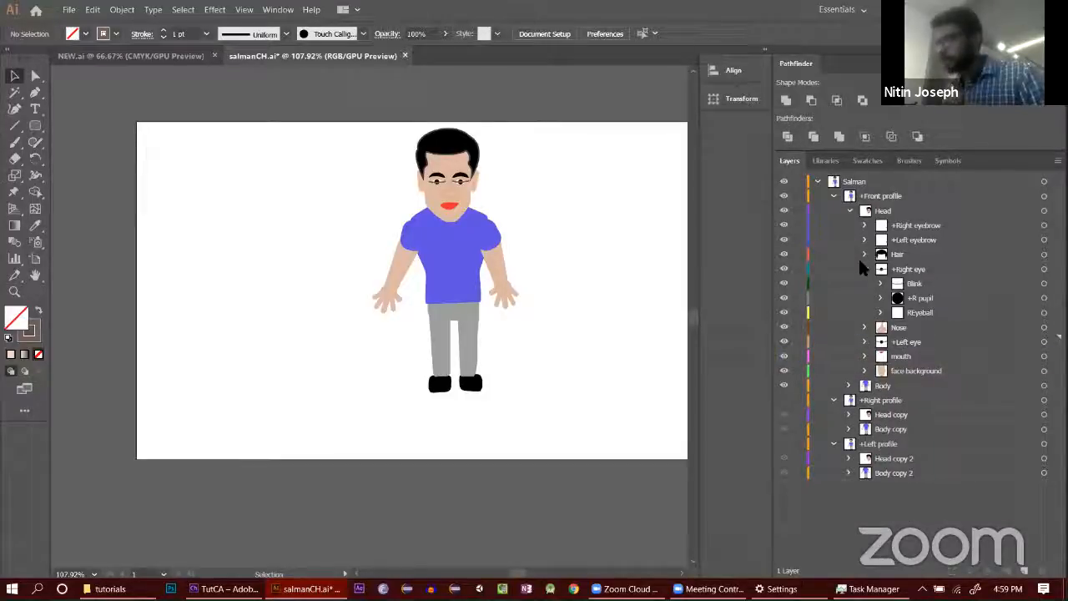
click(865, 270)
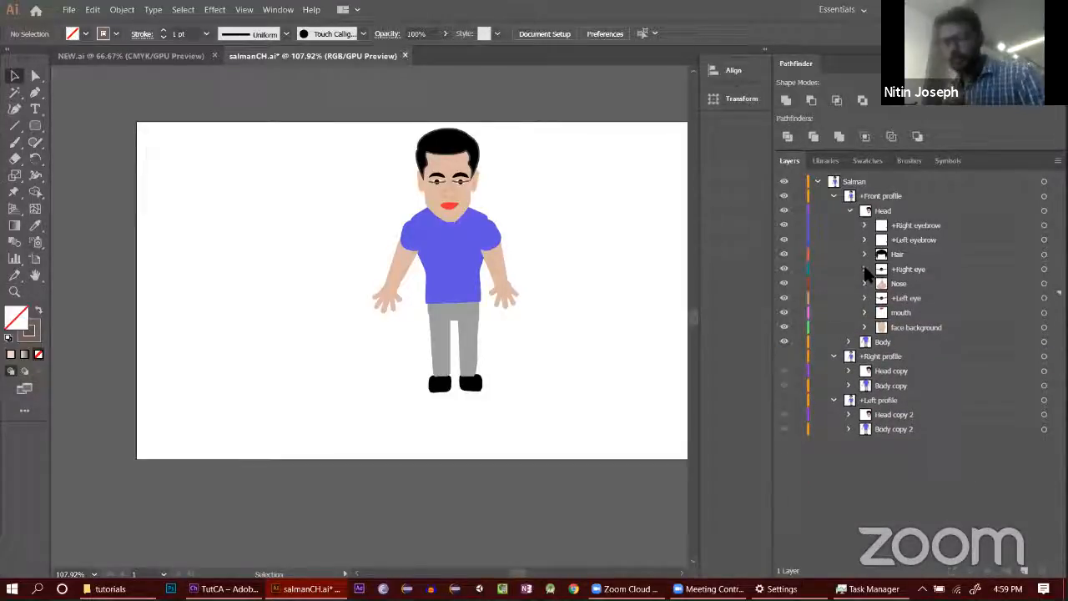
key(ctrl+s)
Step: Expand Head copy and +Right eye copy in +Right profile, then show +Right profile and hide +Front profile
click(849, 372)
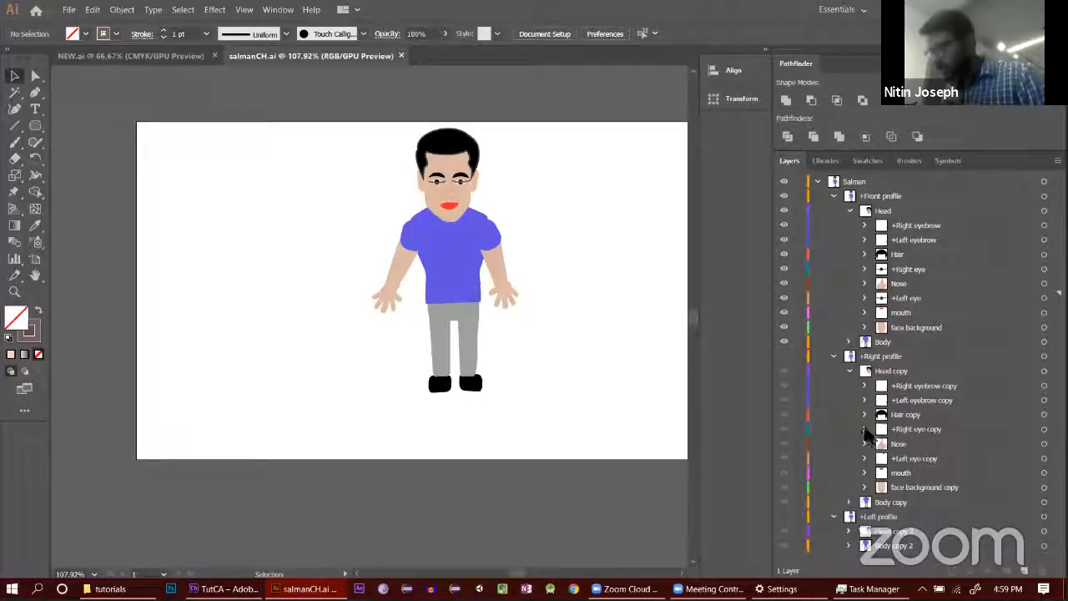
click(865, 429)
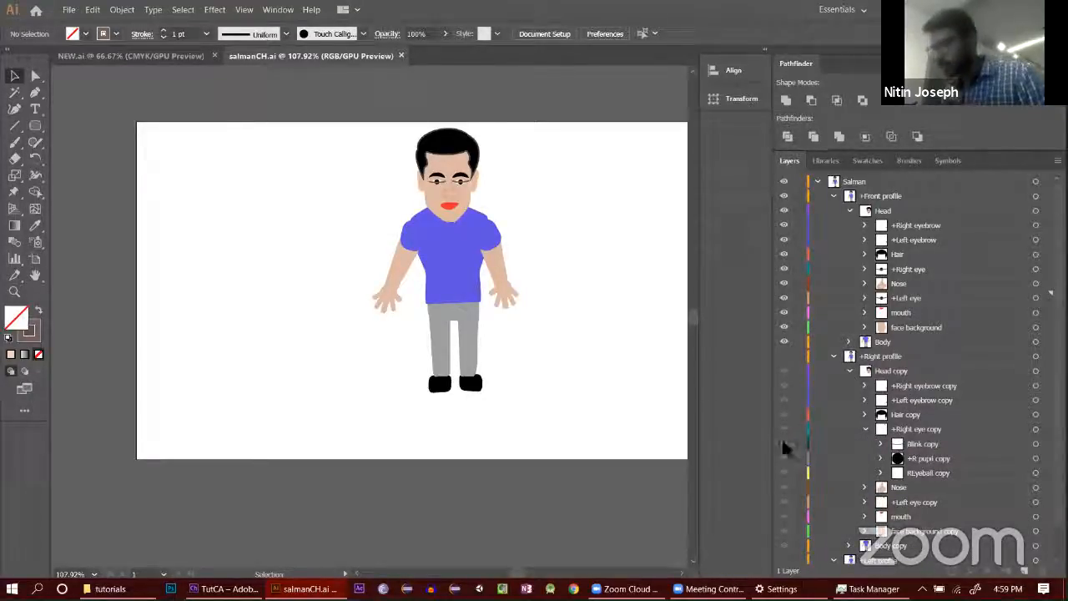
click(784, 356)
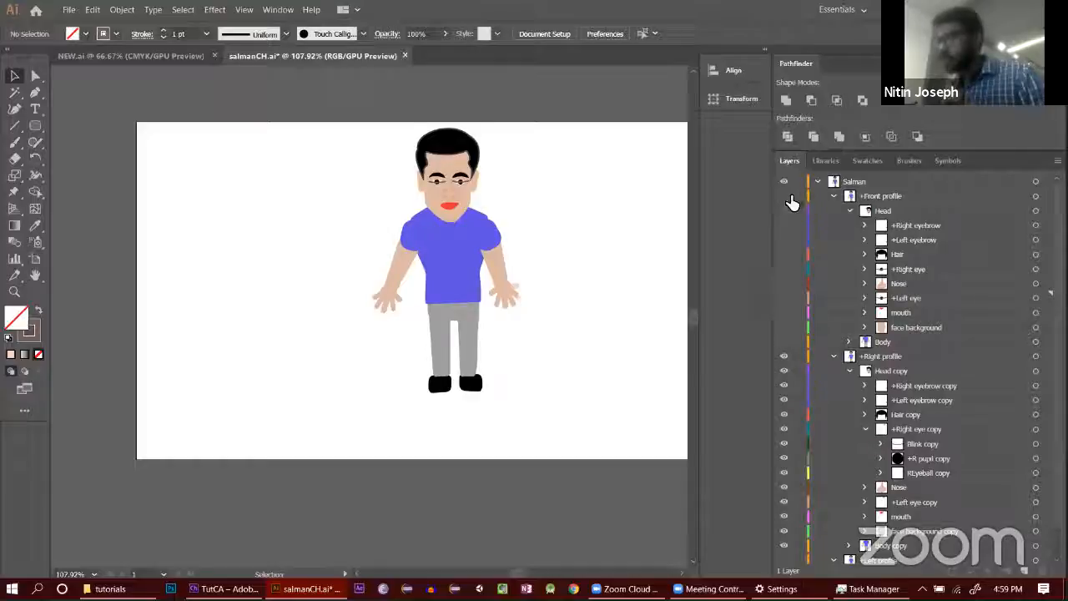
click(784, 196)
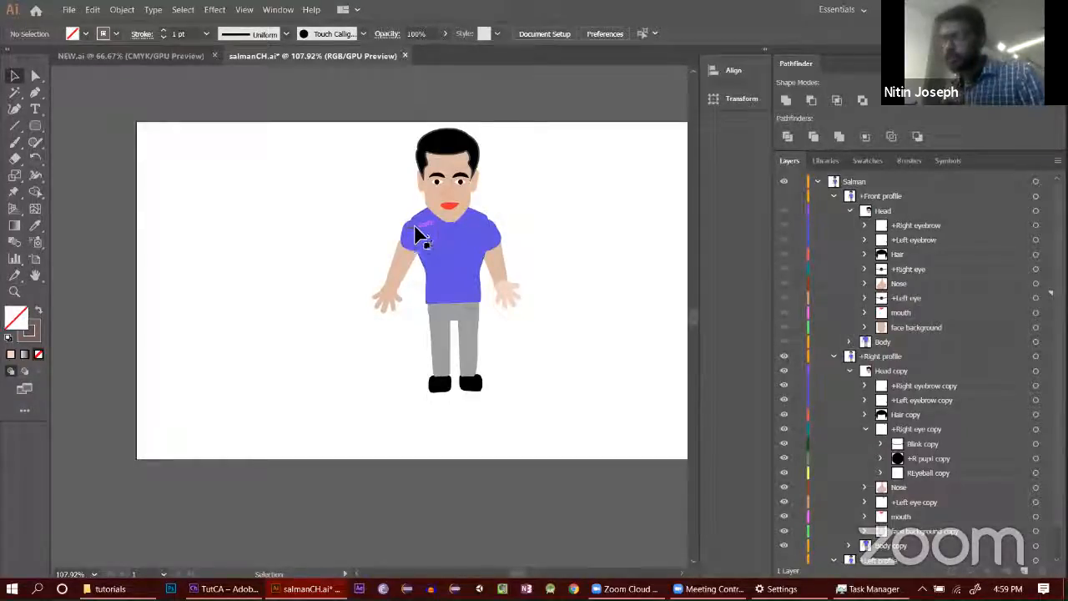
Step: Move the Blink copy line of +Right eye copy from the shoulder onto the right profile's right eye
mouse_move(417, 238)
mouse_down()
mouse_move(422, 210)
mouse_move(434, 204)
mouse_move(417, 232)
mouse_up()
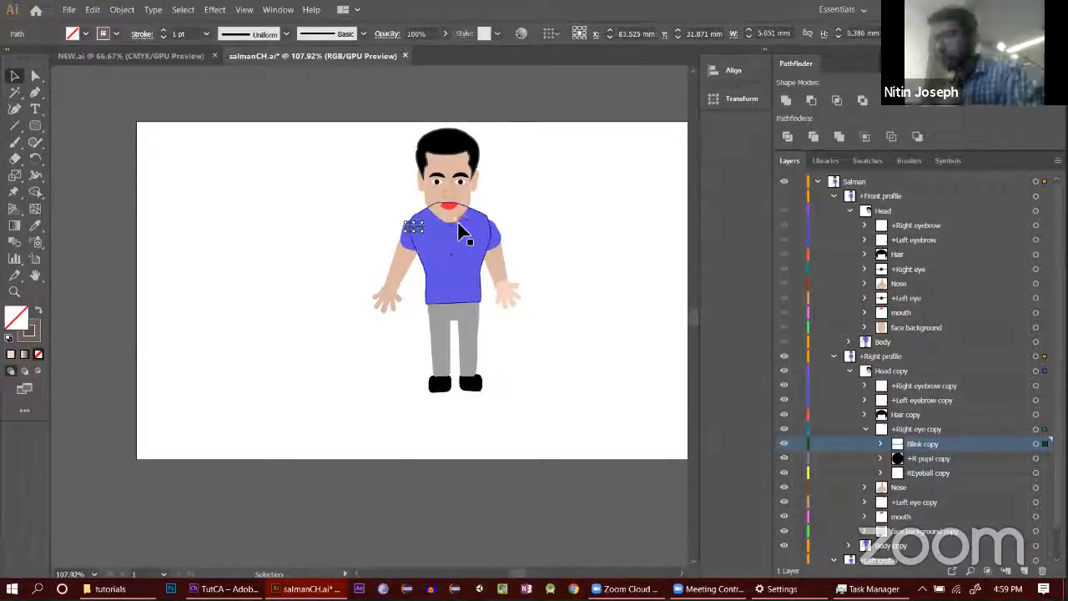
key(z)
drag(410, 272, 514, 214)
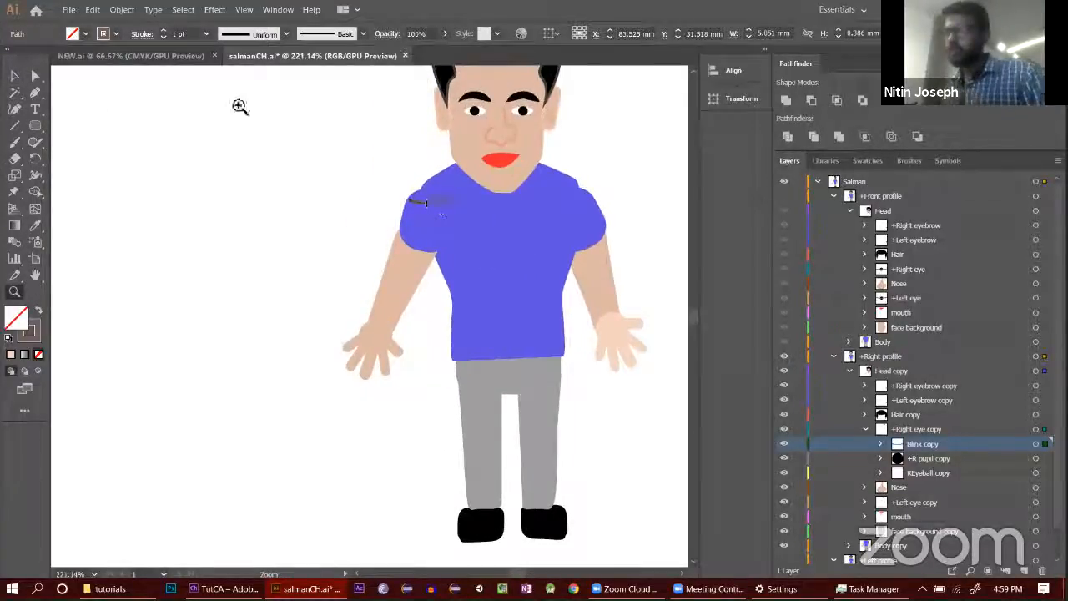
click(14, 75)
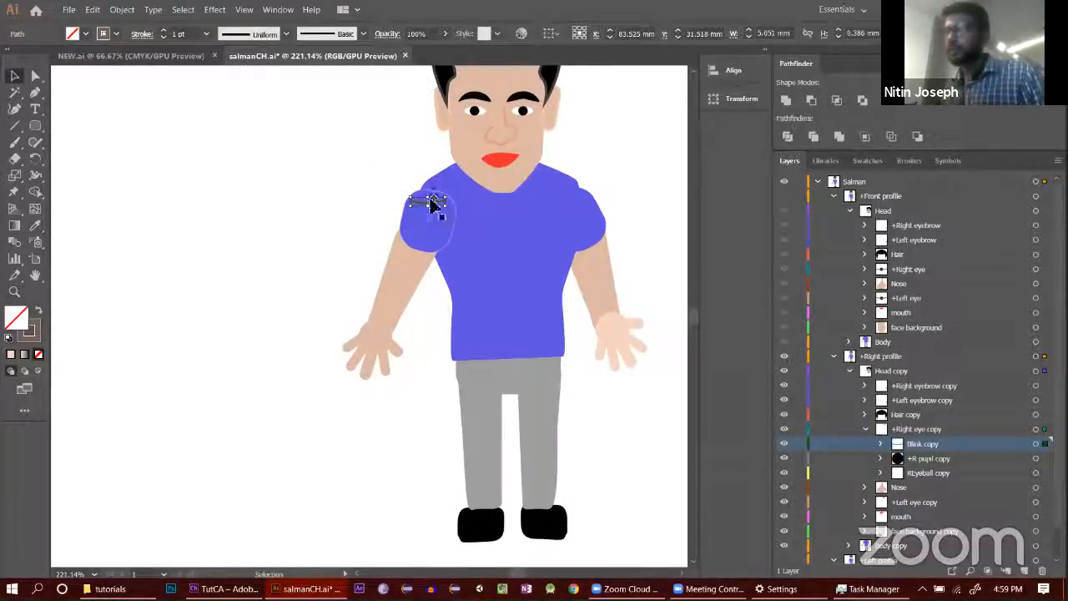
drag(429, 203, 480, 116)
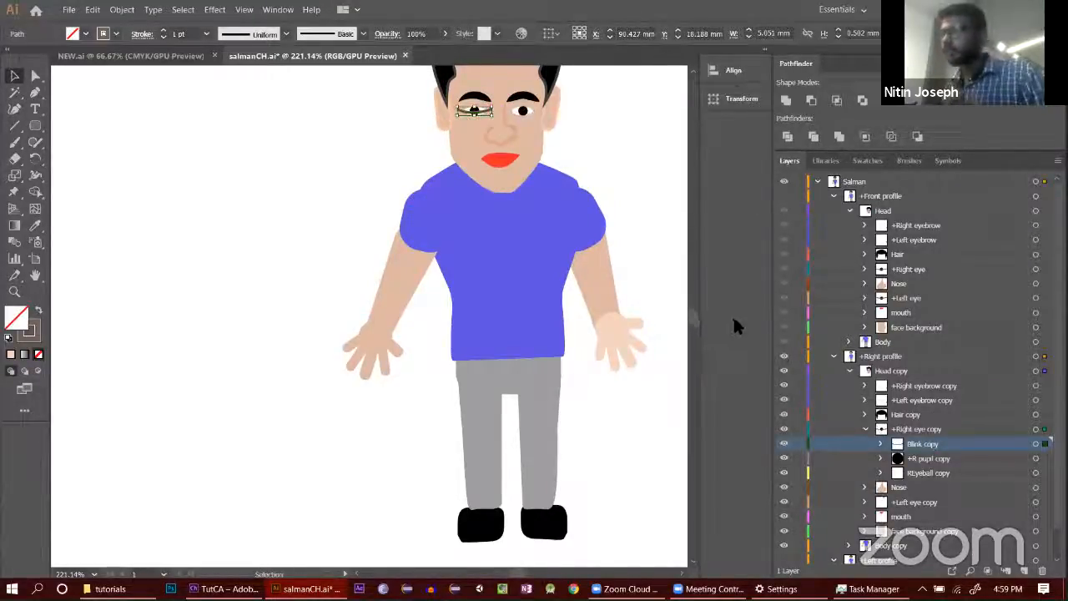
Step: Expand +Left eye copy, show its Blink copy layer and move the line onto the right profile's left eye
click(866, 430)
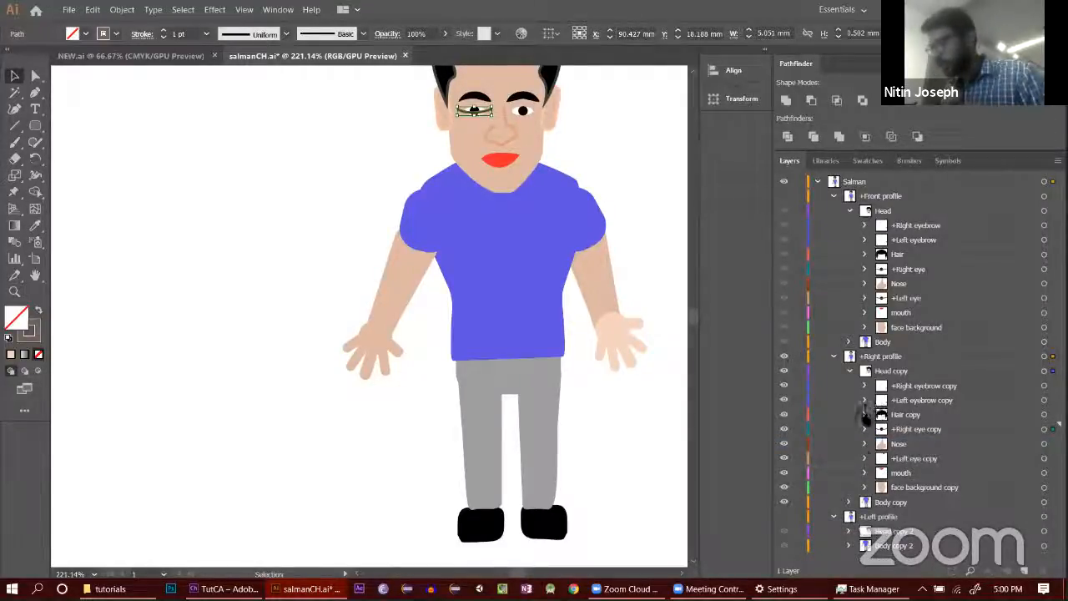
click(865, 458)
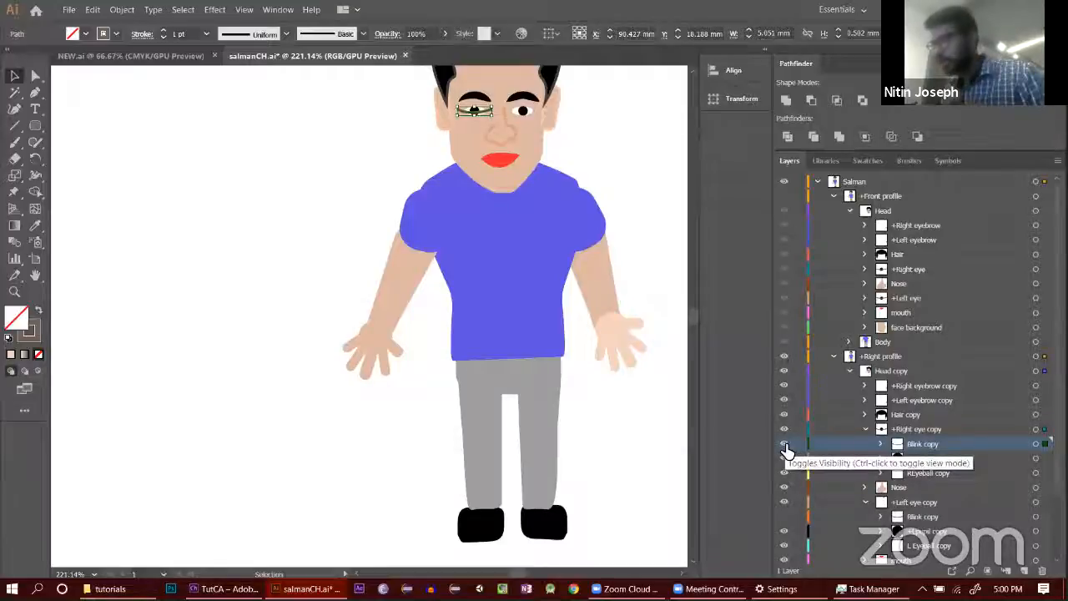
click(783, 517)
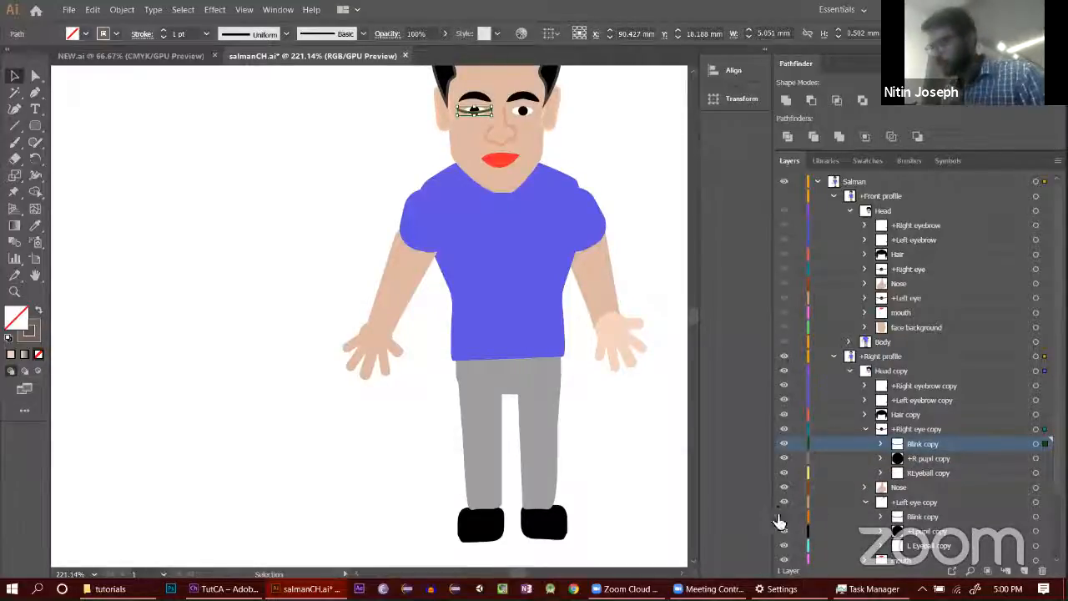
click(630, 219)
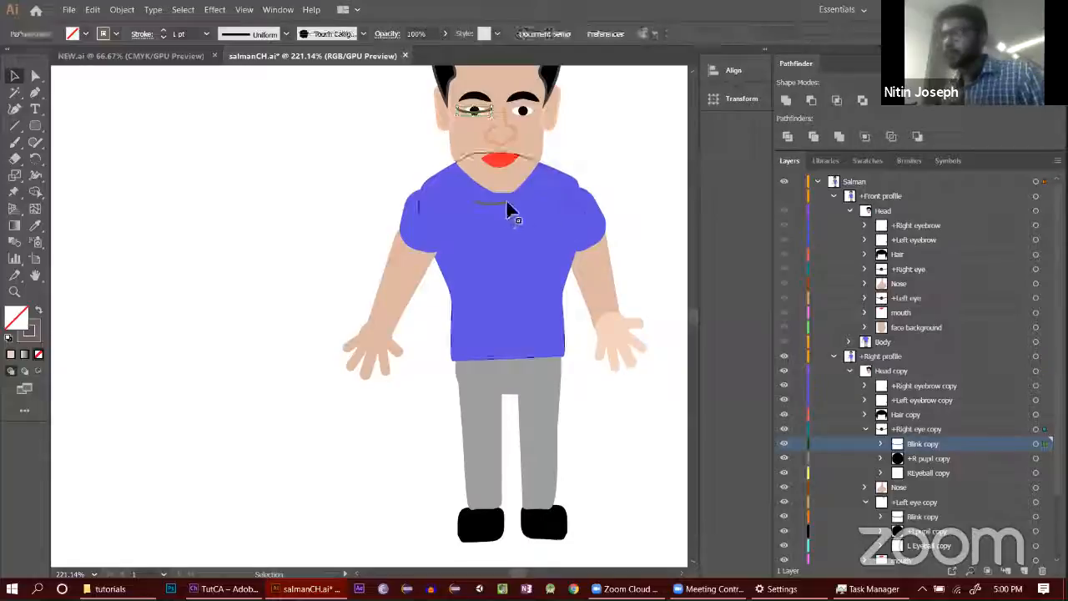
drag(500, 209, 531, 110)
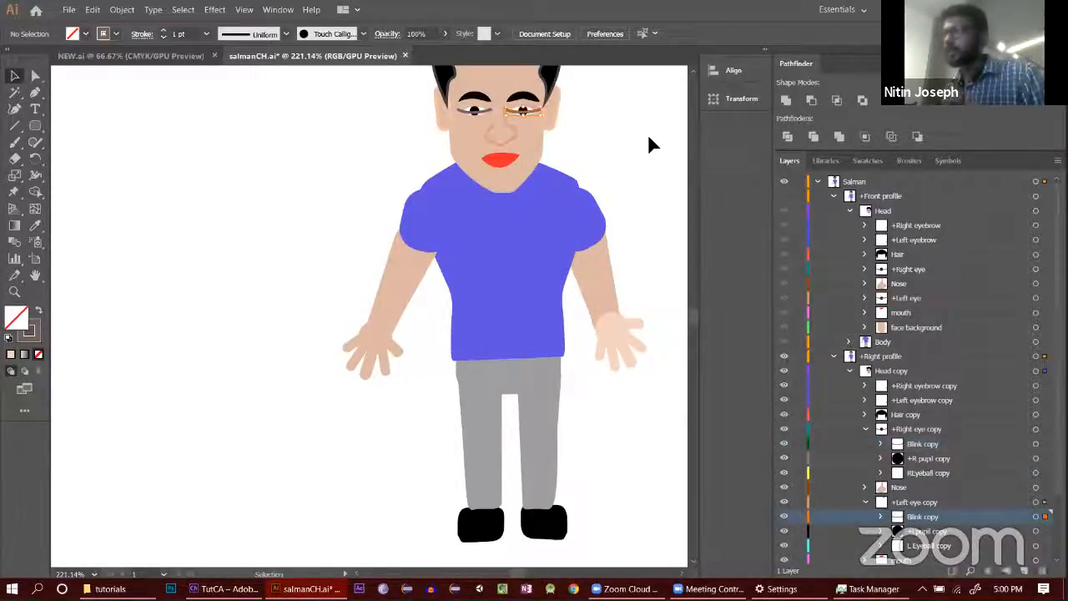
click(648, 138)
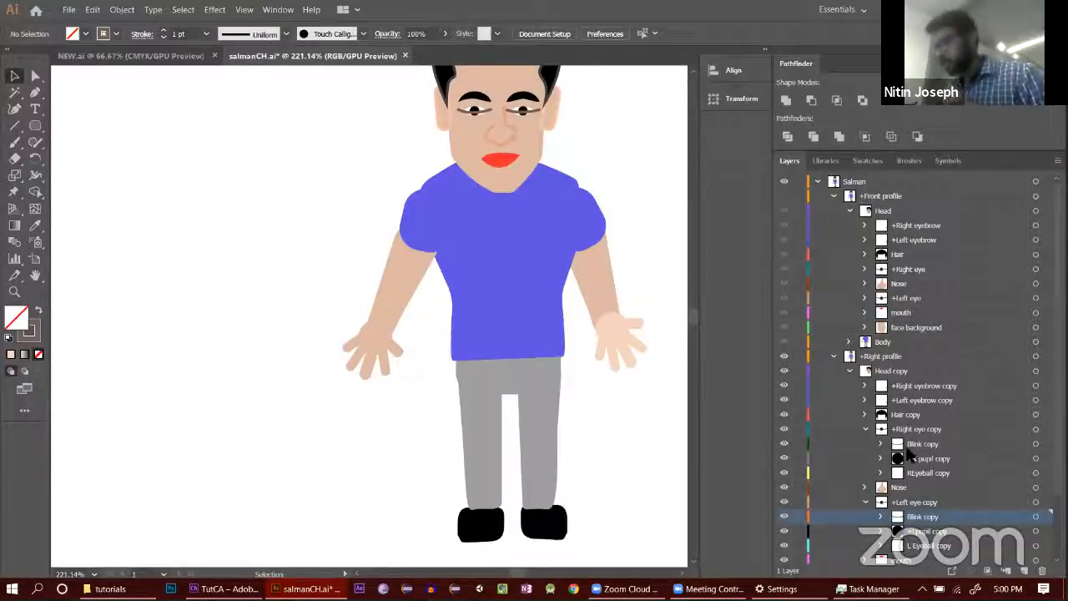
Step: Hide the +Right profile layer and show the +Left profile layer
scroll(859, 384, down, 3)
click(784, 280)
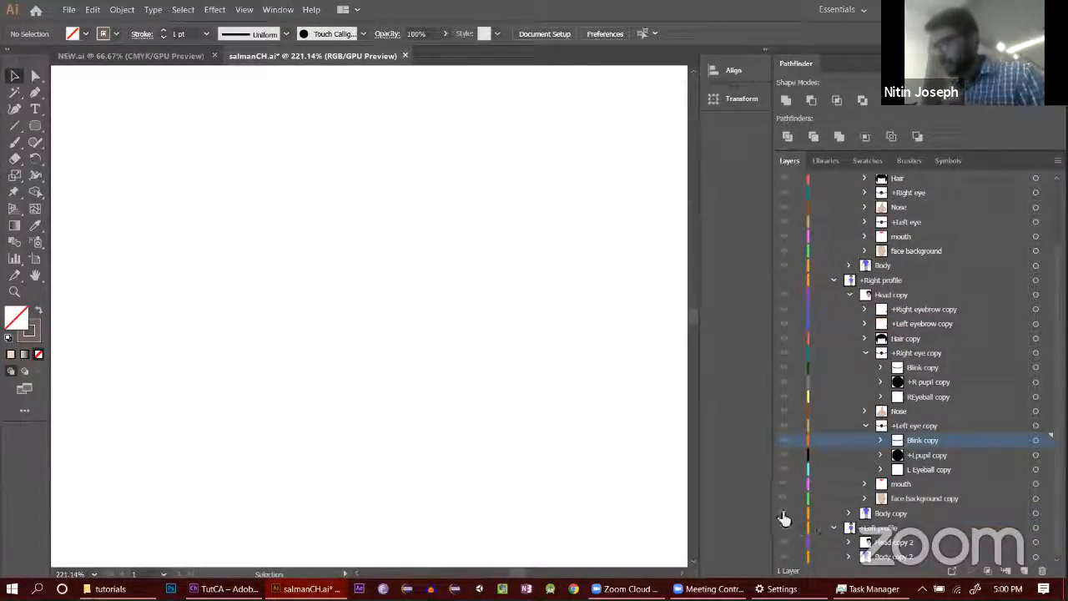
click(784, 527)
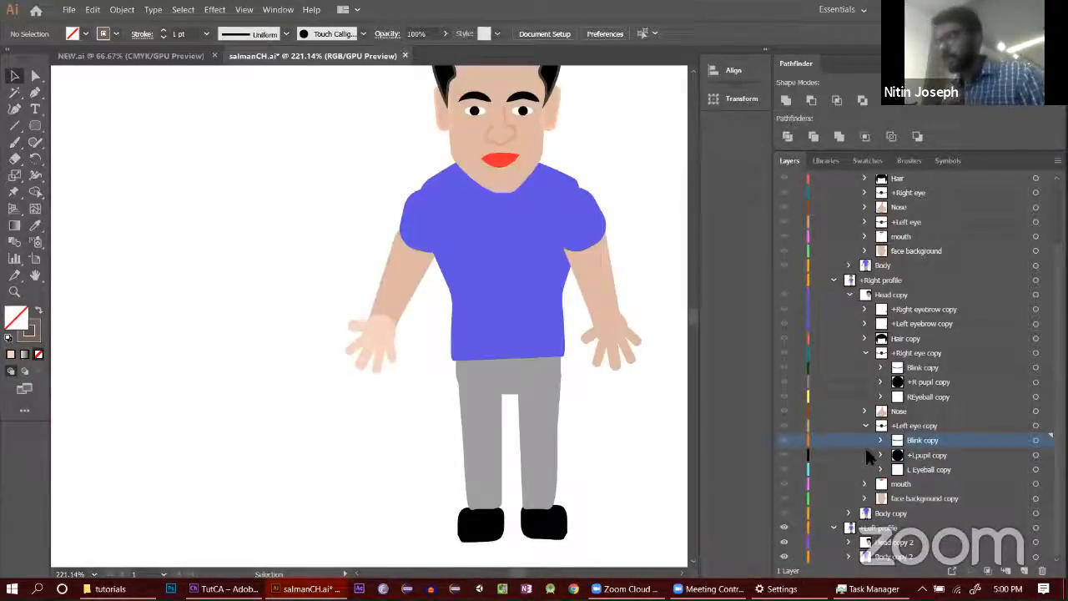
Step: Expand Head copy 2 and +Right eye copy 2, then show Blink copy 2 and move it onto the left profile's right eye
click(849, 542)
scroll(876, 464, down, 3)
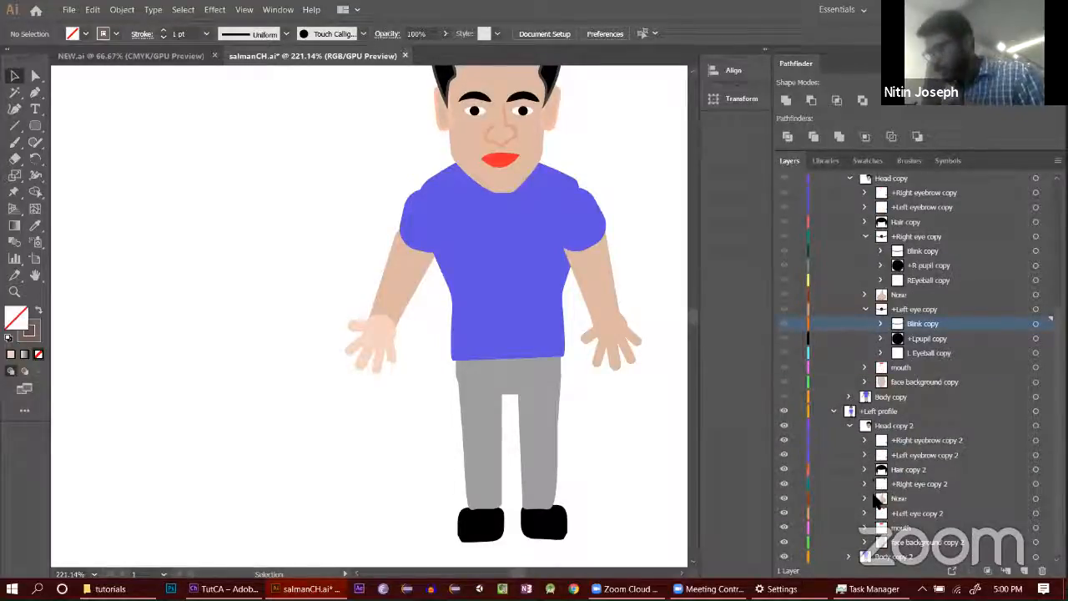
click(865, 484)
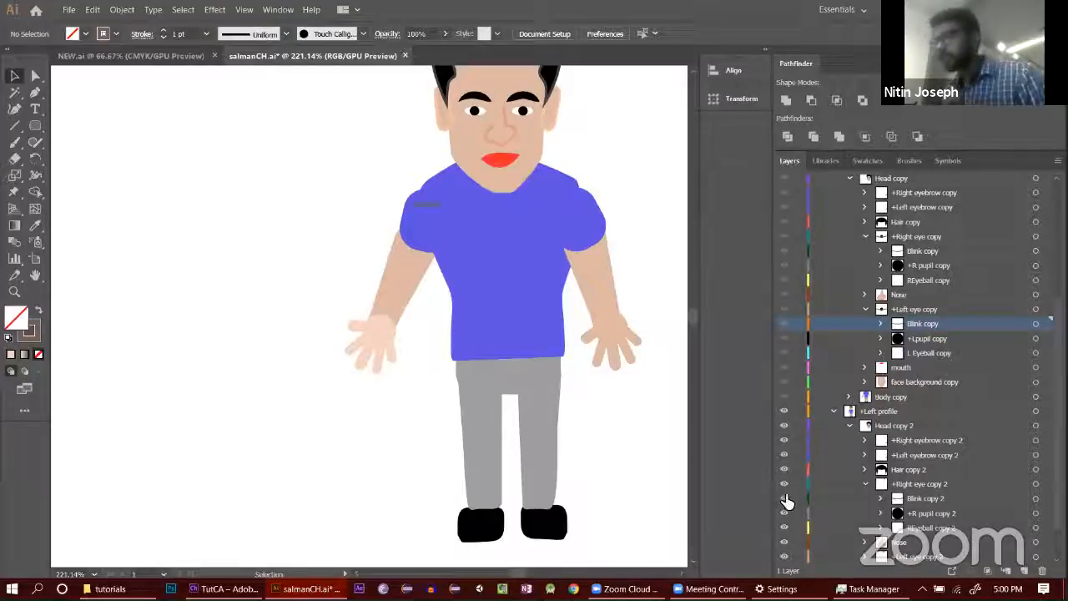
drag(432, 204, 484, 115)
Step: Expand +Left eye copy 2, show its Blink copy 2 layer and move the line onto the left profile's left eye
scroll(912, 497, down, 1)
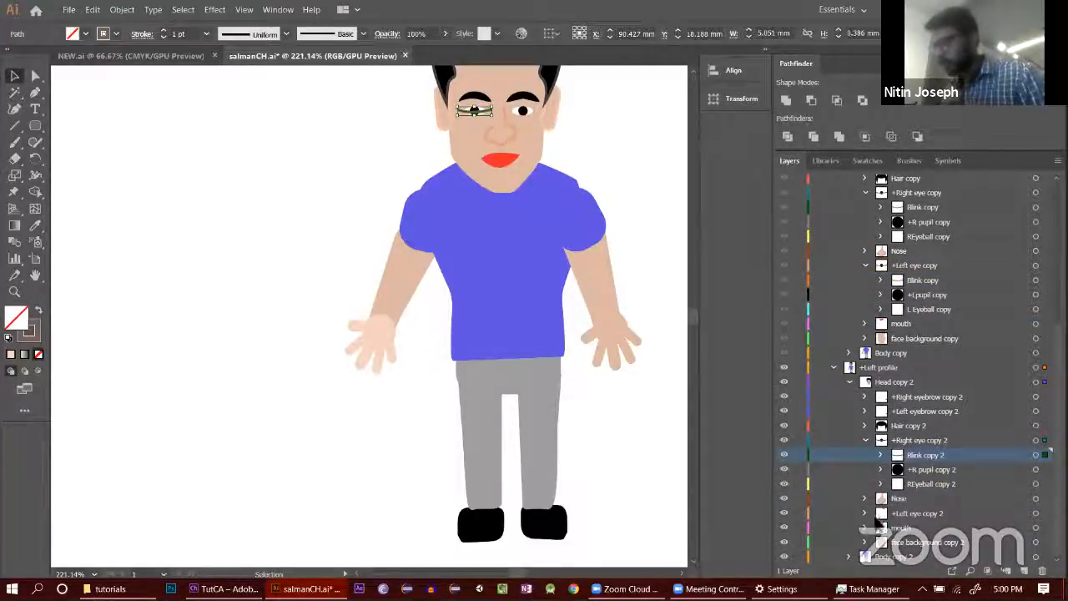
click(864, 513)
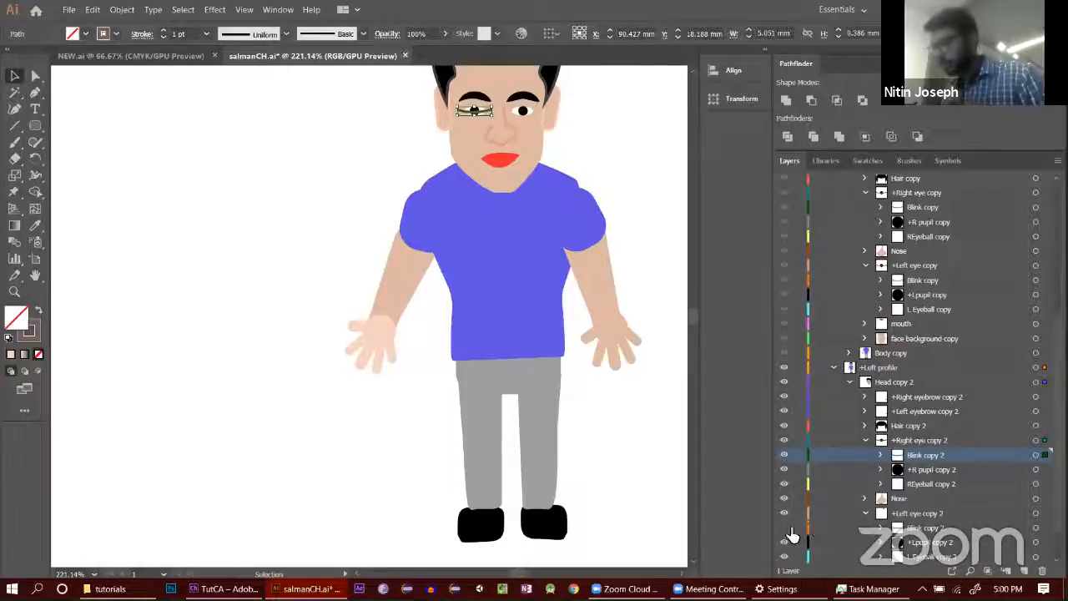
drag(498, 208, 536, 116)
click(530, 117)
click(602, 115)
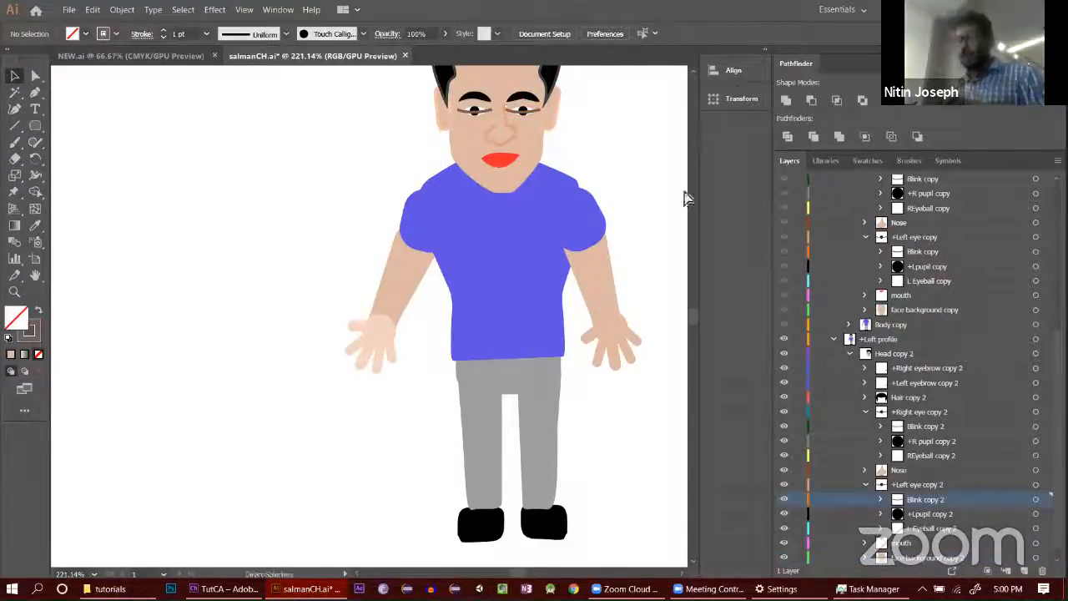
Step: Save the document and collapse the left and right profiles' eye groups and the front profile's Head group
click(866, 485)
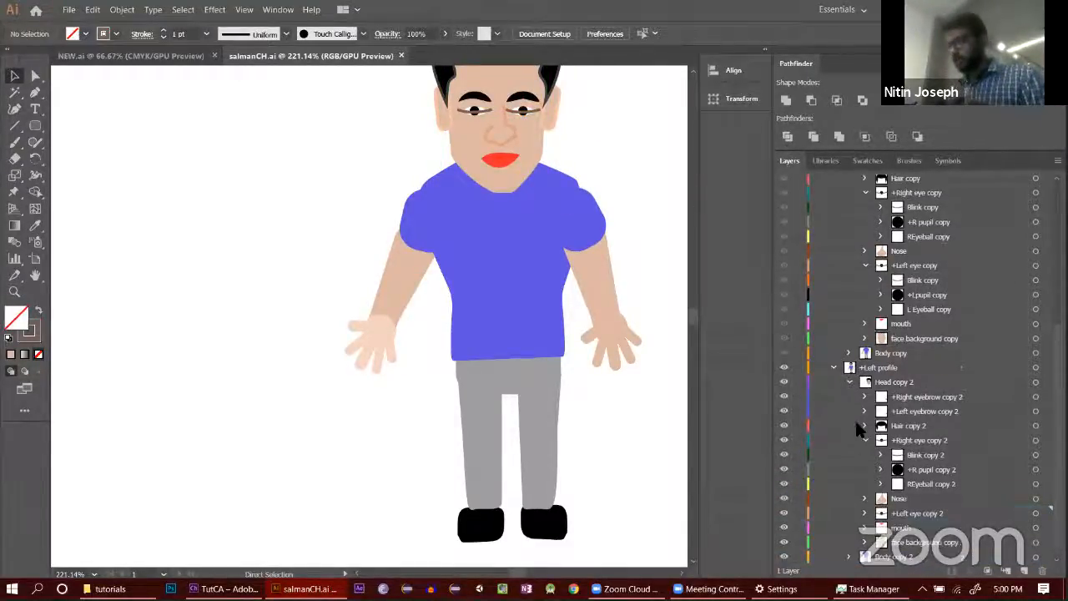
click(866, 440)
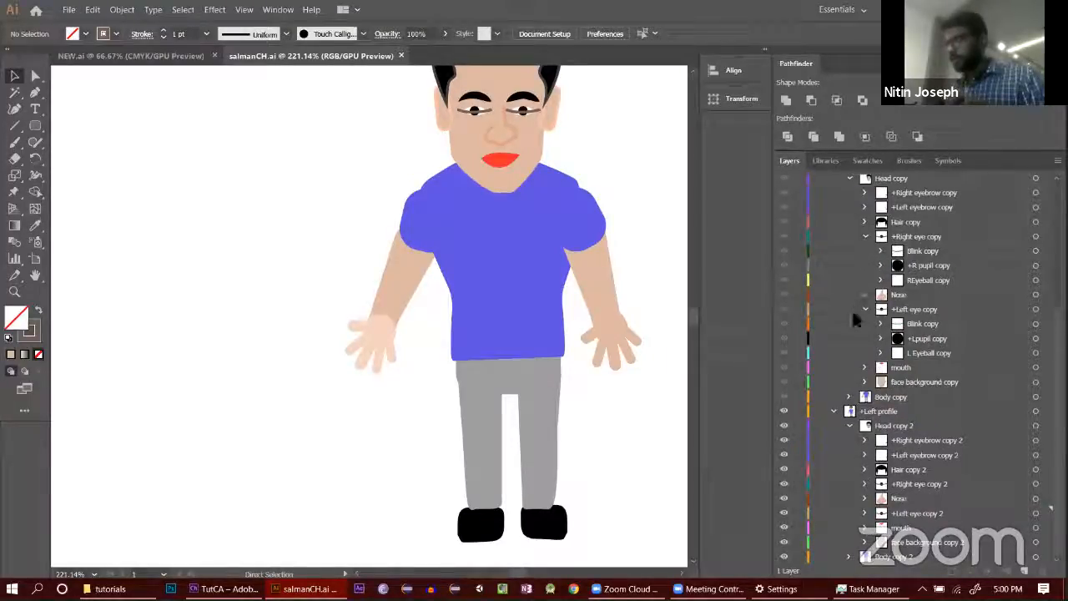
click(865, 310)
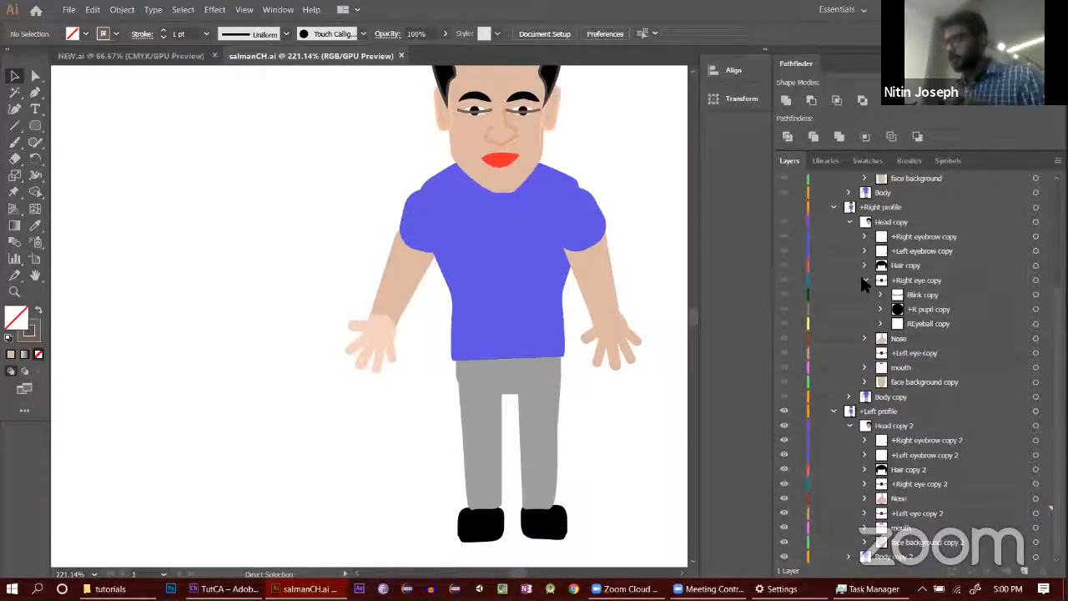
click(864, 280)
scroll(855, 229, up, 3)
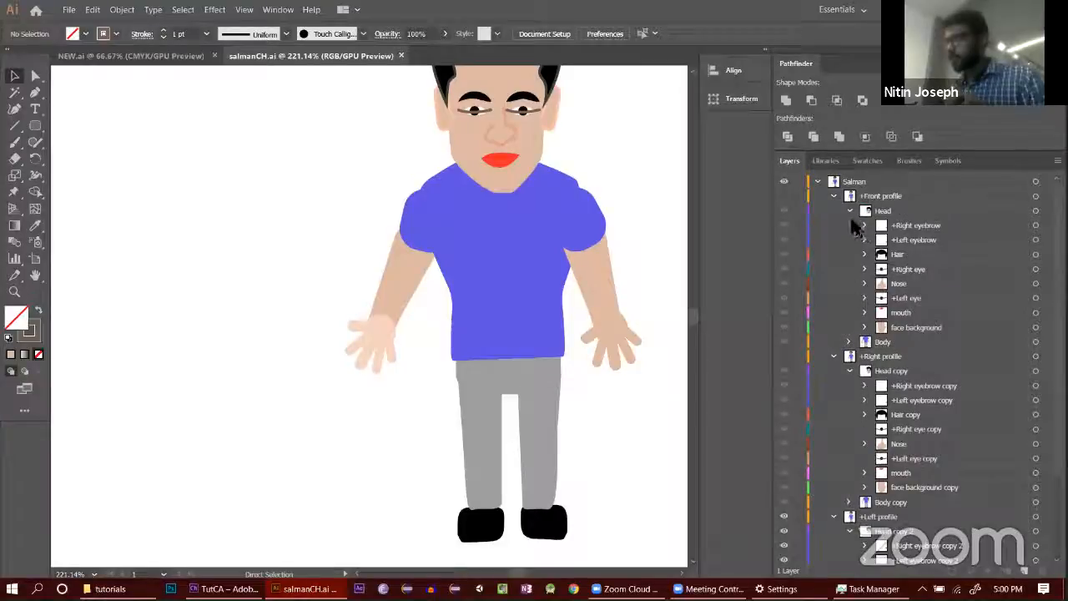
click(851, 211)
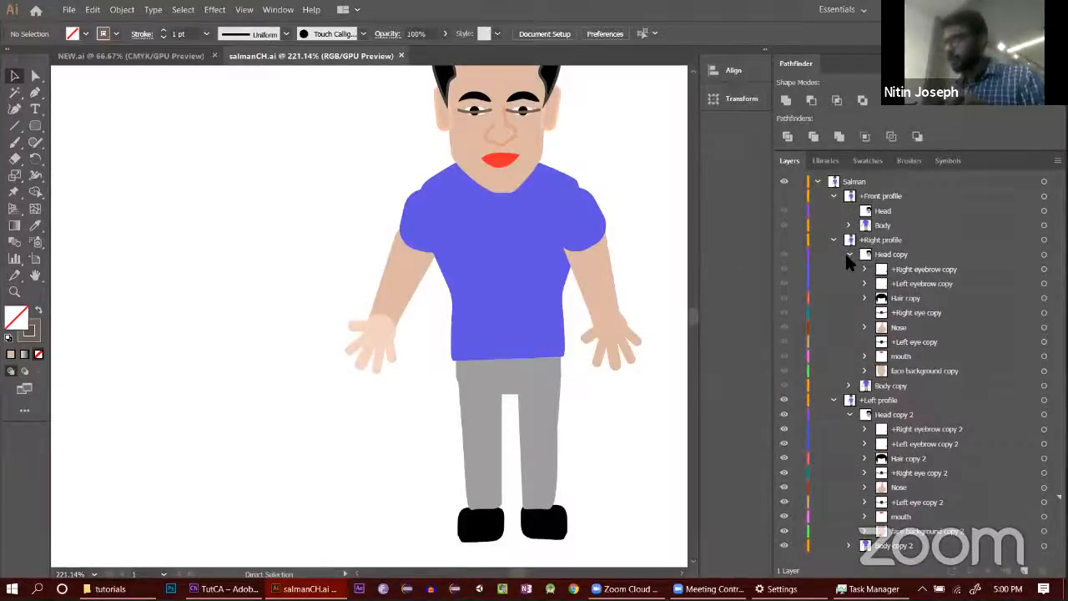
Step: Collapse the Head copy group in the right profile and the Head copy 2 group in the left profile
click(850, 253)
click(849, 298)
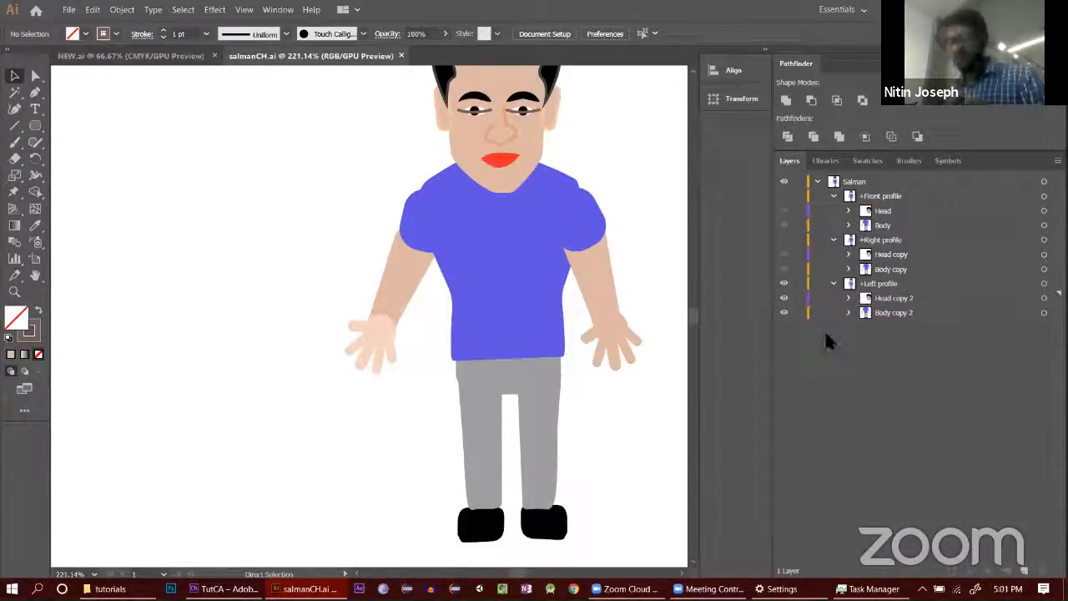
Step: Switch to Character Animator and inspect the front profile's Right eye group and its Blink layer
click(224, 589)
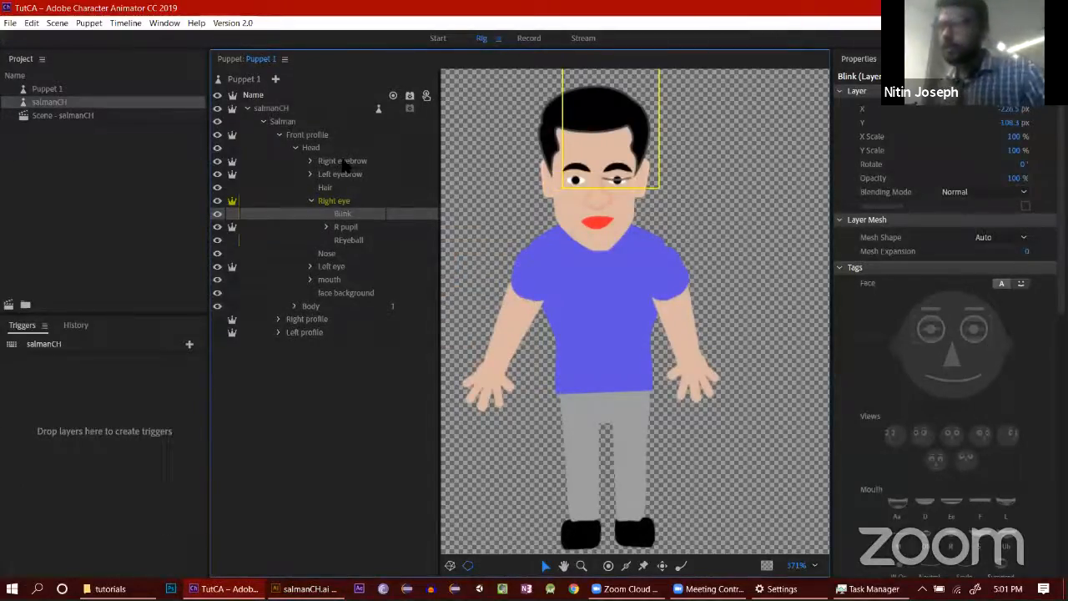
click(349, 205)
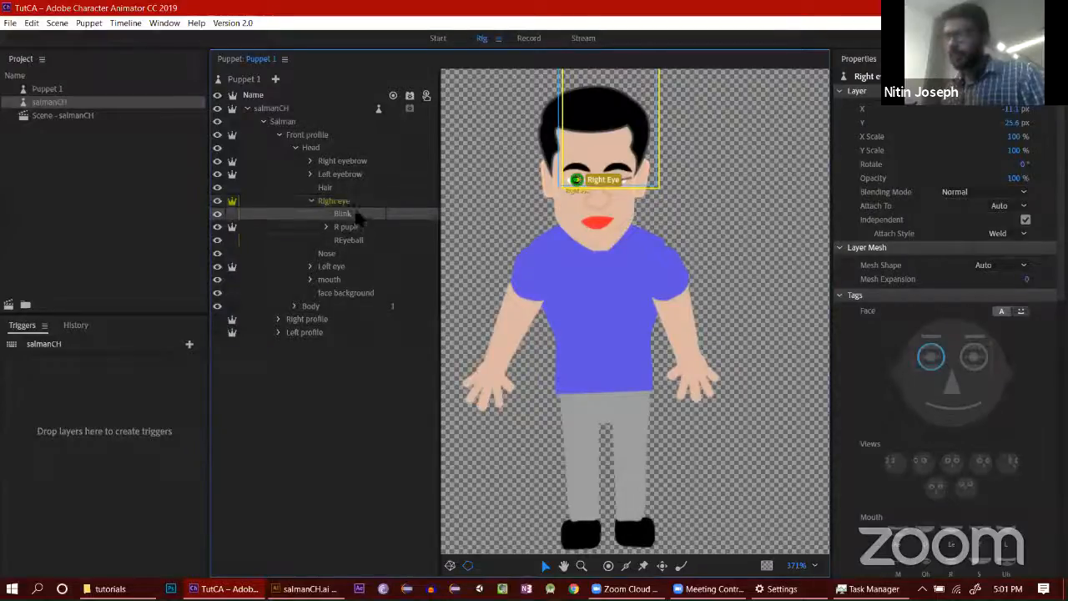
click(358, 215)
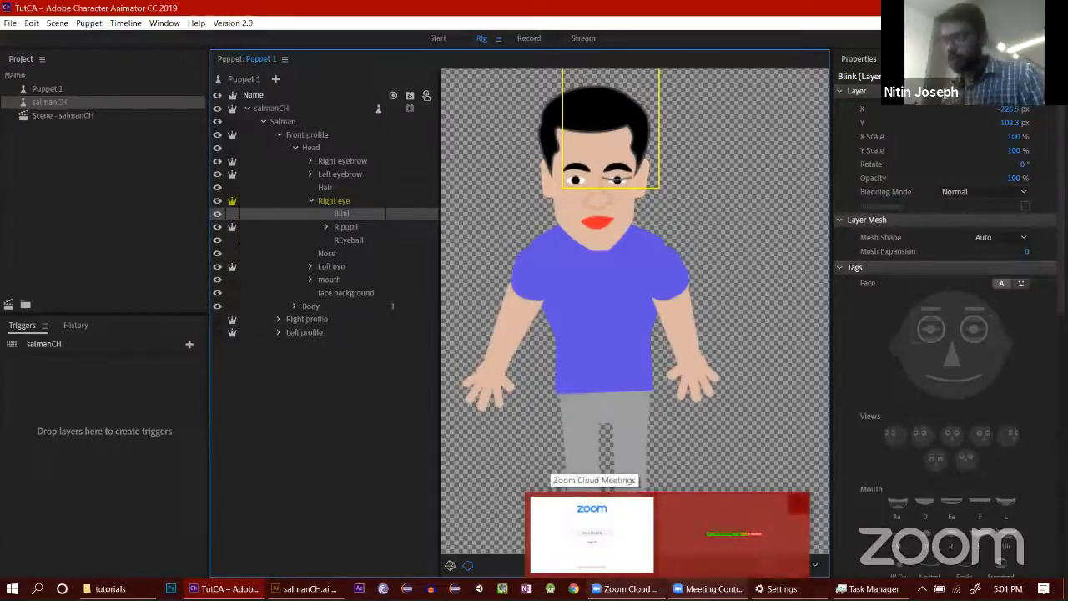
Step: Switch back to Illustrator, expand the front profile's Head group and make the +Front profile layer visible
click(386, 534)
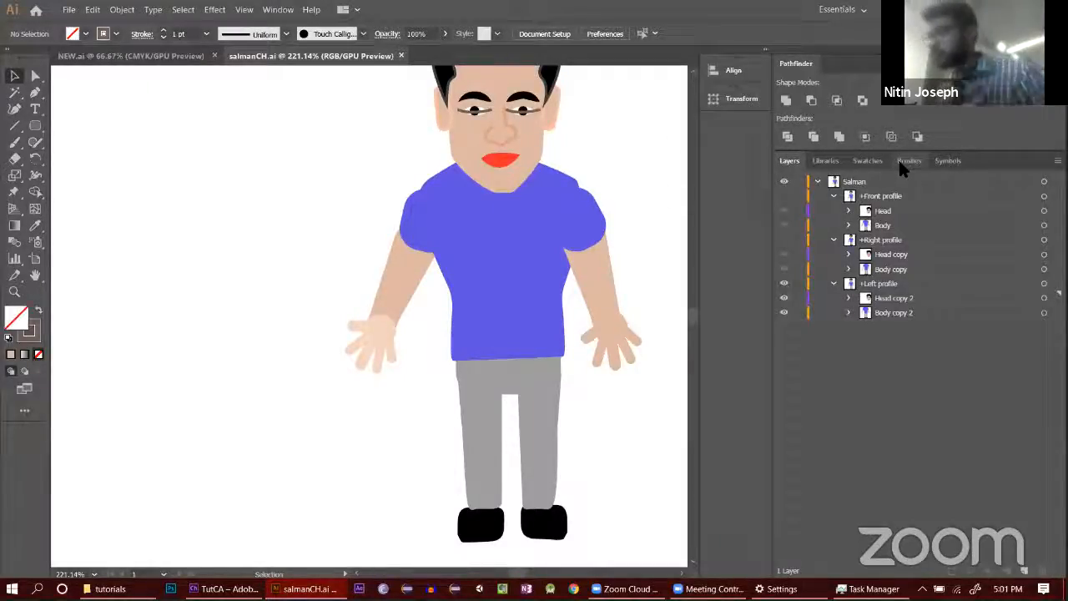
click(849, 211)
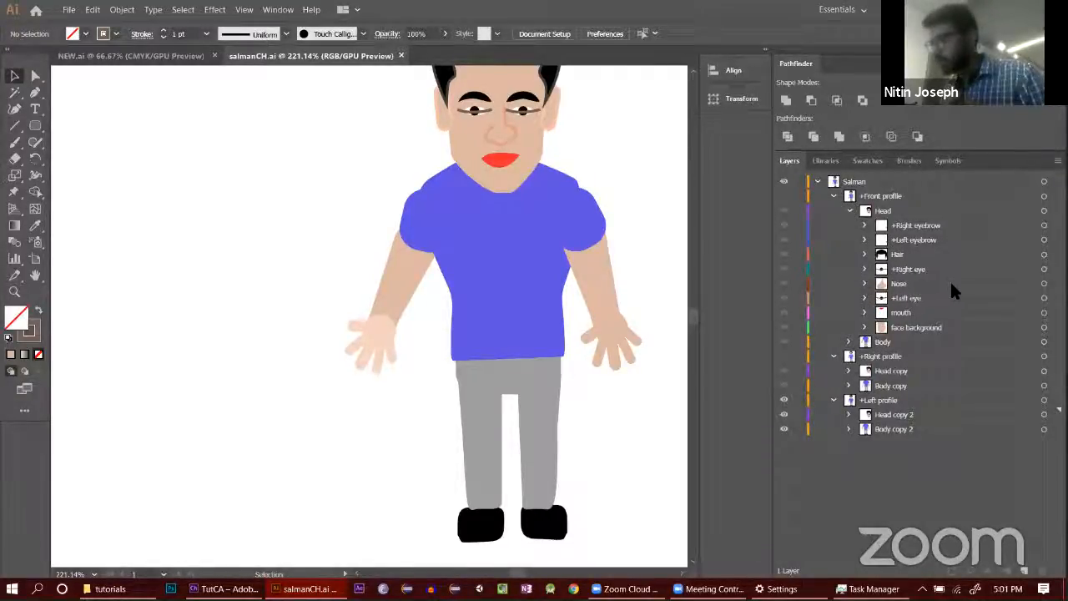
click(784, 196)
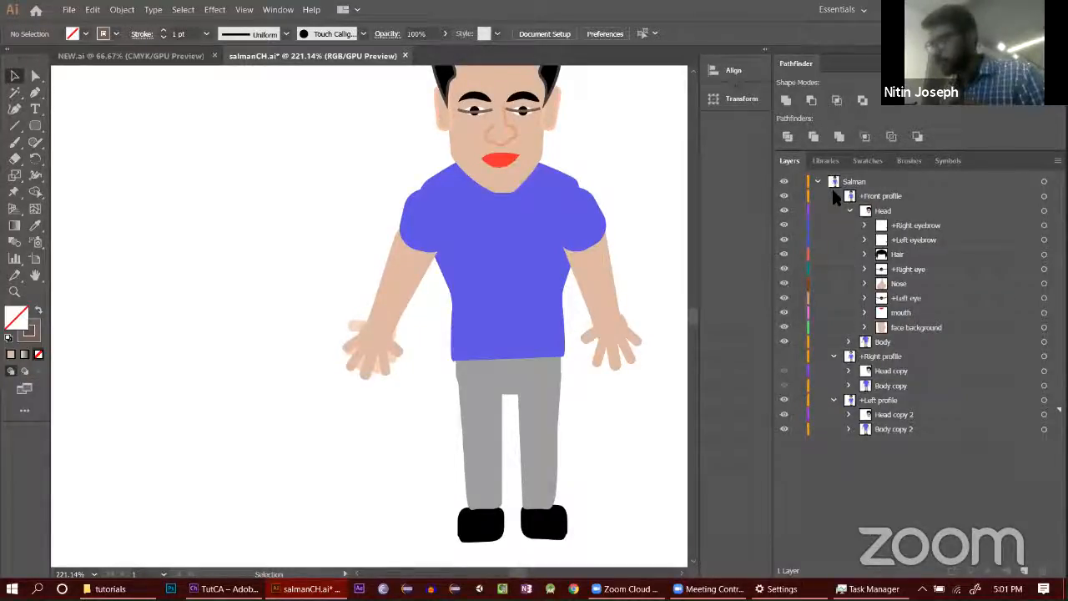
Step: Collapse the +Front profile, +Right profile and +Left profile groups and save the document
click(834, 196)
click(833, 211)
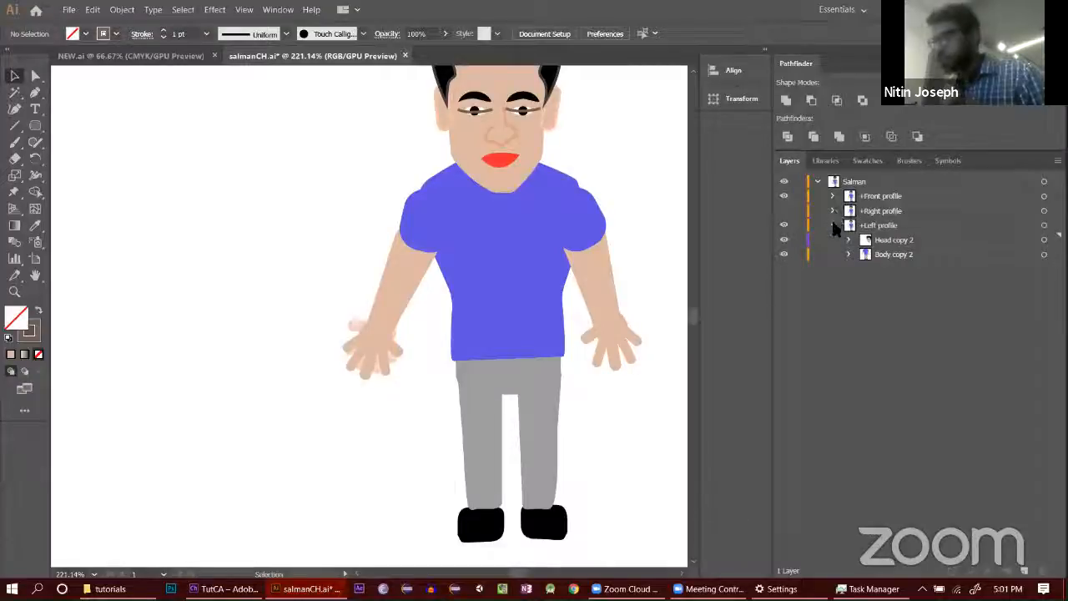
click(833, 226)
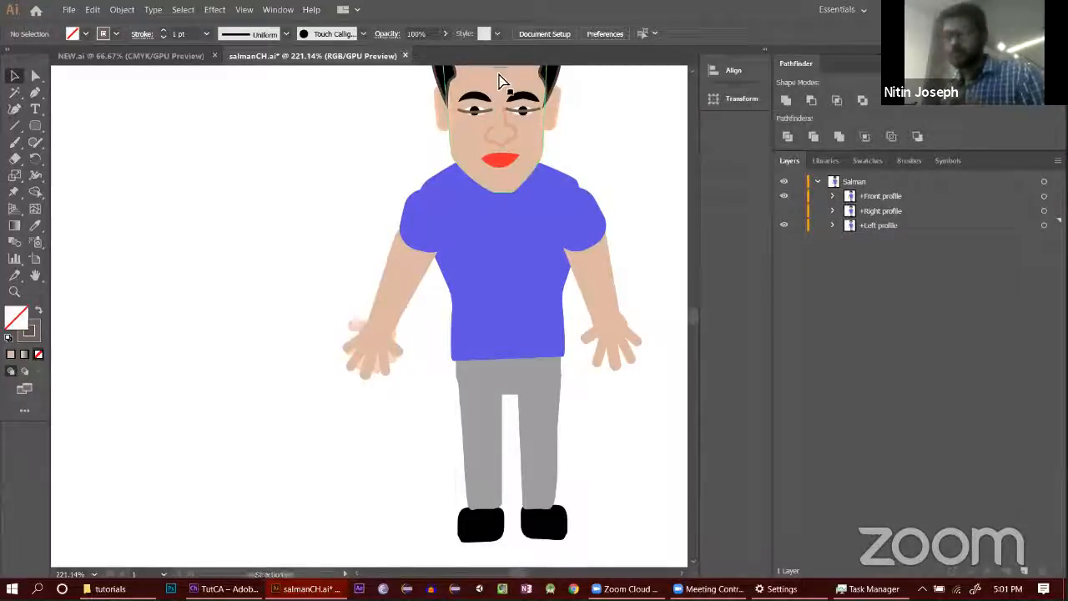
key(ctrl+s)
Step: Switch to Character Animator, expand the front profile's Left eye group and compare its Blink layer with the right eye's Blink layer
click(224, 589)
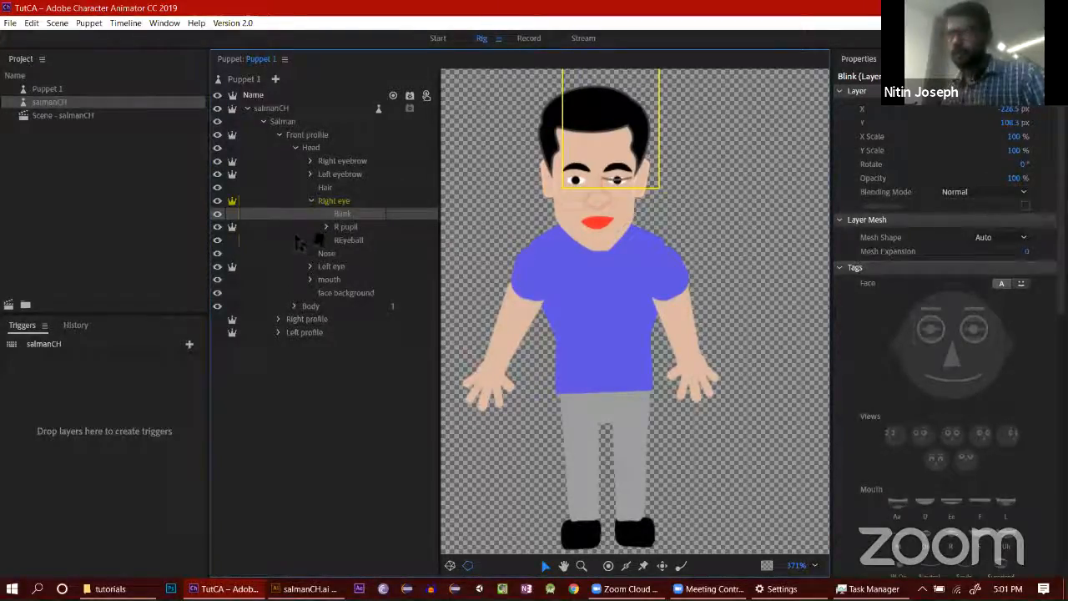
click(311, 266)
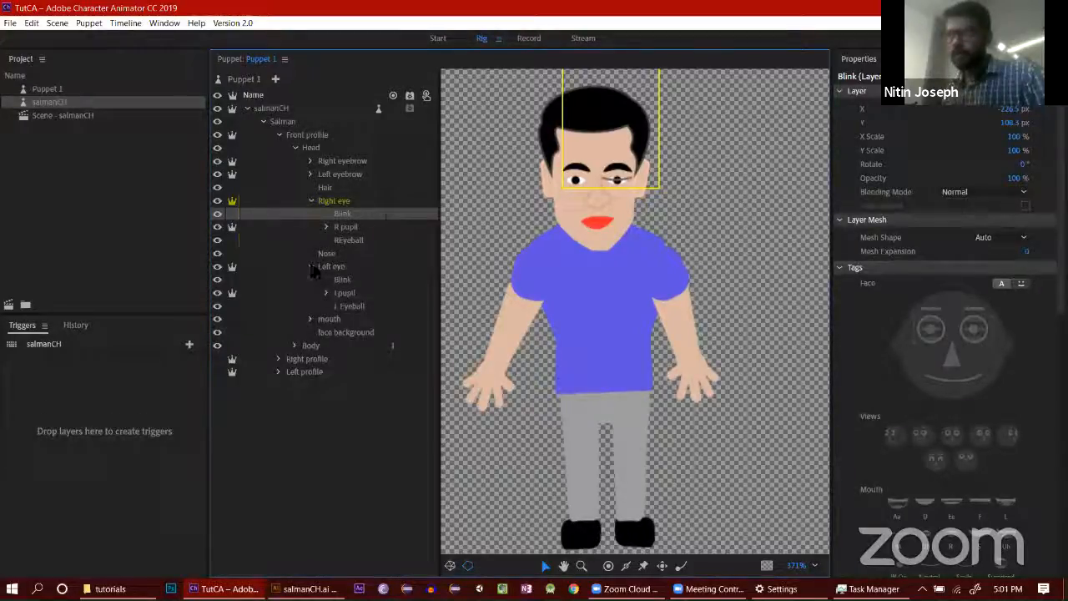
click(341, 280)
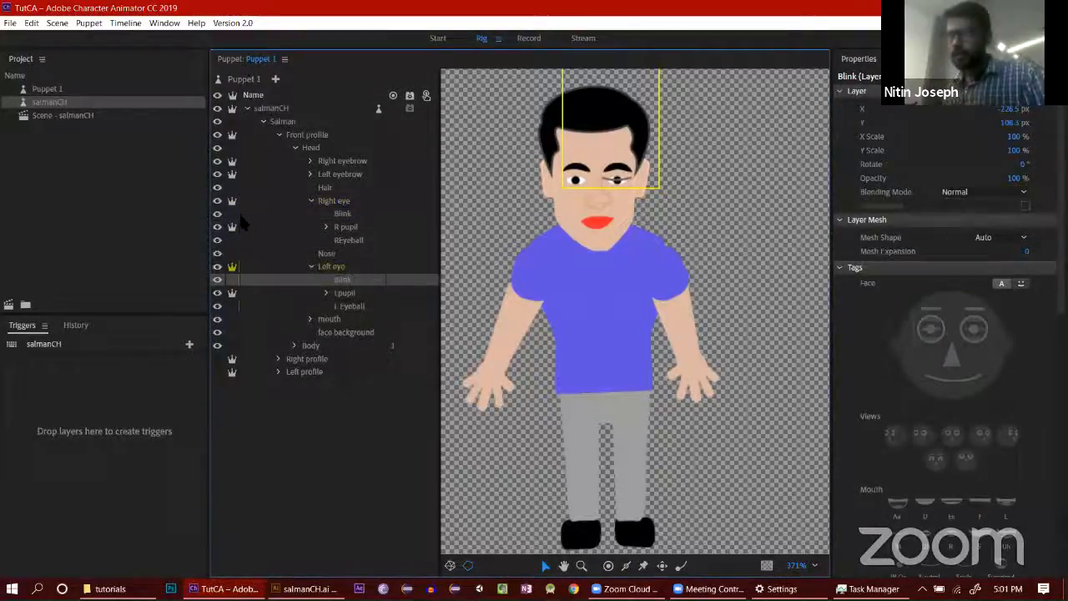
click(344, 214)
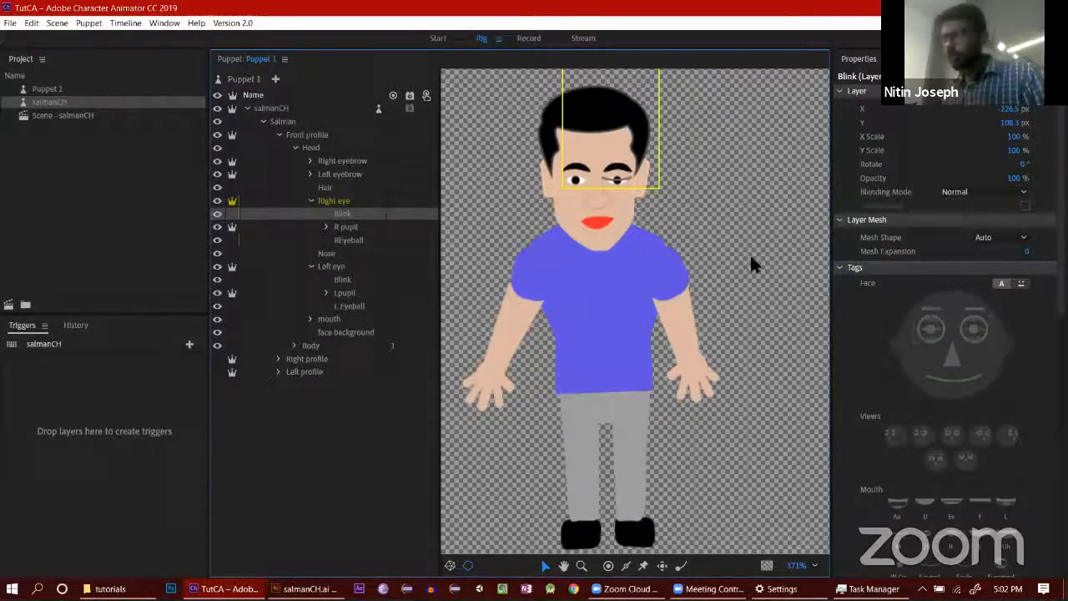
drag(764, 232, 762, 324)
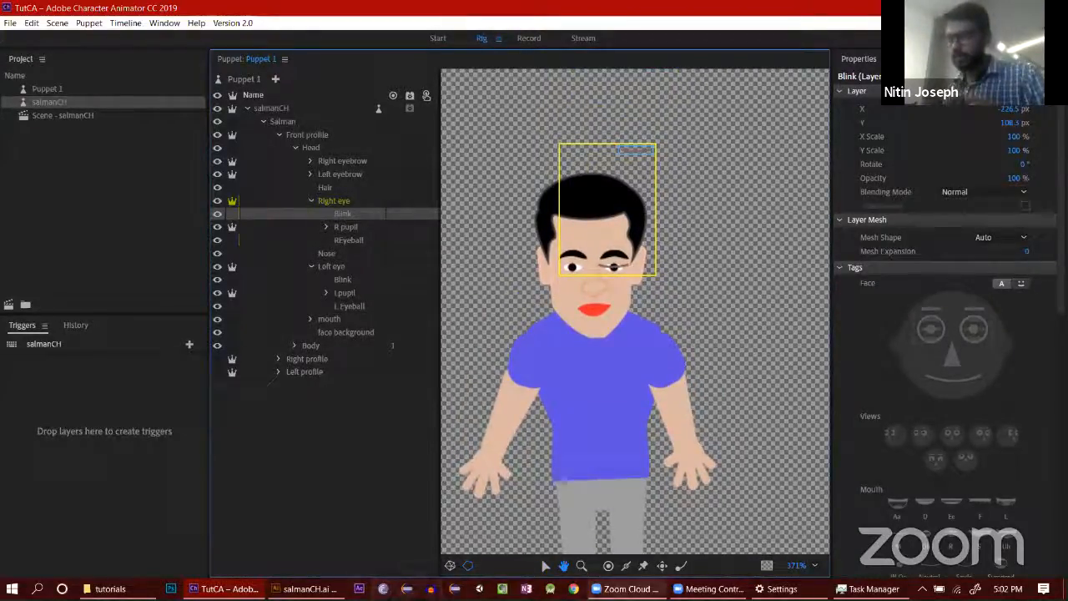
Step: Switch to Illustrator, expand the front profile's +Right eye group and toggle the visibility of its Blink layer
click(309, 589)
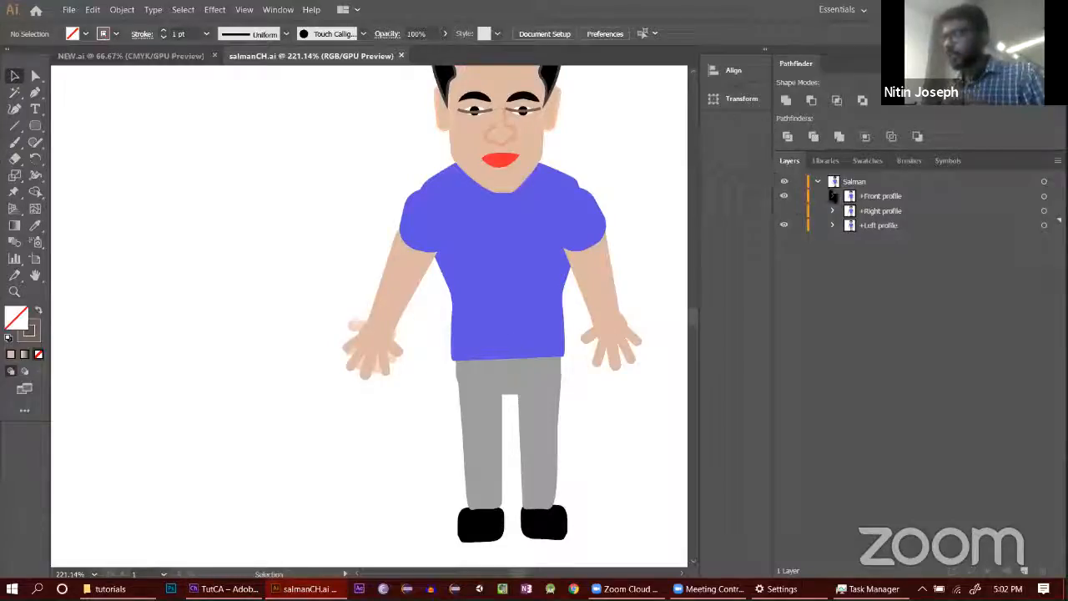
click(833, 195)
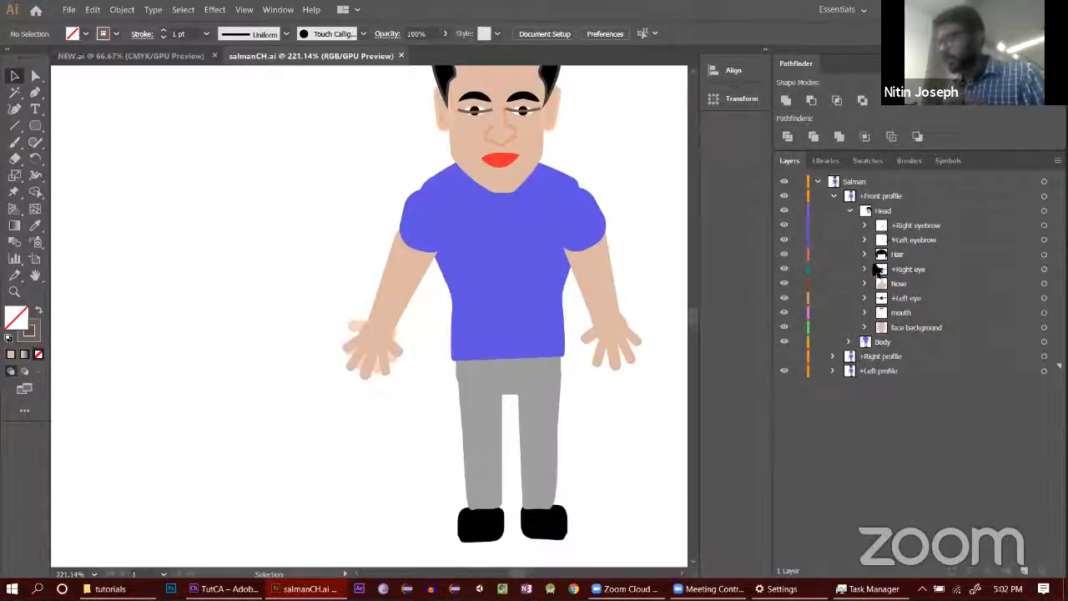
click(865, 268)
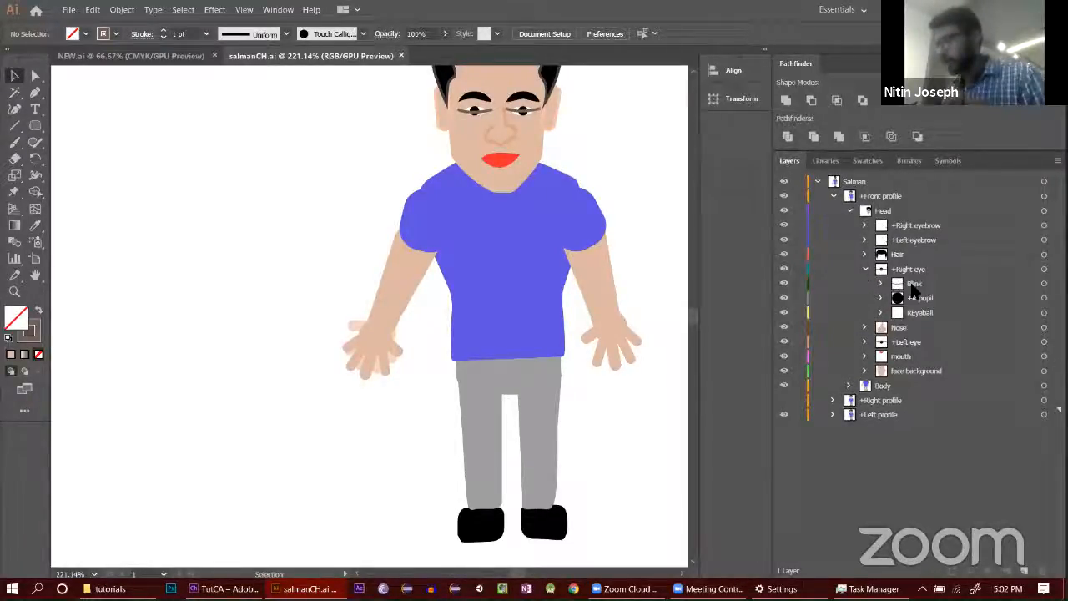
click(912, 283)
click(784, 284)
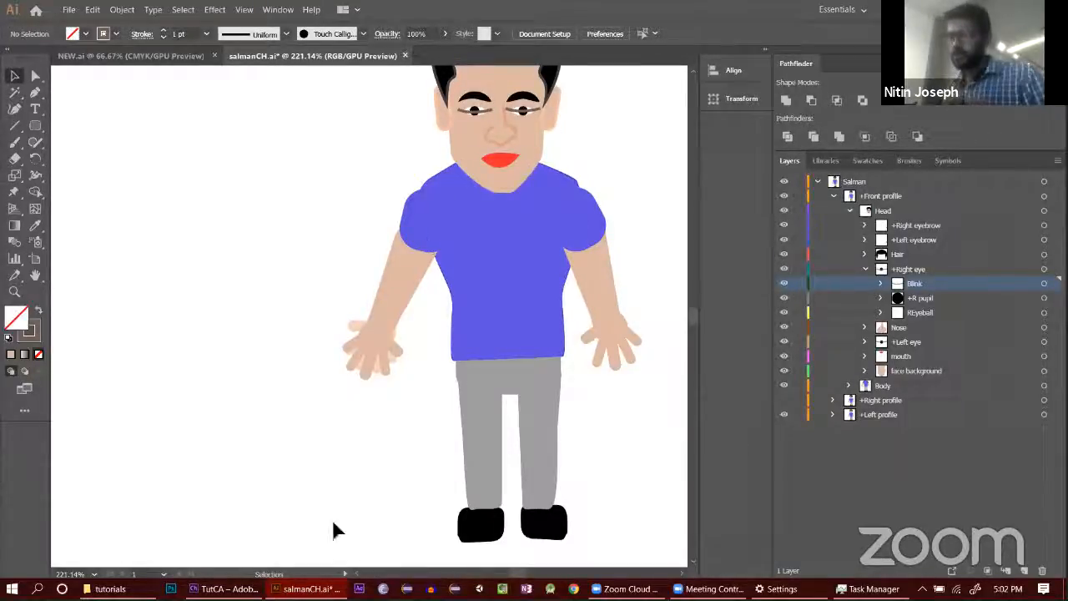
Step: Switch to Character Animator and move the front profile's right Blink line onto the puppet's right eye
click(223, 589)
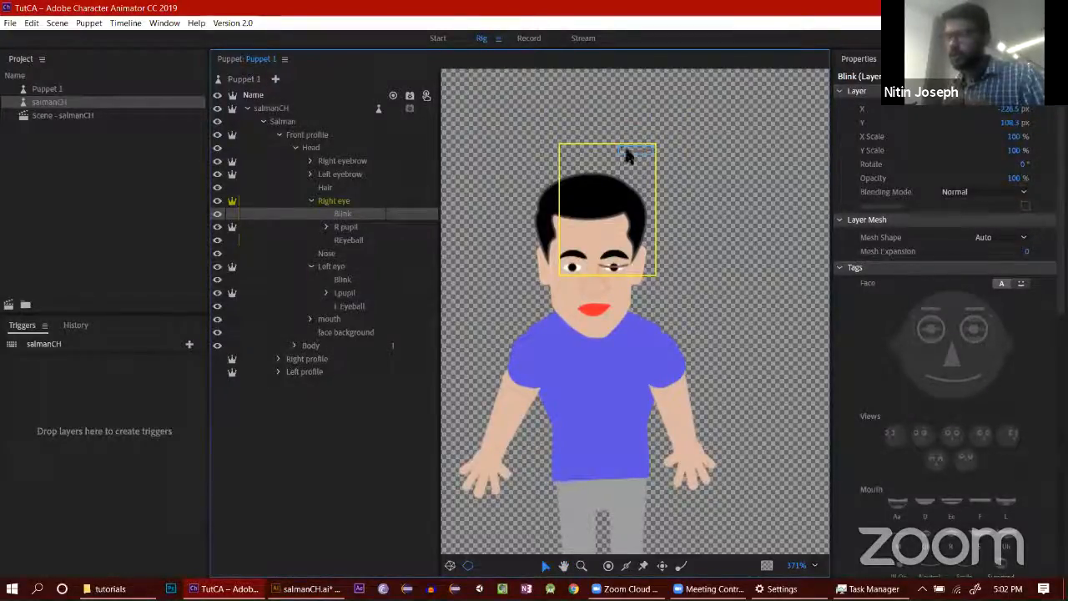
drag(630, 150, 565, 264)
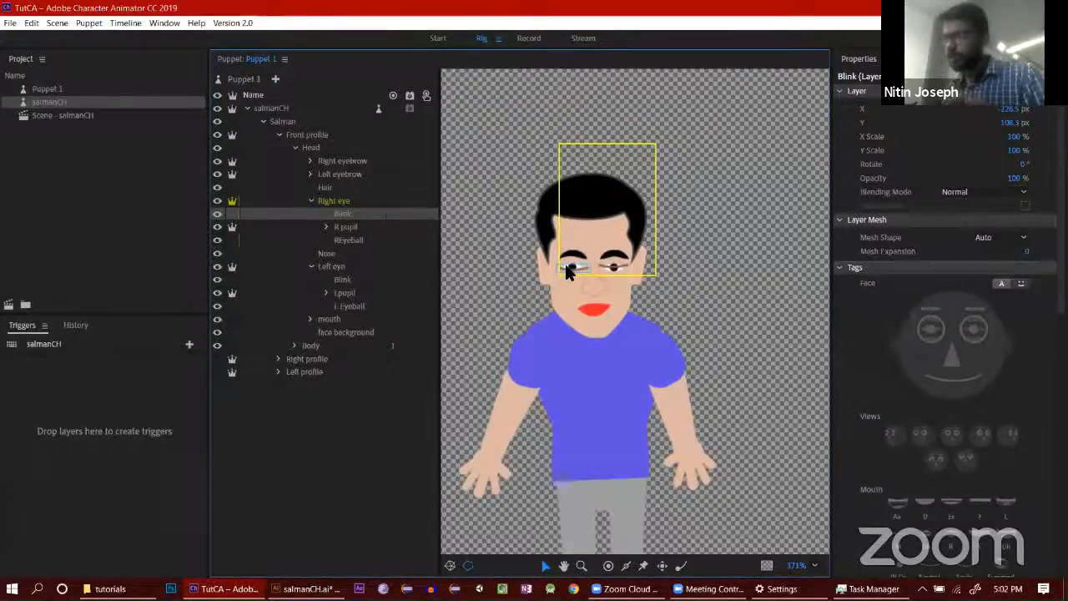
click(734, 234)
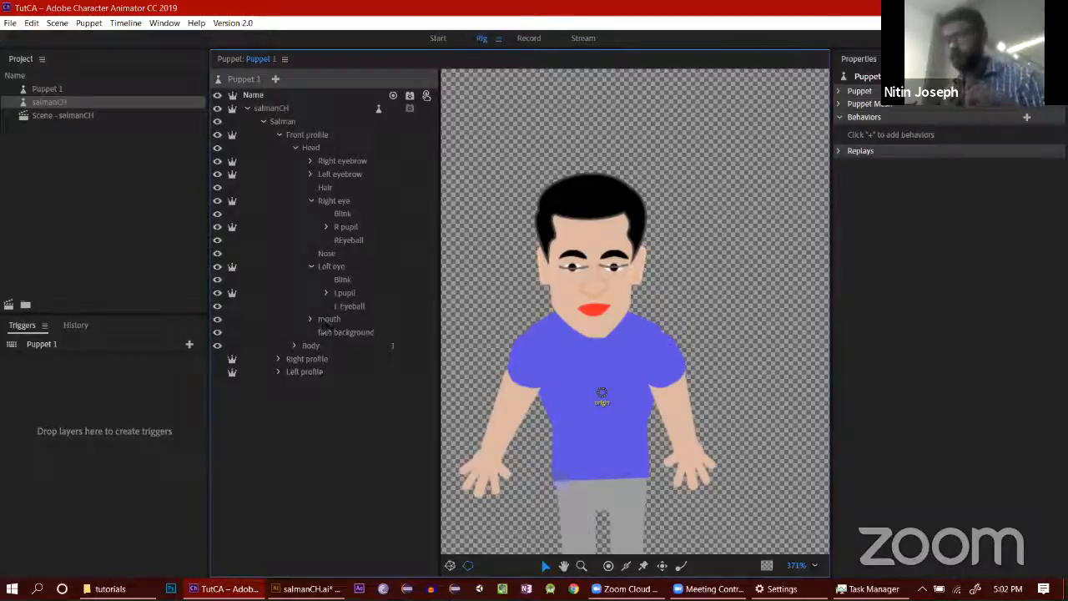
Step: Save the artwork in Illustrator and return to Character Animator
click(305, 588)
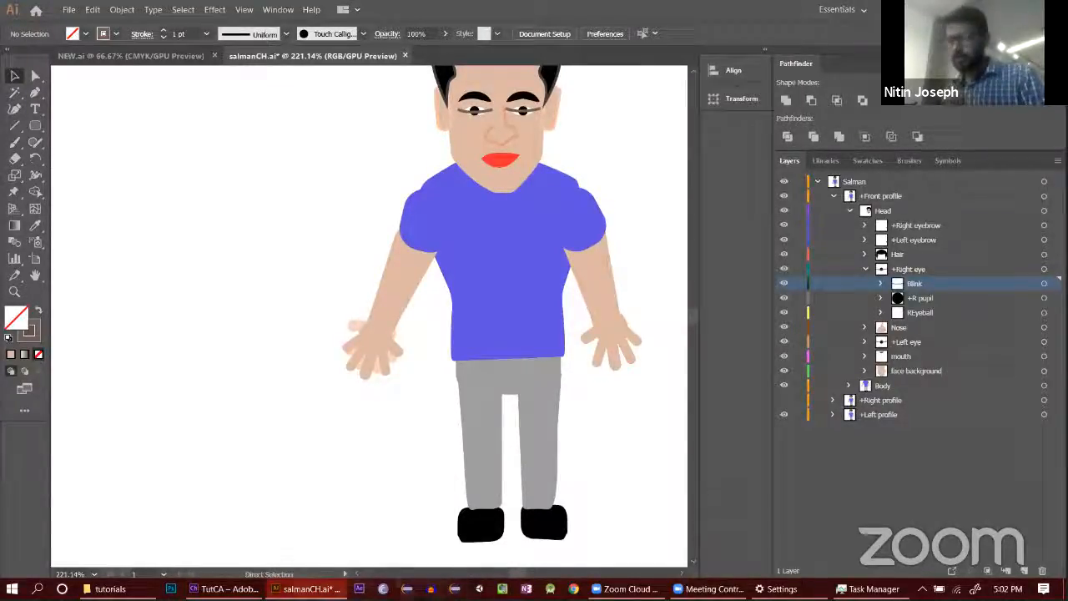
click(224, 588)
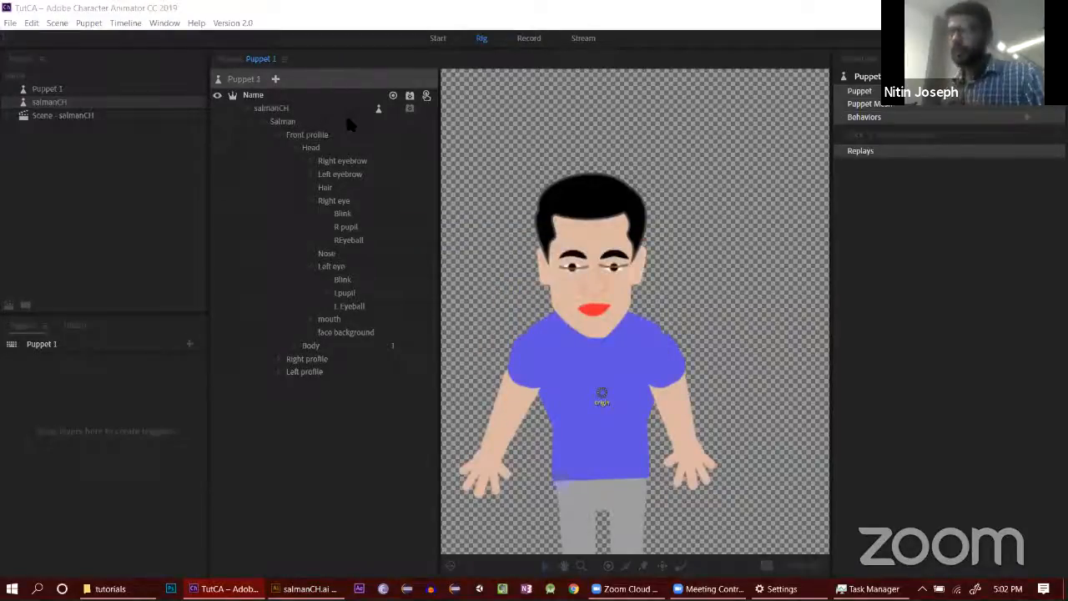
Step: Check the face tags of the front profile's Right eyebrow, Left eyebrow and Right eye groups
click(342, 162)
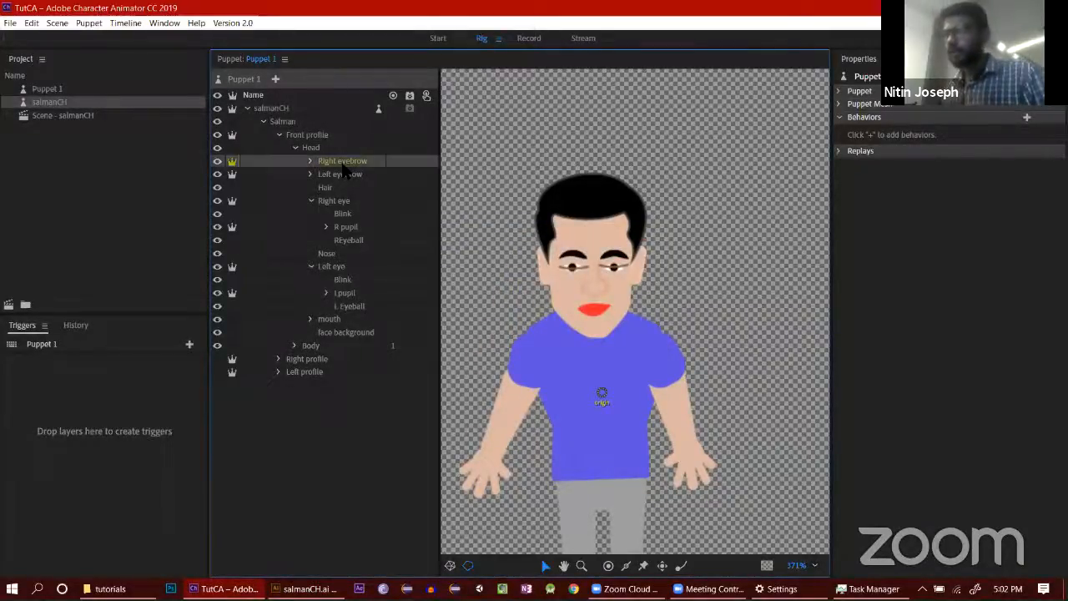
click(344, 174)
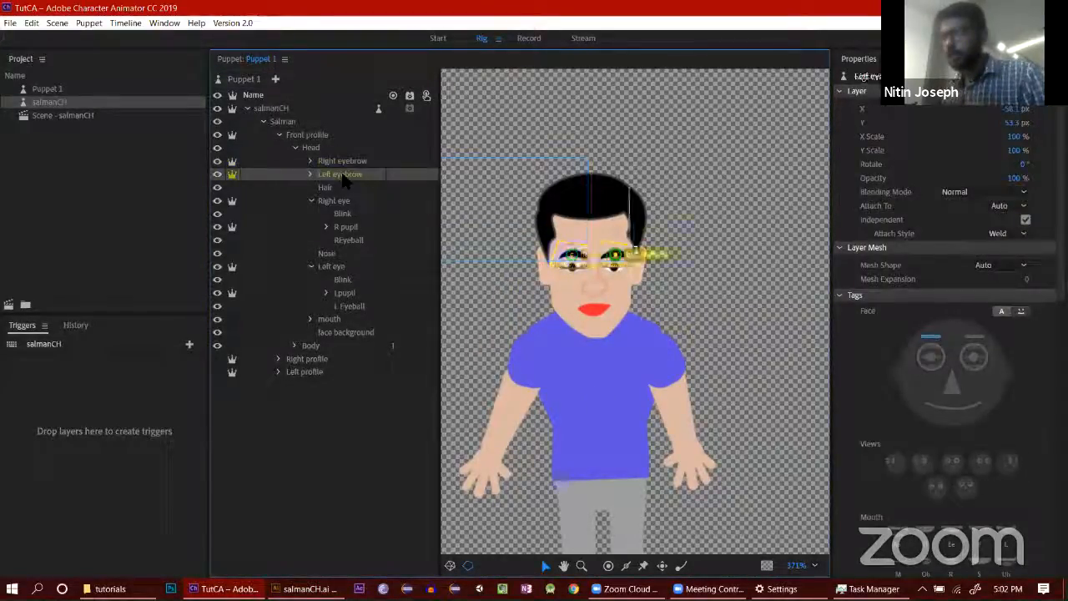
click(336, 203)
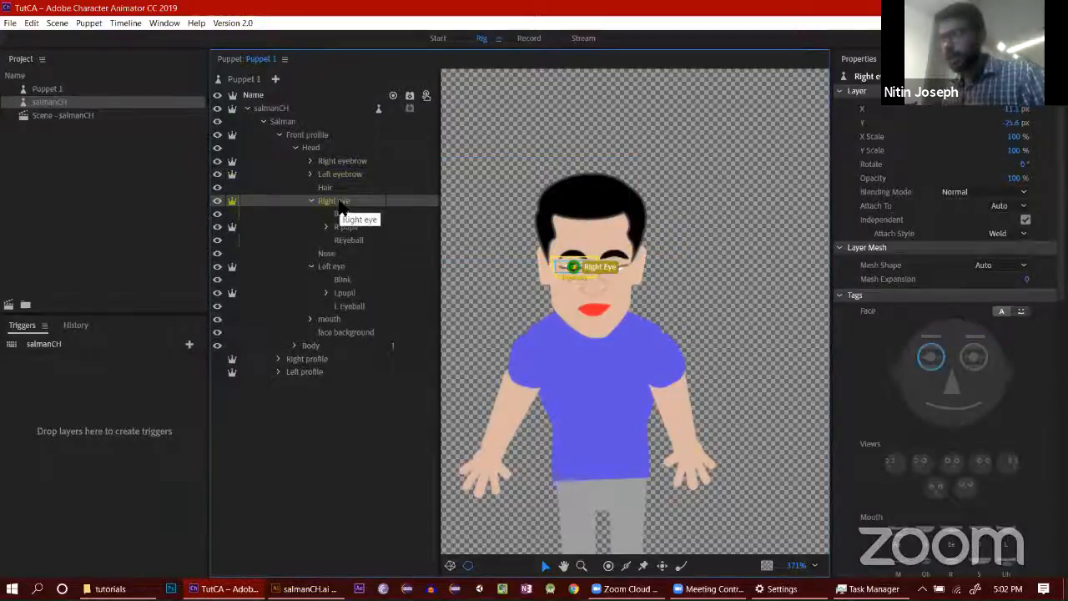
Step: Set the face tags for the Blink and R pupil layers inside the front profile's Right eye group
click(342, 215)
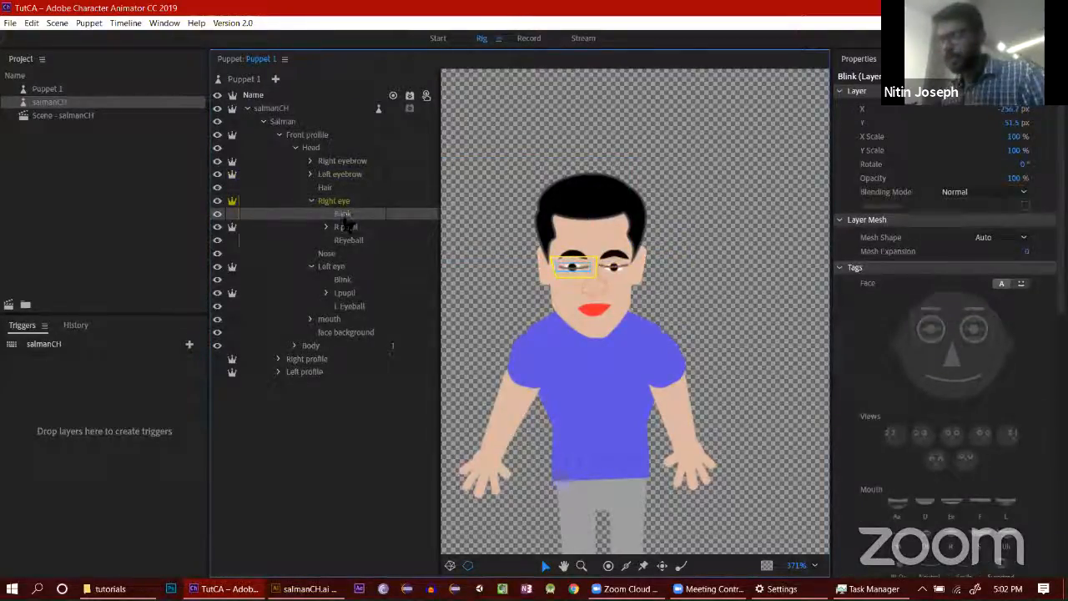
click(929, 327)
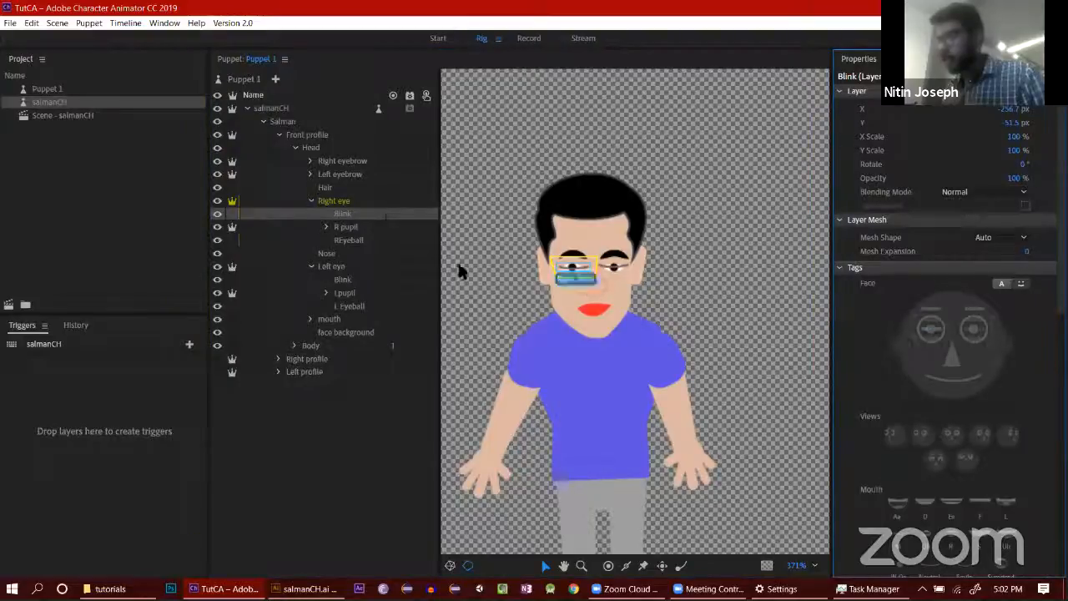
click(359, 226)
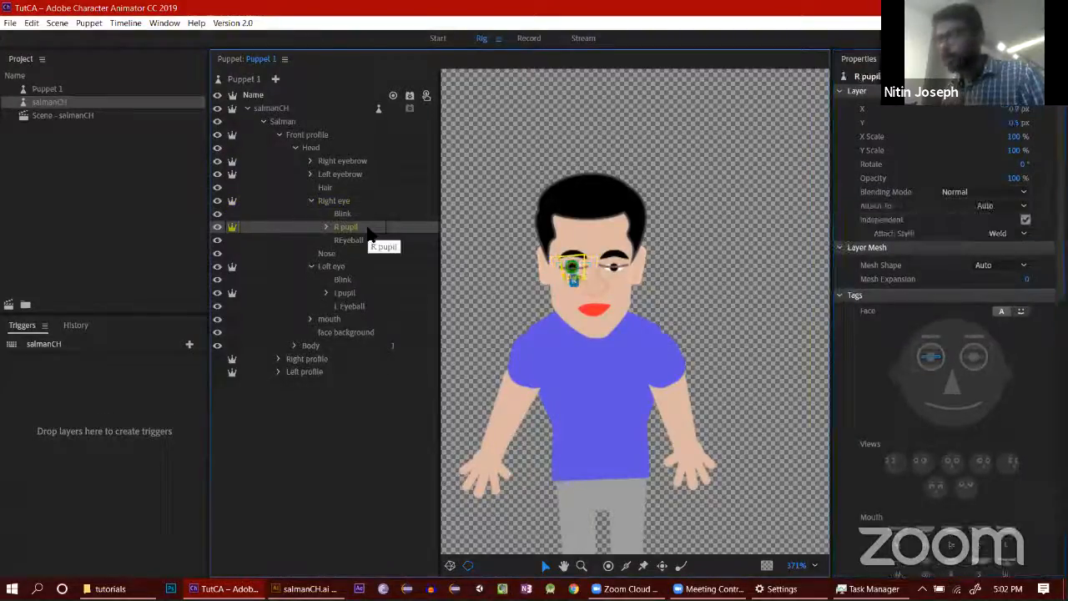
click(926, 360)
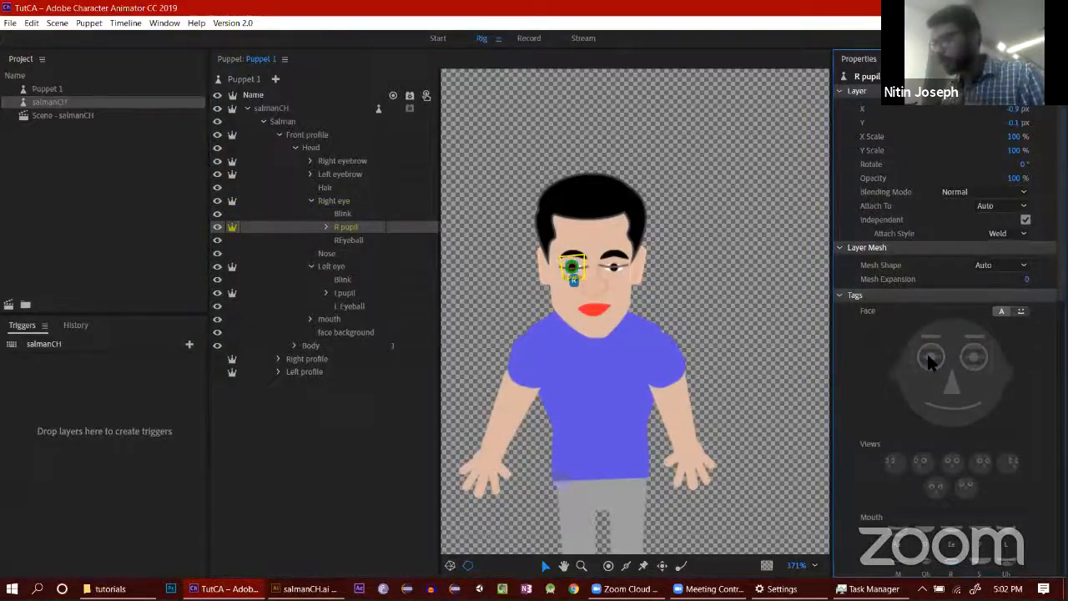
Step: Set the right-eye face tag for the REyeball layer and assign the nose tag to the front profile's Nose layer
click(365, 240)
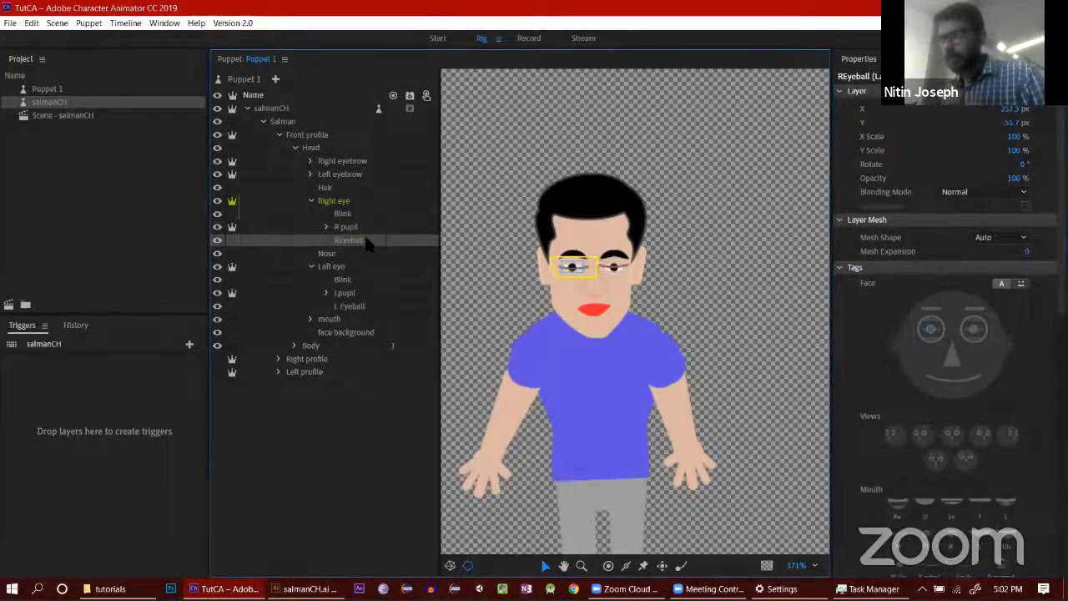
click(938, 325)
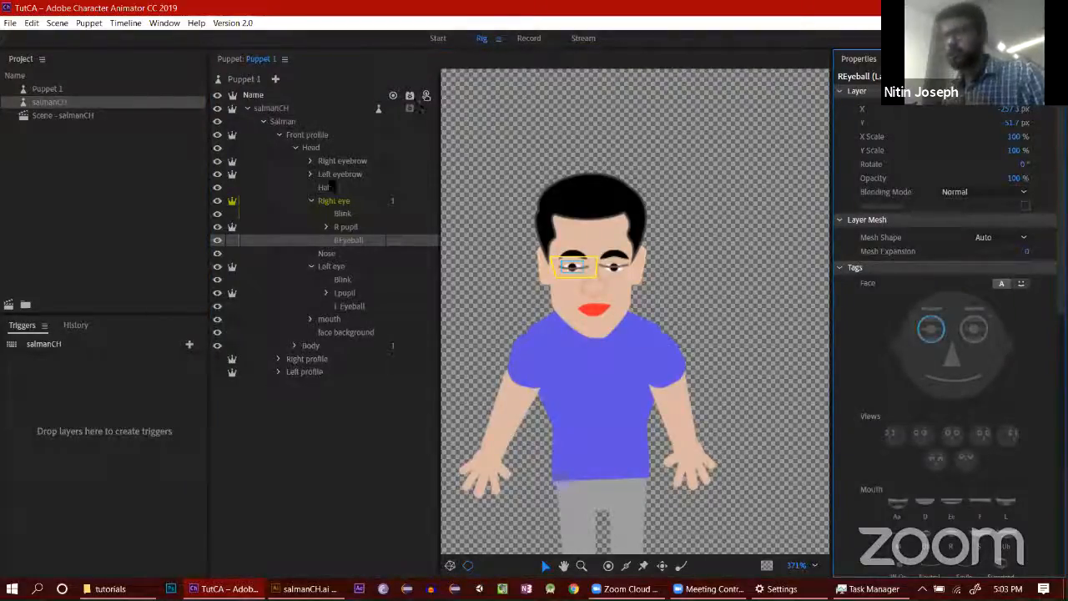
click(336, 254)
click(951, 355)
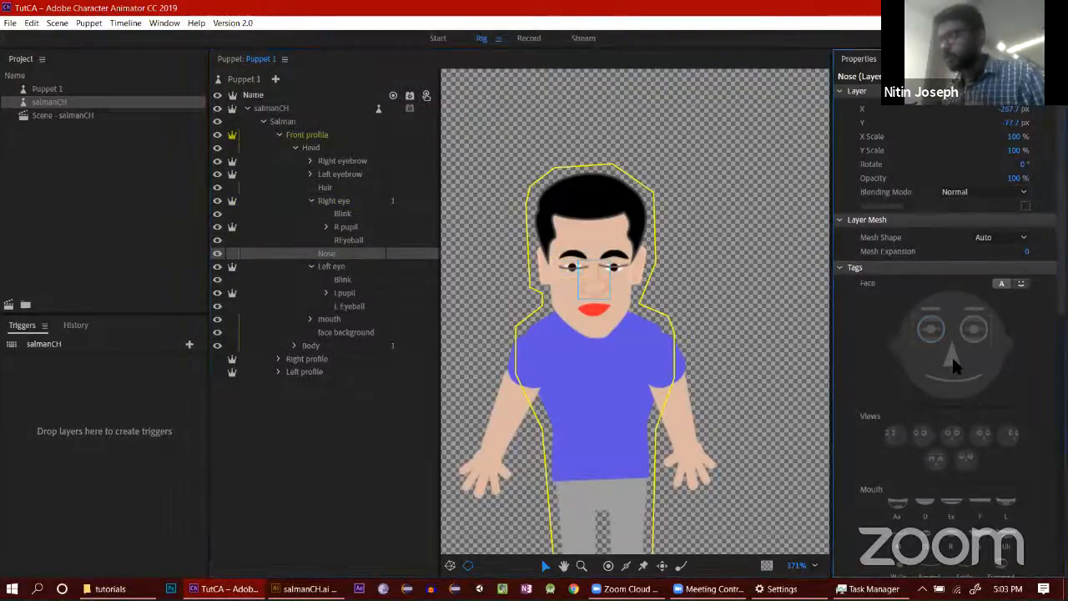
Step: Set the left-eye face tags for the Blink, Lpupil and L Eyeball layers inside the front profile's Left eye group
click(349, 267)
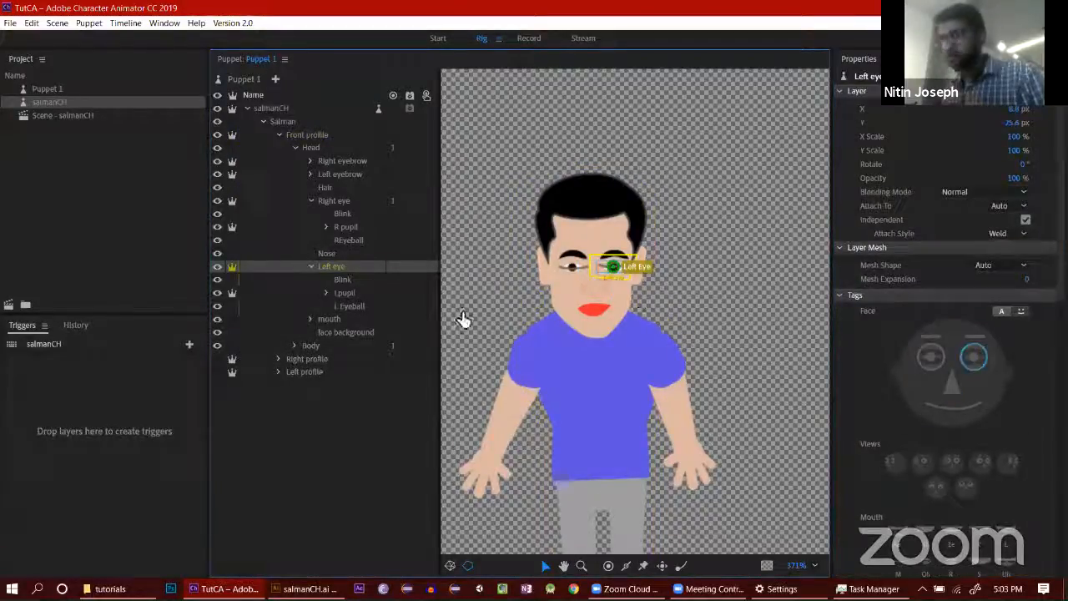
click(361, 281)
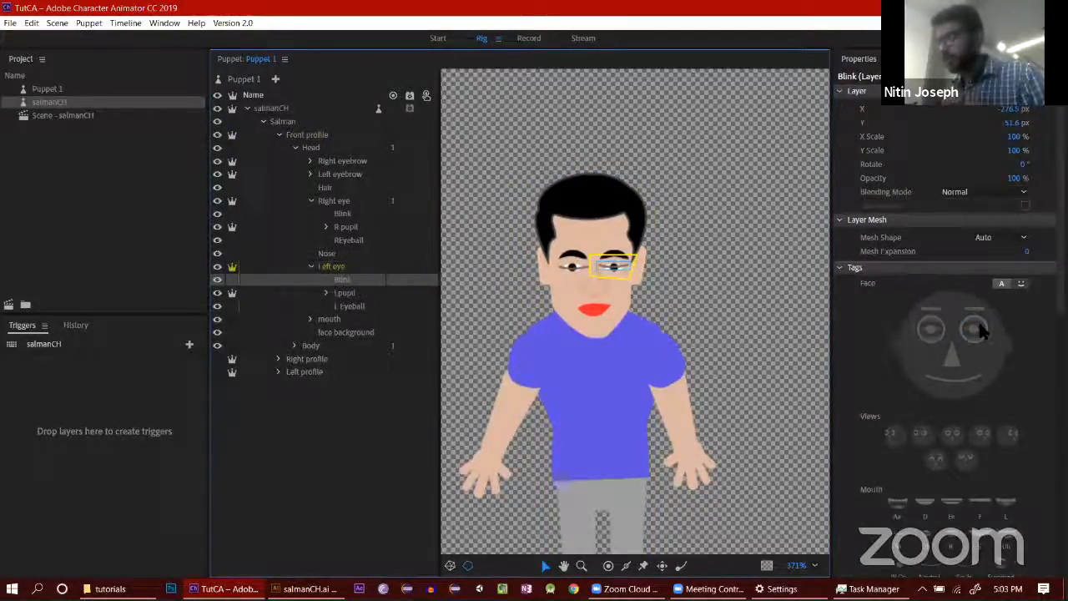
click(978, 331)
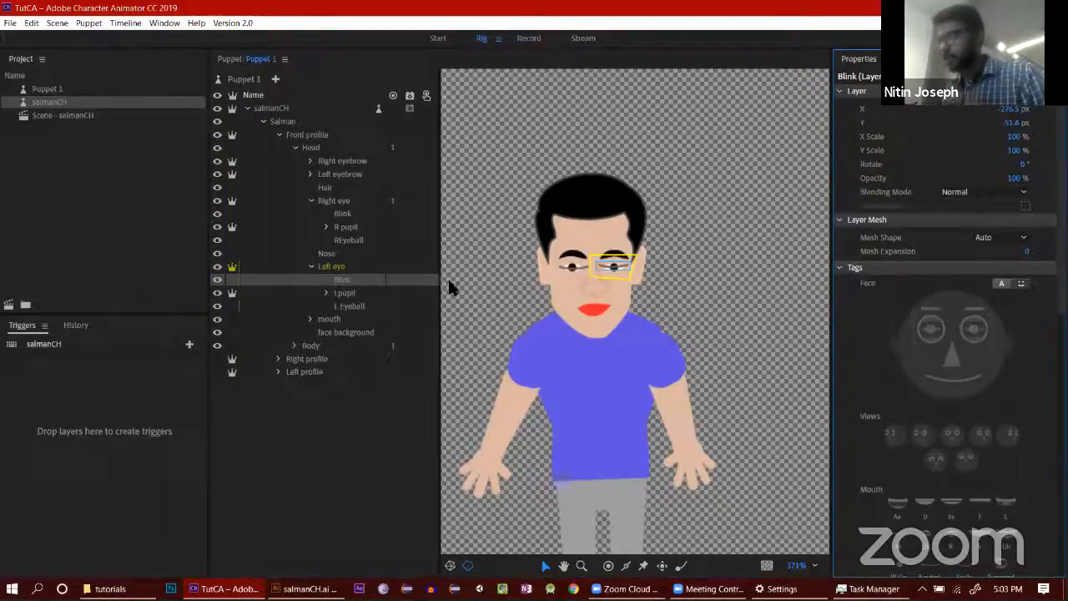
click(344, 294)
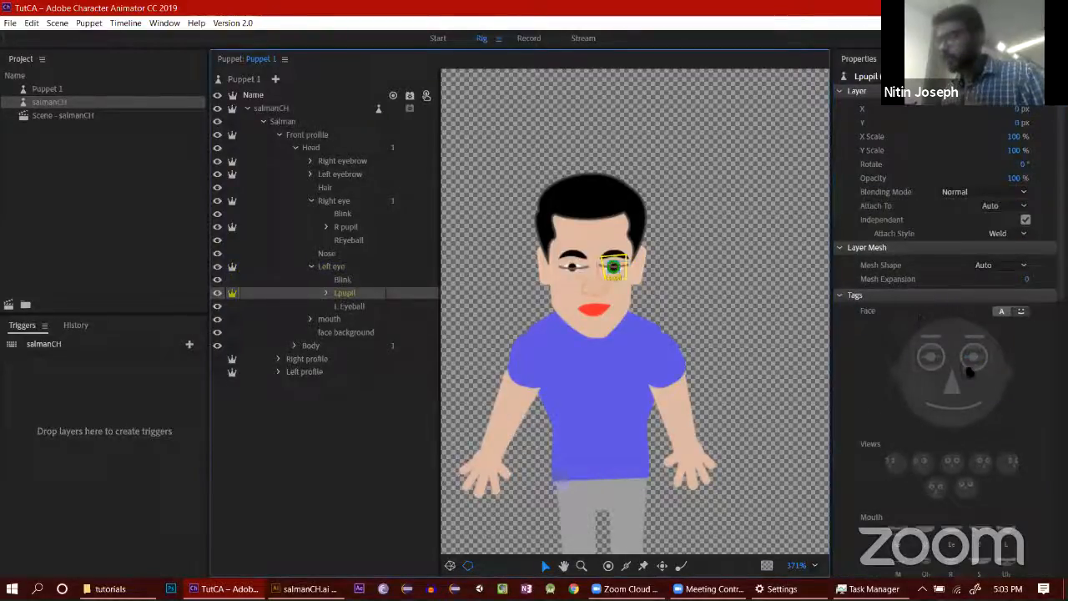
click(974, 358)
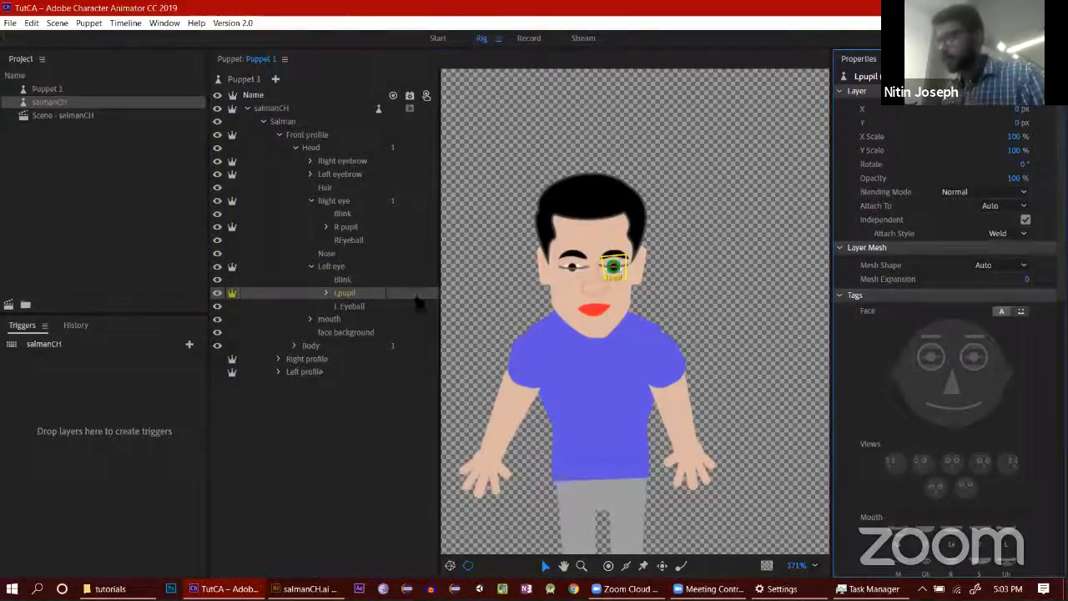
click(350, 306)
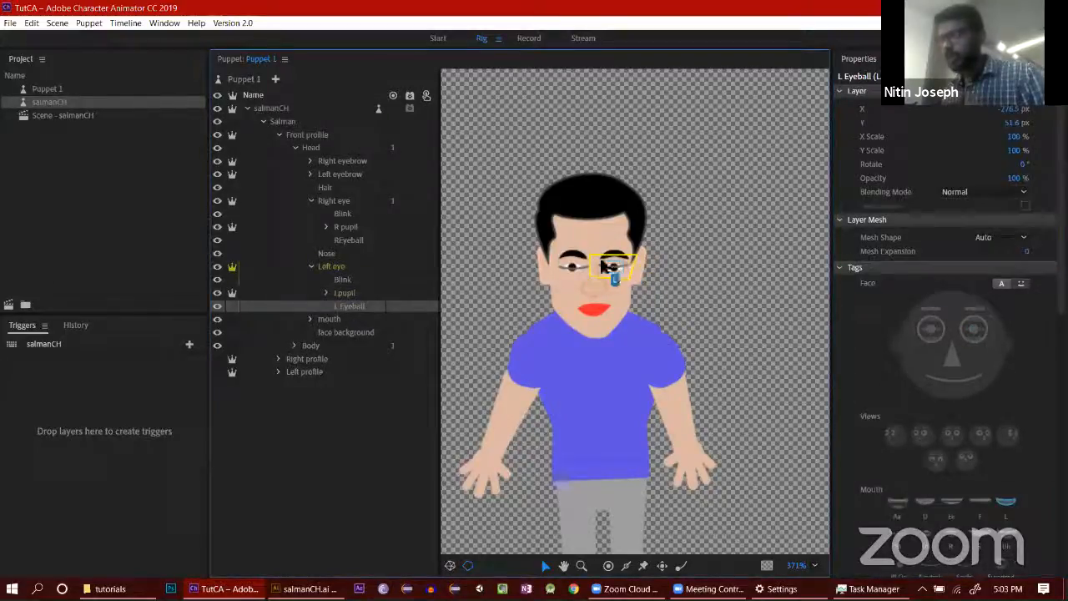
click(987, 329)
click(986, 329)
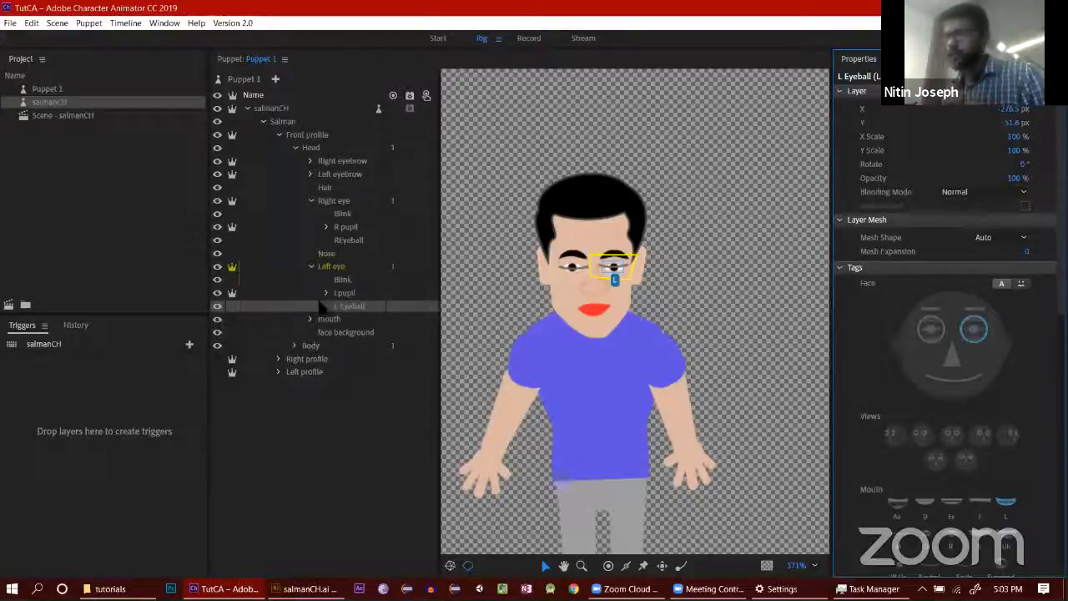
Step: Move the front profile's mouth group origin up onto the centre of the lips
click(335, 319)
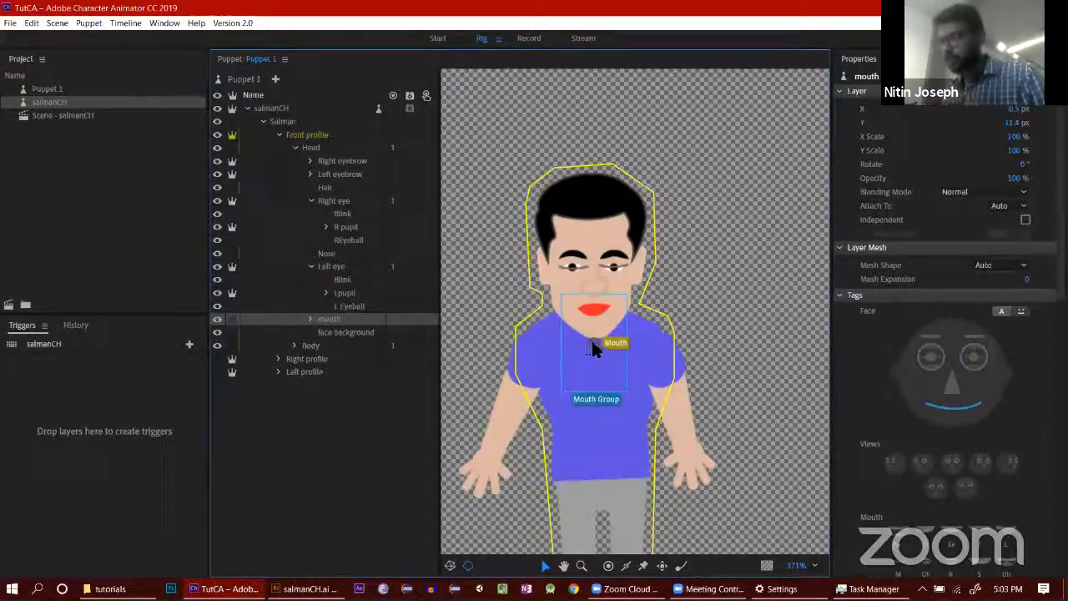
drag(591, 339, 595, 310)
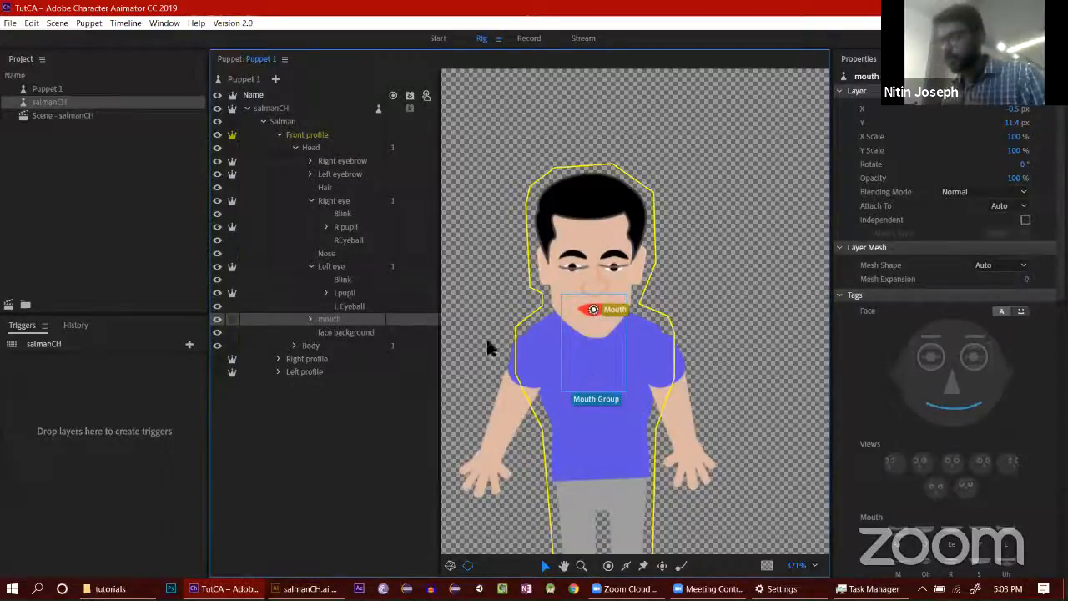
Step: Show the mouth shape layers from Smile to s inside the mouth group and hide them again
click(309, 319)
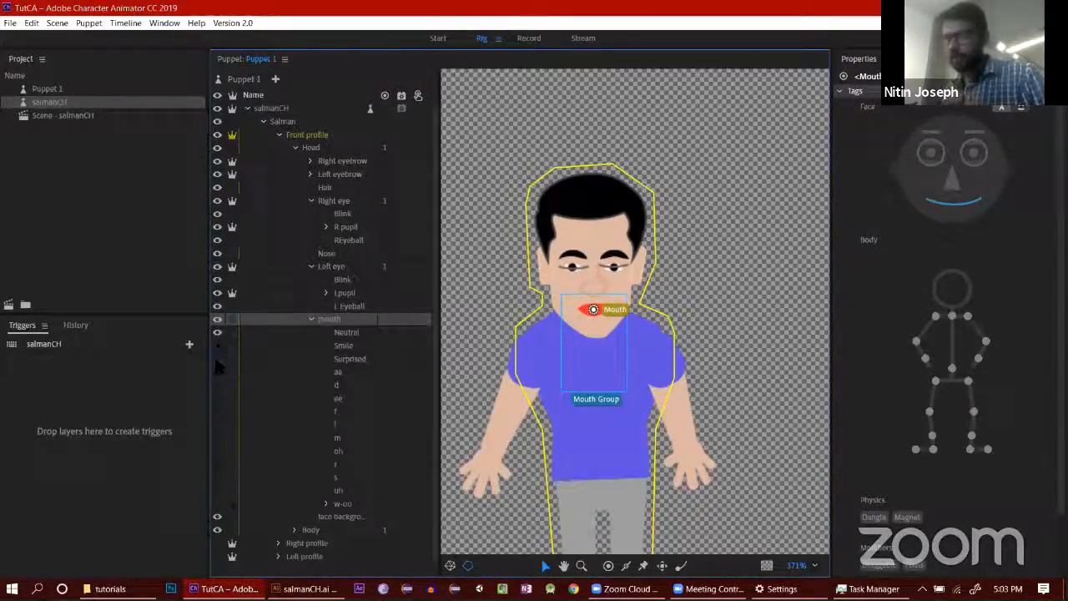
click(217, 345)
click(217, 359)
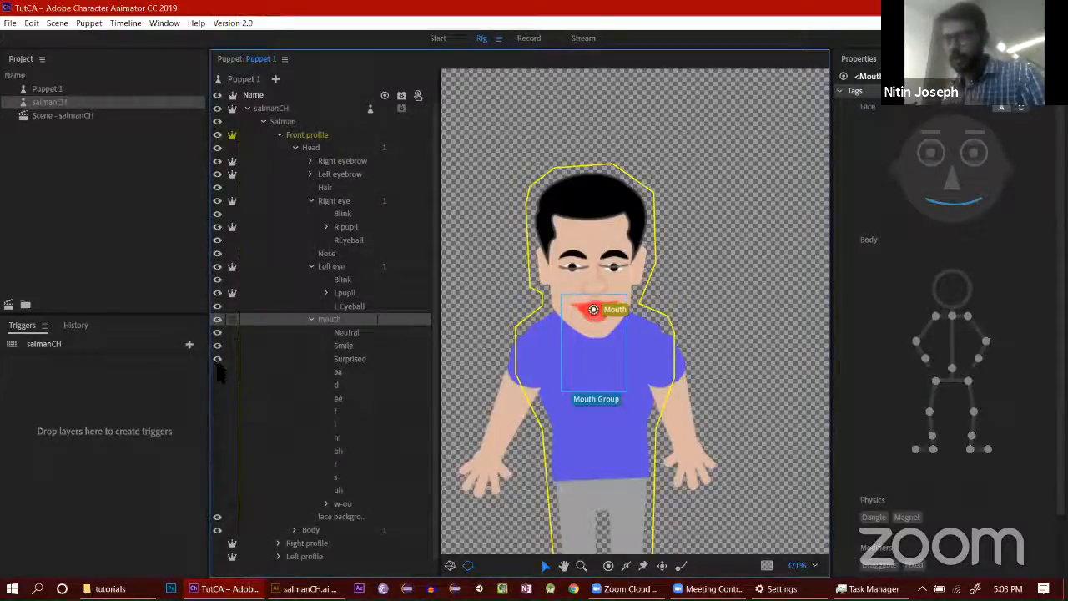
click(217, 372)
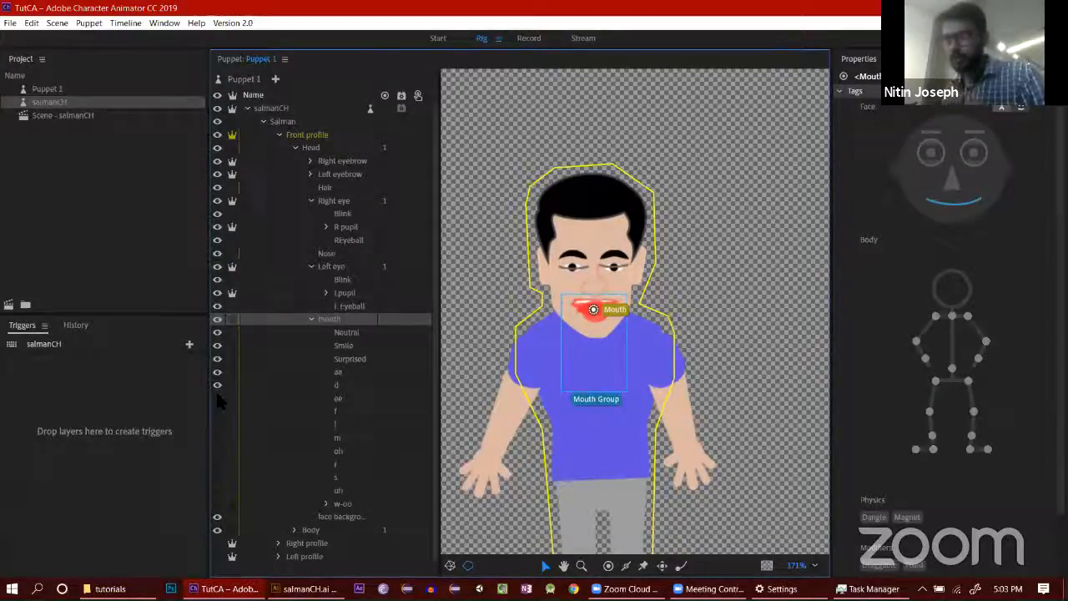
click(217, 412)
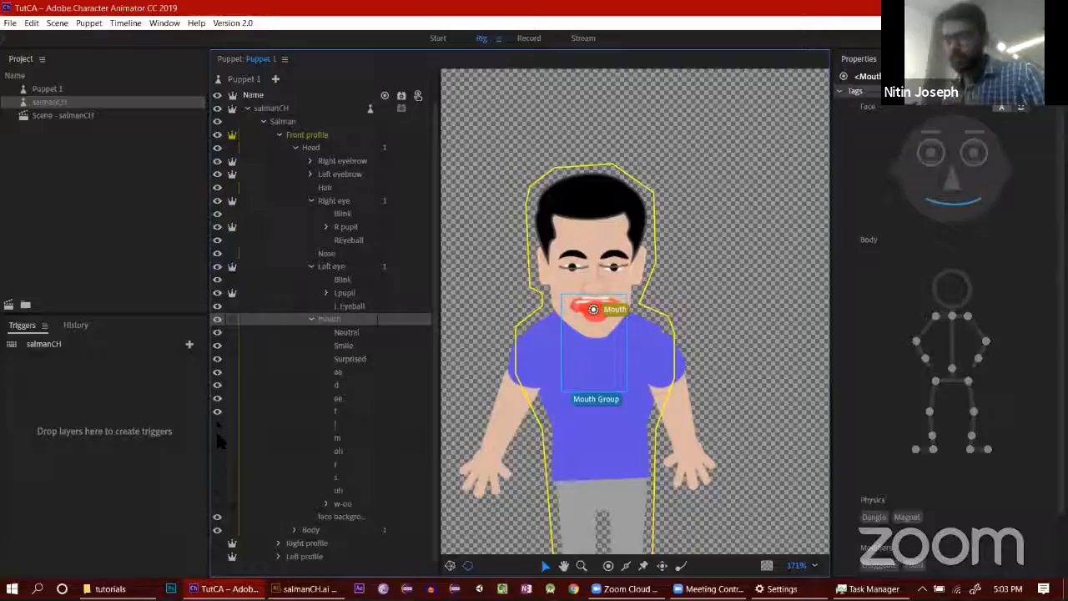
click(215, 443)
click(217, 465)
click(217, 478)
click(379, 385)
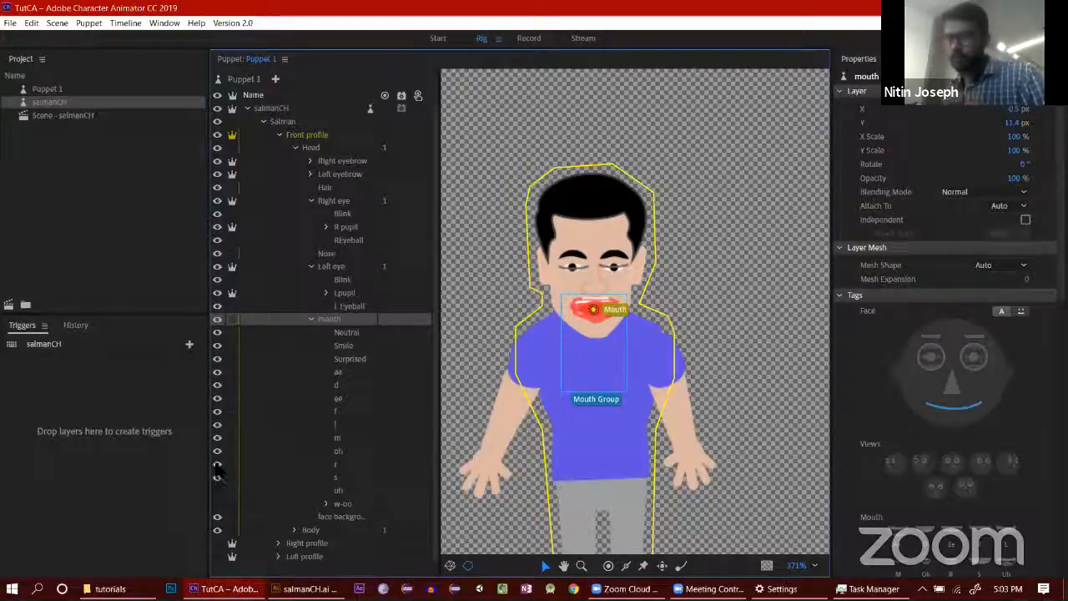
drag(217, 472, 219, 351)
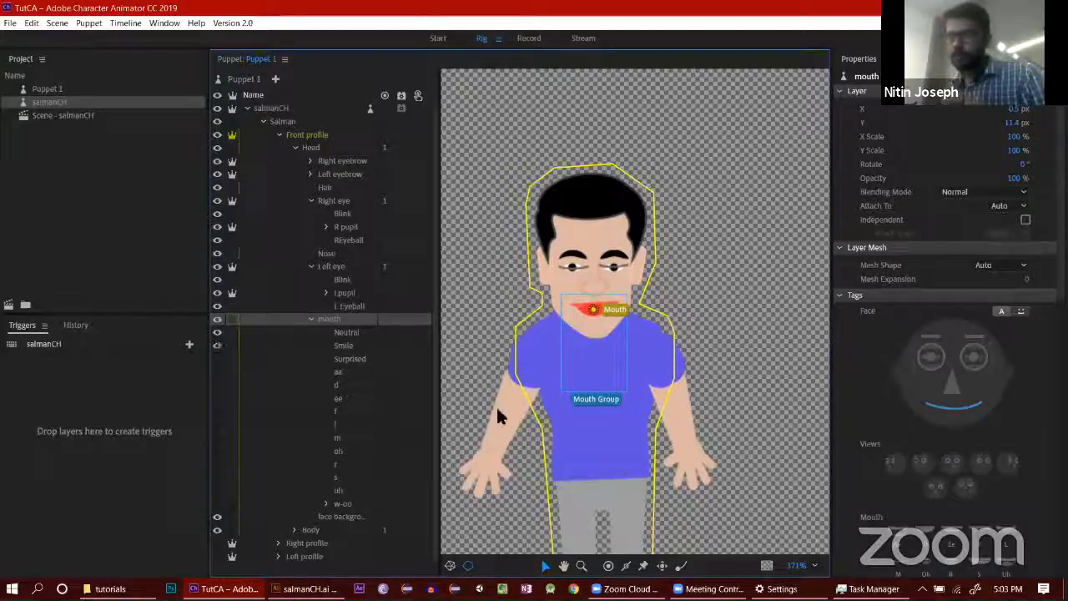
Step: Check the mouth tags of the shape layers in the mouth group, including aa and d, and collapse the group
scroll(1039, 425, down, 3)
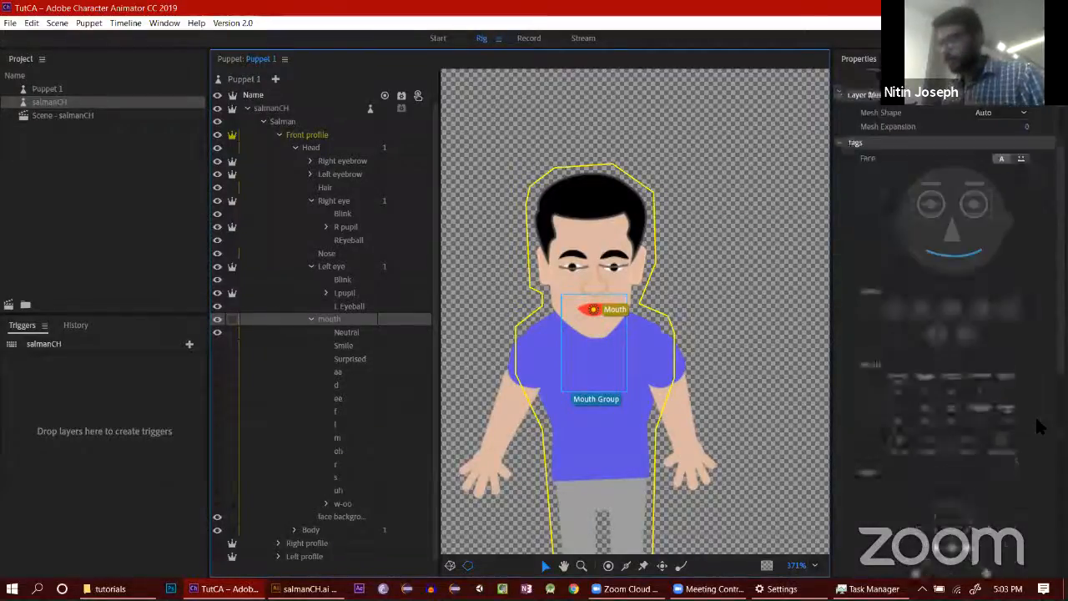
scroll(1040, 425, down, 3)
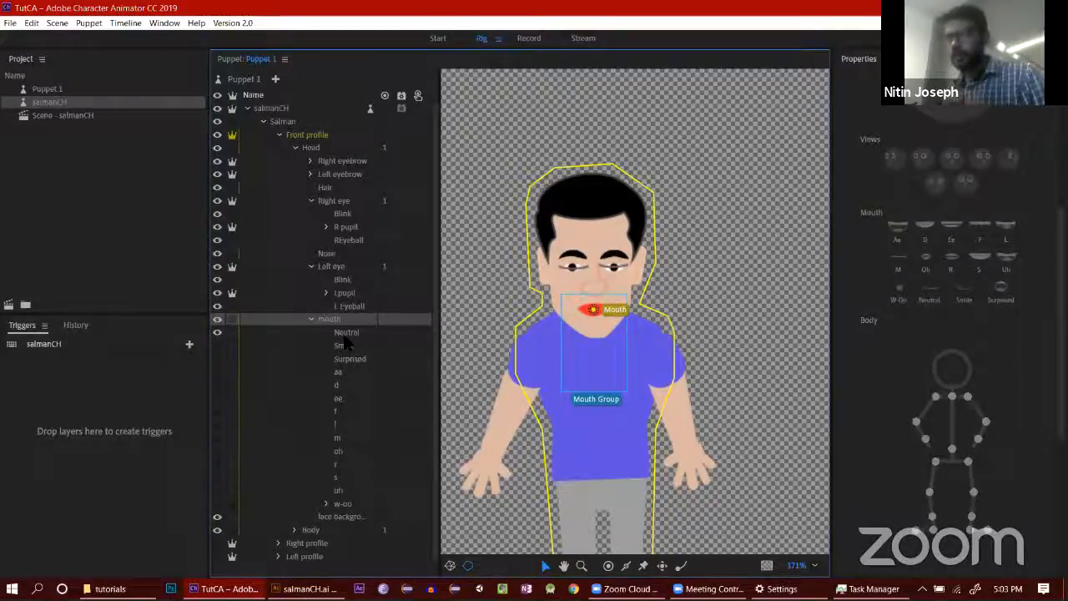
drag(343, 337, 355, 386)
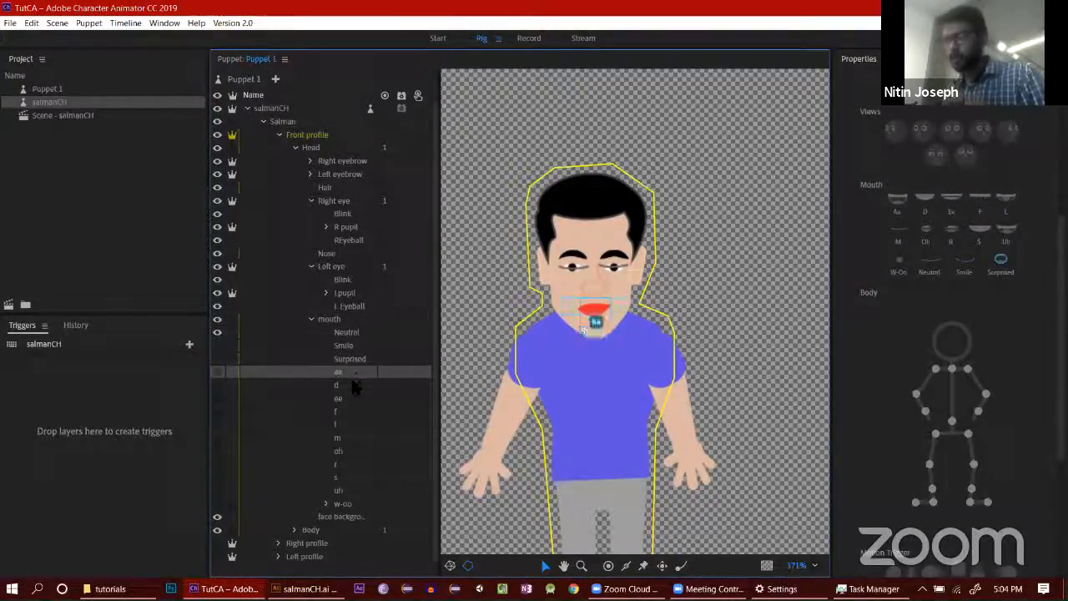
click(353, 384)
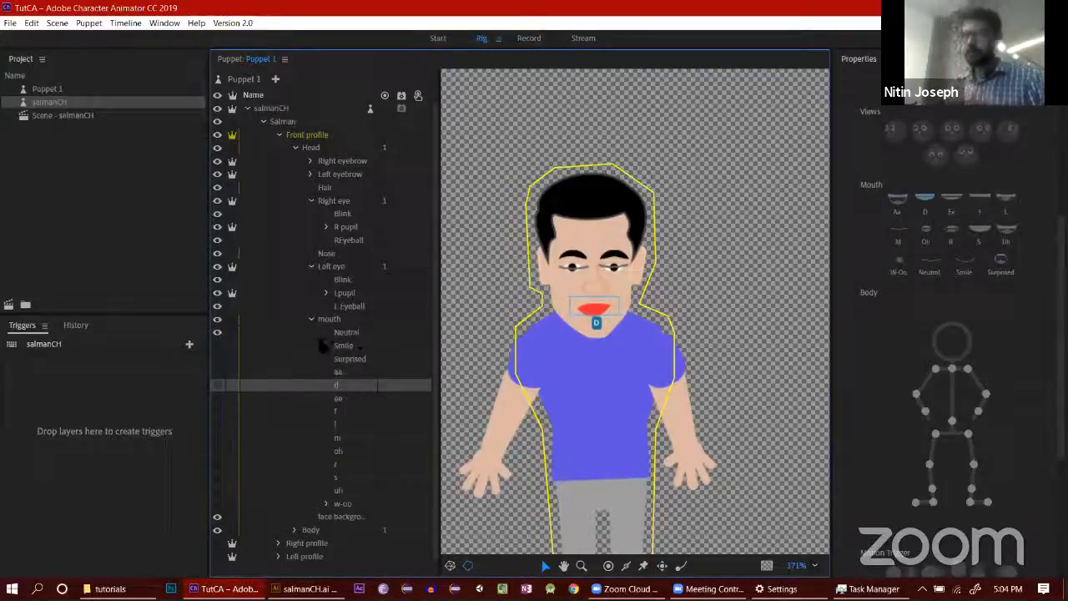
click(310, 319)
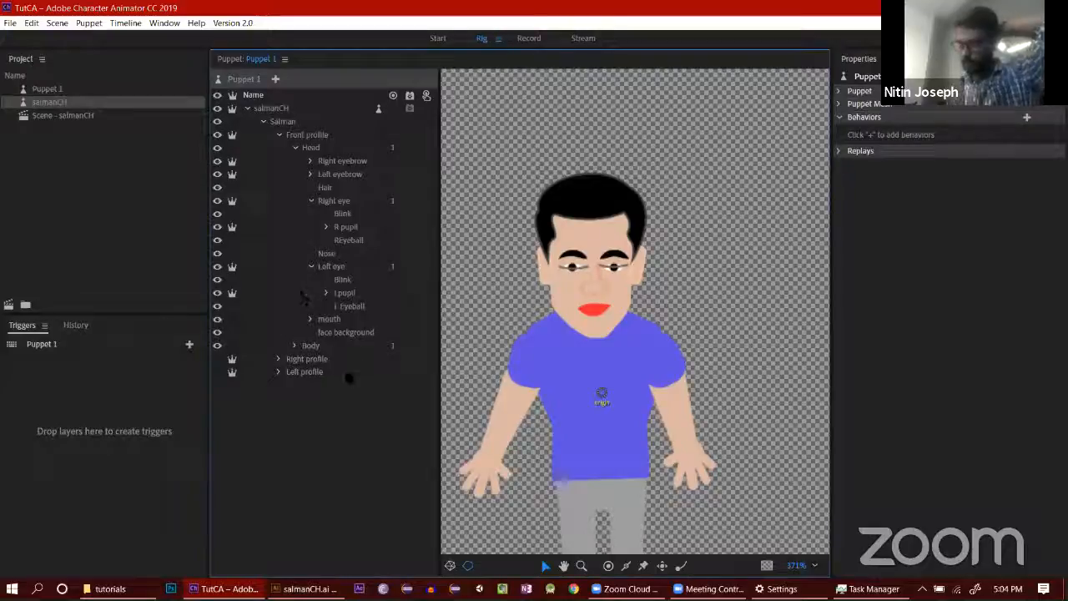
Step: Check the tags of the face background layer and Body group, and preview the puppet in the Record workspace
click(349, 332)
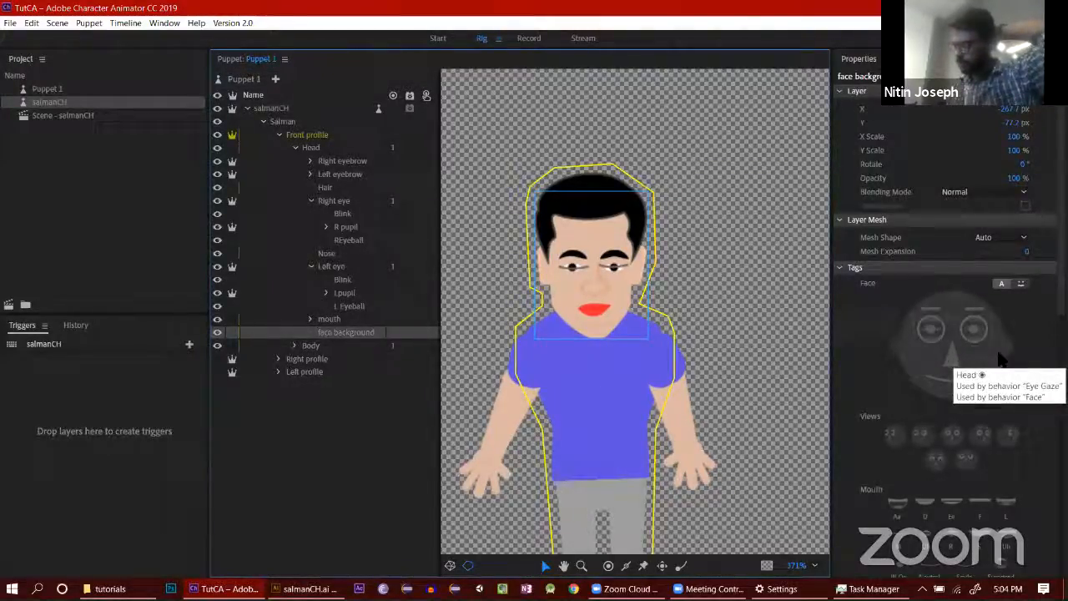
click(337, 350)
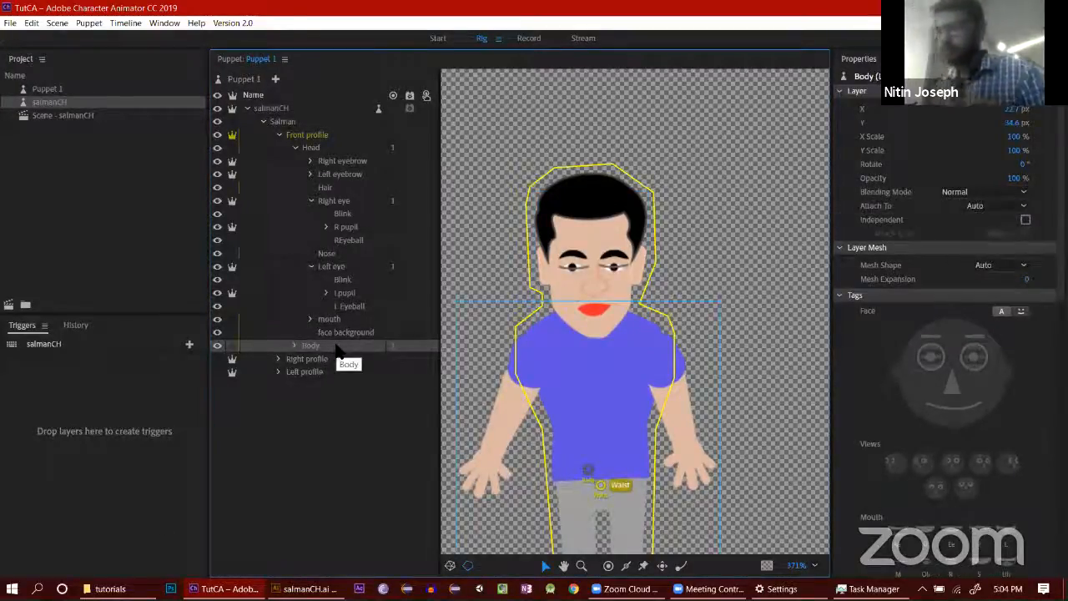
click(296, 148)
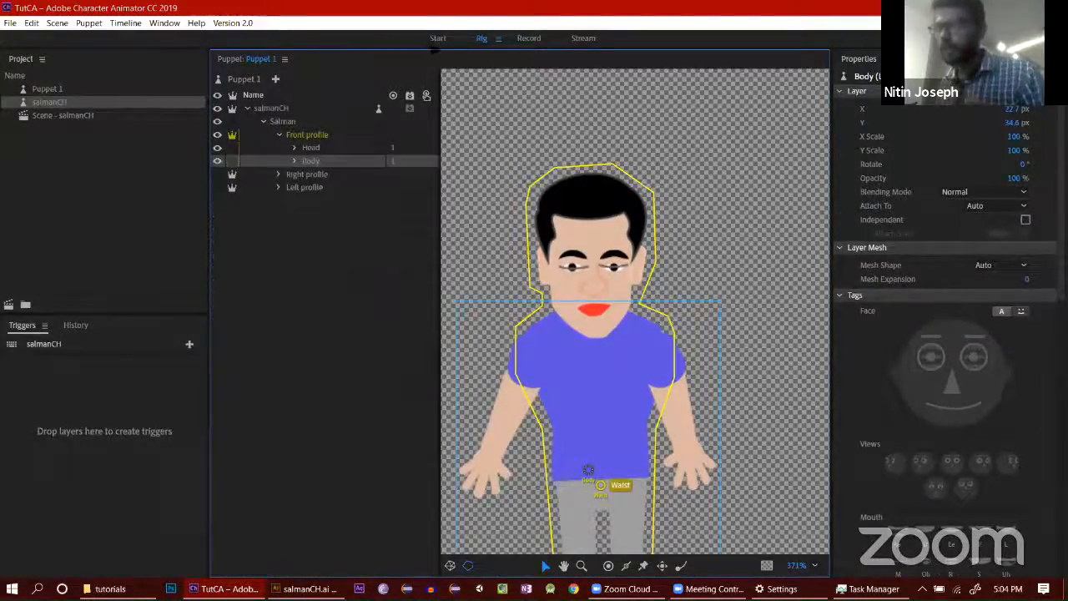
click(528, 37)
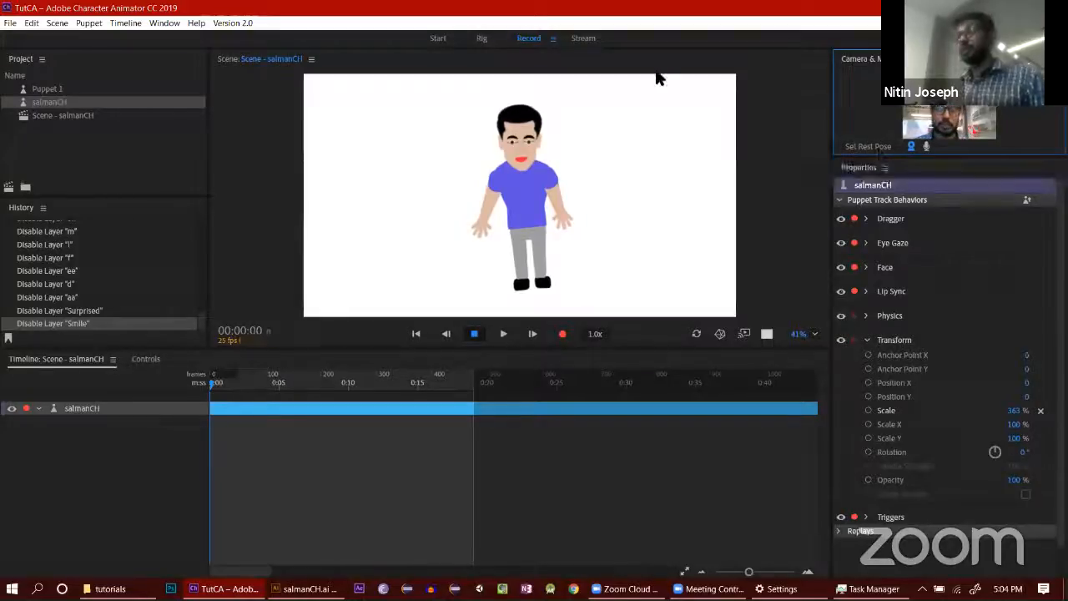
click(483, 37)
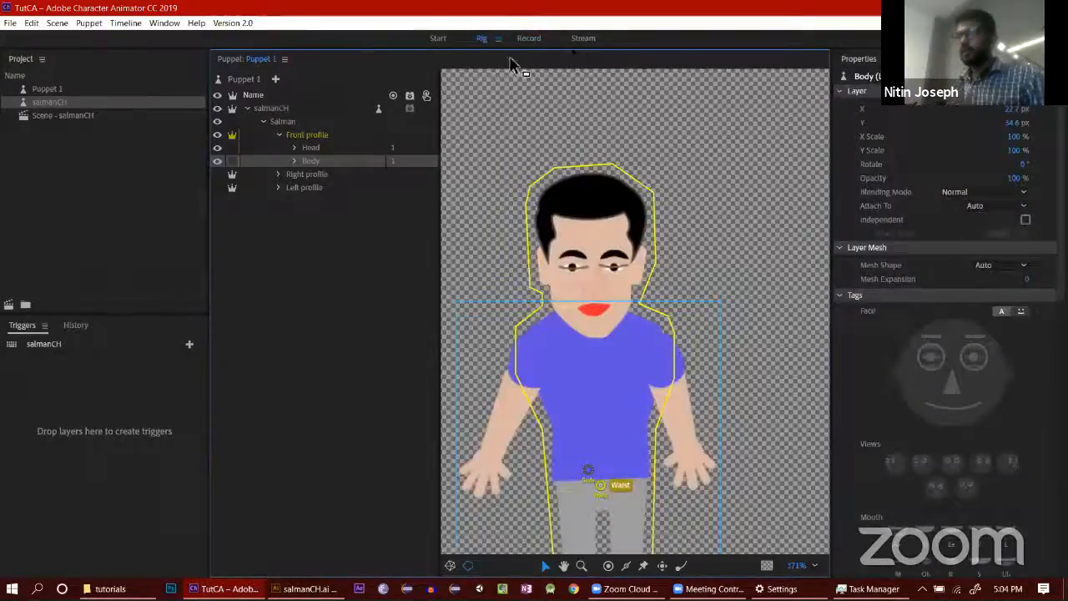
Step: Hide the Blink layers in the front profile's Right eye and Left eye groups and preview the puppet in the Record workspace
click(294, 147)
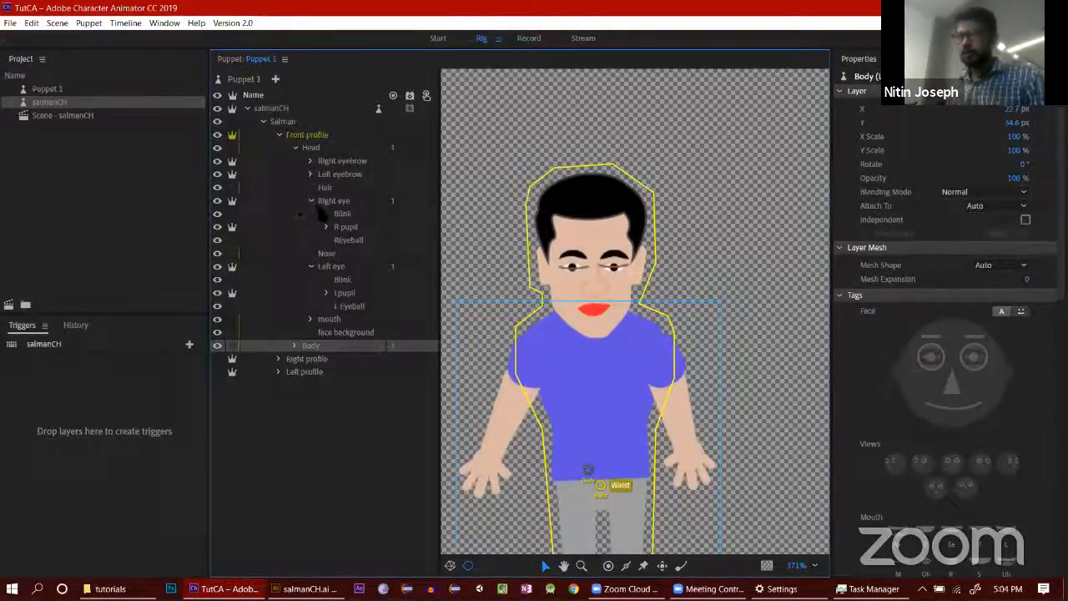
click(217, 215)
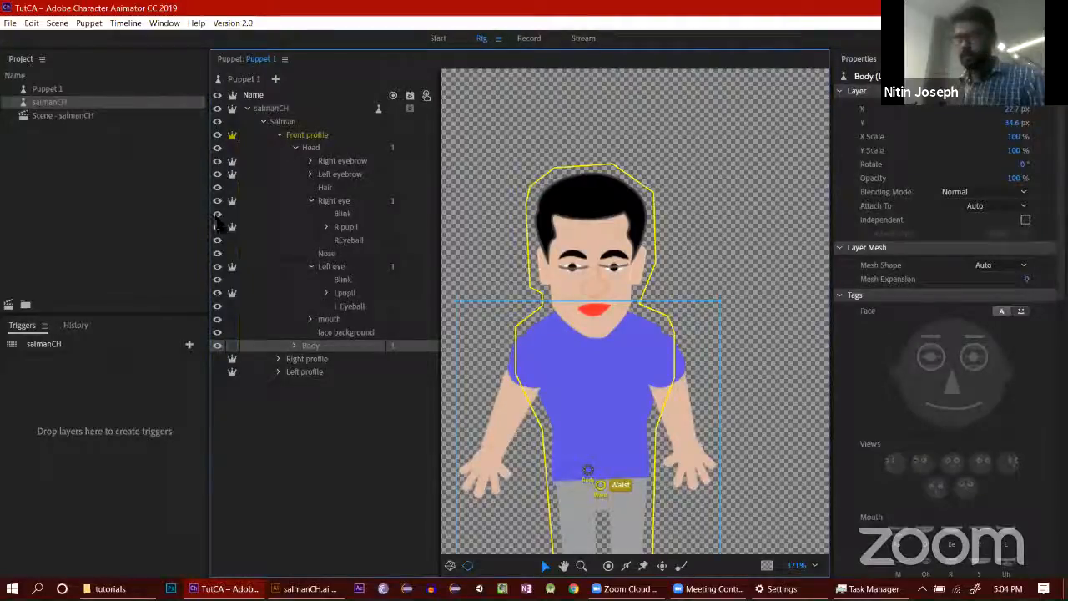
click(217, 280)
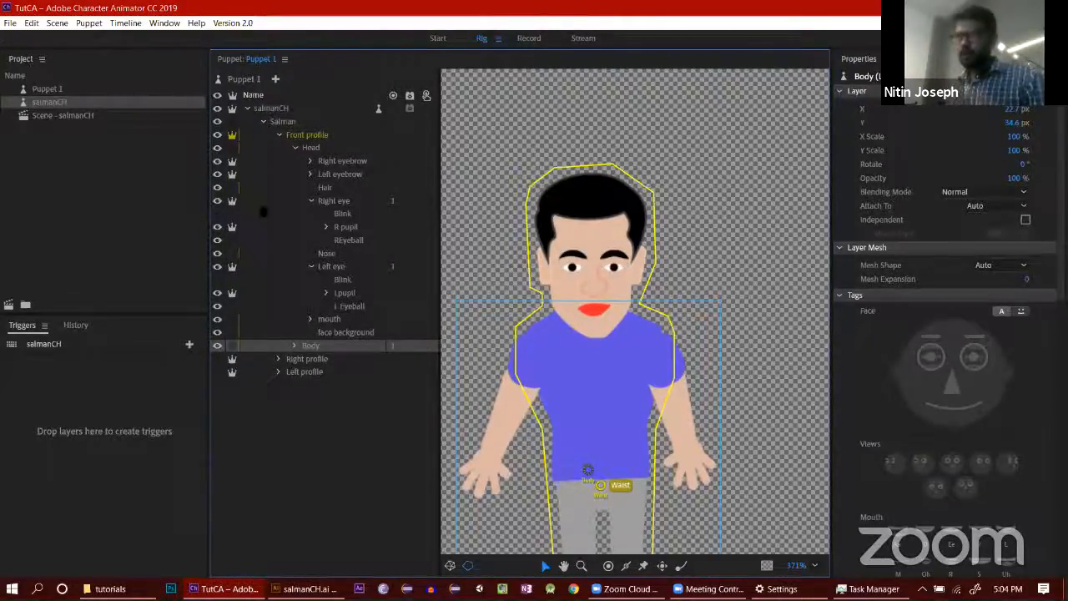
click(310, 202)
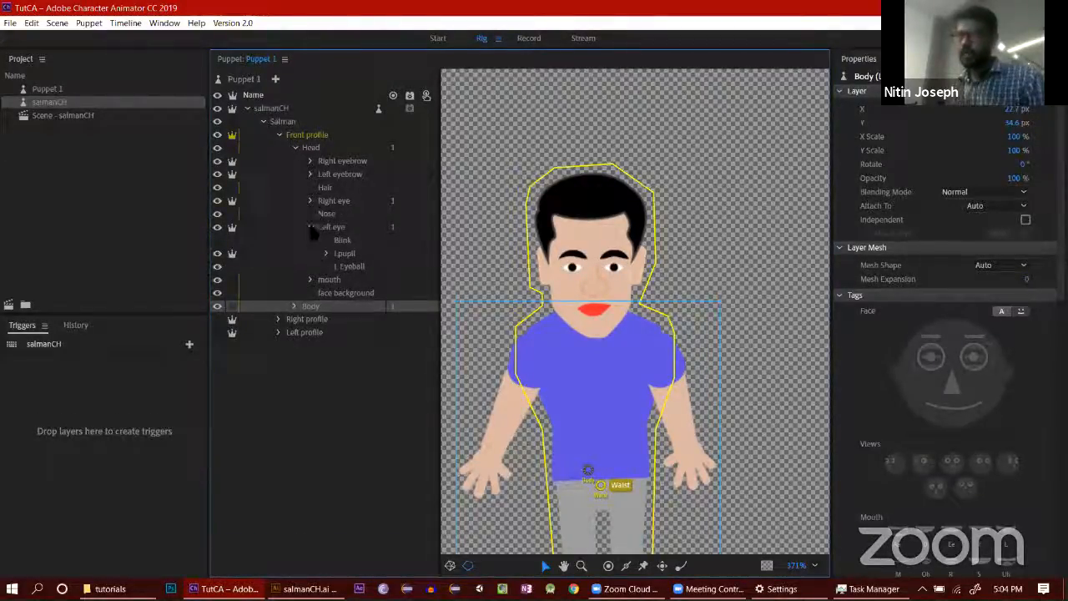
click(310, 227)
click(294, 148)
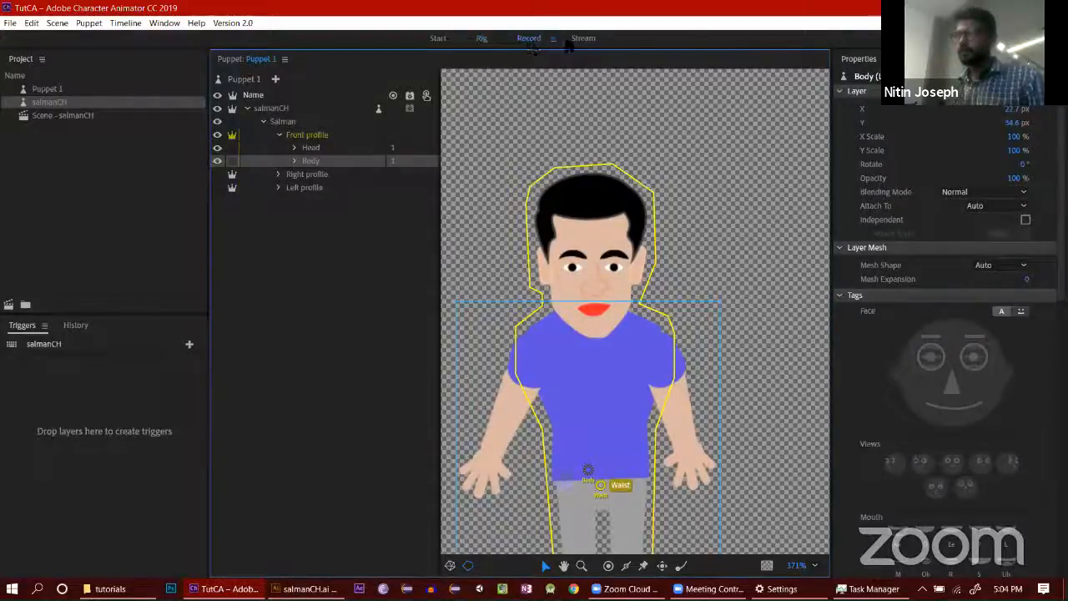
click(529, 39)
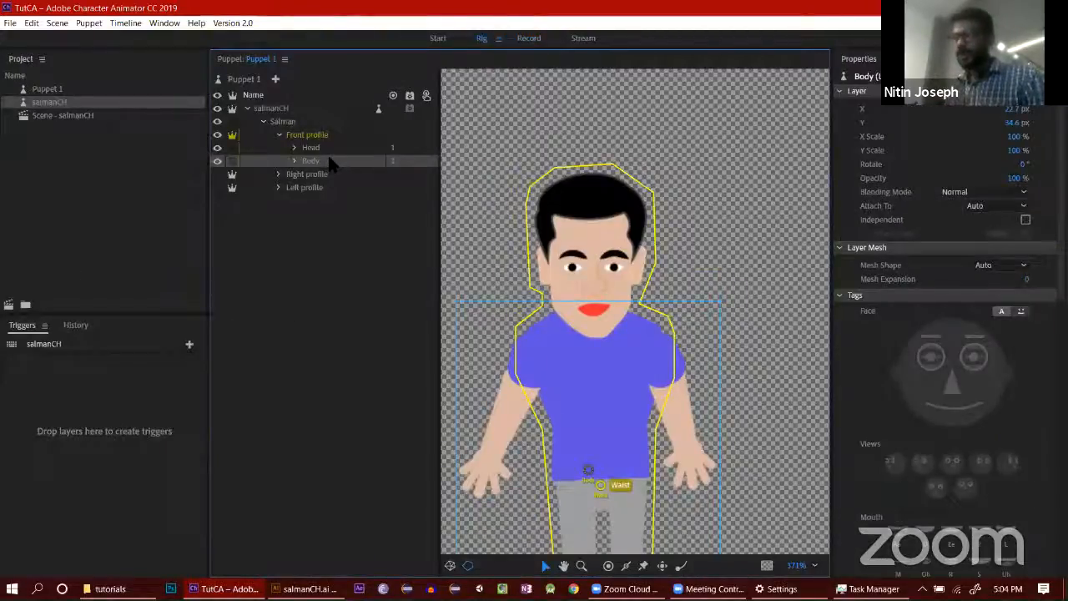
Step: Move the front profile's Body origin up to the middle of the chest
drag(588, 472, 601, 432)
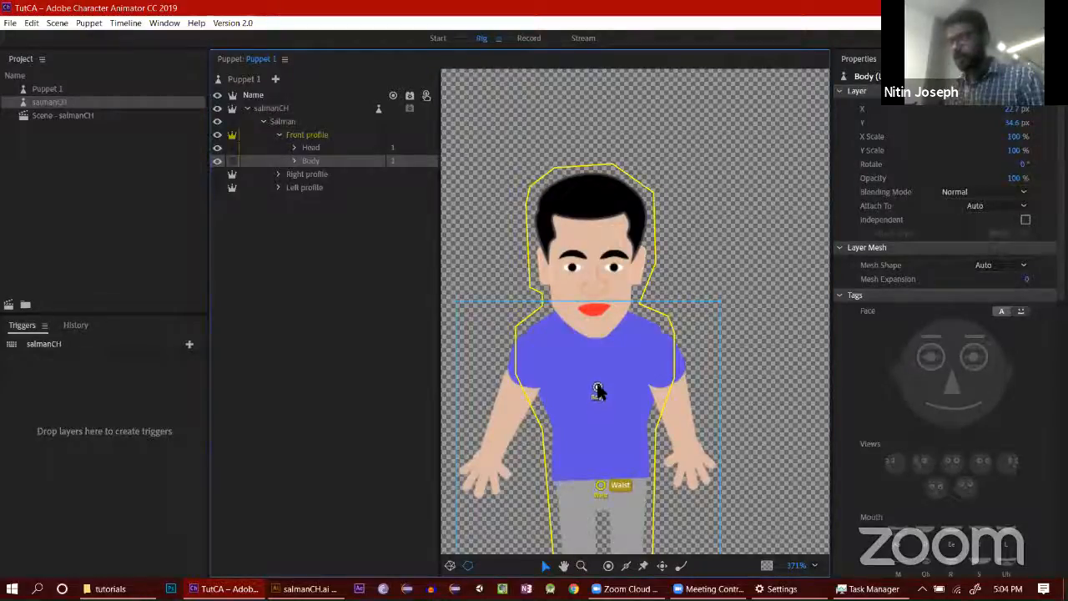
click(599, 393)
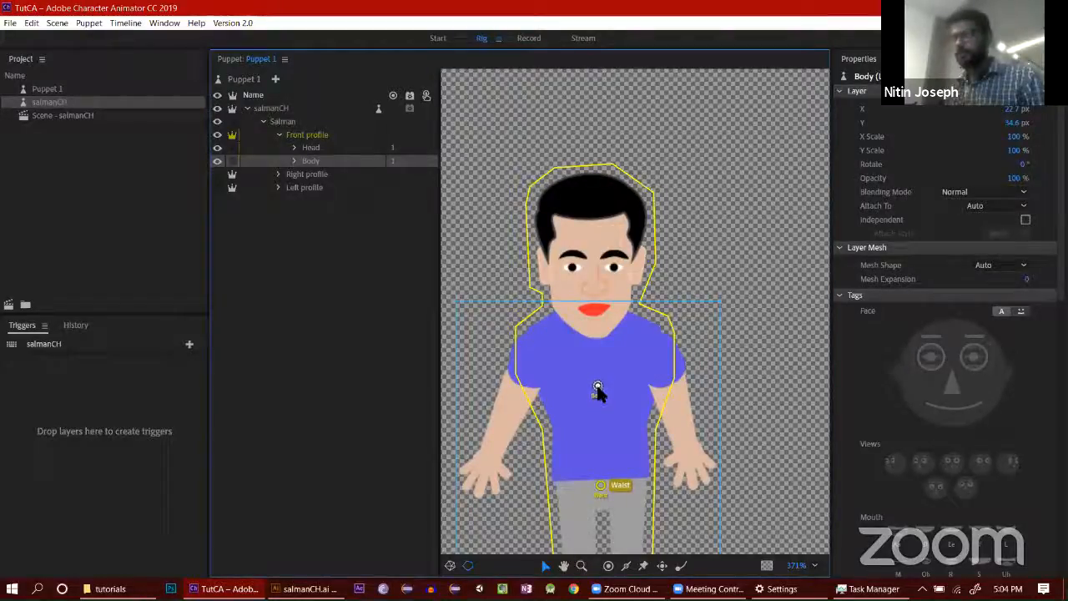
Step: Expand the front profile's Body and Right arm groups and move the right arm's origin up to the shoulder joint
click(295, 161)
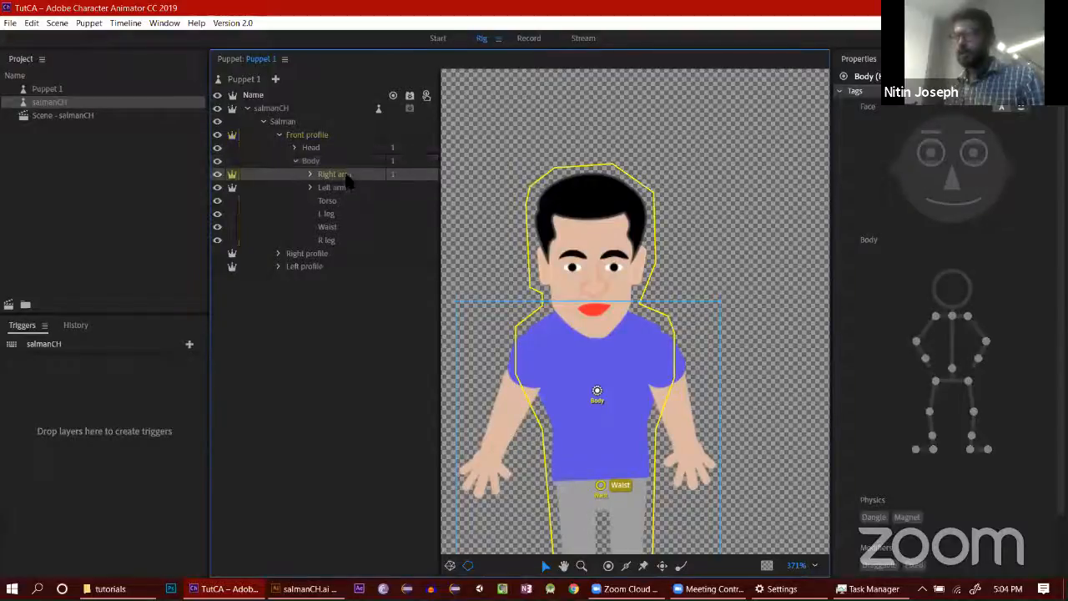
click(344, 175)
click(310, 175)
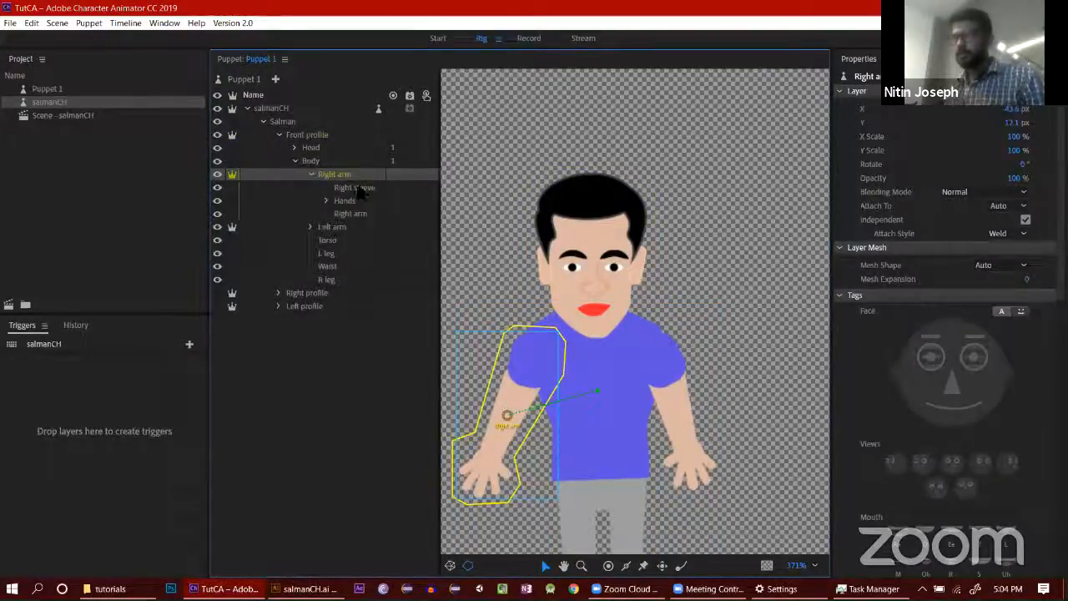
drag(507, 422, 558, 363)
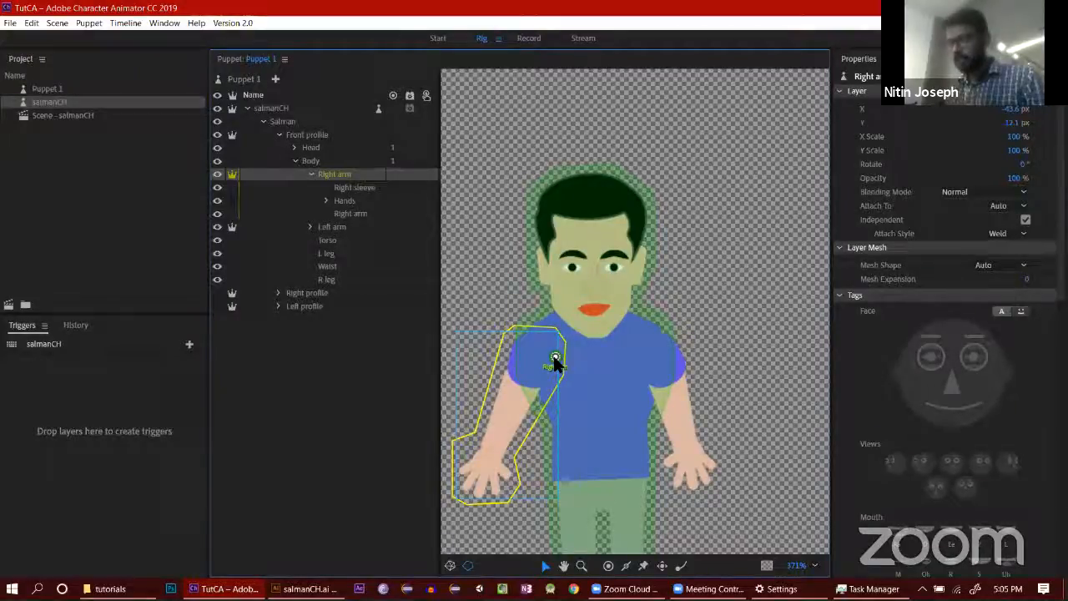
Step: Nudge the Hands origin slightly upward on the right palm and check the Right sleeve and Right arm layers
click(349, 187)
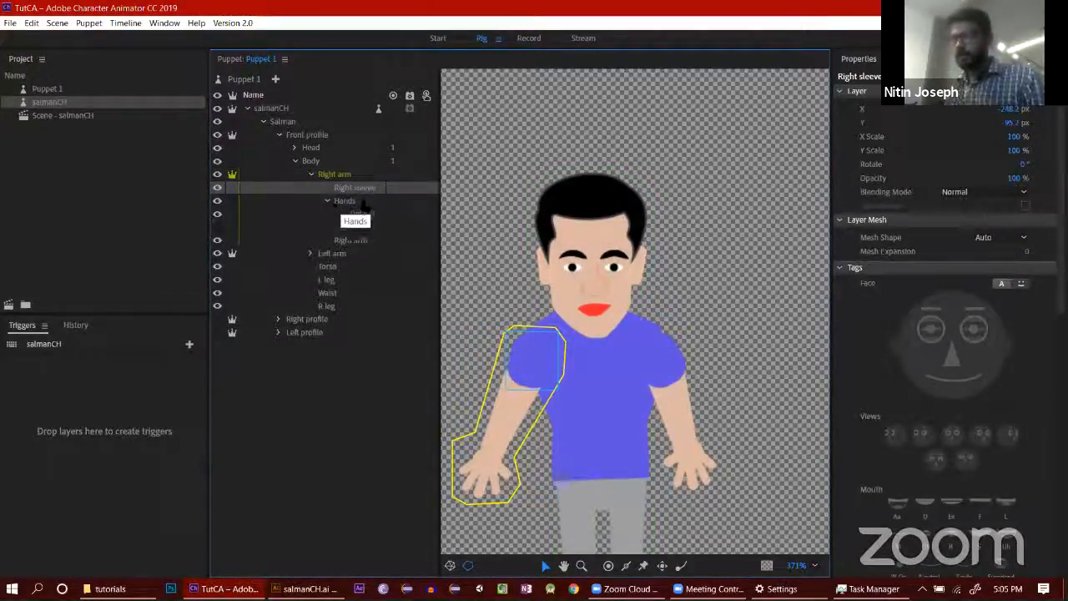
click(367, 201)
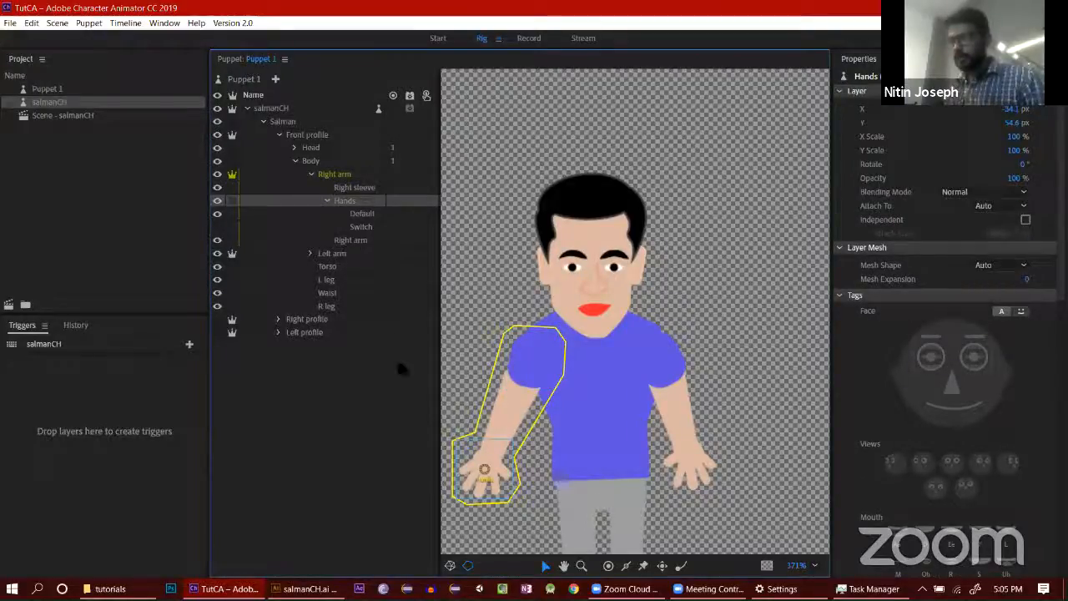
click(486, 466)
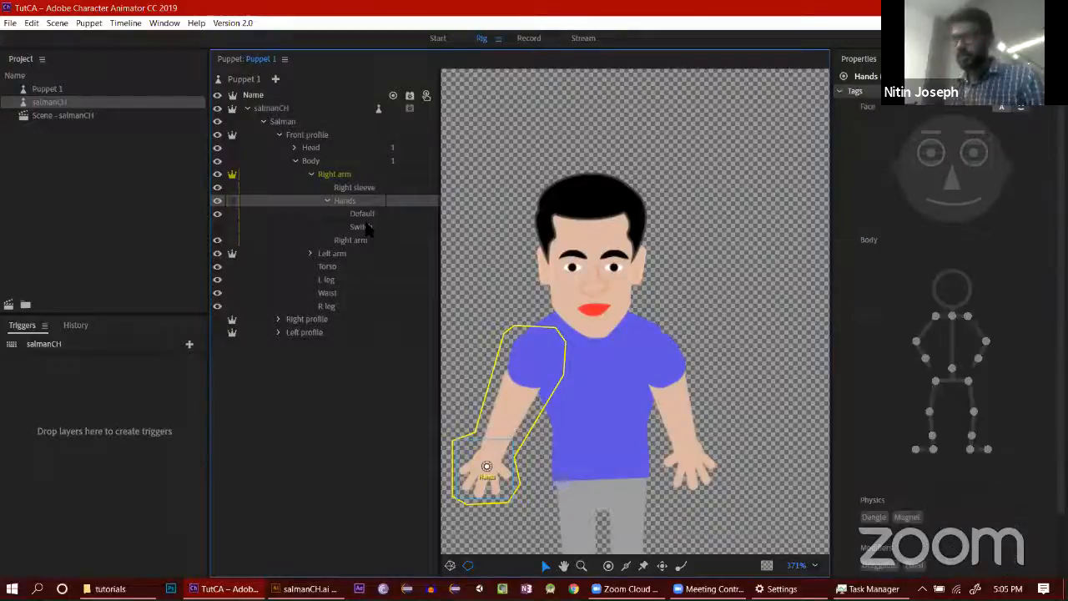
click(354, 239)
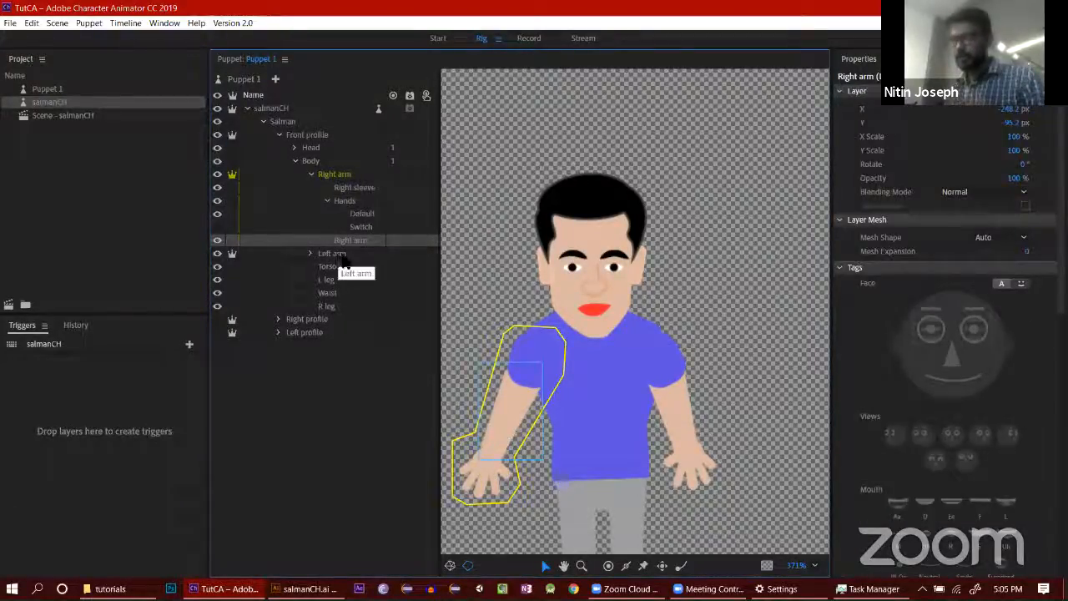
Step: Add two sticks to the Right arm group, one along the upper arm and one along the forearm
click(342, 174)
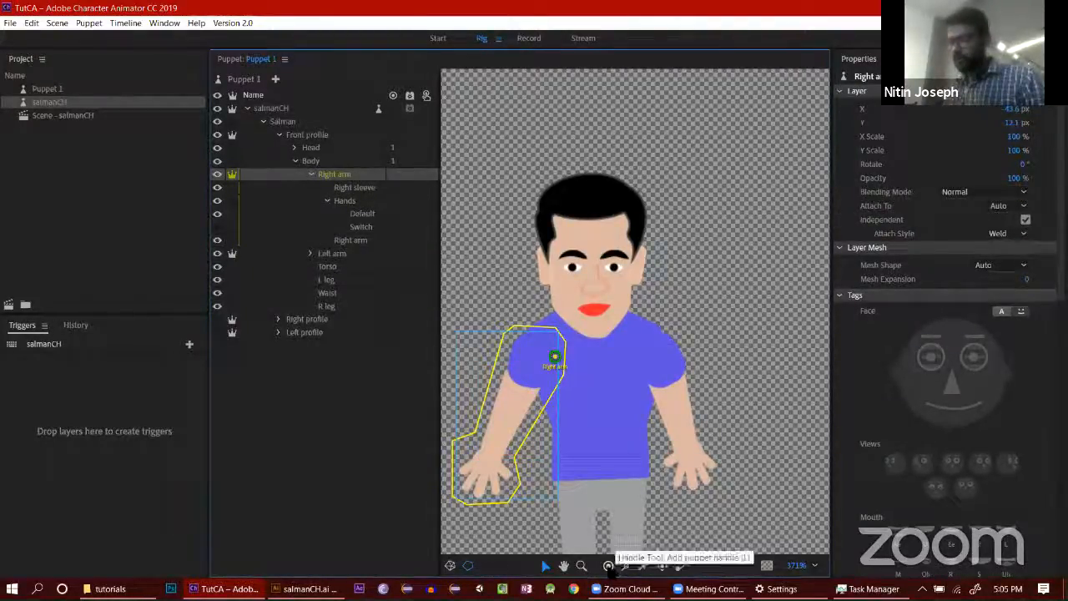
click(626, 566)
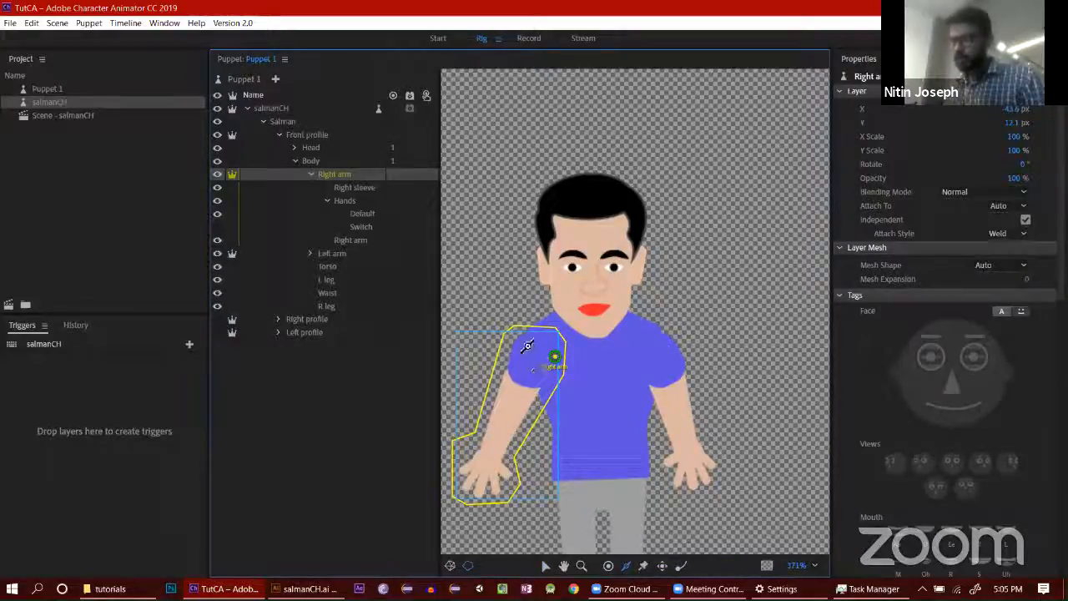
mouse_move(528, 343)
mouse_down()
mouse_move(519, 403)
mouse_move(491, 457)
mouse_up()
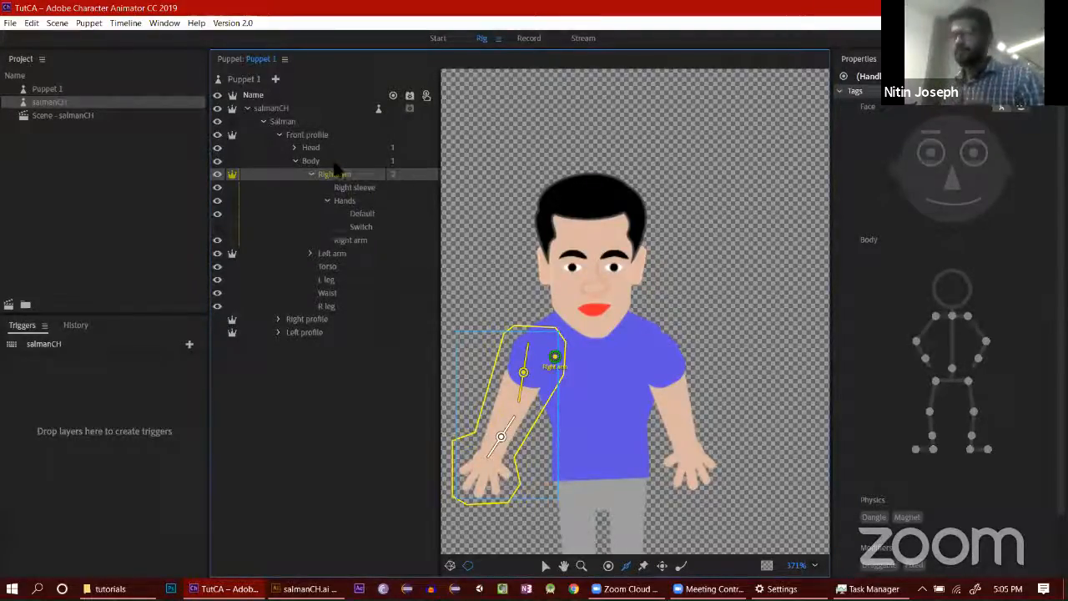
Step: Add a handle on the right hand, tag it Draggable, and collapse the Right arm group
click(608, 566)
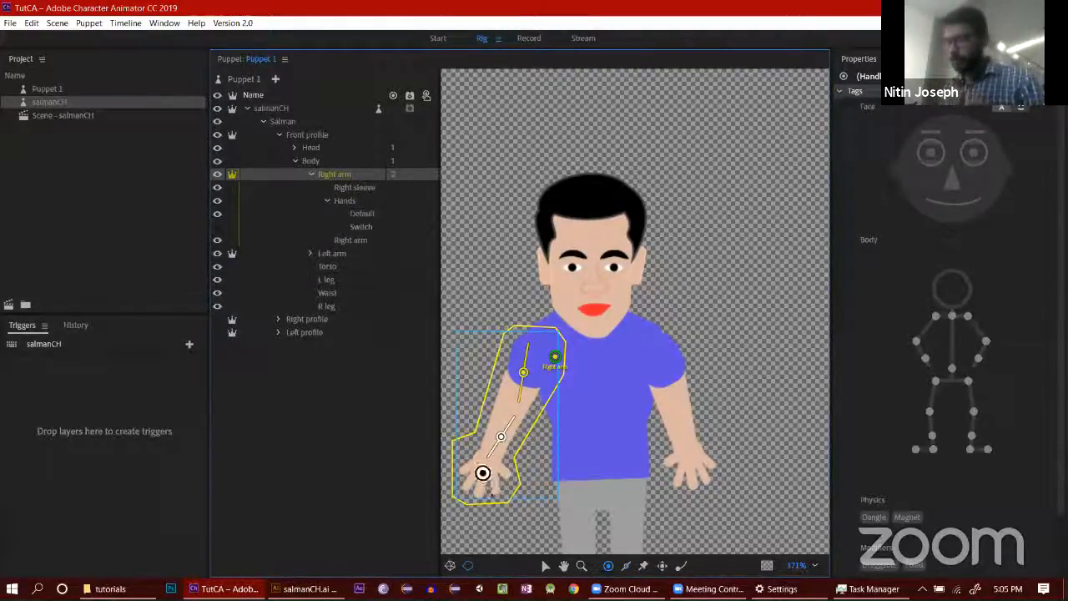
click(477, 482)
click(879, 566)
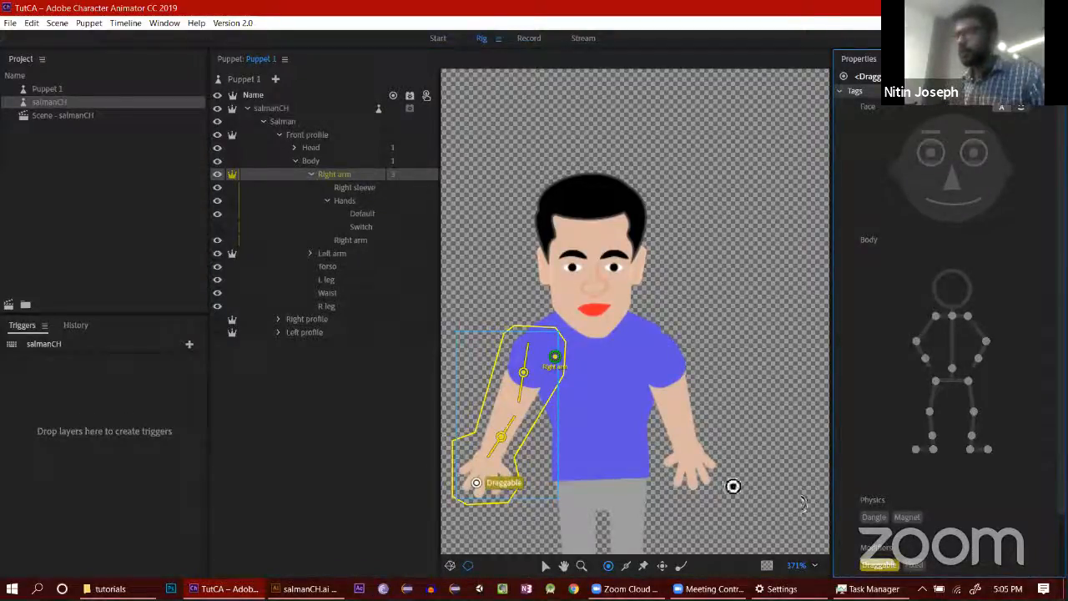
click(311, 173)
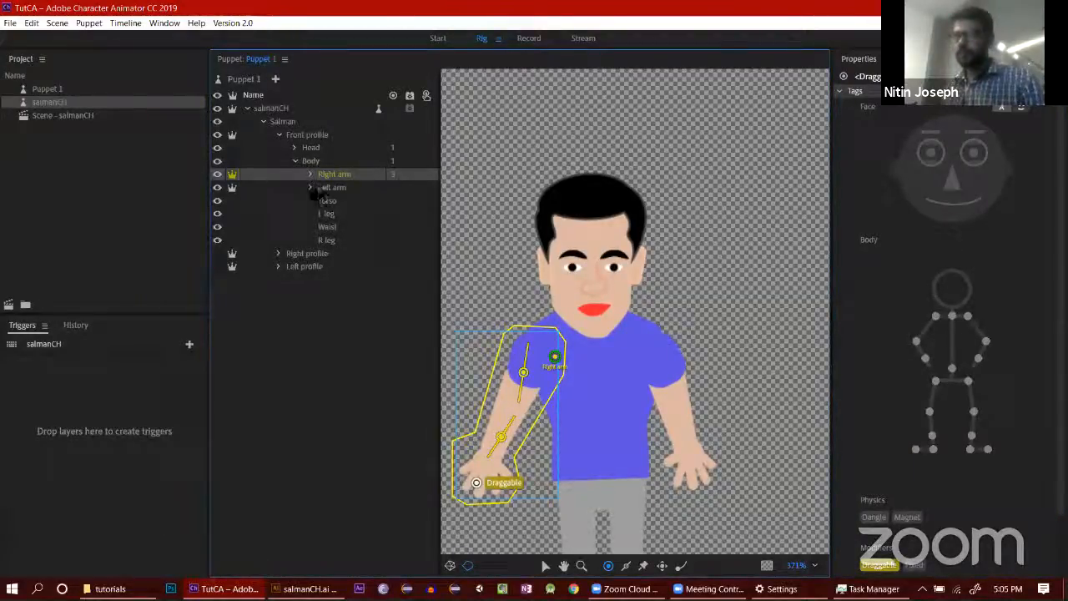
Step: Move the Left arm group's origin to the shoulder joint and its Hands origin to the upper palm
click(312, 187)
click(334, 189)
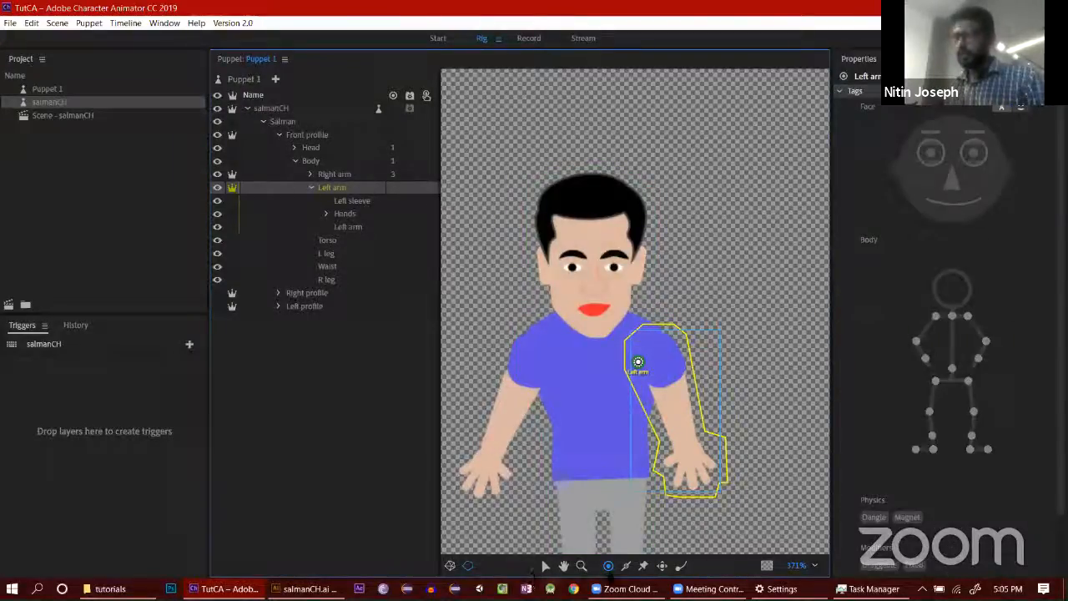
click(351, 202)
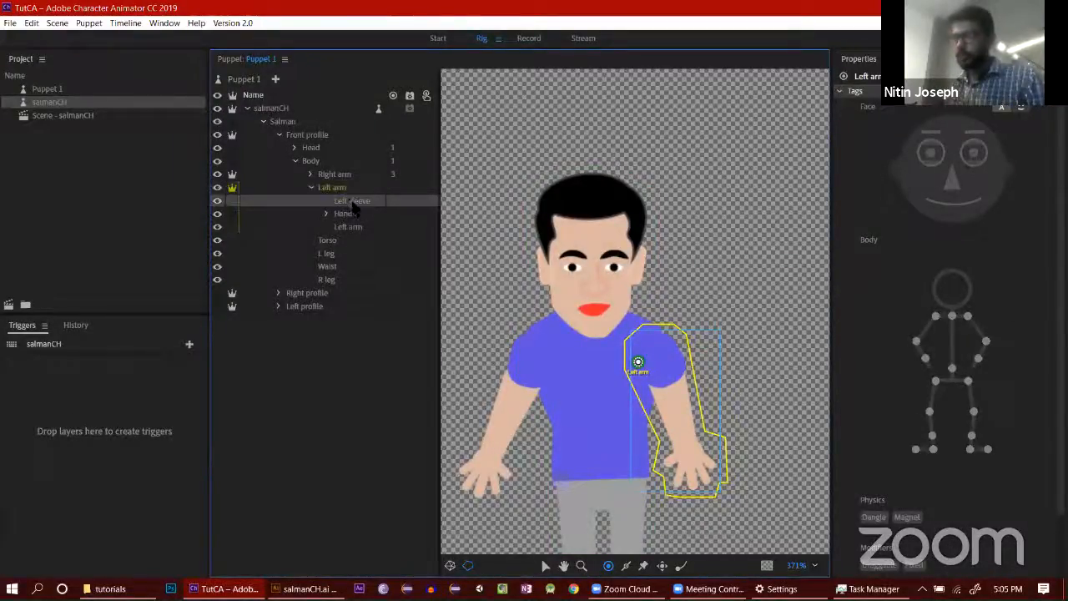
click(361, 215)
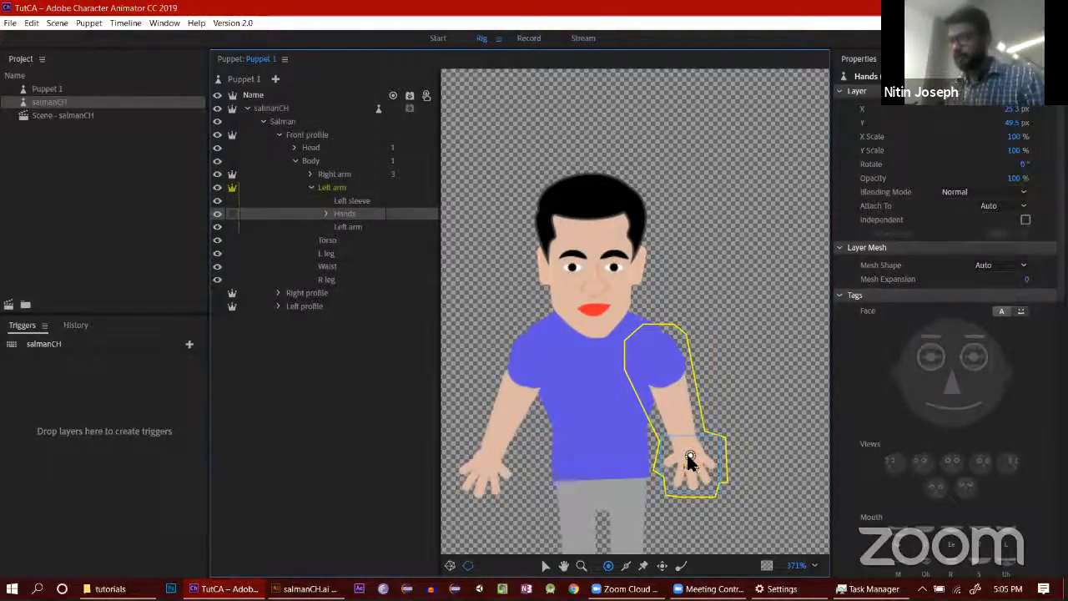
click(357, 229)
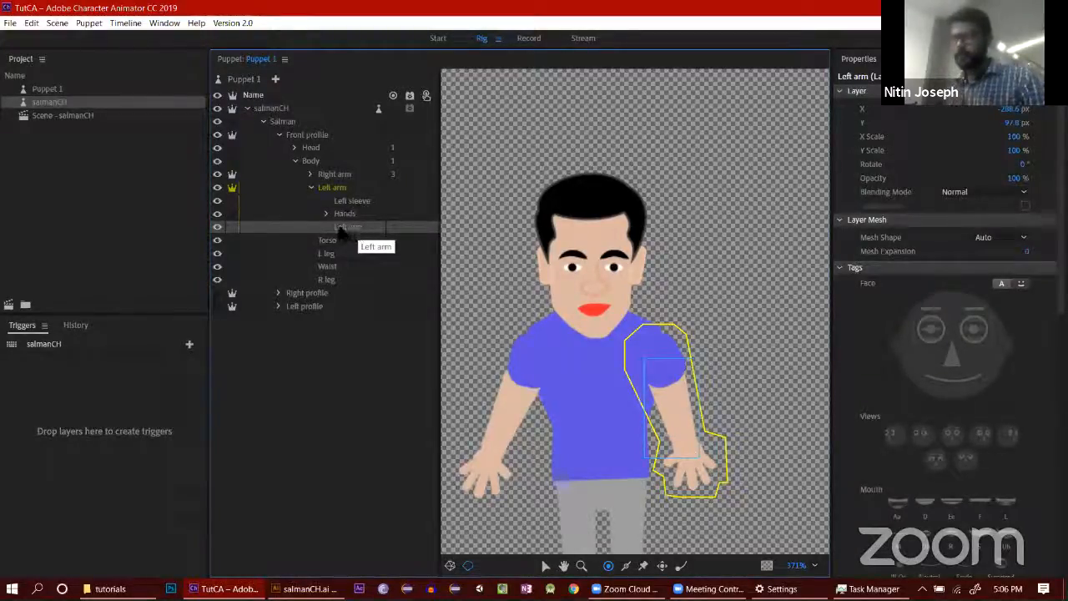
click(353, 201)
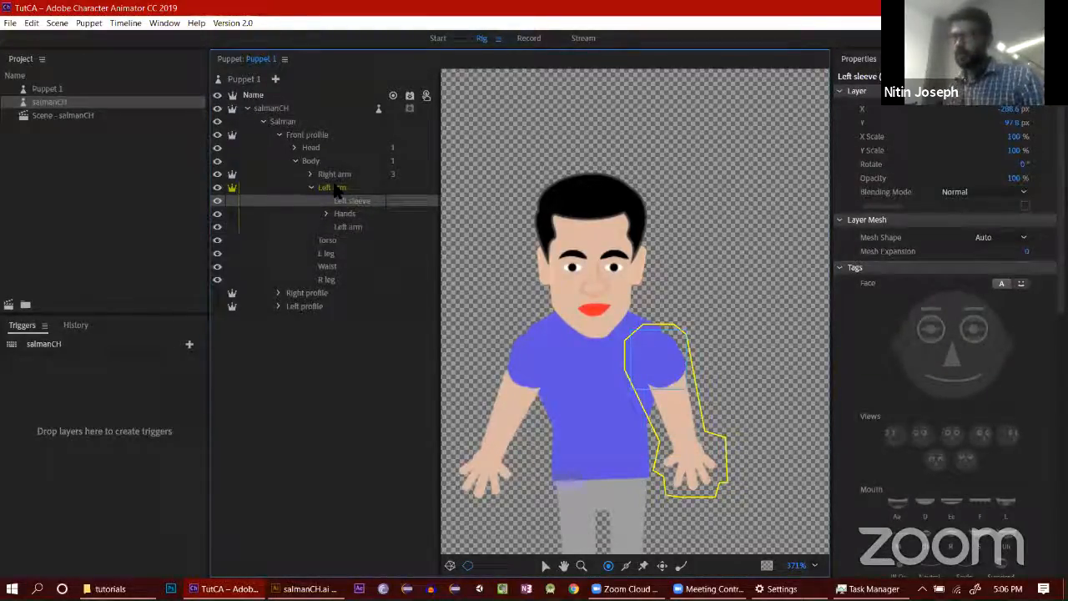
Step: Add two sticks to the Left arm group, one along the upper arm and one along the forearm
click(337, 187)
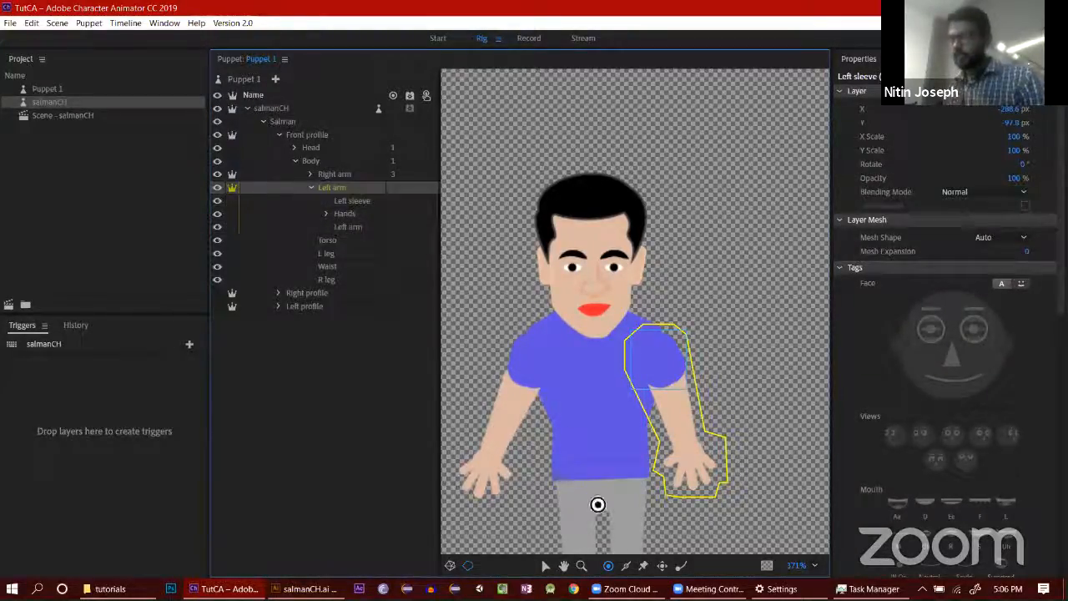
click(627, 566)
drag(648, 339, 670, 398)
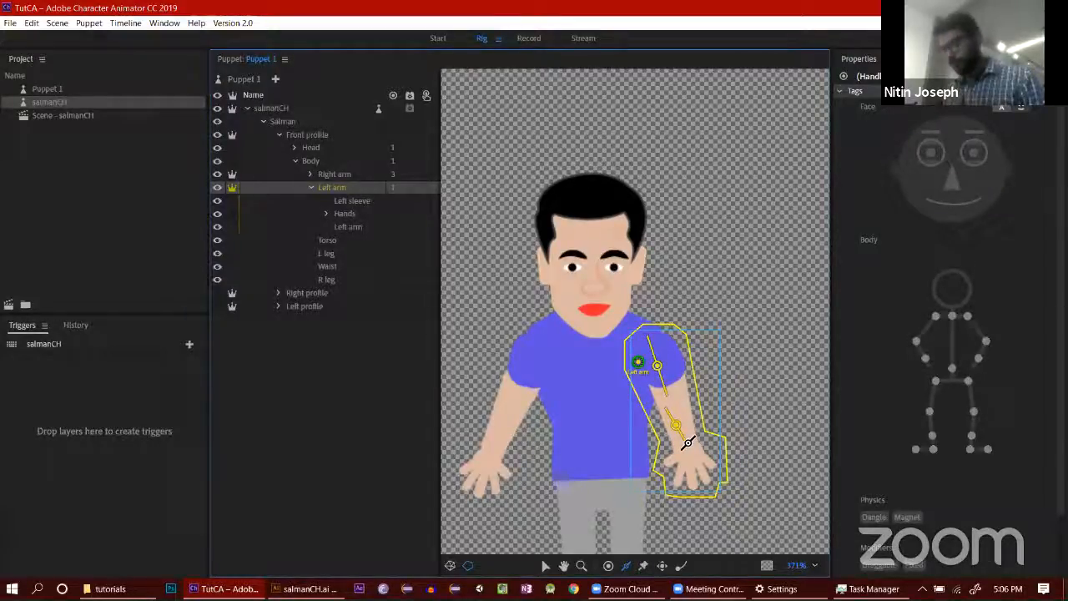
click(338, 175)
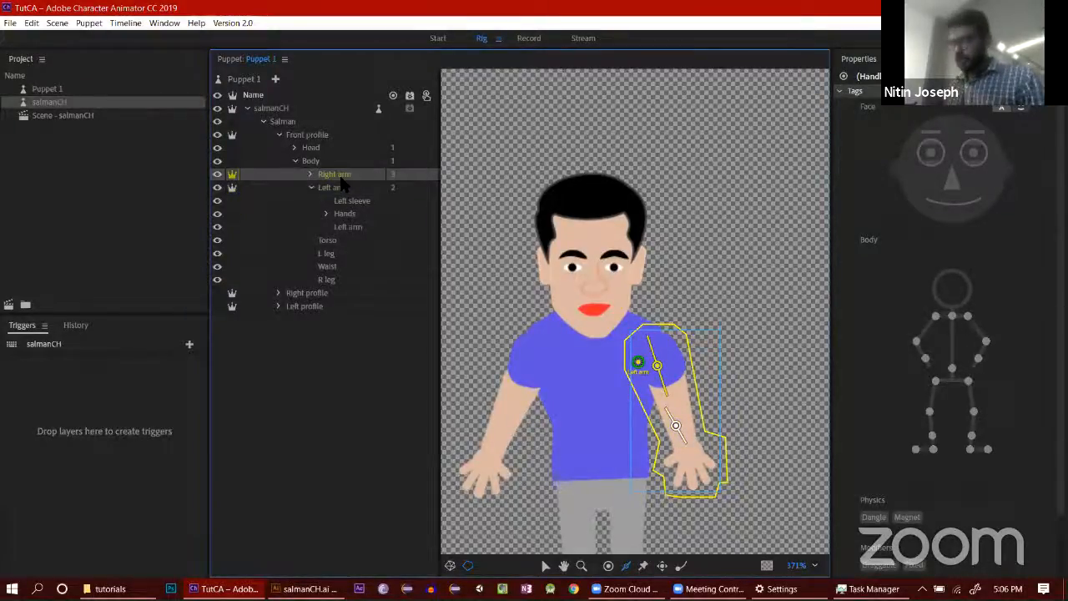
click(358, 188)
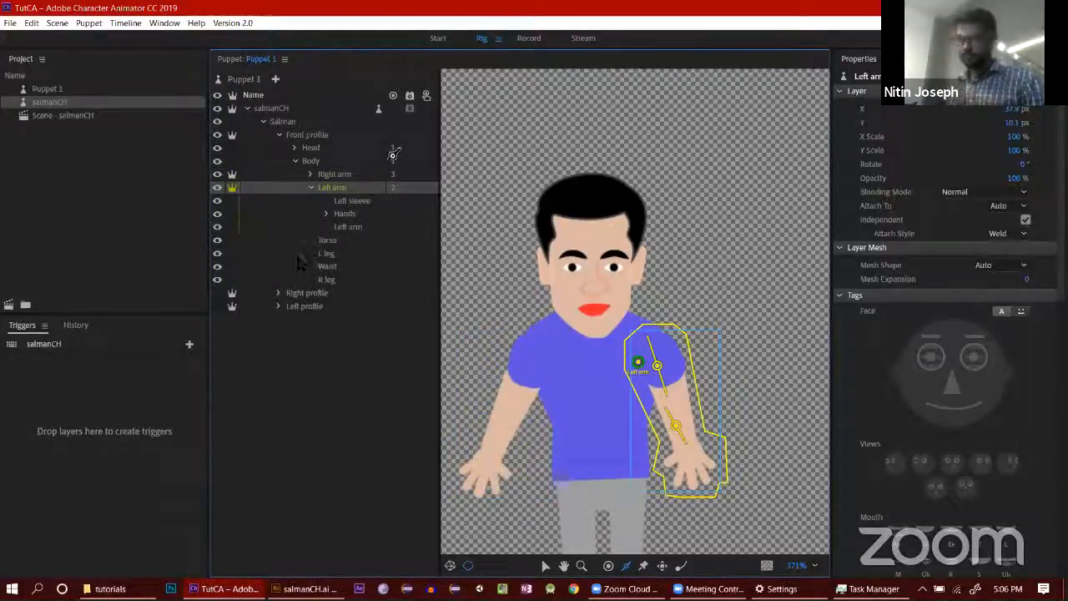
Step: Add a handle on the left hand, tag it Draggable, and preview the puppet in the Record workspace
click(608, 565)
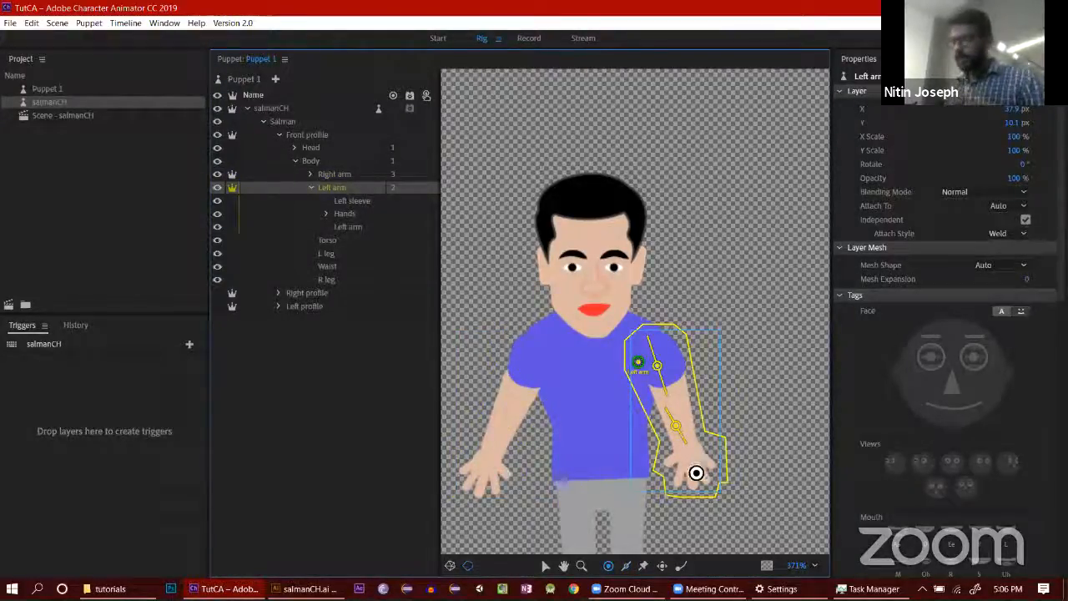
click(694, 479)
scroll(946, 437, down, 5)
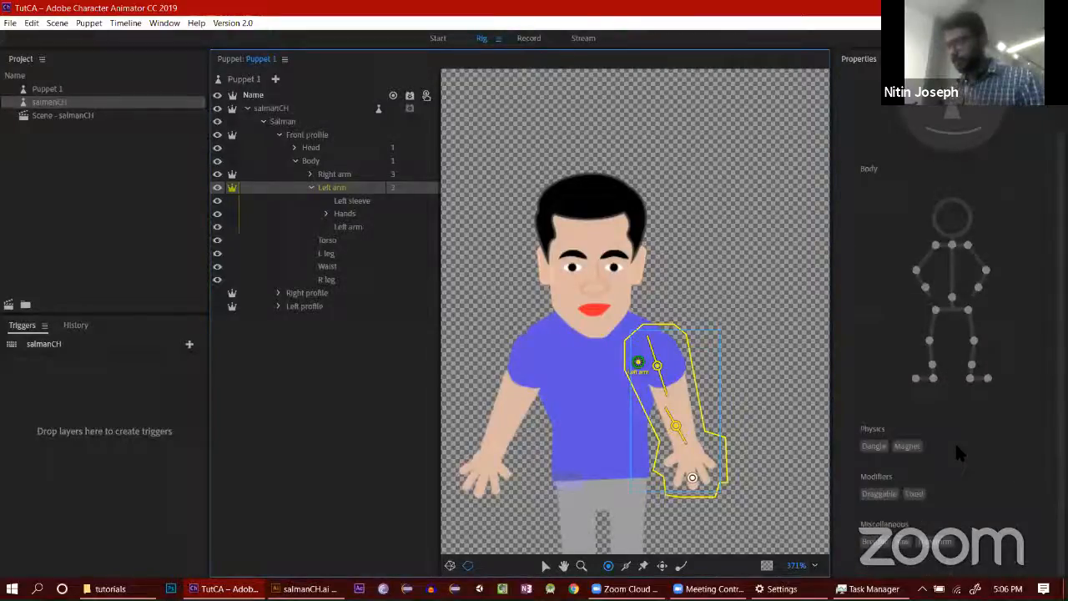
click(887, 497)
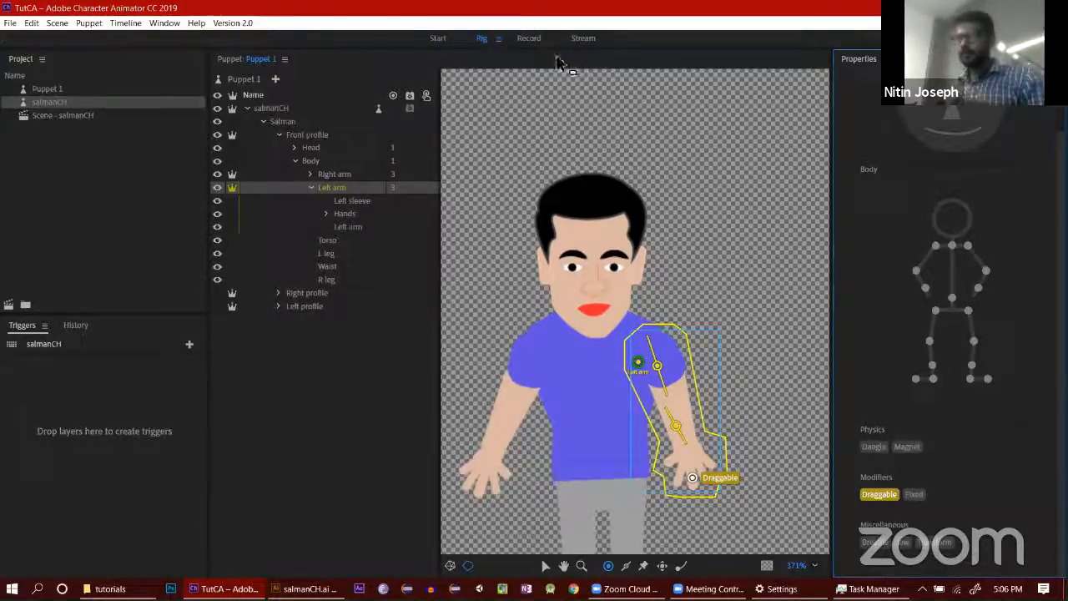
click(528, 39)
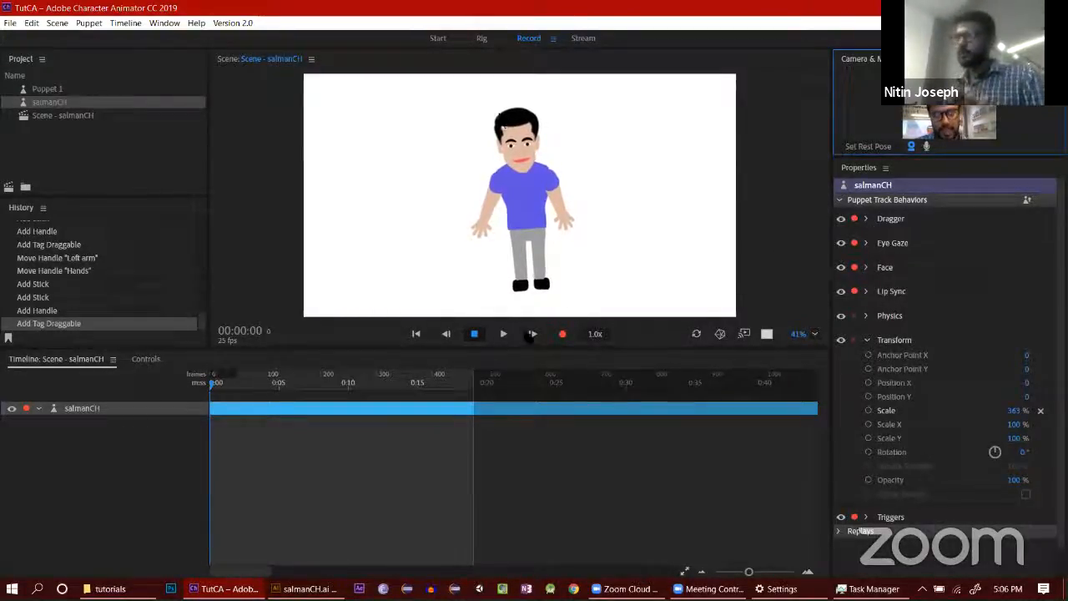
Step: Pin both feet of the front profile's Body group with a Fixed handle on each shoe in the Rig workspace
click(482, 37)
click(314, 162)
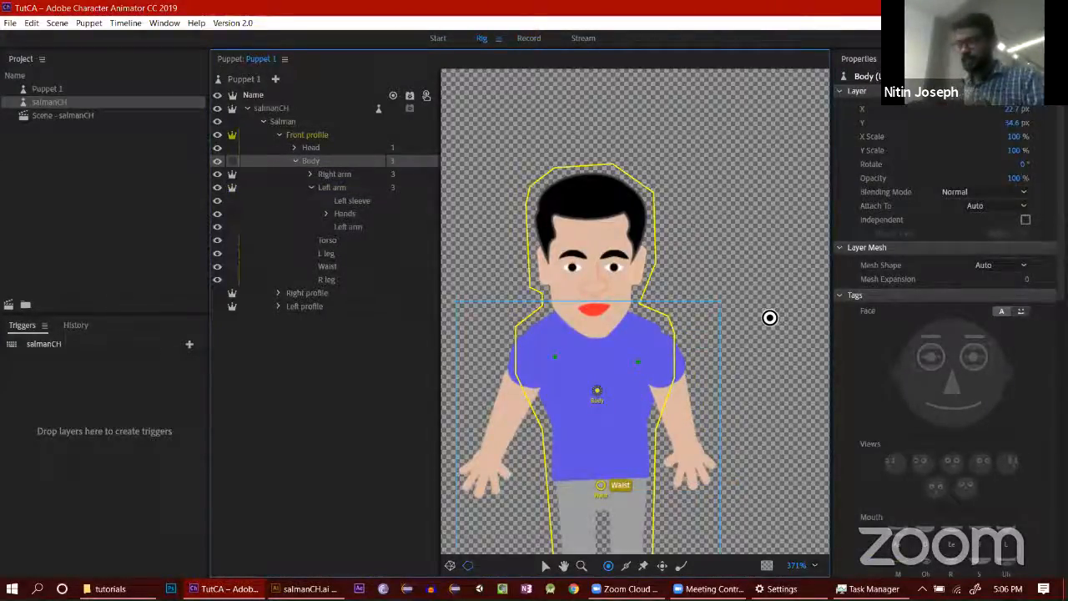
scroll(787, 203, down, 3)
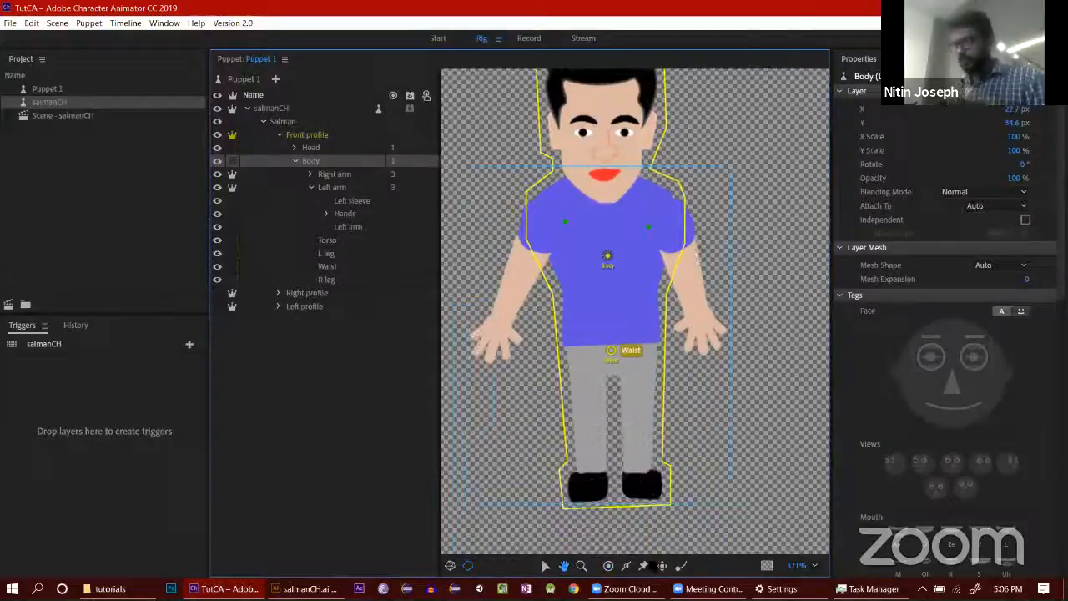
click(644, 566)
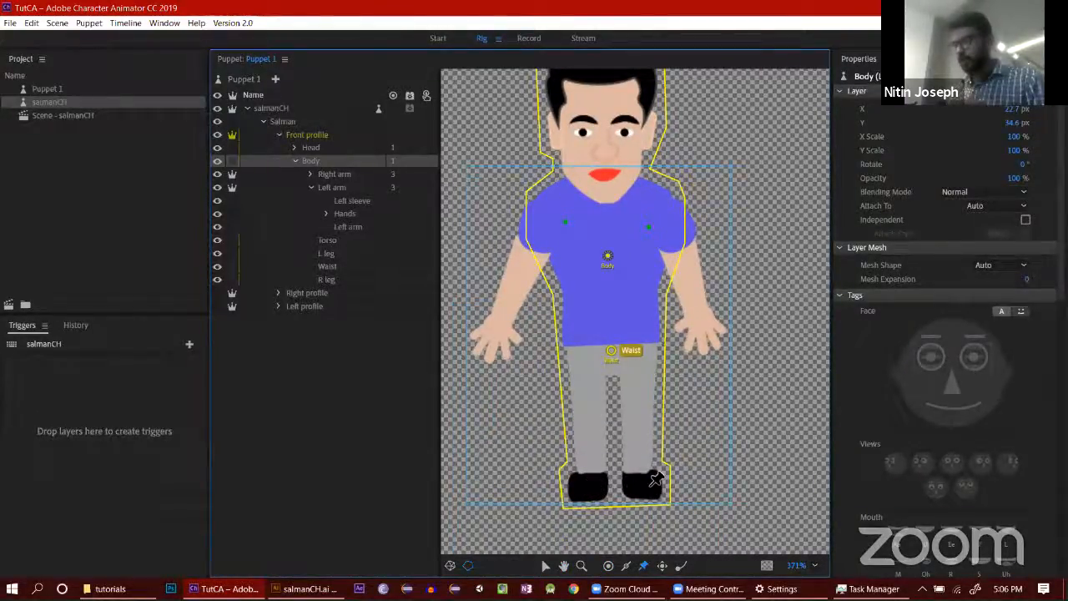
click(586, 485)
click(648, 482)
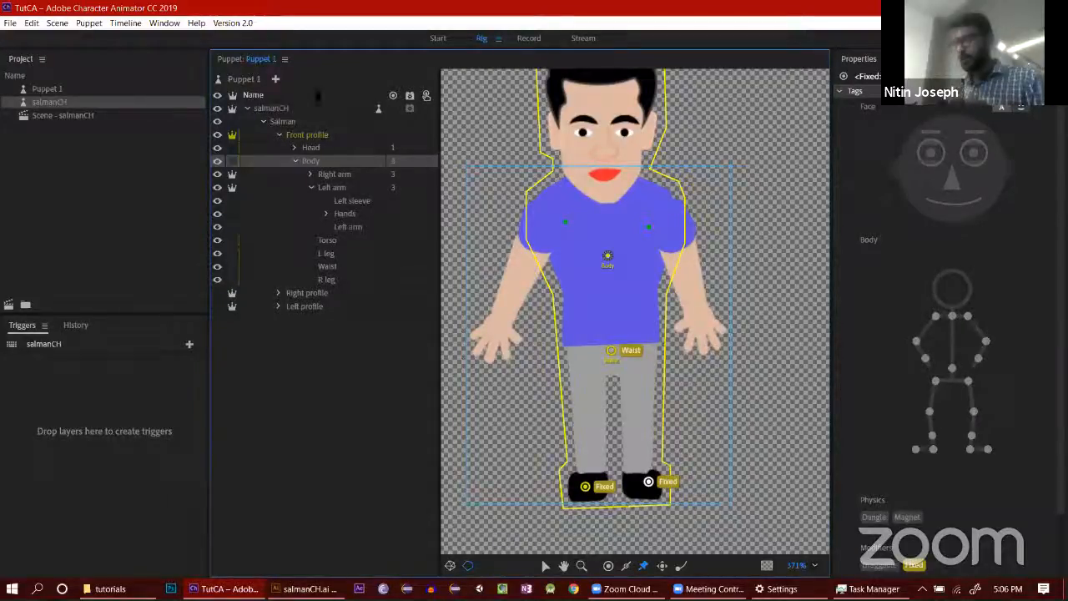
Step: Test the draggable hands in the Record workspace by raising both arms to the sides, and return to the Rig workspace
key(ctrl+3)
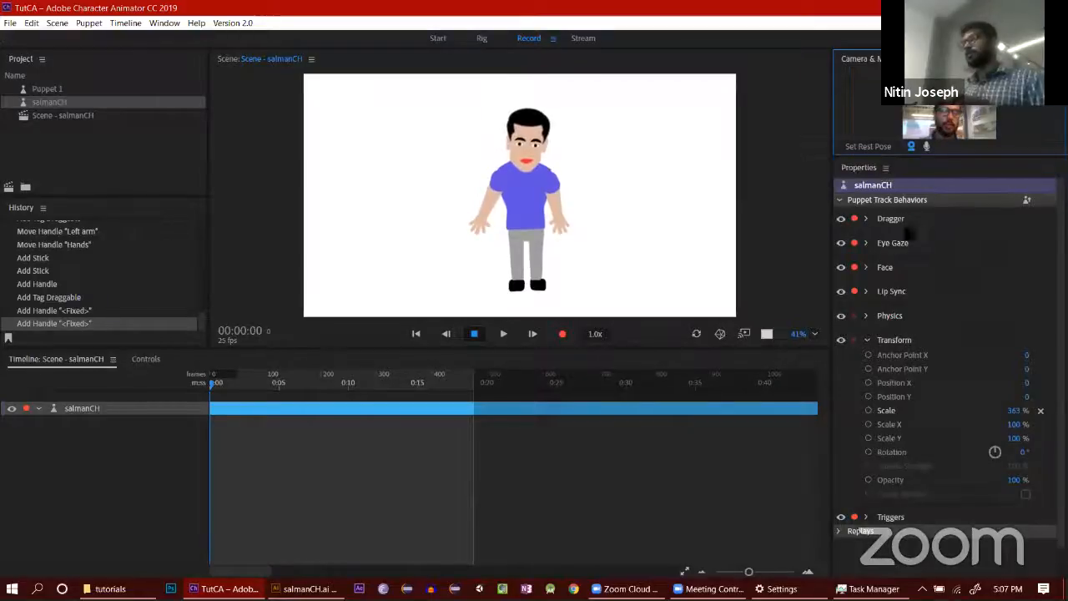
drag(561, 211, 581, 158)
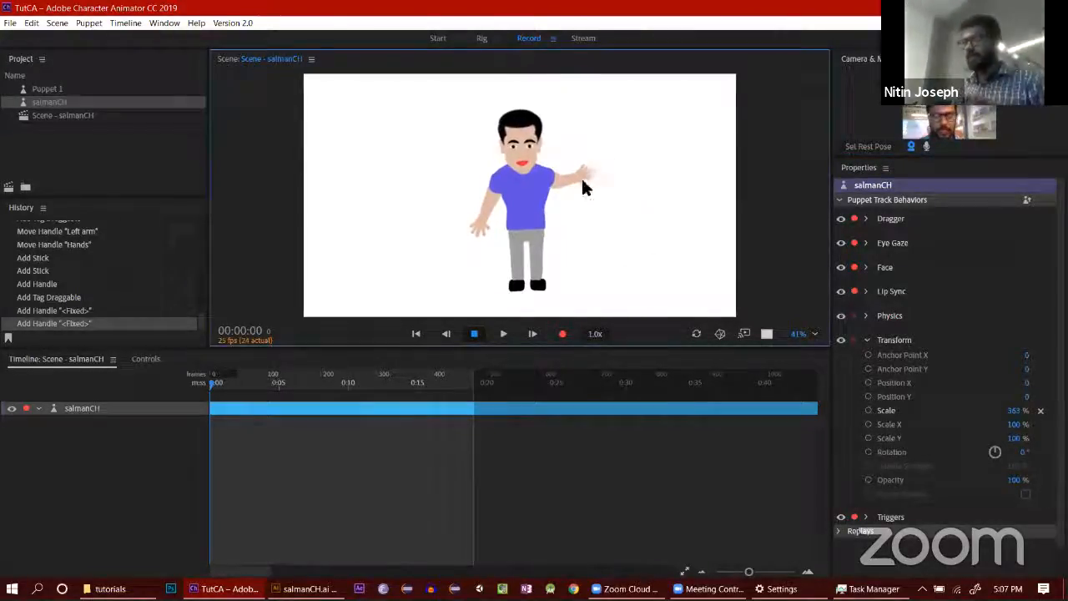
drag(469, 214, 454, 159)
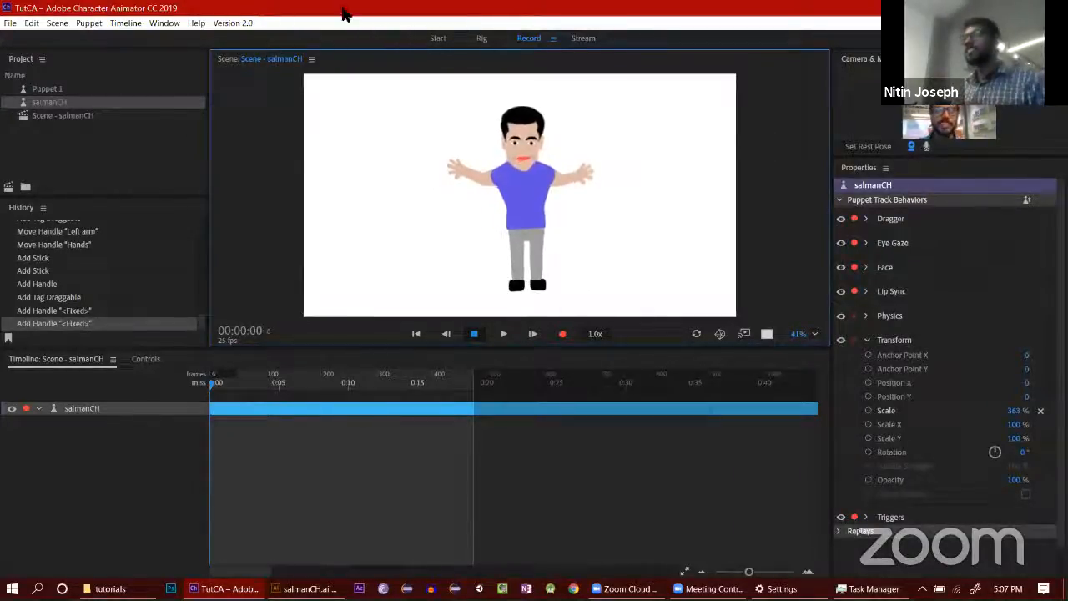
click(482, 39)
scroll(952, 475, down, 2)
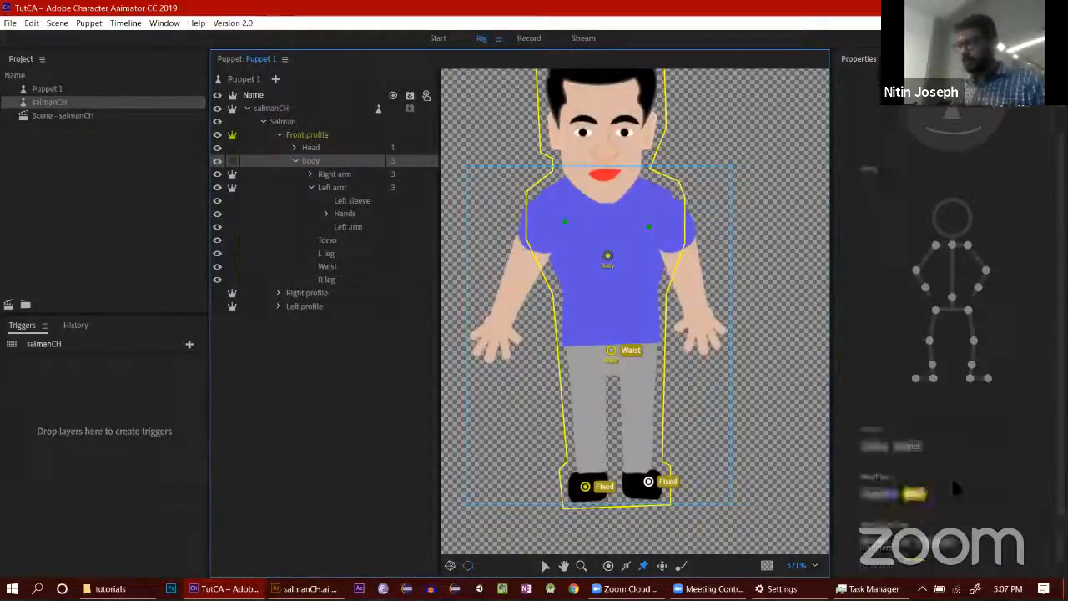
click(294, 161)
click(295, 162)
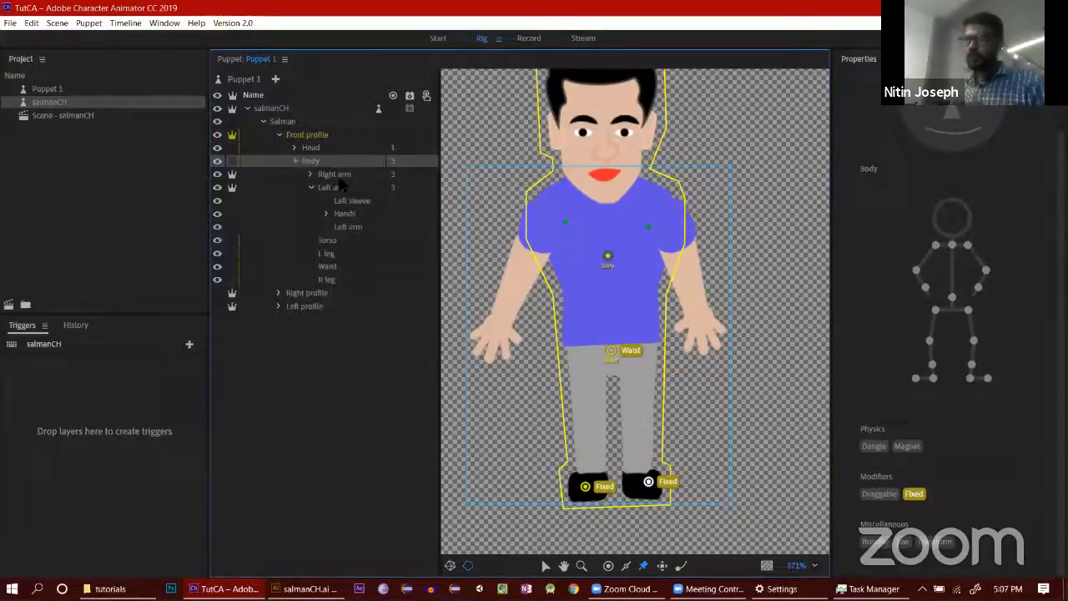
Step: Set the salmanCH puppet's Dragger behavior to Return to rest after a move, and test it by dragging a hand in the Record workspace
click(359, 174)
scroll(1021, 344, down, 4)
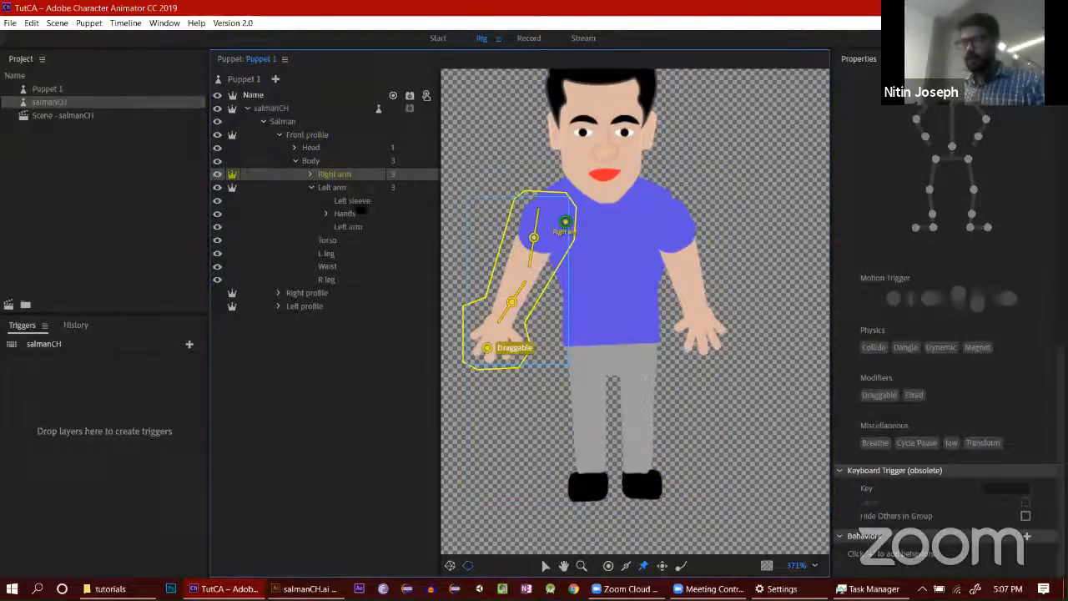
click(311, 188)
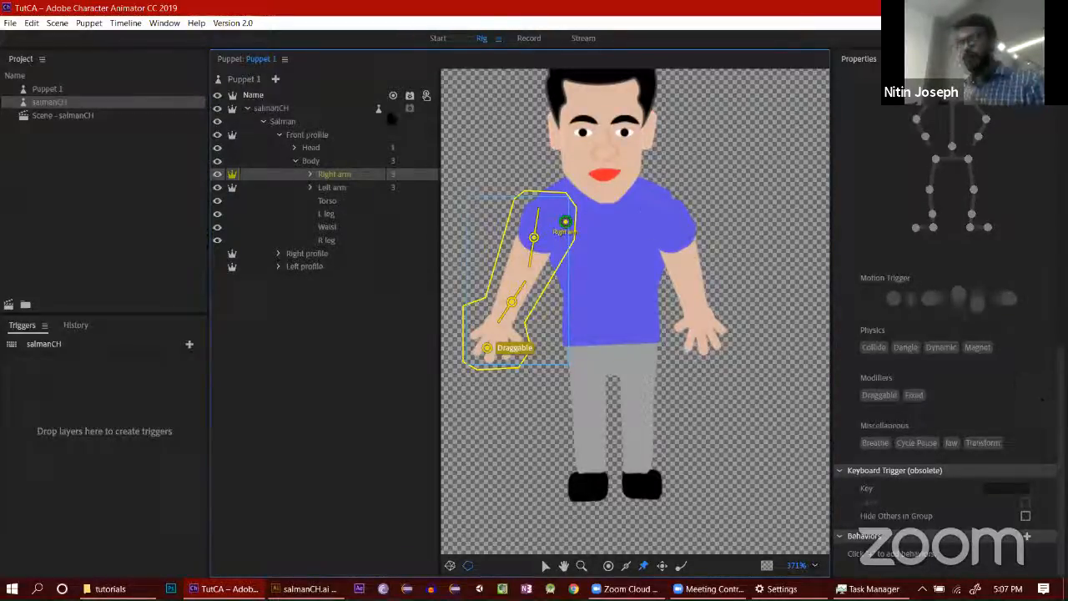
click(310, 109)
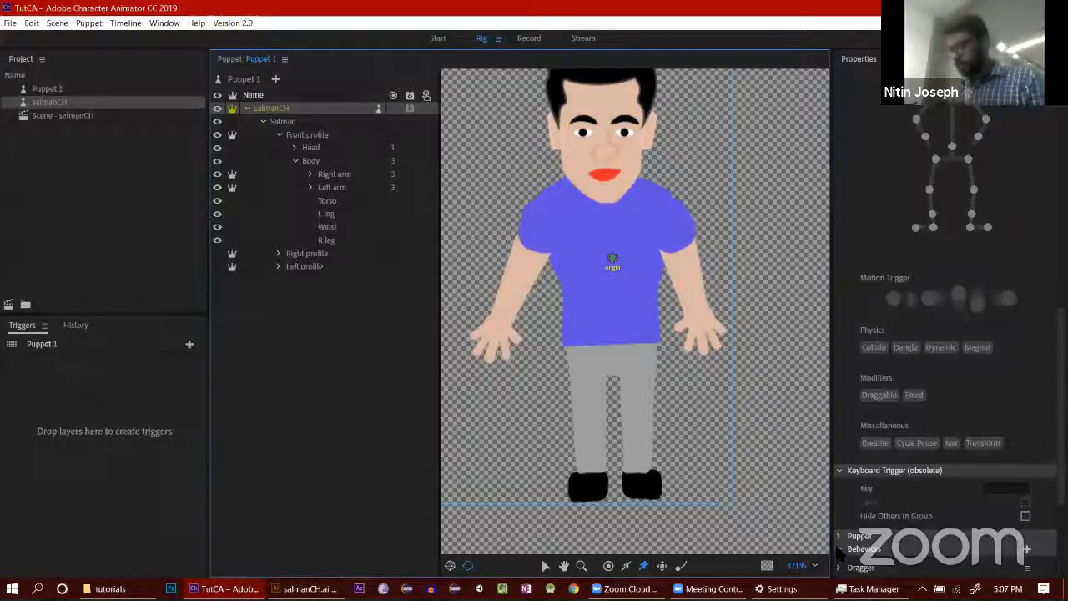
scroll(952, 501, down, 4)
click(849, 384)
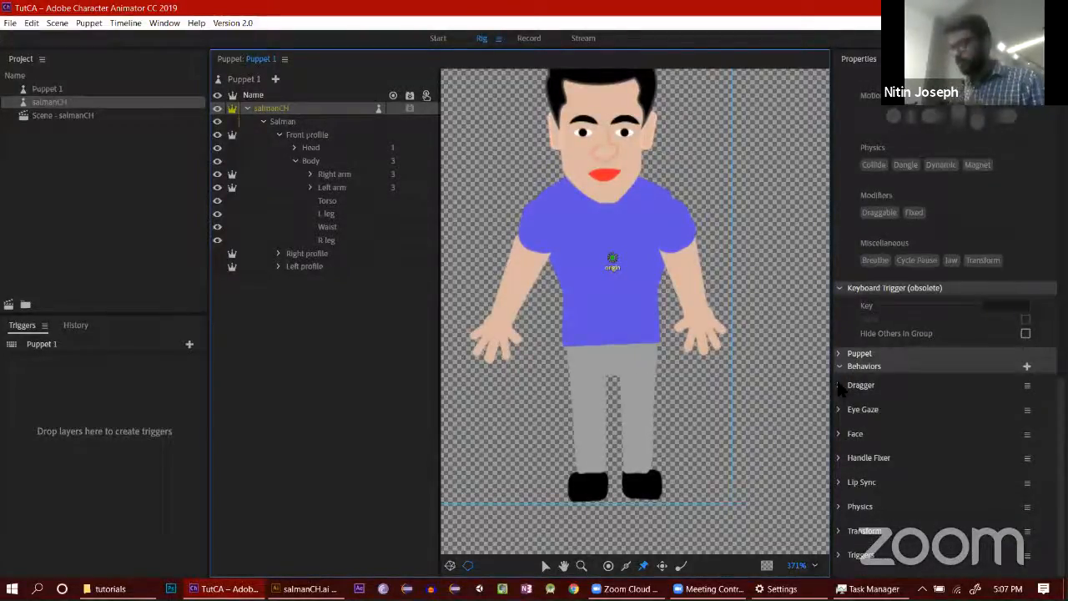
click(1023, 418)
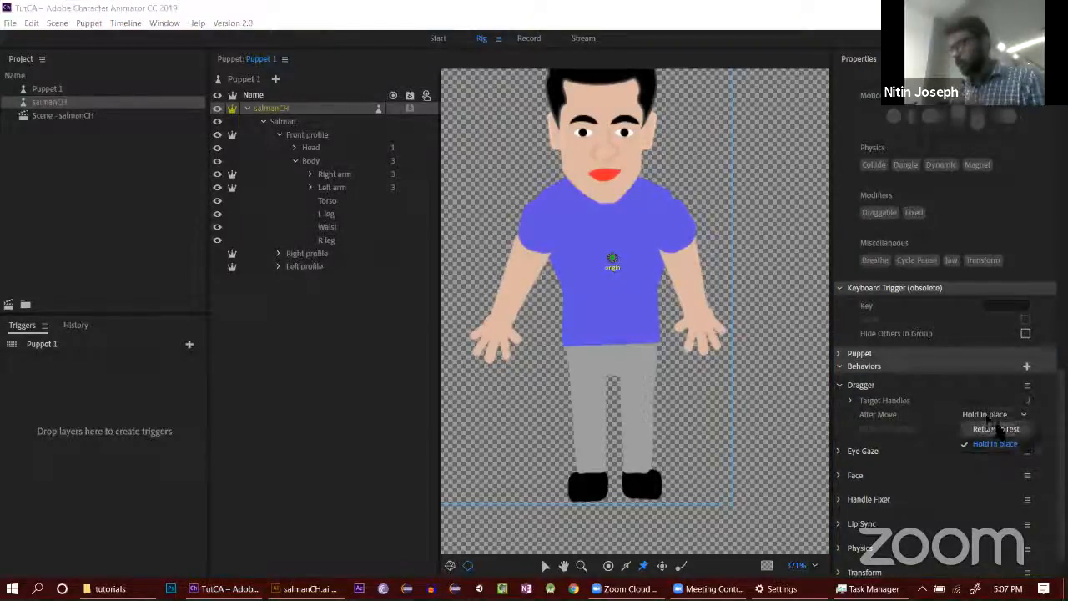
click(996, 429)
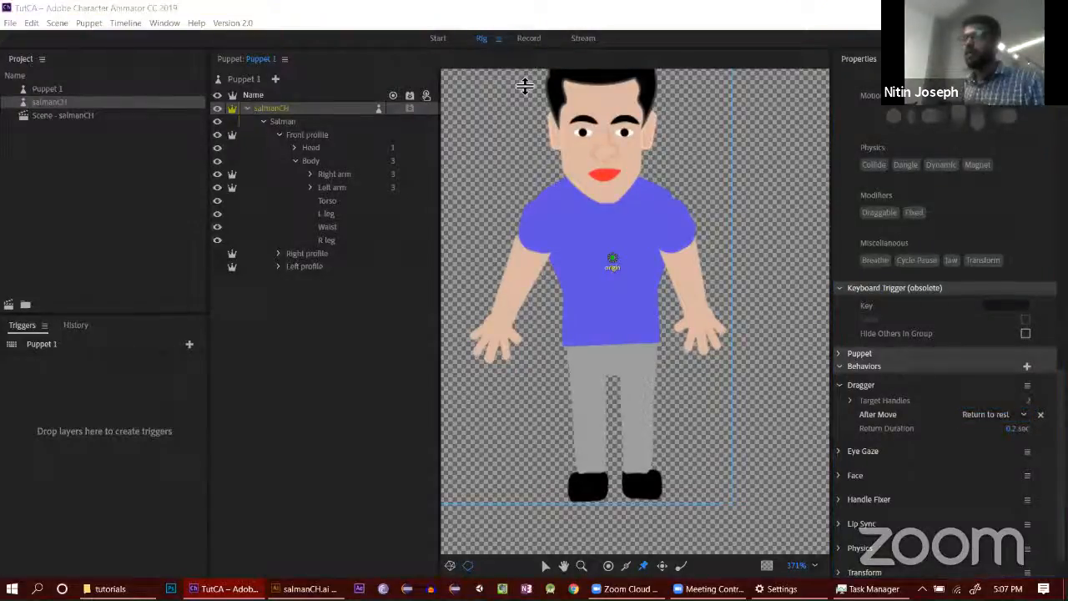
click(530, 39)
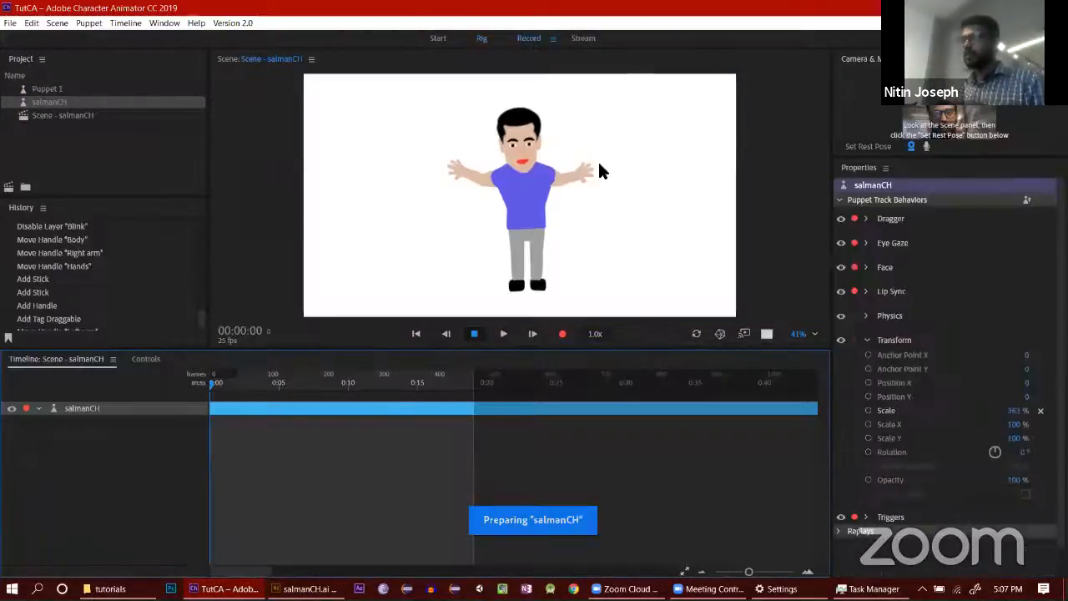
mouse_move(598, 159)
mouse_down()
mouse_move(556, 197)
mouse_move(565, 215)
mouse_move(603, 173)
mouse_move(602, 156)
mouse_up()
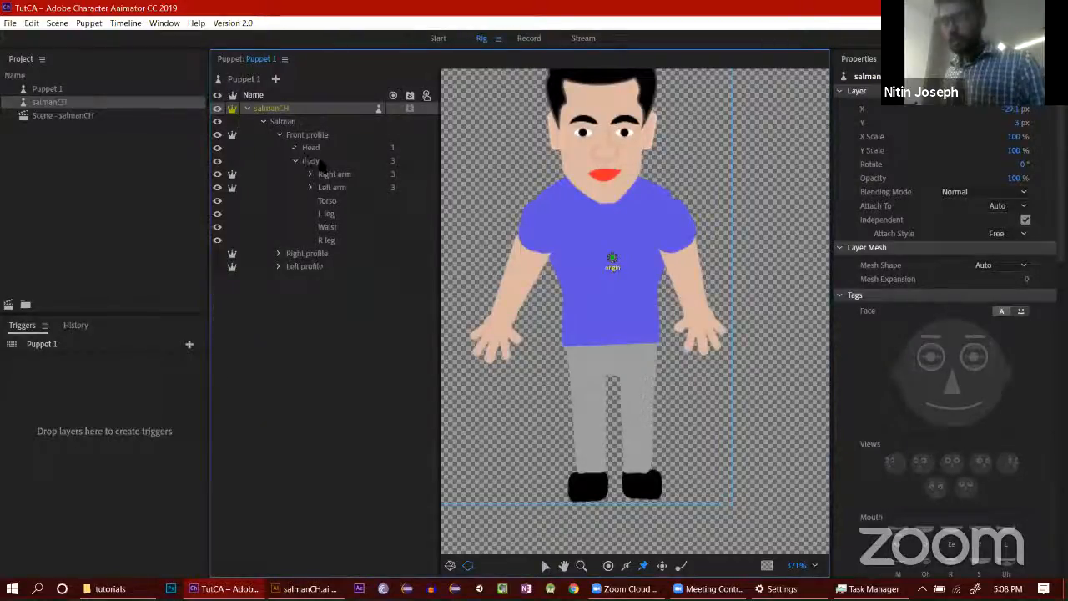
Step: Adjust the Left eyebrow's handle in the front profile's Head group and preview the puppet in the Record workspace
click(294, 147)
click(343, 161)
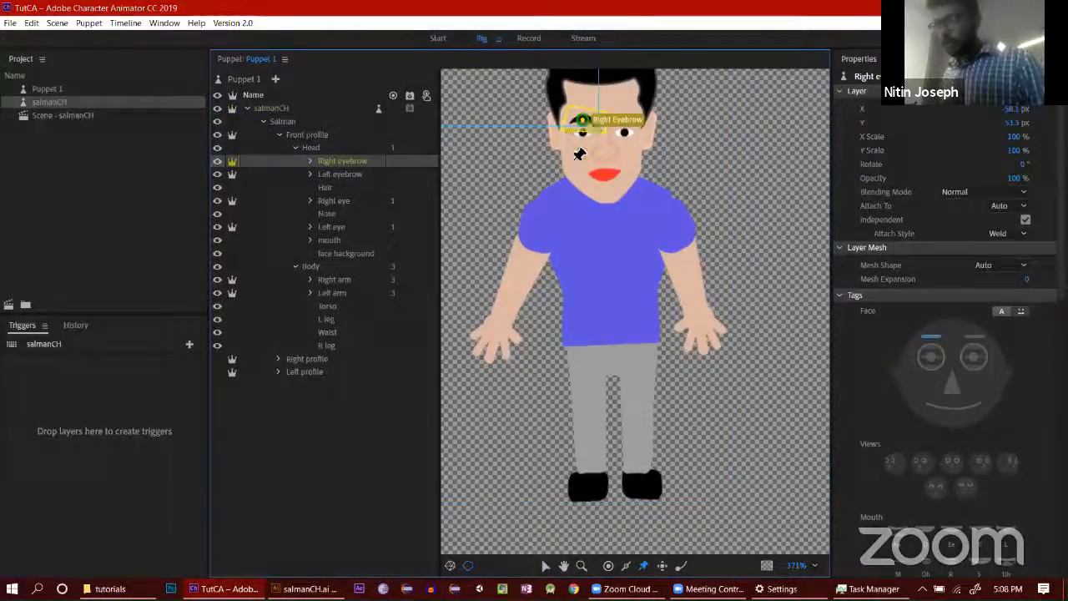
click(342, 174)
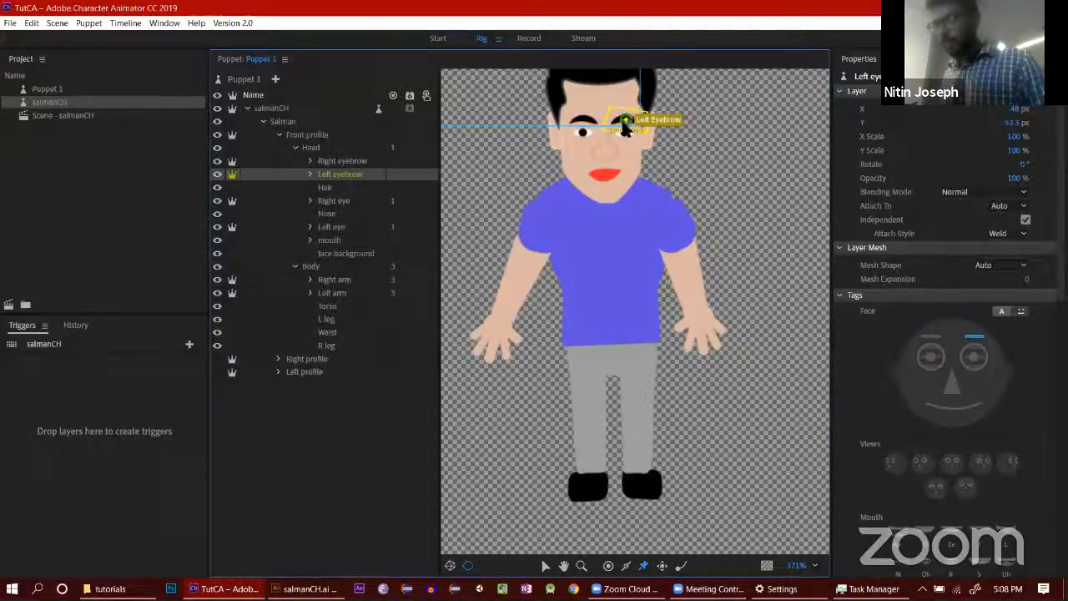
mouse_move(625, 125)
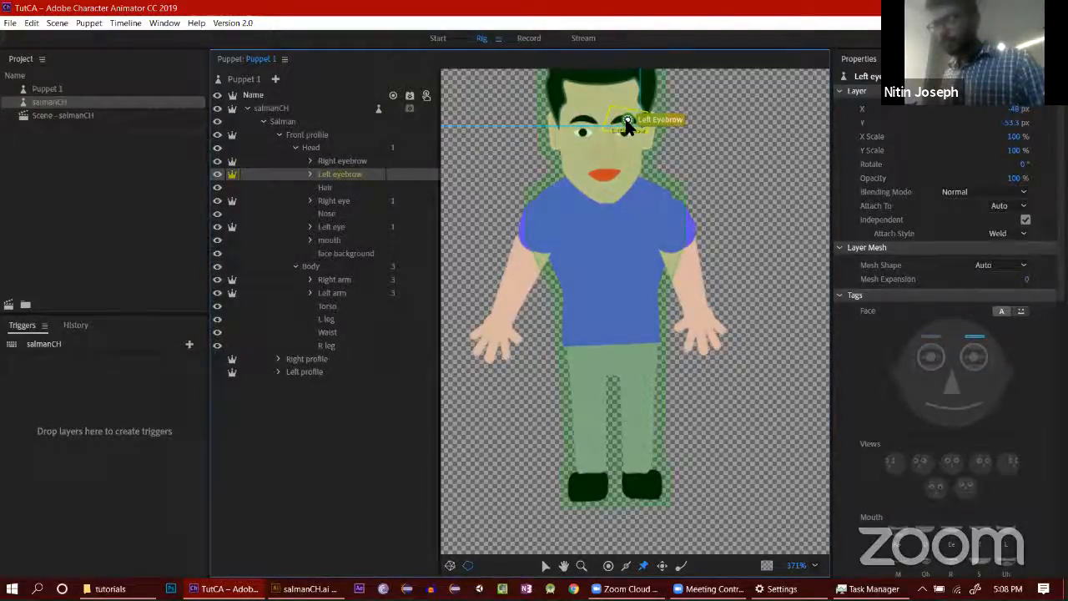
click(344, 161)
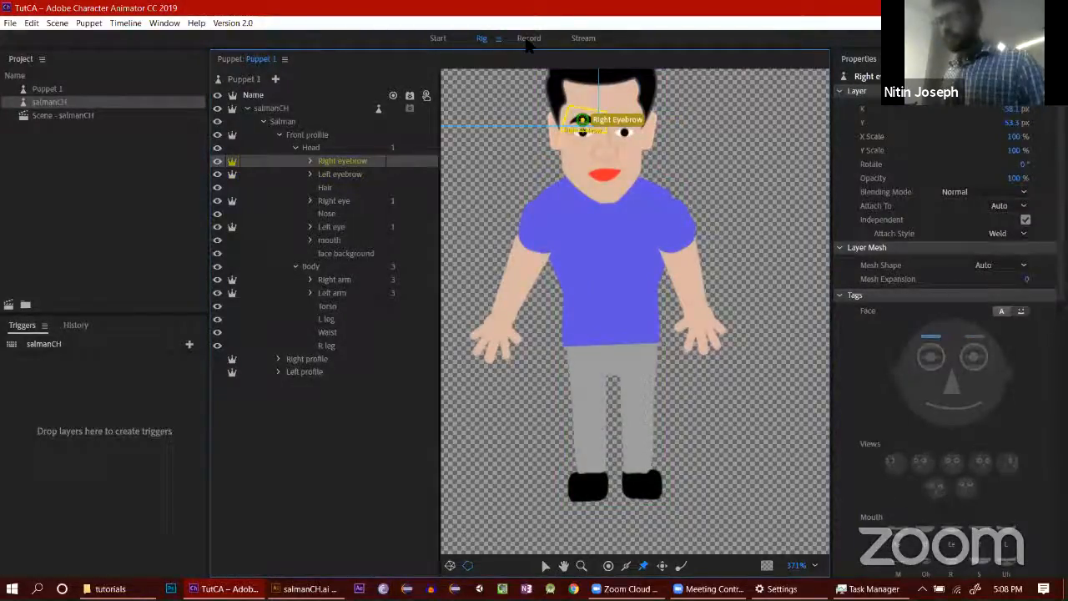
key(alt+shift+3)
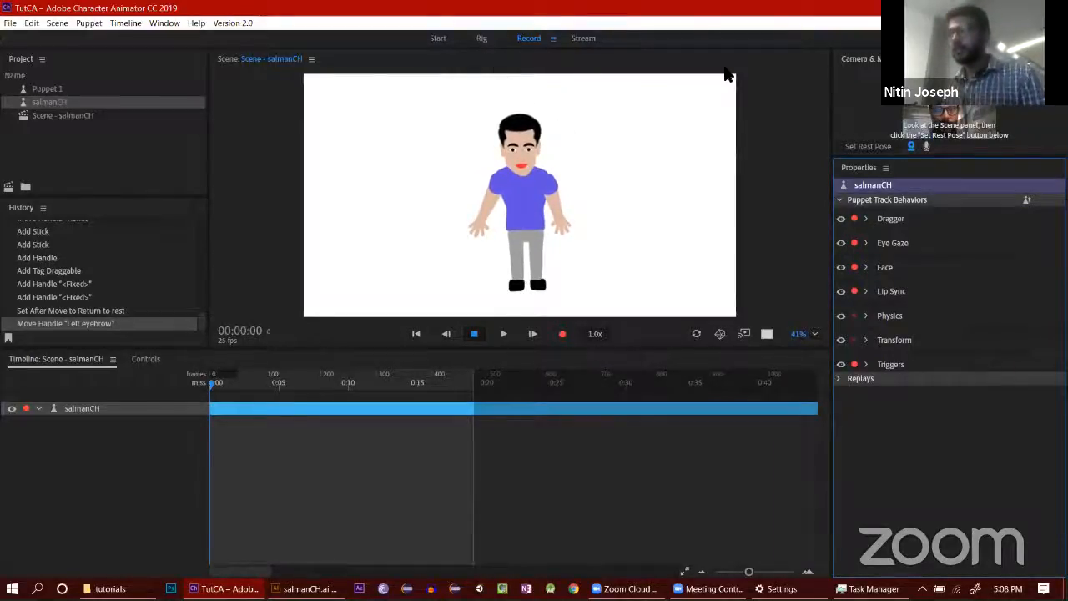
Step: In the Rig workspace, hide the Front profile and show the Right profile with its Head copy and Body copy groups
double_click(384, 173)
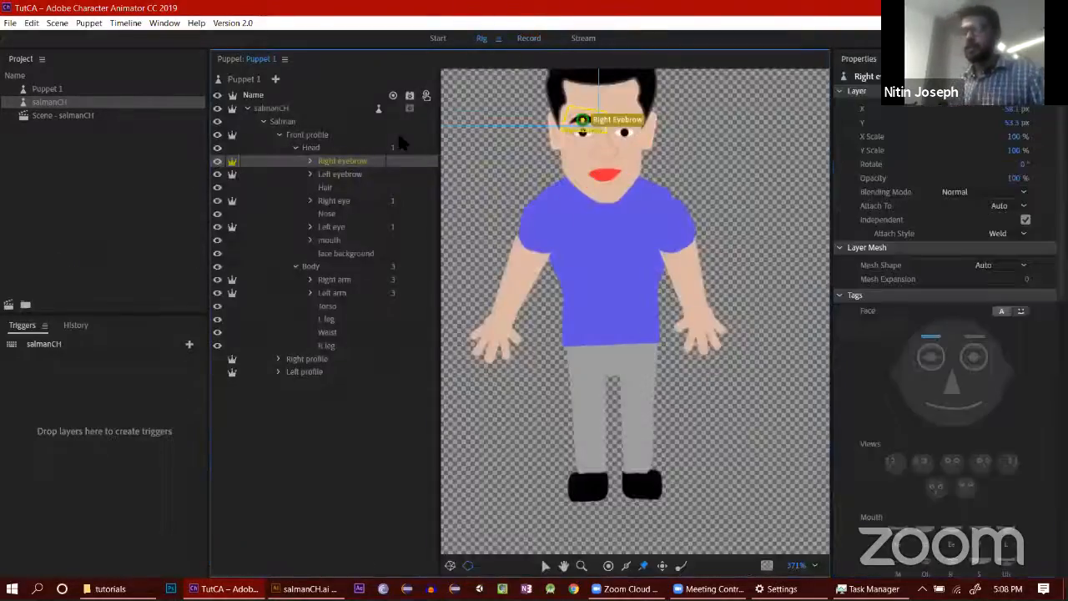
click(294, 148)
click(294, 160)
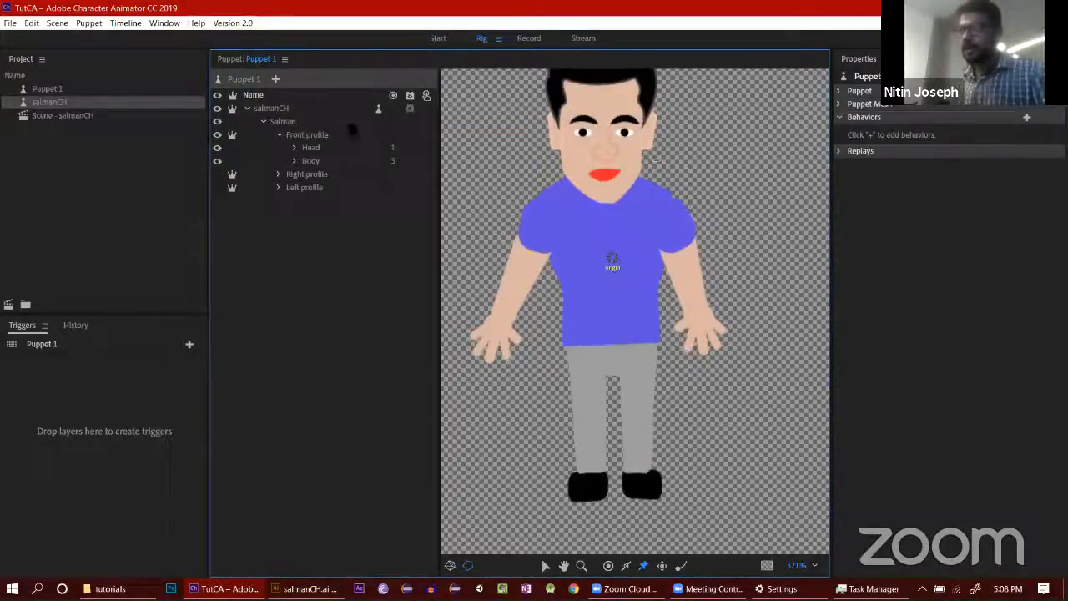
click(217, 135)
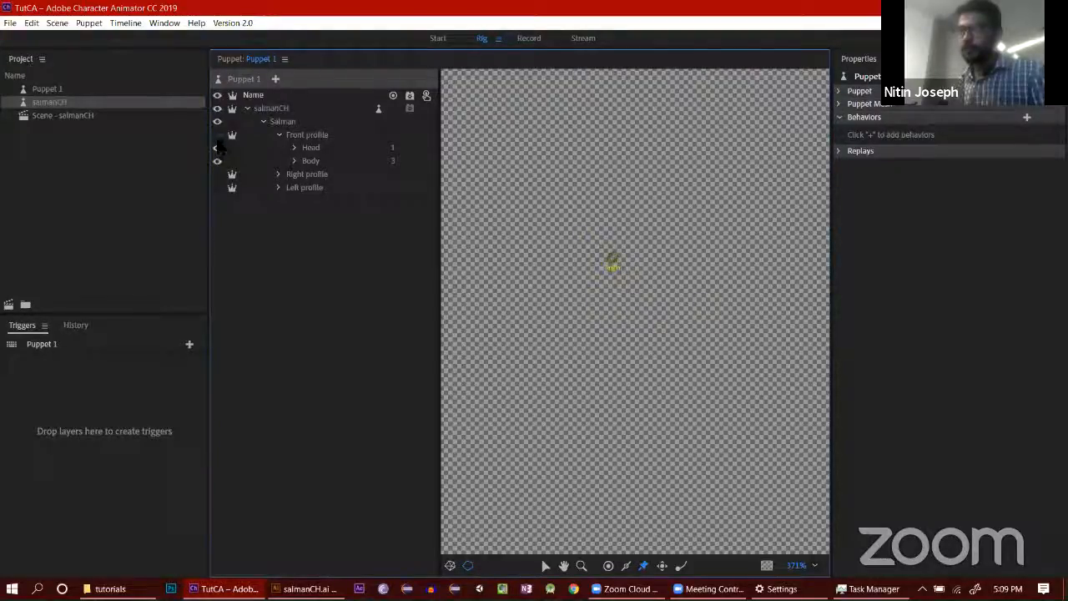
click(278, 135)
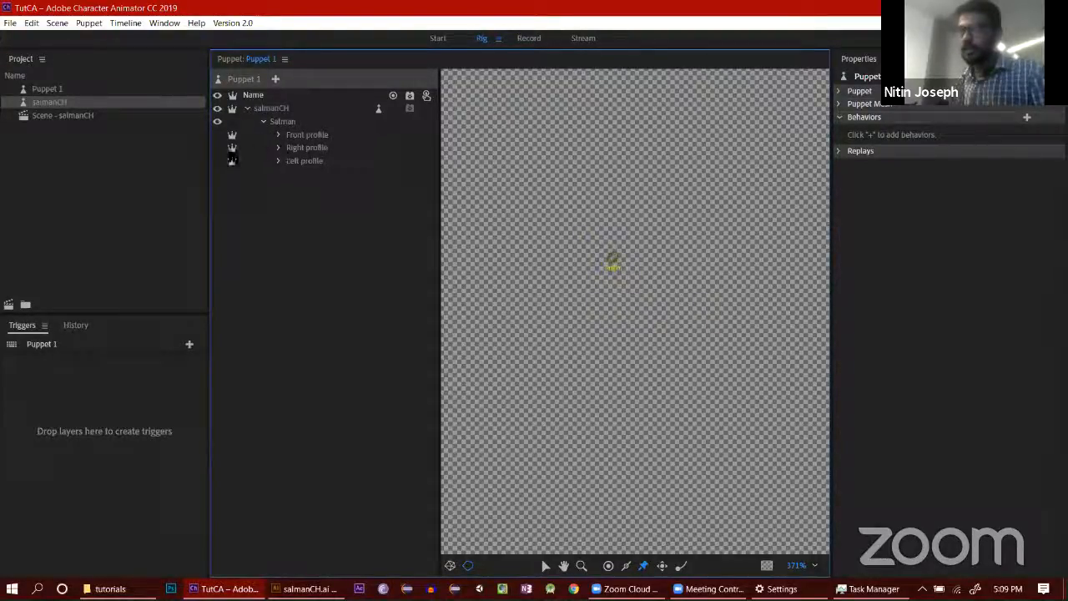
click(217, 148)
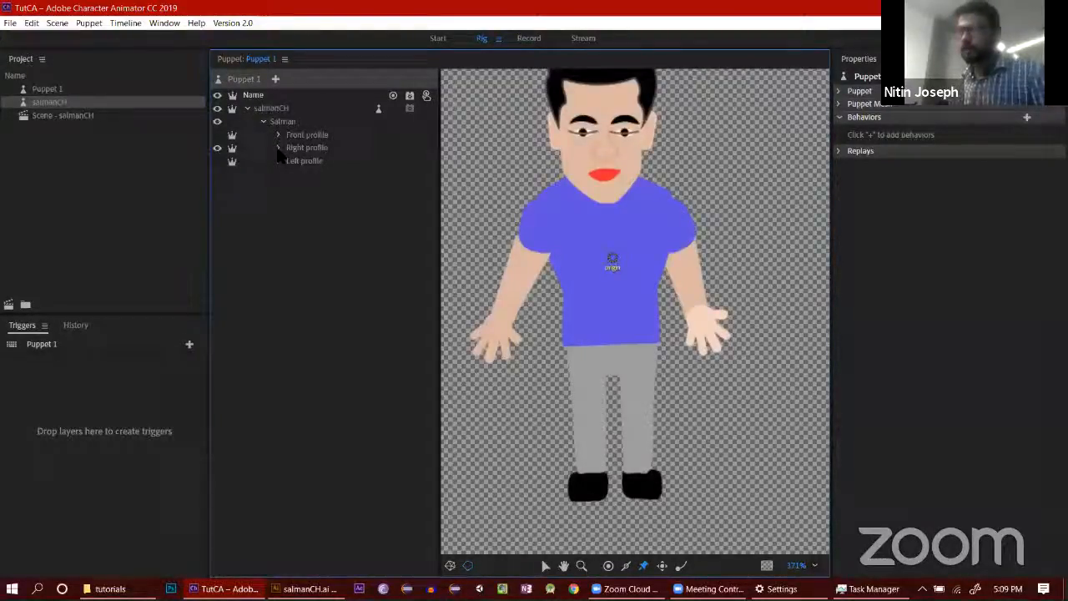
click(279, 147)
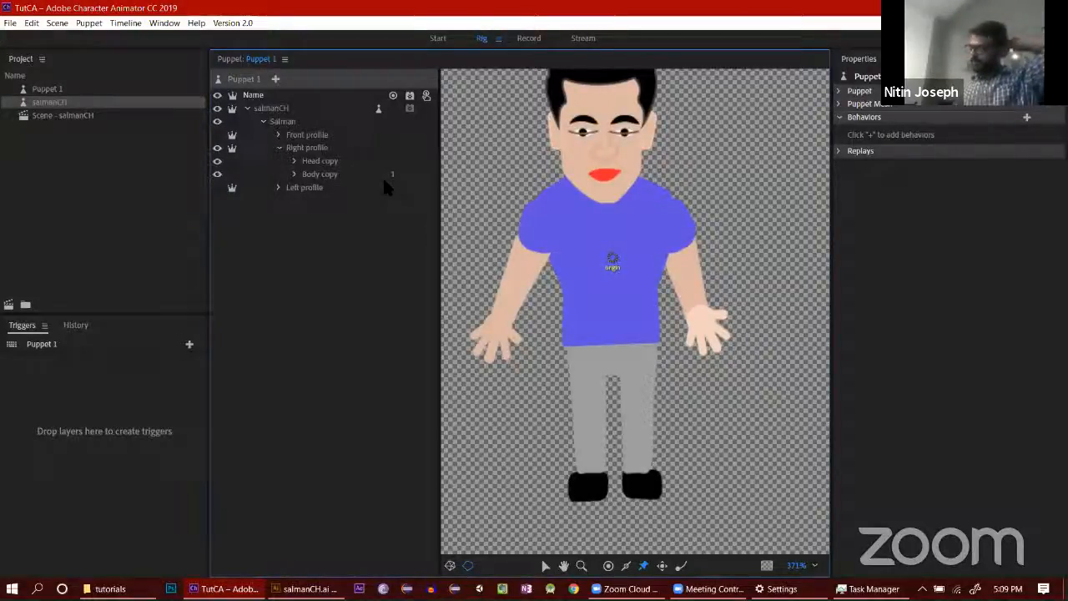
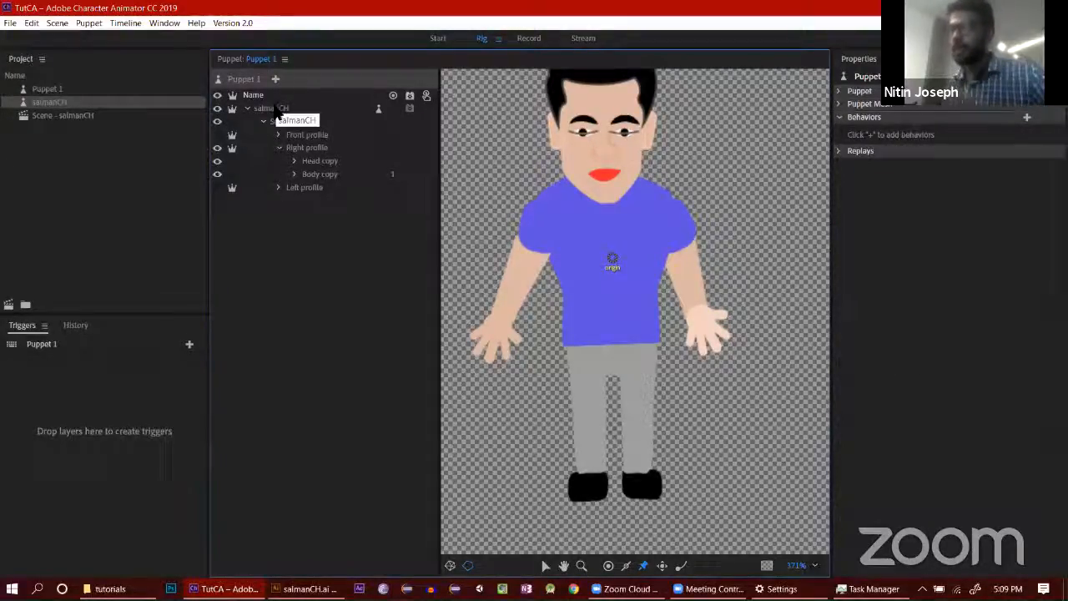
Step: Expand the front profile's arm and Hands groups, and switch visibility from the Right profile back to the Front profile
click(362, 108)
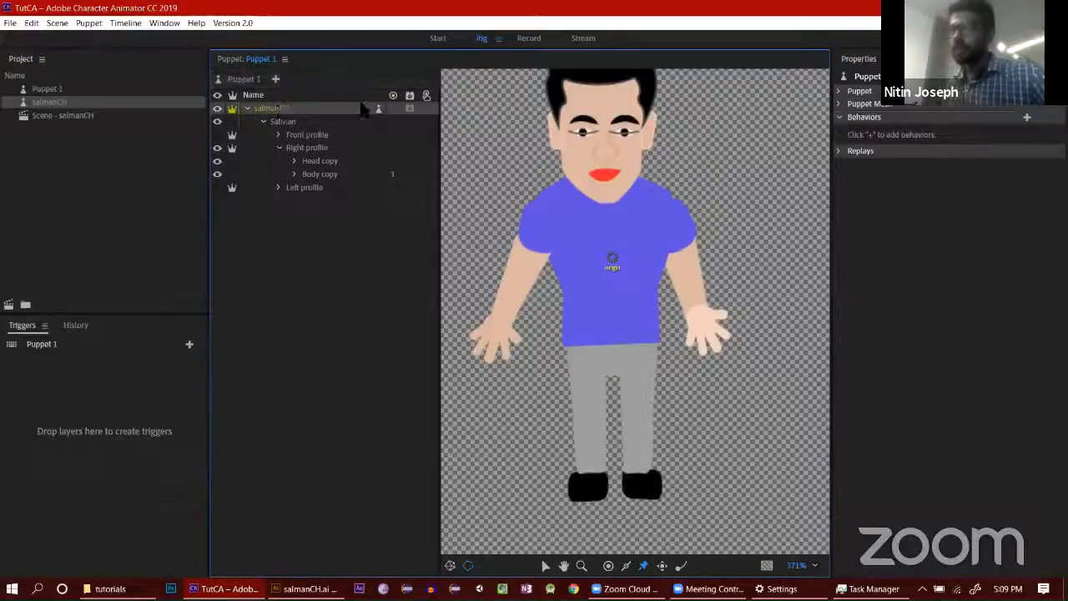
click(408, 113)
click(279, 148)
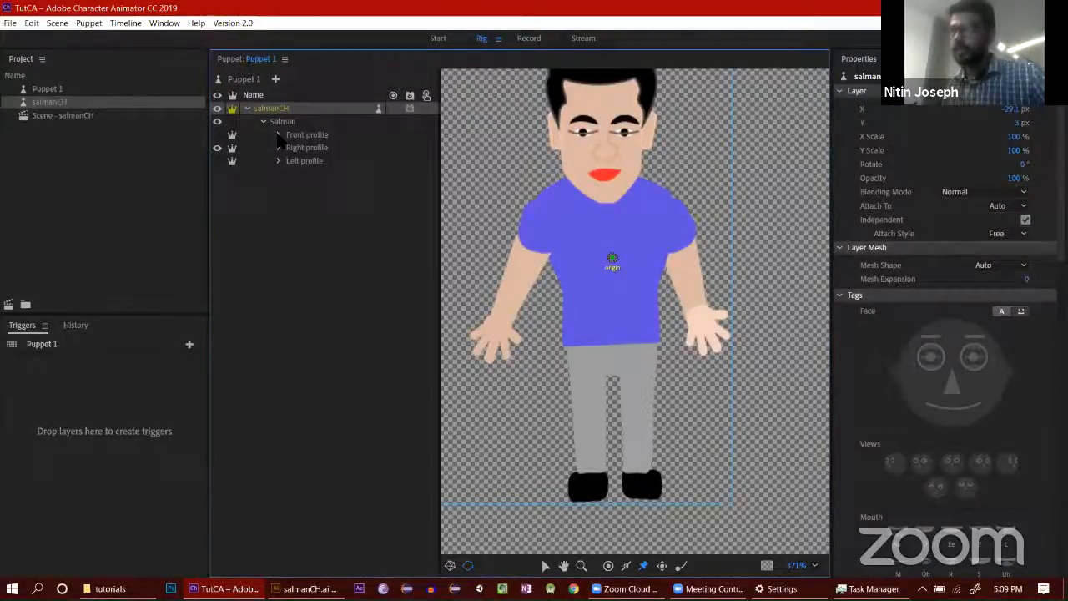
click(279, 134)
click(293, 160)
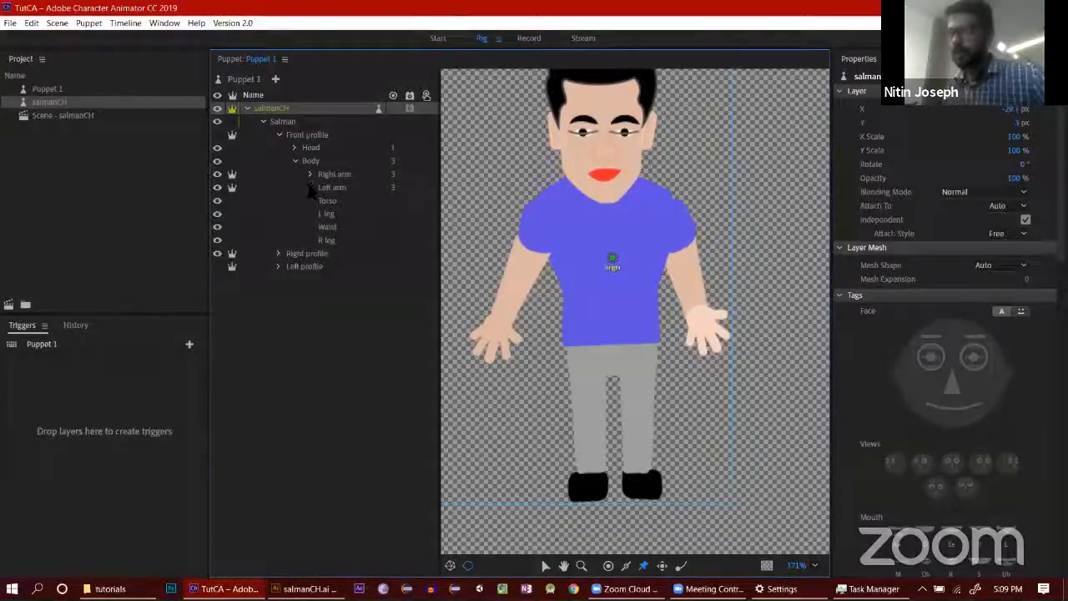
click(309, 187)
click(310, 174)
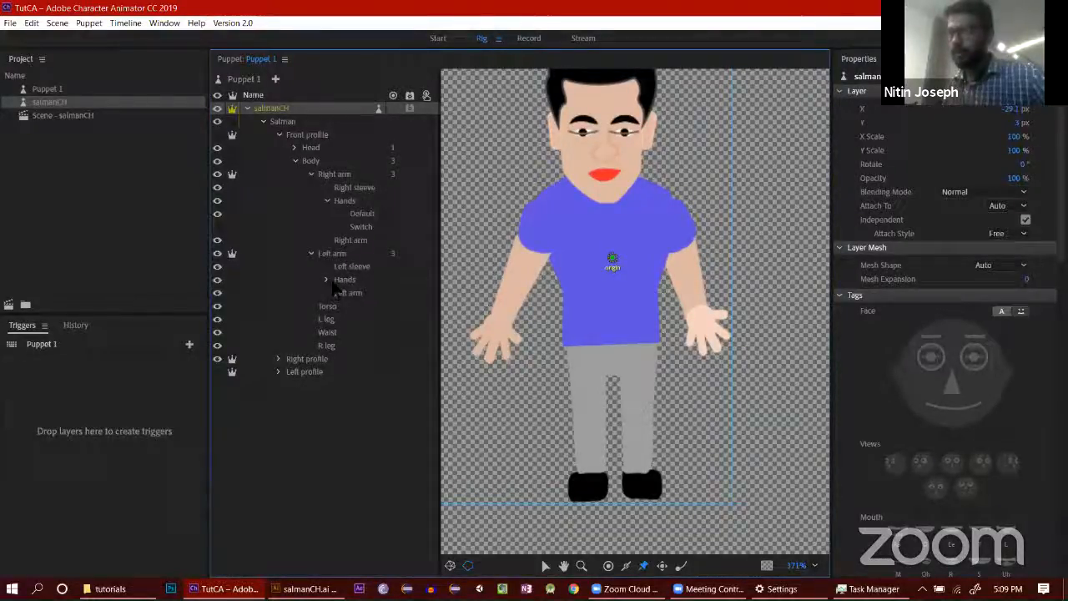
click(327, 280)
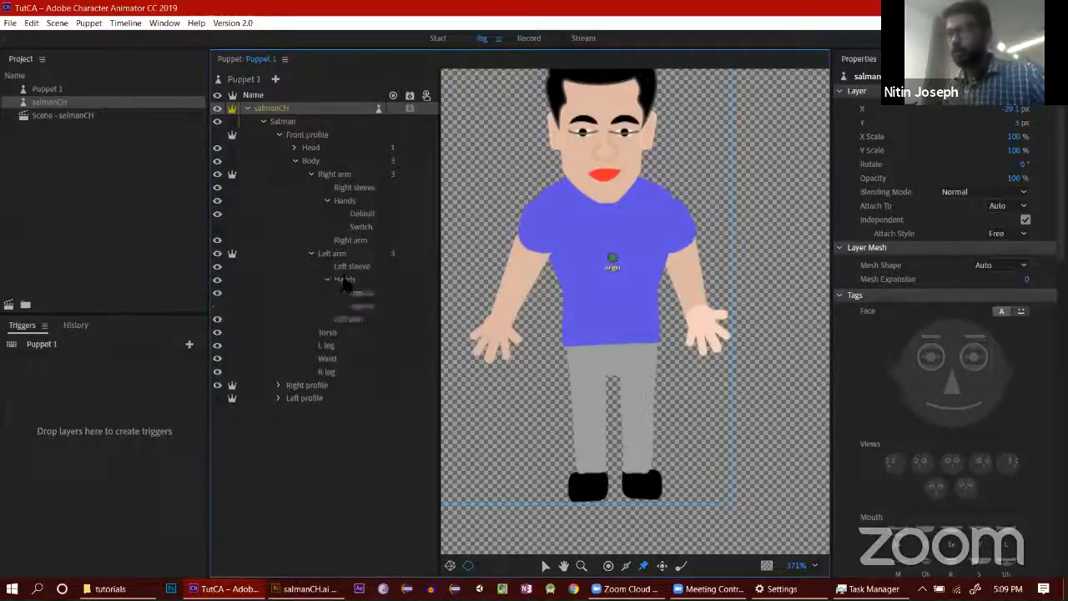
click(361, 306)
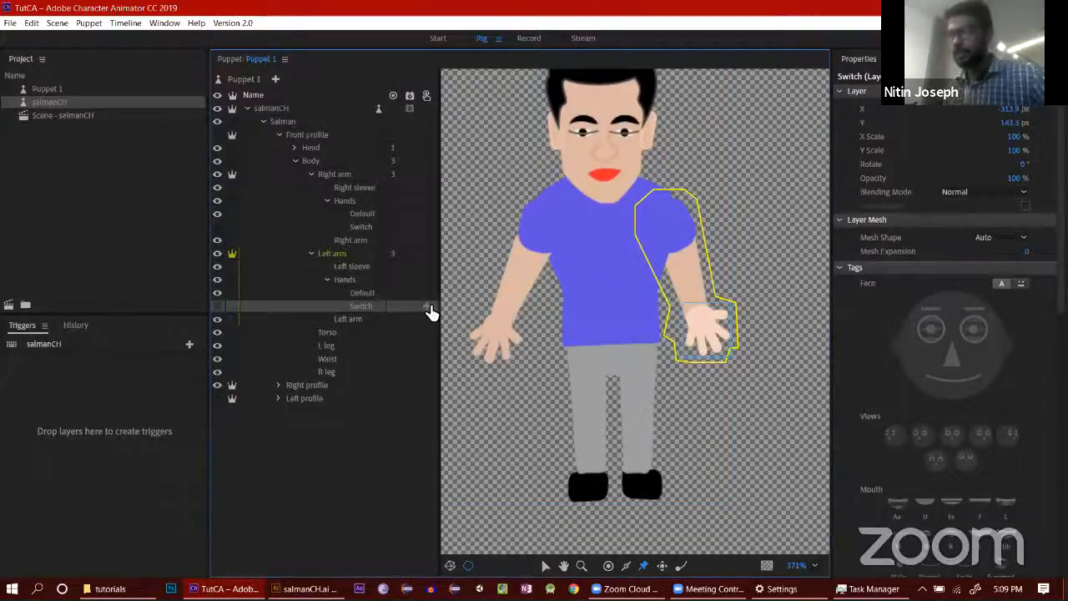
drag(431, 310, 349, 300)
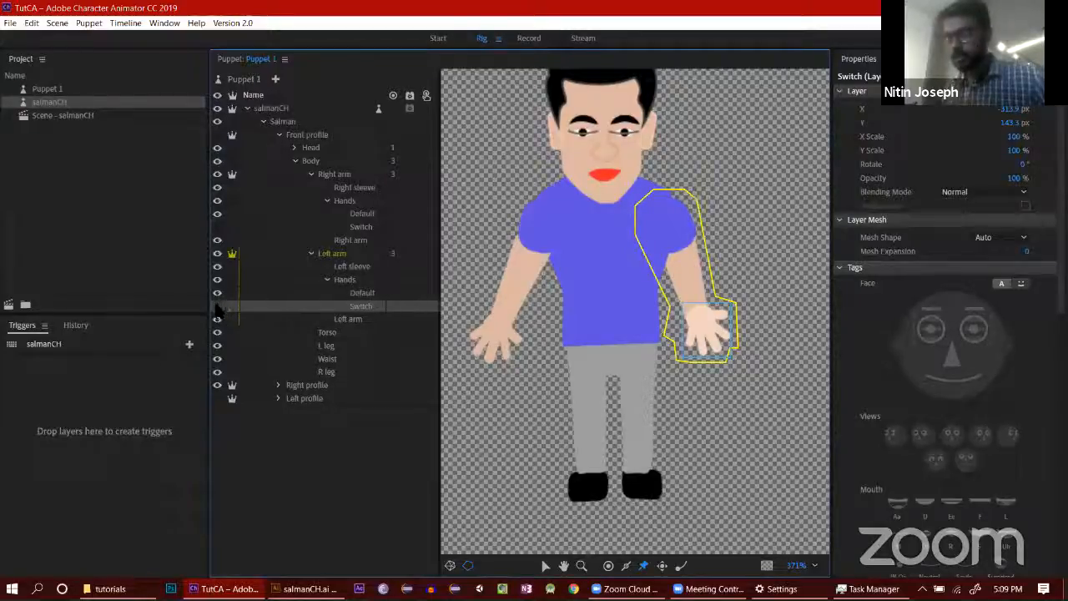
click(217, 386)
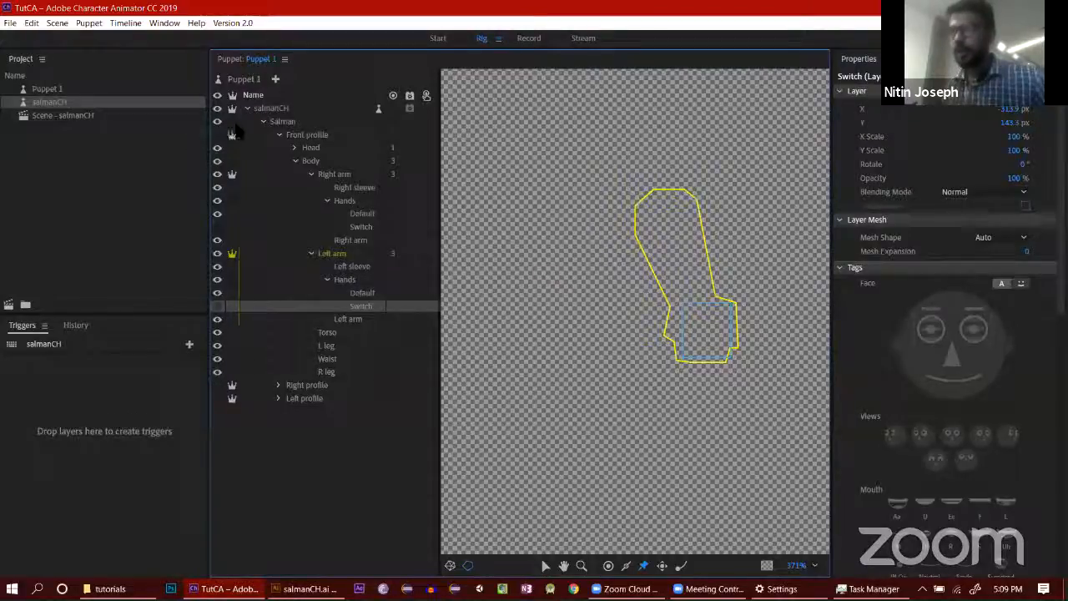
click(217, 135)
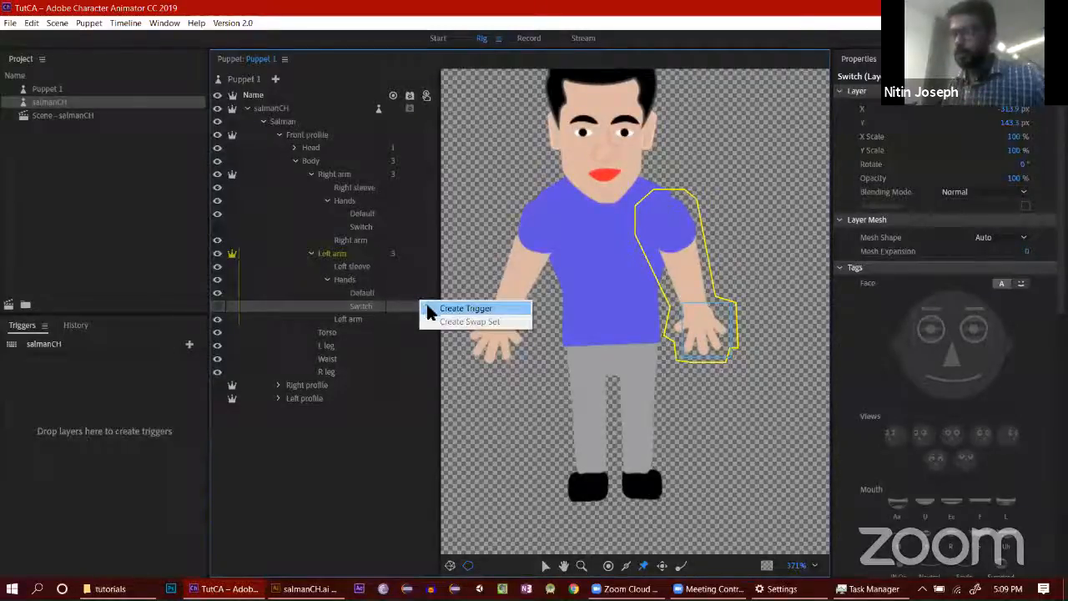
Step: Create a trigger on key 1 for the left hand's Switch layer and enable Hide Others in Group for it
drag(426, 312, 15, 369)
click(12, 362)
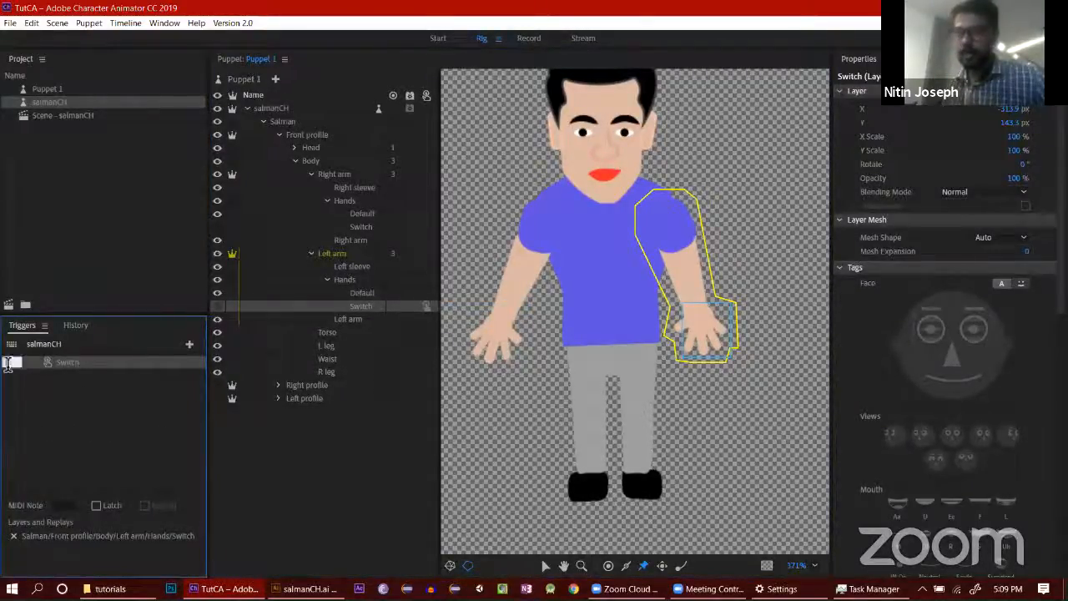
click(92, 417)
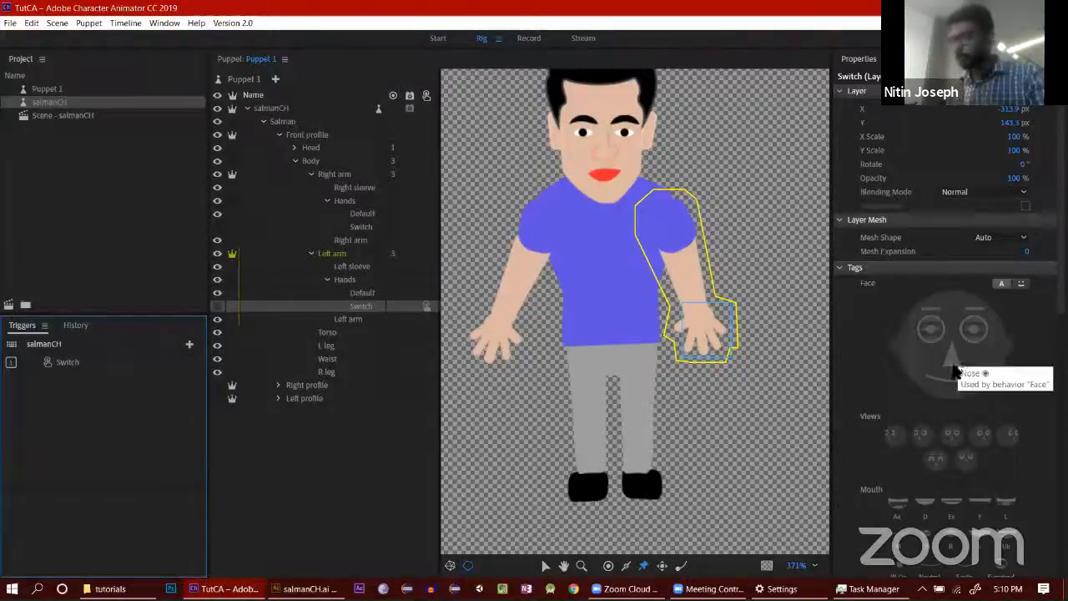
scroll(958, 380, down, 5)
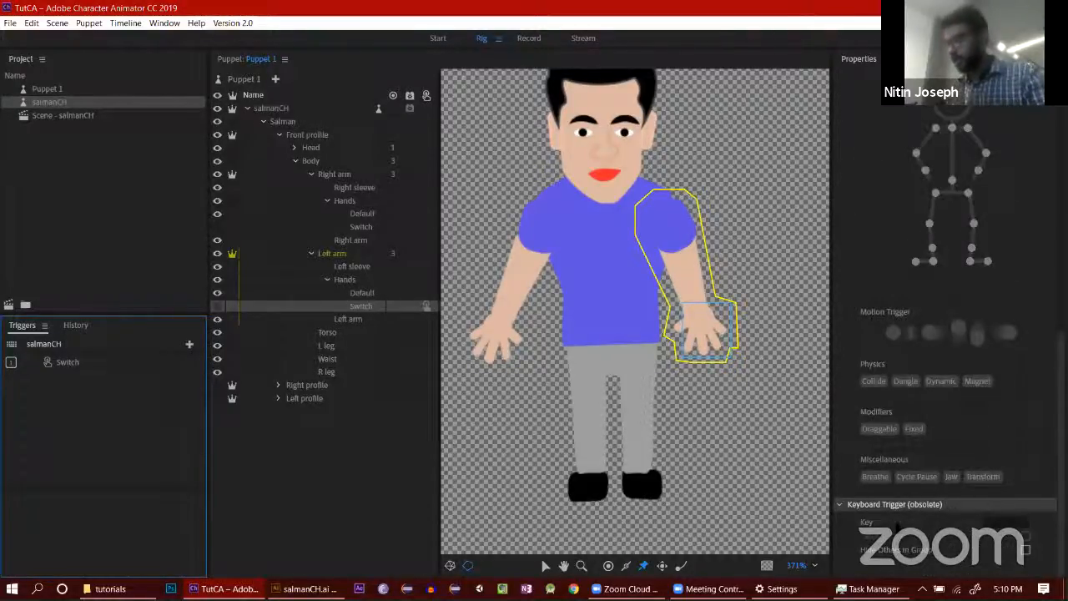
click(1027, 561)
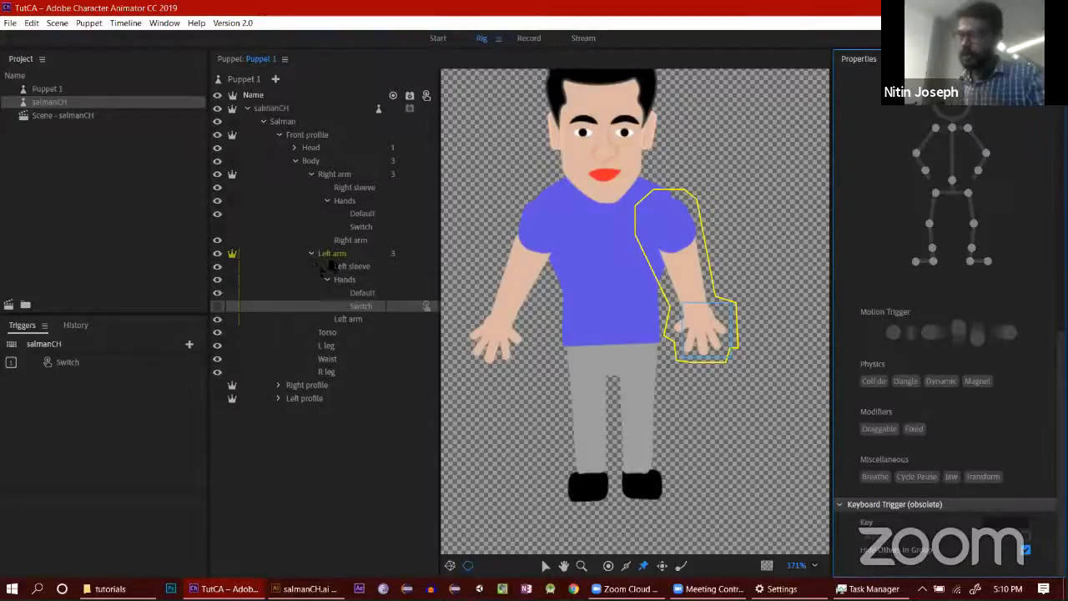
Step: Create a trigger on key 2 for the right hand's Switch layer and enable Hide Others in Group for it
click(363, 228)
right_click(429, 233)
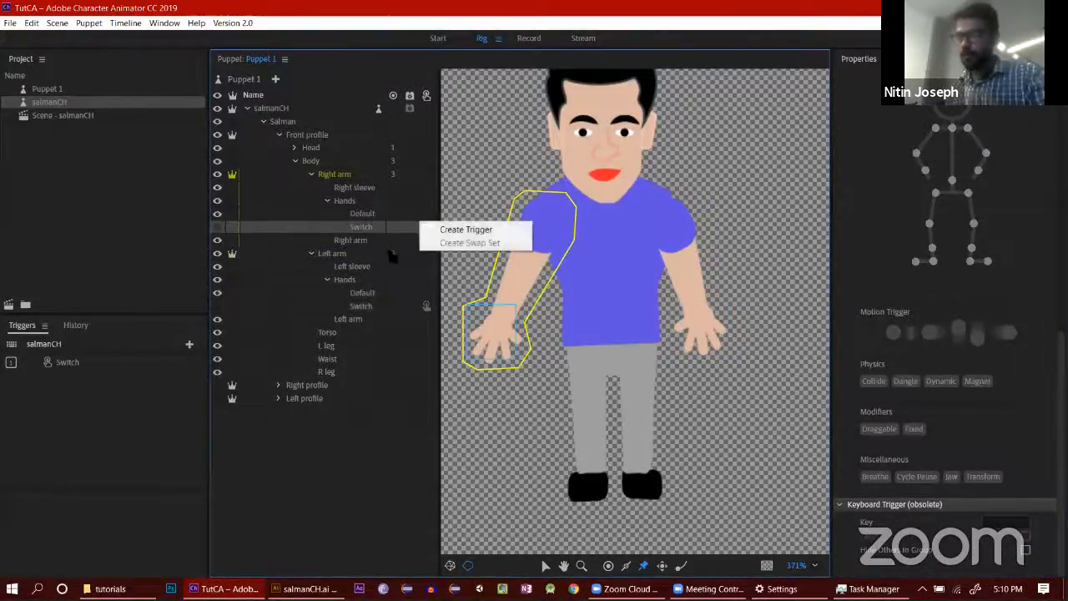
click(445, 234)
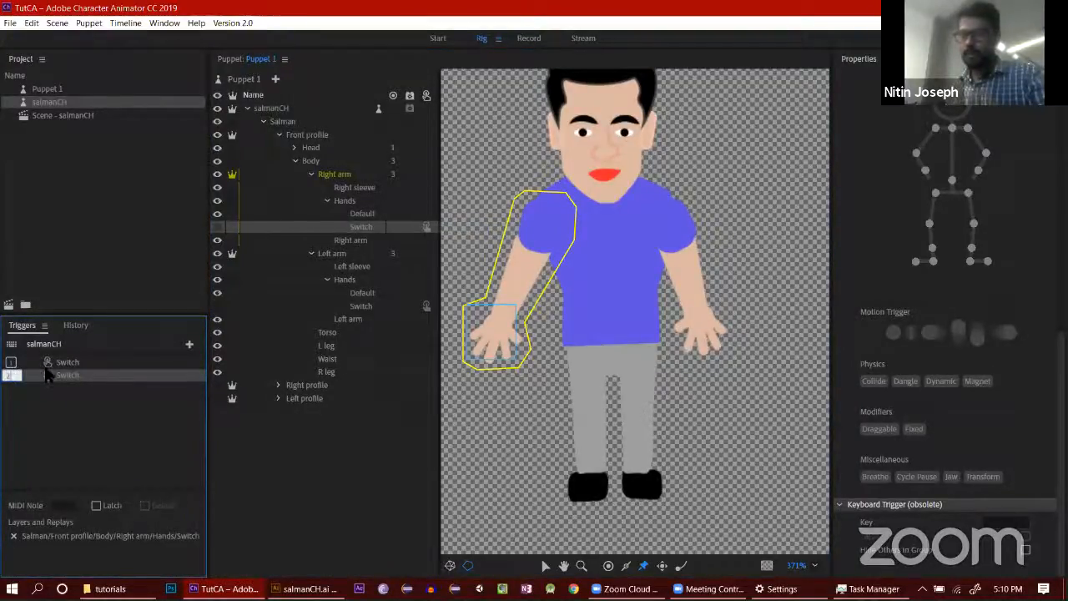
click(97, 440)
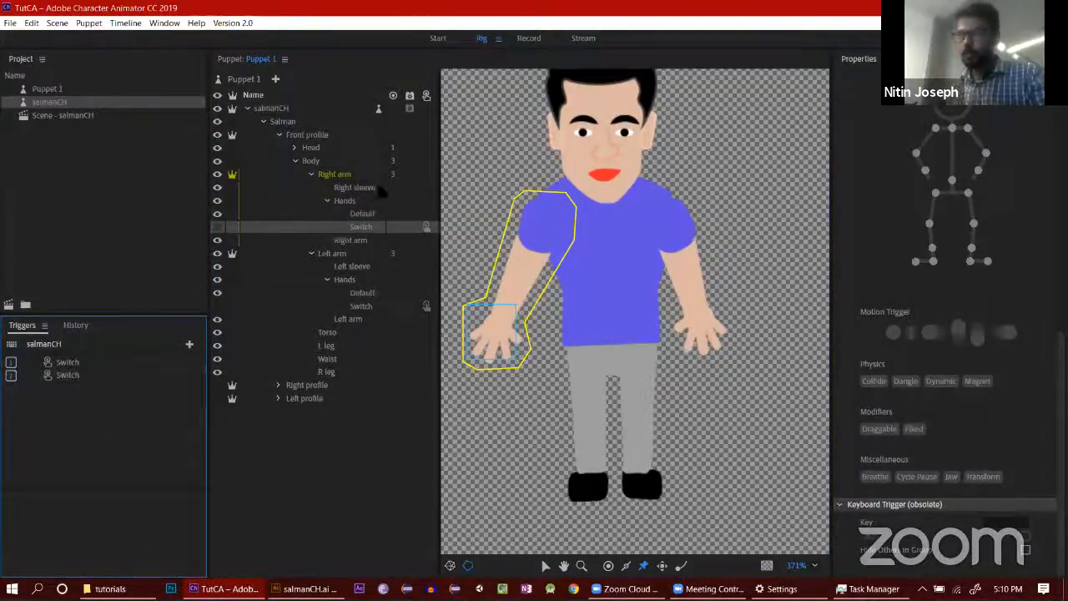
click(1026, 550)
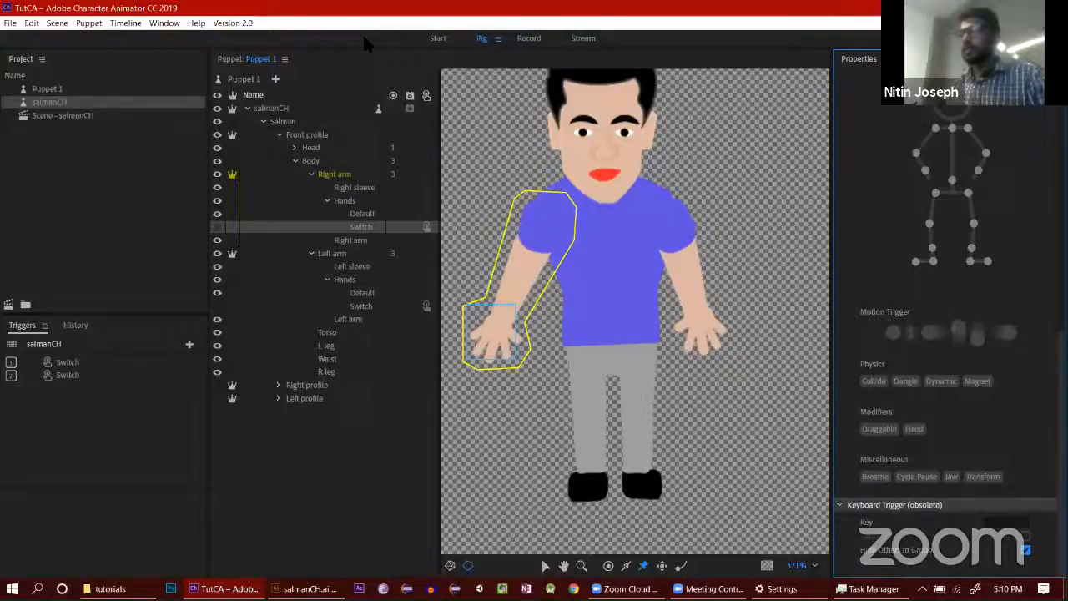
Step: Preview the puppet in the Record workspace, setting the rest pose and pulling both hands upward to test the arms
click(529, 38)
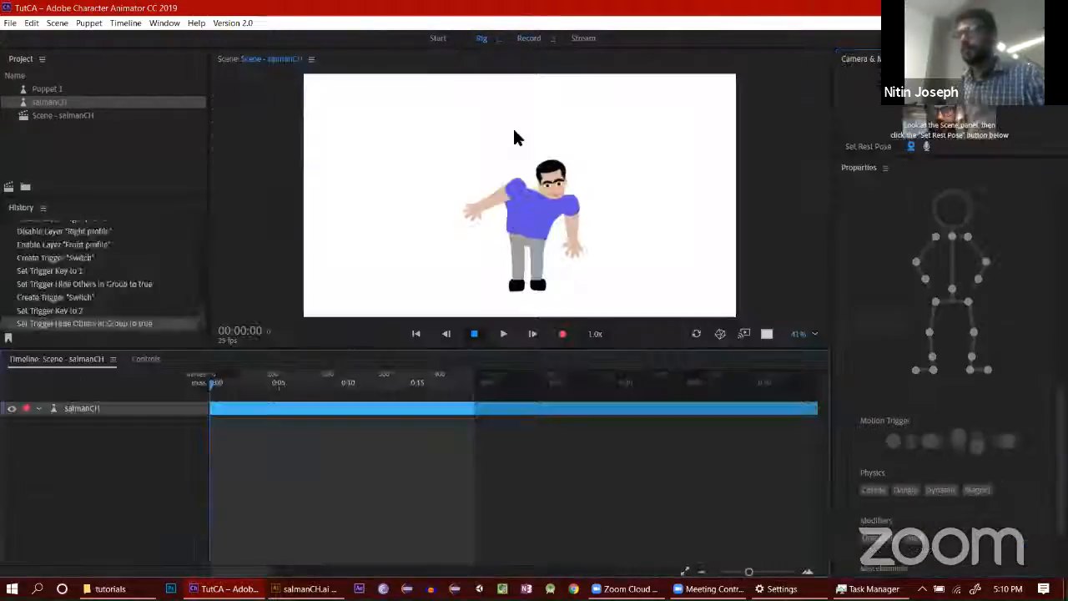
click(869, 146)
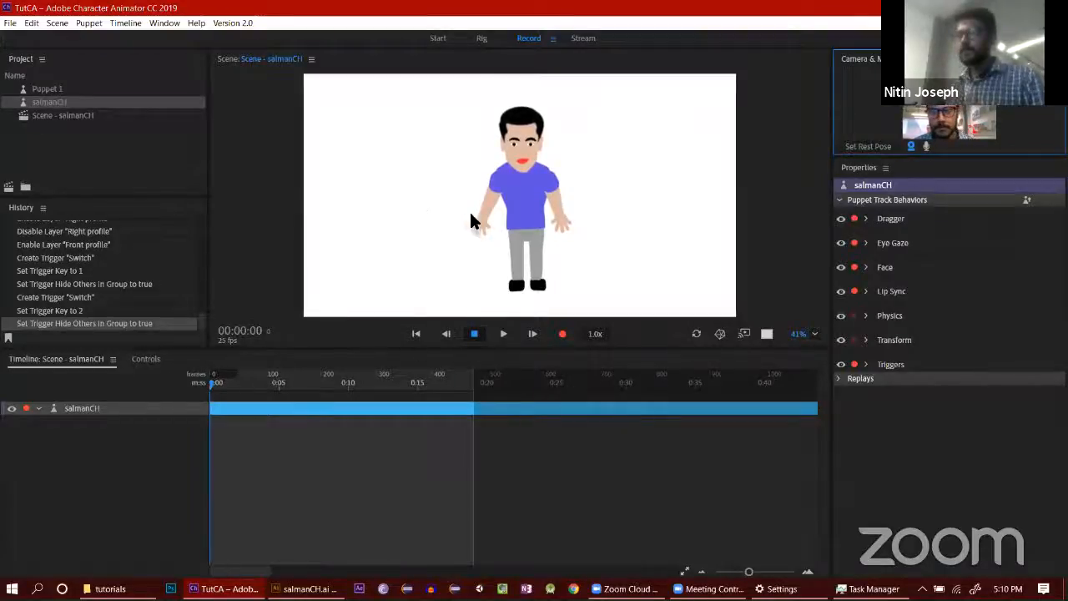
drag(471, 221, 458, 157)
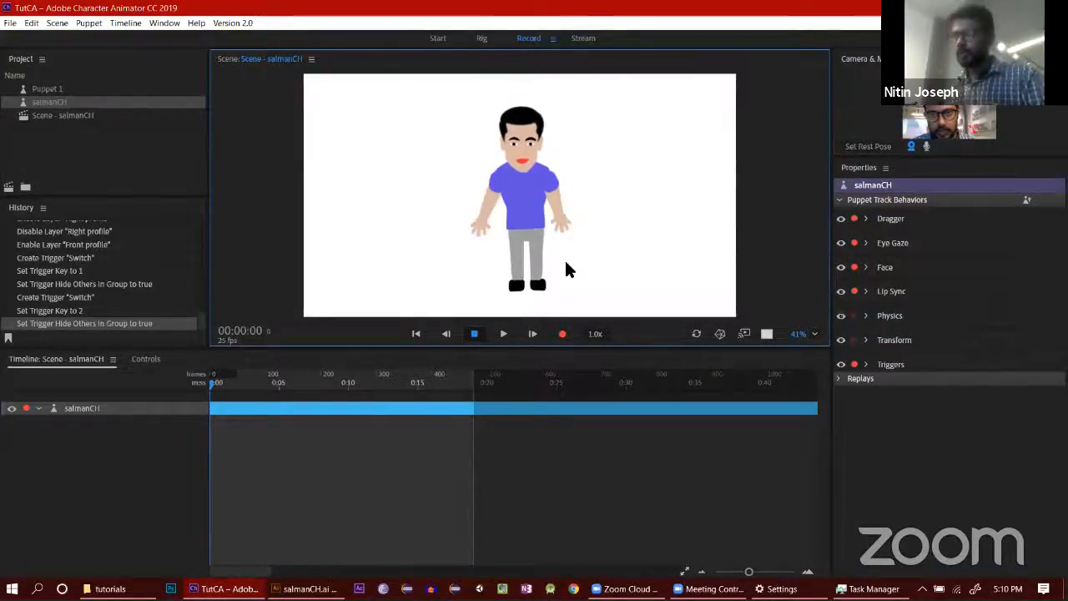
drag(557, 227, 593, 159)
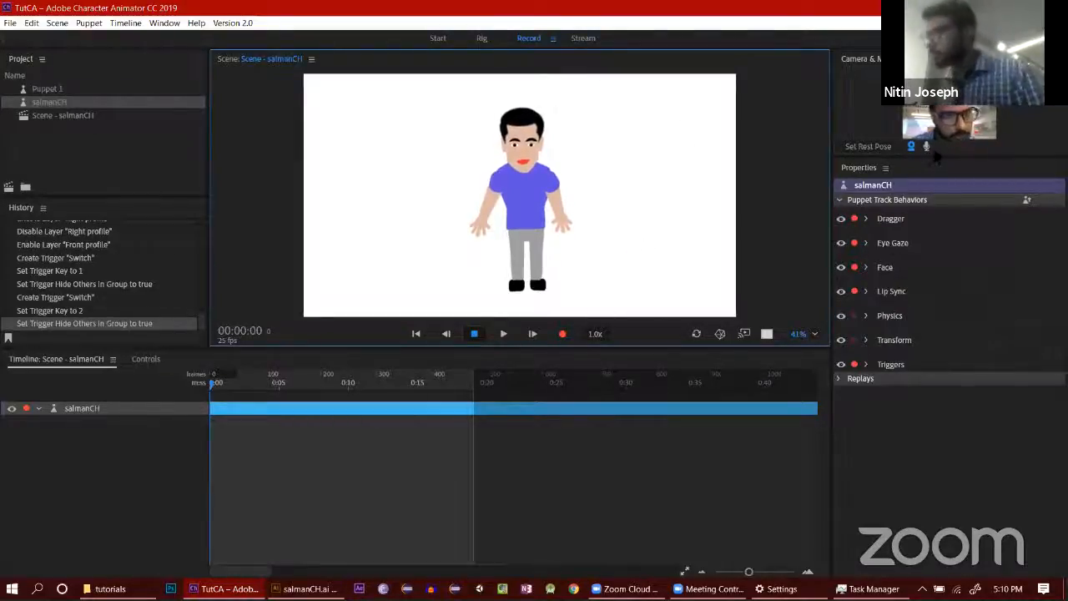
click(885, 154)
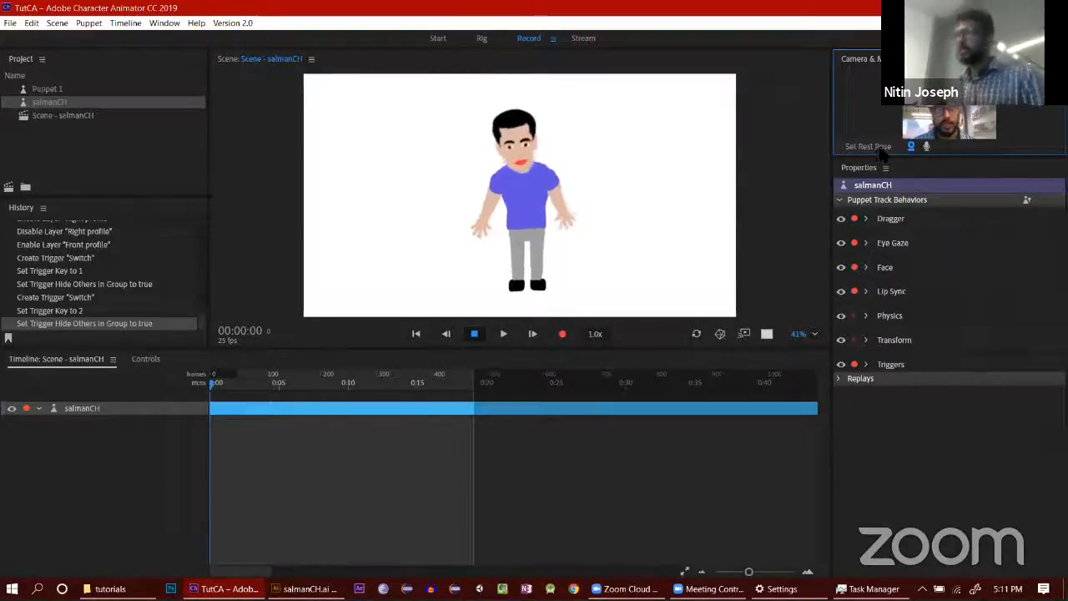
Step: Back in the Rig workspace, collapse and hide the Front profile, show the Right profile, and expand its Head copy group
click(478, 38)
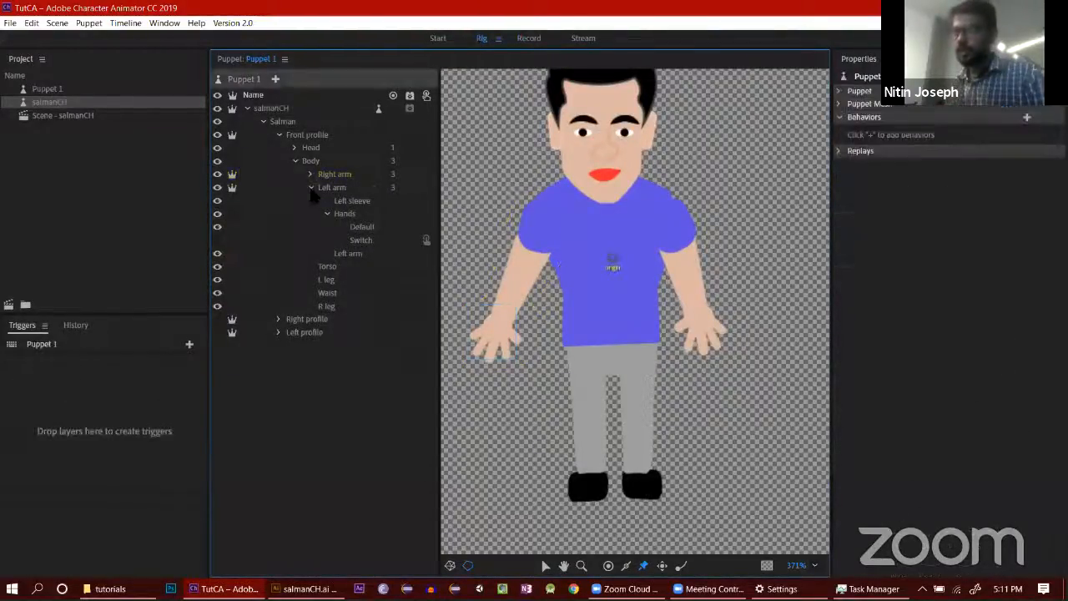
click(310, 187)
click(295, 161)
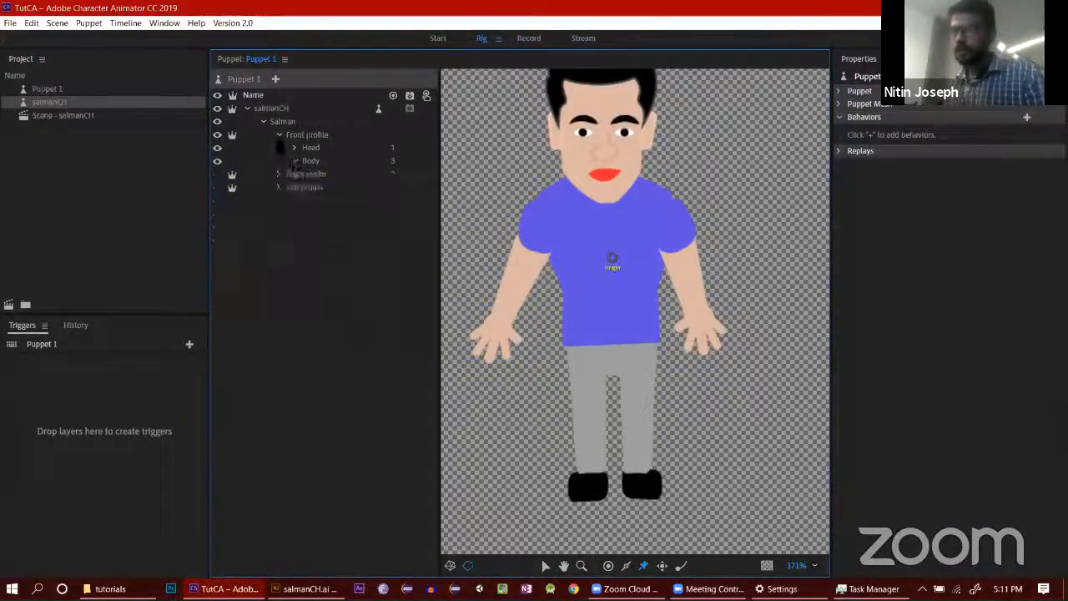
click(217, 135)
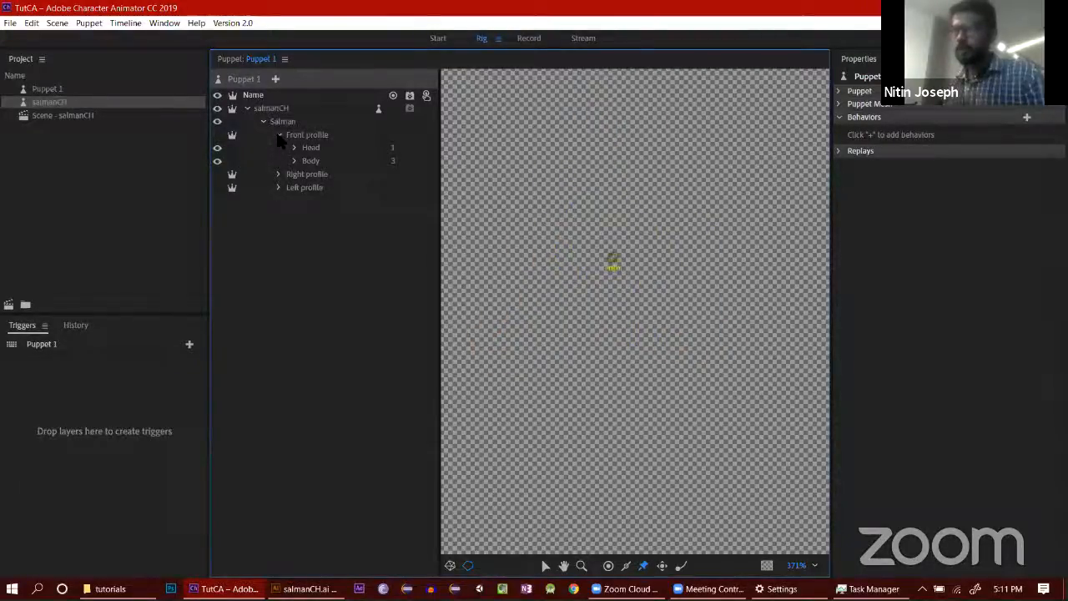
click(280, 135)
click(217, 148)
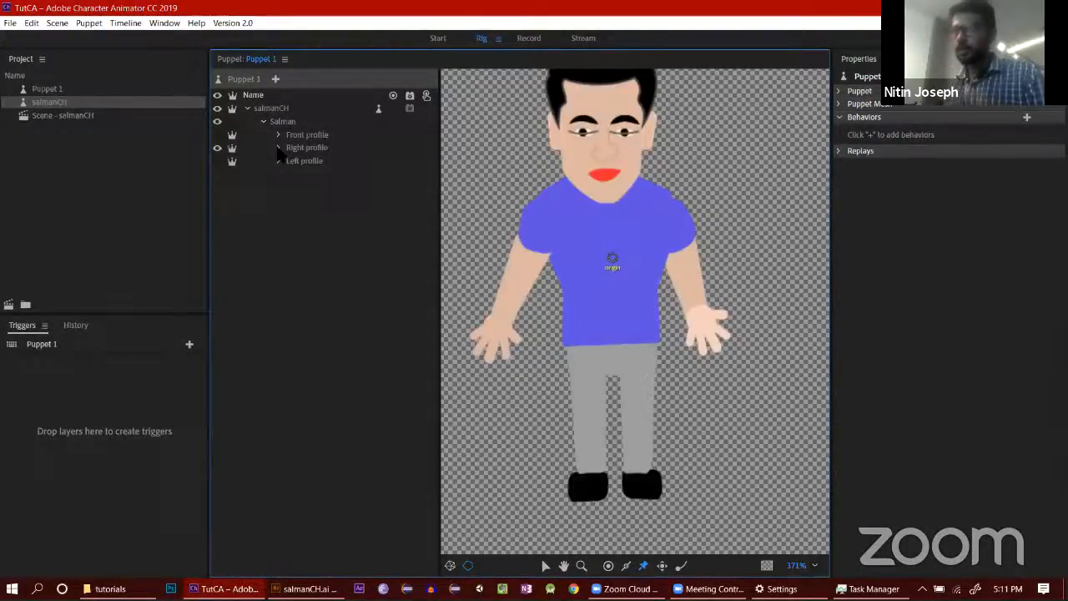
click(279, 148)
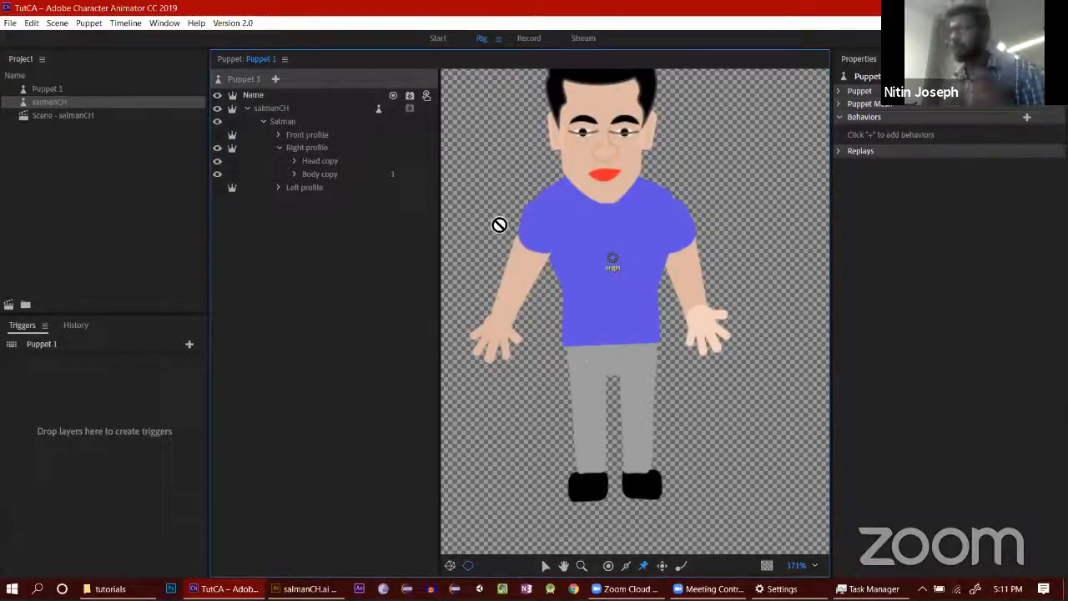
click(294, 162)
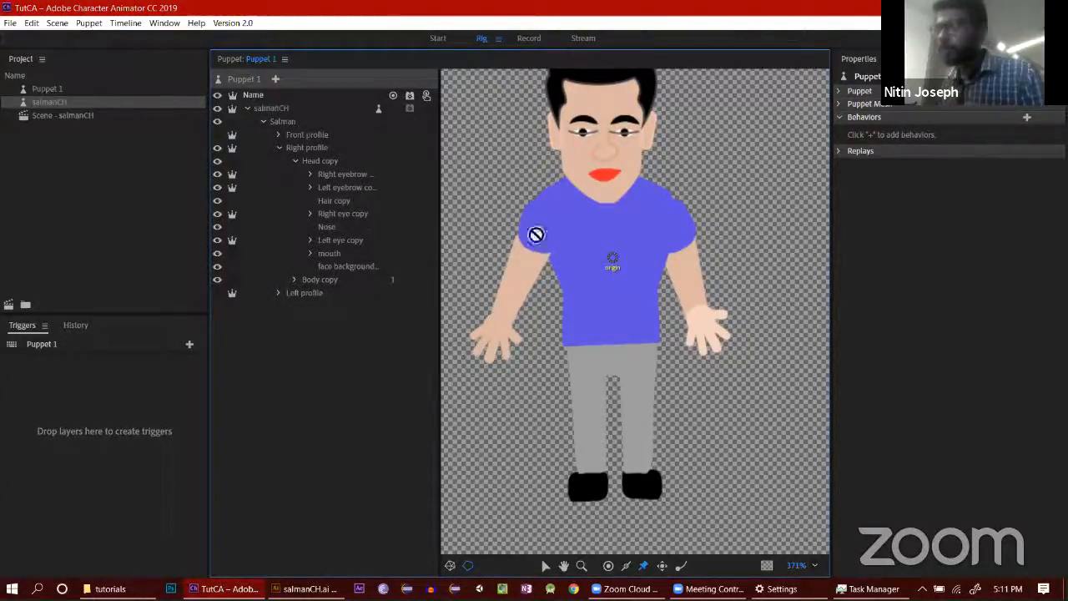
Step: Move the Right profile's origin handle to the centre of the torso
click(338, 174)
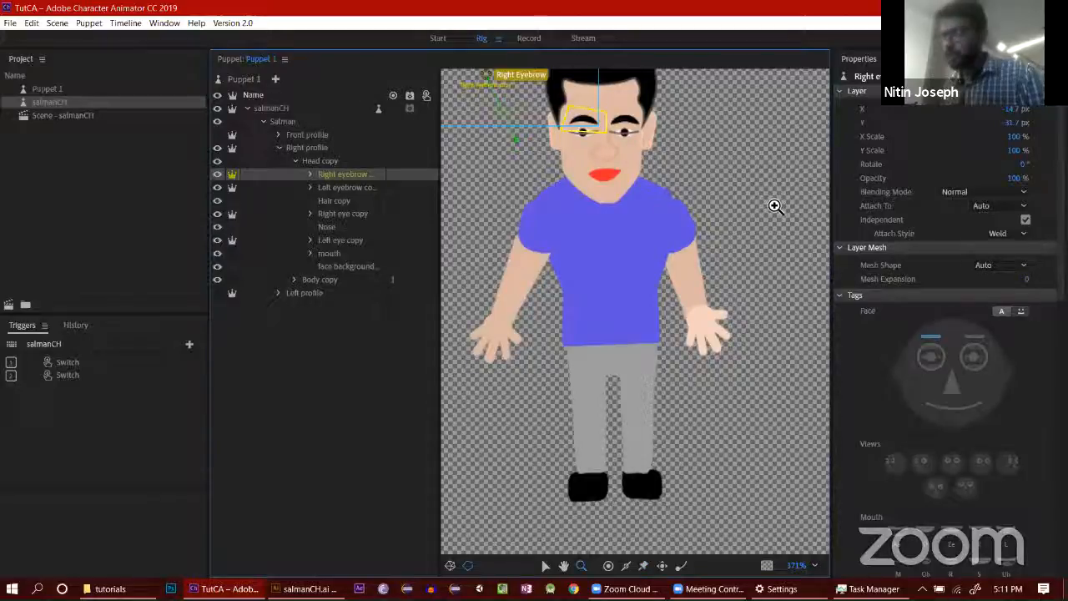
click(683, 296)
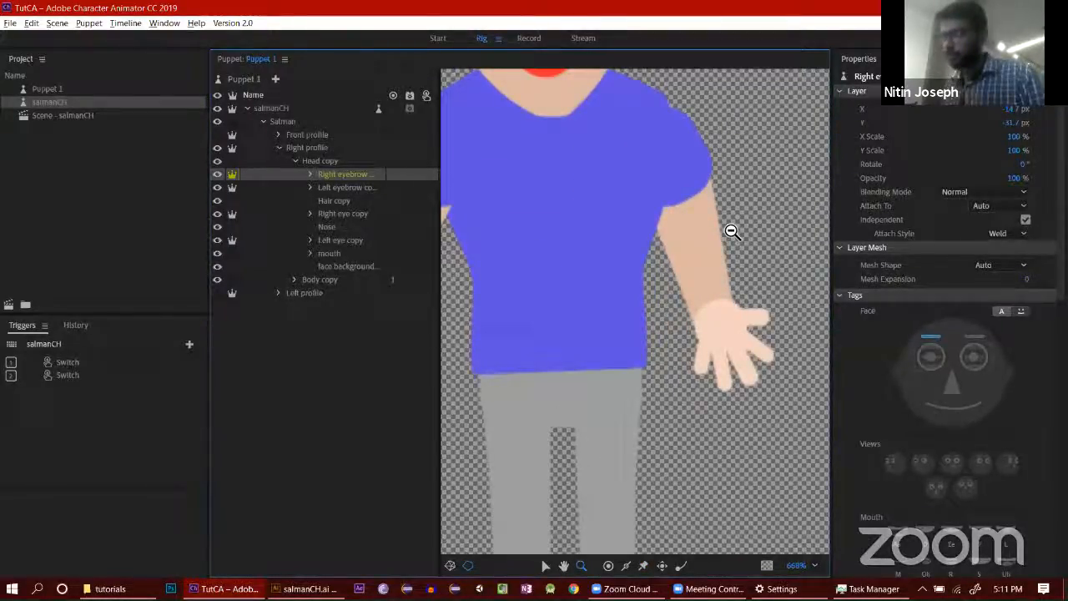
alt+click(732, 231)
alt+click(731, 229)
alt+click(731, 227)
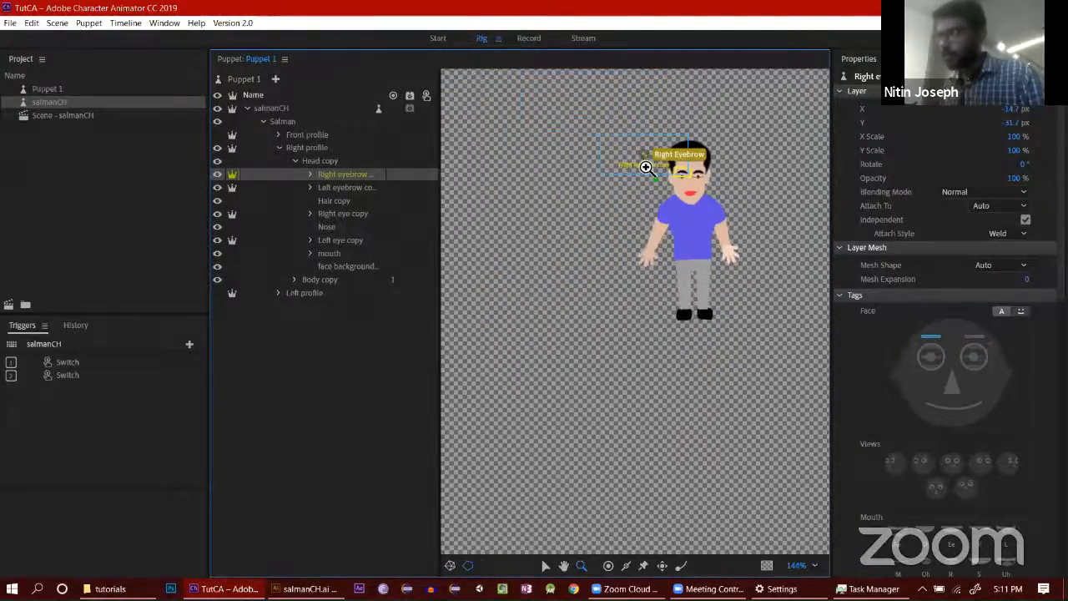
click(309, 149)
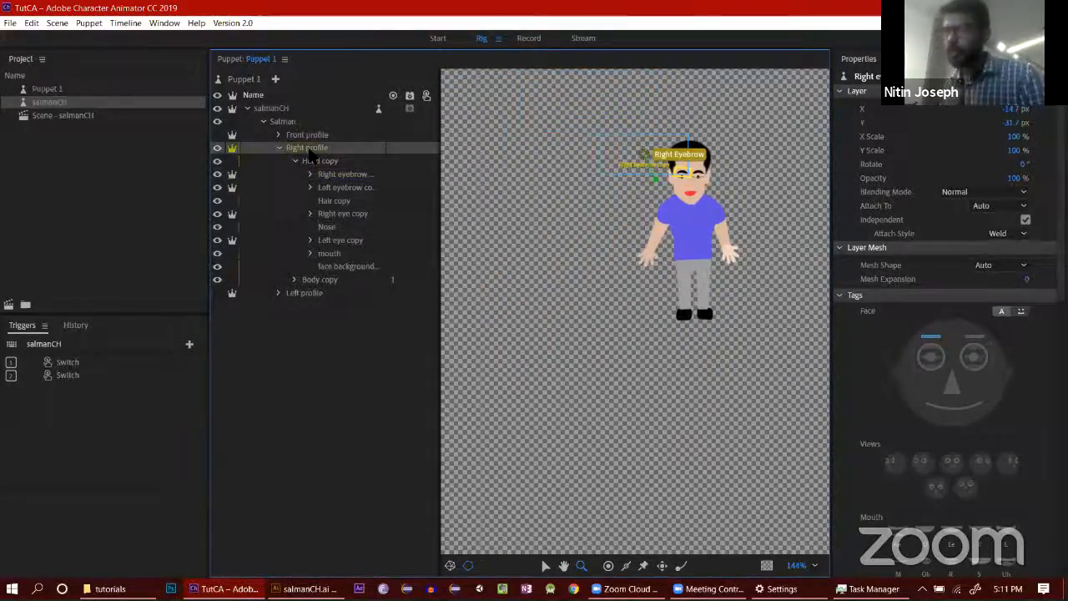
alt+click(766, 184)
click(768, 191)
click(764, 186)
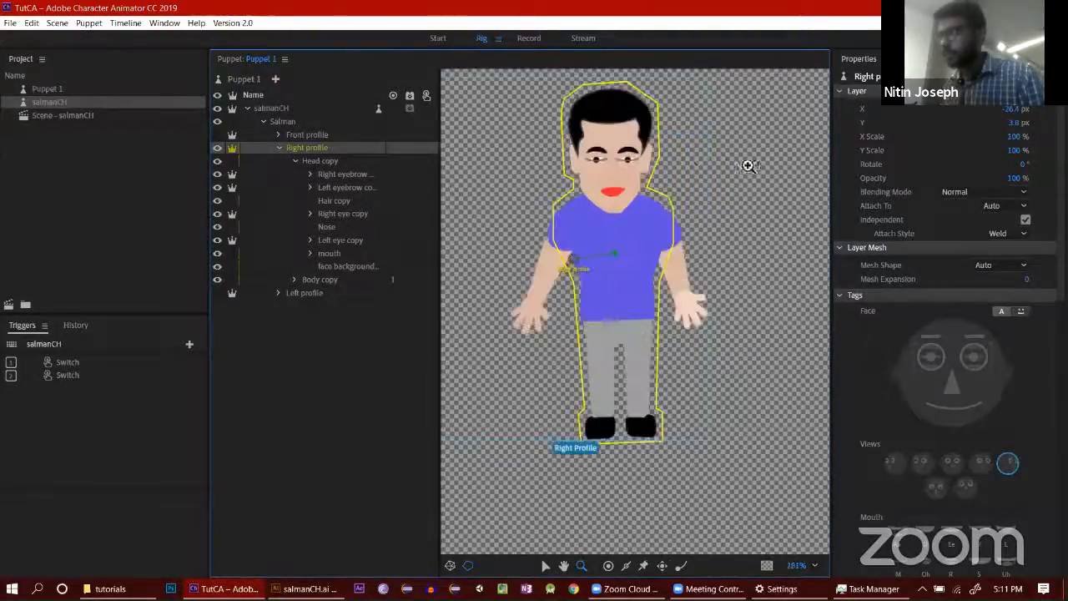
key(space)
drag(747, 167, 805, 231)
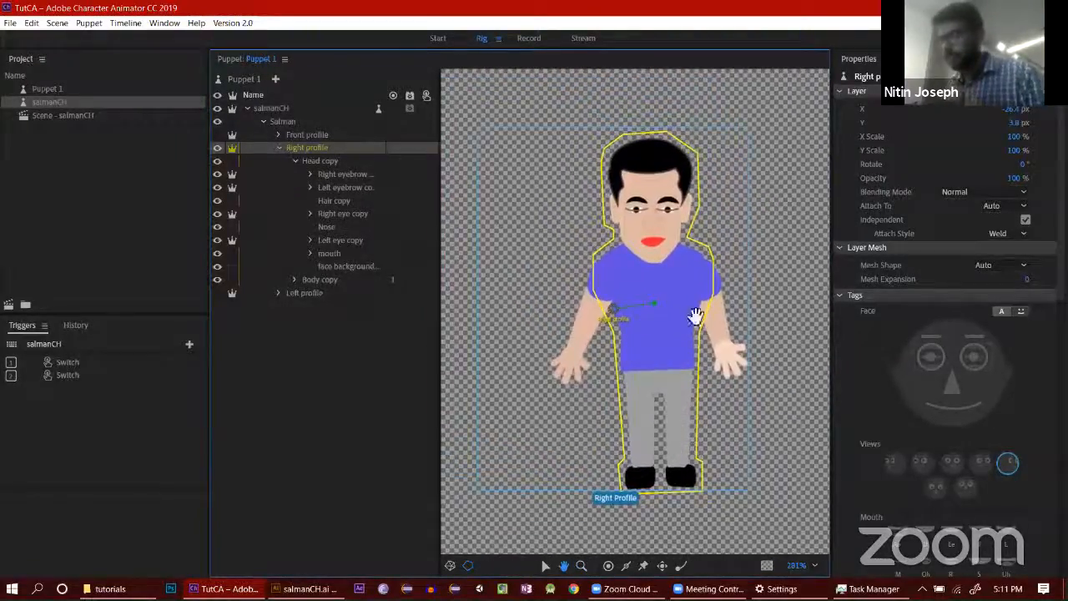
click(765, 287)
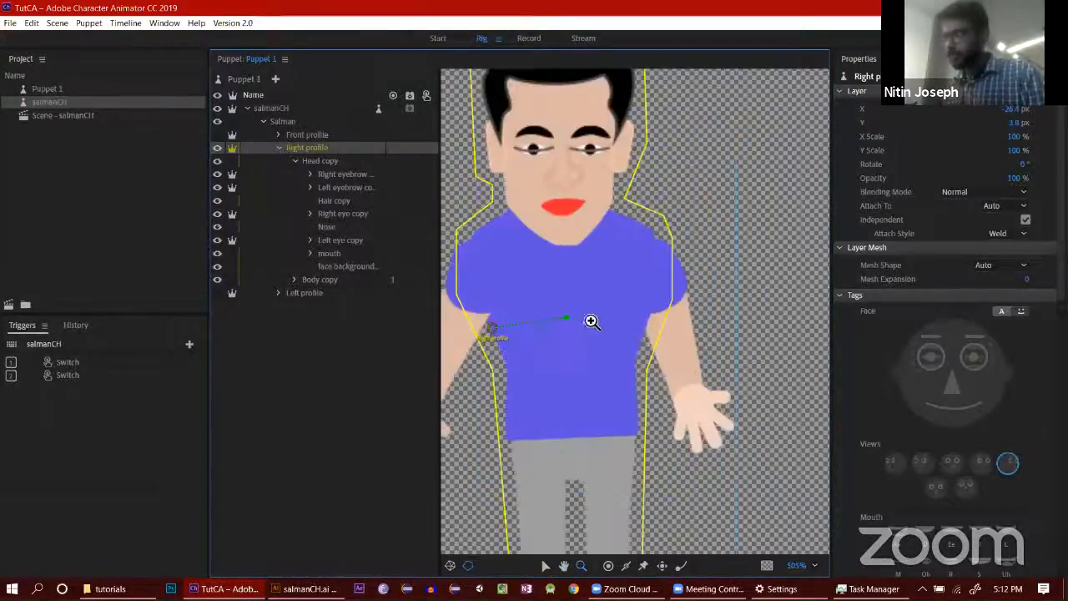
key(space)
drag(779, 248, 799, 238)
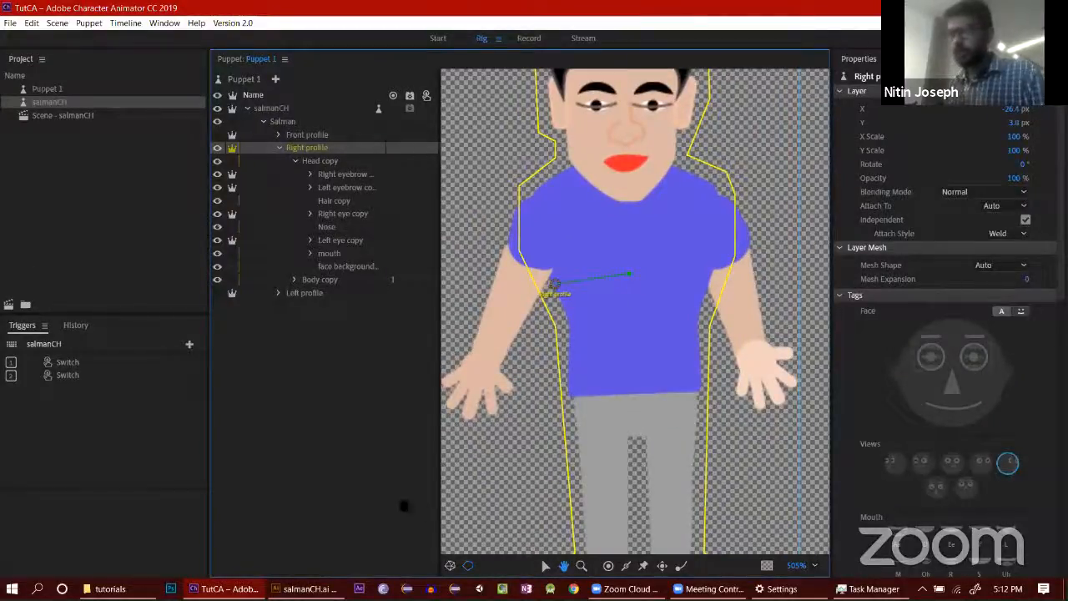
click(544, 567)
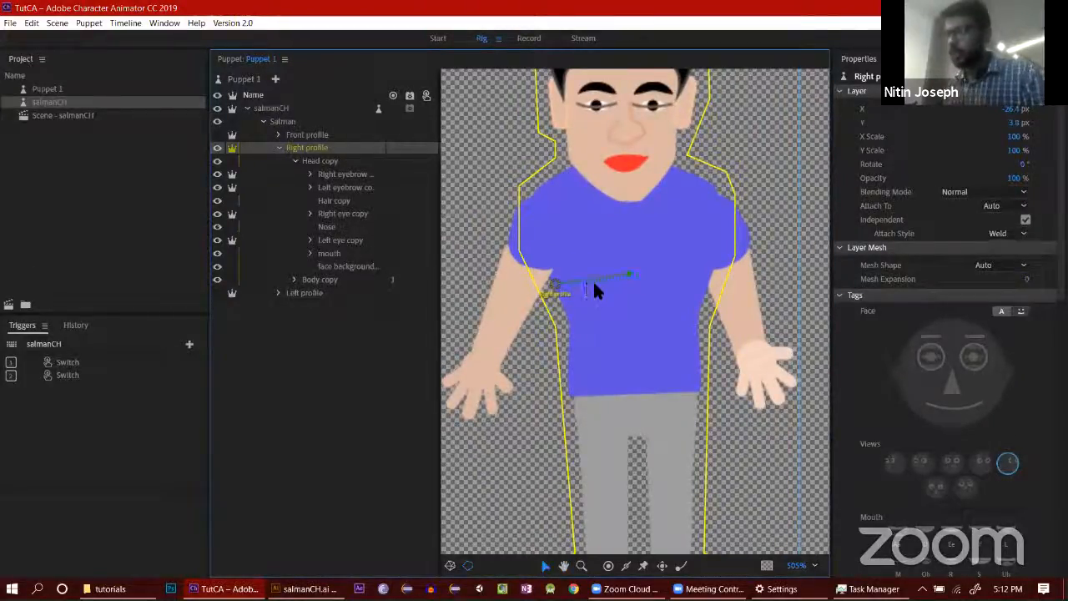
drag(624, 278, 631, 280)
Step: Move the Head copy group's Head handle onto the chin, just below the mouth
click(344, 161)
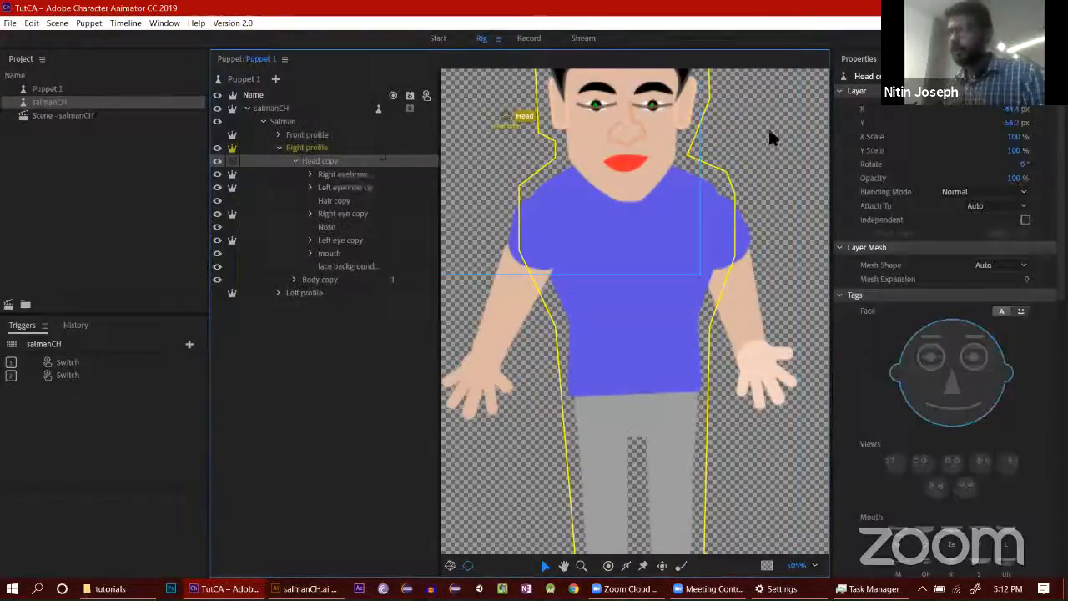
key(h)
scroll(777, 215, up, 3)
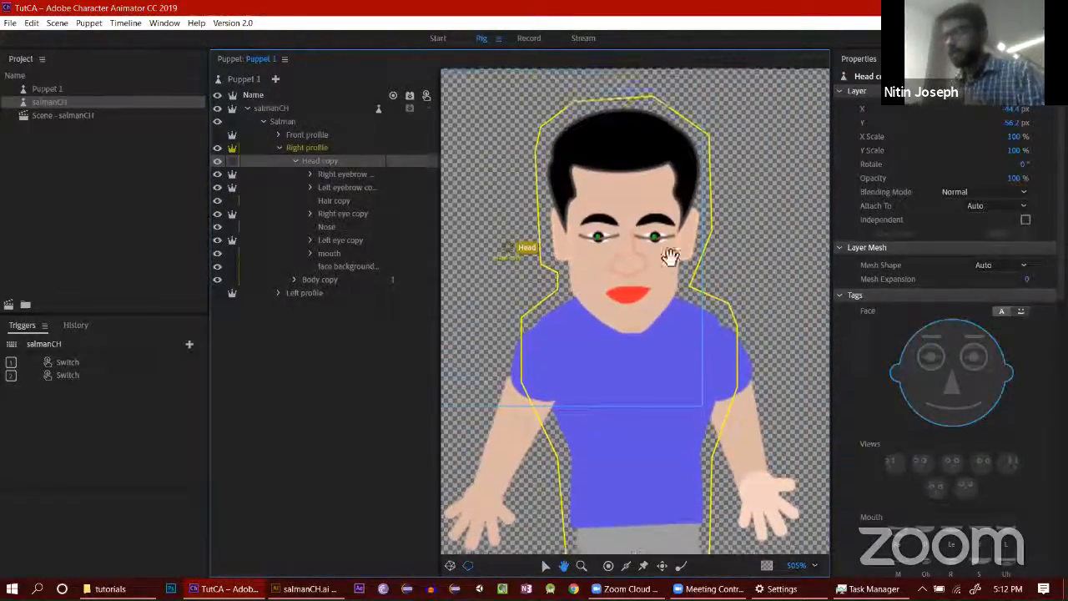
click(546, 564)
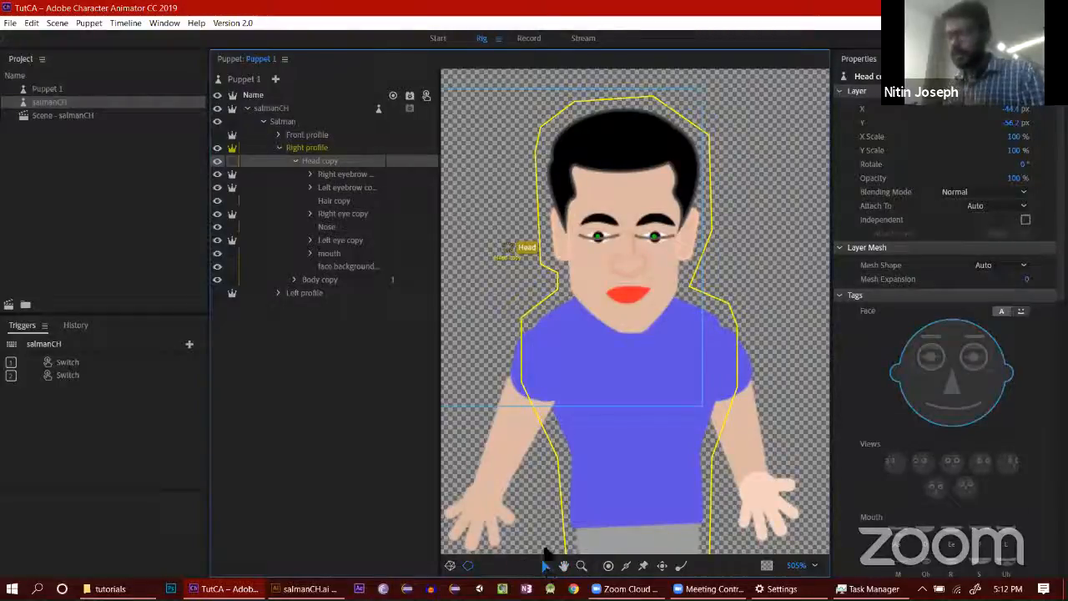
drag(507, 249, 618, 309)
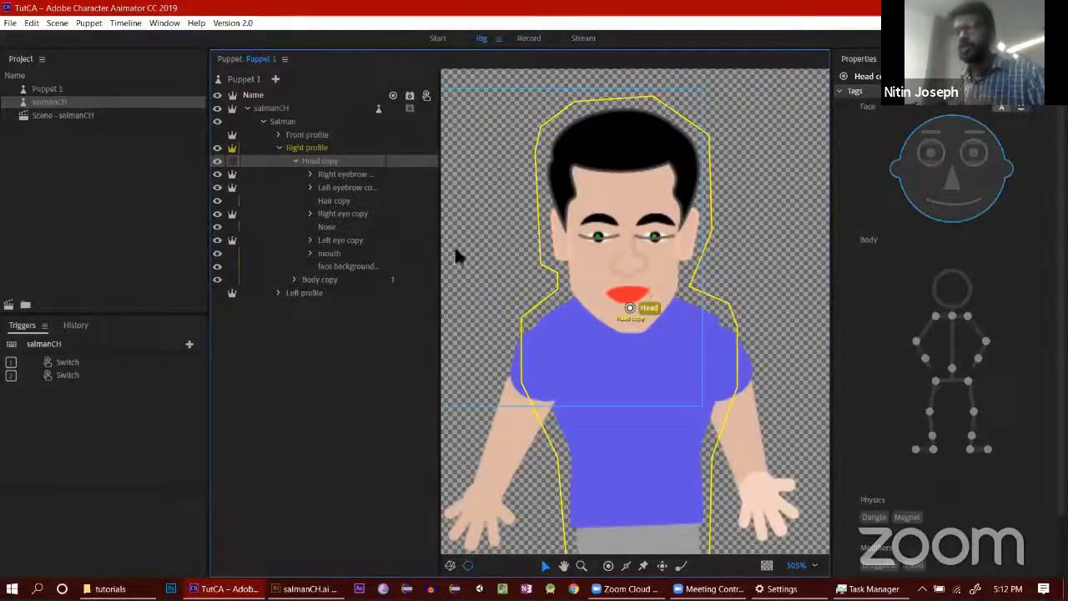
Step: Place the Right profile's Right Eyebrow and Left Eyebrow handles on their respective eyebrows
click(342, 173)
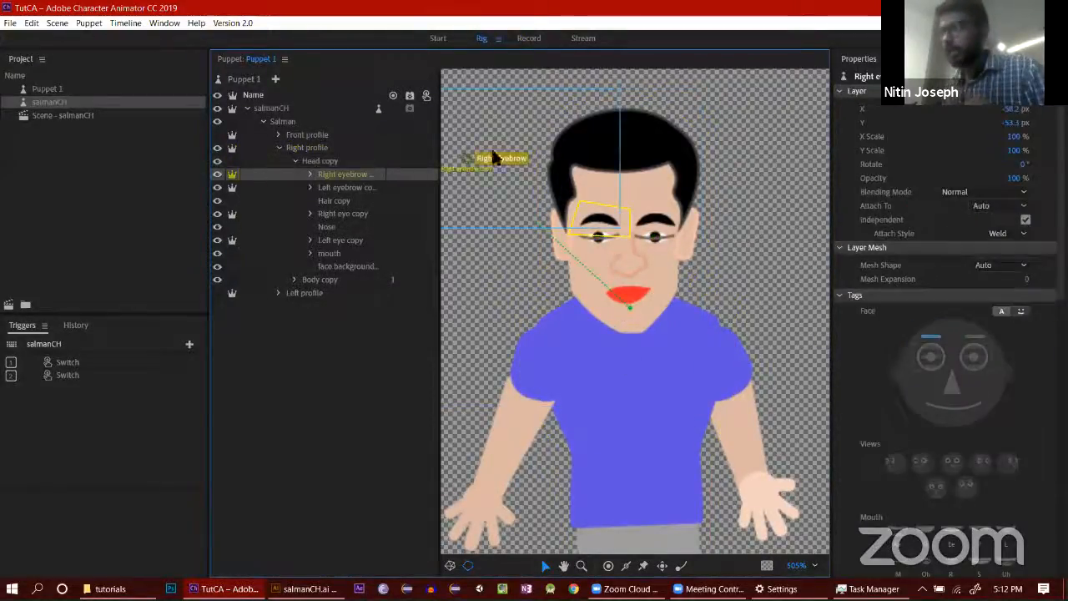
drag(466, 158, 601, 220)
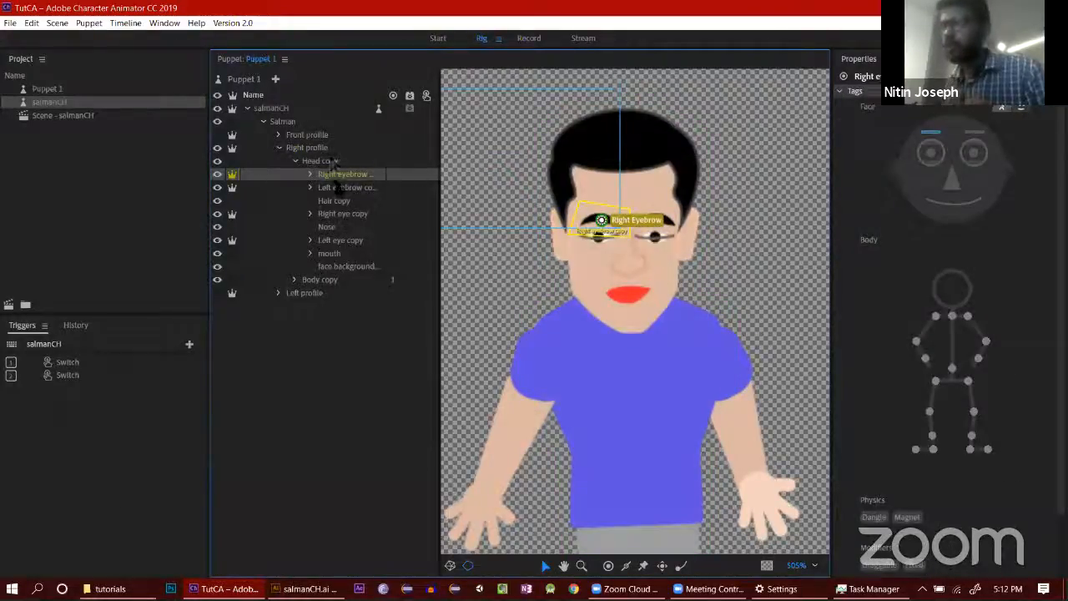
click(340, 187)
drag(486, 159, 657, 219)
Step: Expand the Right eye copy group and tag its Blink copy layer as Right Blink
click(339, 202)
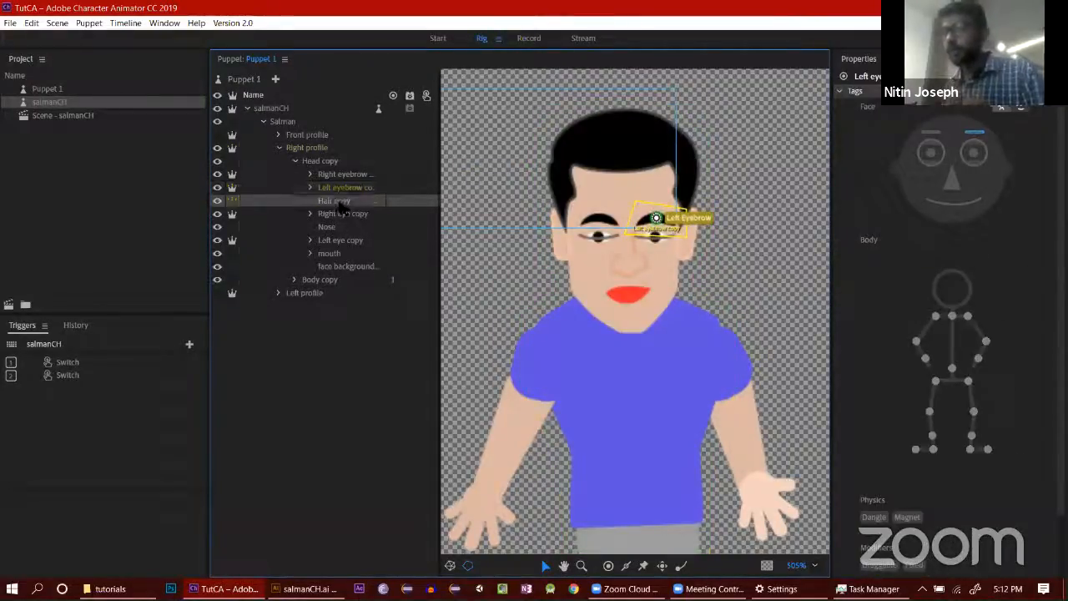
click(337, 216)
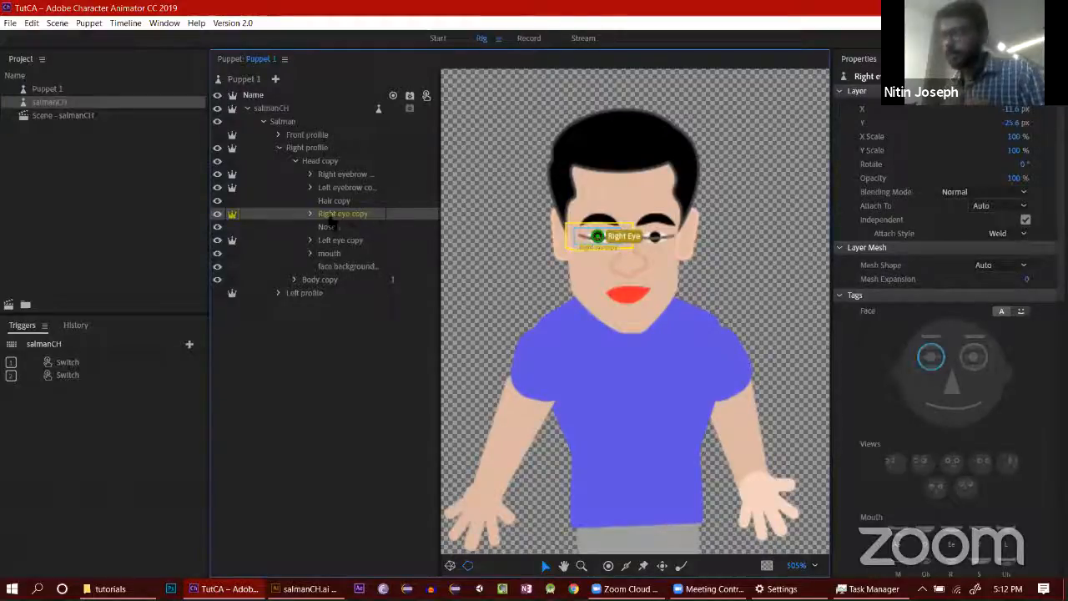
click(311, 214)
click(344, 228)
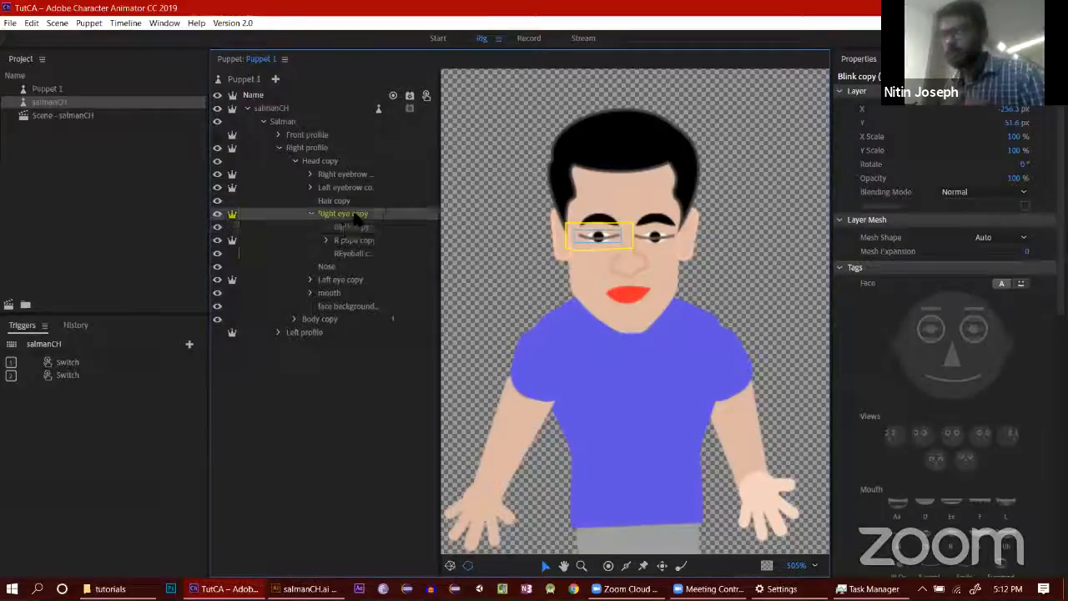
click(355, 215)
click(607, 242)
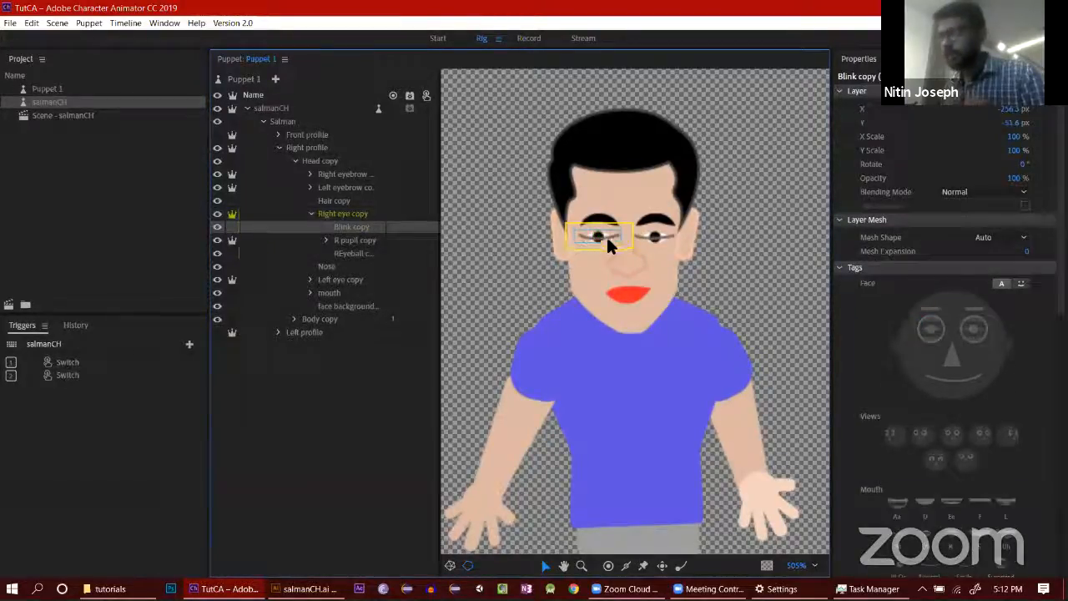
click(935, 331)
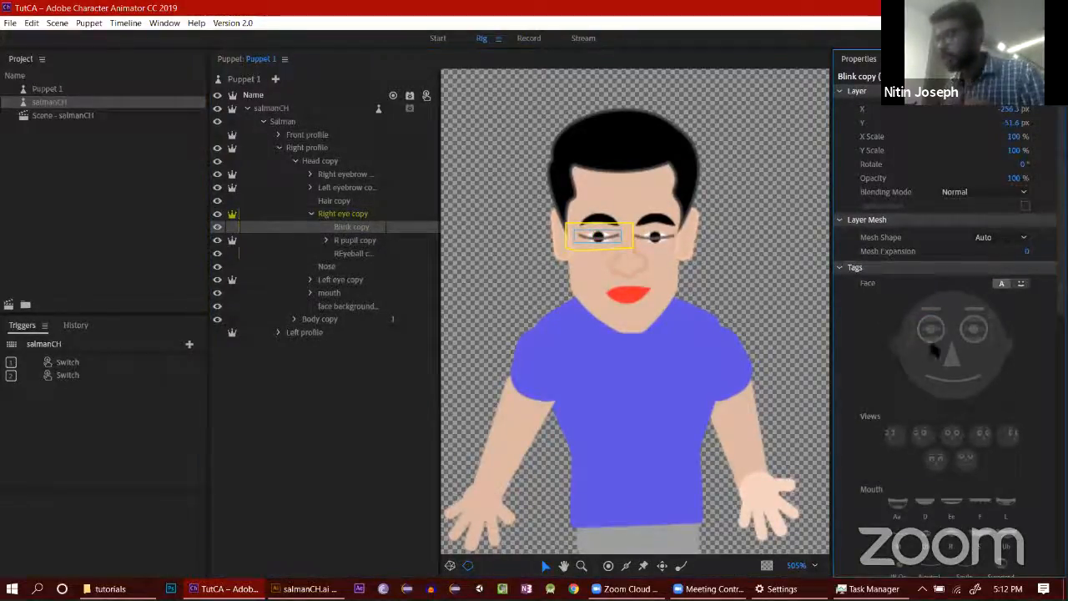
Step: Tag the REyeball copy layer as Right Eyeball and collapse the Right eye copy group
click(376, 240)
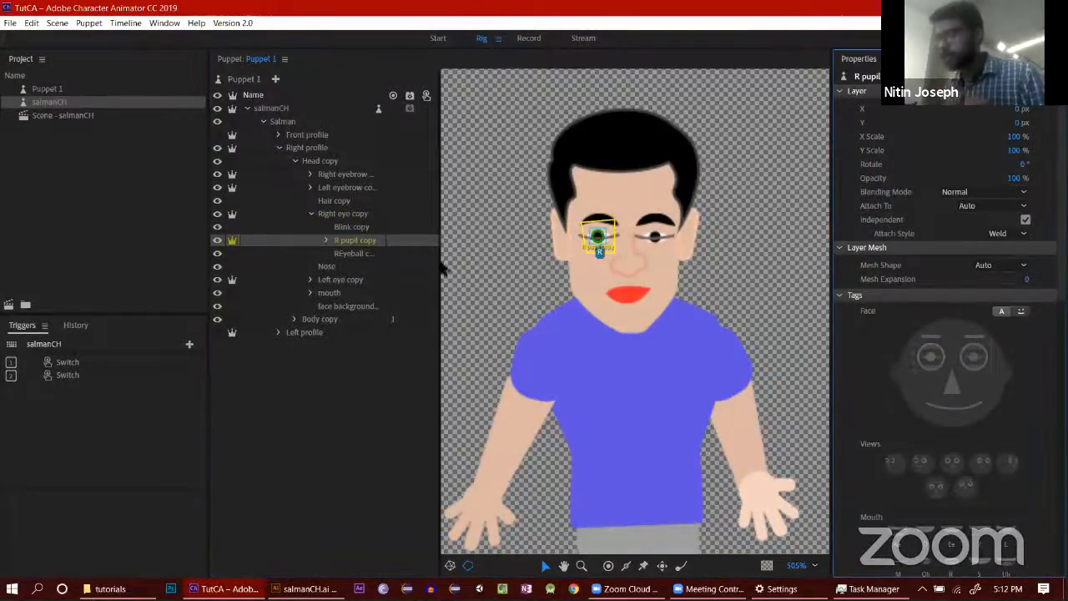
click(359, 253)
click(938, 339)
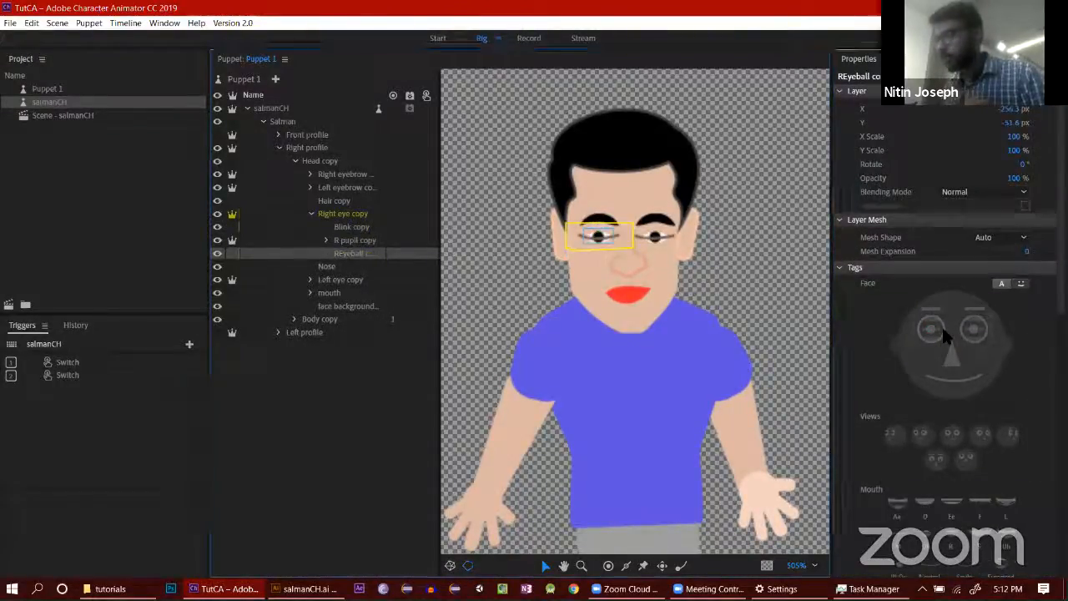
click(311, 213)
Step: Expand the Left eye copy group and tag its Blink copy layer as Left Blink
click(312, 240)
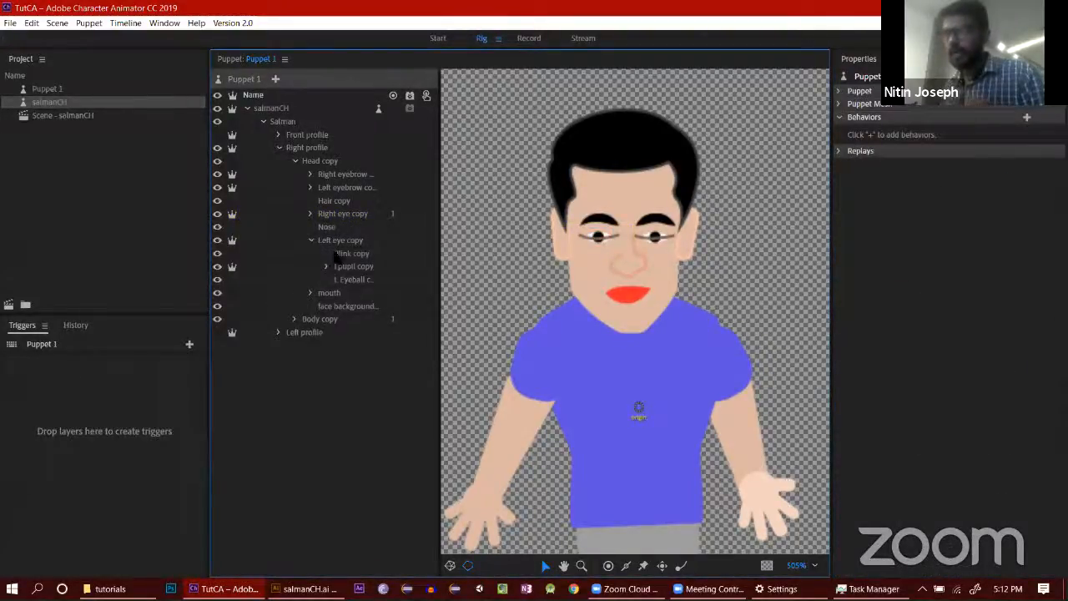
click(341, 240)
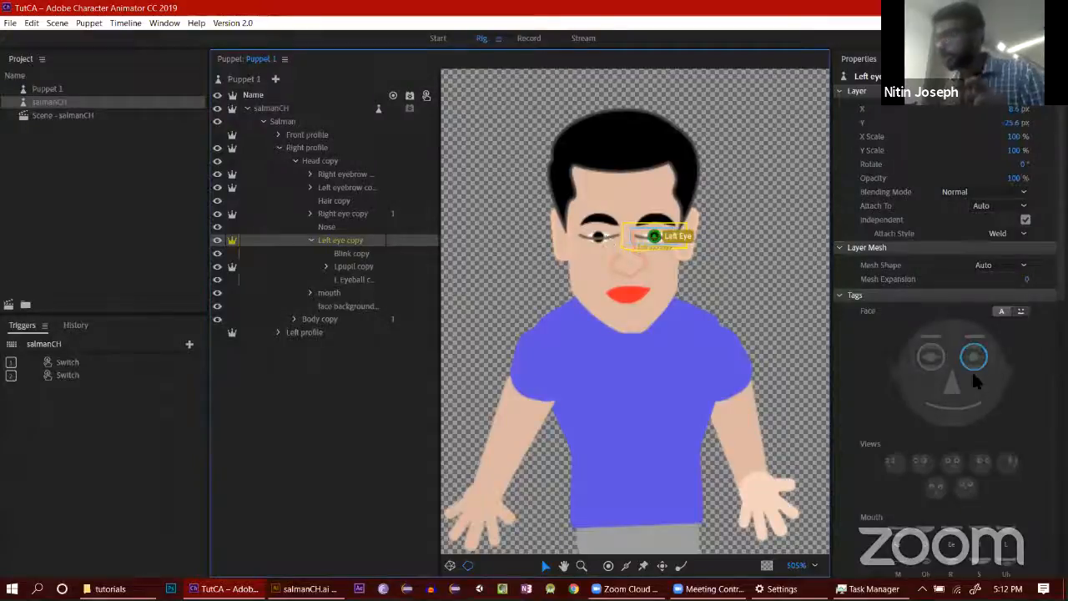
click(354, 254)
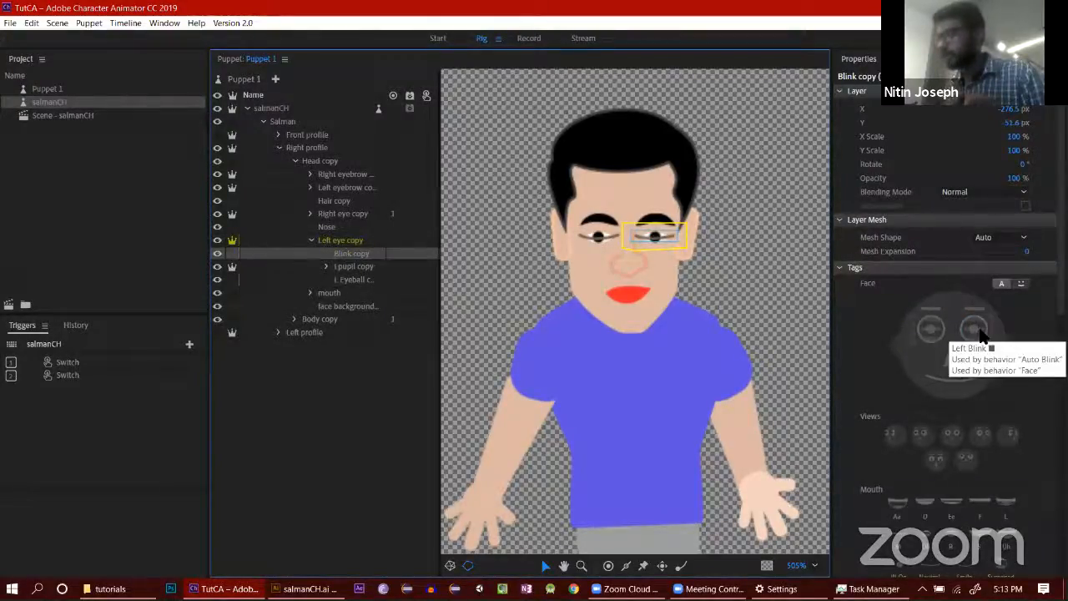
click(977, 330)
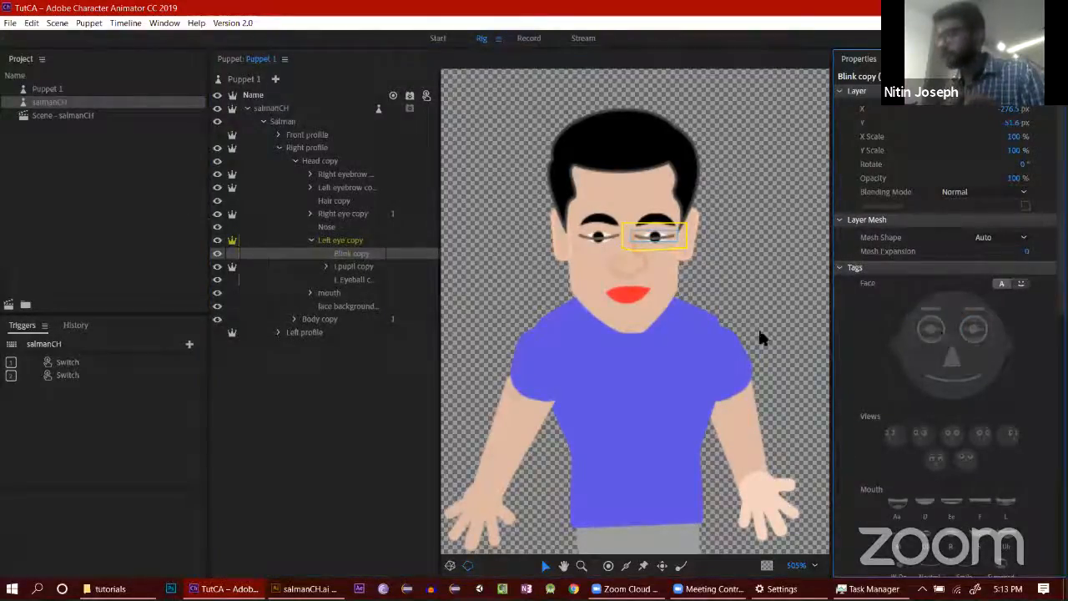
Step: Hide the Blink copy layers in both the Left eye copy and Right eye copy groups
click(217, 254)
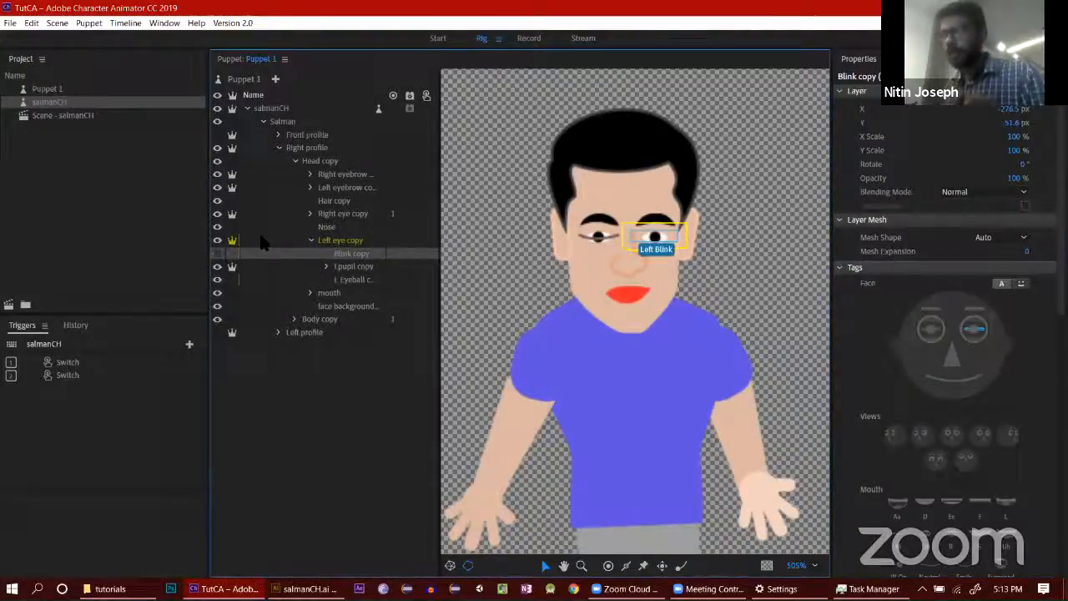
click(311, 214)
click(217, 227)
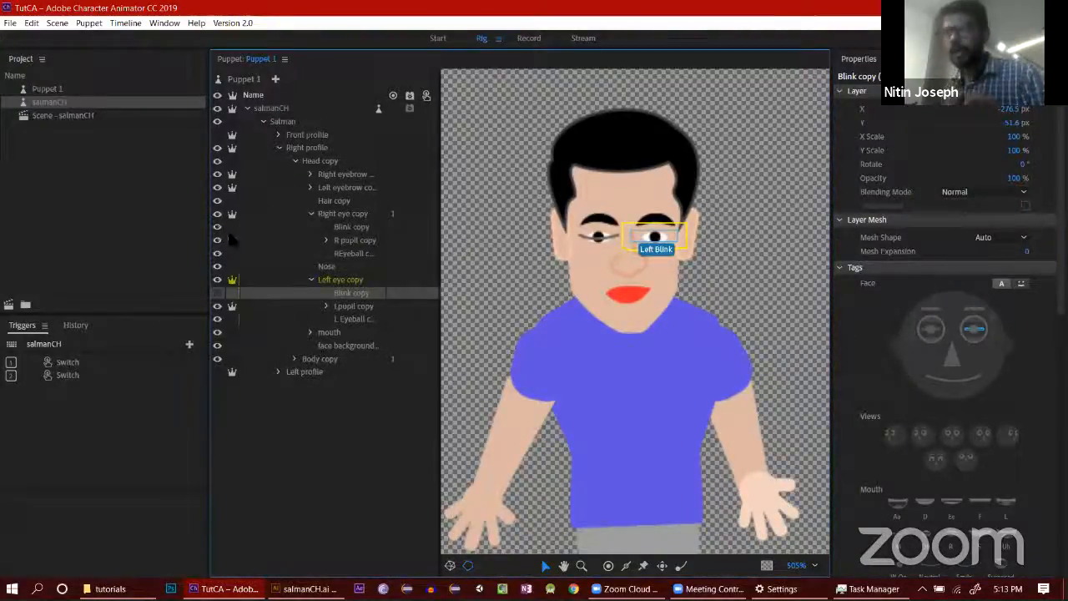
Step: Tag the Lpupil copy layer as Left Pupil, check the L Eyeball copy's tag, and collapse both eye groups
click(354, 307)
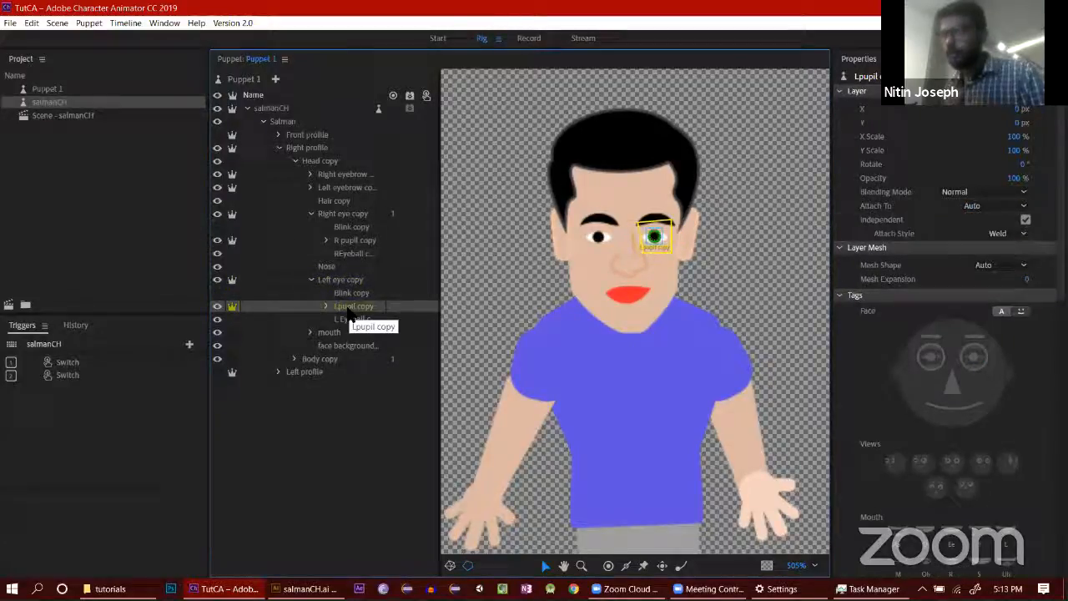
click(973, 358)
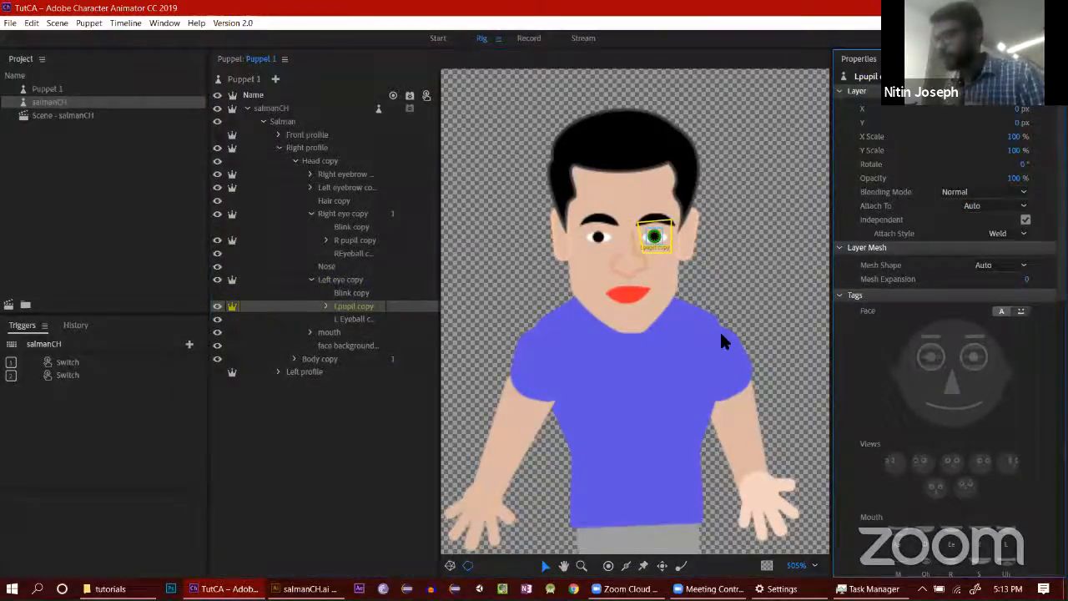
click(359, 320)
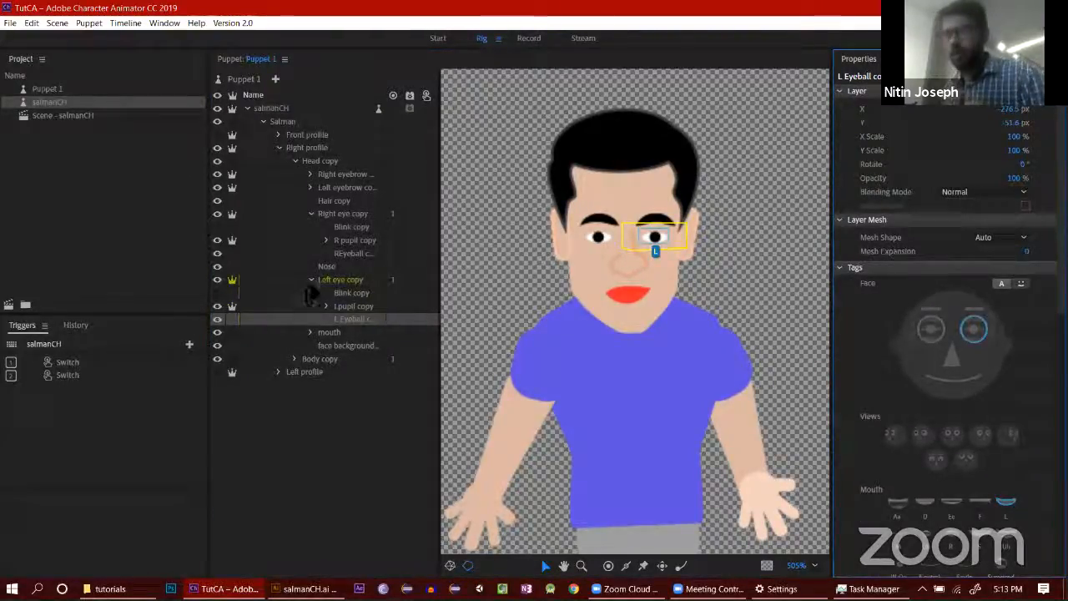
click(312, 280)
click(312, 213)
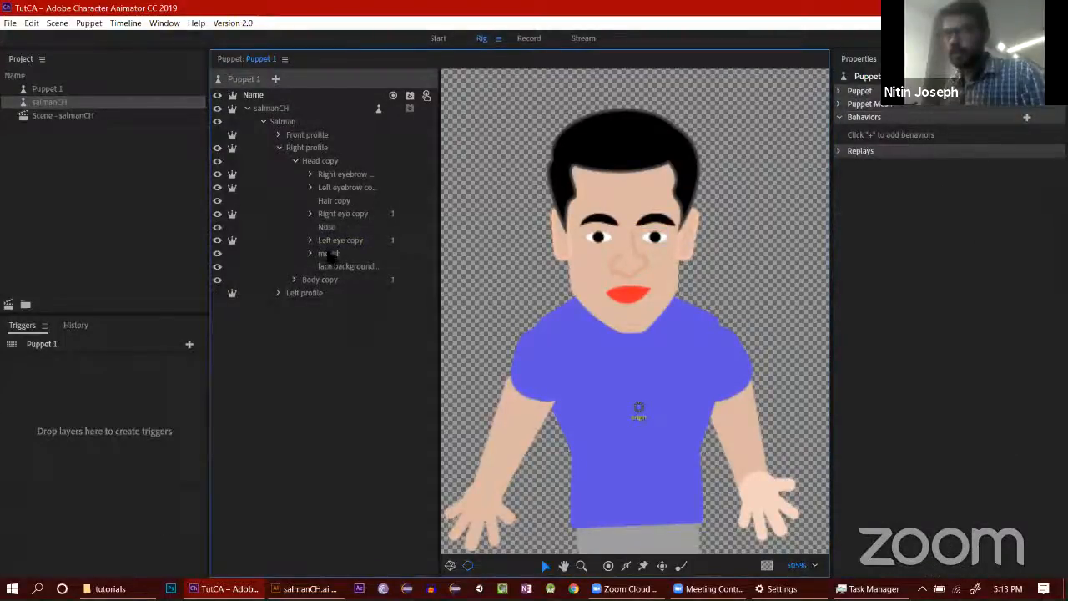
Step: Move the Right profile's Mouth handle onto the centre of the lips and collapse the Head copy group
click(327, 255)
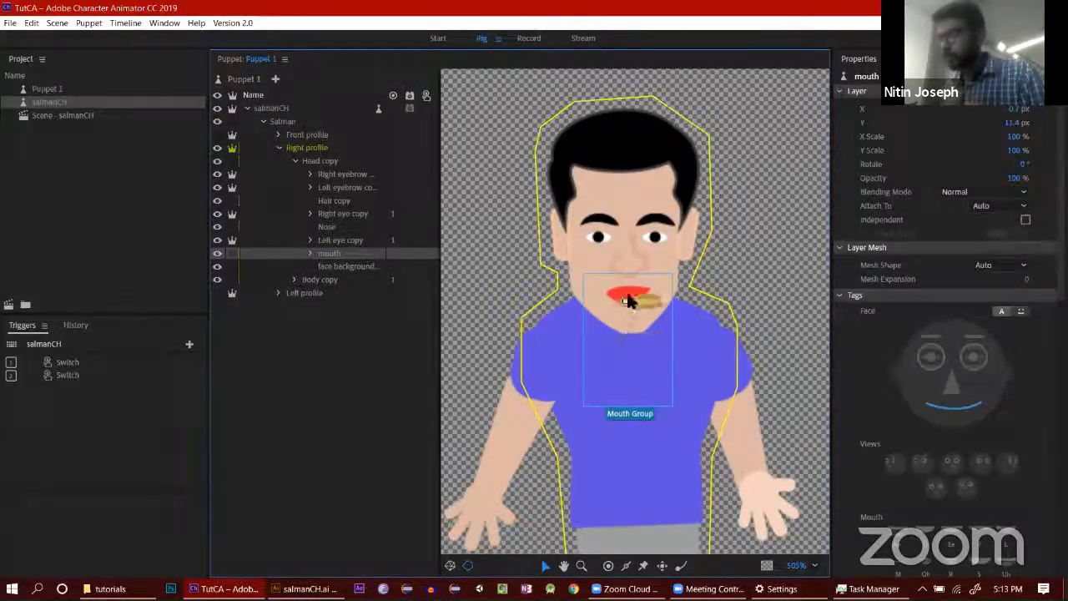
click(630, 294)
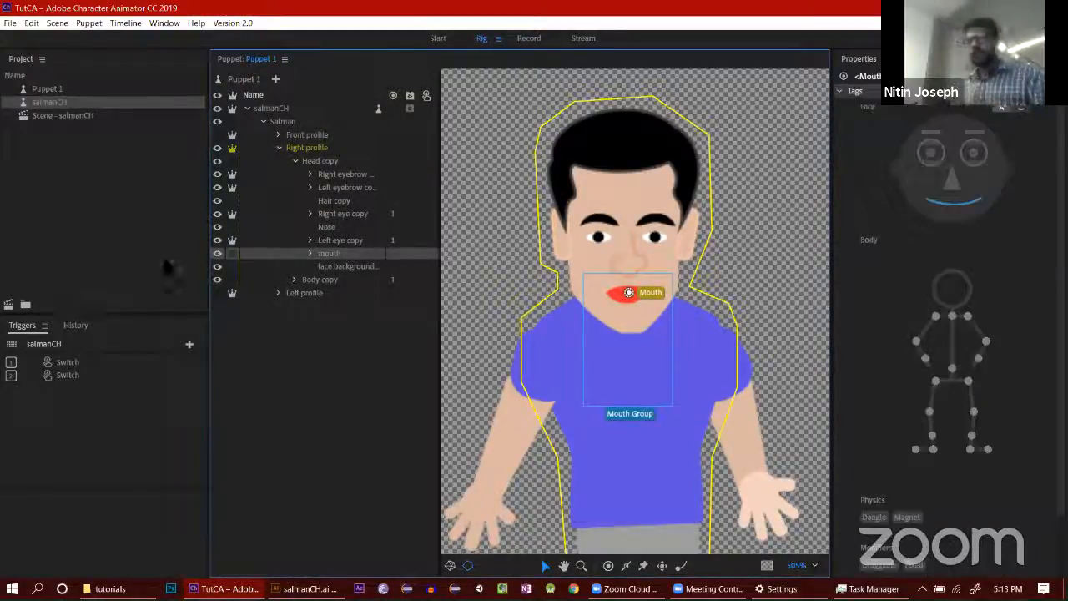
click(295, 160)
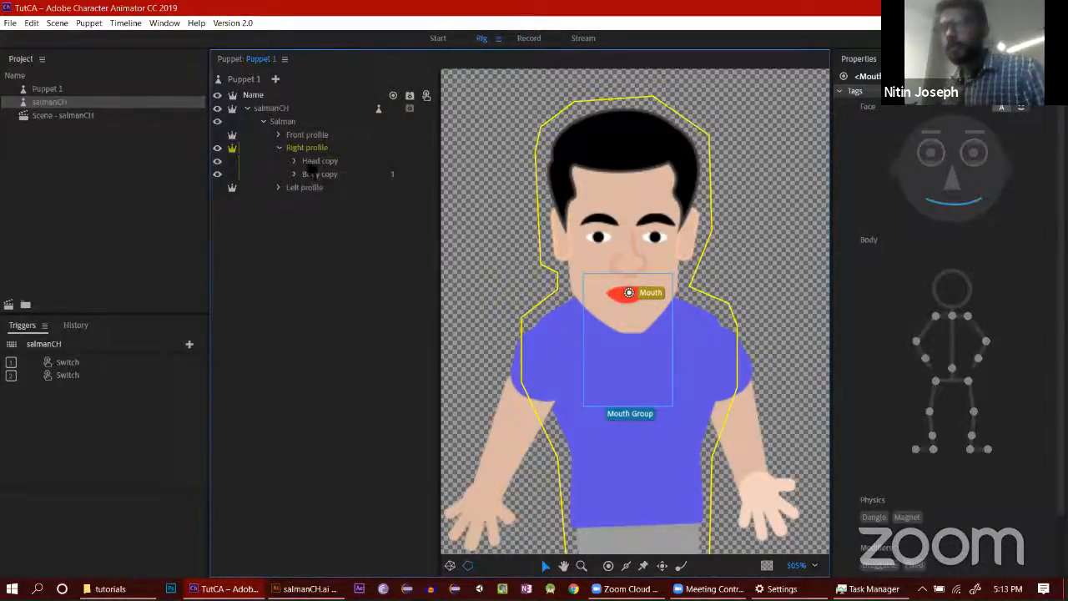
Step: Expand Body copy, move the Right arm copy's origin handle up to the shoulder, and tag it as Right Shoulder
click(294, 175)
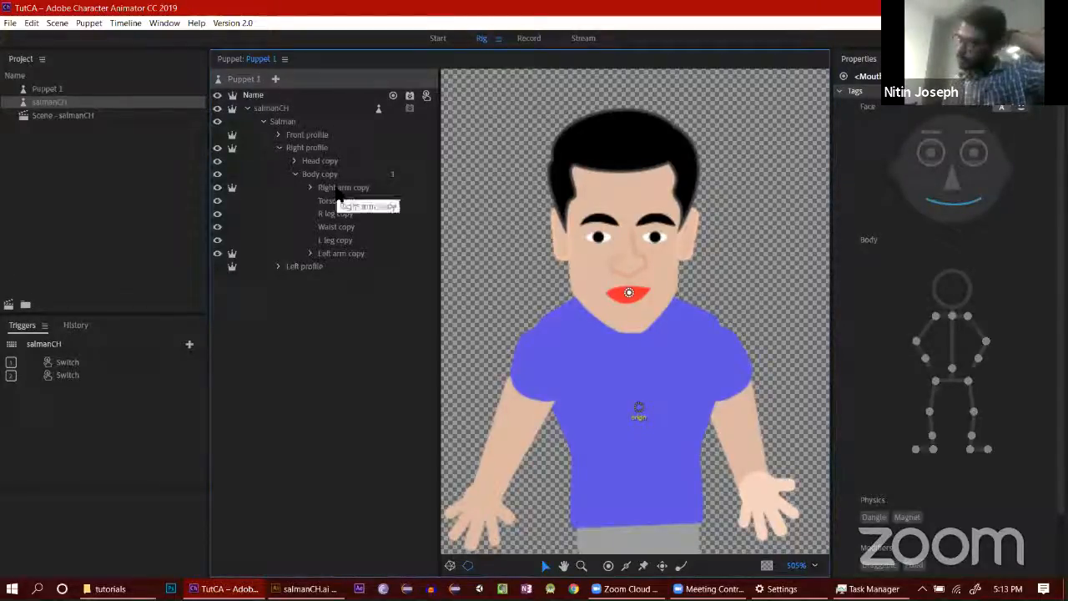
click(338, 188)
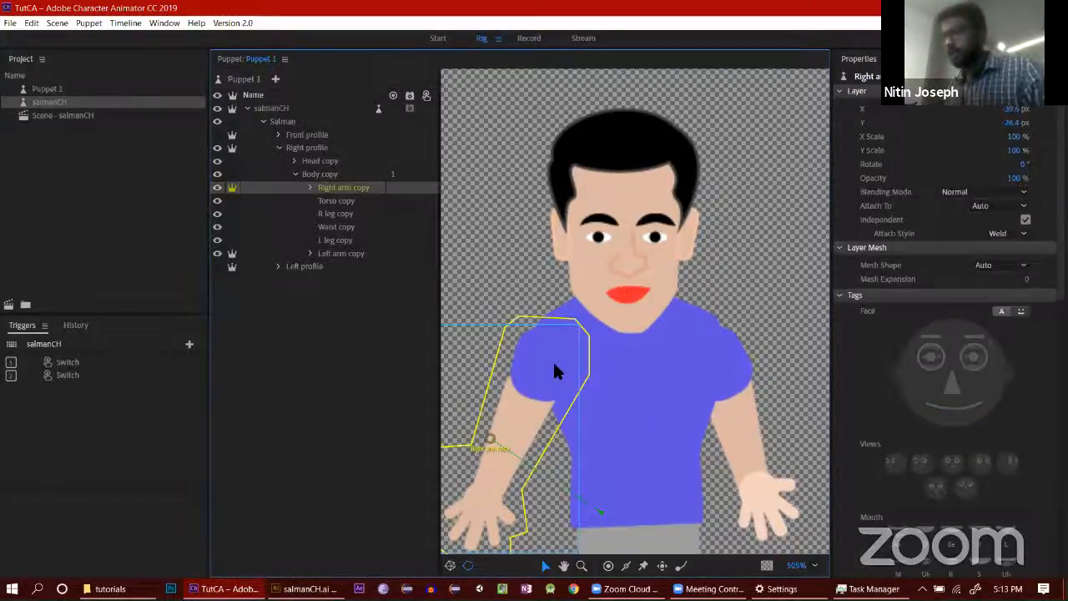
drag(489, 442, 569, 344)
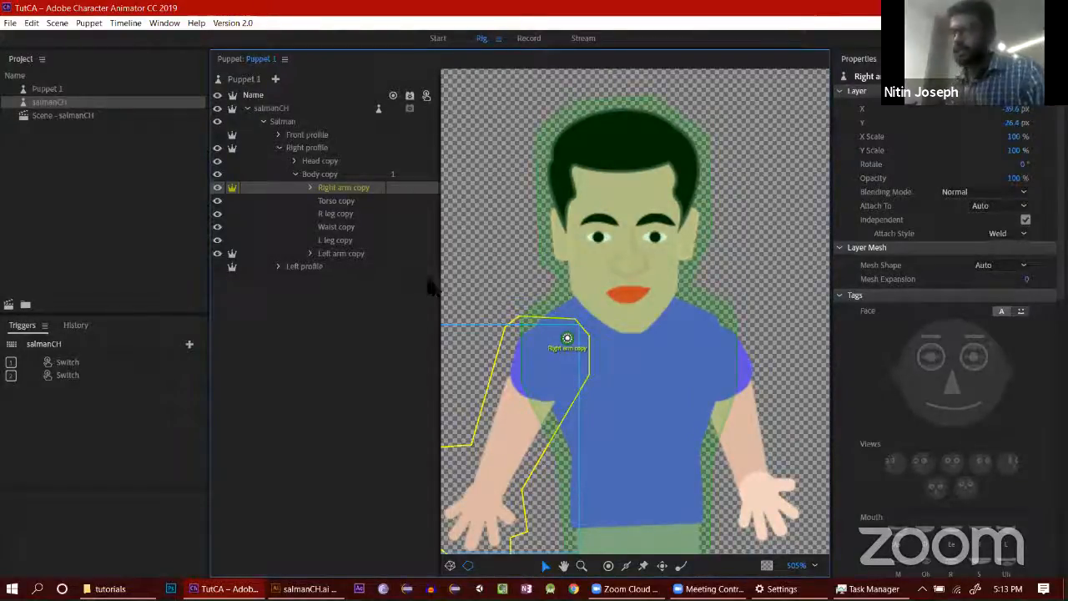
click(567, 338)
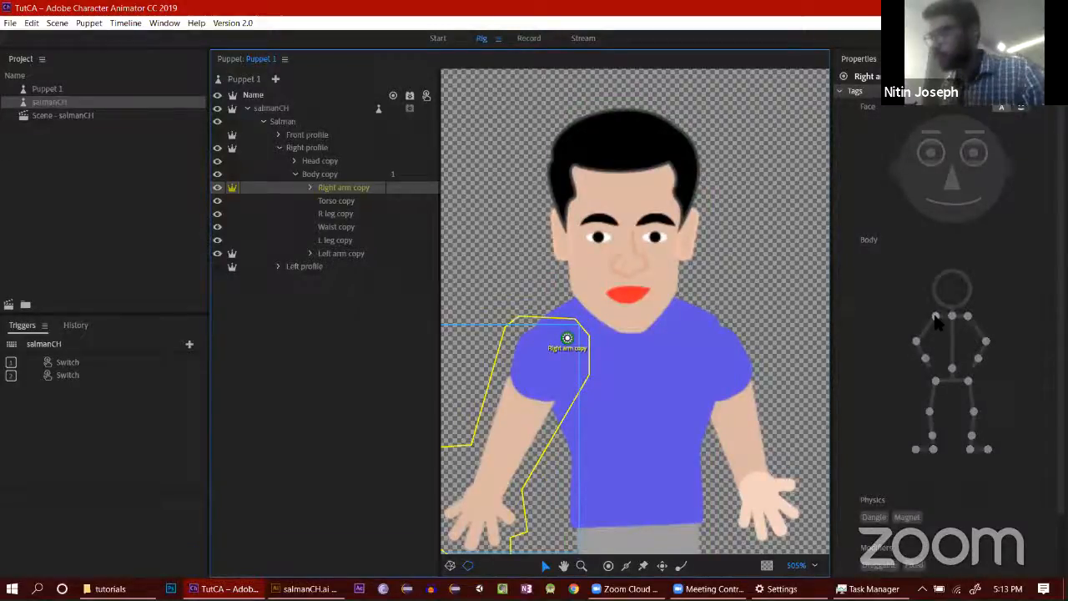
click(935, 317)
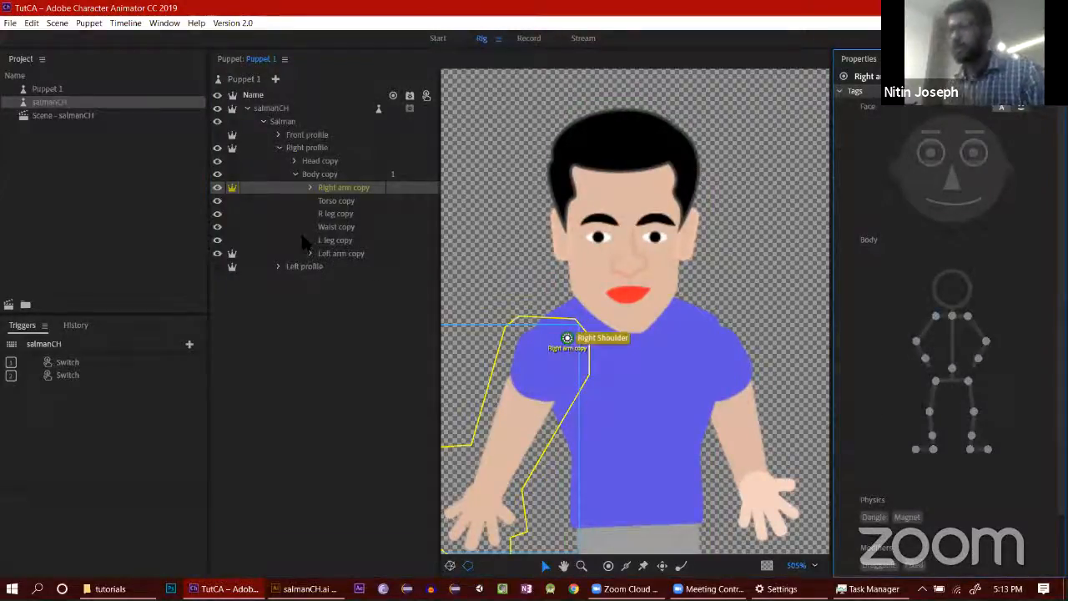
Step: Add two handles on the Right arm copy, tagging the one at the wrist Right Wrist and the one at the elbow Right Elbow
click(609, 565)
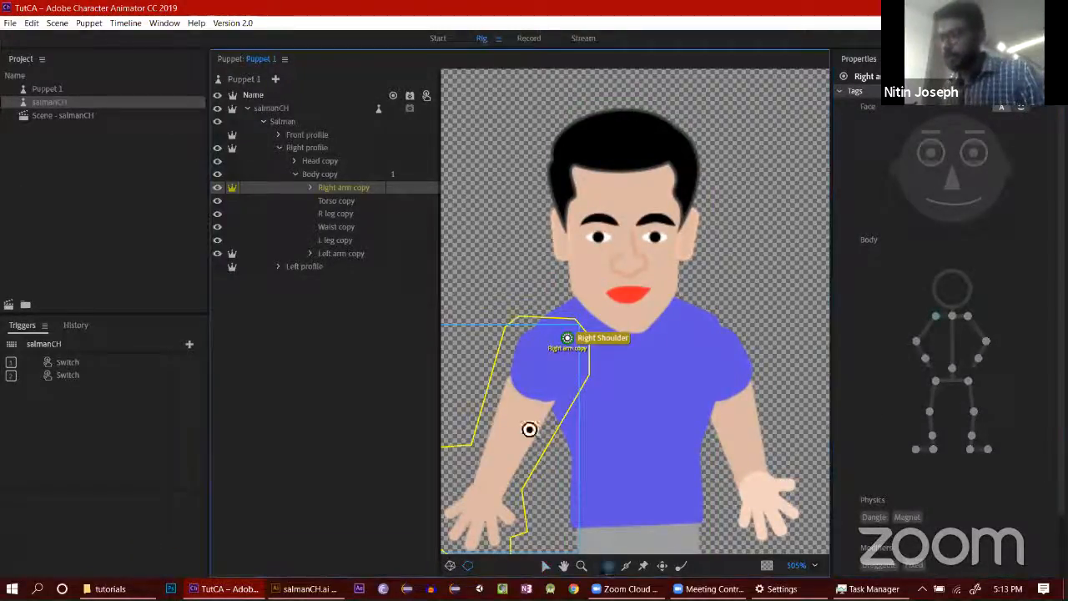
click(515, 419)
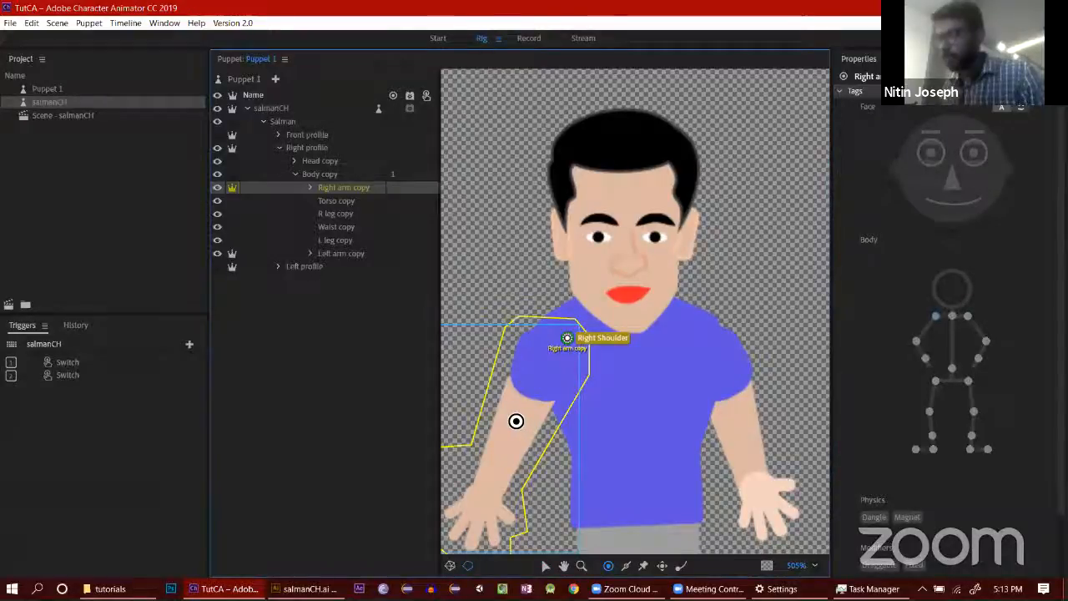
click(489, 484)
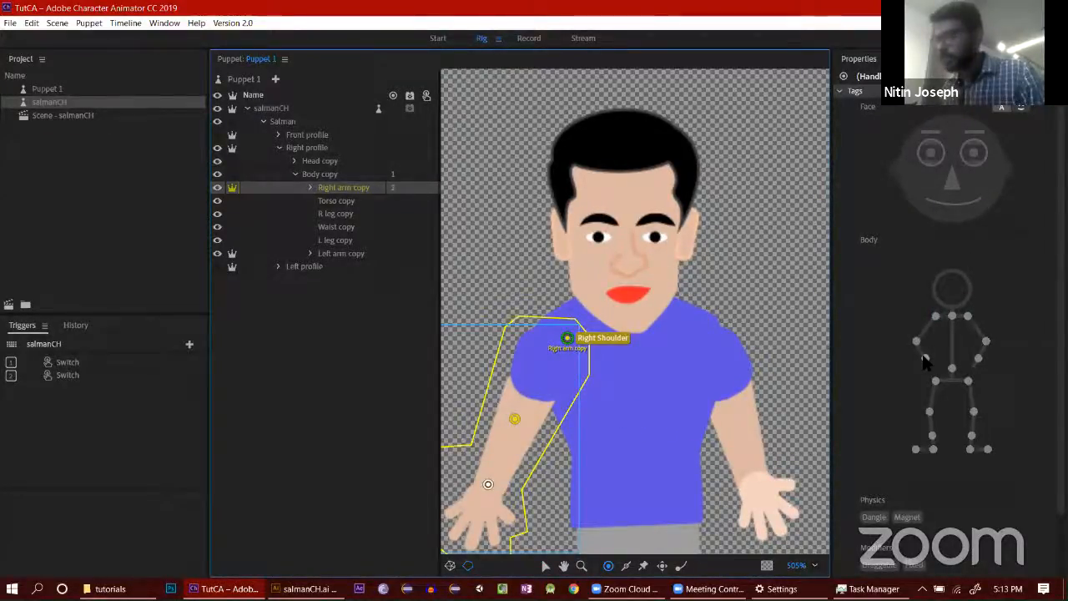
click(925, 359)
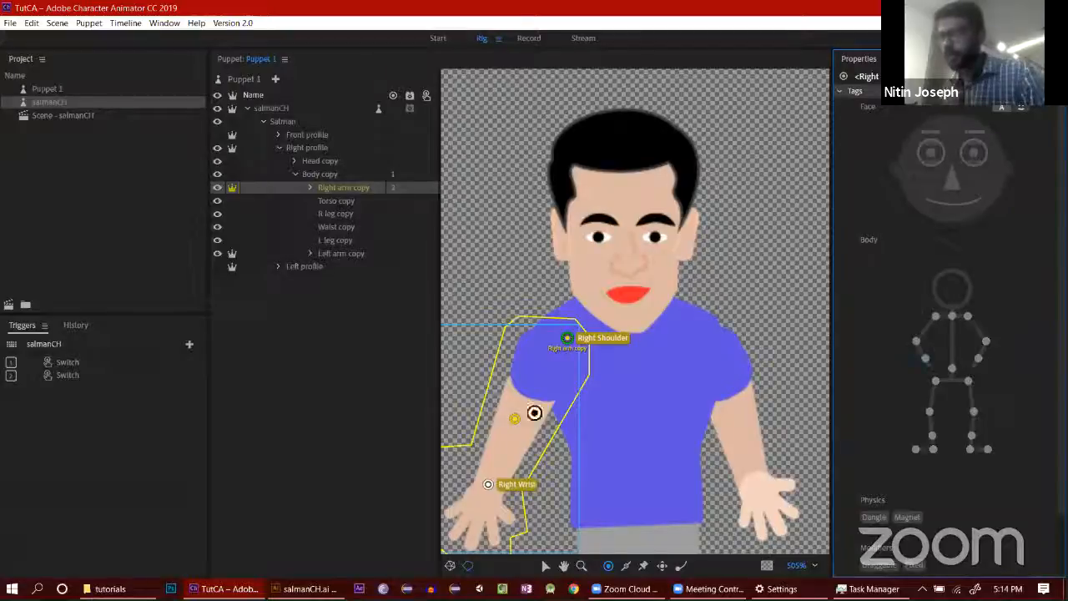
click(515, 419)
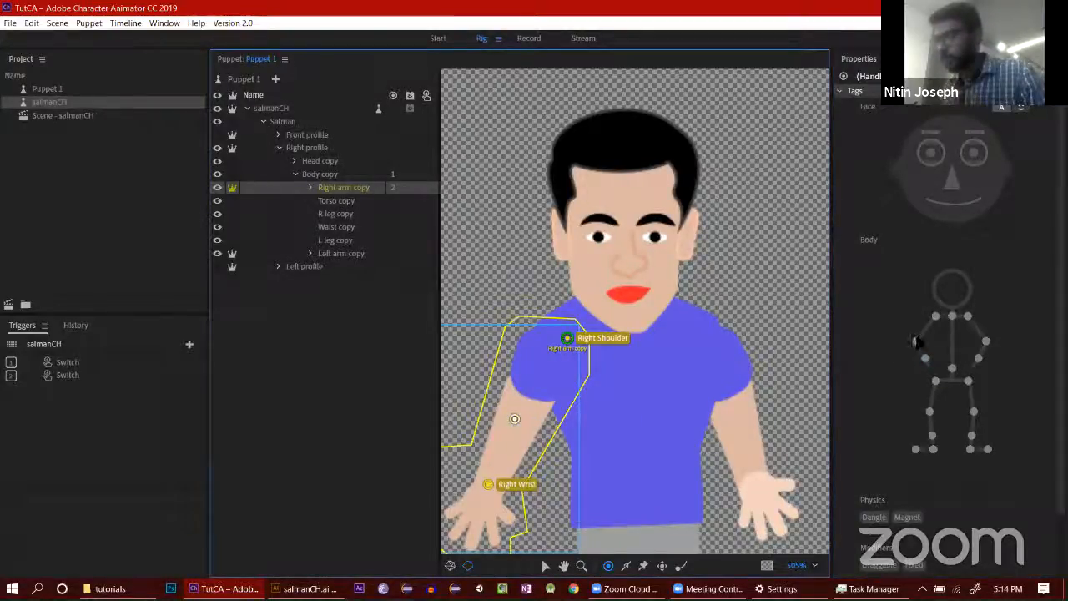
click(916, 341)
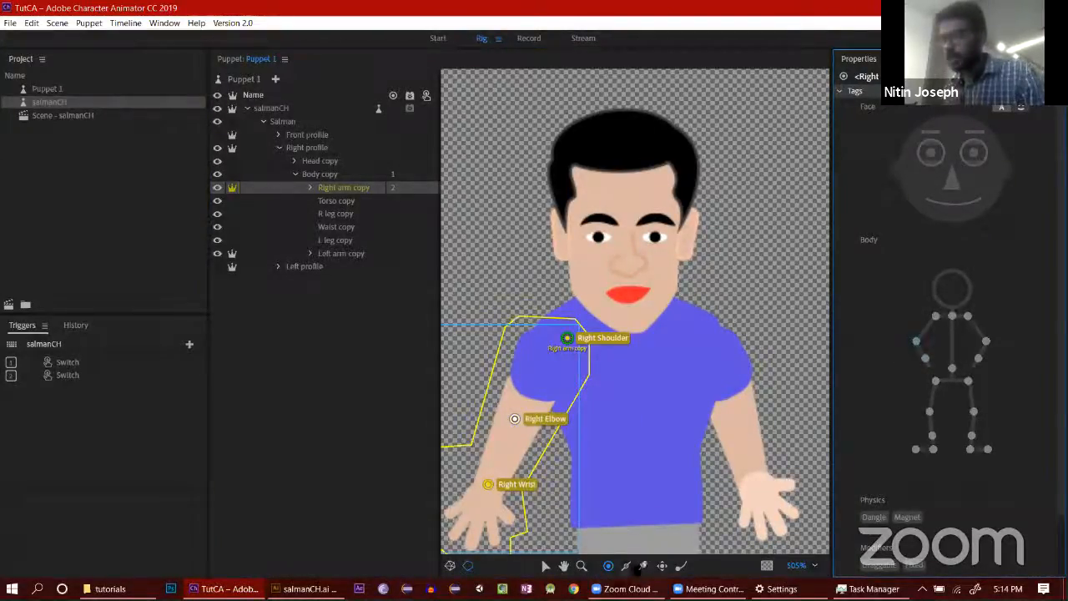
Step: Draw sticks on the Right arm copy from shoulder to elbow and from elbow to wrist
mouse_move(565, 338)
mouse_down()
mouse_move(529, 374)
mouse_move(525, 414)
mouse_up()
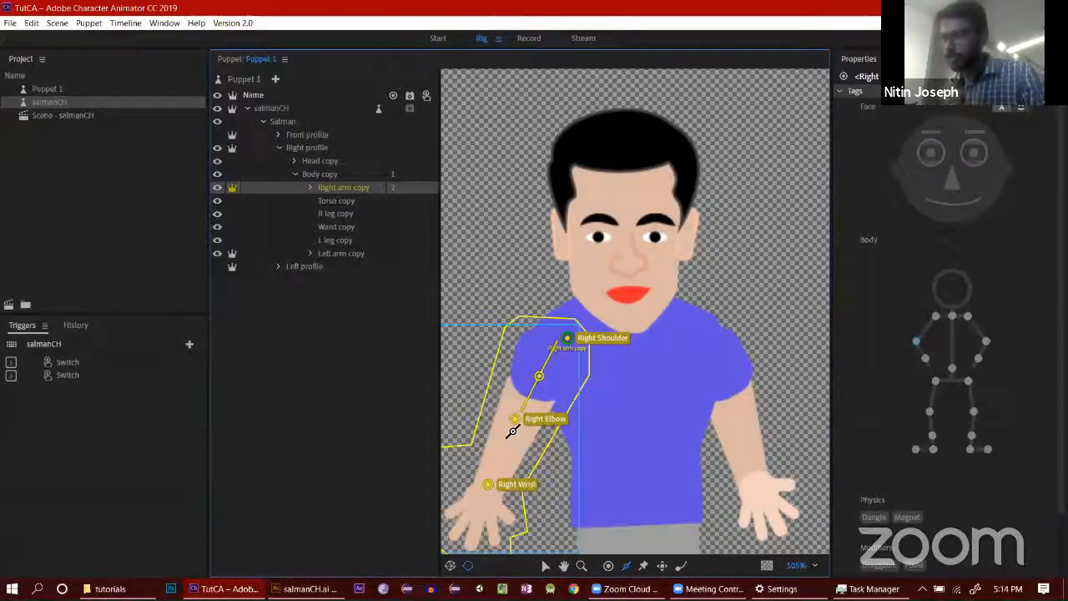
drag(495, 473, 488, 483)
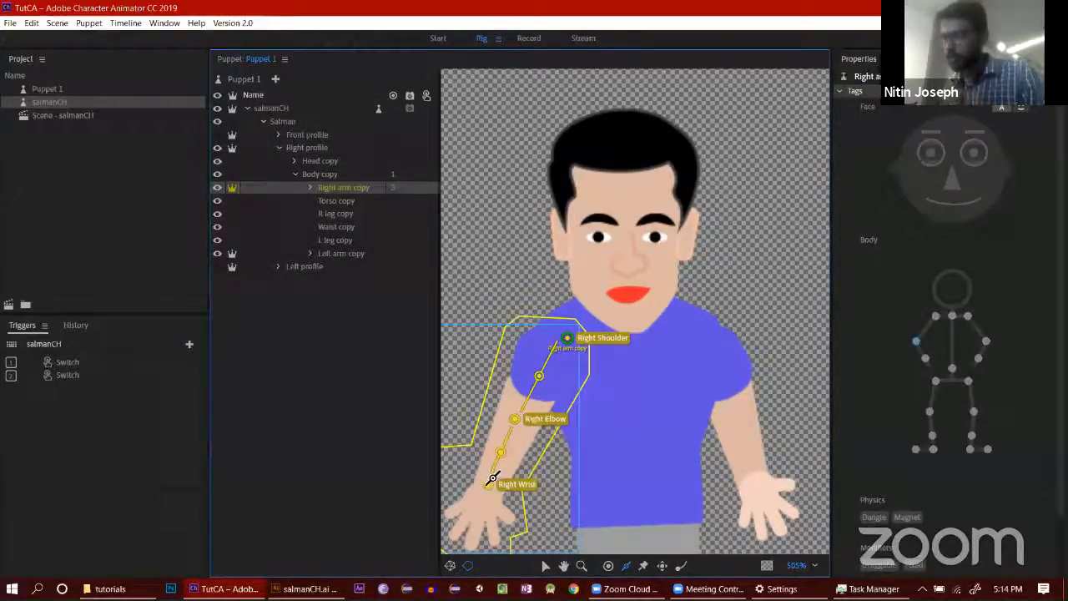
click(758, 390)
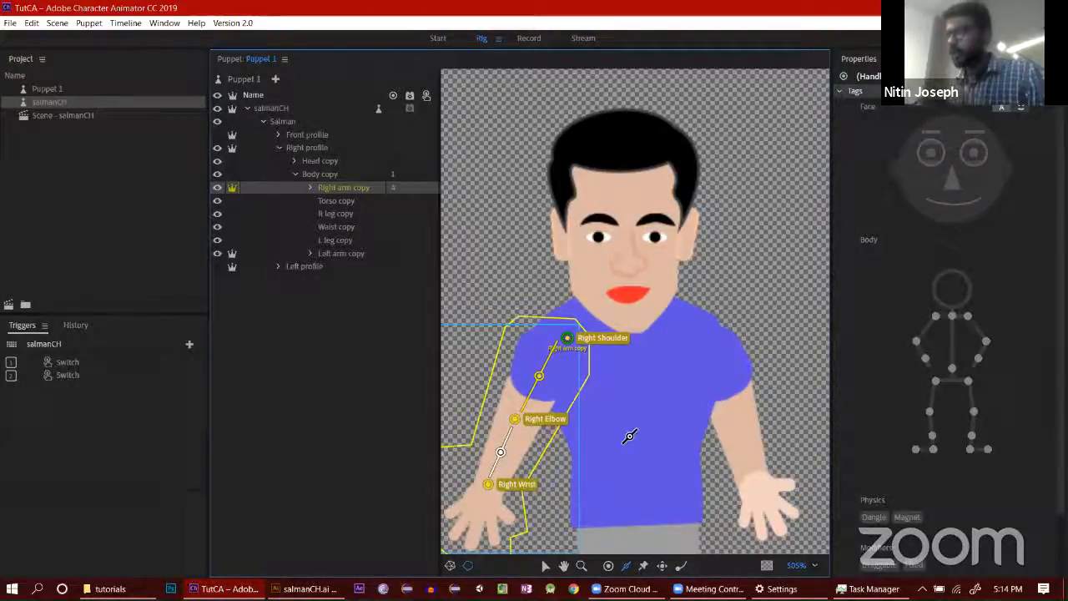
Step: Put the R leg copy and L leg copy layers of the Right profile each into its own group
click(338, 201)
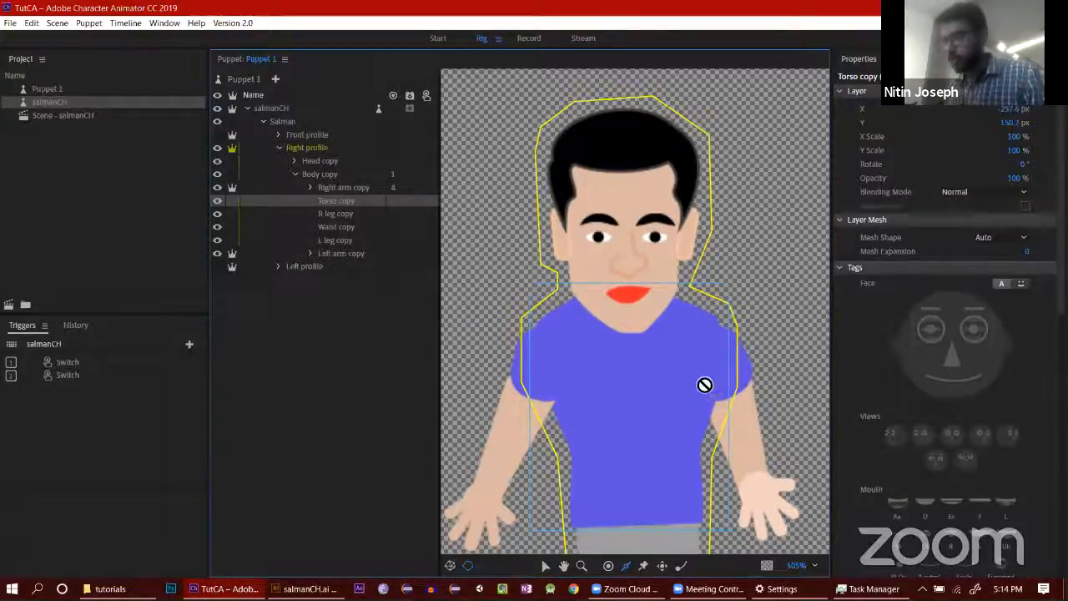
click(359, 214)
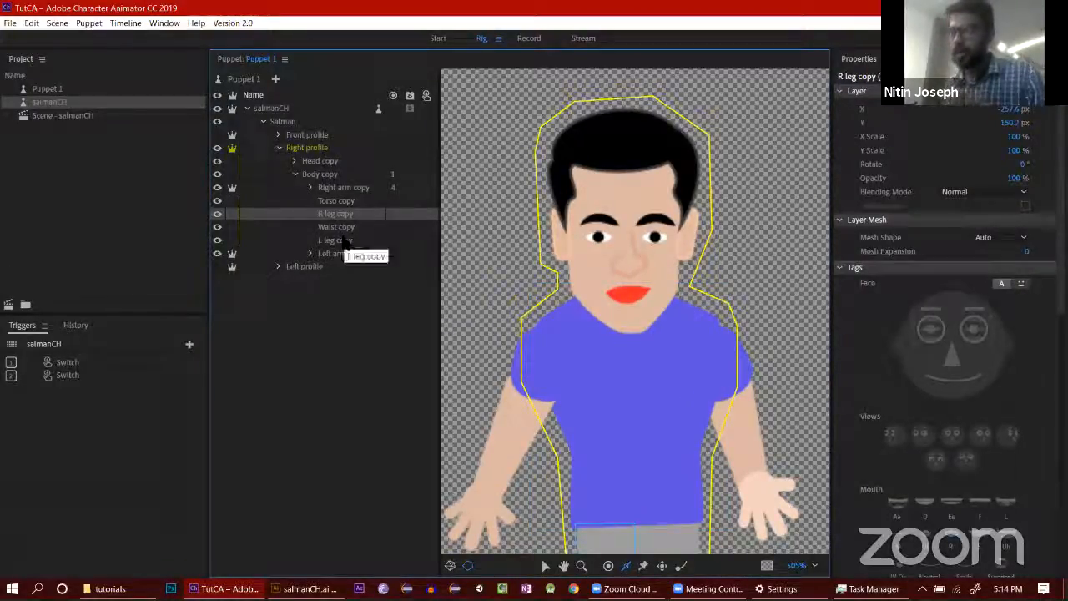
click(83, 23)
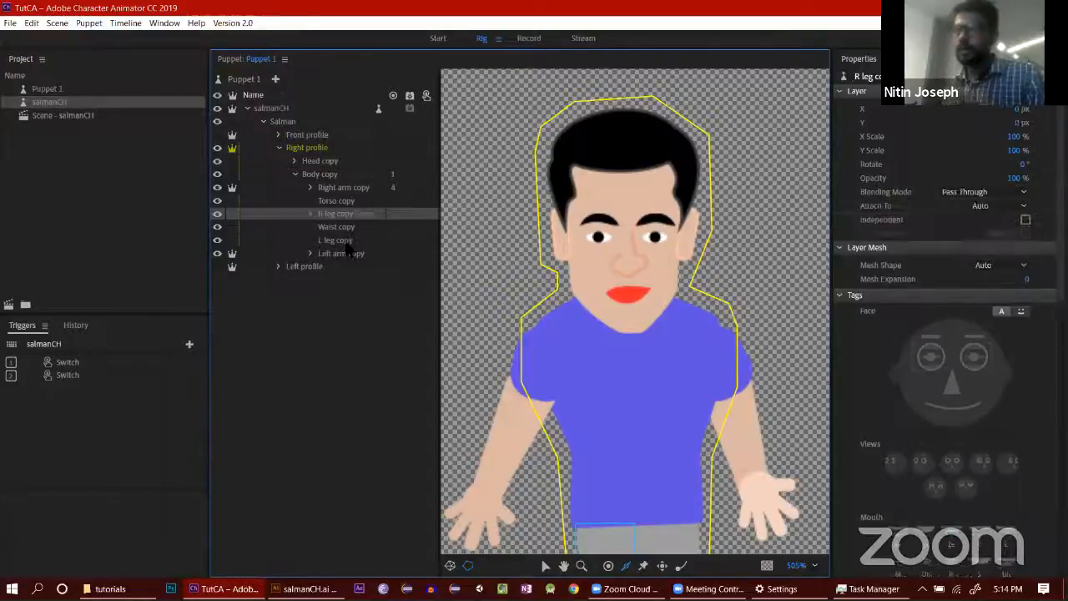
click(350, 240)
click(87, 23)
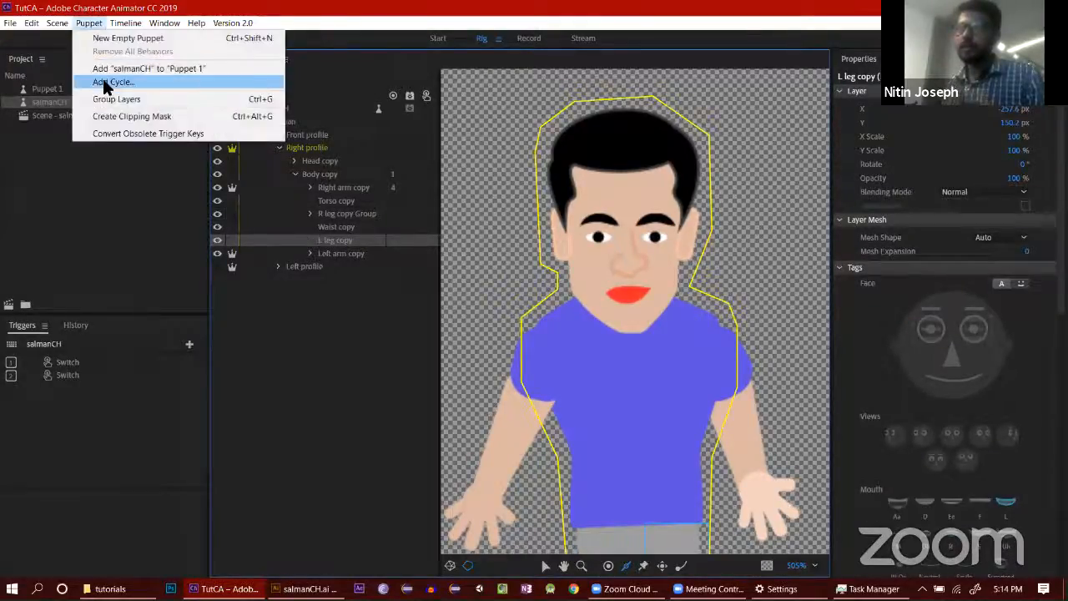
click(113, 99)
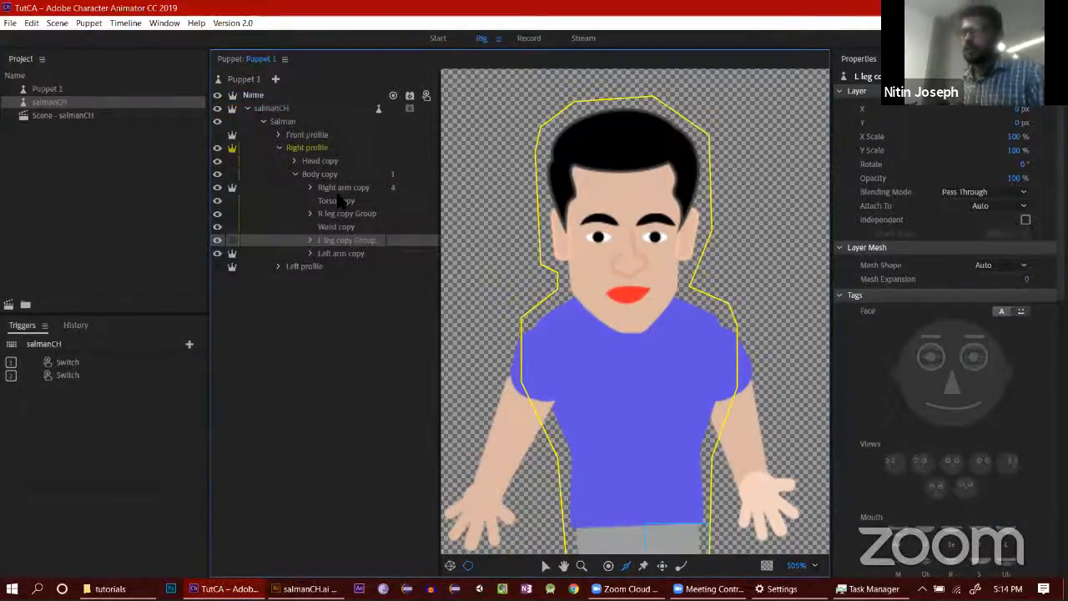
Step: Move the R leg copy Group's origin handle up to the hip at the top of the trouser leg
click(342, 215)
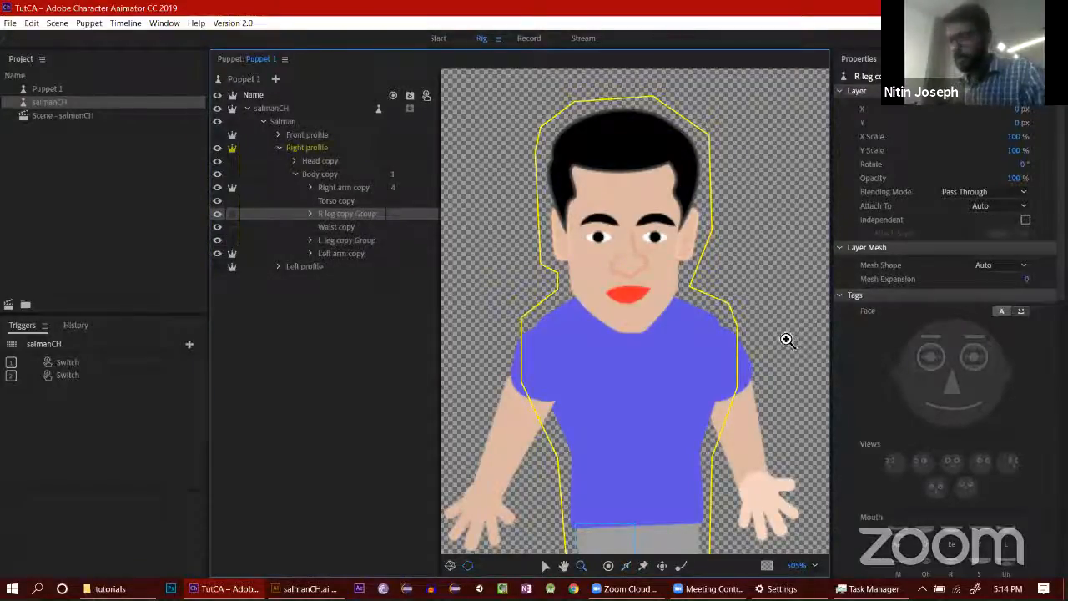
scroll(780, 326, down, 3)
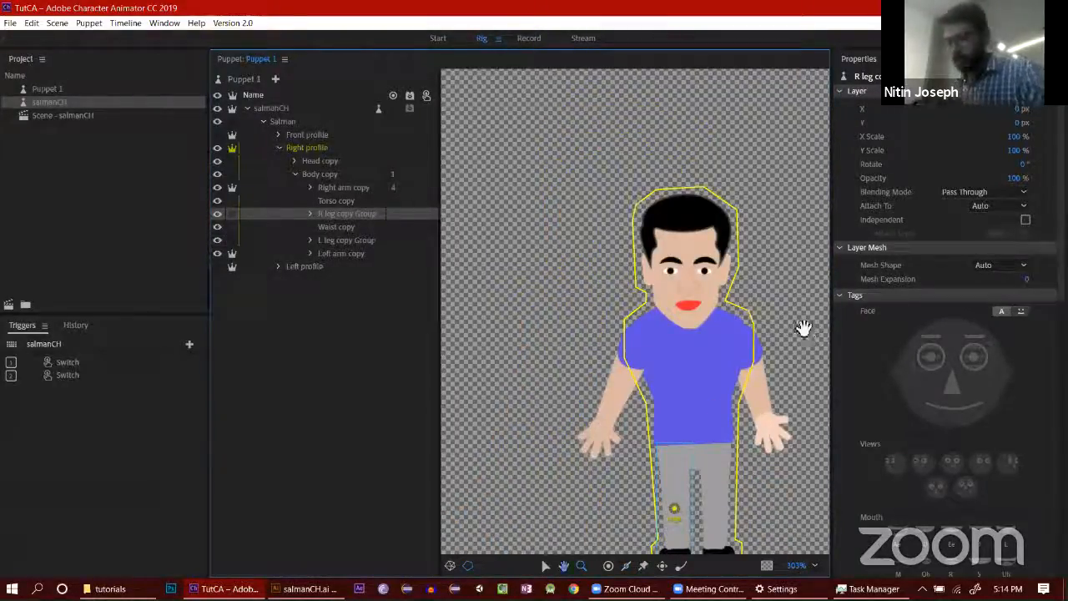
key(h)
drag(804, 325, 757, 251)
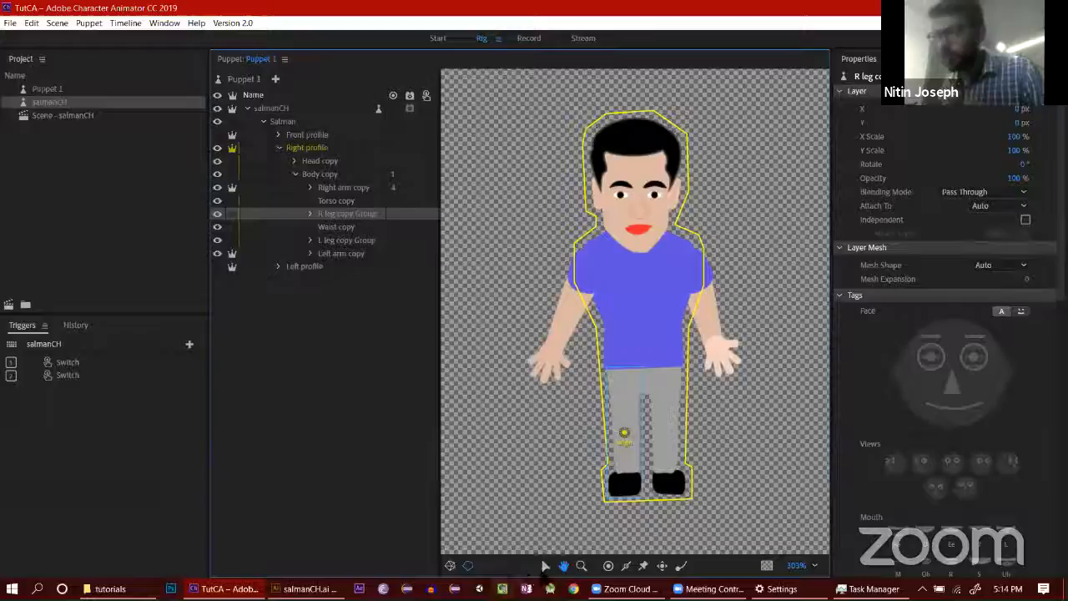
click(545, 566)
click(623, 373)
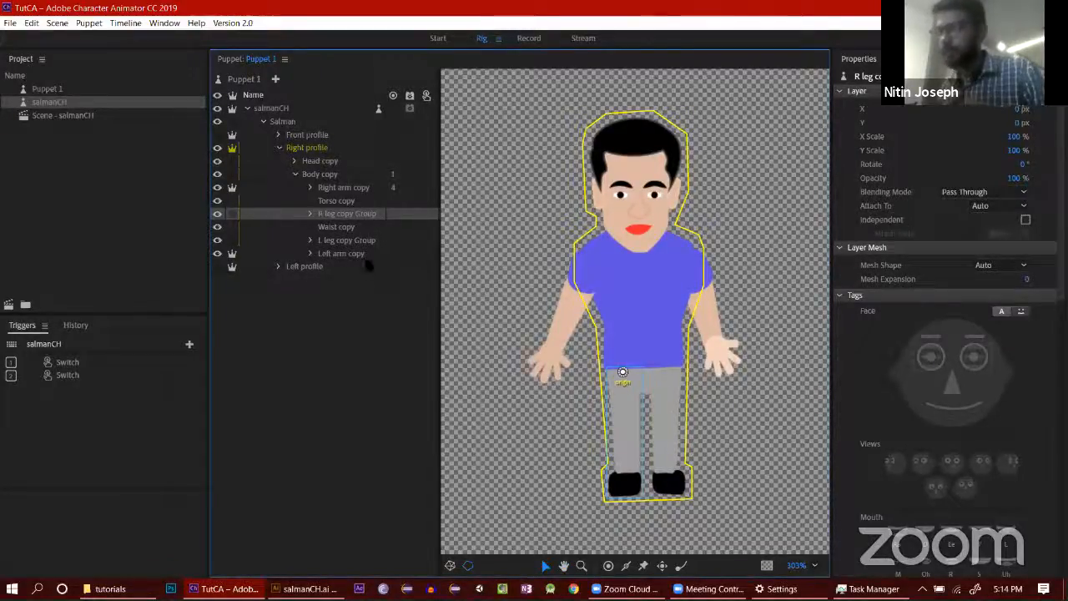
Step: Add handles at the knee, ankle, heel and toe of the R leg copy Group
click(310, 214)
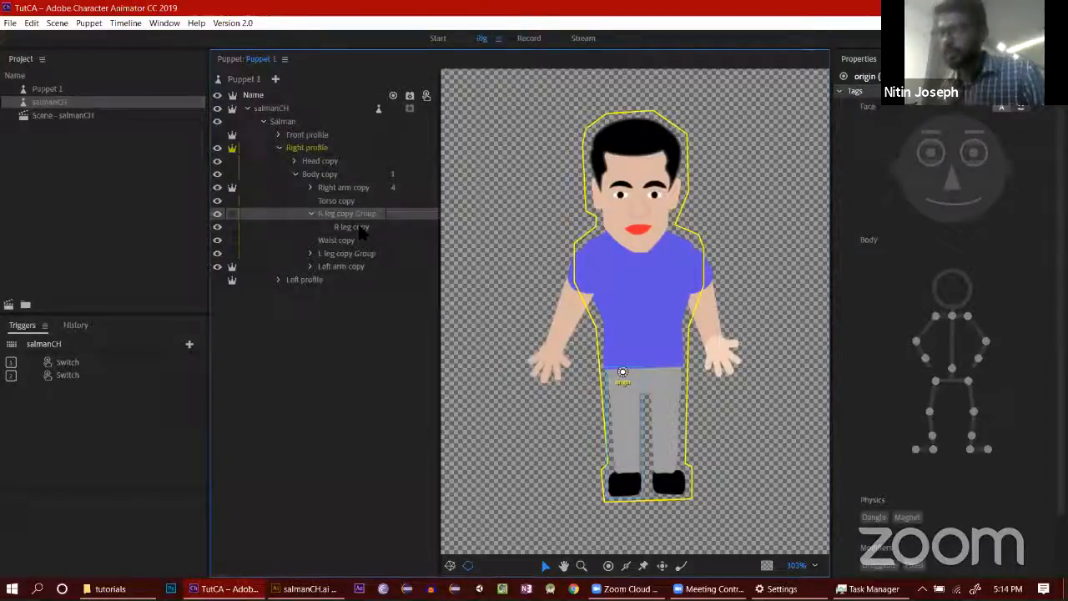
click(359, 228)
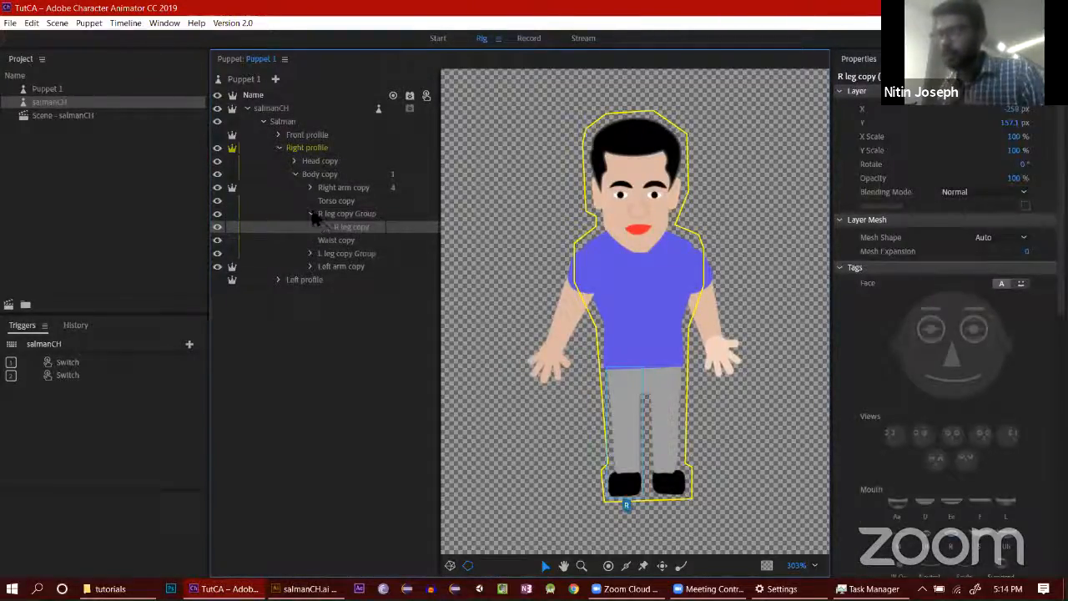
click(311, 213)
click(350, 213)
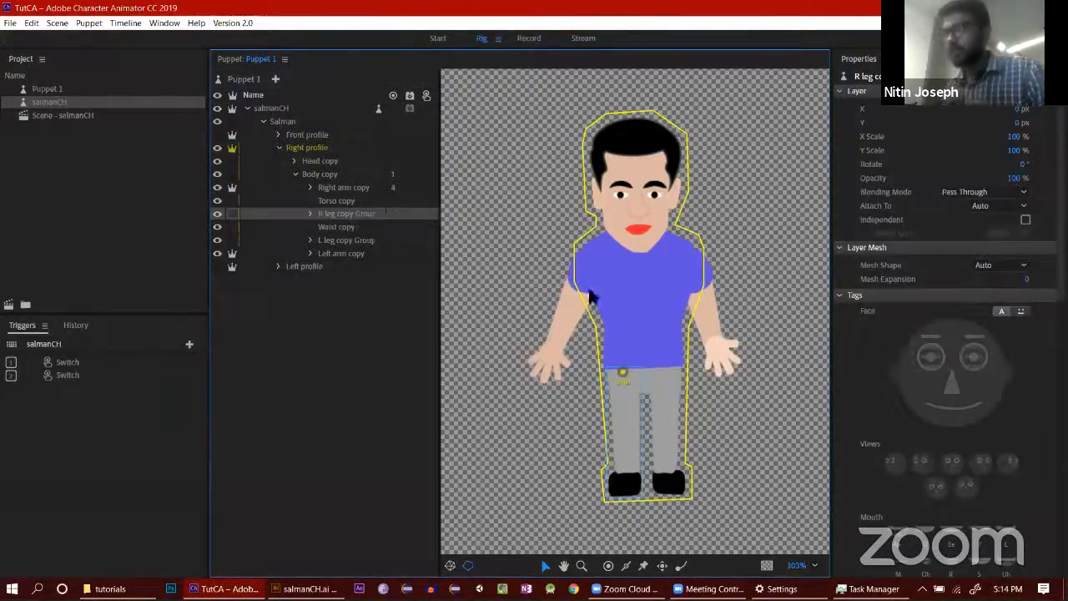
click(608, 565)
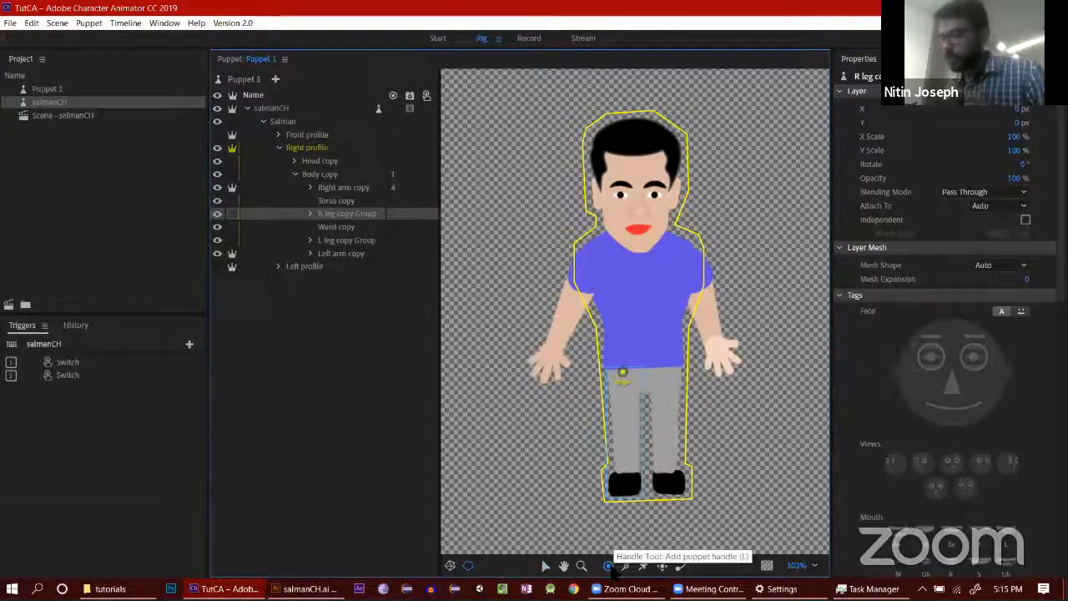
scroll(957, 343, down, 5)
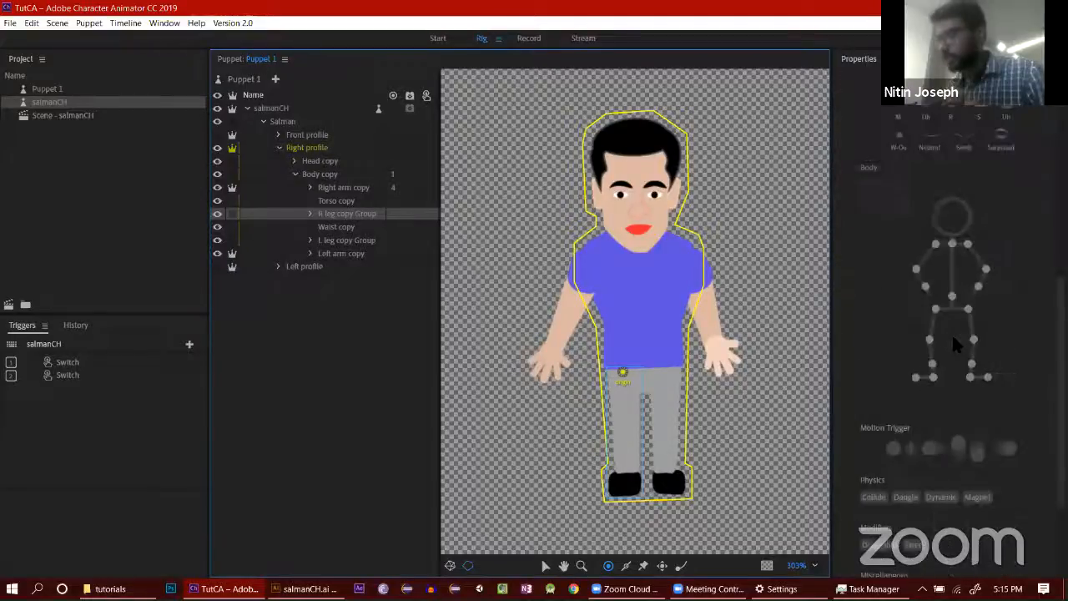
click(623, 425)
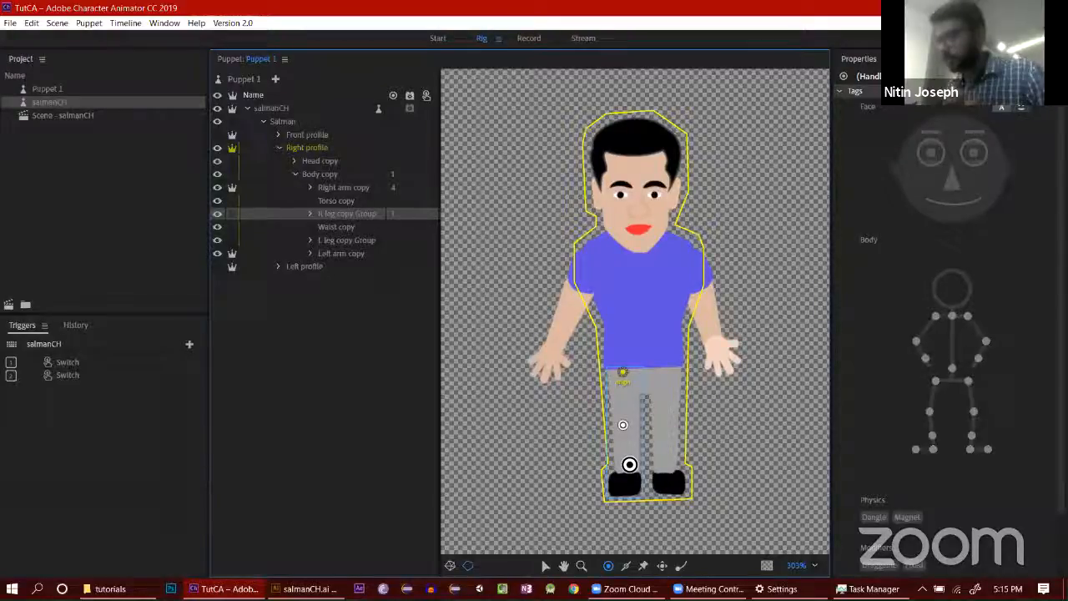
click(628, 462)
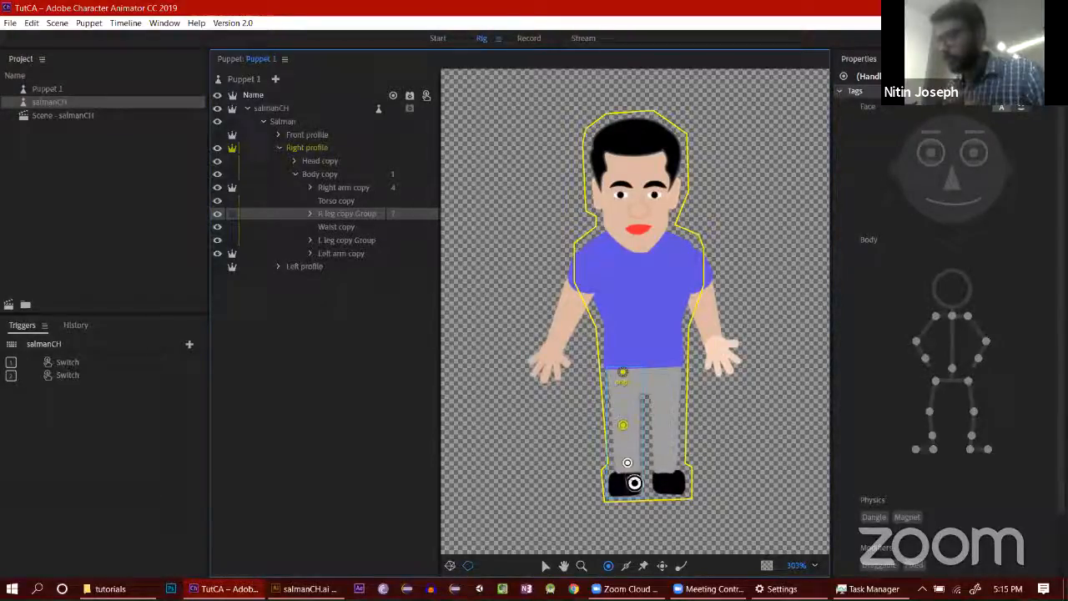
click(632, 482)
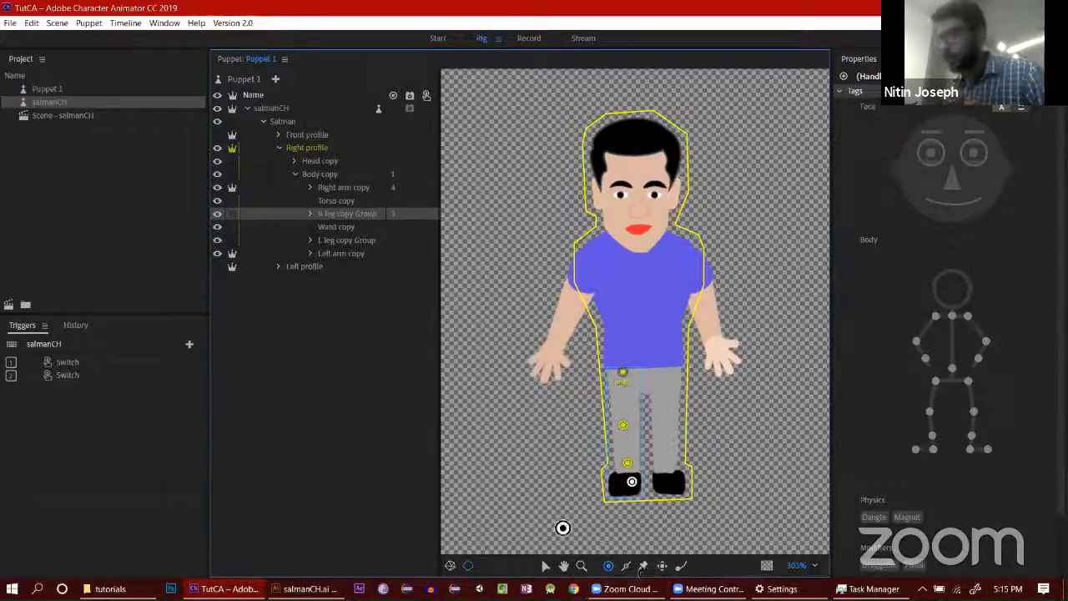
Step: Tag the R leg copy Group's handles, from the foot upwards, as Right Toe, Right Heel, Right Ankle and Right Knee
click(916, 449)
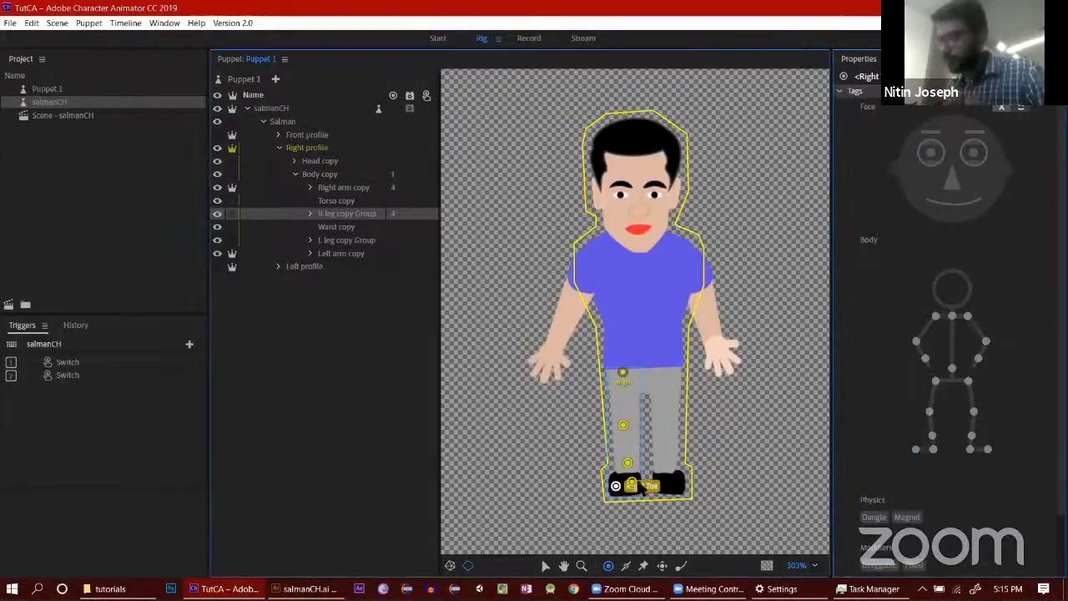
click(935, 448)
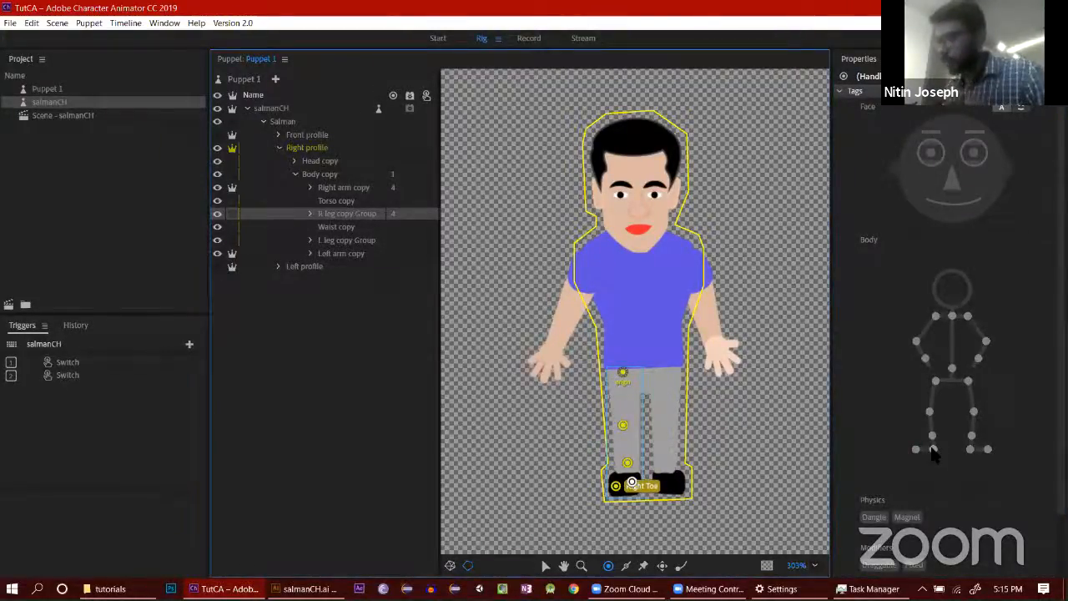
click(686, 462)
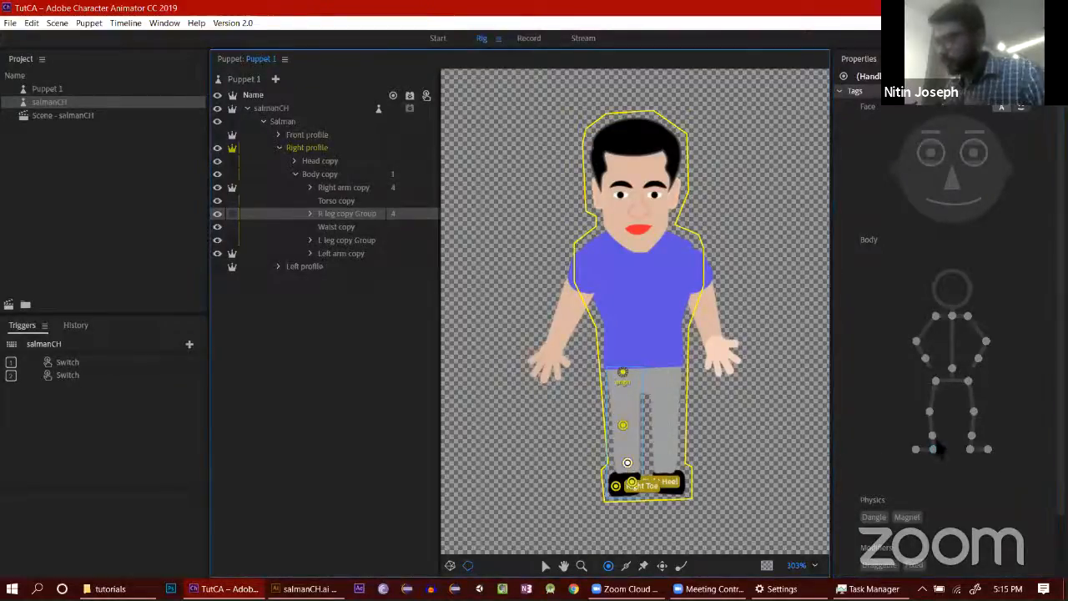
click(932, 440)
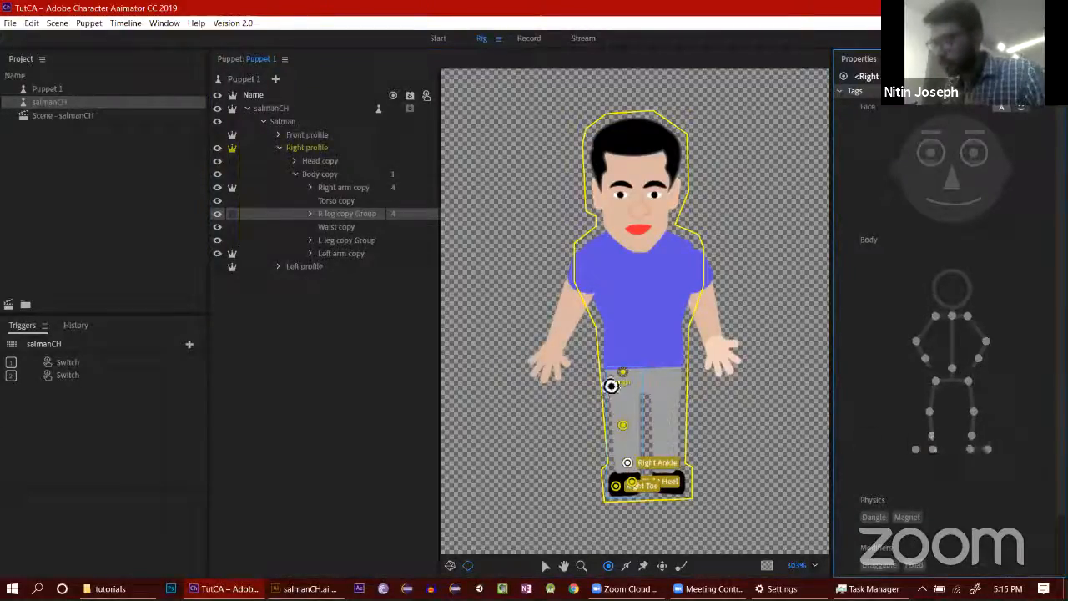
click(789, 401)
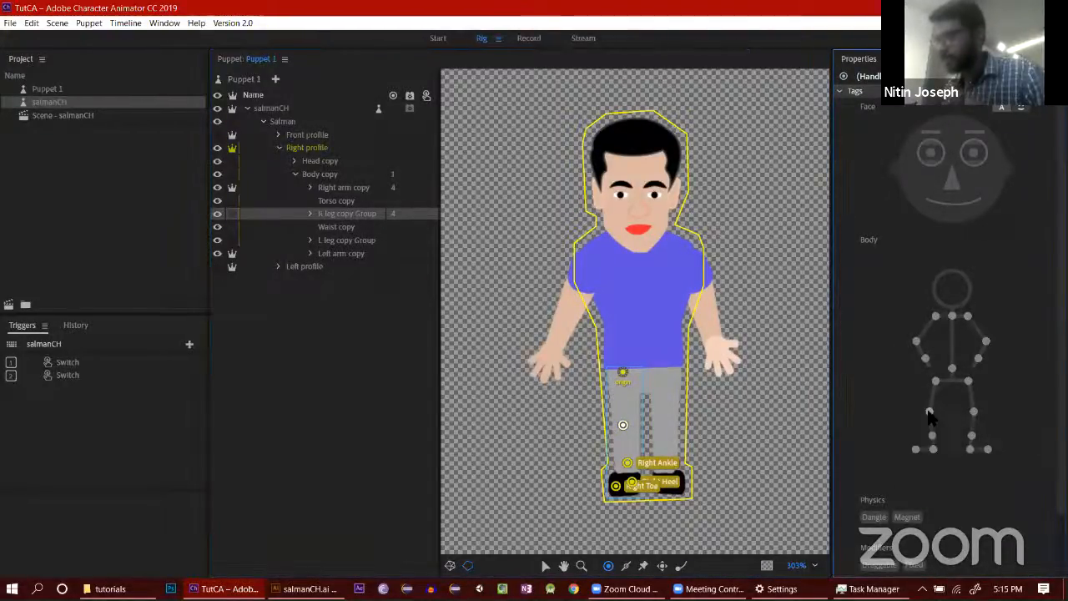
click(930, 411)
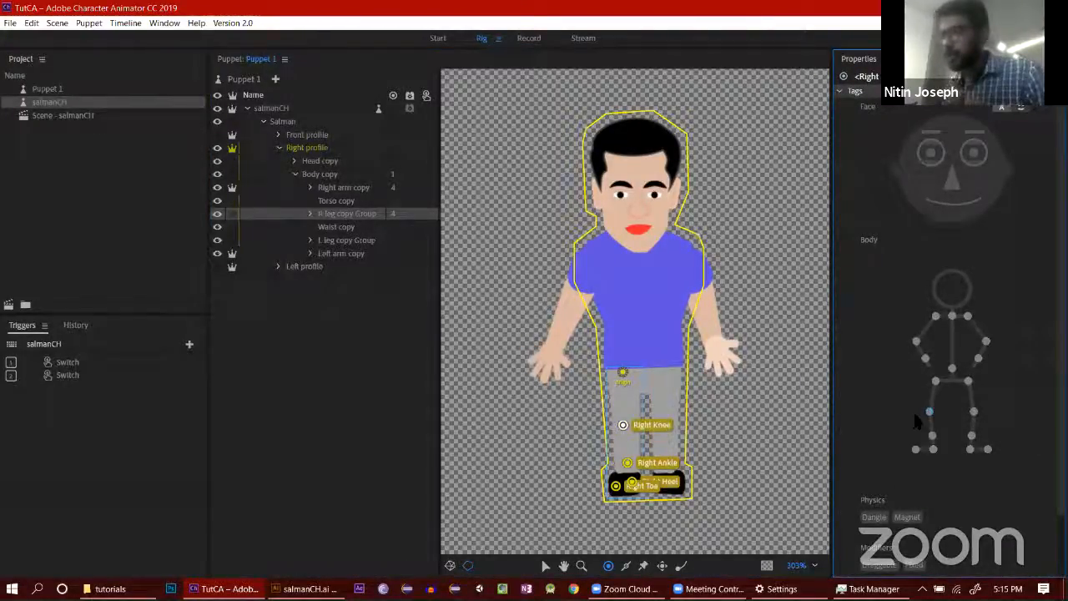
Step: Move the L leg copy Group's origin handle up to the hip and add handles at its knee, ankle, heel and toe
click(340, 240)
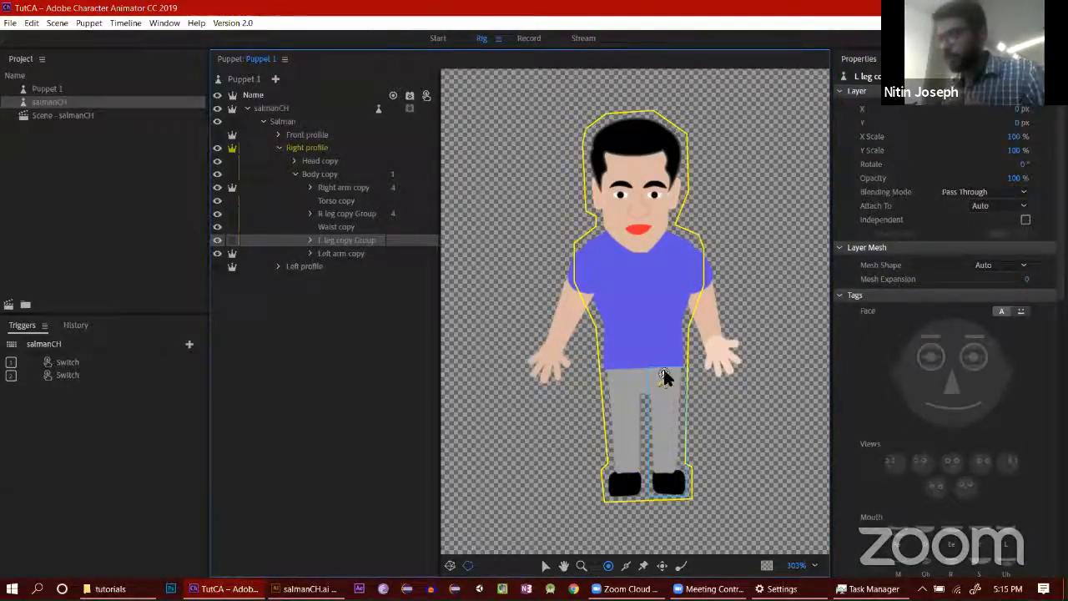
click(664, 372)
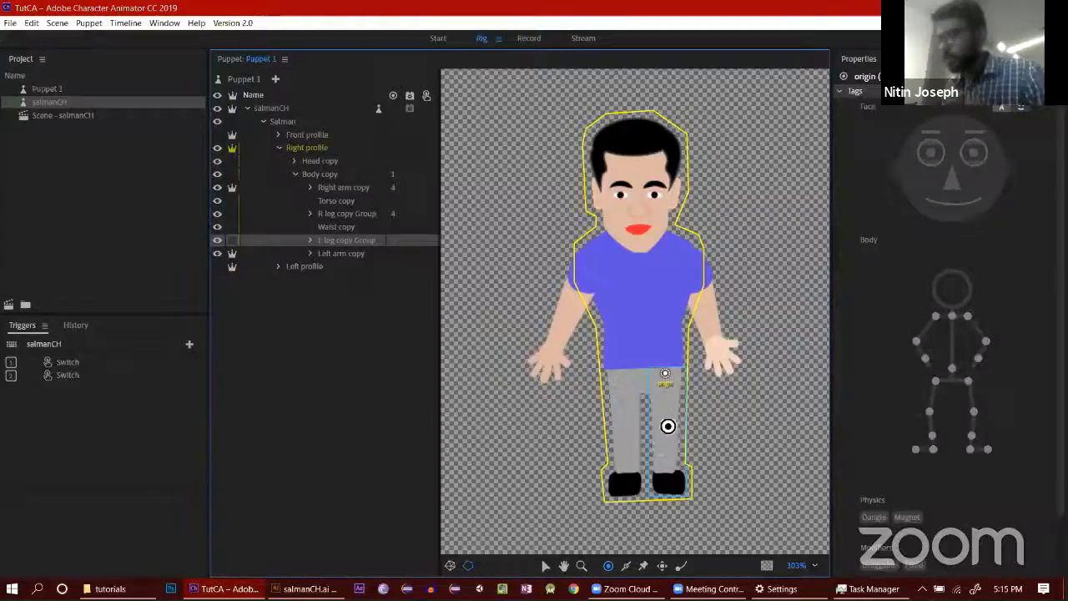
click(666, 425)
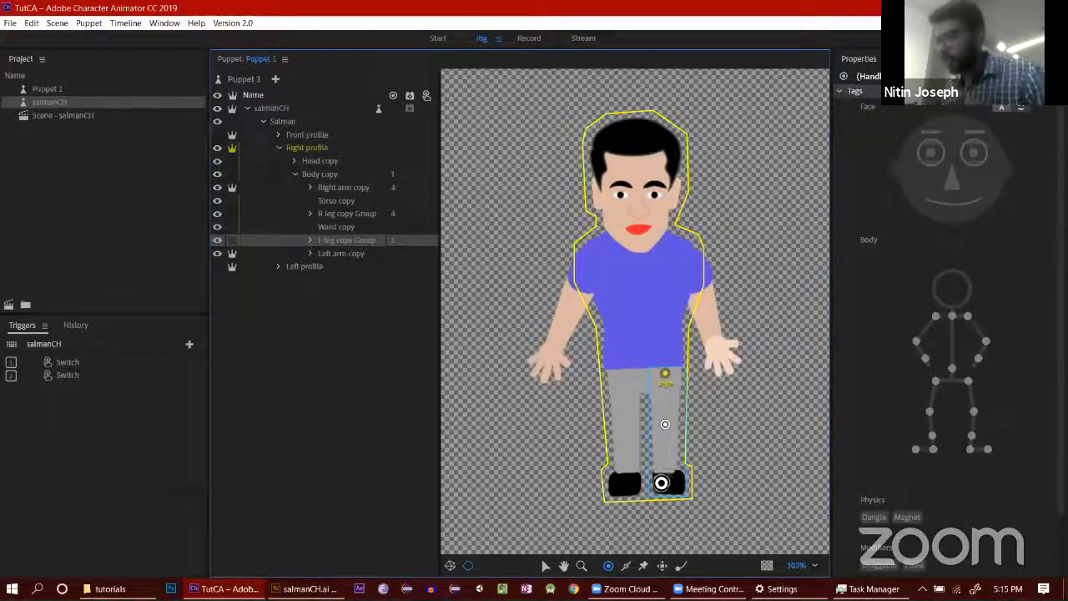
click(661, 464)
click(659, 483)
click(678, 482)
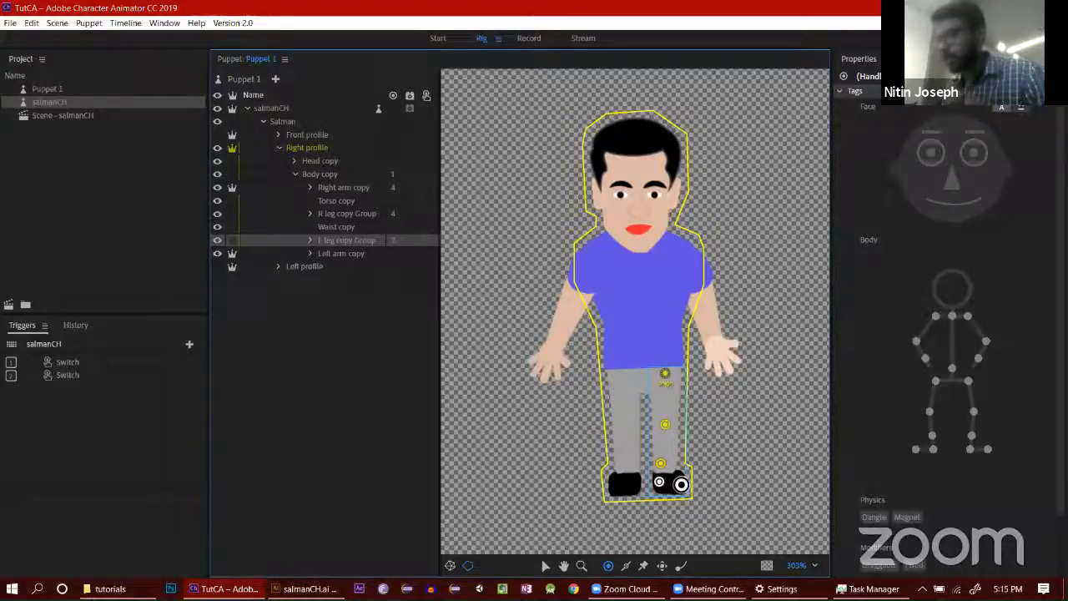
Step: Tag the L leg copy Group's handles, from the foot upwards, as Left Toe, Left Heel, Left Ankle and Left Knee
click(988, 450)
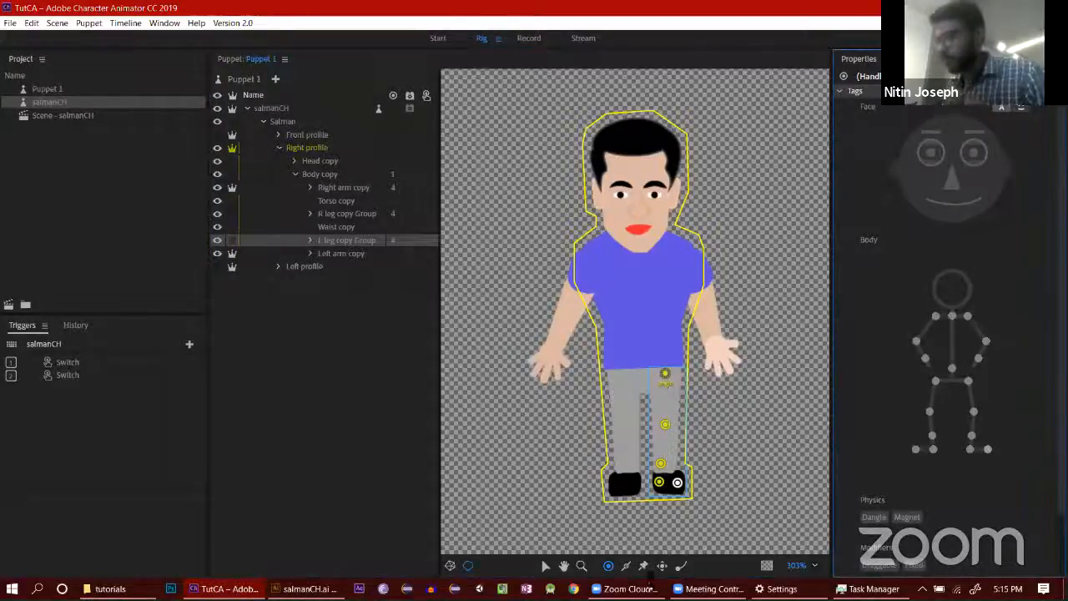
click(659, 483)
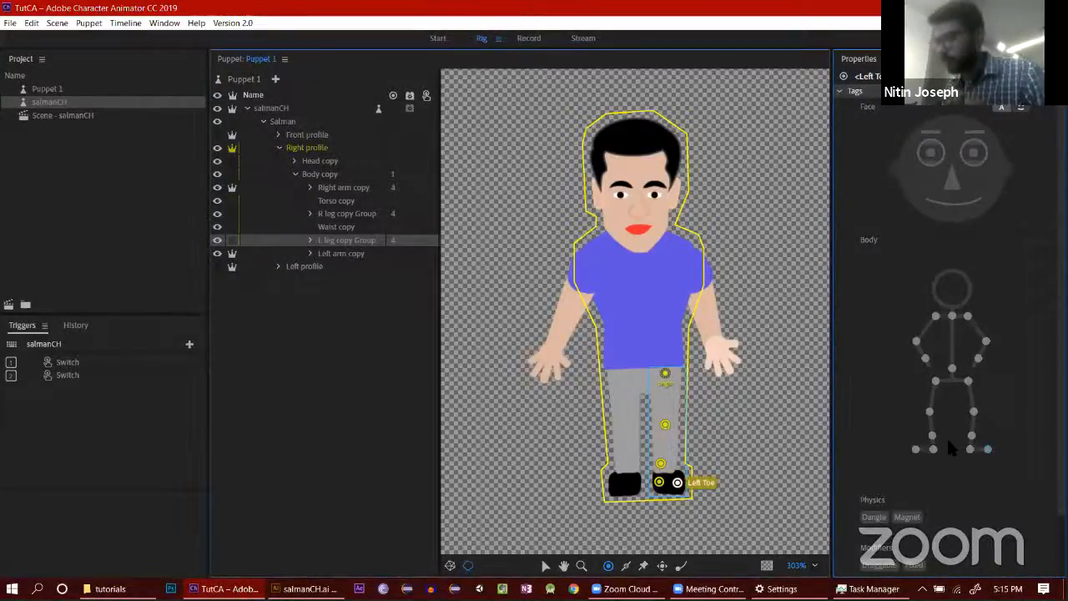
click(970, 449)
click(661, 463)
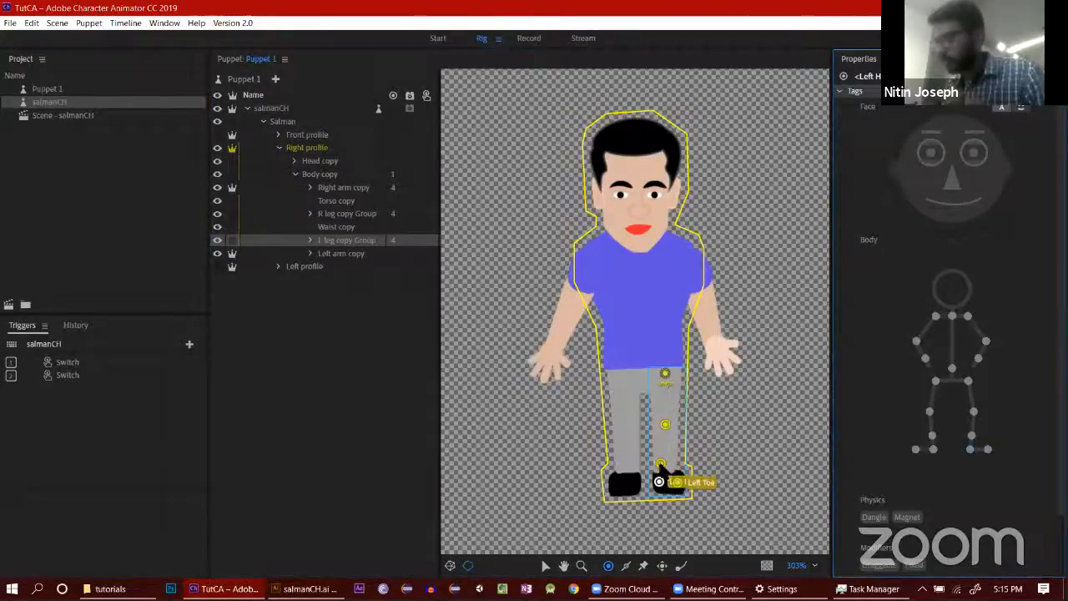
click(971, 435)
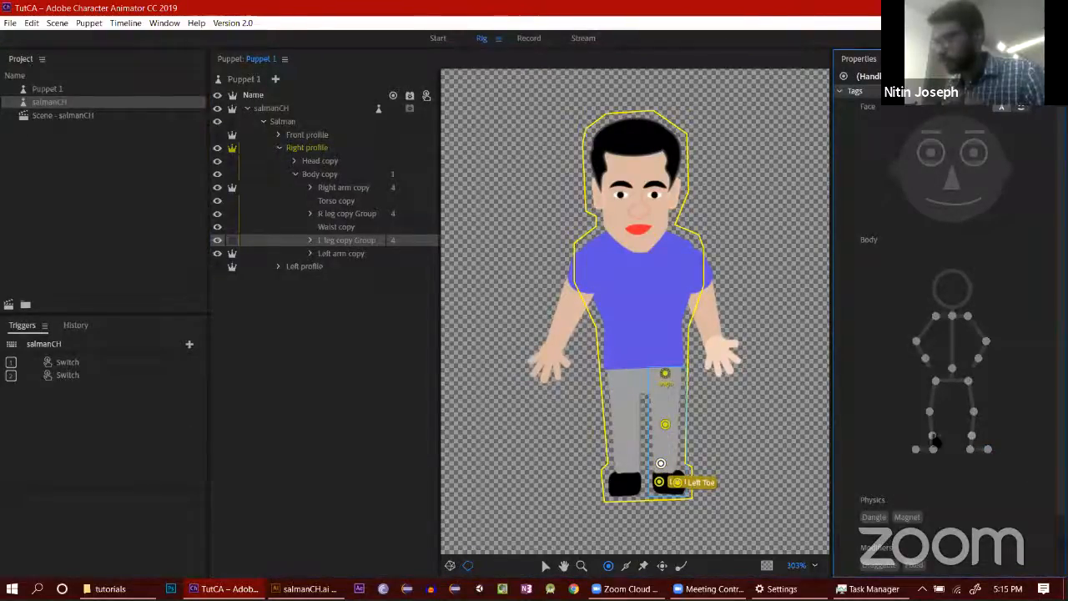
click(666, 427)
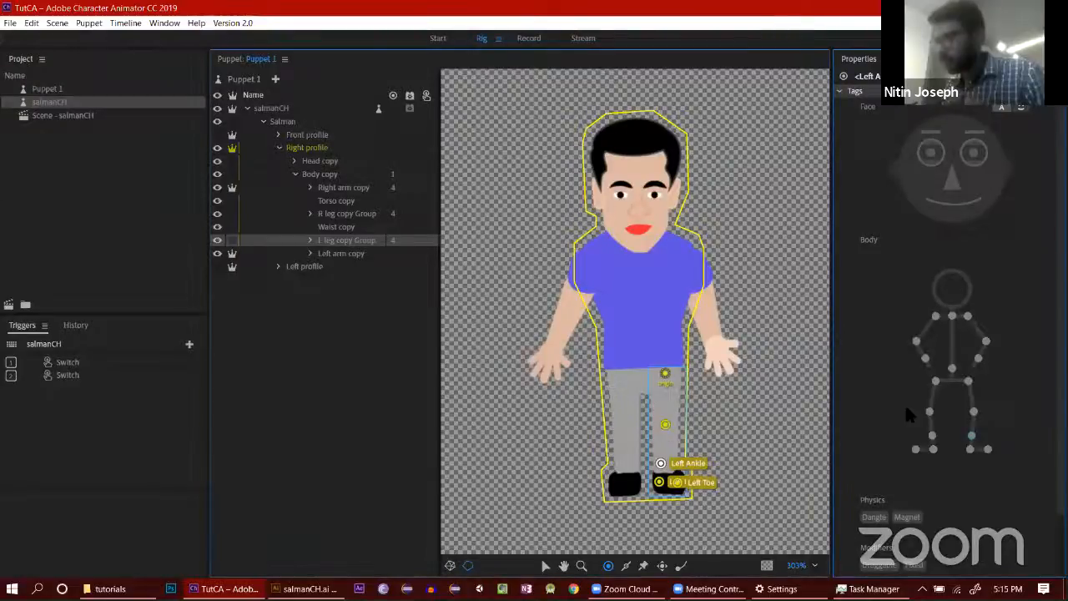
click(972, 411)
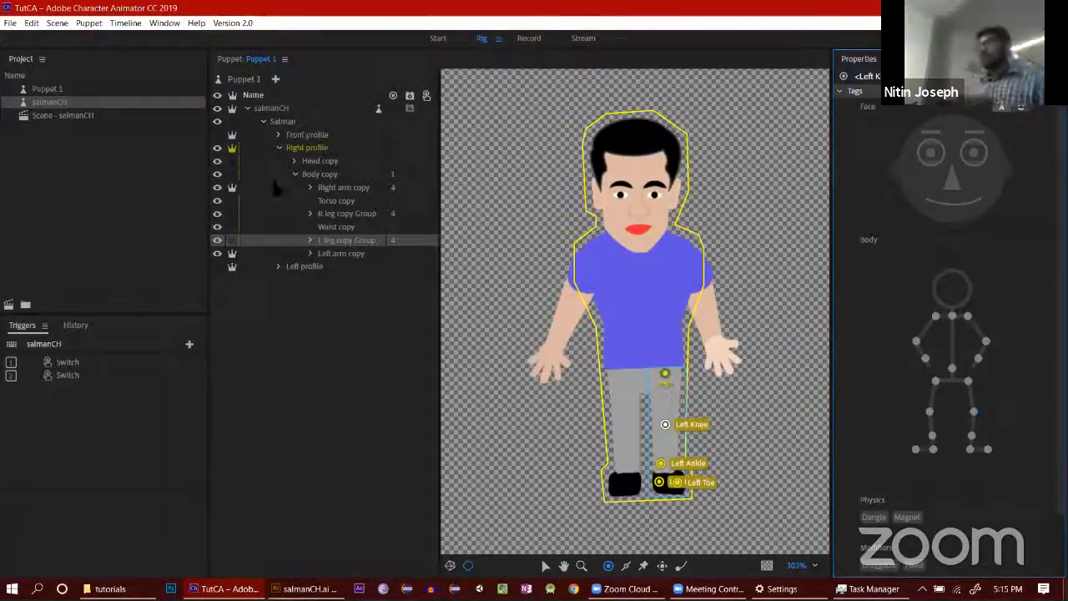
Step: Tag the Waist copy layer in the Right profile's Body copy as Waist
click(338, 228)
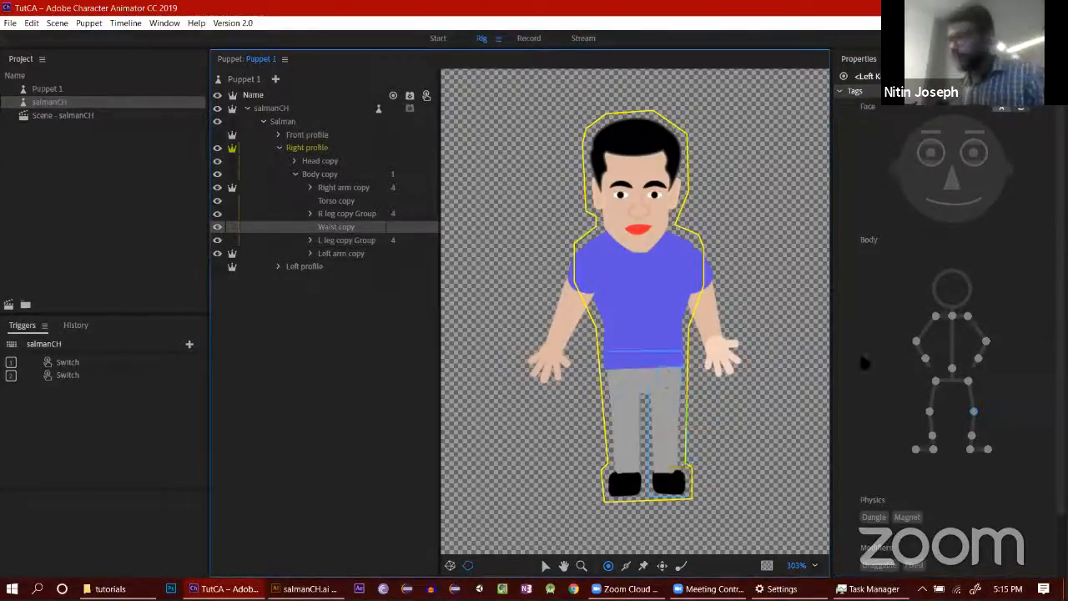
scroll(941, 413, down, 5)
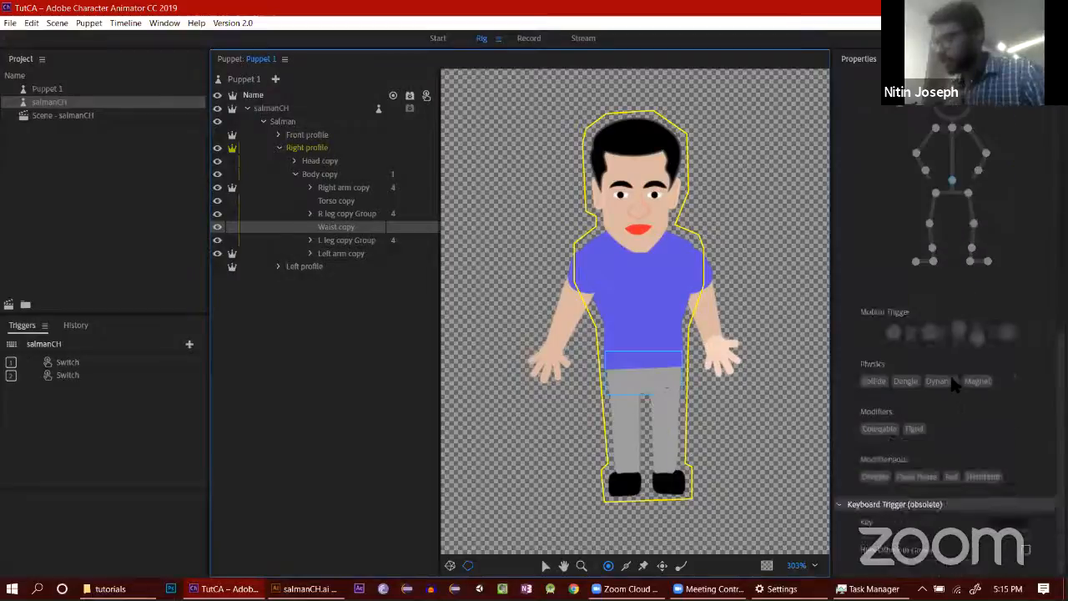
click(951, 180)
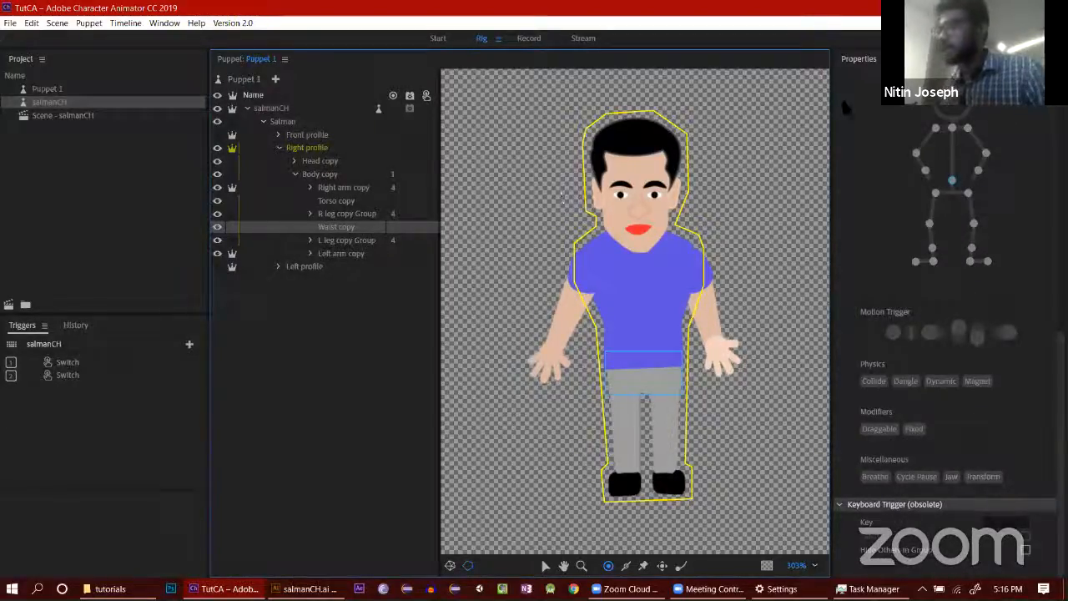
Step: Move the Left arm copy's origin handle up to the shoulder and tag it Left Shoulder
click(341, 253)
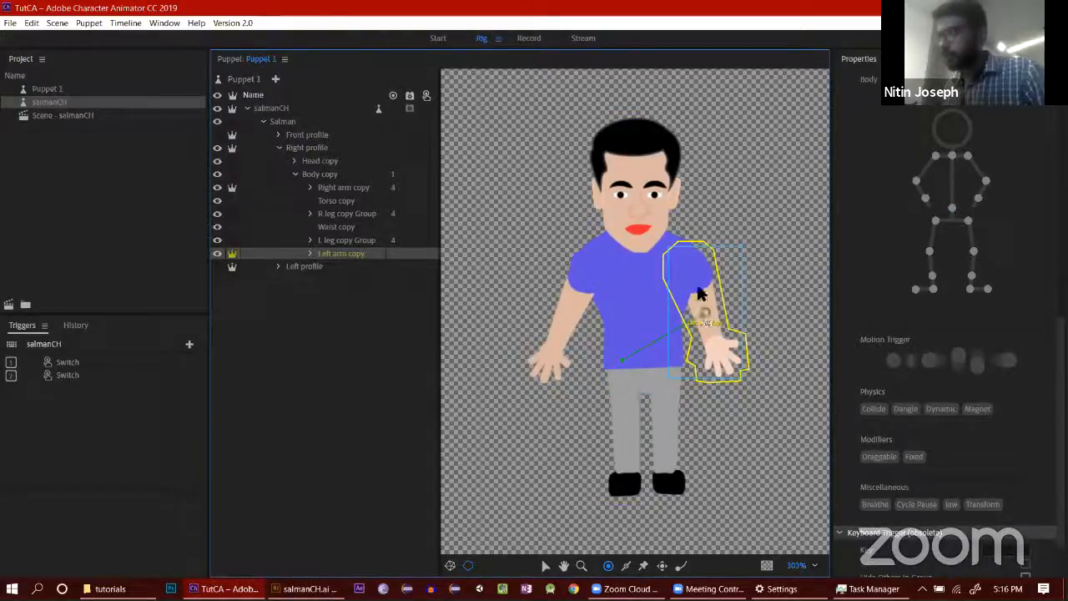
drag(705, 312, 676, 270)
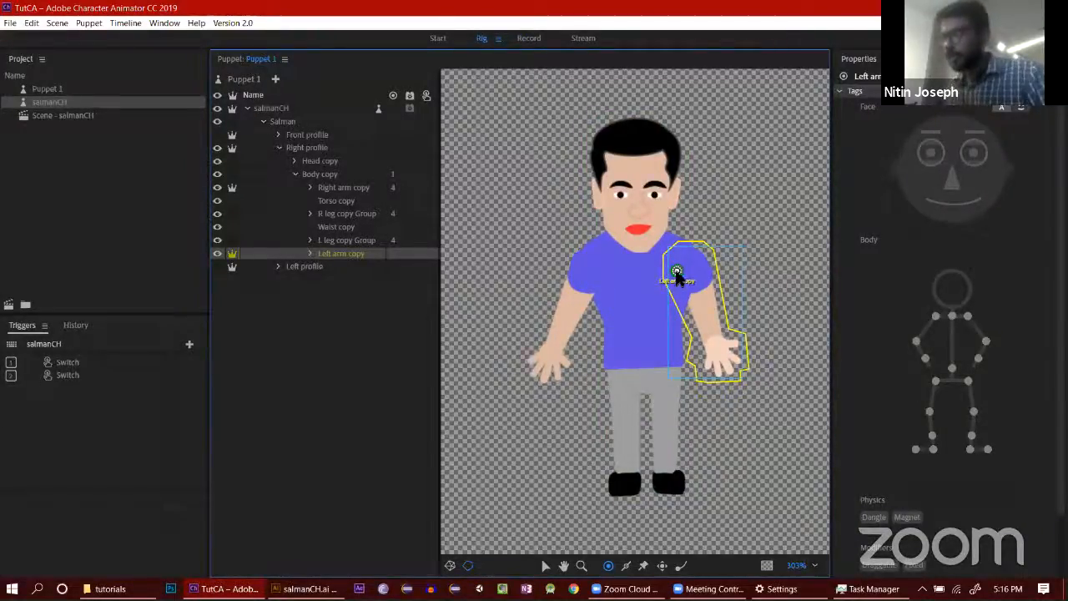
drag(677, 277, 678, 259)
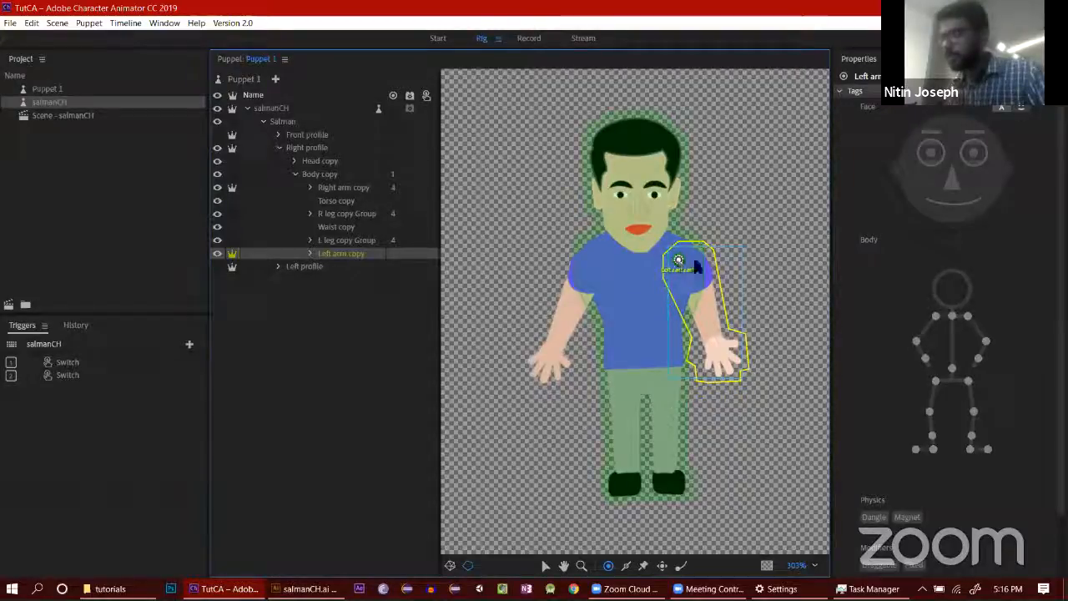
click(967, 317)
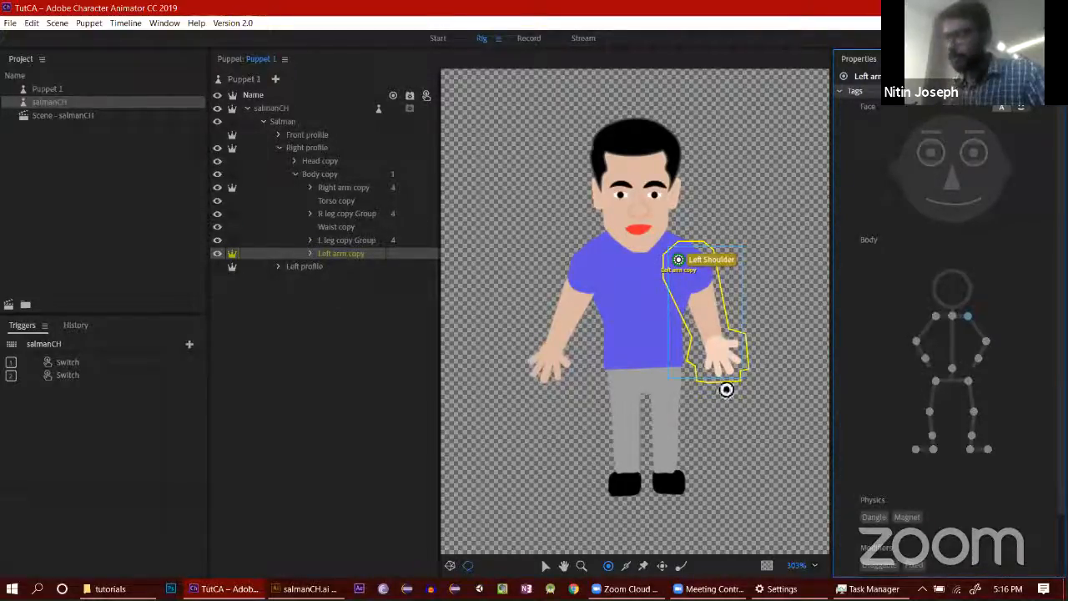
Step: Rig the Left arm copy with handles tagged Left Elbow and Left Wrist, plus sticks along the upper arm and forearm
click(703, 306)
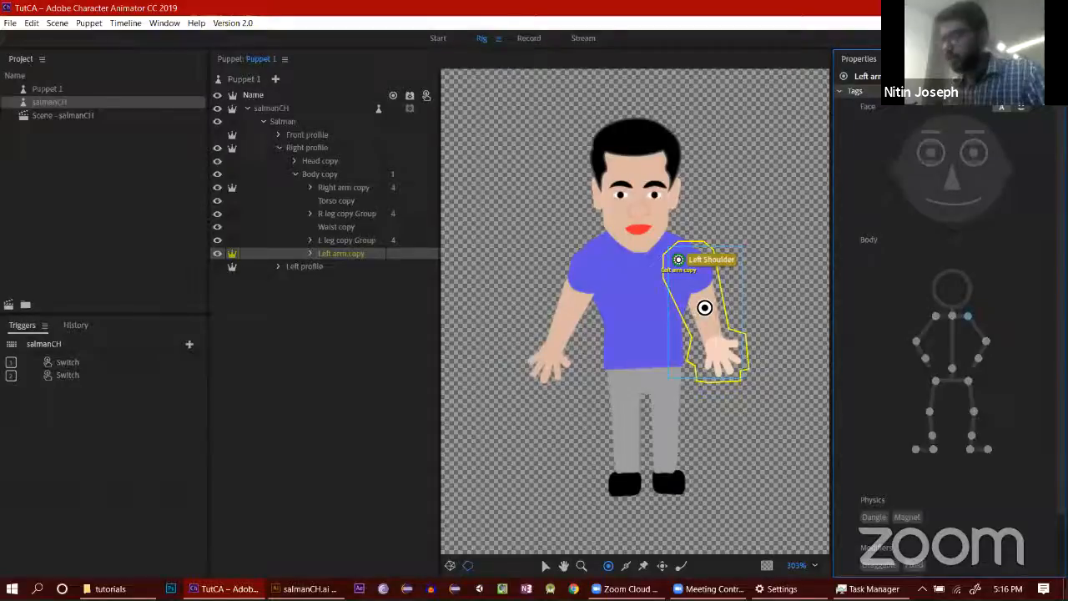
click(711, 340)
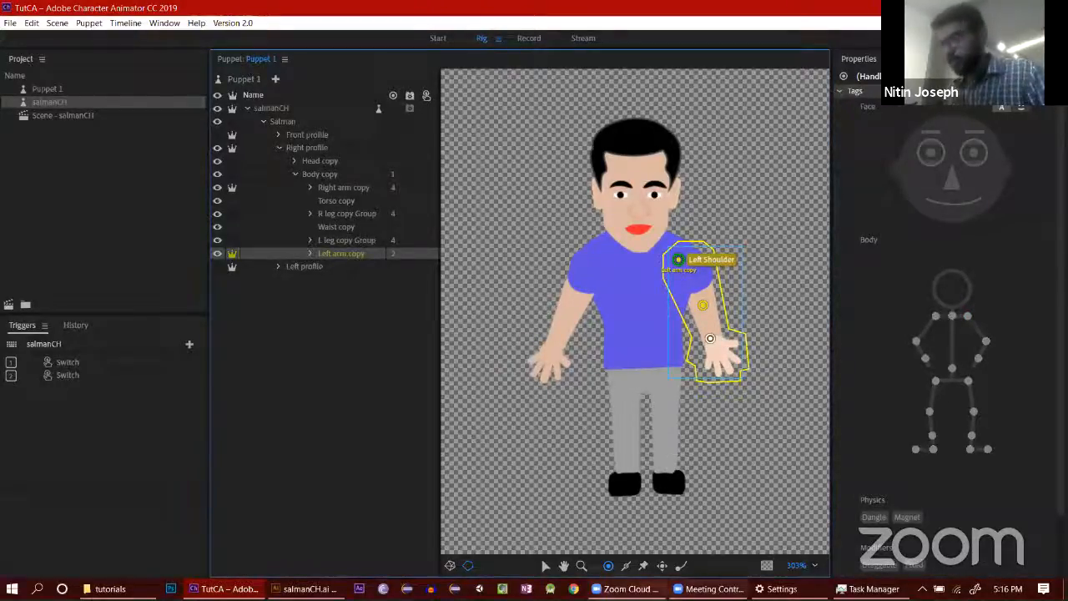
click(626, 567)
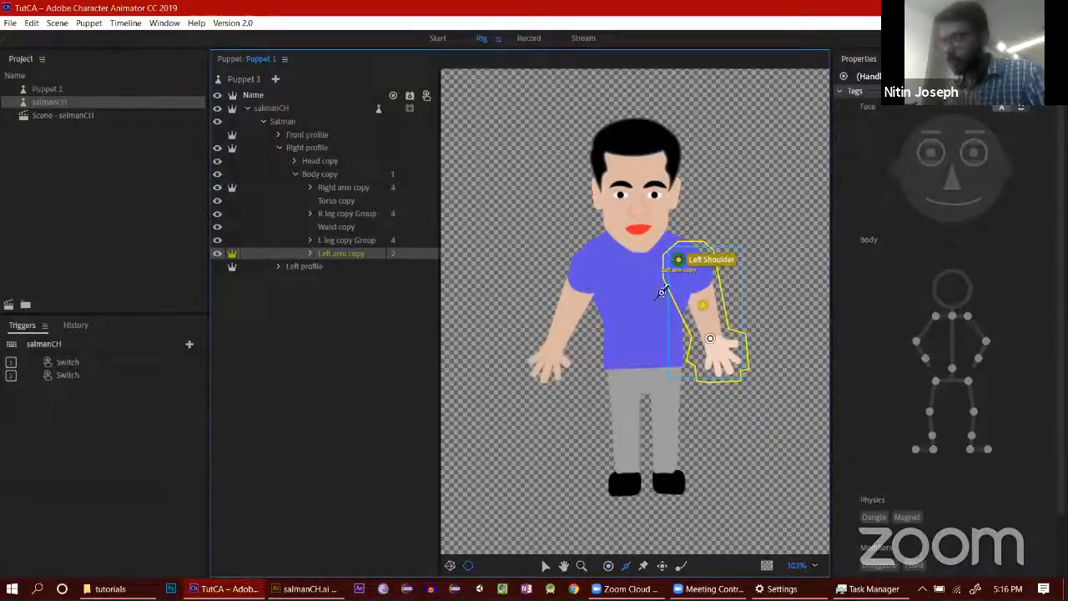
drag(693, 282, 709, 333)
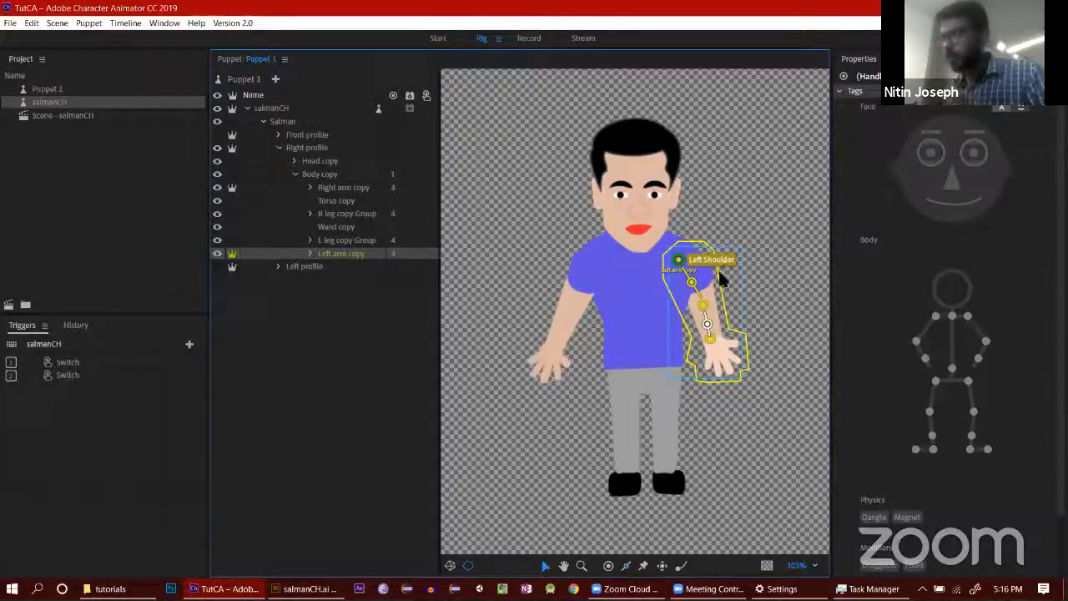
click(985, 342)
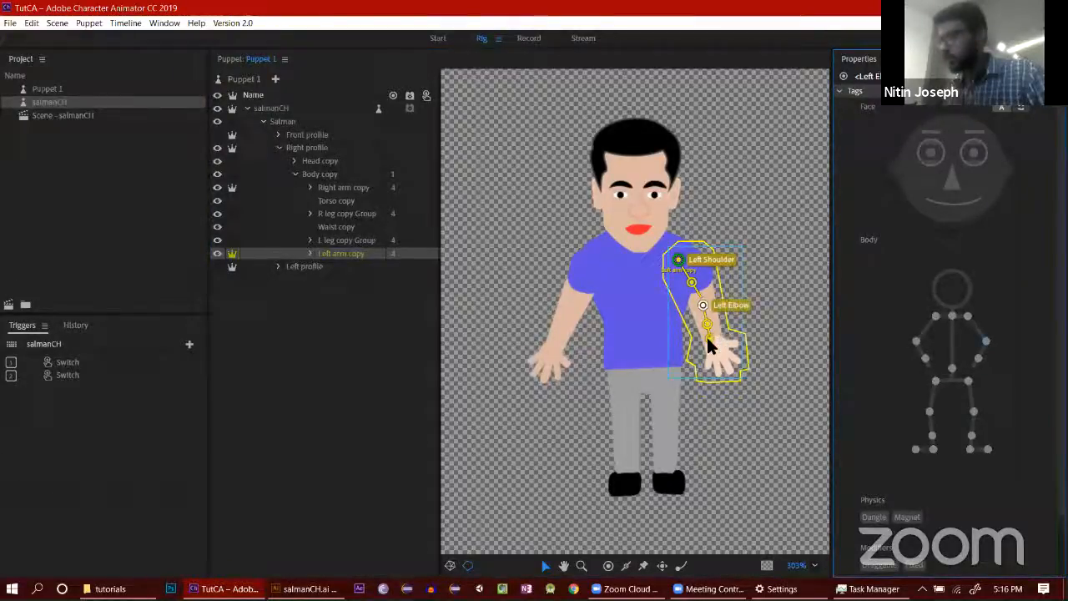
click(709, 337)
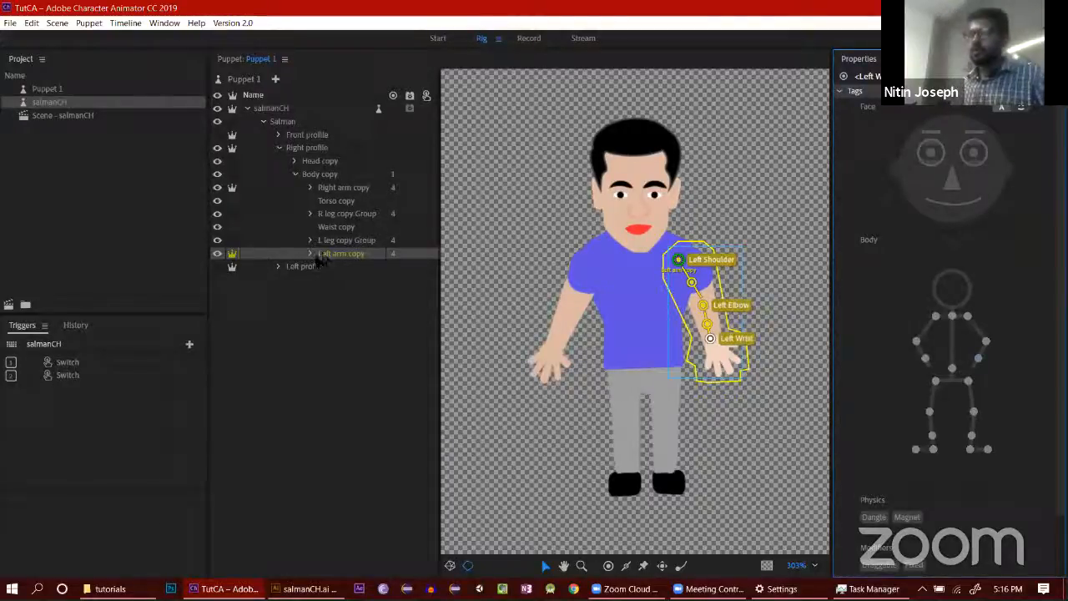
Step: Move the Body copy's origin handle up from the waist to the middle of the torso
click(325, 175)
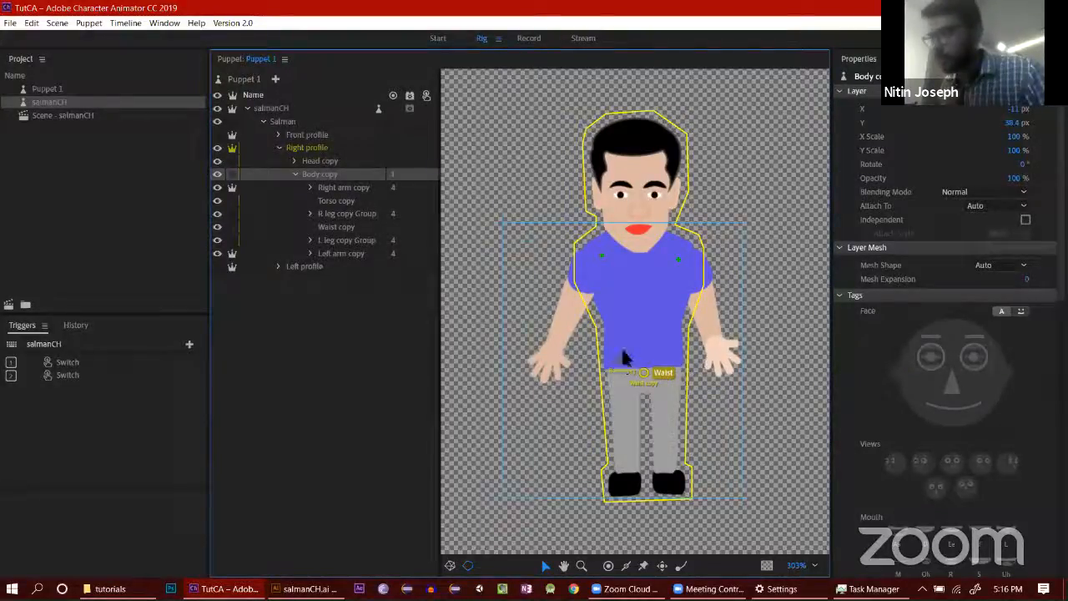
drag(628, 373, 640, 298)
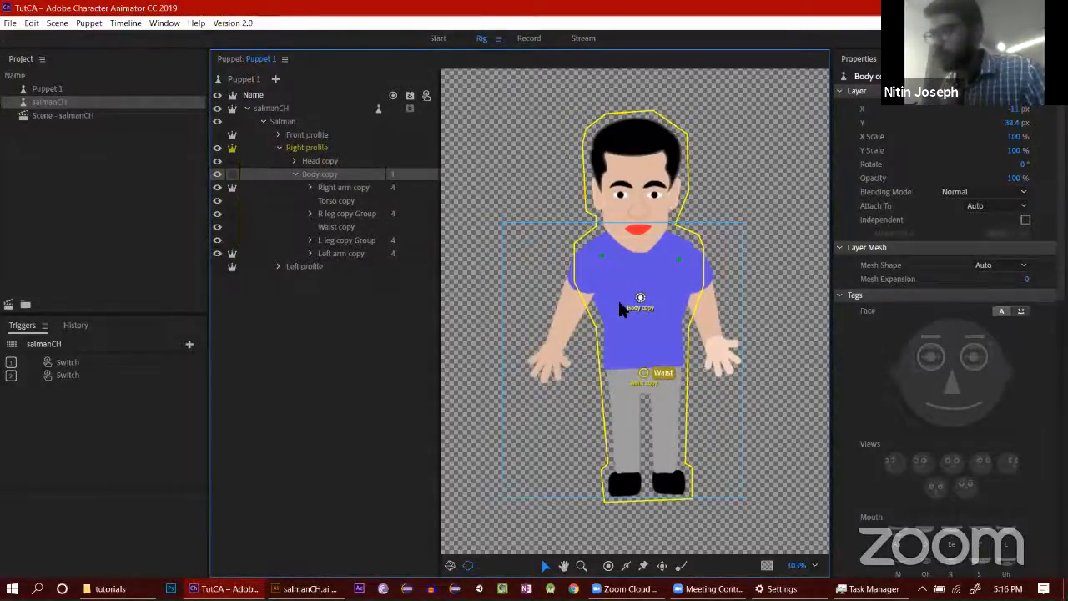
click(357, 187)
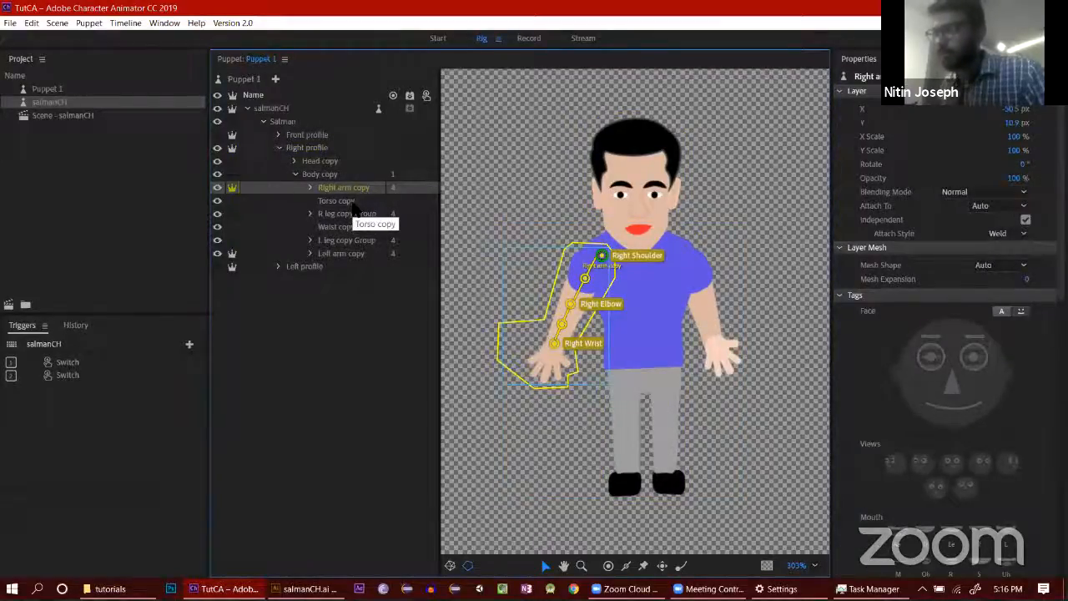
click(352, 204)
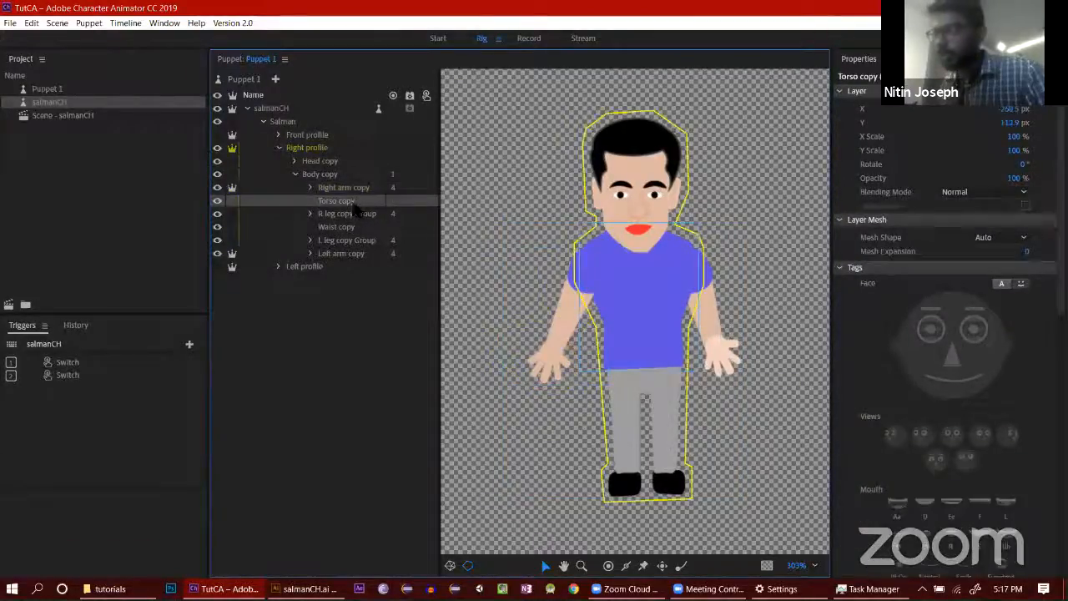
Step: Add sticks along the thigh and shin of the R leg copy Group, between the hip, knee and ankle handles
click(357, 215)
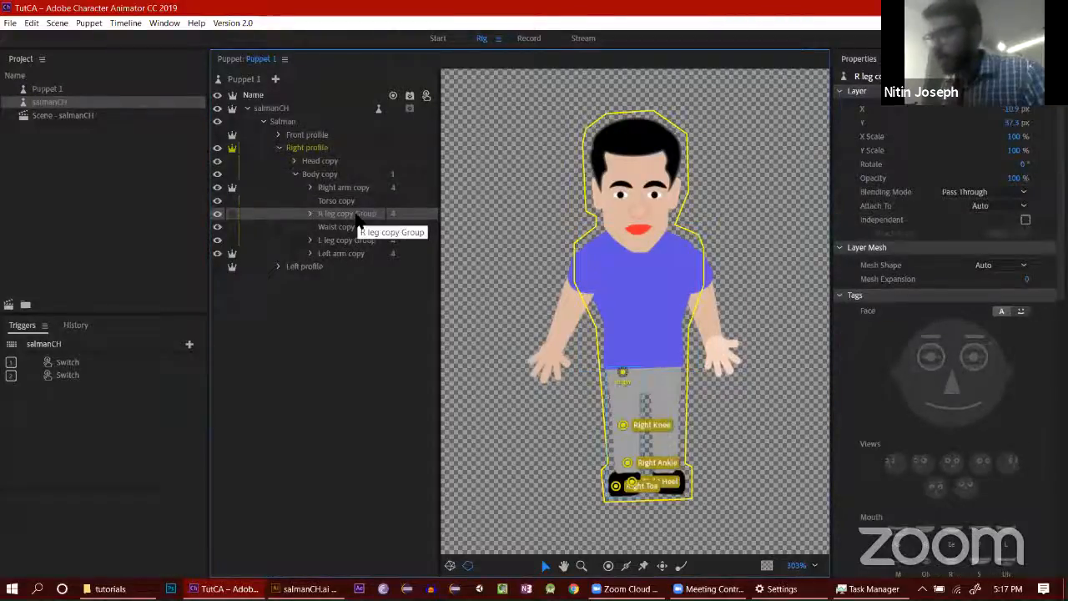
click(627, 567)
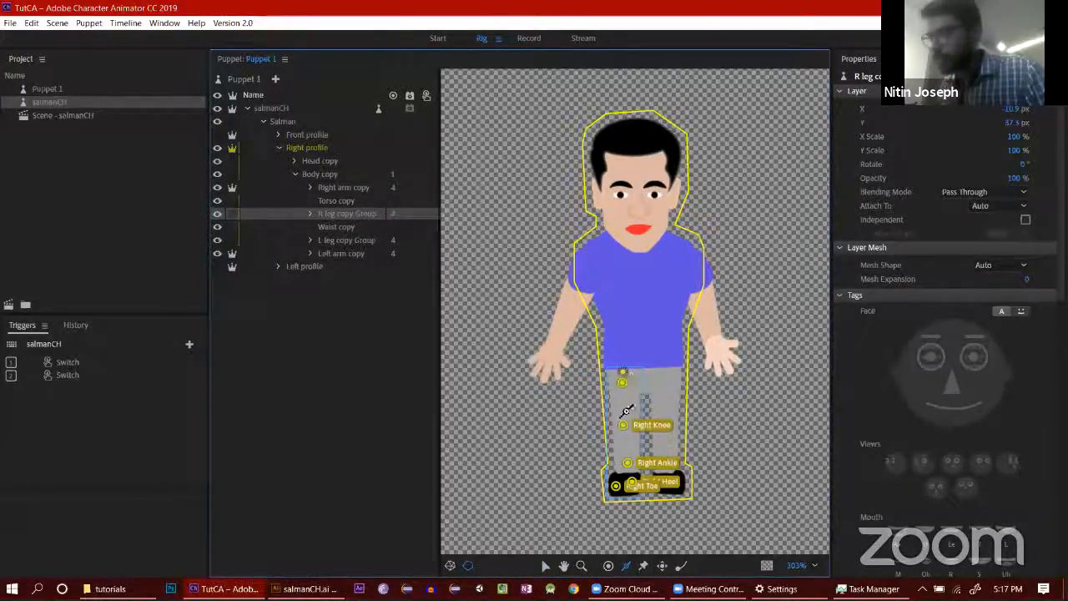
click(623, 397)
click(624, 425)
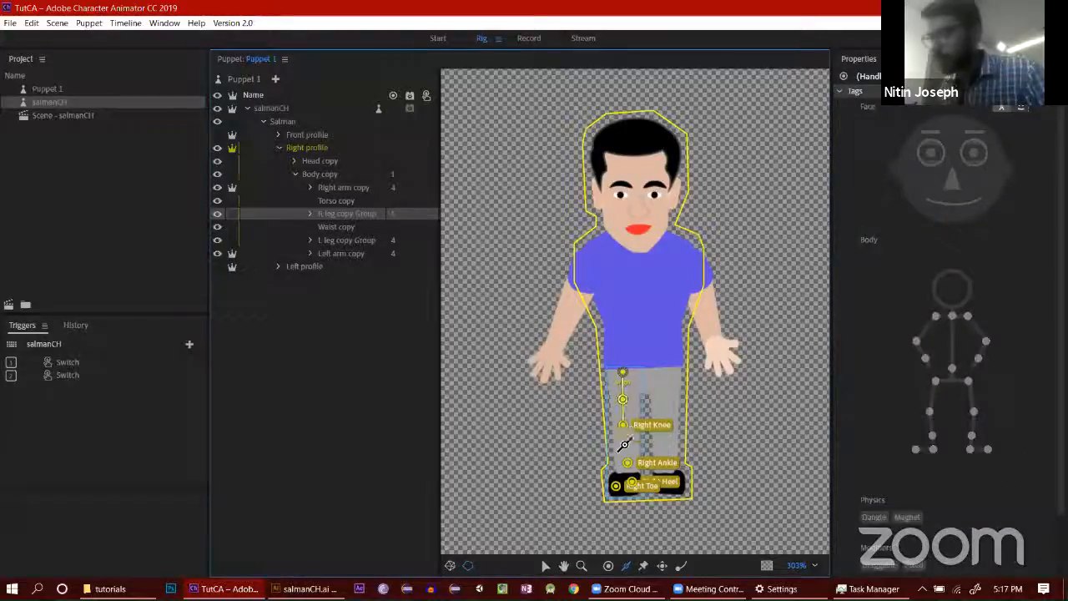
click(624, 444)
click(627, 462)
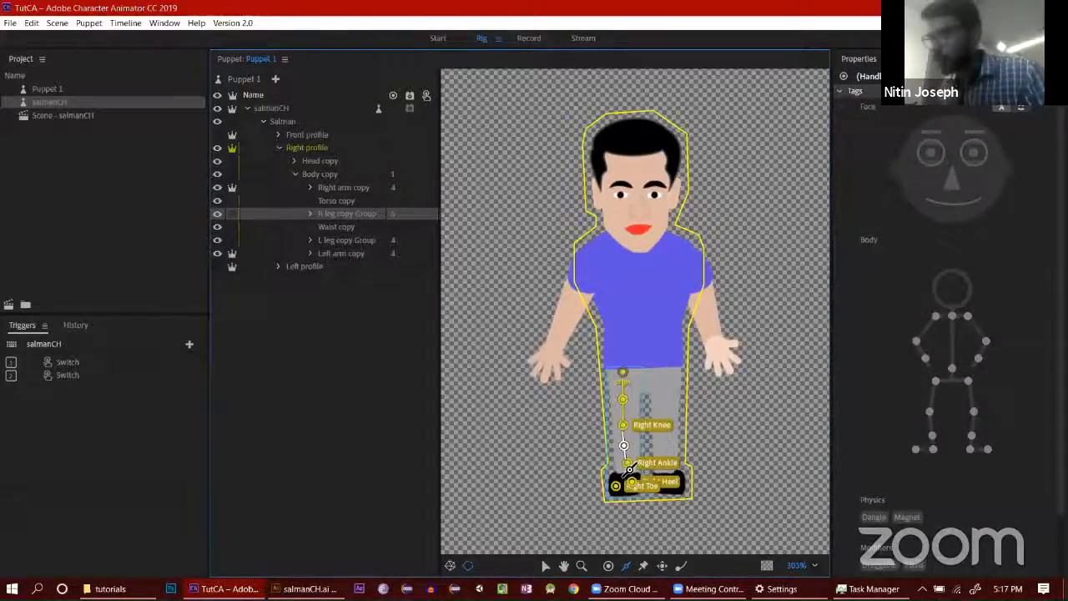
Step: Add sticks along the thigh and shin of the L leg copy Group, between the hip, knee and ankle handles
click(334, 227)
click(343, 241)
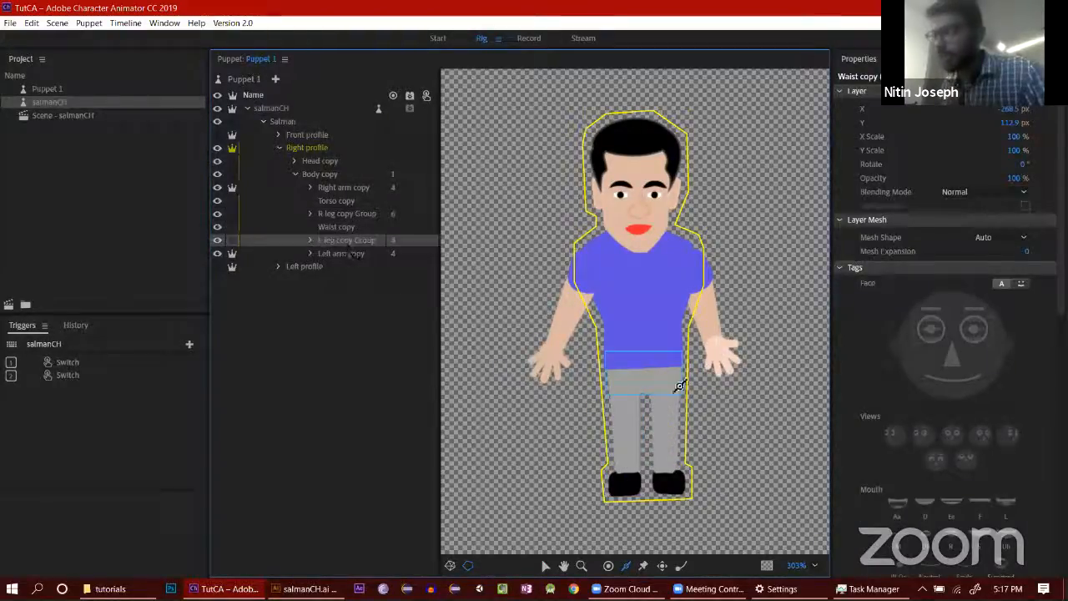
drag(667, 413, 665, 460)
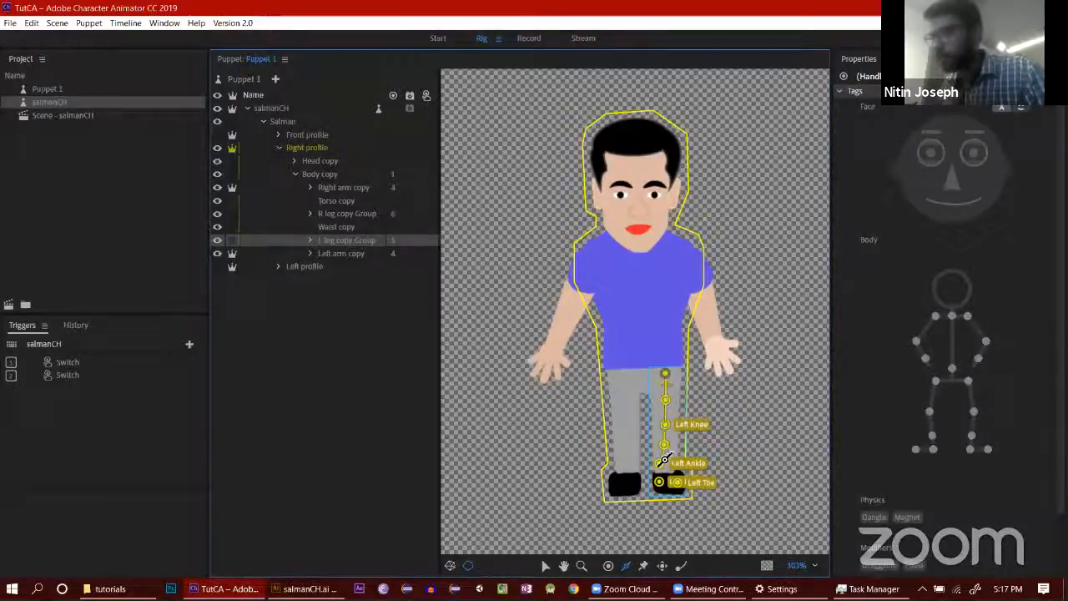
click(341, 253)
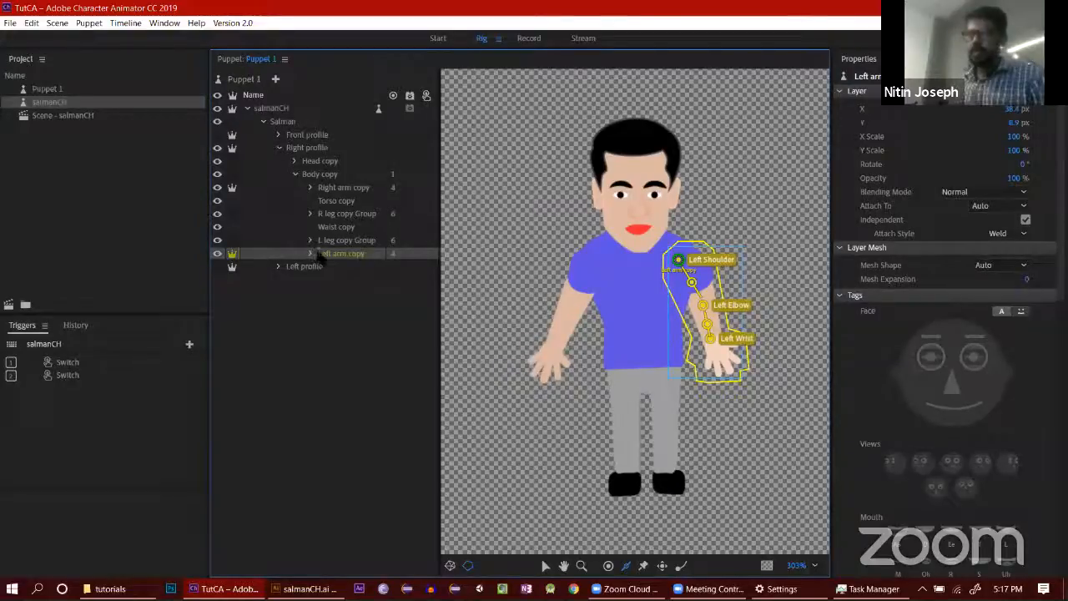
Step: Collapse and hide the Right profile, then show the Left profile and expand its layers
click(294, 174)
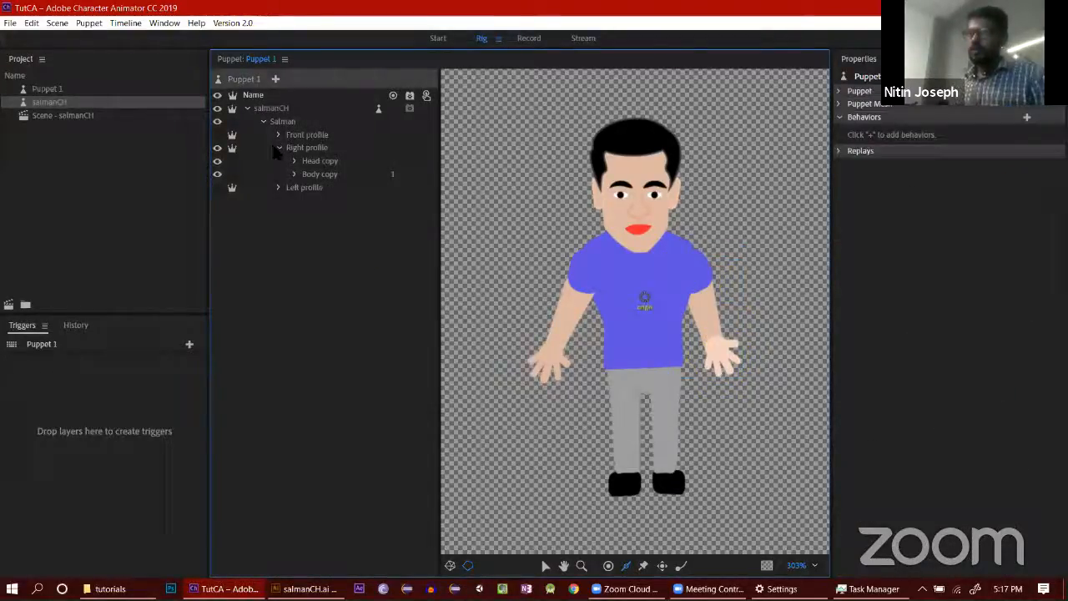
click(279, 148)
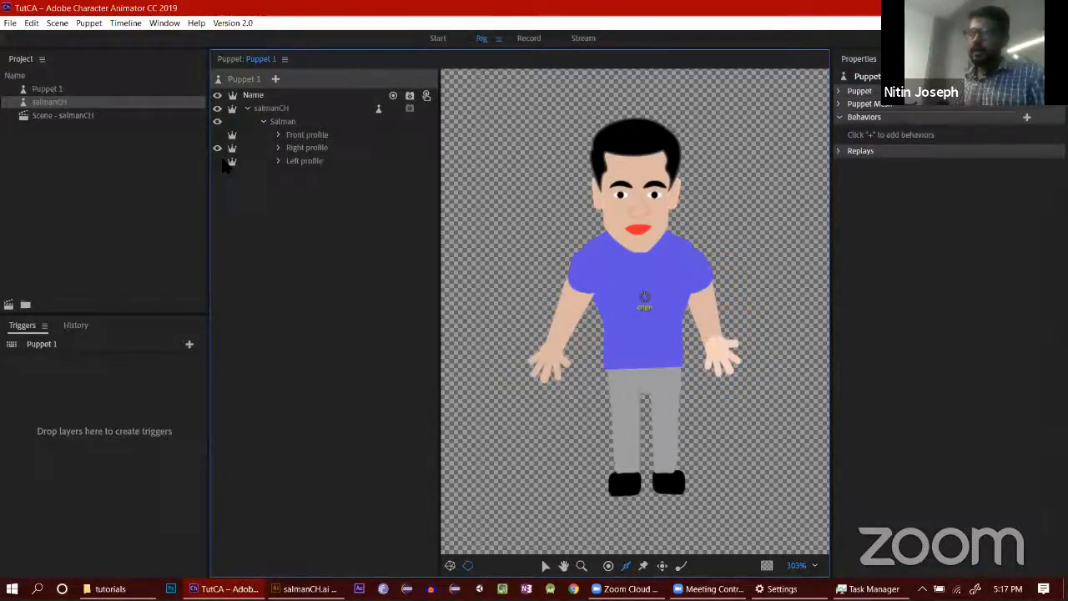
click(217, 147)
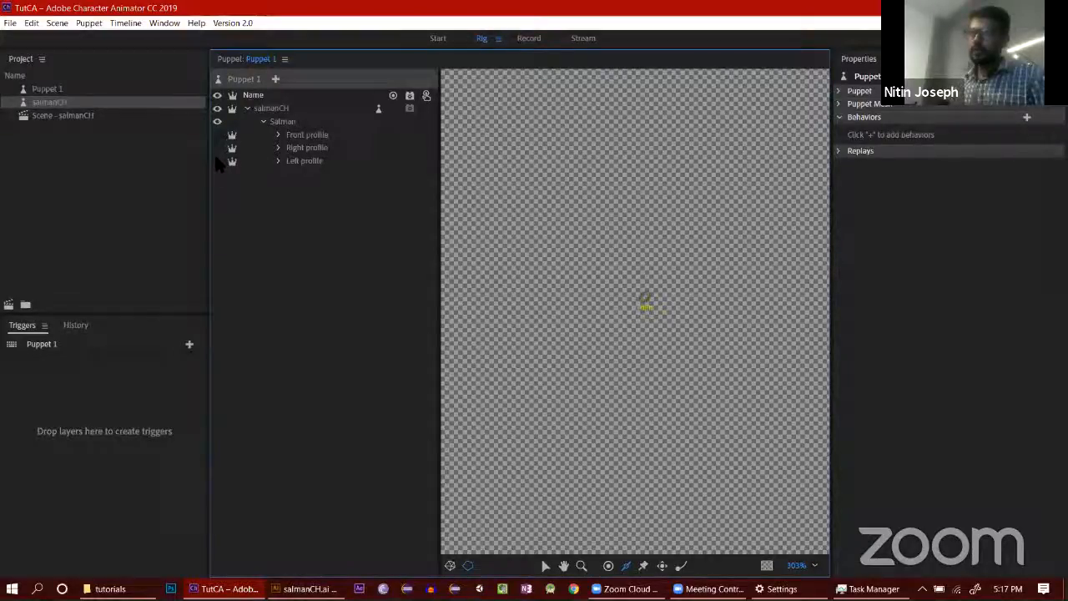
click(217, 161)
click(279, 162)
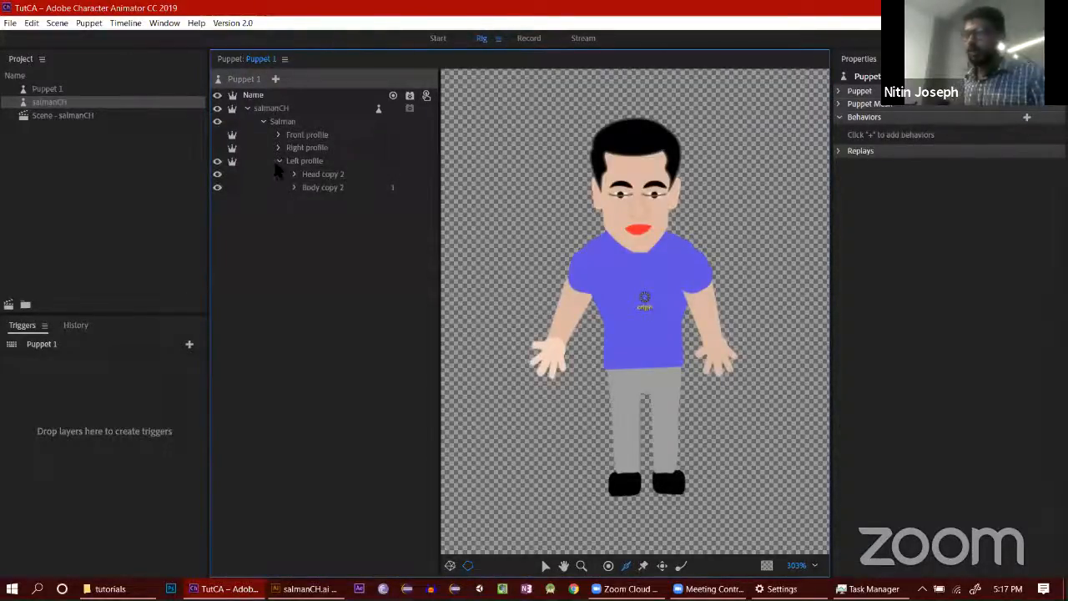
Step: Expand Head copy 2 in the Left profile and move its origin handle from beside the head onto the chin
click(294, 175)
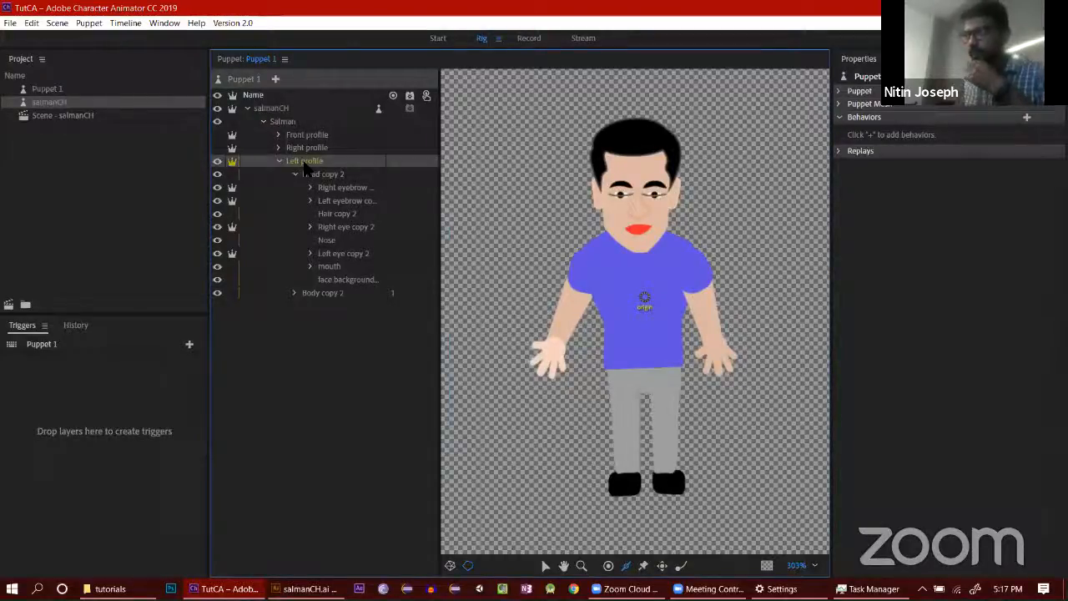
click(296, 161)
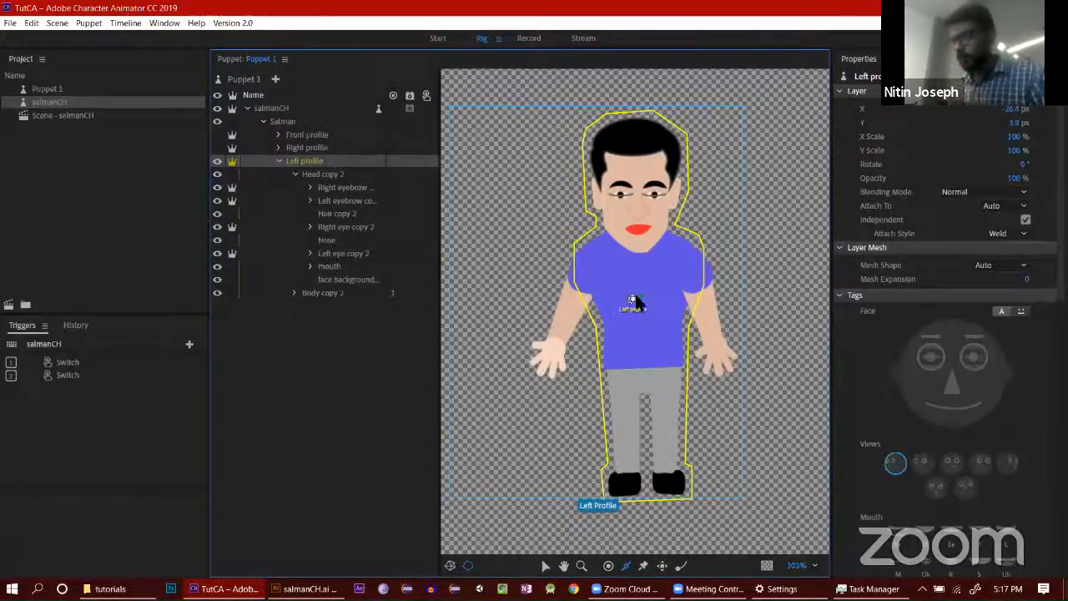
click(359, 176)
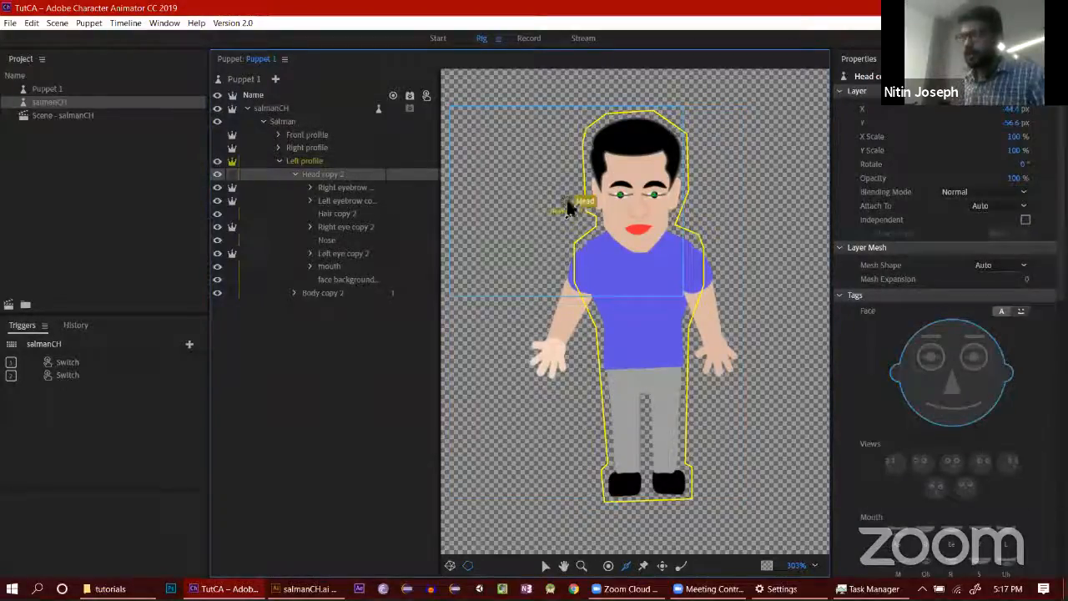
drag(566, 201, 642, 240)
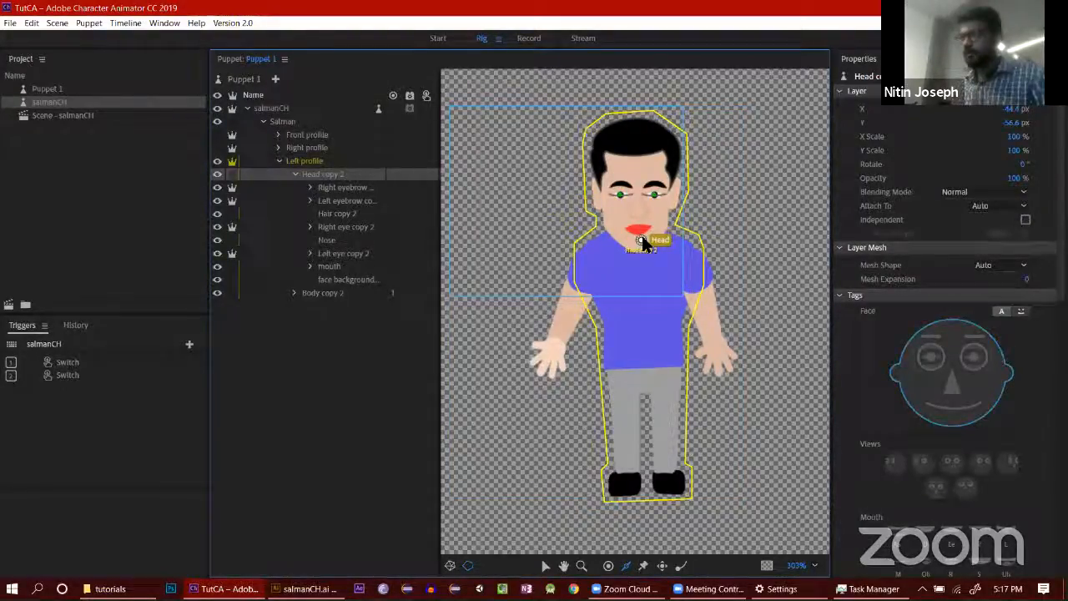
Step: Move the origin handle of Head copy 2's right eyebrow layer onto the right eyebrow
click(353, 189)
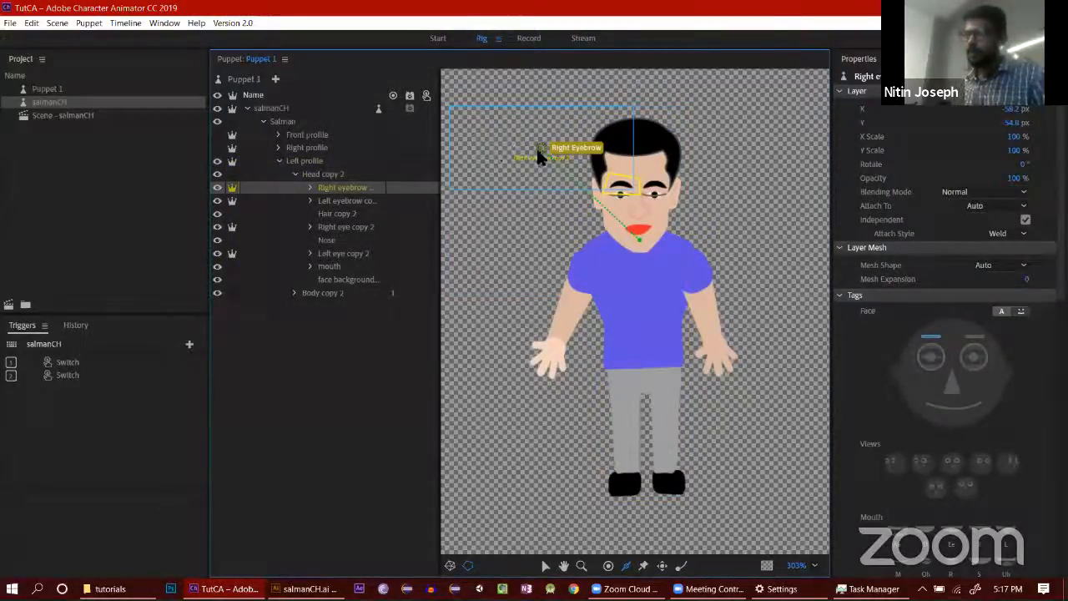
drag(576, 159, 621, 188)
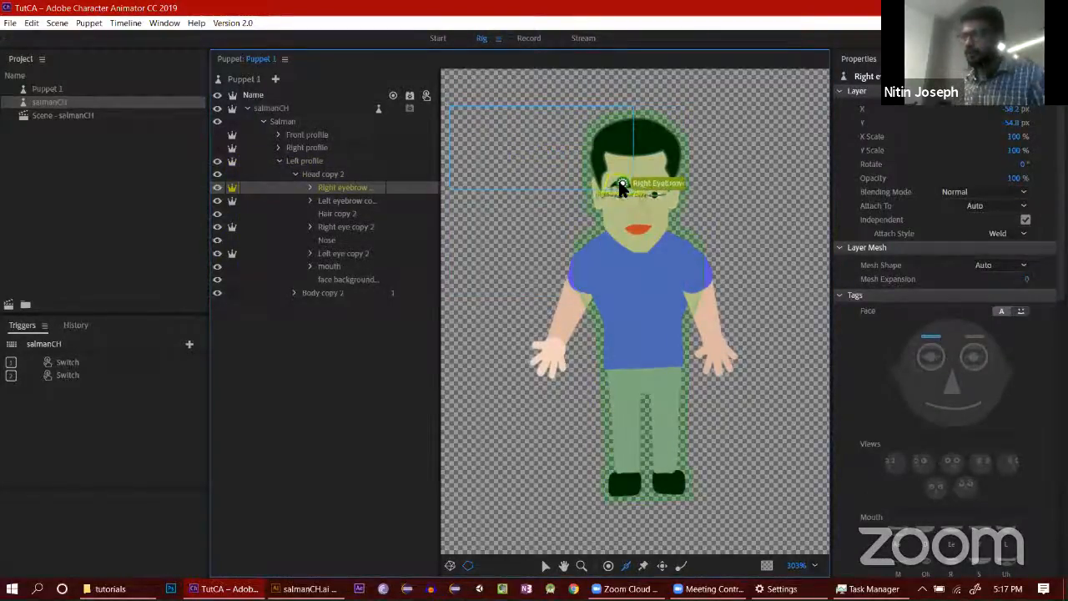
Step: Place the origin of the left eyebrow layer in the Left profile head over its eyebrow on the face
click(362, 200)
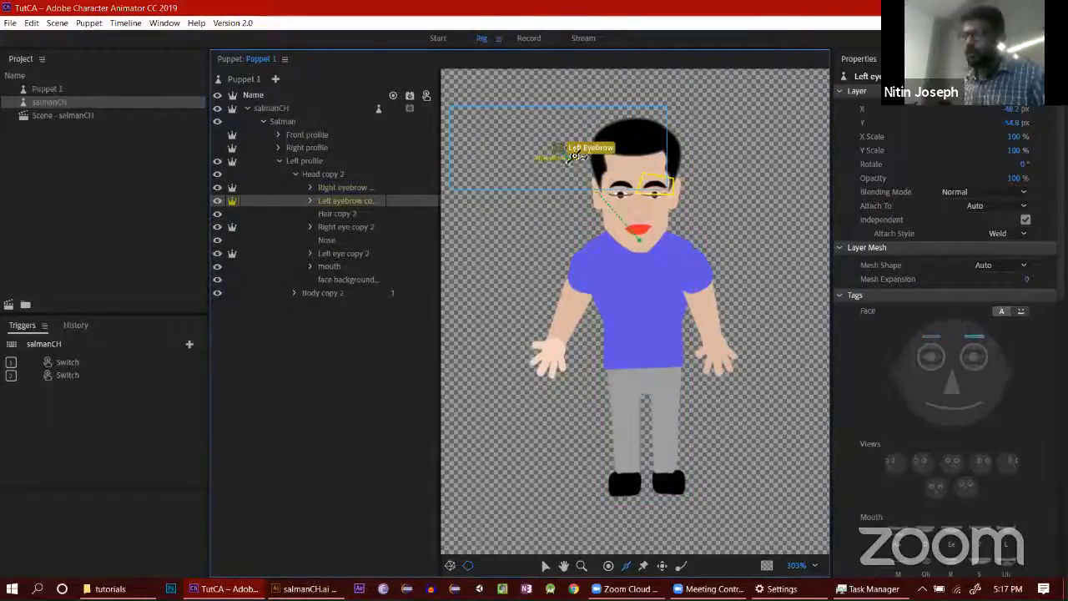
drag(554, 149, 658, 185)
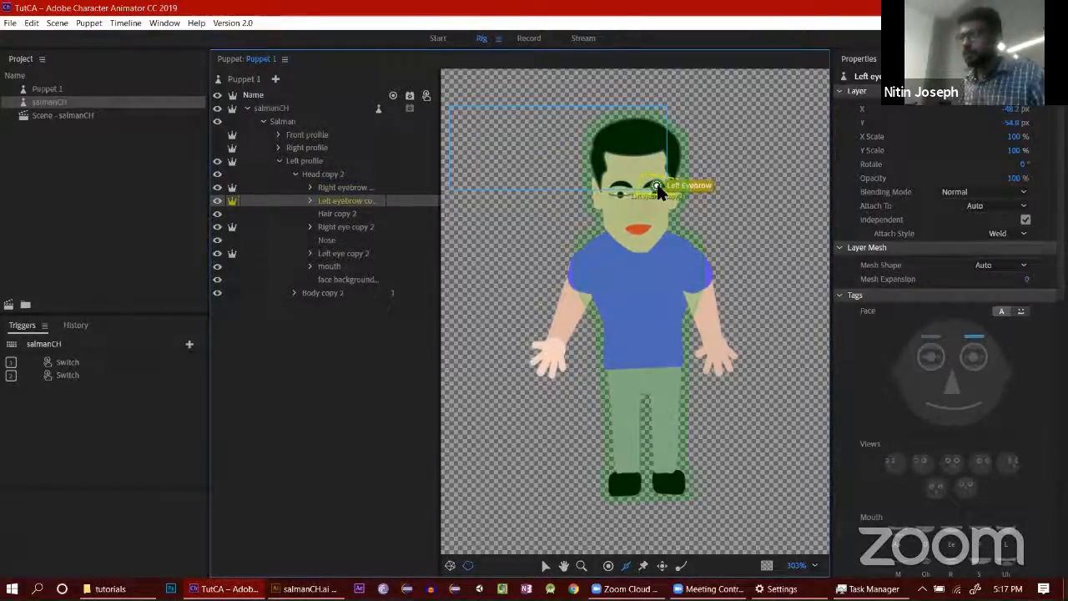
click(364, 214)
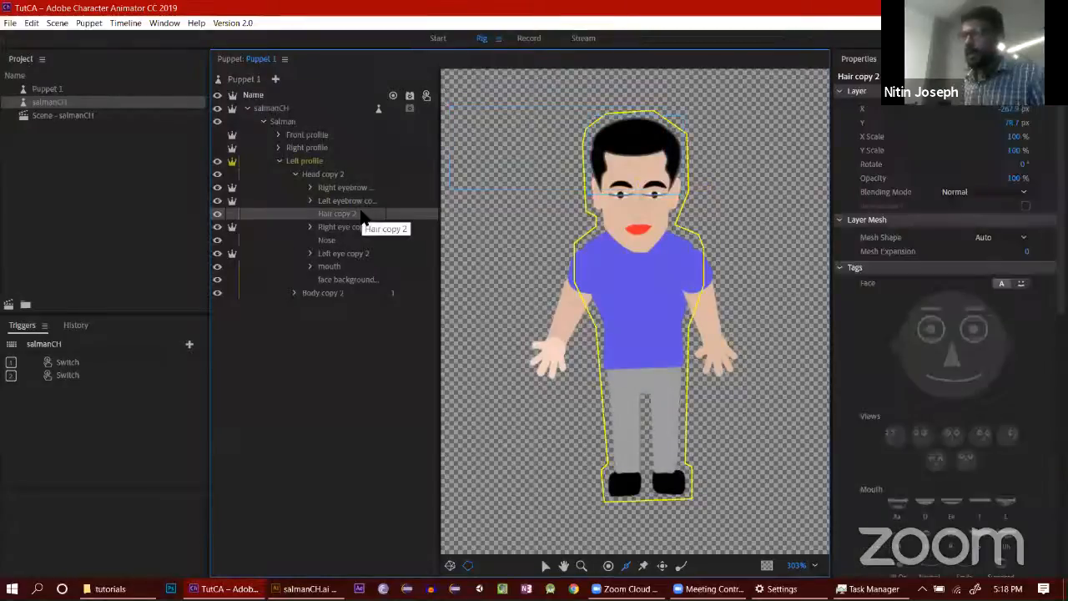
Step: Tag the right eye's Blink copy 2 layer as Right Blink and hide that layer
click(359, 230)
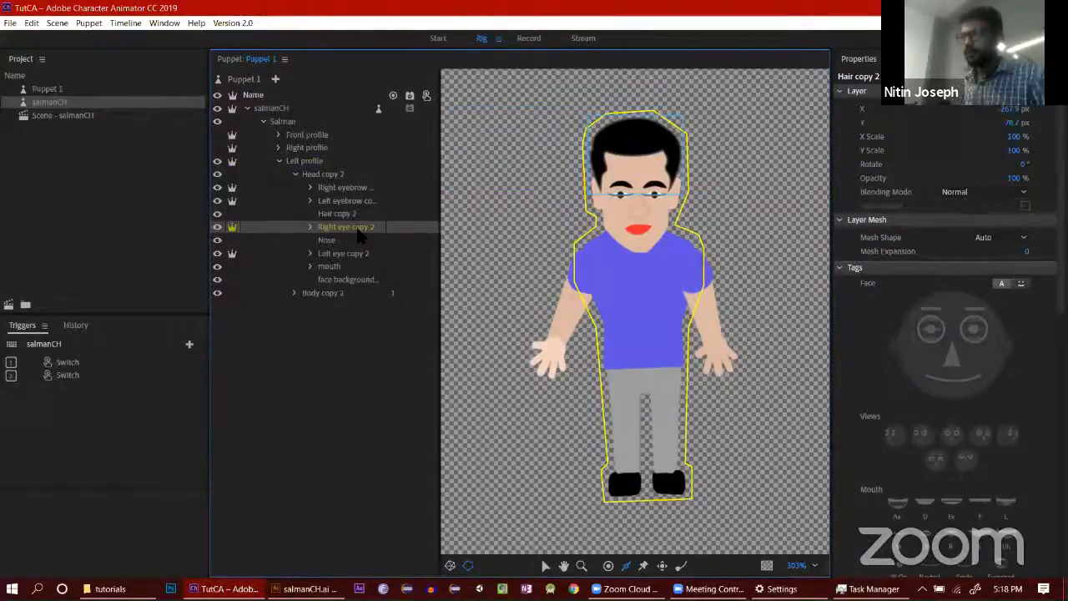
click(311, 227)
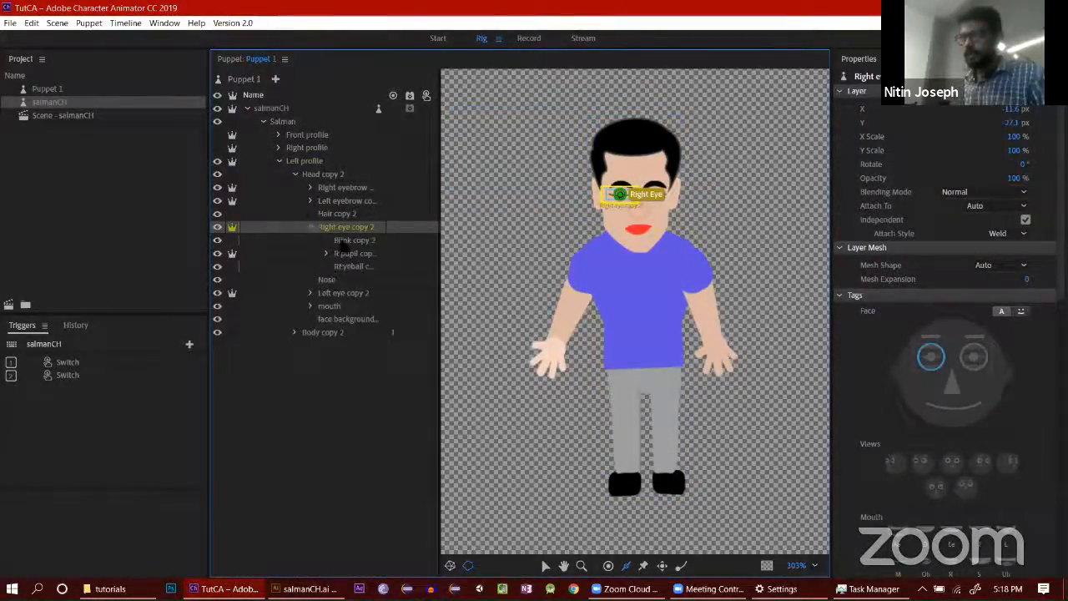
click(349, 240)
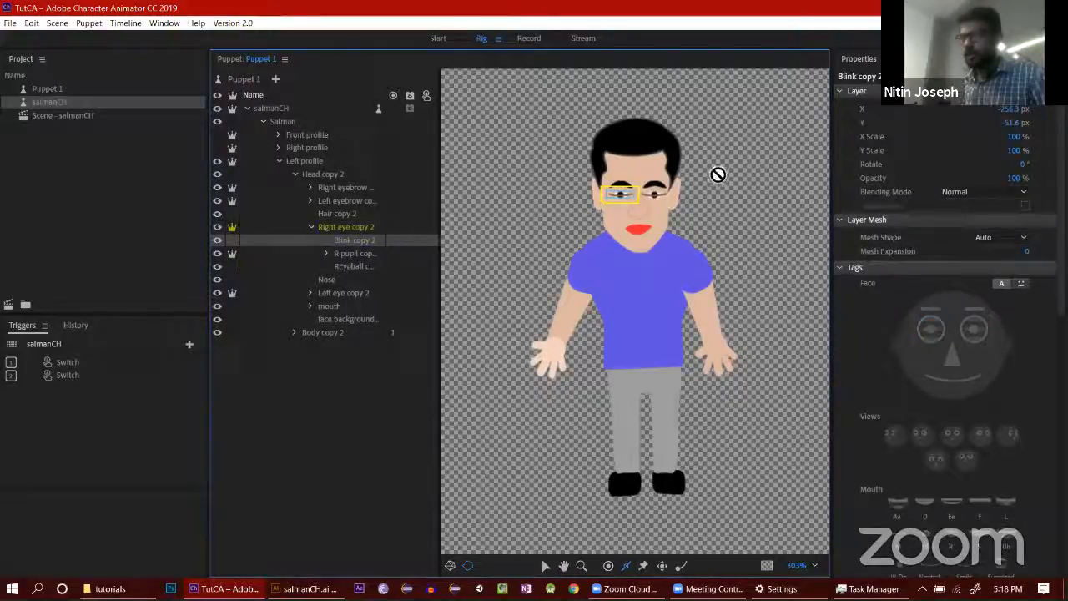
click(937, 330)
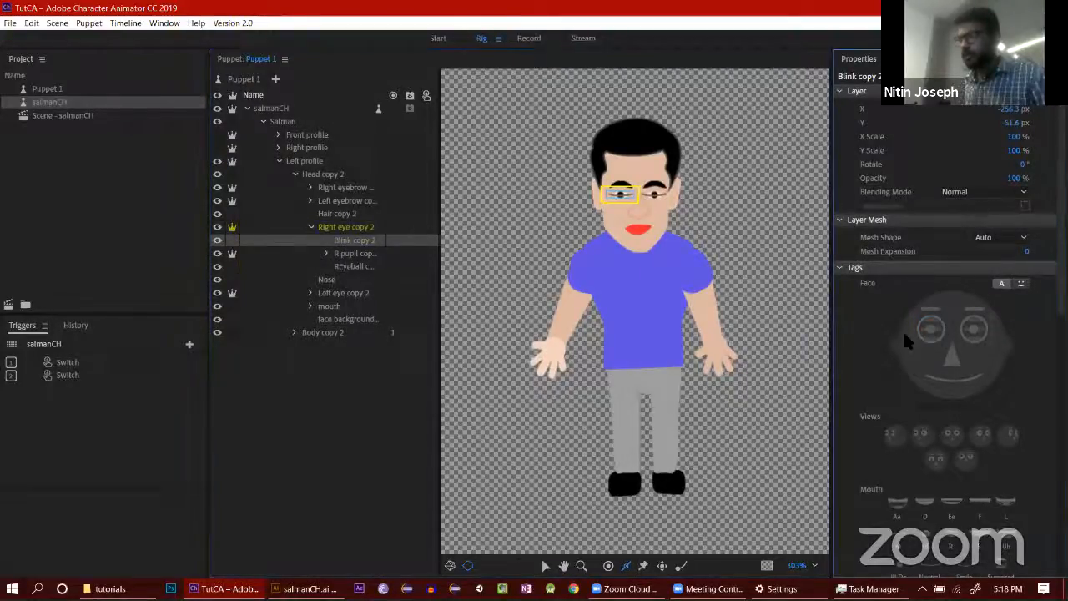
click(216, 246)
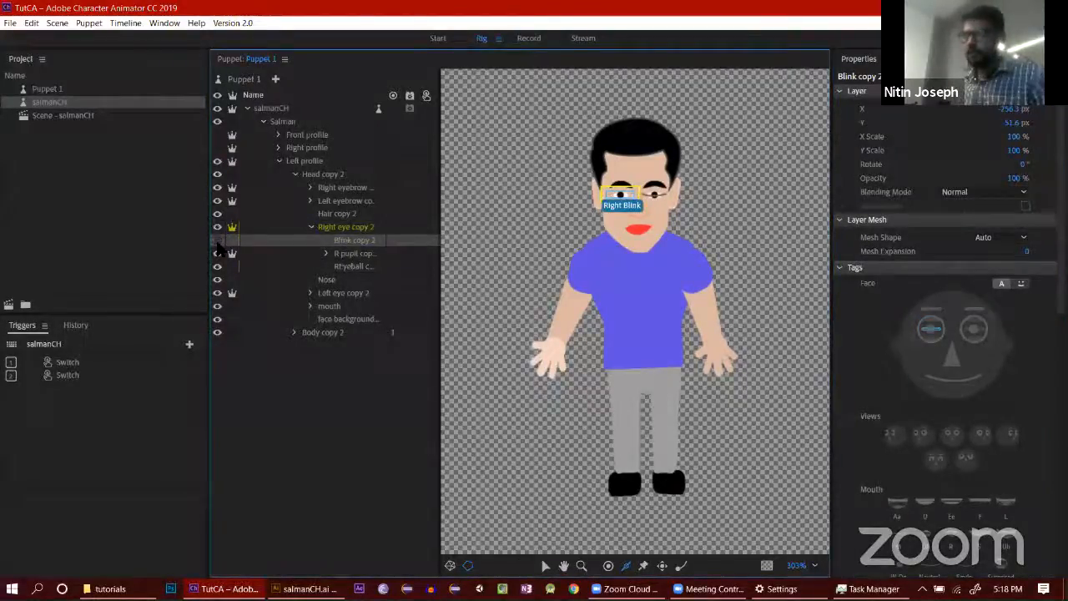
Step: Assign the matching right-side face tags to the right eye's pupil and eyeball layers
click(352, 254)
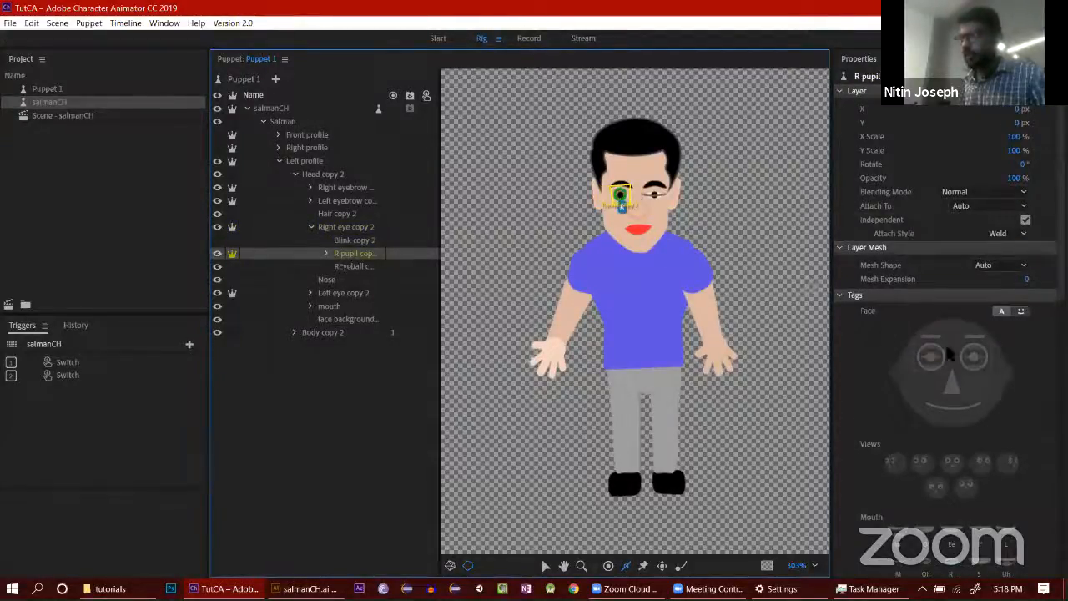
click(371, 267)
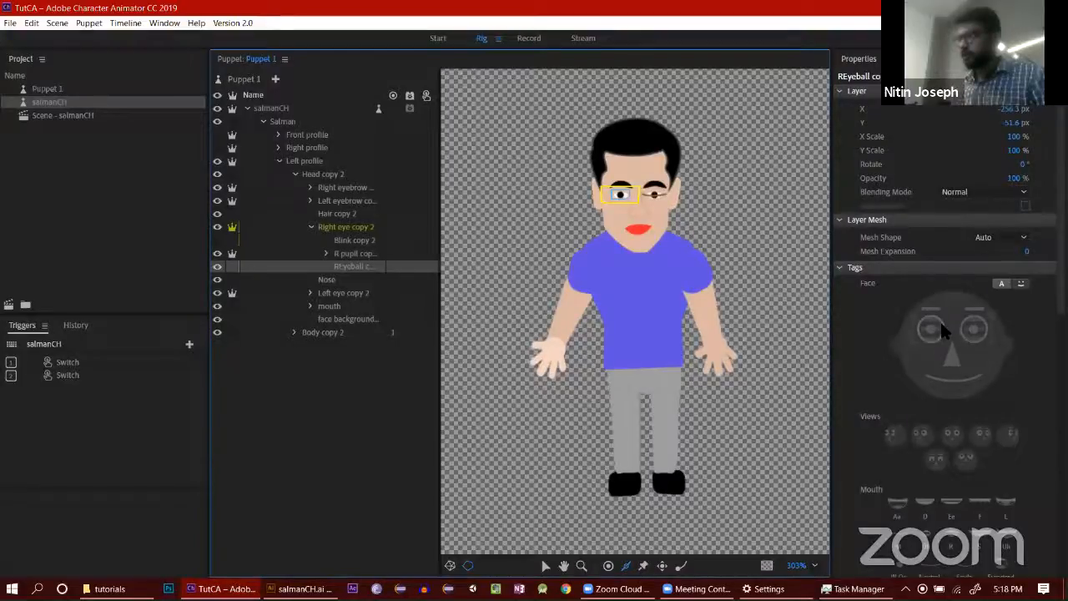
click(933, 325)
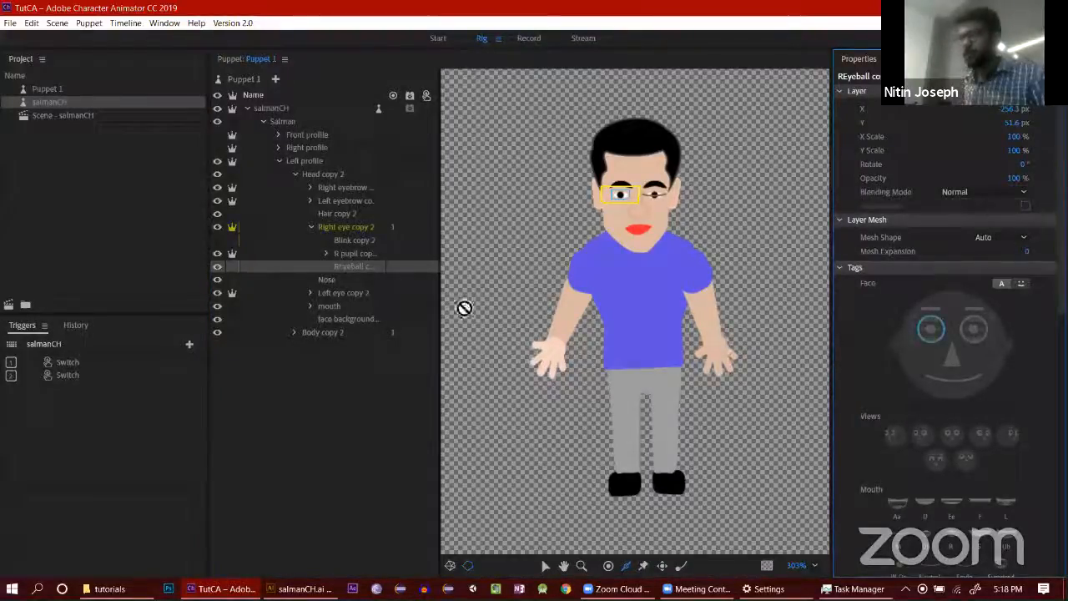
Step: Collapse the right eye group and assign the nose tag to the Nose layer
click(311, 227)
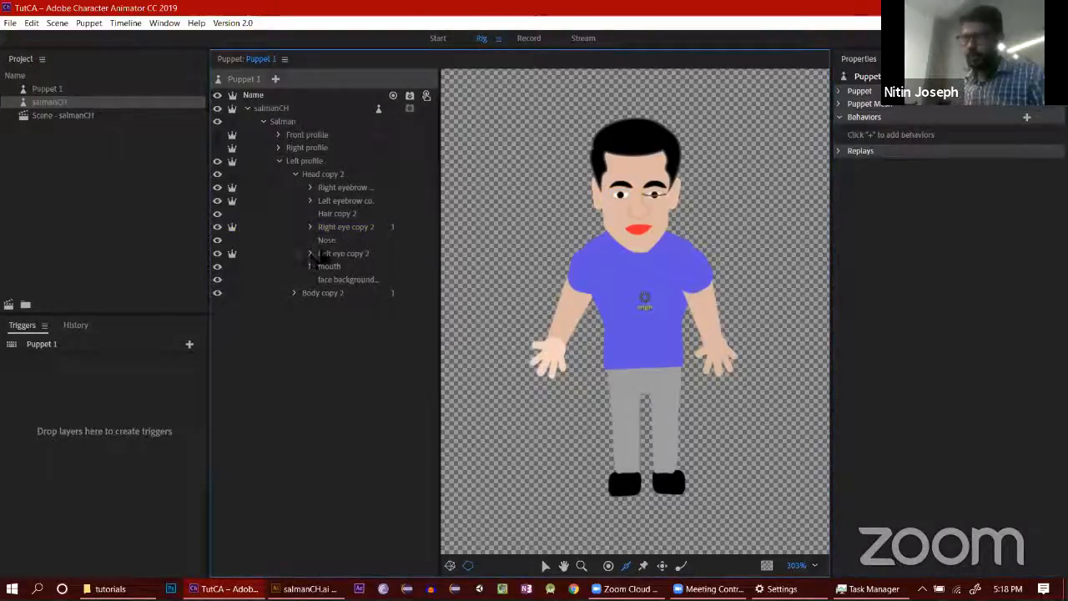
click(327, 239)
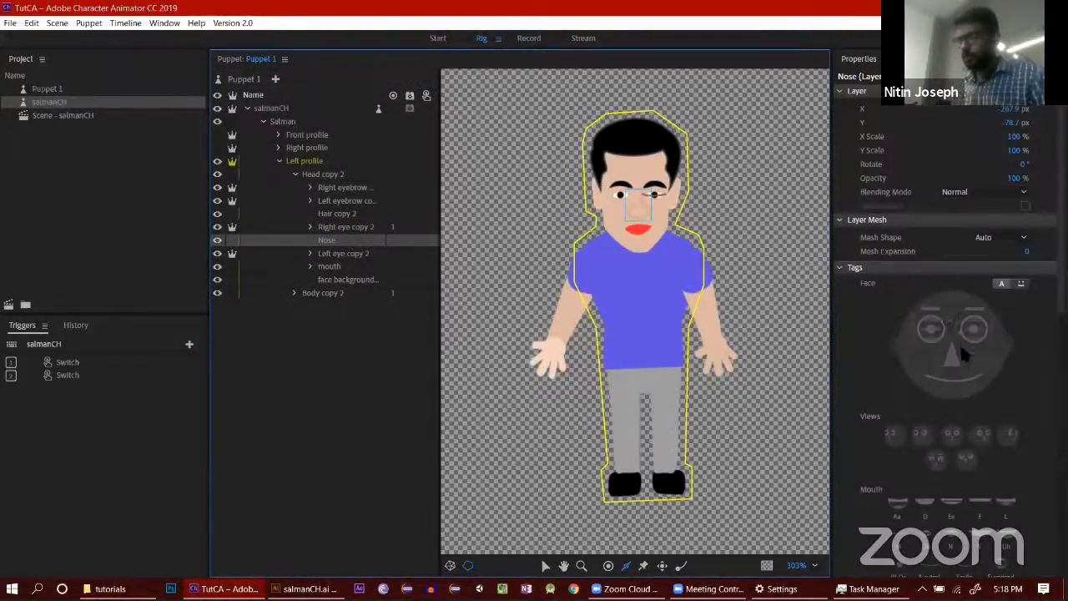
click(959, 349)
Step: Tag the left eye's Blink copy 2 layer as Left Blink and hide that layer
click(310, 253)
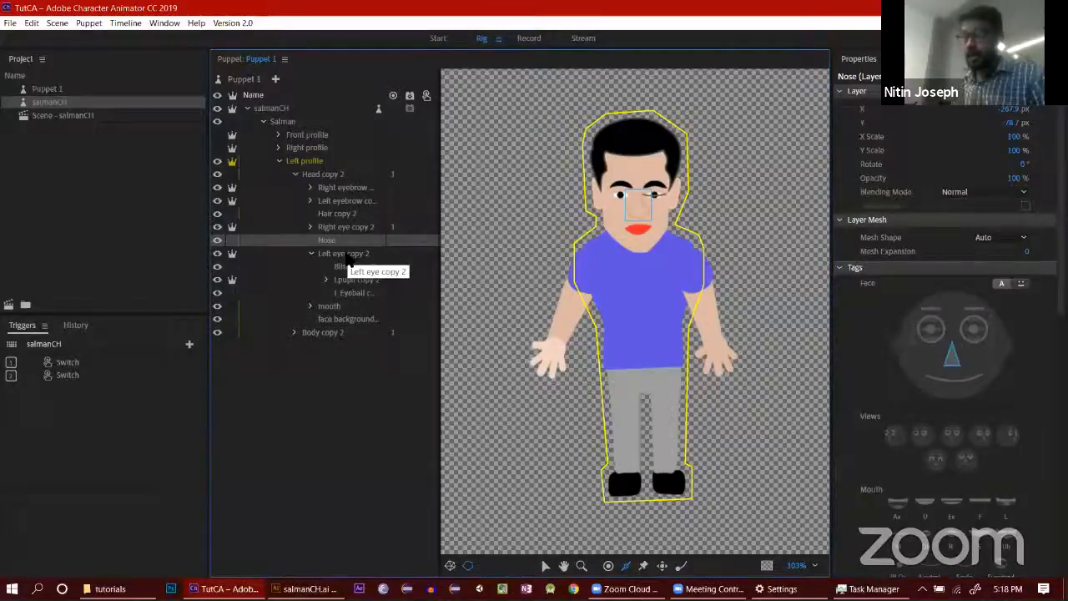
click(347, 256)
click(353, 267)
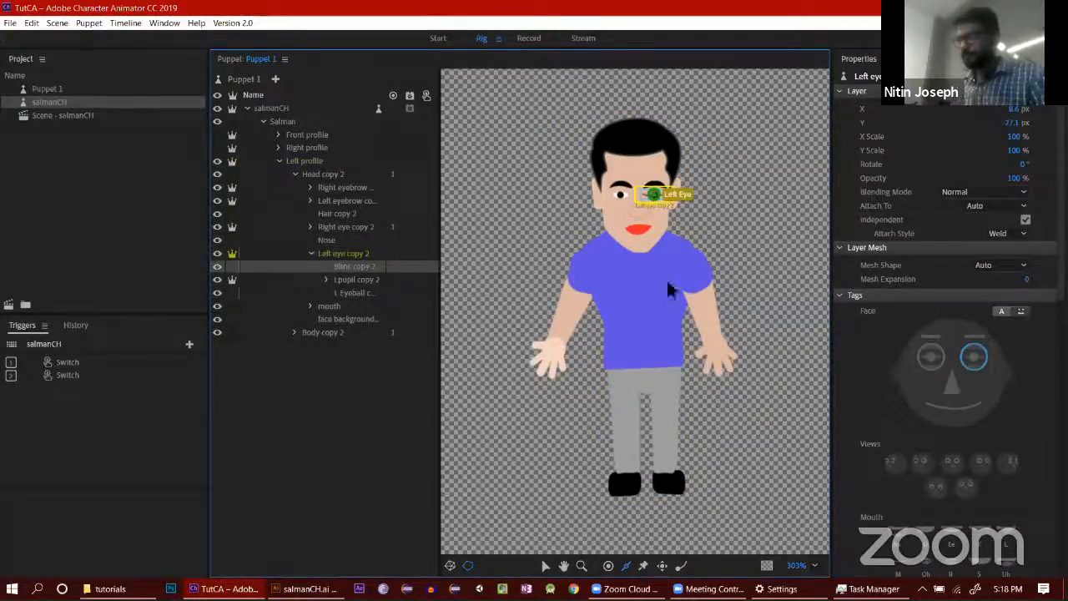
click(979, 328)
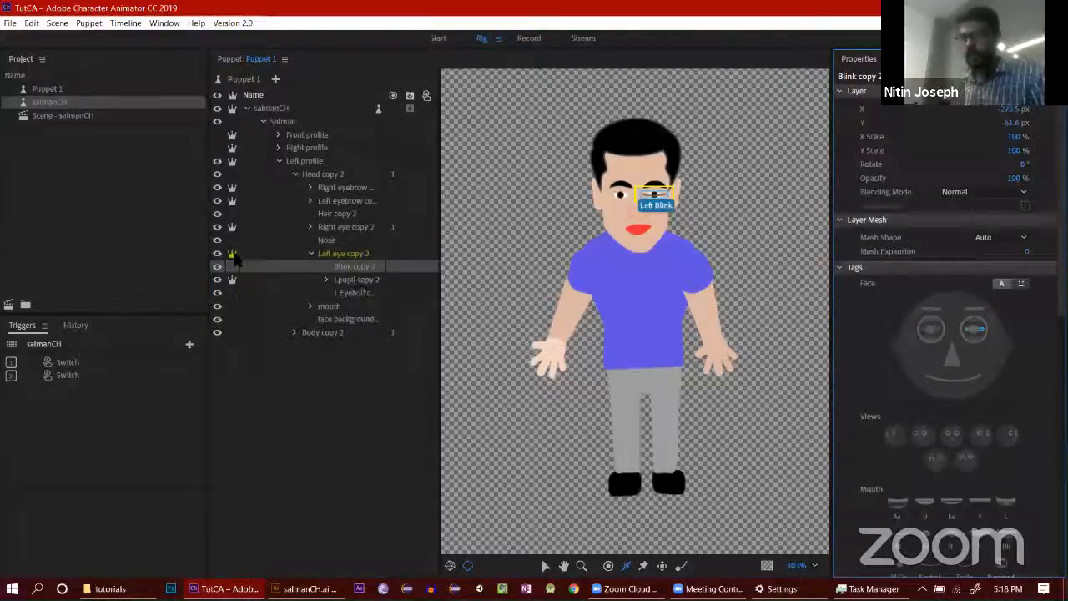
drag(238, 262, 399, 287)
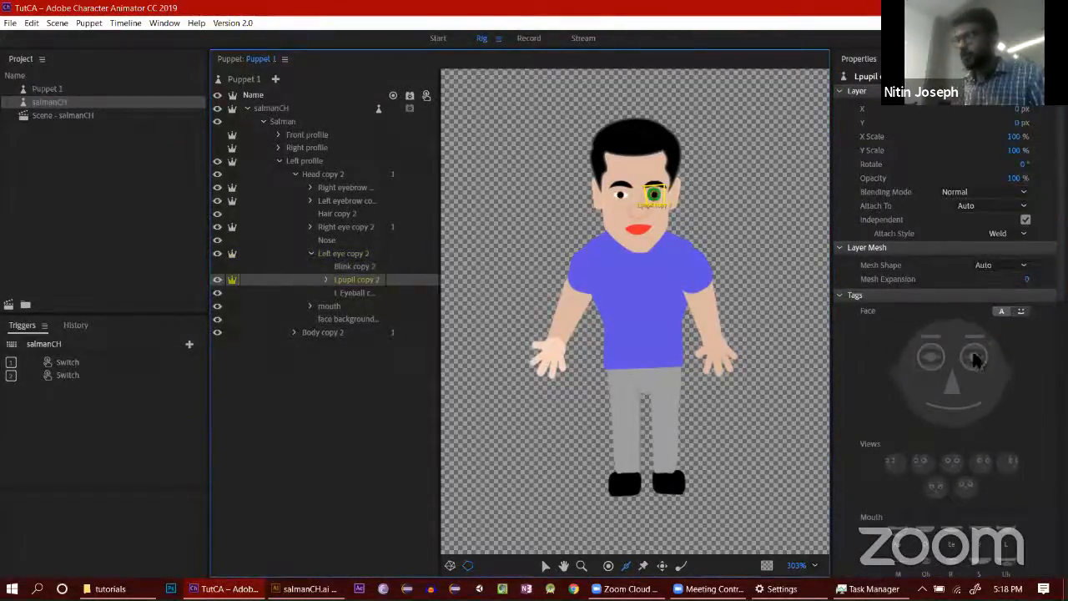
Step: Assign the left eyeball face tag to the L Eyeball layer and collapse the left eye group
click(259, 292)
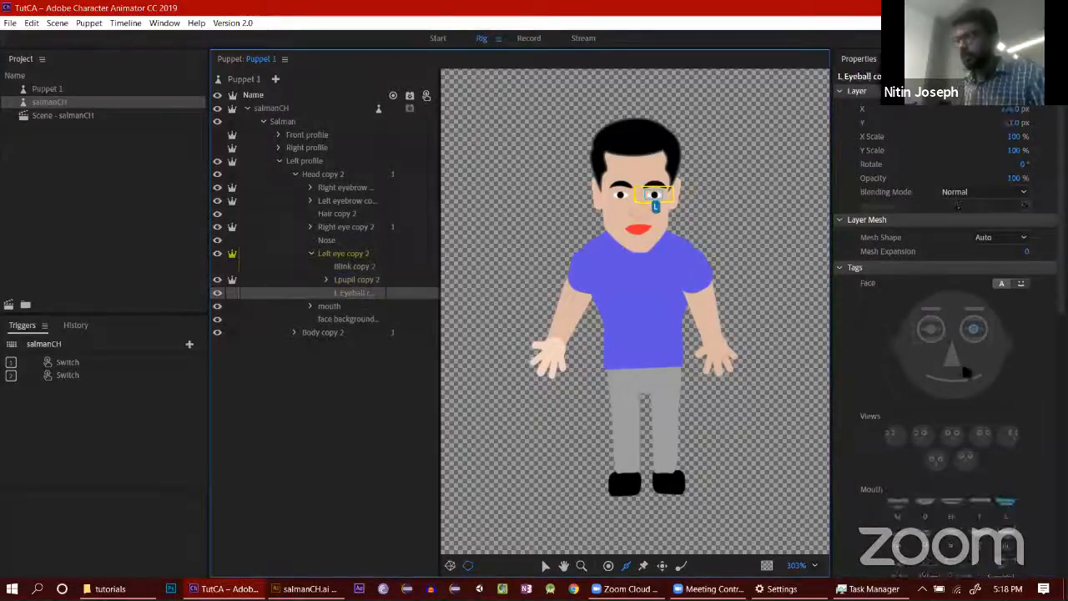
click(985, 334)
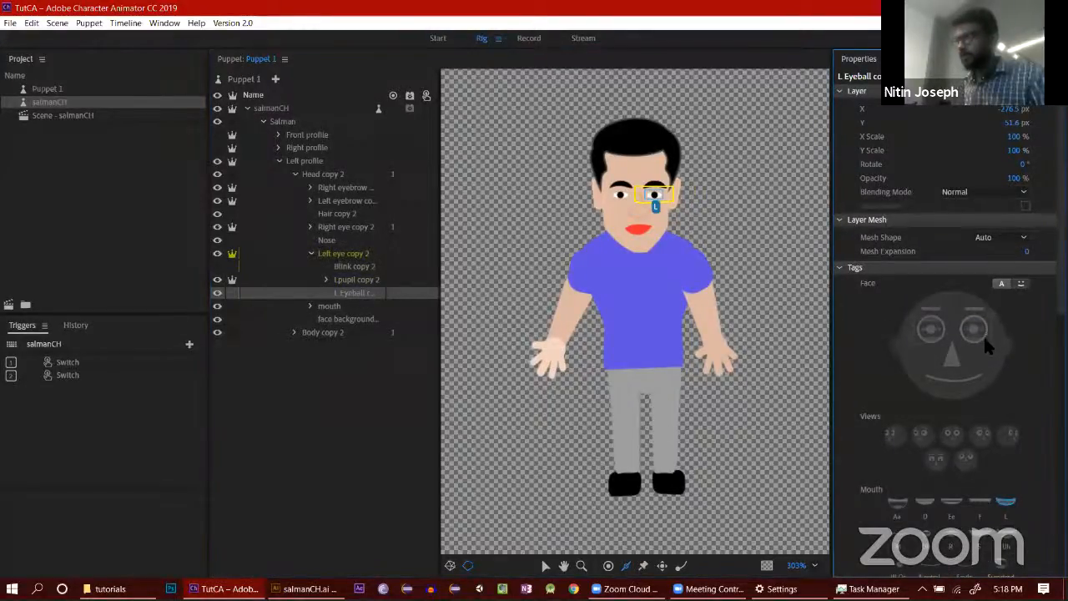
click(311, 253)
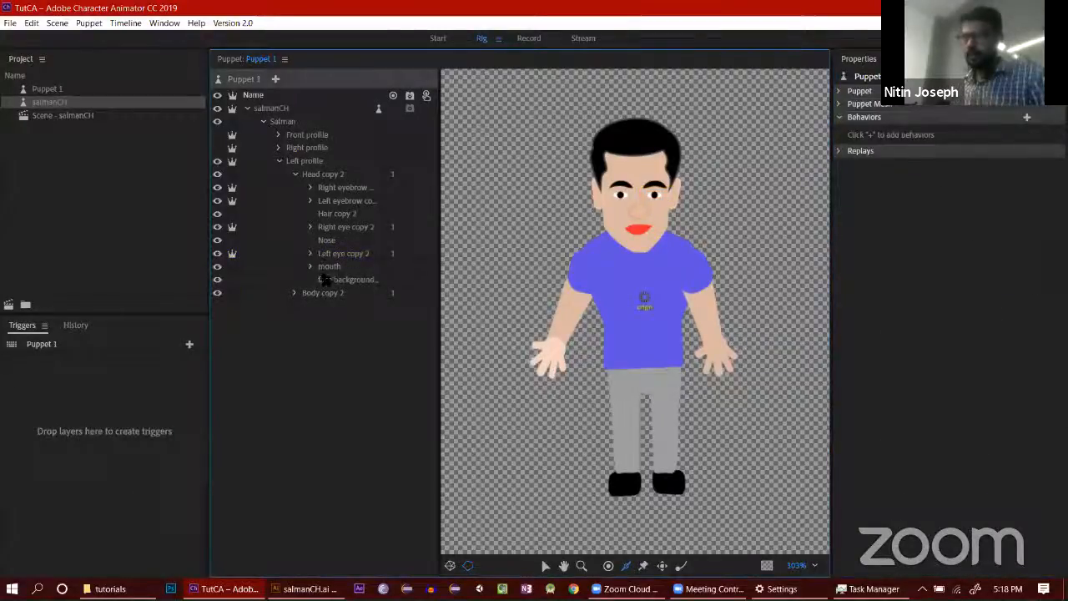
Step: Move the mouth group's origin onto the lips and collapse the Head copy 2 group
click(331, 268)
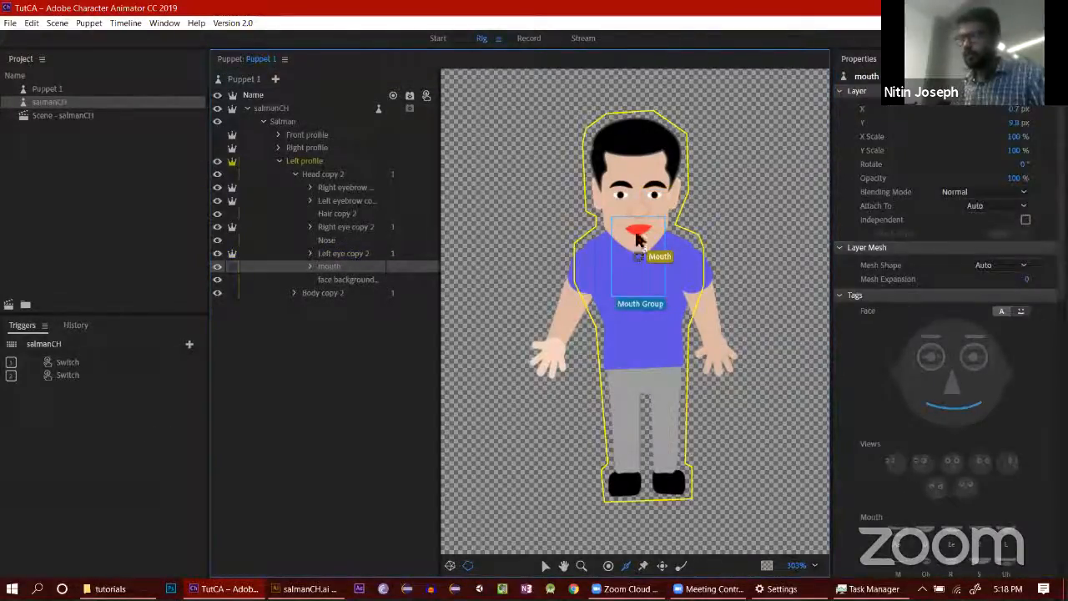
click(636, 228)
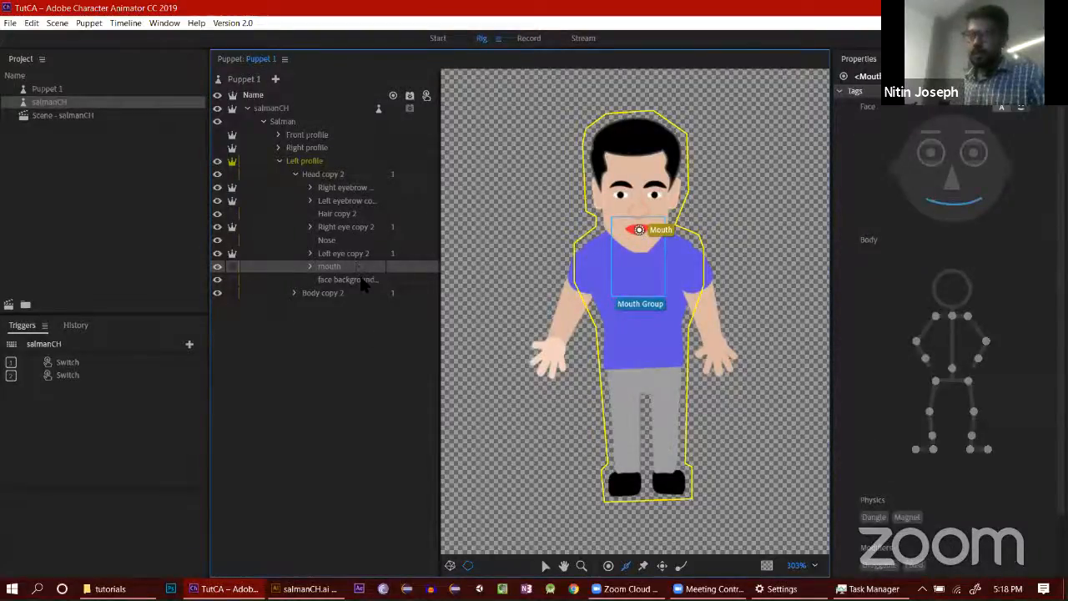
click(294, 174)
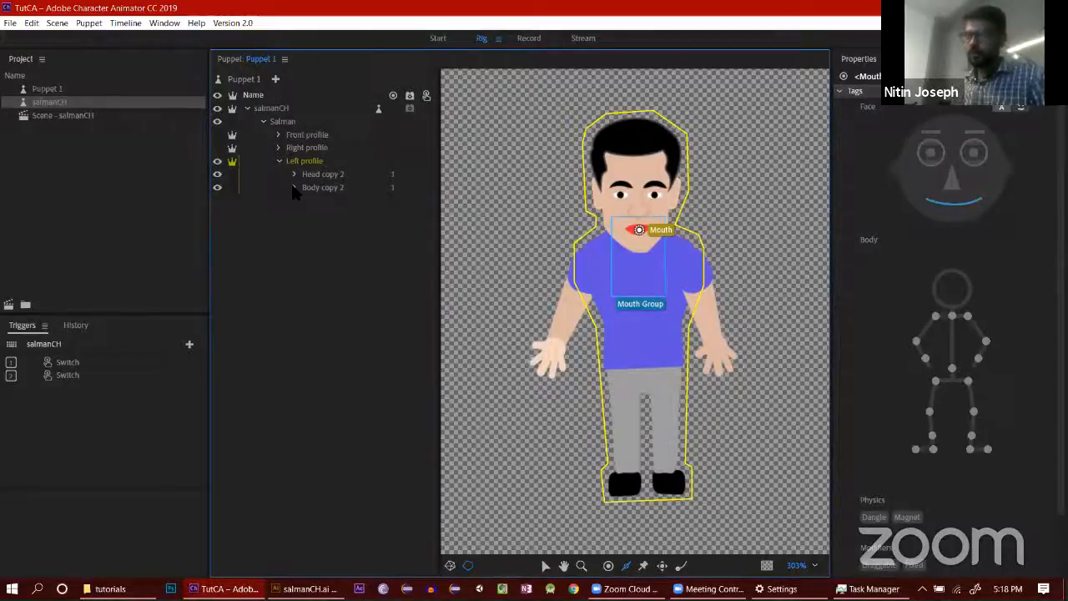
Step: Expand the Body copy 2 group and place its origin at the centre of the torso
click(295, 187)
click(332, 187)
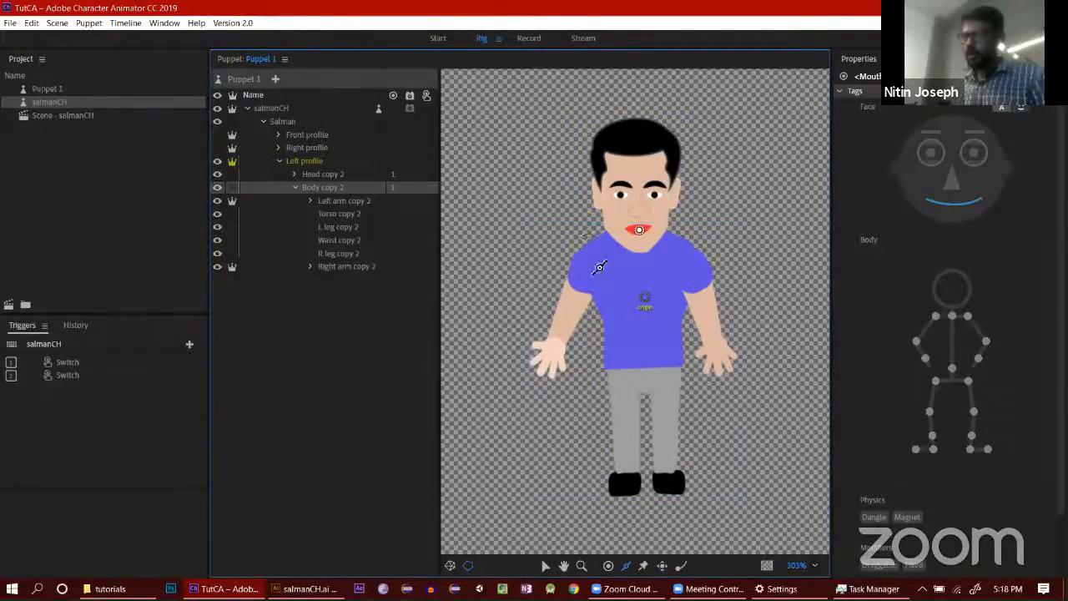
click(639, 298)
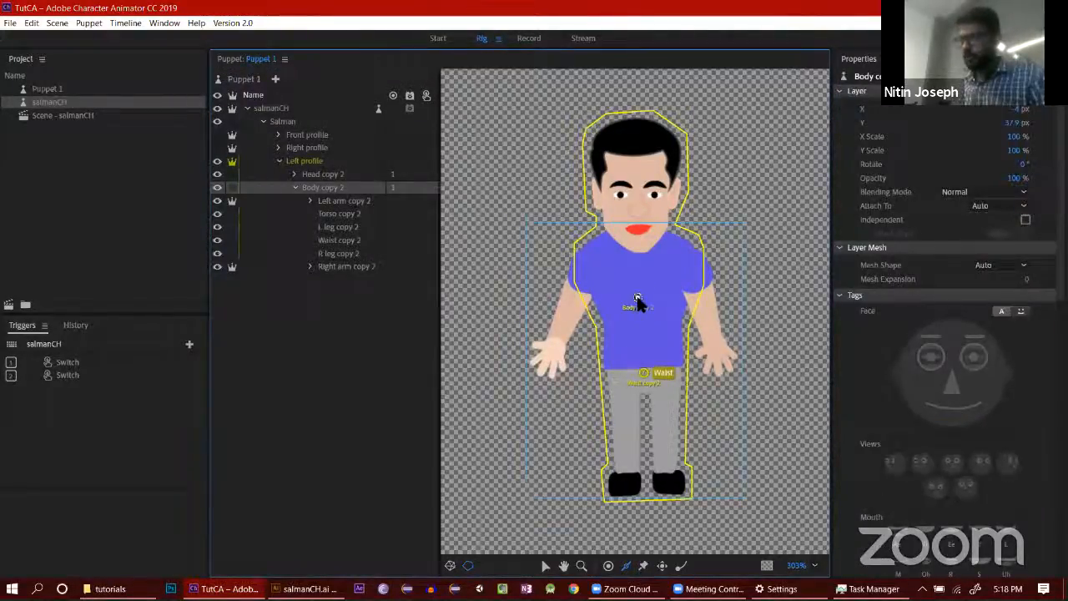
Step: Move the Left arm copy 2 origin up to the shoulder and tag it as Left Shoulder
click(330, 202)
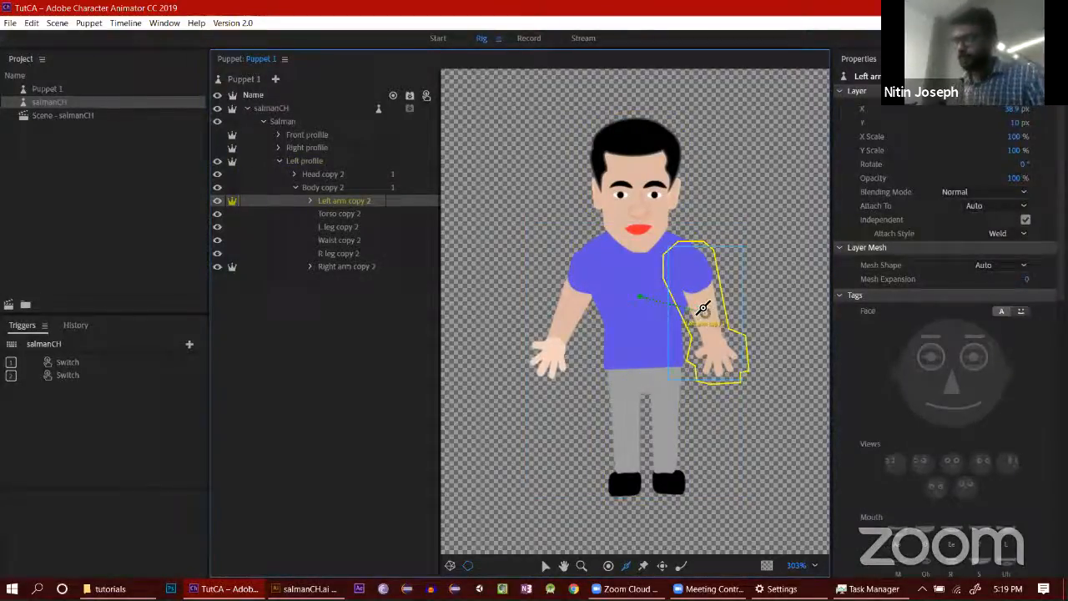
click(674, 266)
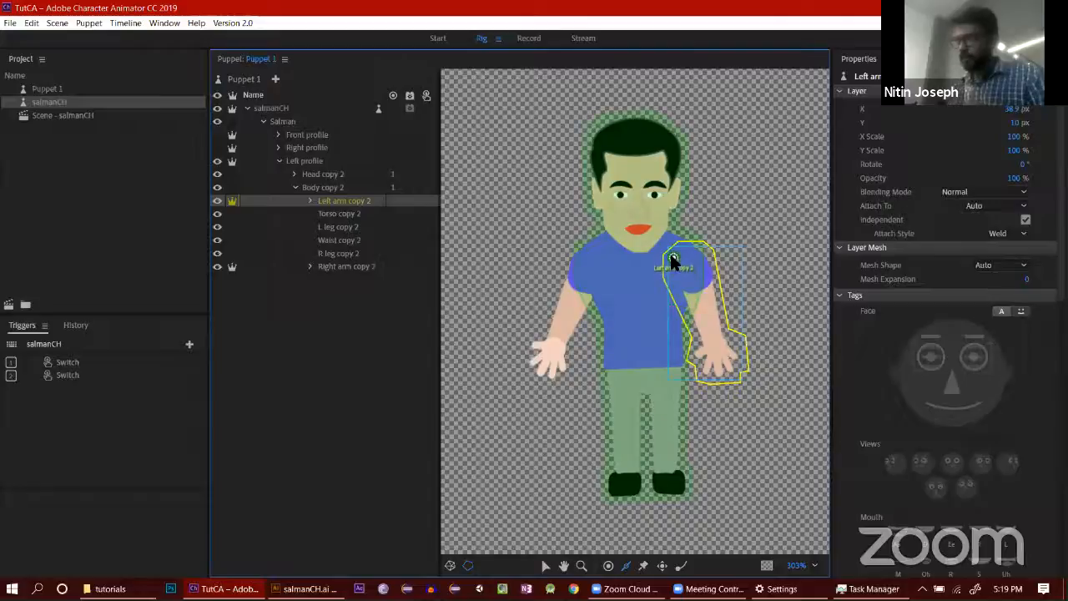
scroll(1006, 365, down, 5)
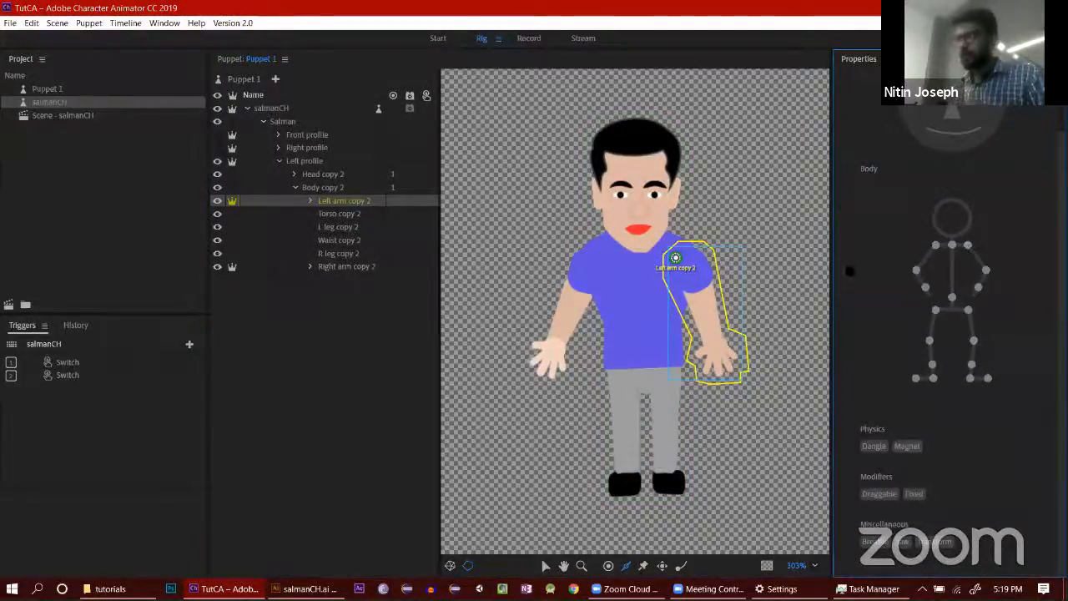
Step: Add handles at the left arm's elbow and wrist and tag the wrist handle as Left Wrist
click(609, 565)
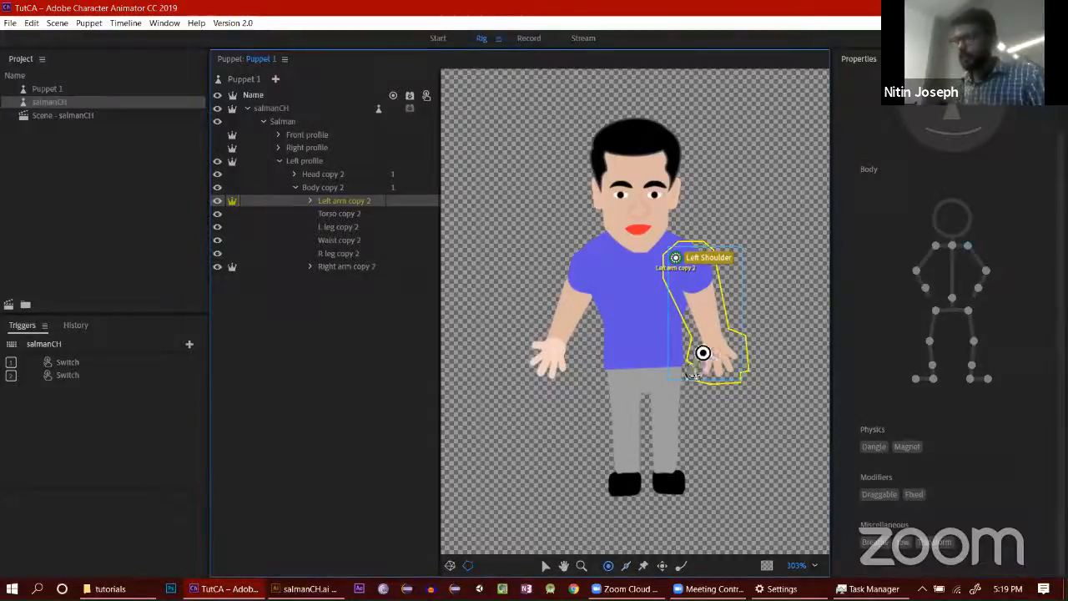
click(707, 306)
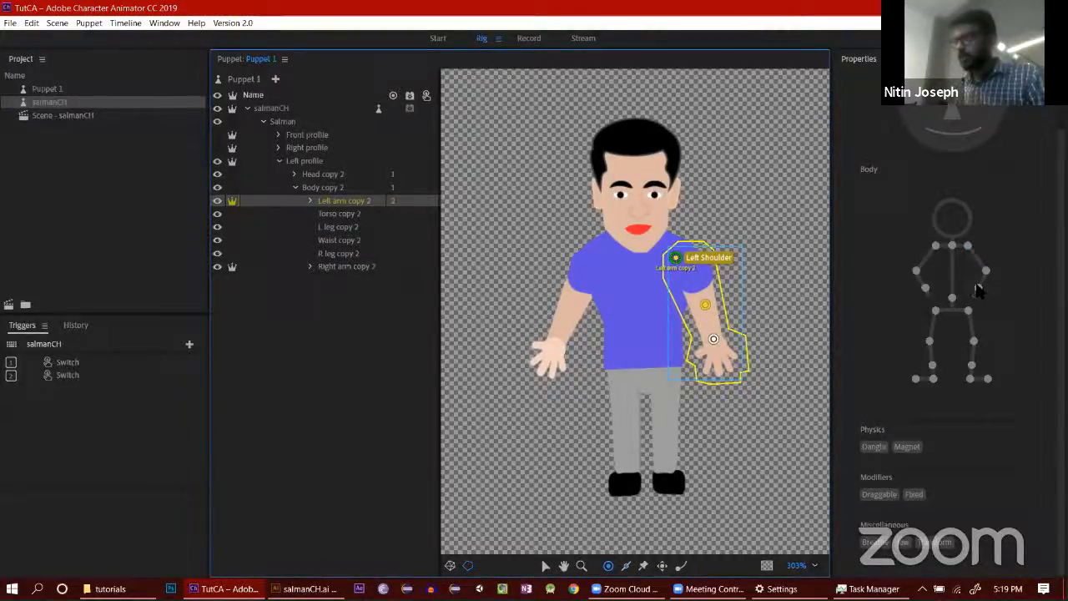
click(978, 290)
Step: Select the handle at the left arm's elbow and tag it as Left Elbow
click(545, 565)
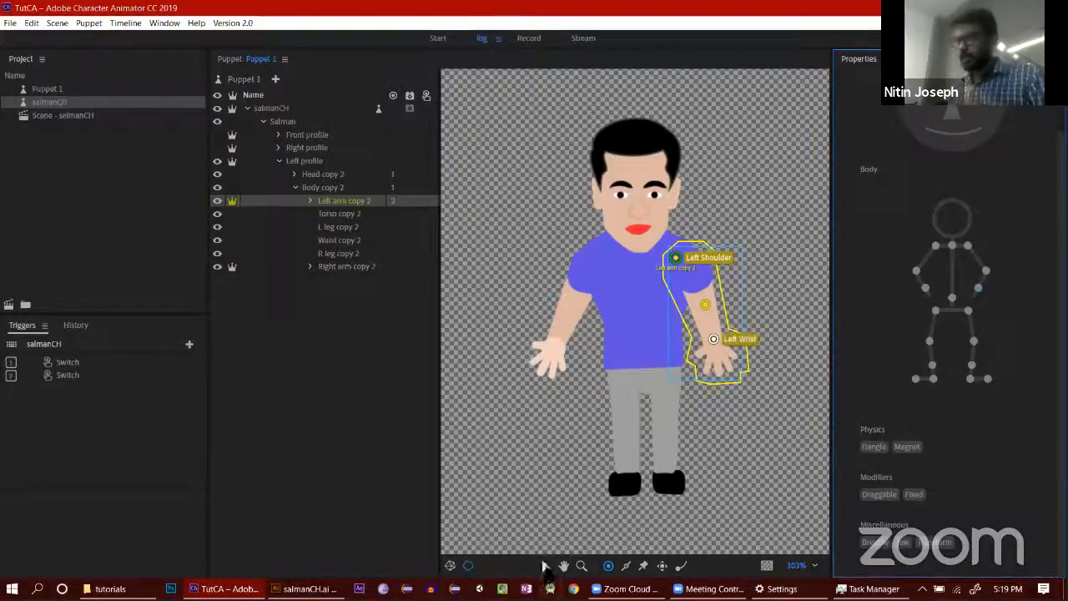
click(704, 304)
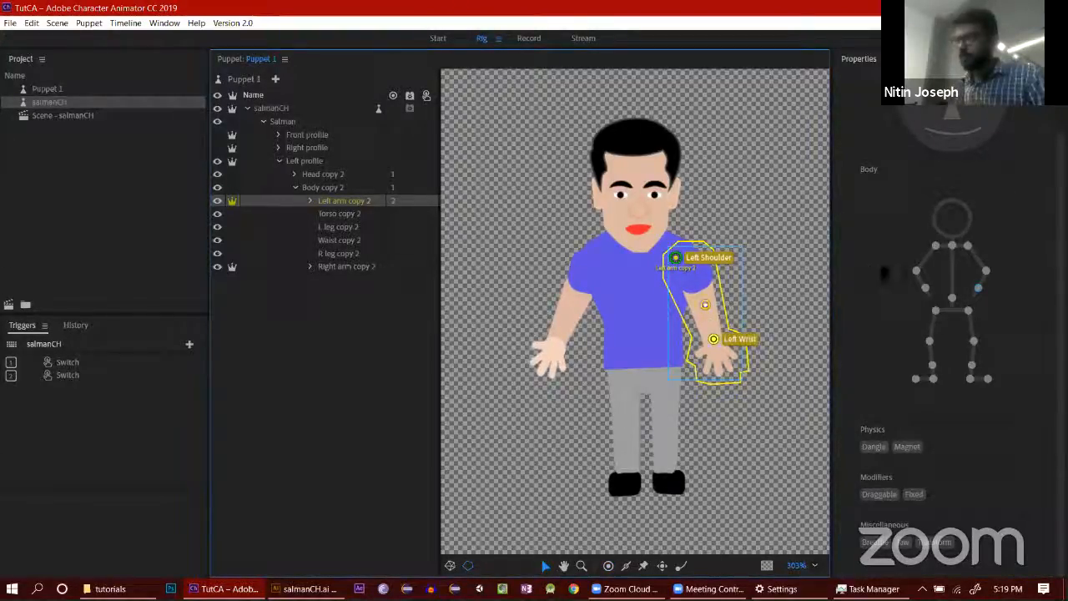
click(986, 270)
Step: Draw sticks along the left arm between shoulder and elbow and between elbow and wrist
click(626, 565)
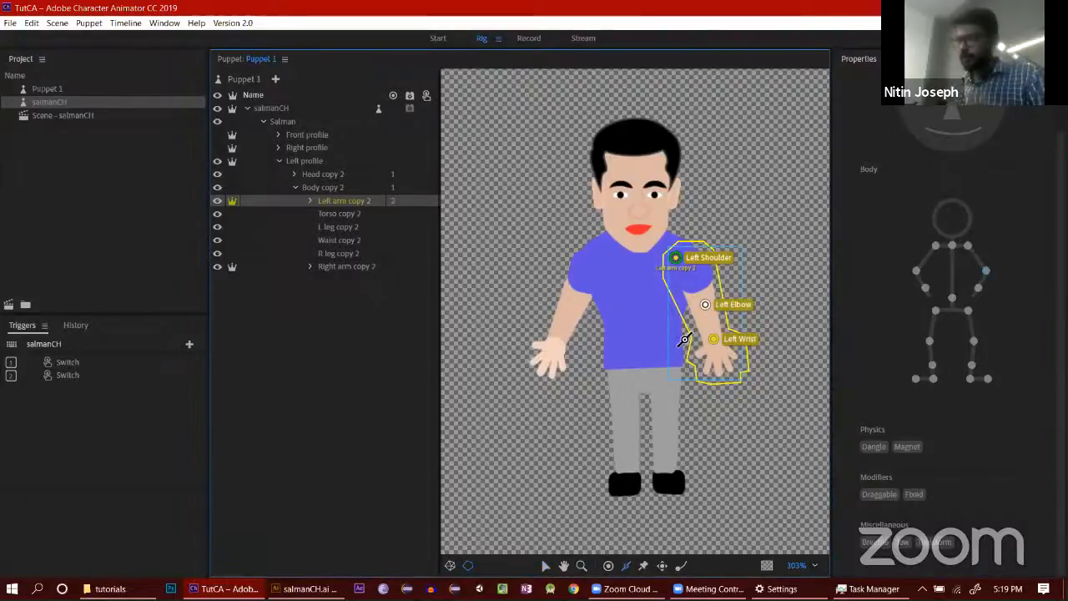
click(693, 282)
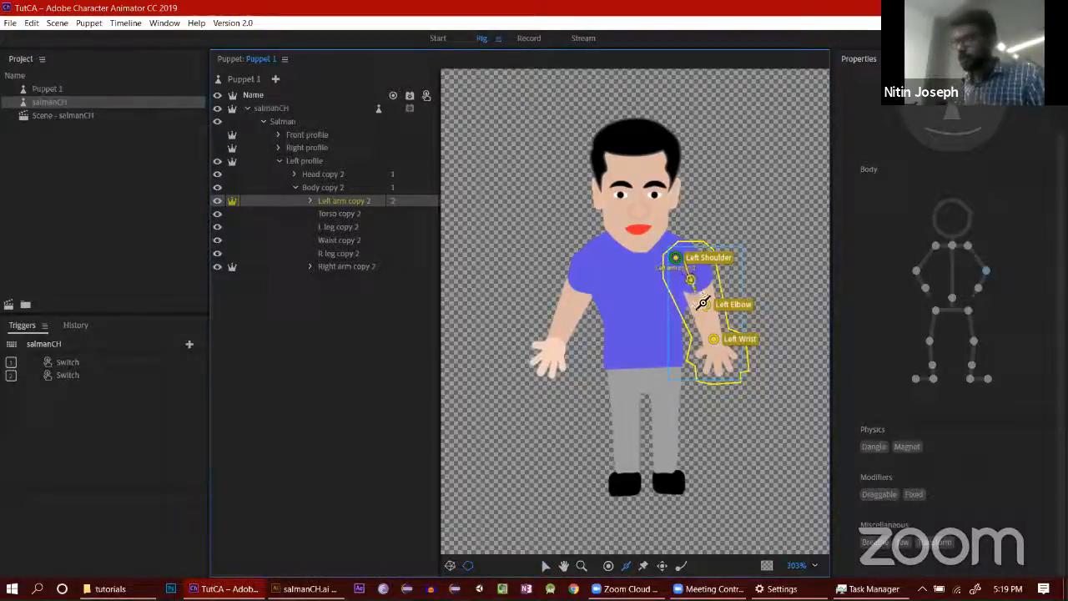
click(708, 323)
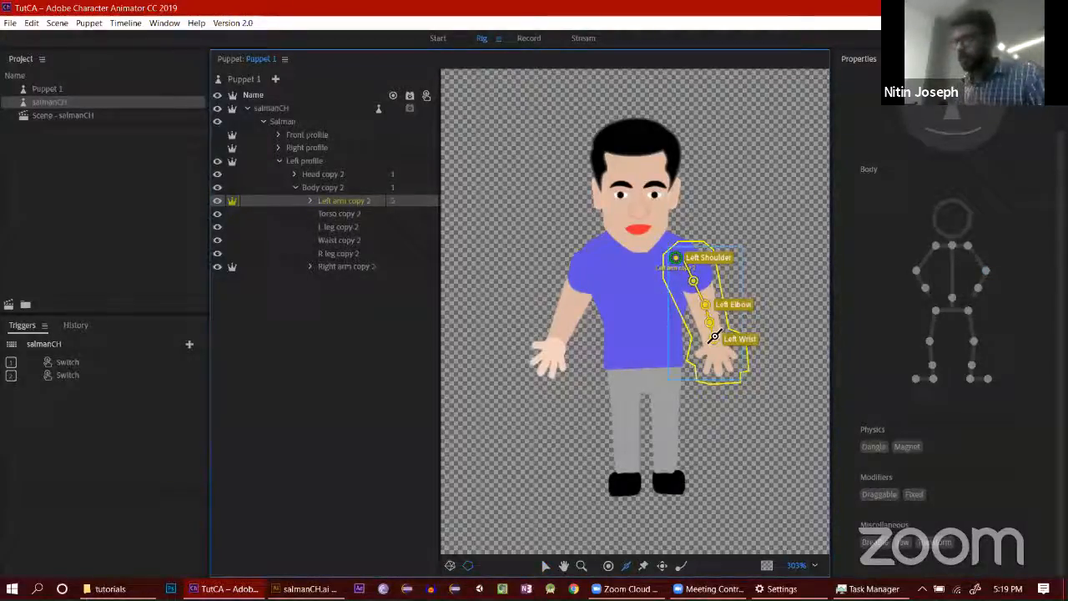
Step: Group the L leg copy 2 layer and the R leg copy 2 layer each into a group of its own
click(342, 215)
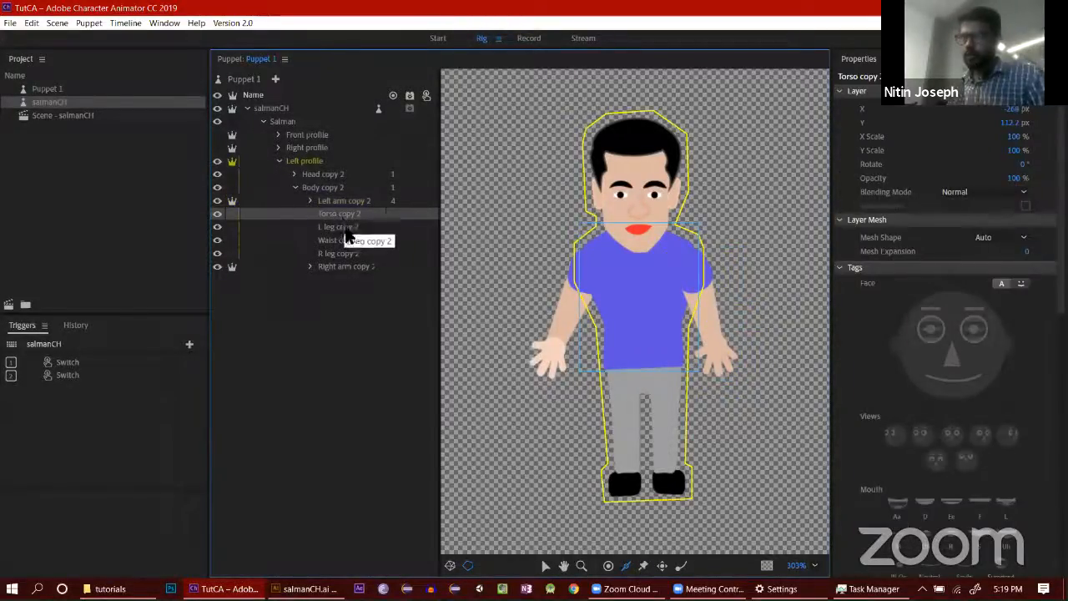
click(345, 228)
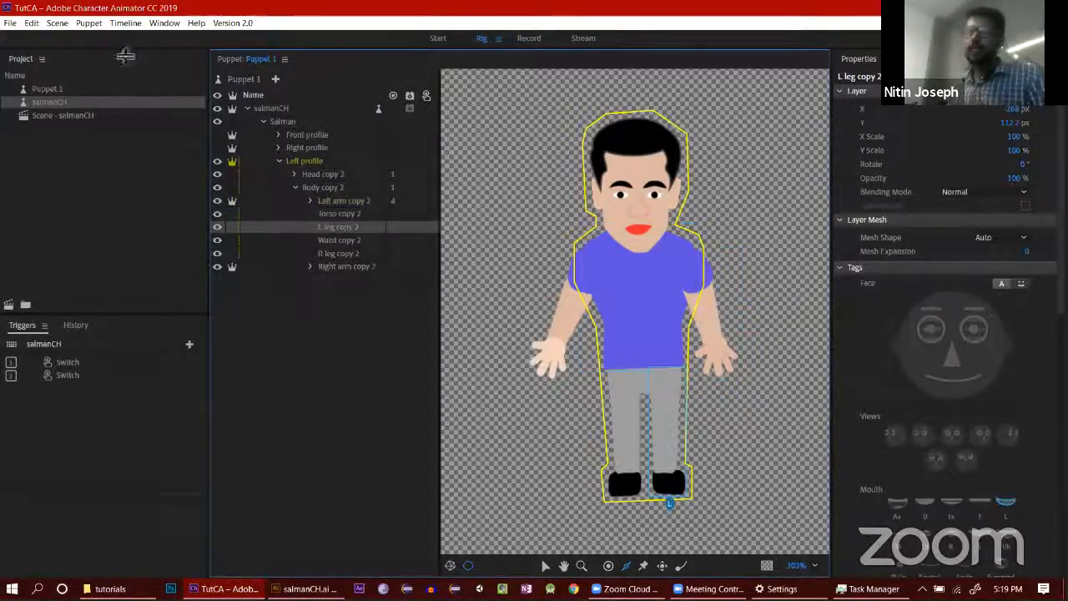
click(88, 23)
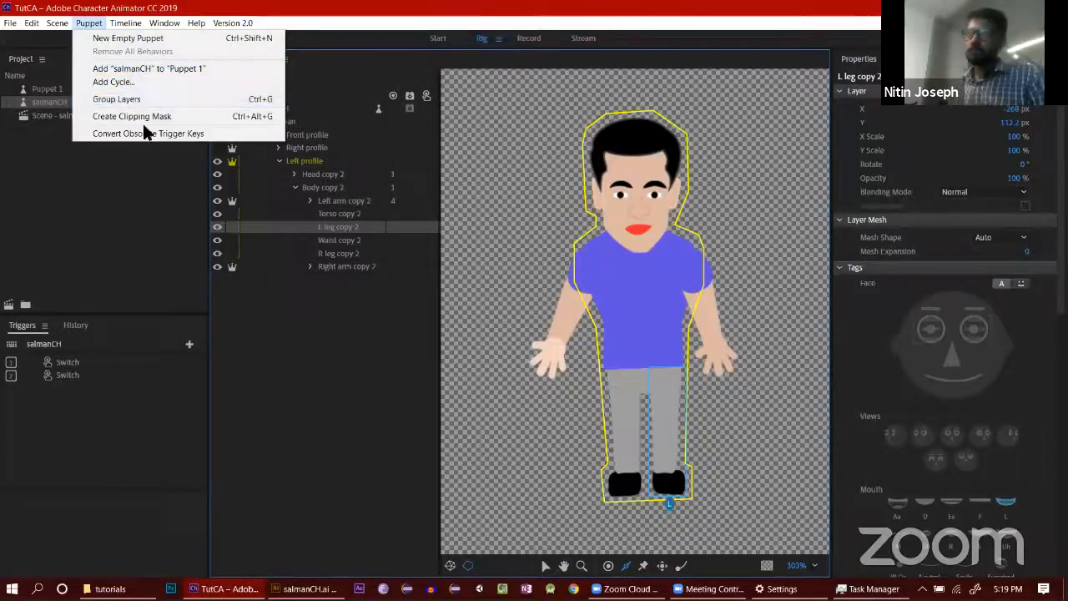
click(117, 99)
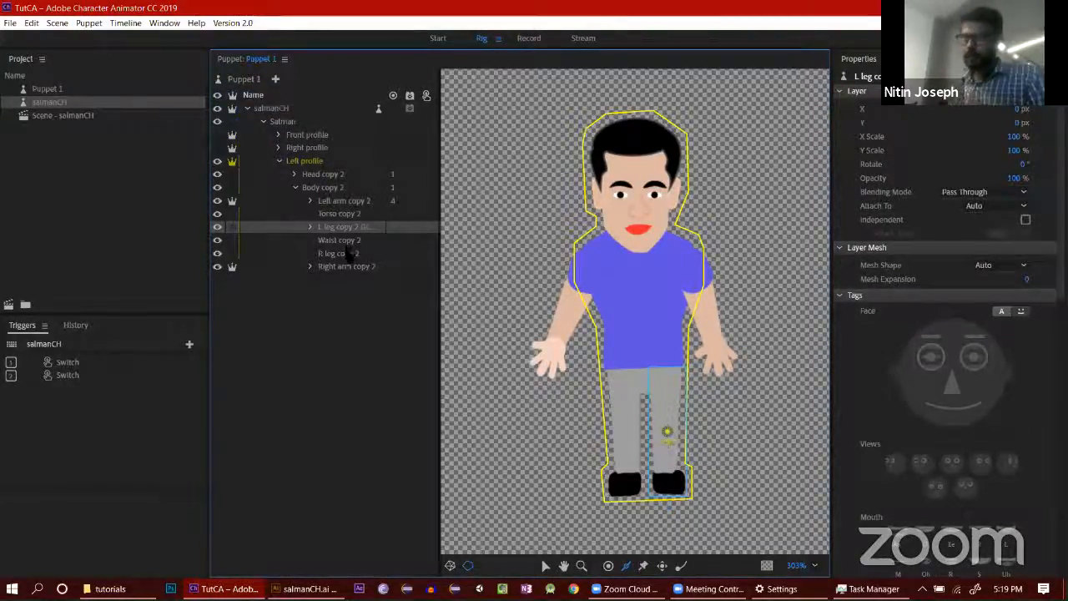
click(348, 253)
click(89, 23)
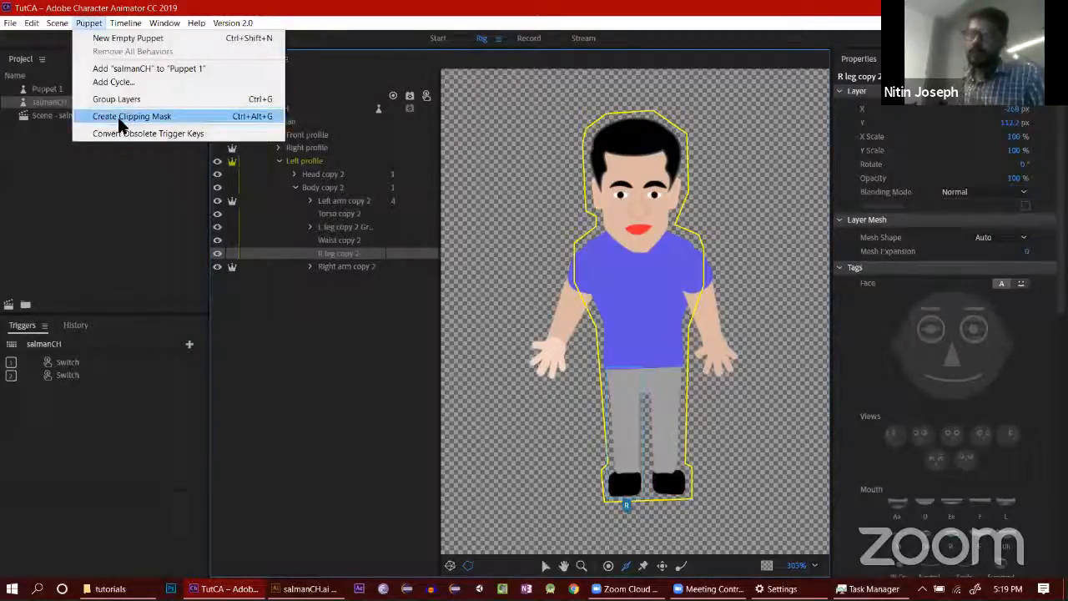
click(355, 249)
key(ctrl+g)
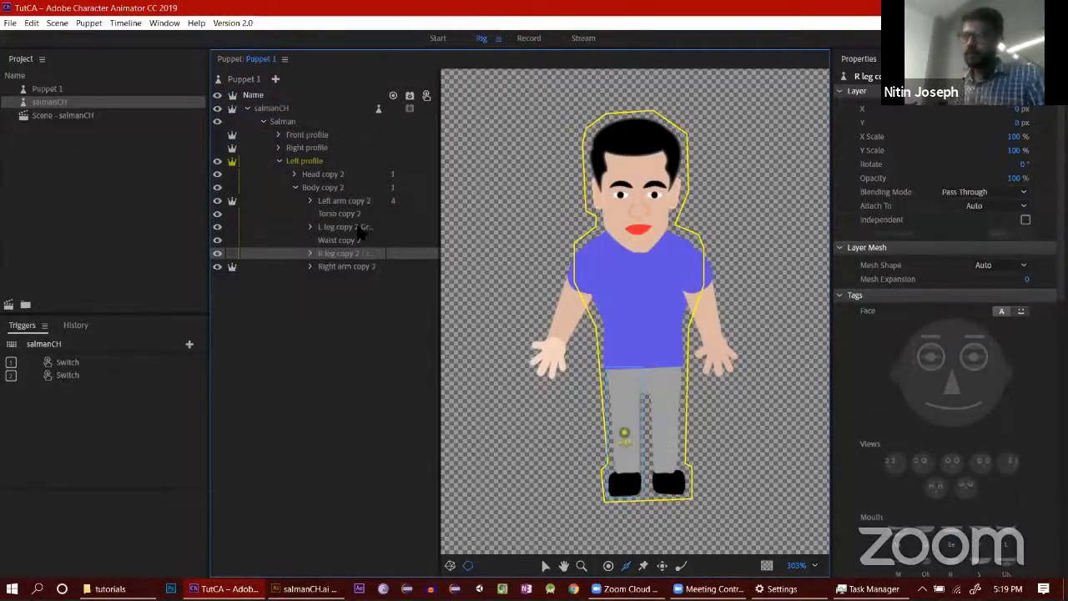
Step: Move the left leg group's origin up to the hip and add handles at the knee, ankle, heel and toe
click(363, 228)
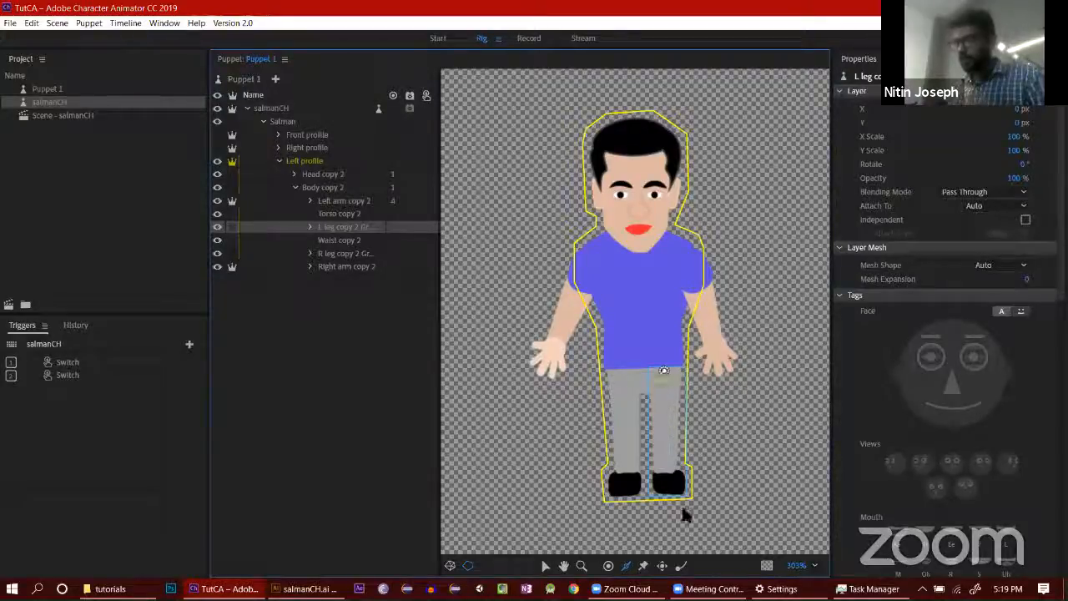
key(o)
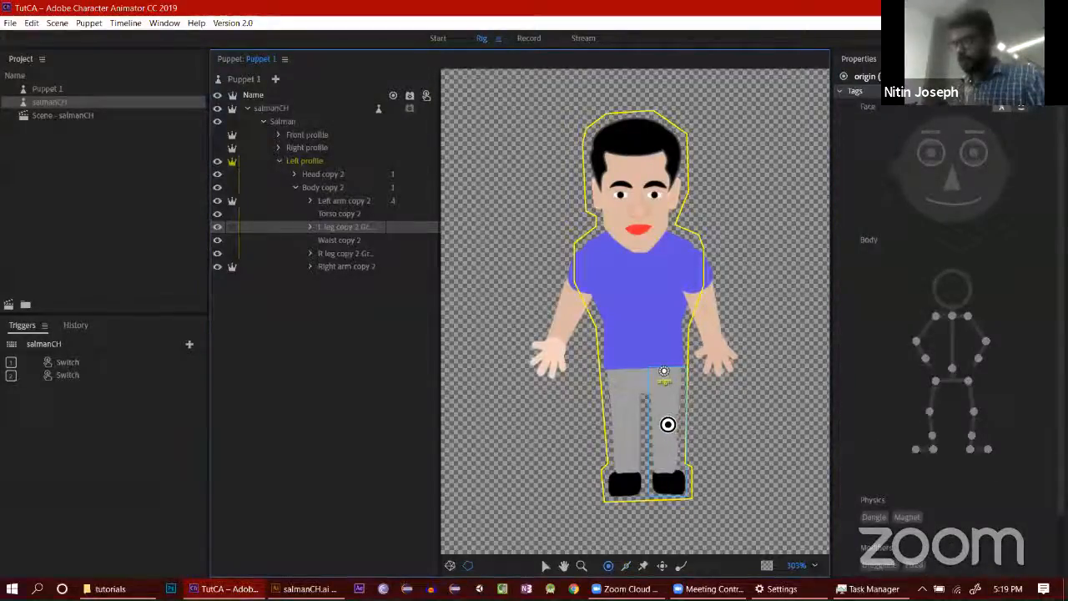
click(662, 464)
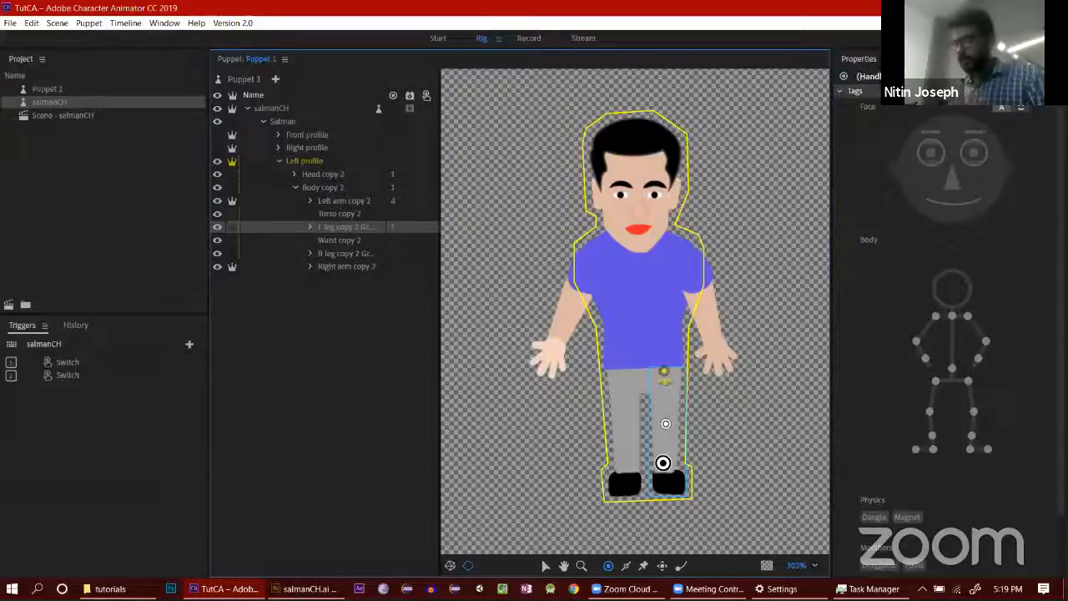
click(660, 483)
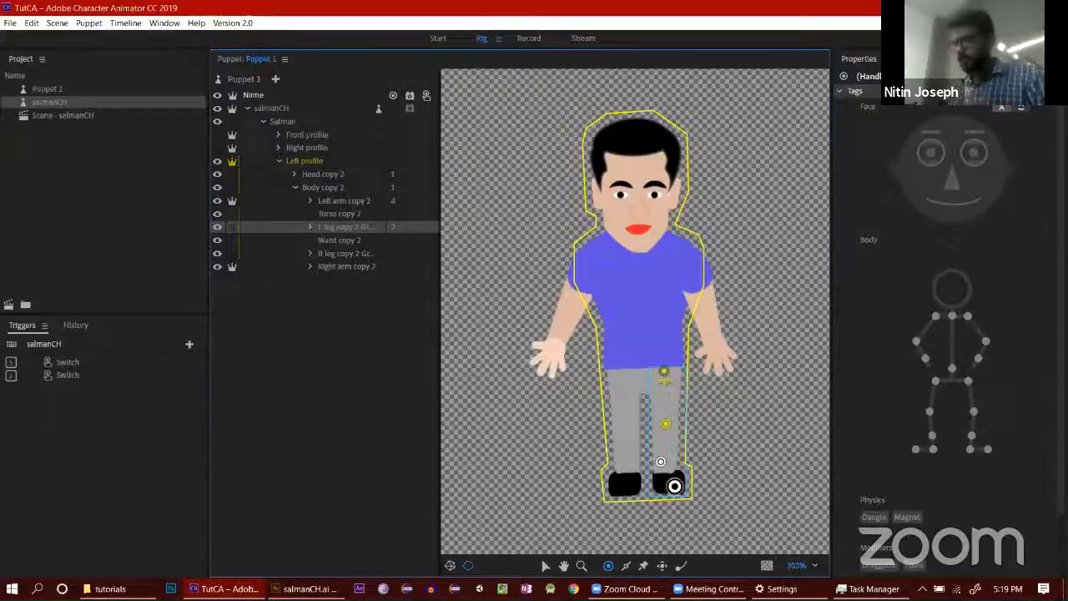
click(678, 484)
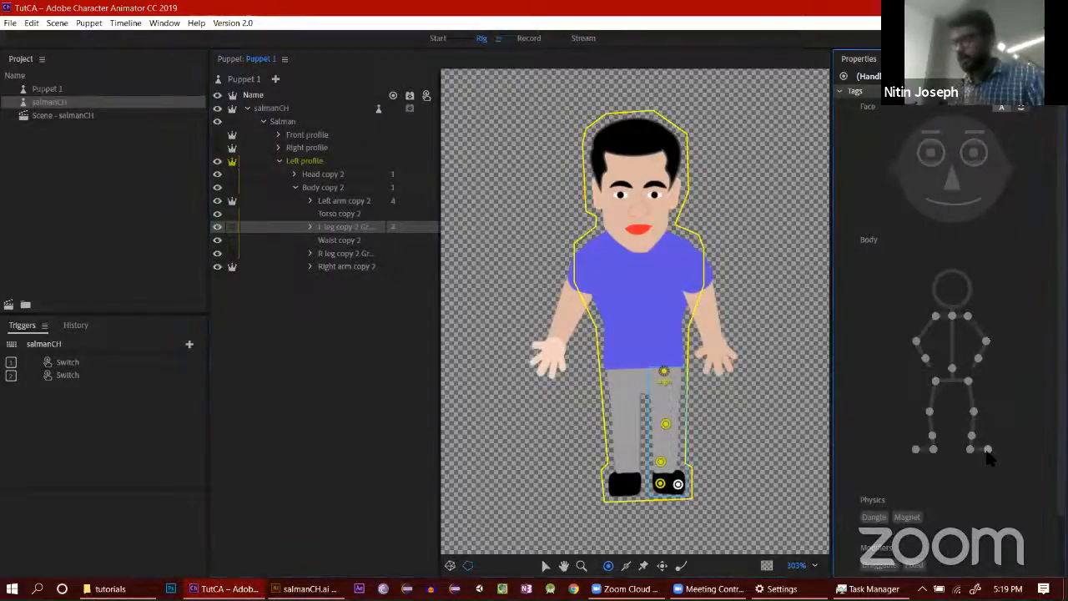
Step: Tag the left leg's handles as Left Toe, Left Heel, Left Ankle and Left Knee, and its origin as Left Hip
click(988, 451)
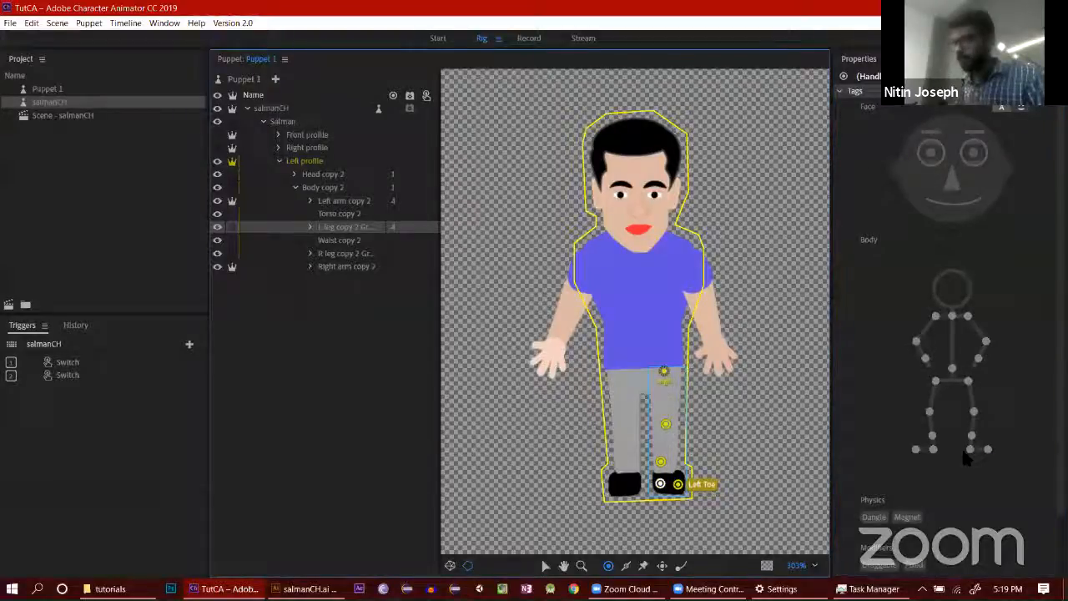
click(661, 462)
click(660, 482)
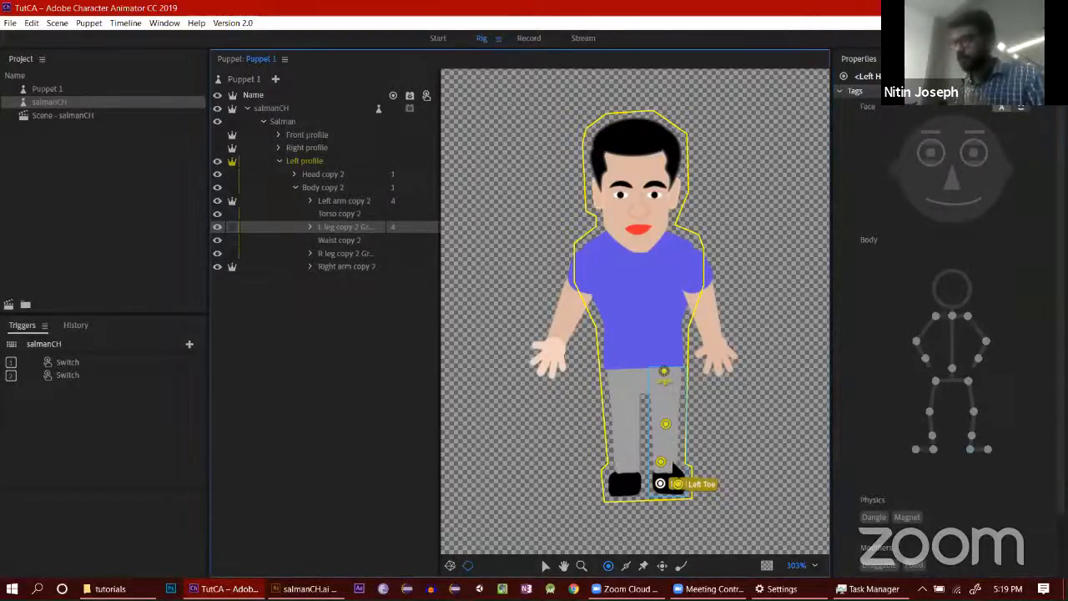
click(665, 426)
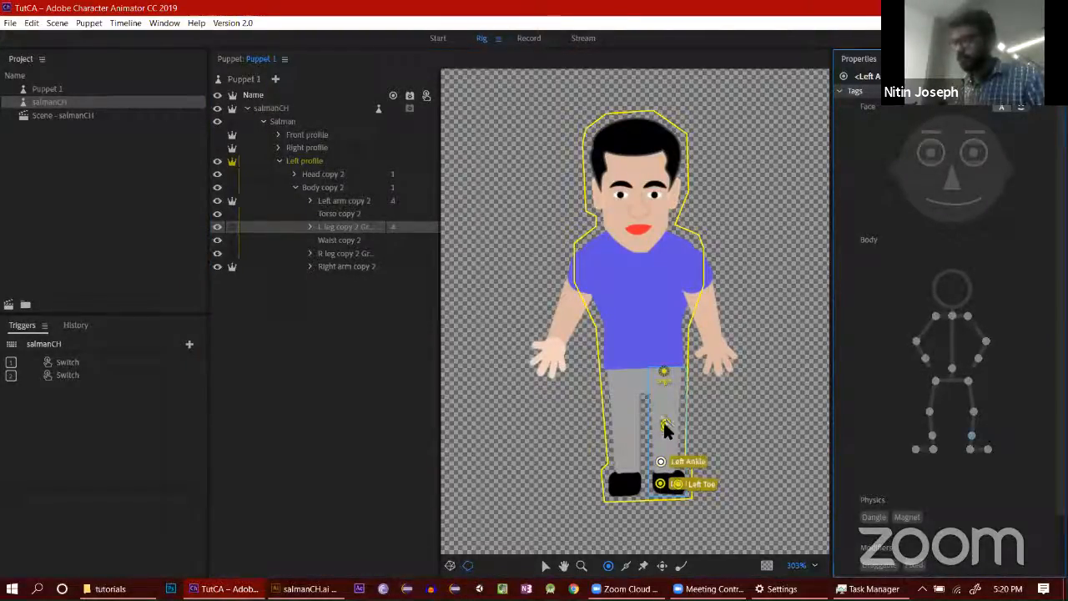
click(664, 373)
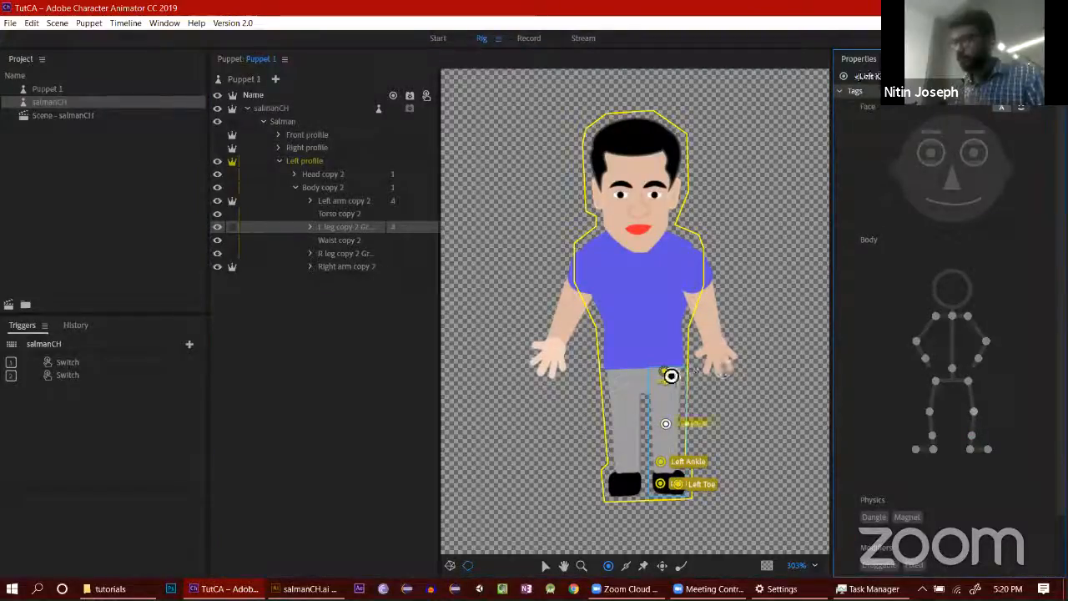
click(969, 382)
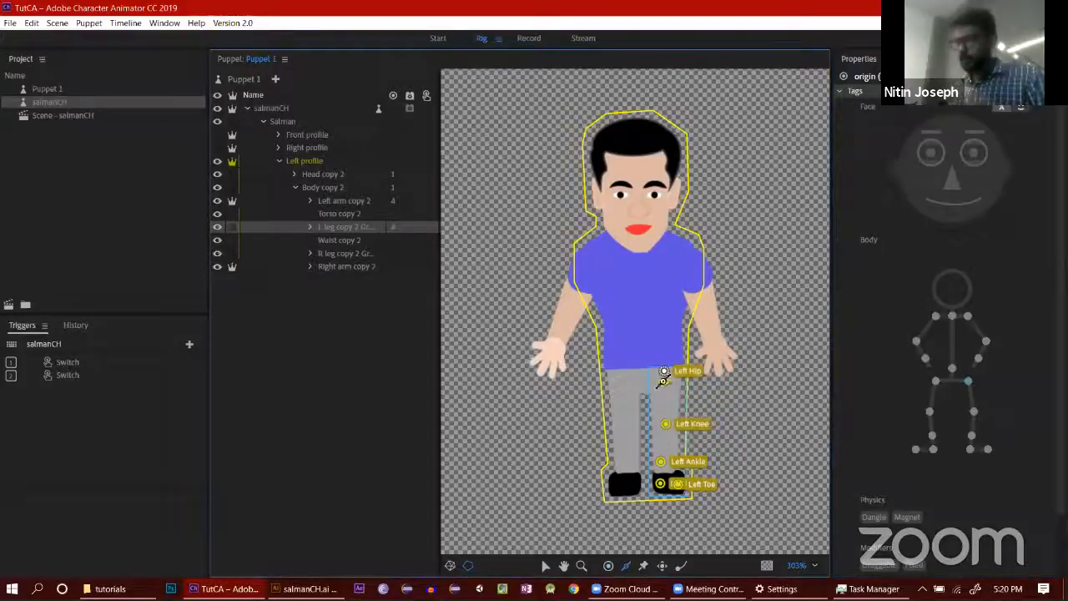
Step: Draw sticks along the left leg from hip to knee and knee to ankle, and check Waist copy 2's body tag
drag(668, 419, 665, 459)
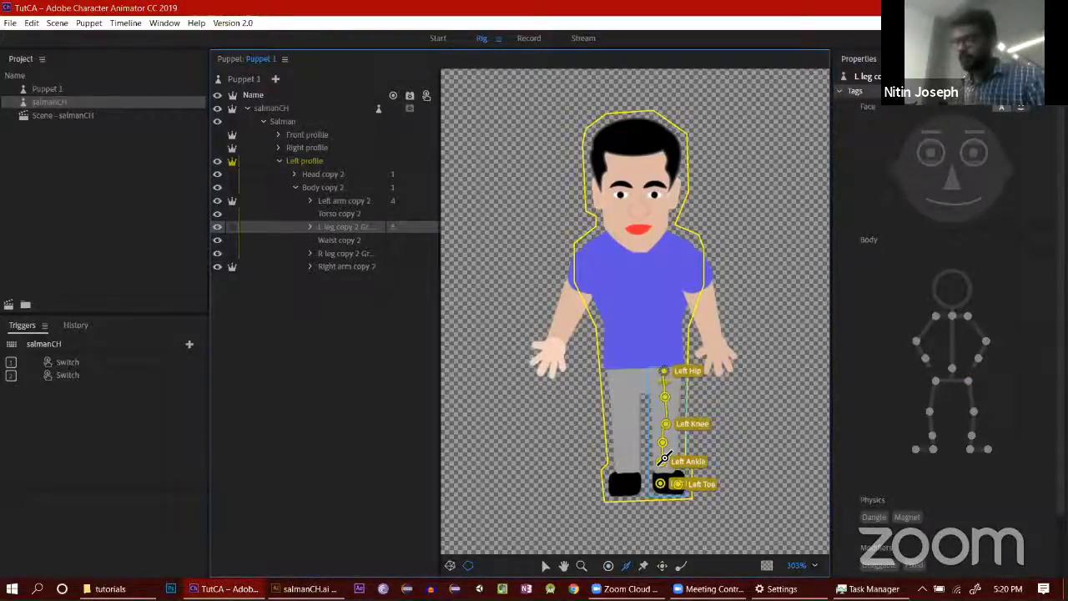
click(350, 252)
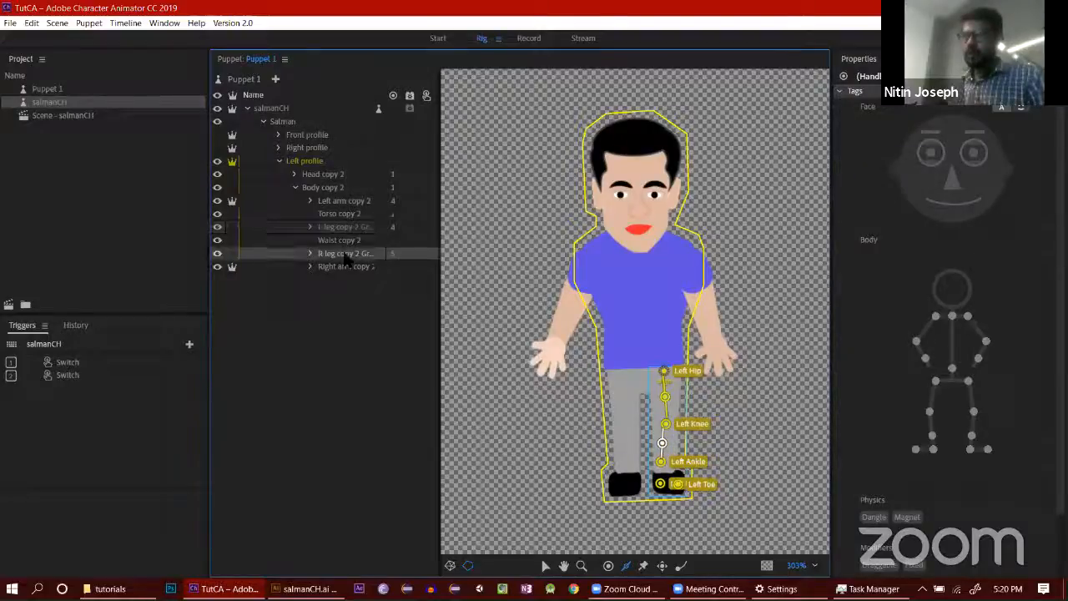
click(349, 241)
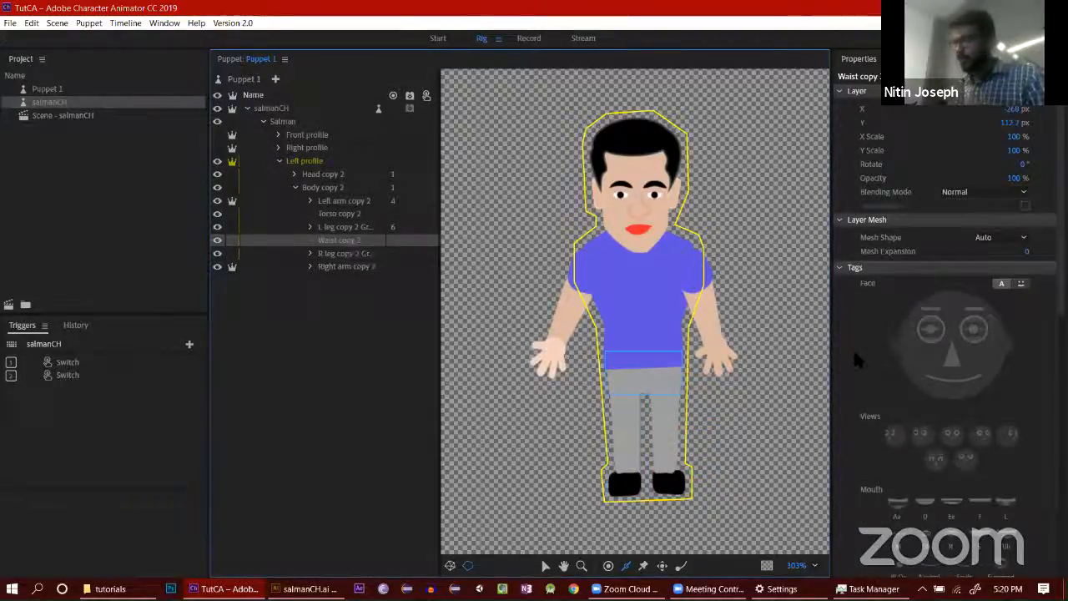
scroll(883, 358, down, 5)
Step: Move the right leg group's origin up to the hip and tag it as Right Hip
click(343, 252)
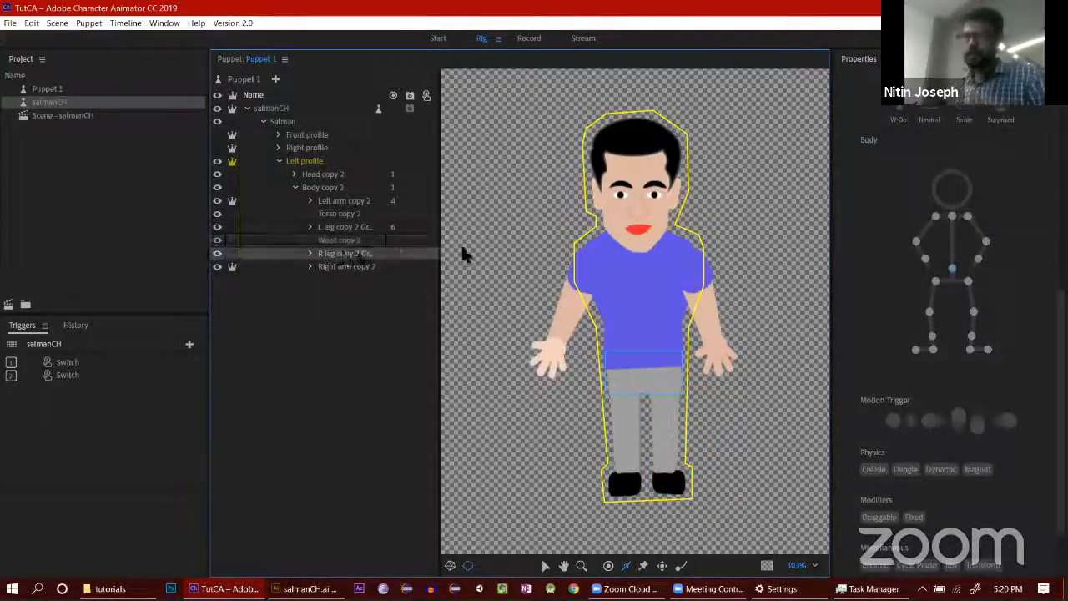
click(625, 373)
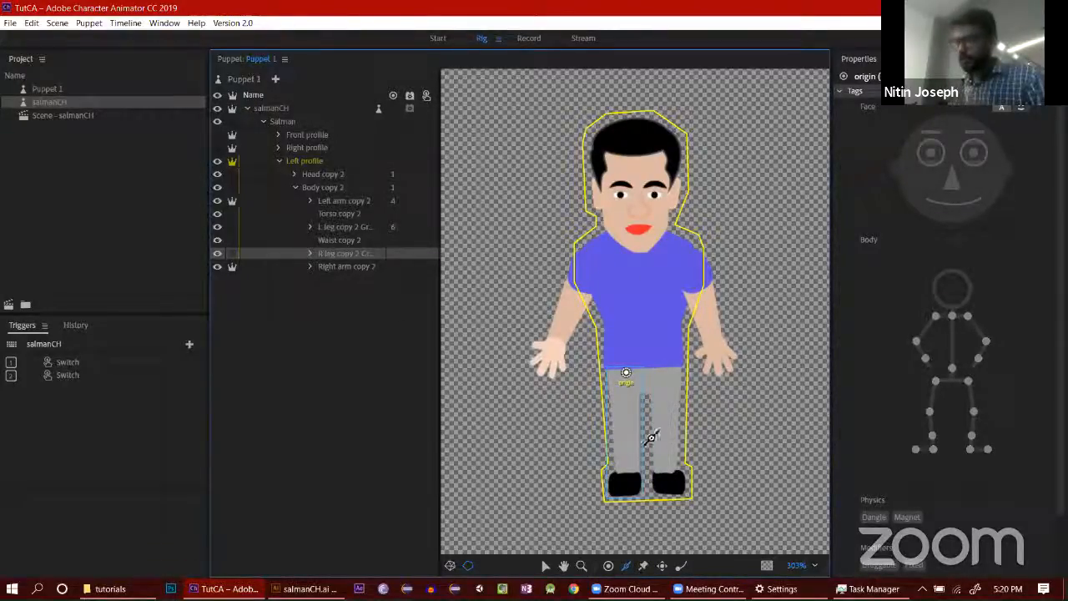
click(935, 383)
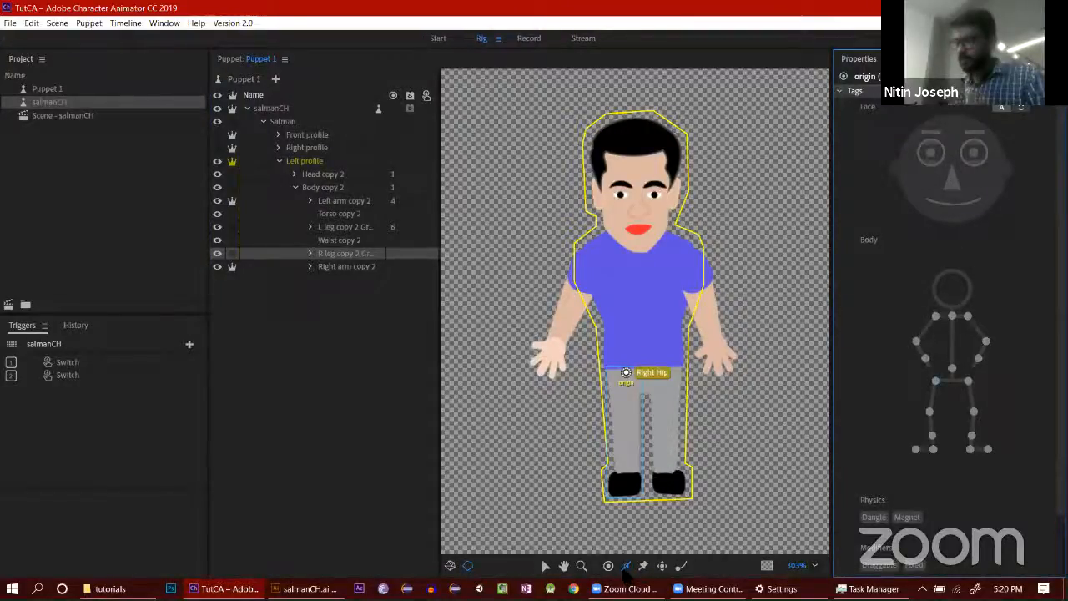
Step: Add handles at the right leg's knee, ankle, heel and toe
click(609, 565)
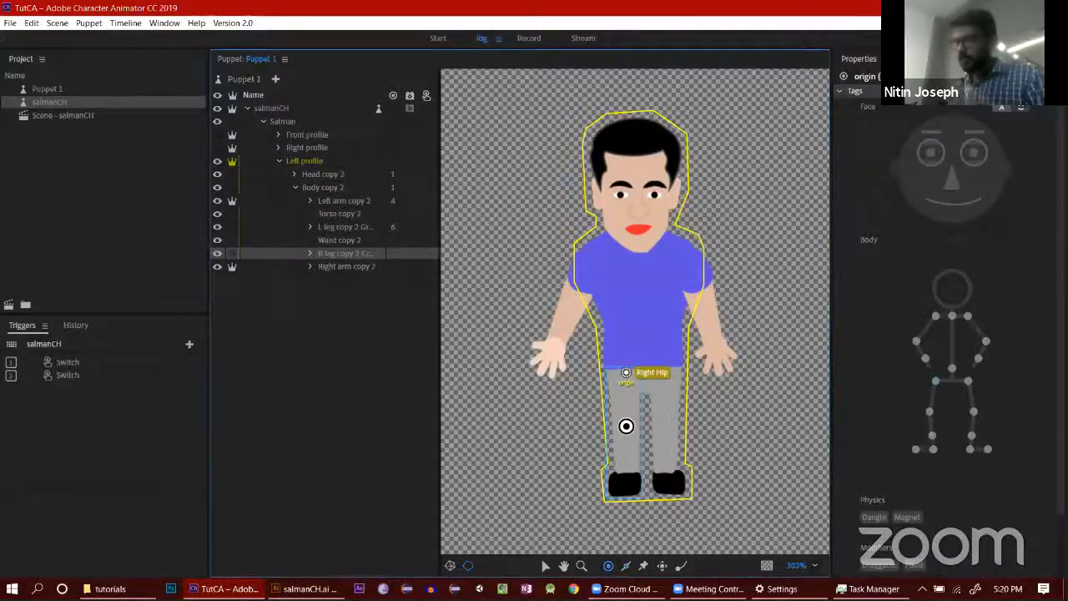
click(624, 423)
click(629, 462)
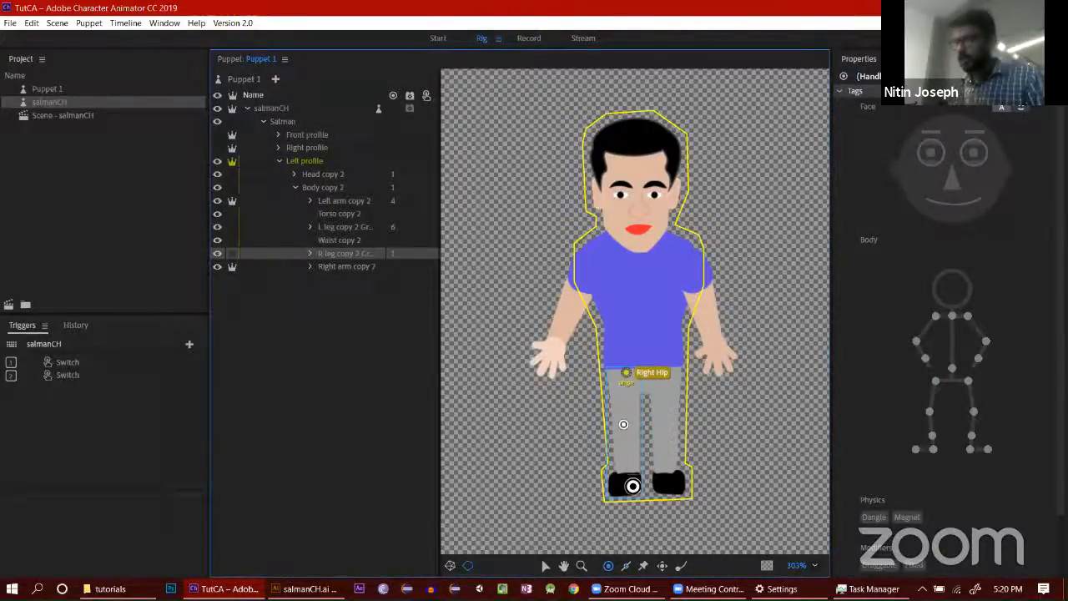
click(633, 482)
click(615, 487)
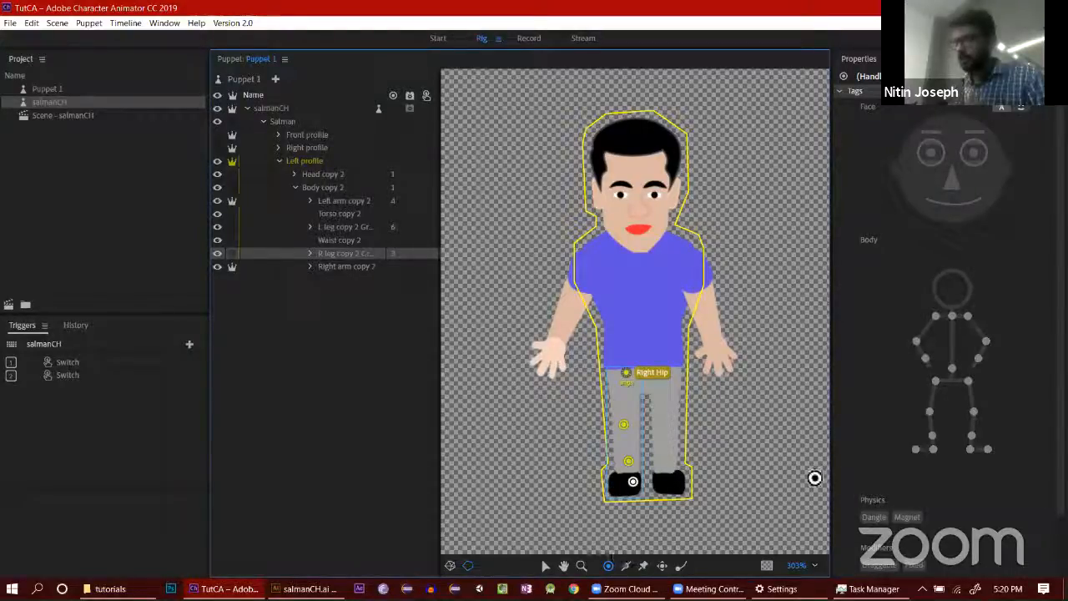
Step: Tag the right leg's handles as Right Toe, Right Heel, Right Ankle and Right Knee
click(916, 449)
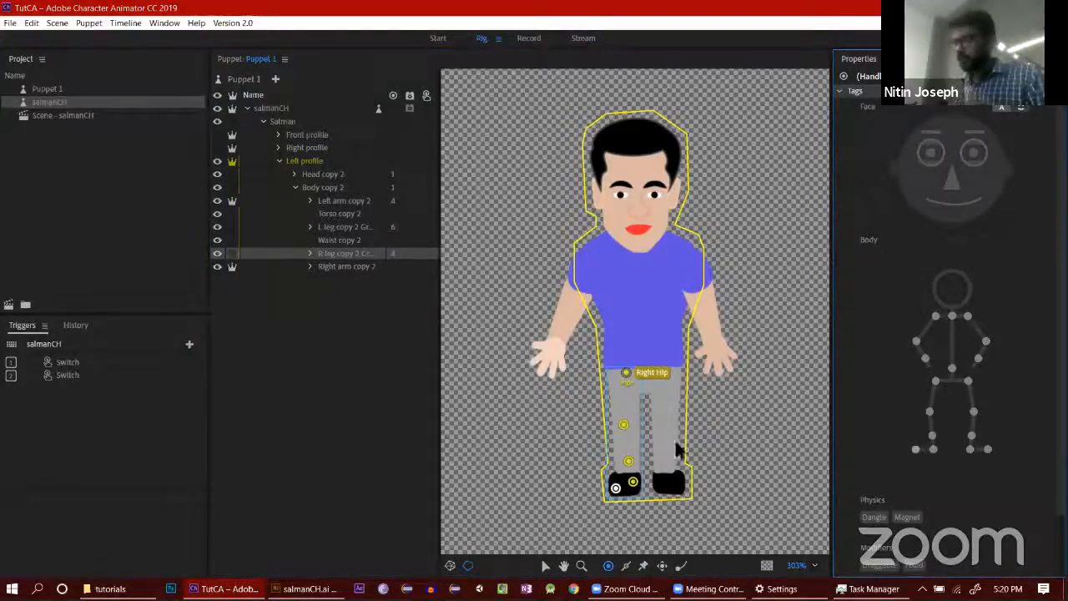
click(634, 488)
key(v)
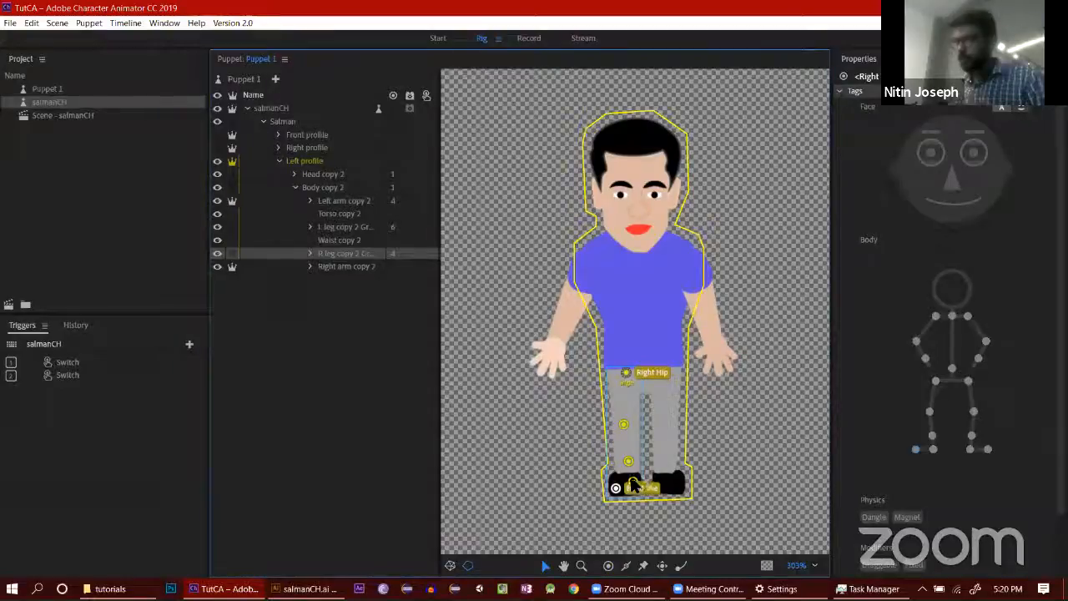
click(935, 453)
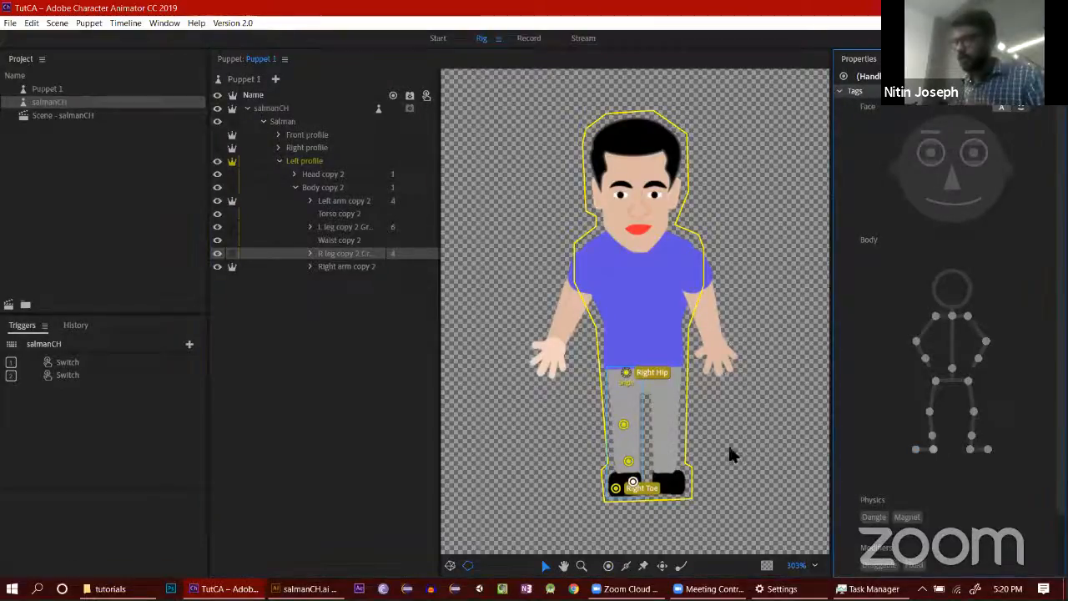
click(629, 461)
click(933, 443)
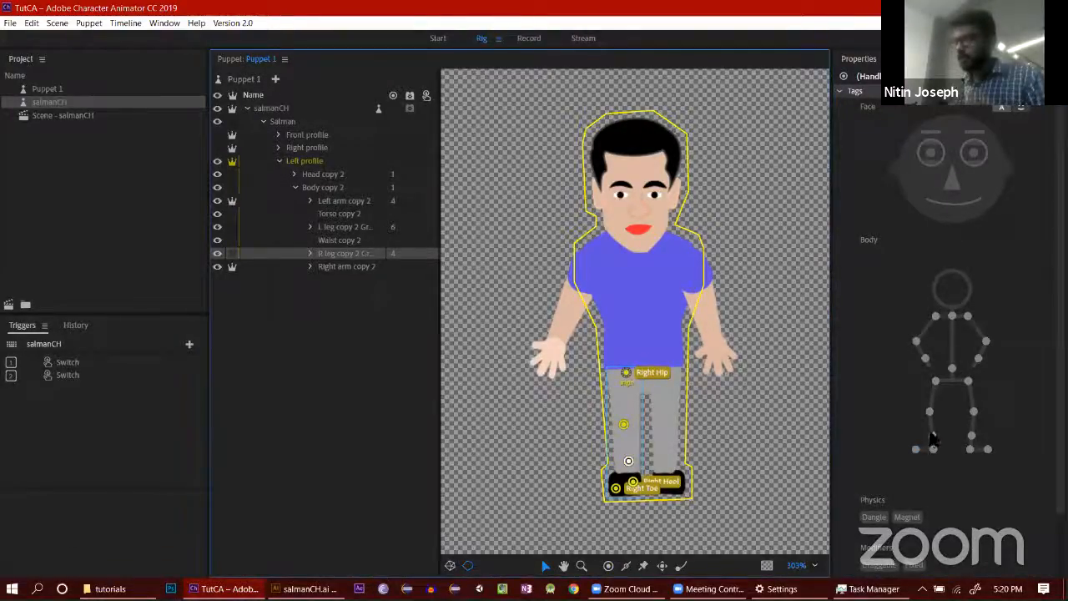
click(625, 424)
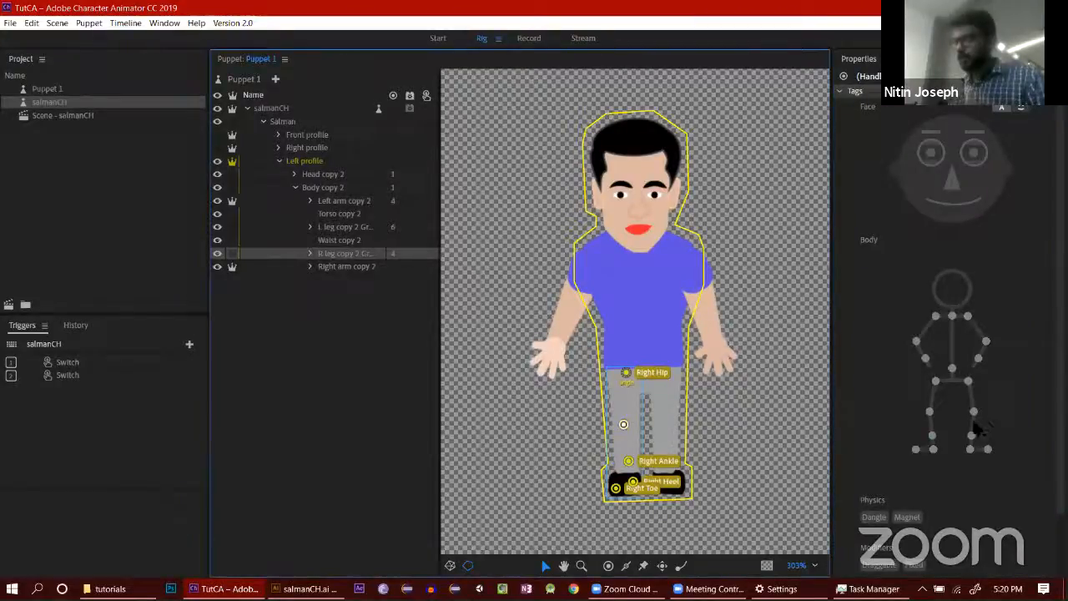
click(929, 423)
click(929, 411)
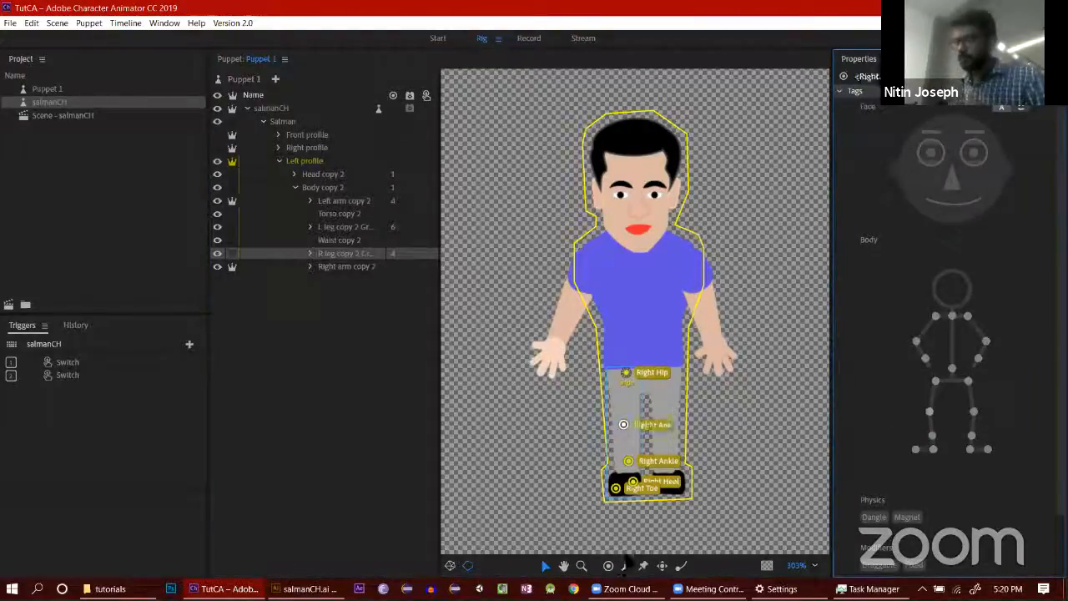
Step: Draw sticks along the right leg between hip and knee and between knee and ankle
click(624, 375)
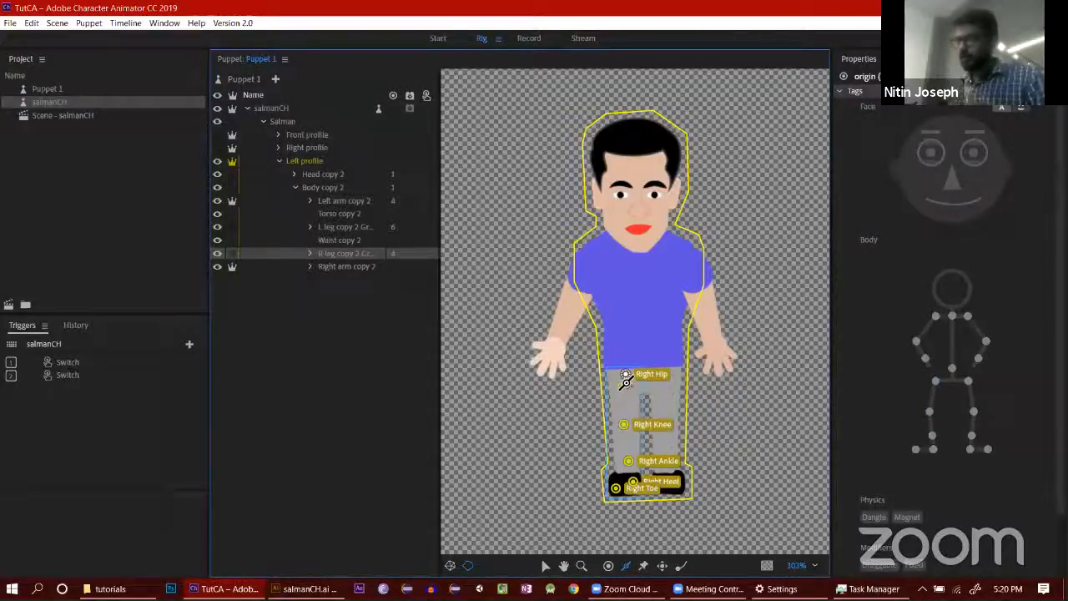
drag(626, 374, 624, 423)
click(622, 422)
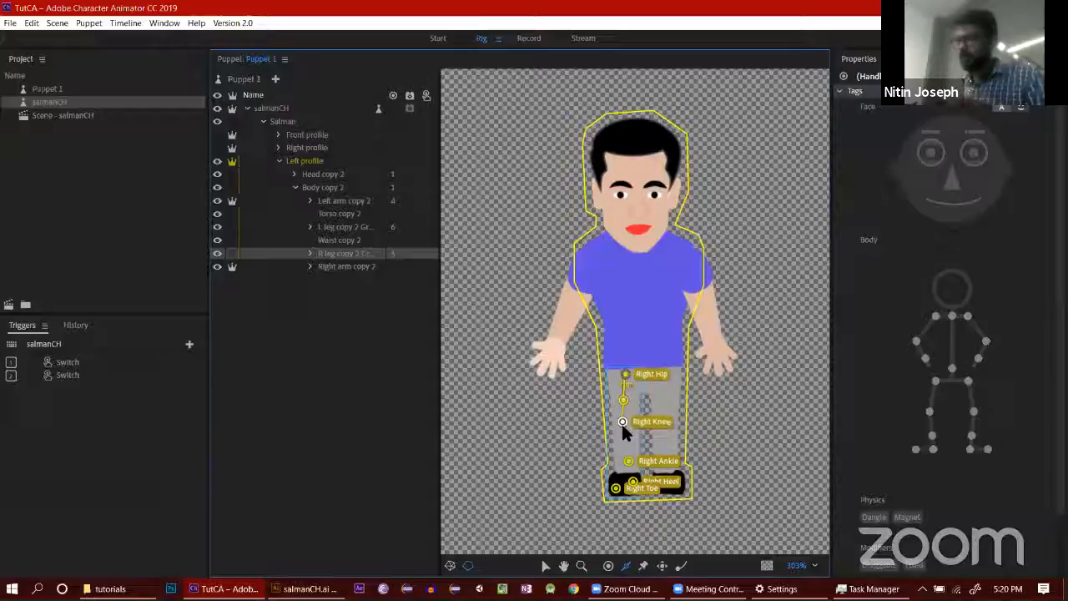
click(628, 461)
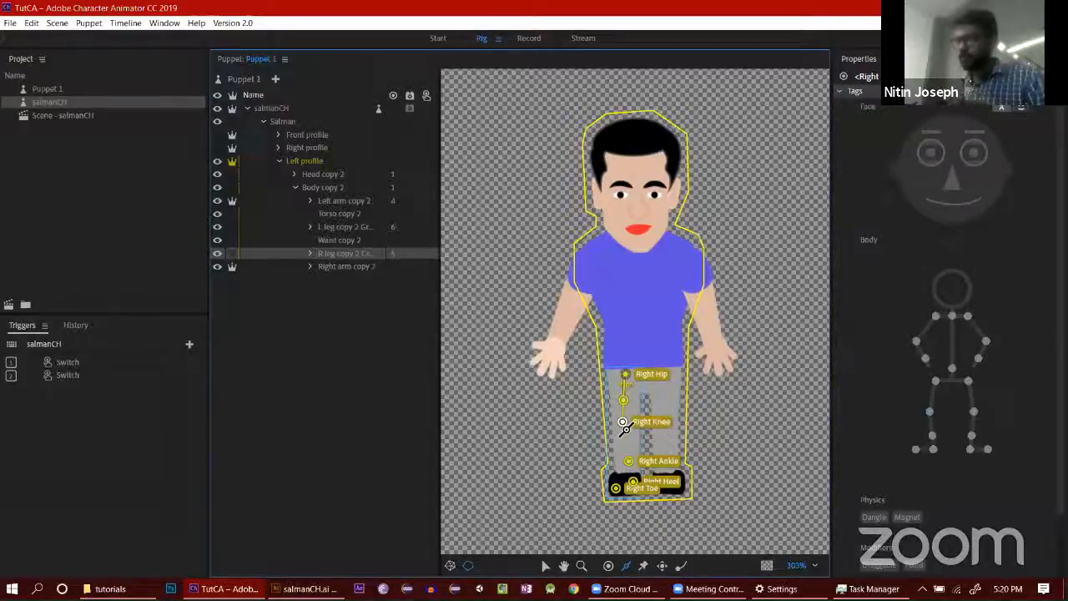
drag(622, 422, 634, 458)
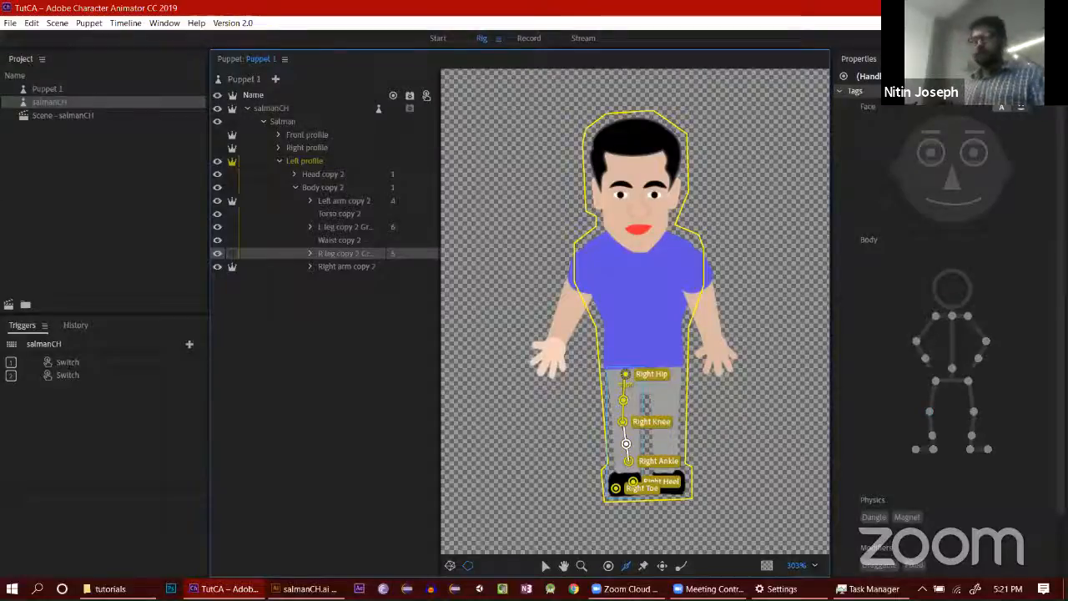
Step: Move the right arm group's origin up to the shoulder and add handles at its elbow and wrist
key(ctrl+s)
click(344, 267)
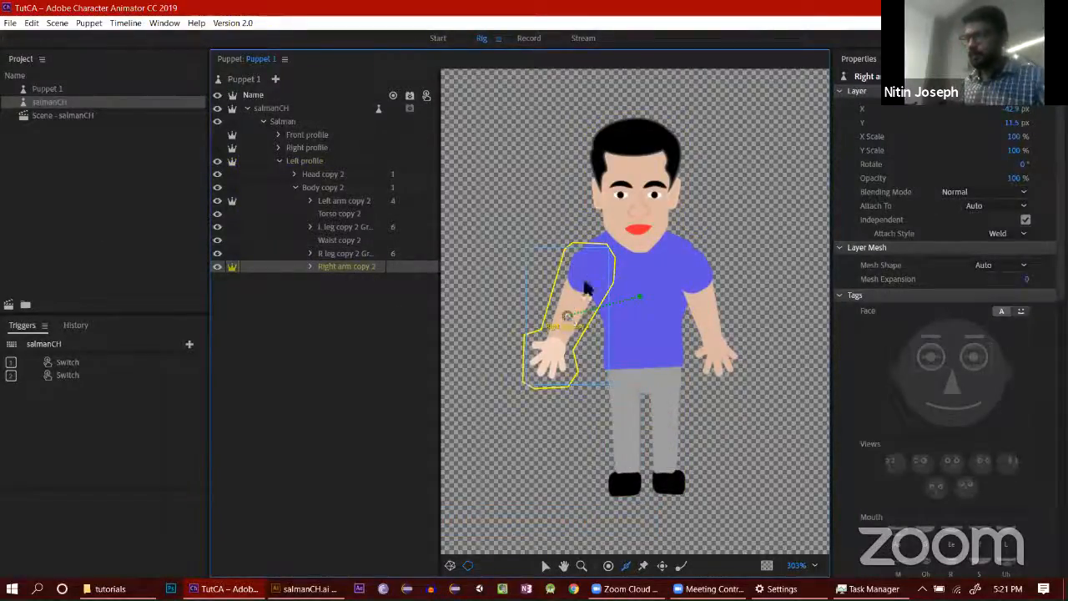
drag(566, 316, 602, 256)
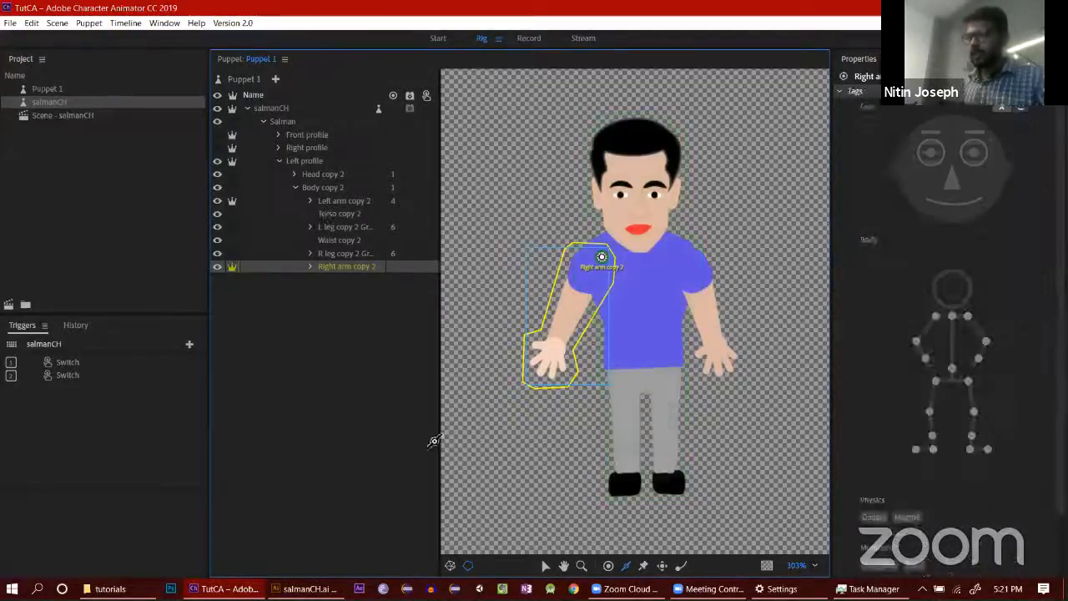
click(609, 568)
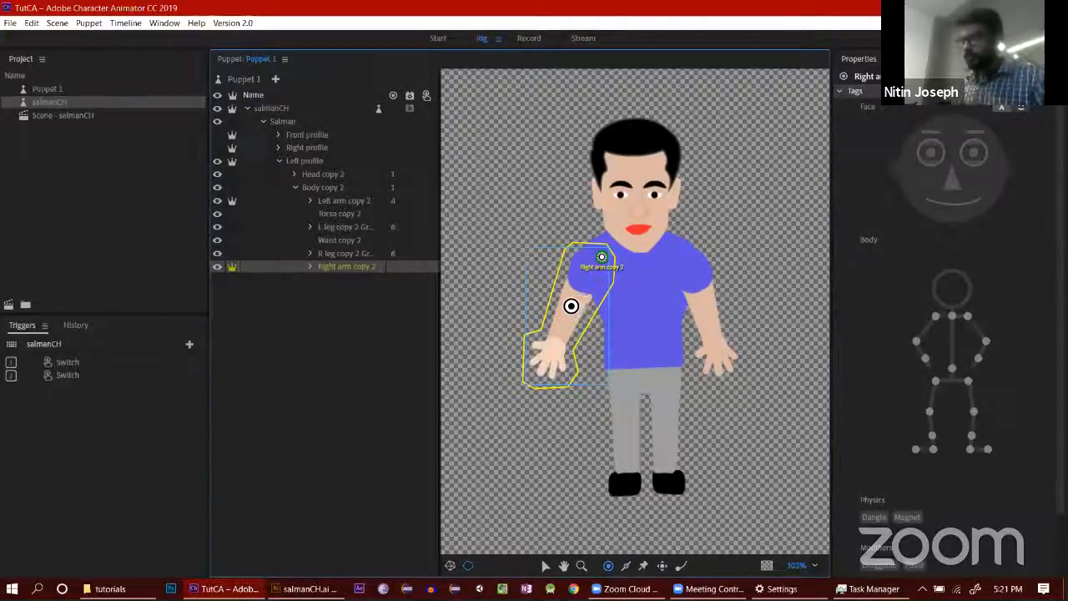
click(573, 302)
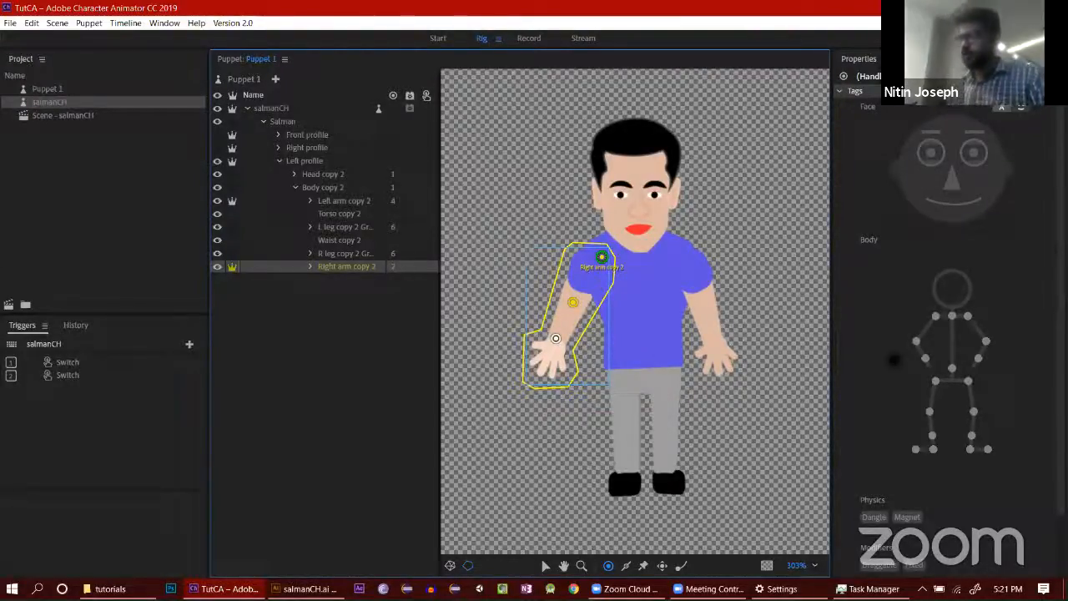
Step: Tag the right arm's handles as Right Wrist and Right Elbow
click(925, 360)
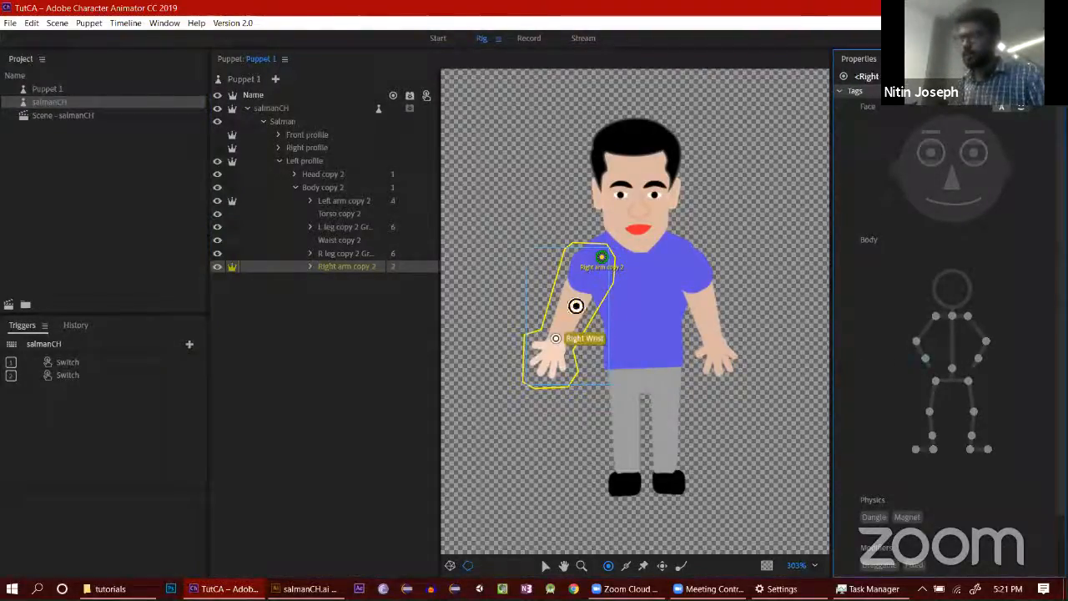
click(545, 566)
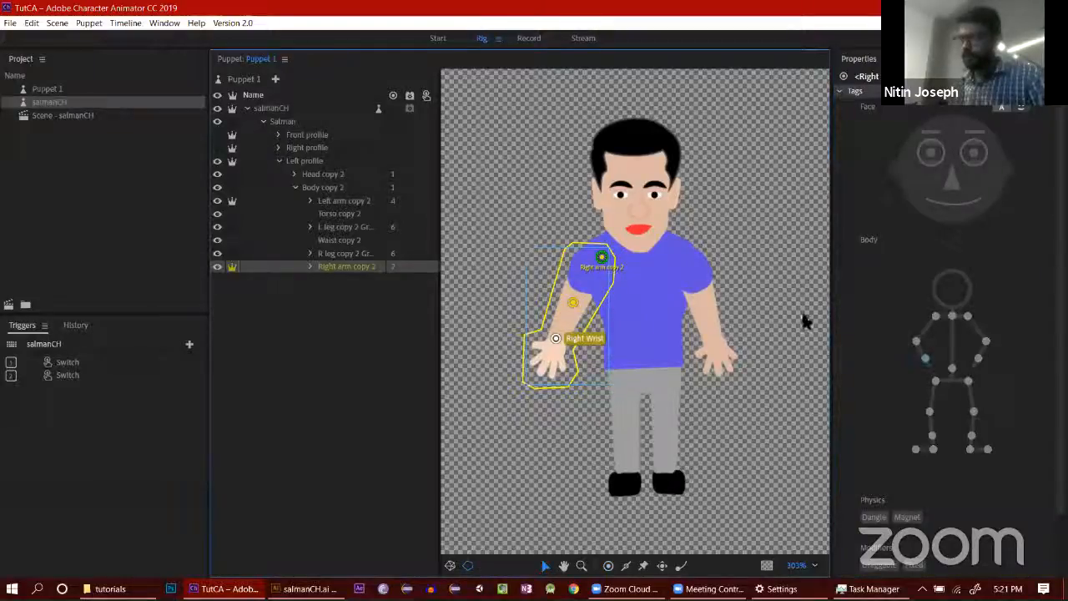
click(926, 356)
click(917, 341)
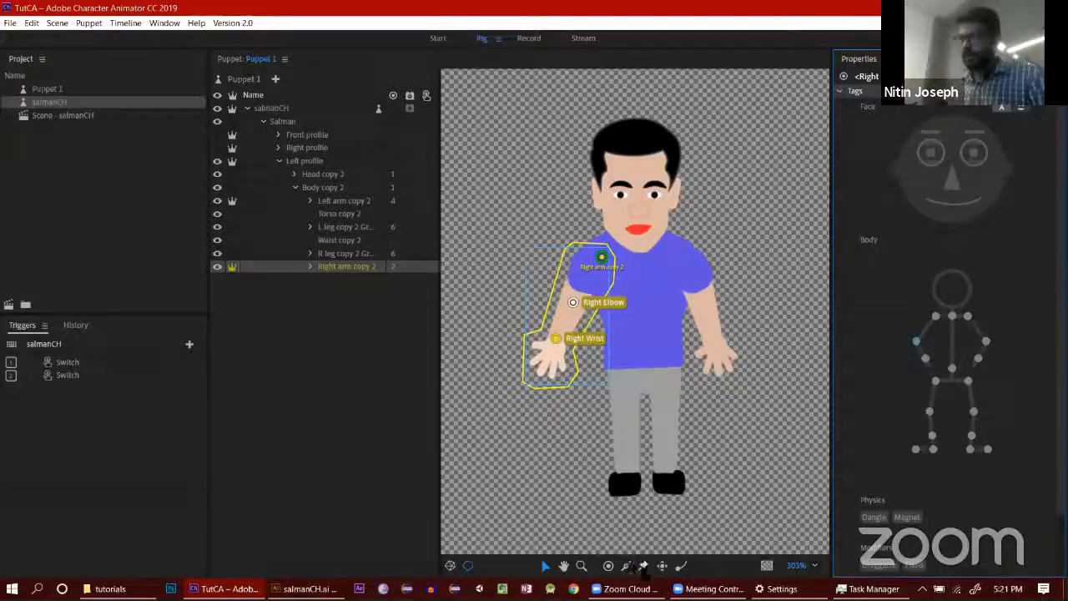
Step: Draw sticks along the right arm between shoulder and elbow and between elbow and wrist
click(625, 566)
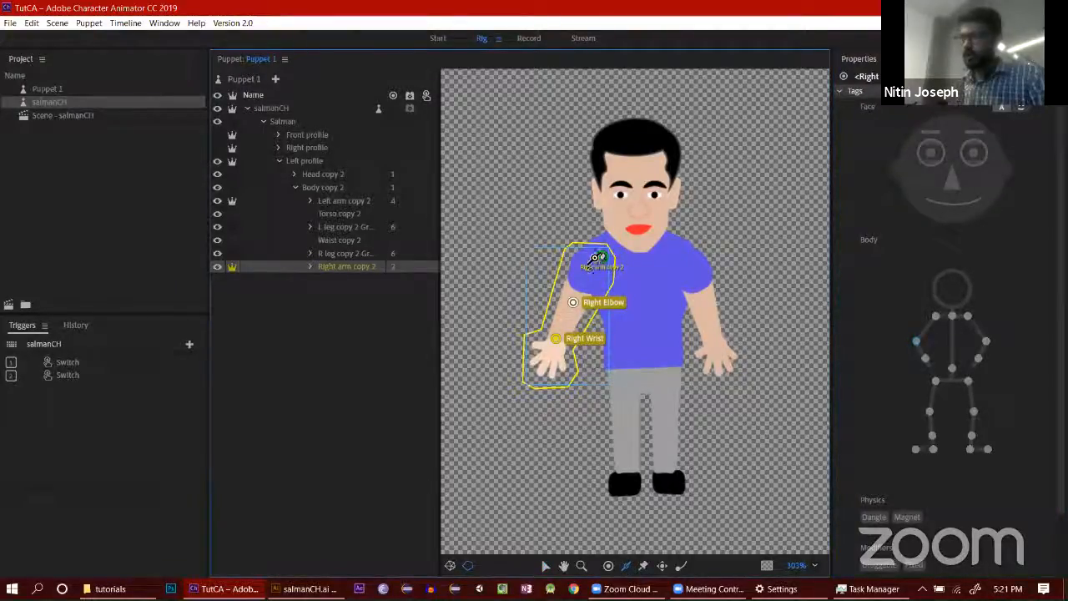
click(582, 278)
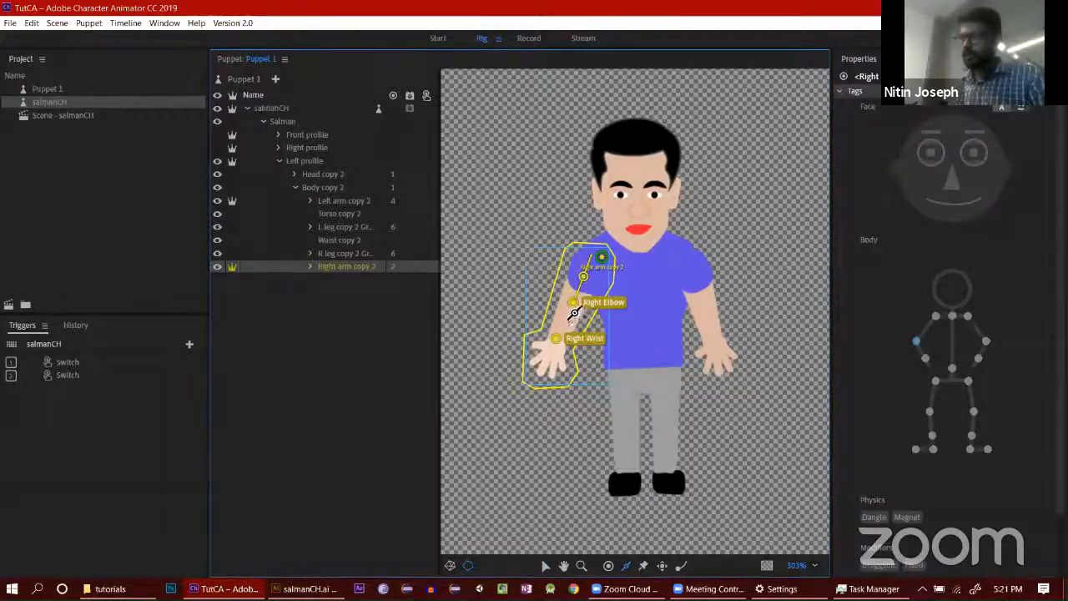
click(564, 323)
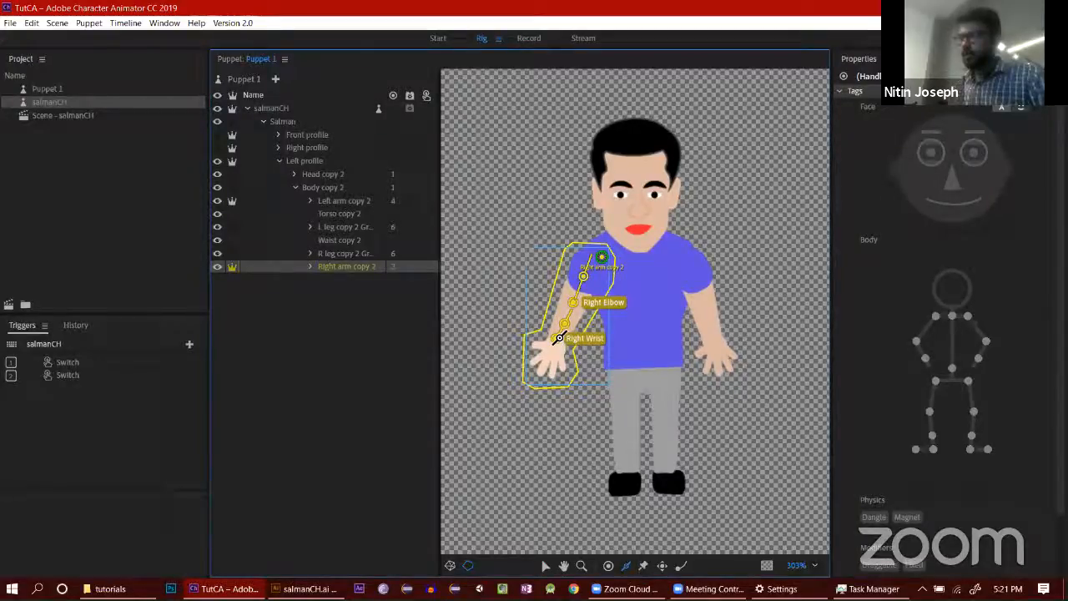
click(226, 320)
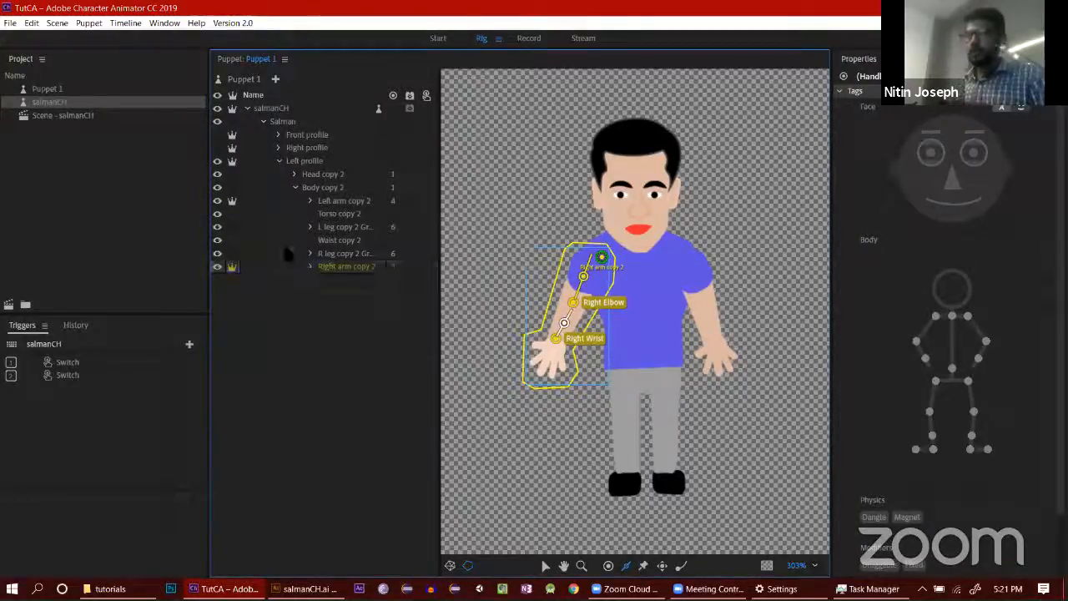
Step: Collapse the Left profile group, save the project and preview the rigged puppet in the recording scene
click(296, 188)
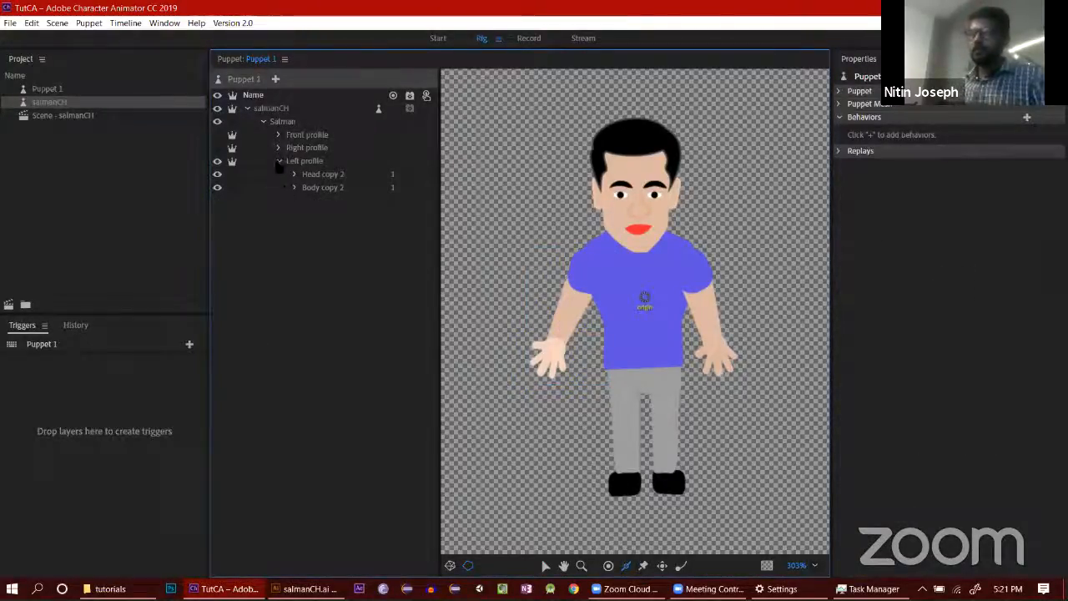
click(279, 160)
key(ctrl+s)
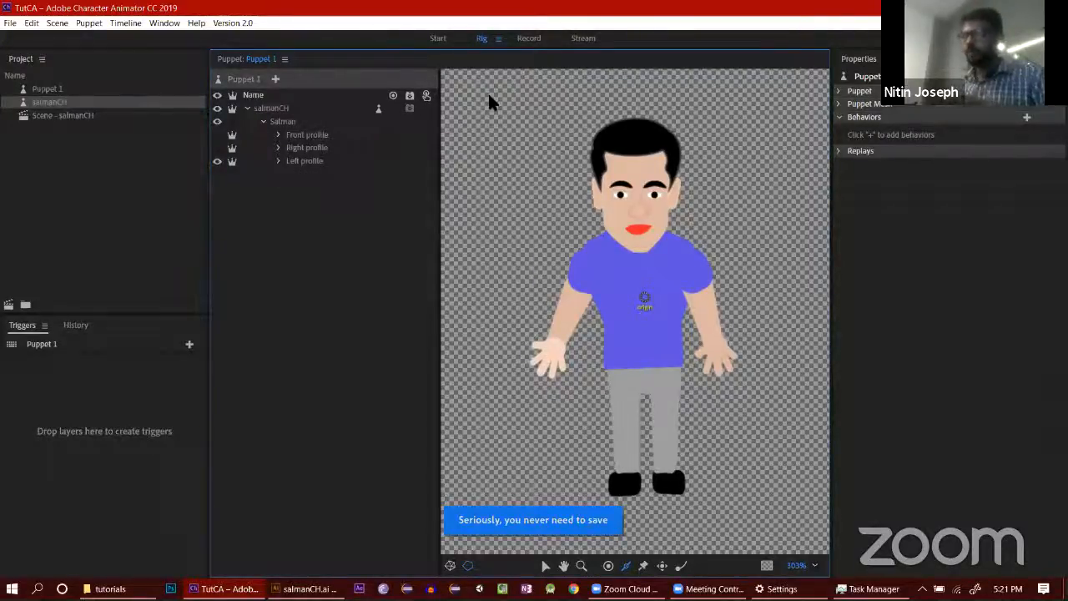
key(ctrl+3)
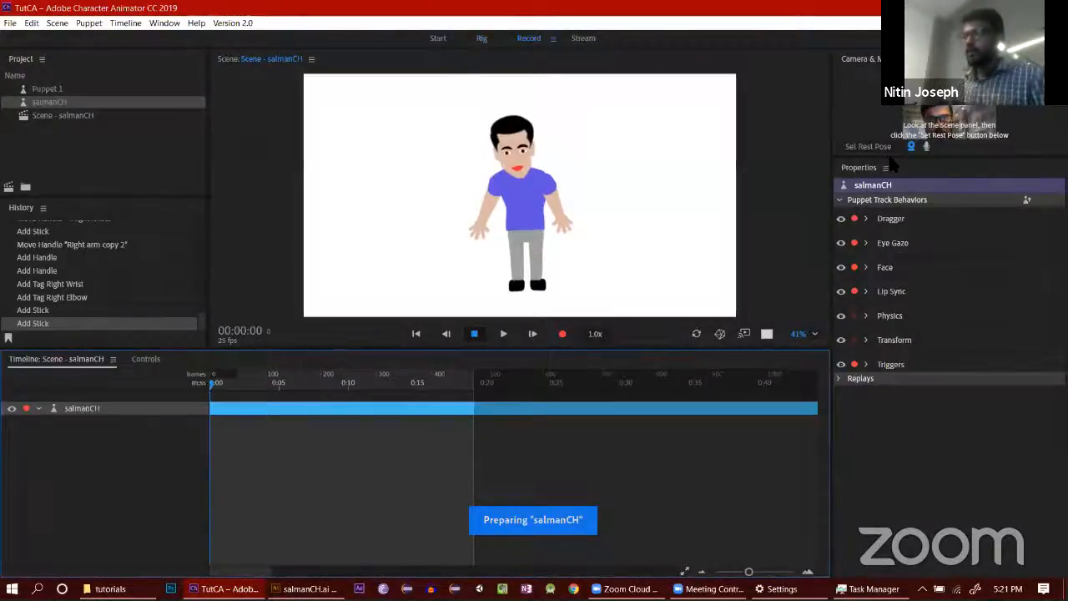
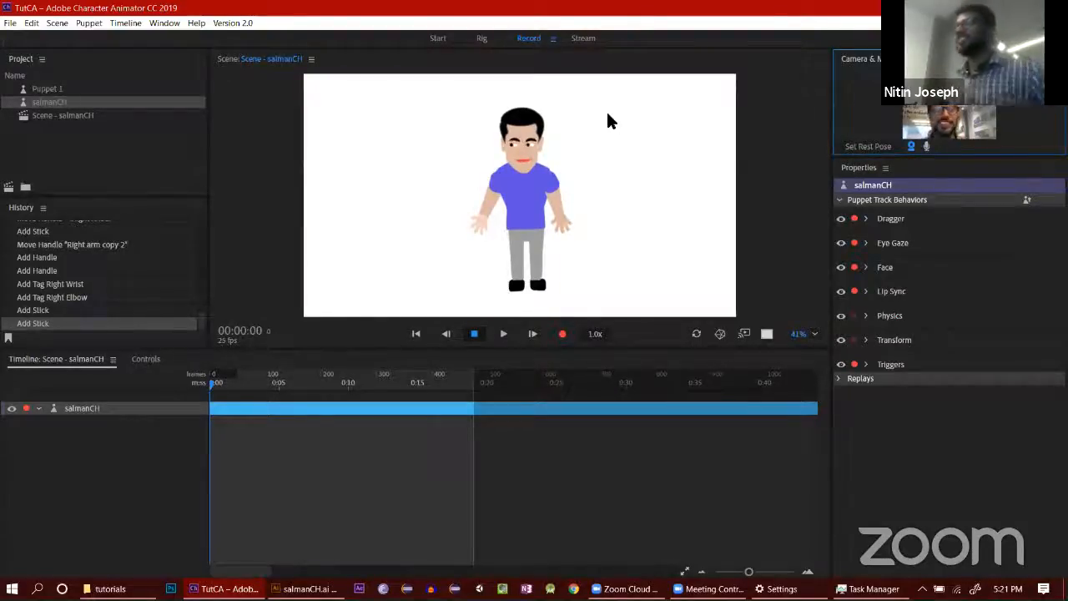
Step: Return to rigging, hide the Left profile and make the Front profile visible
click(481, 38)
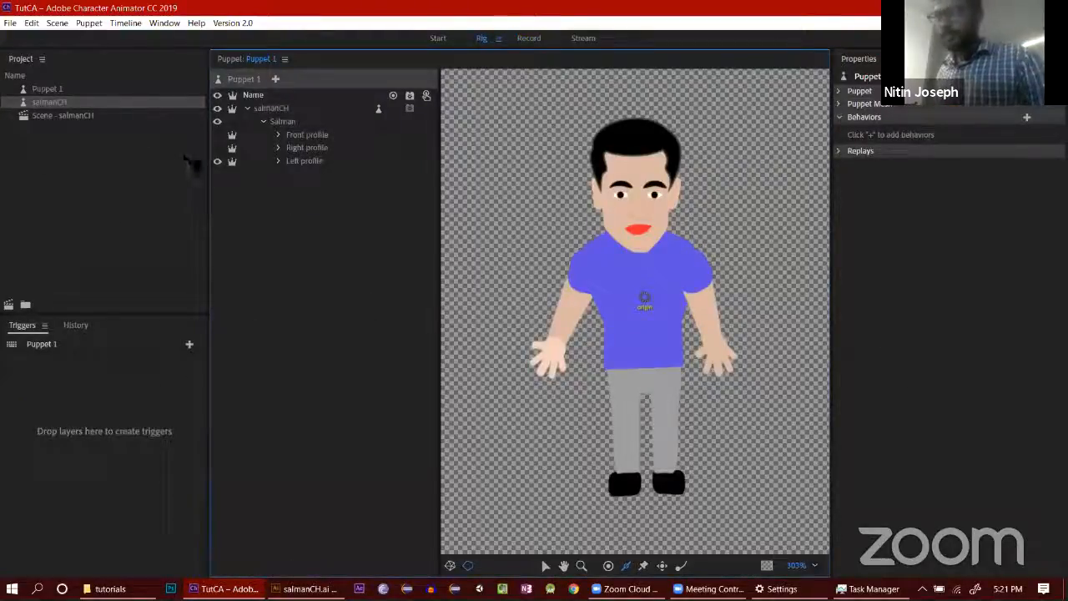
click(217, 162)
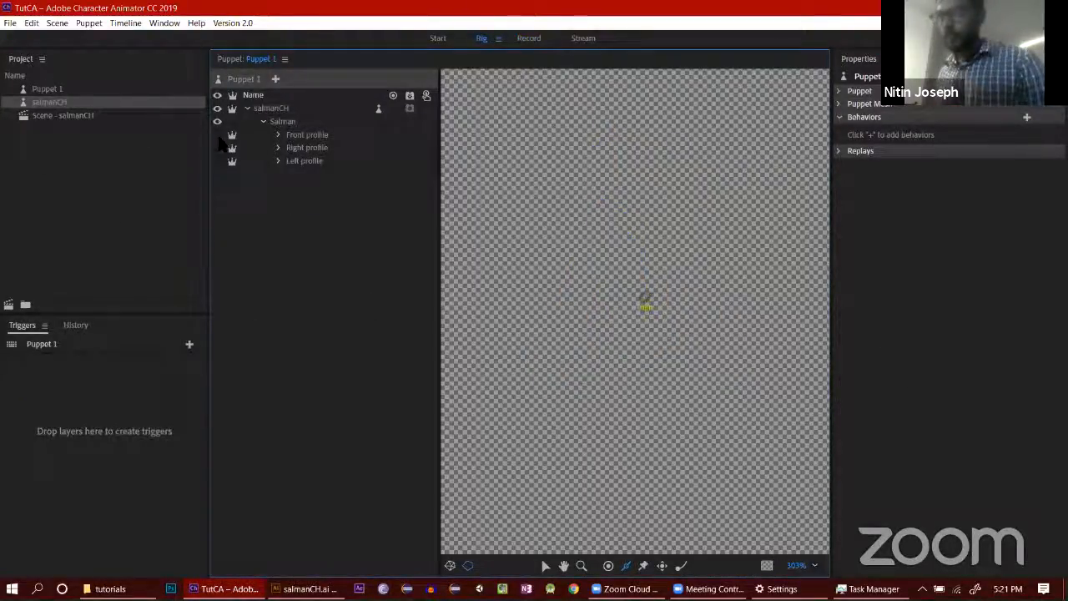
click(217, 136)
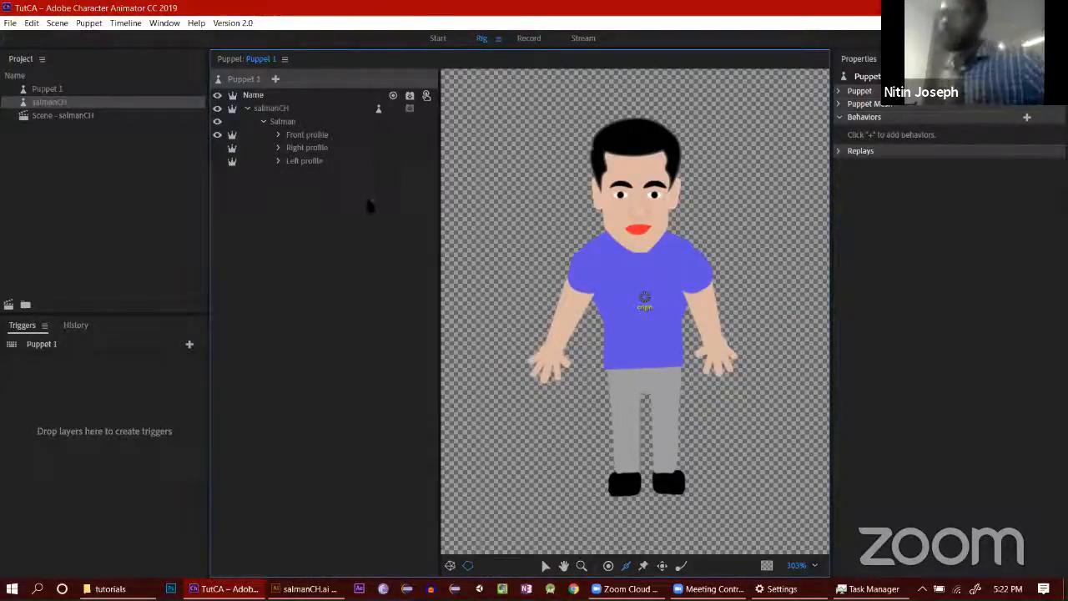
Step: Add a Walk behavior to the parent group of the three profiles and start it With Left & Right Arrow keys
click(298, 162)
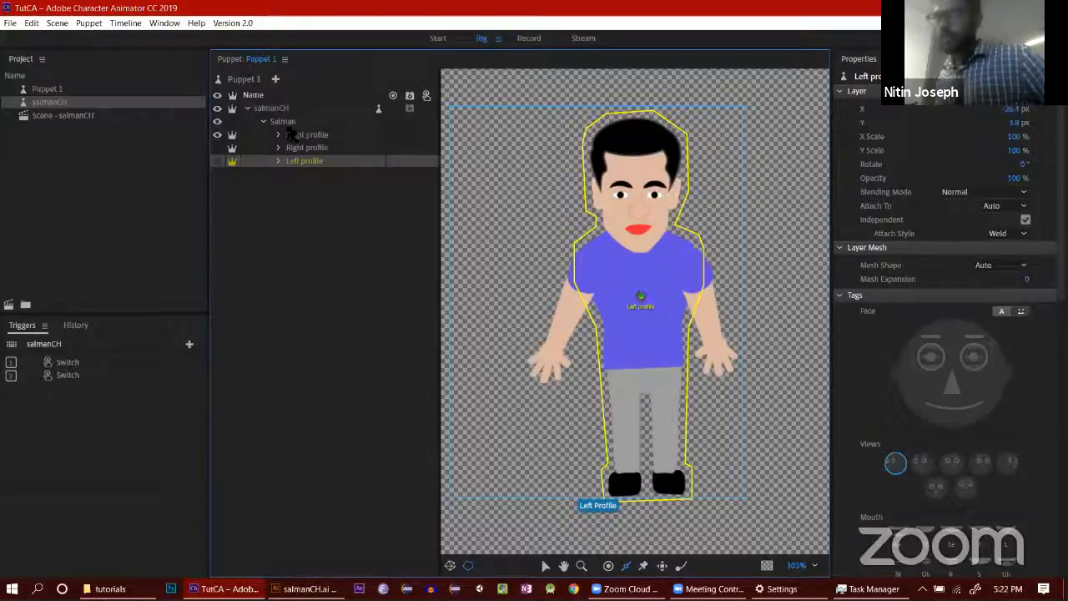
drag(288, 121, 1020, 268)
click(410, 123)
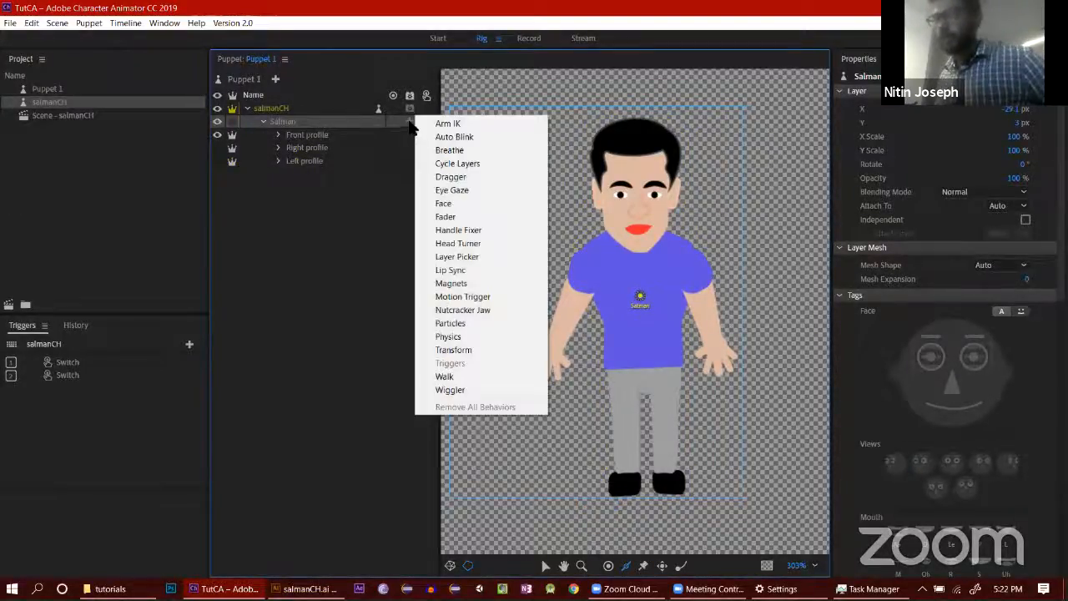
click(451, 376)
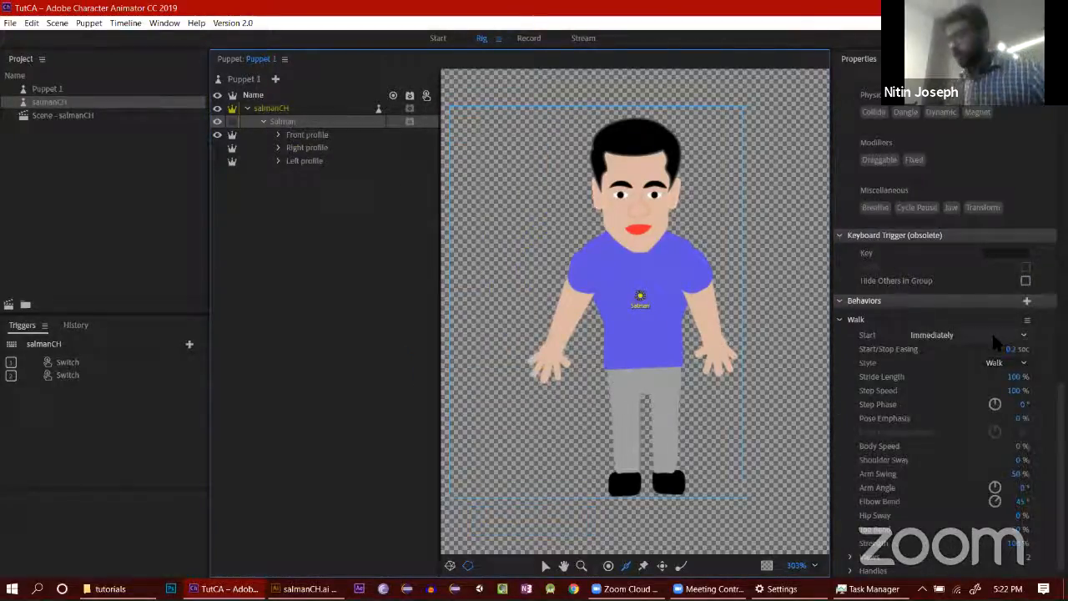
click(990, 333)
click(985, 364)
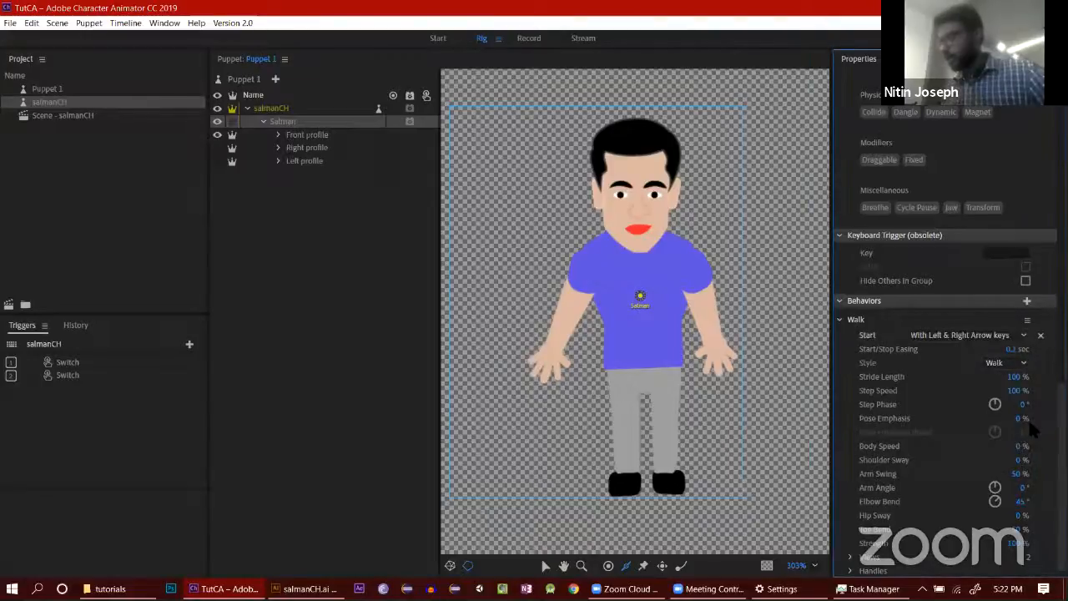
Step: Keep the Walk style and set the step speed to 93% and the stride length to 72%
click(1023, 360)
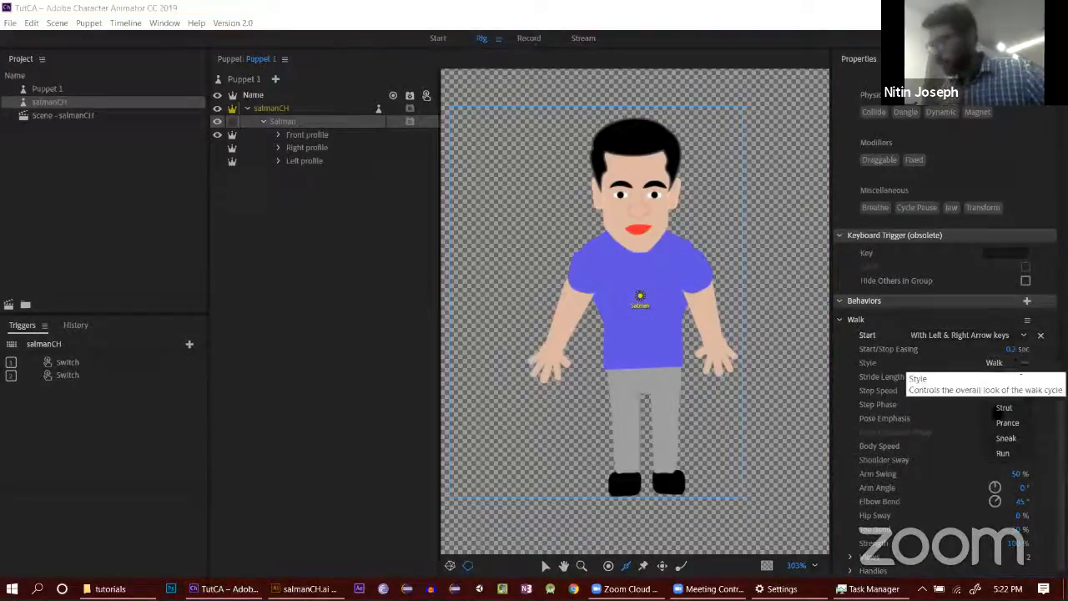
click(1033, 376)
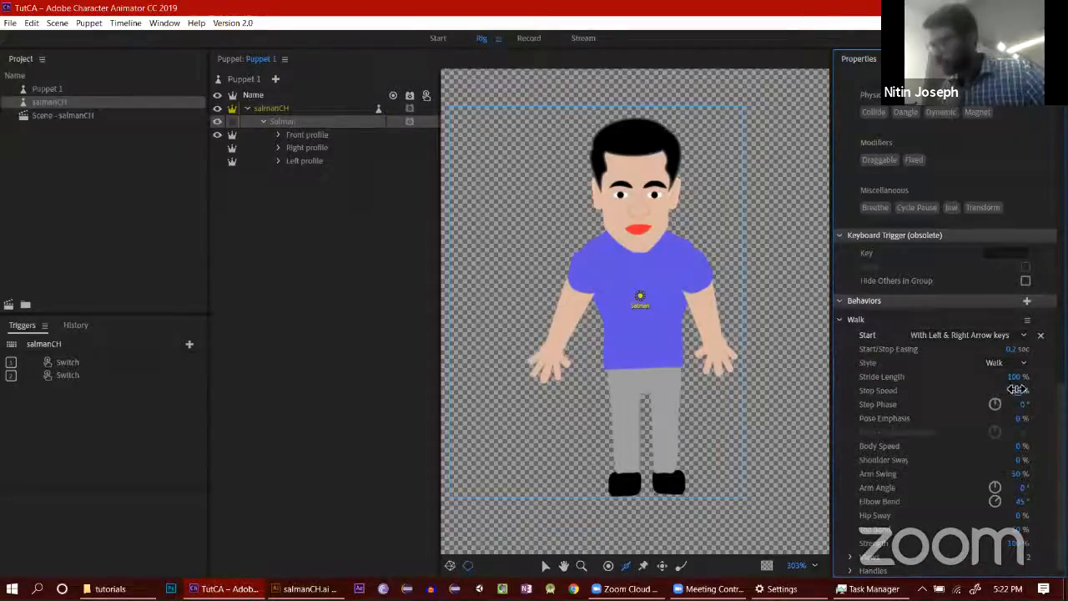
mouse_move(1019, 380)
mouse_down()
mouse_move(1006, 381)
mouse_move(1020, 391)
mouse_move(1010, 380)
mouse_move(1021, 382)
mouse_up()
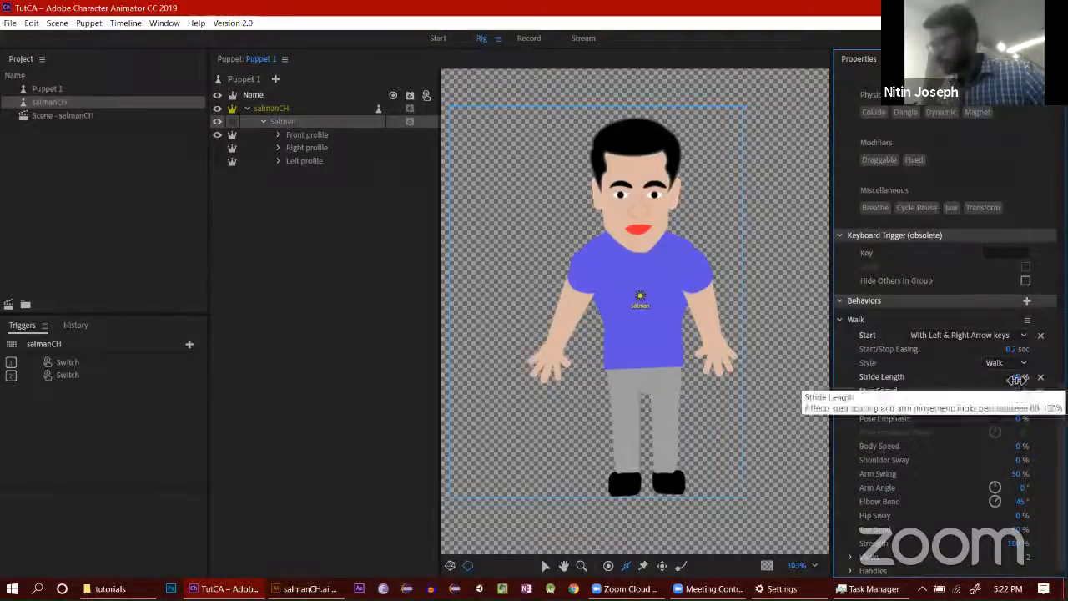
Step: Preview the walk in the recording scene and set the puppet's rest pose
click(526, 39)
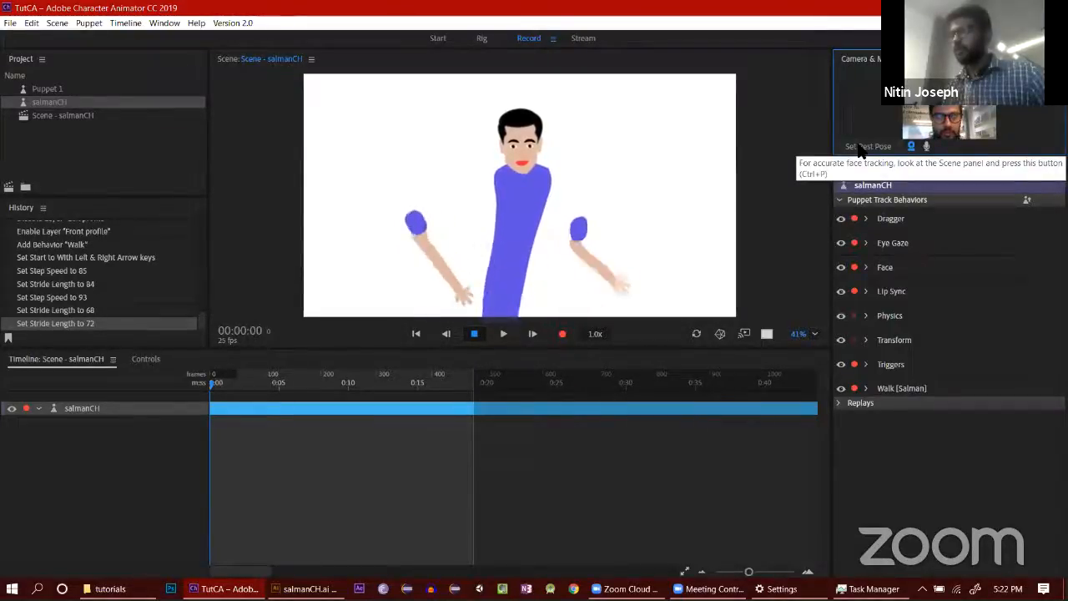
click(862, 147)
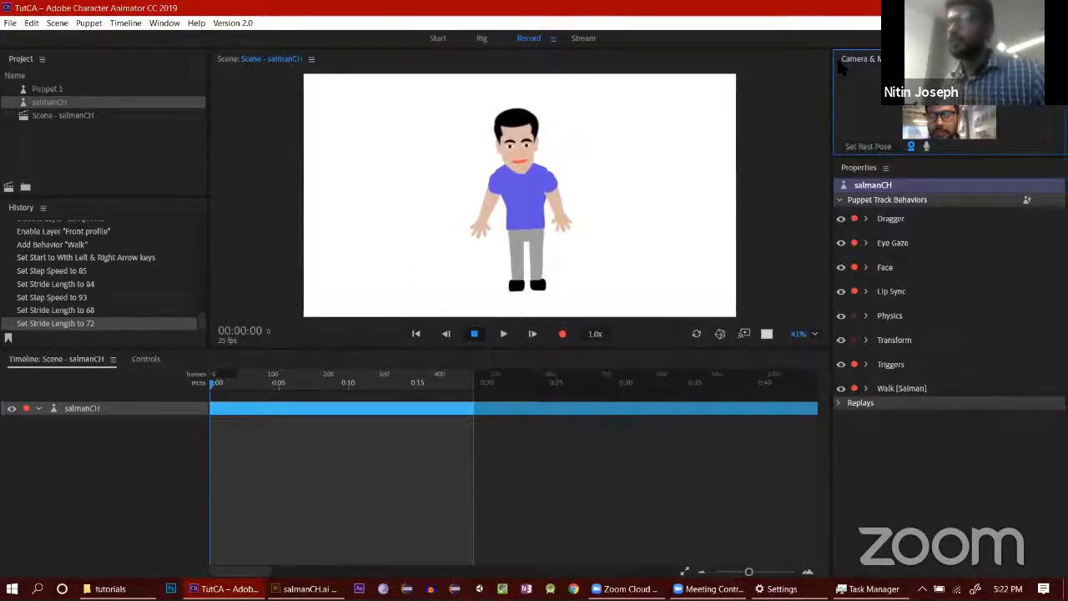
Step: Move the origin of the profiles' parent group down between the feet and preview the puppet in the recording scene
key(ctrl+2)
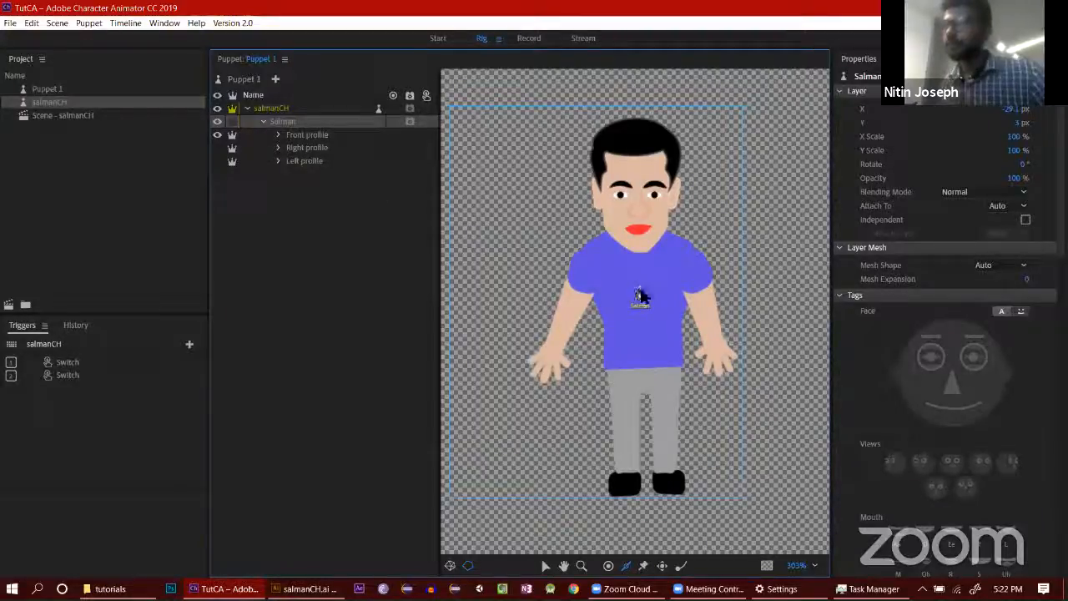
click(545, 566)
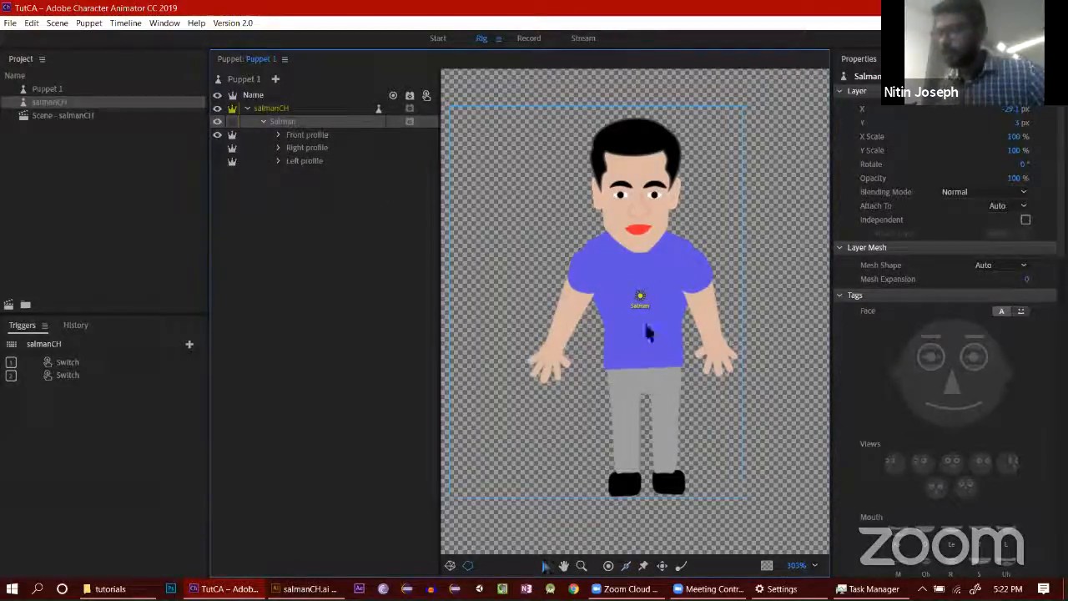
click(648, 486)
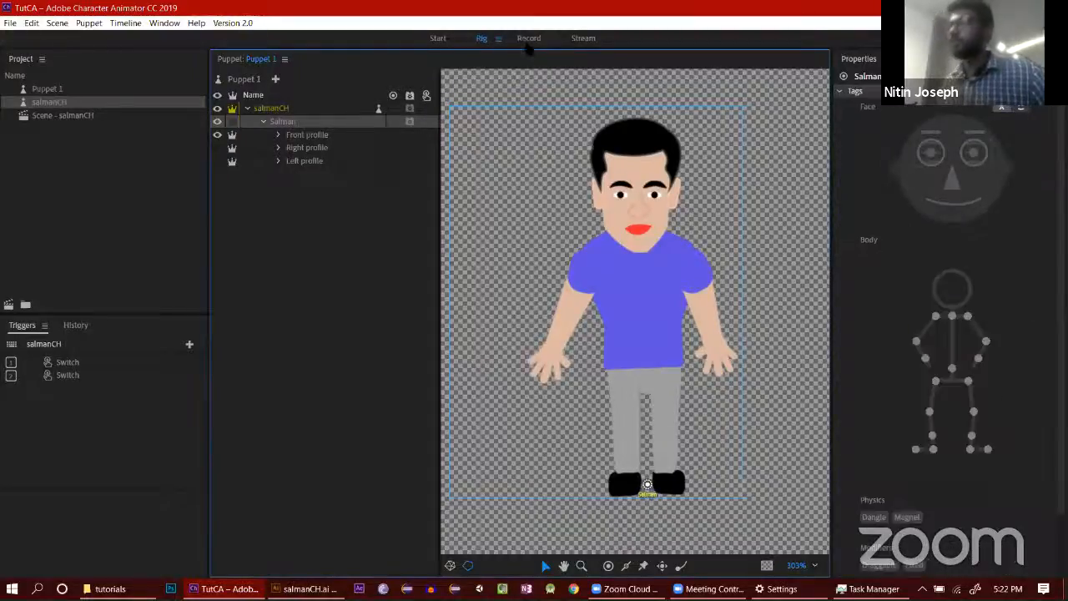
click(528, 40)
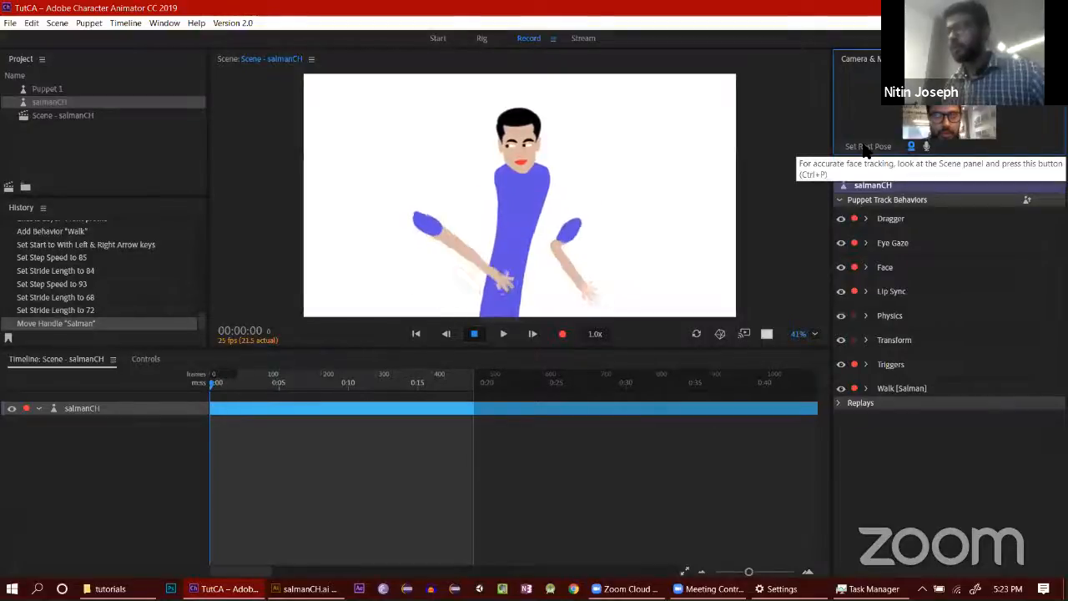
Step: Return to rigging and move the Right profile group's origin down between the feet
click(482, 38)
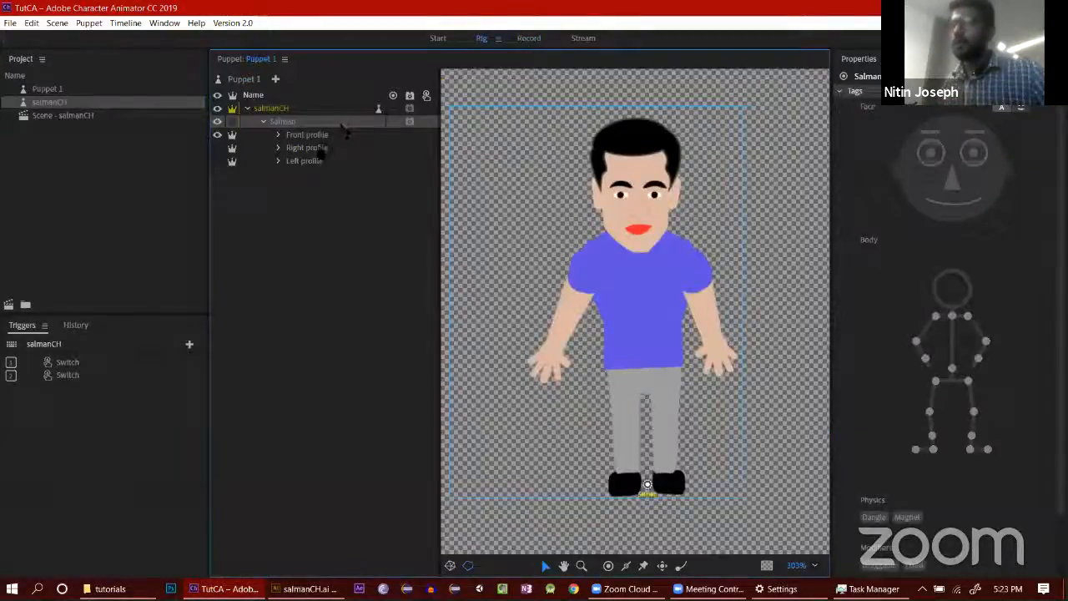
click(278, 147)
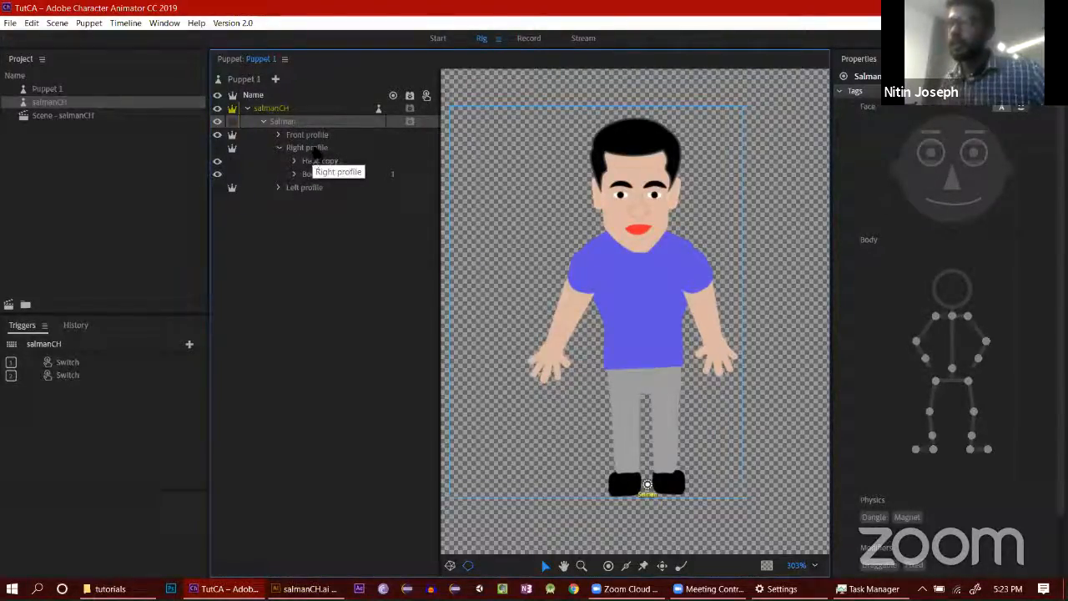
click(316, 152)
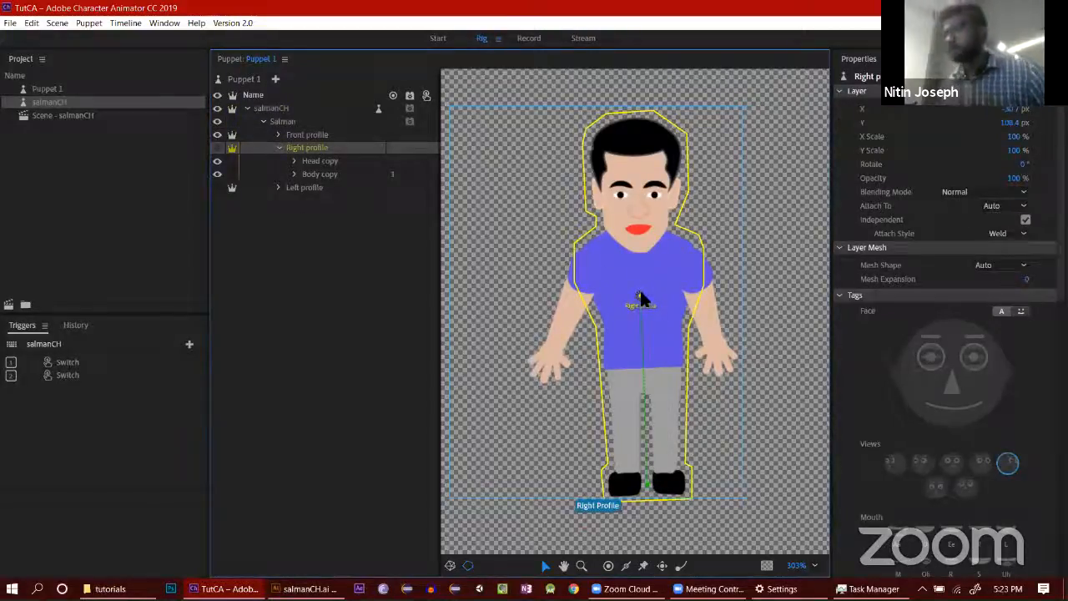
drag(642, 298, 647, 485)
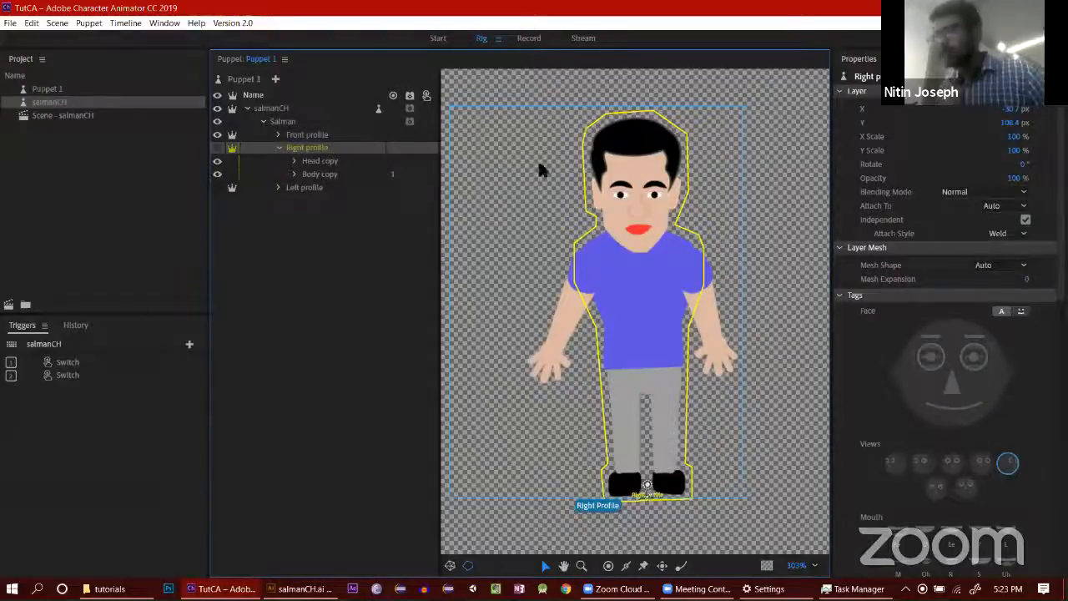
Step: Preview the puppet in the recording scene, then move the origins of the Right profile group and the profiles' parent group up to the chest
click(525, 38)
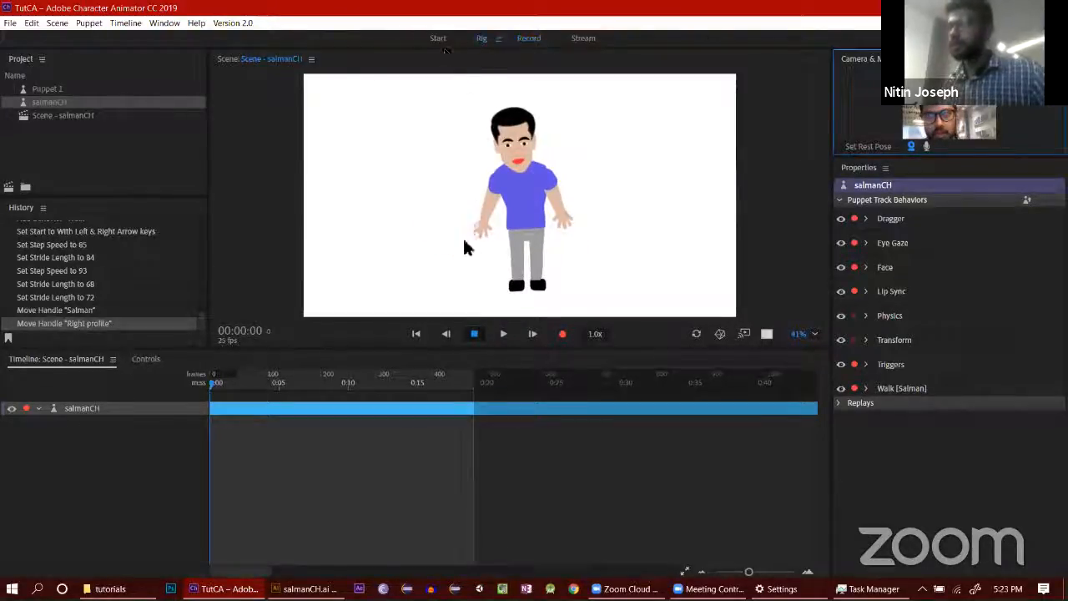
click(482, 37)
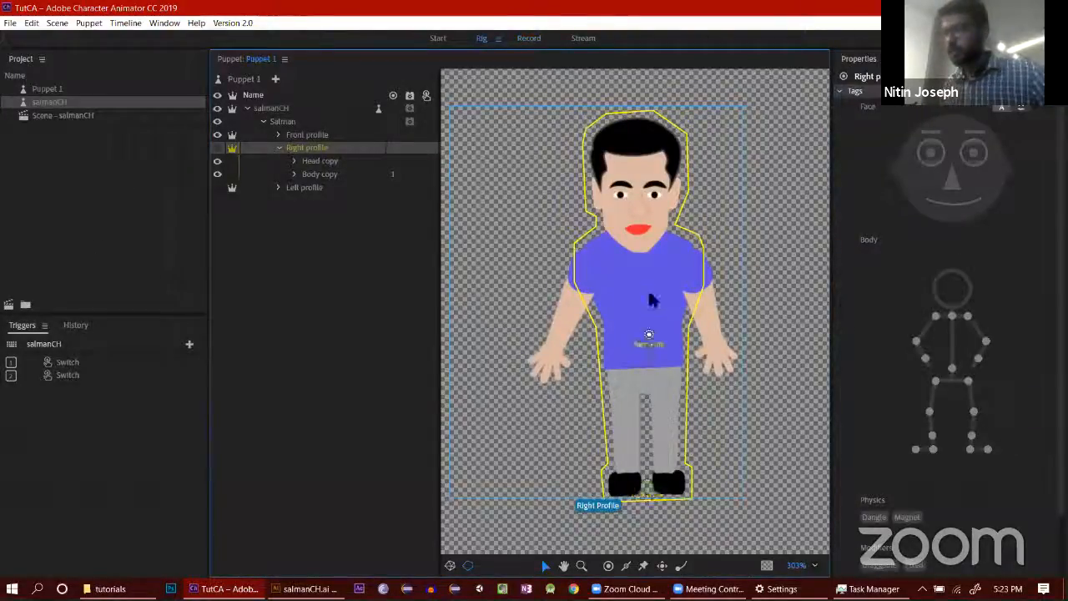
drag(653, 300, 639, 276)
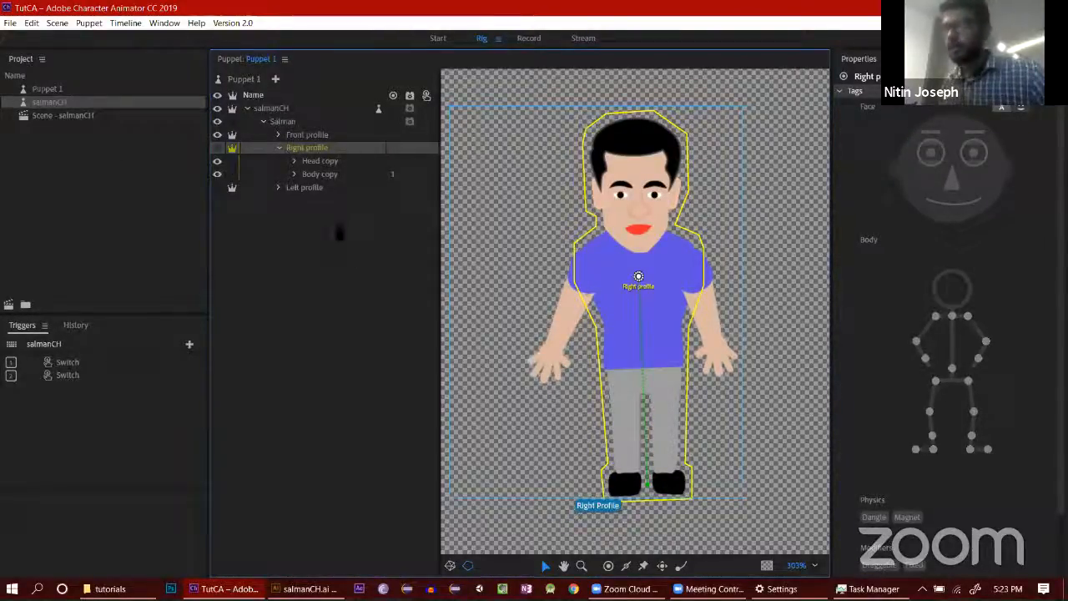
click(290, 123)
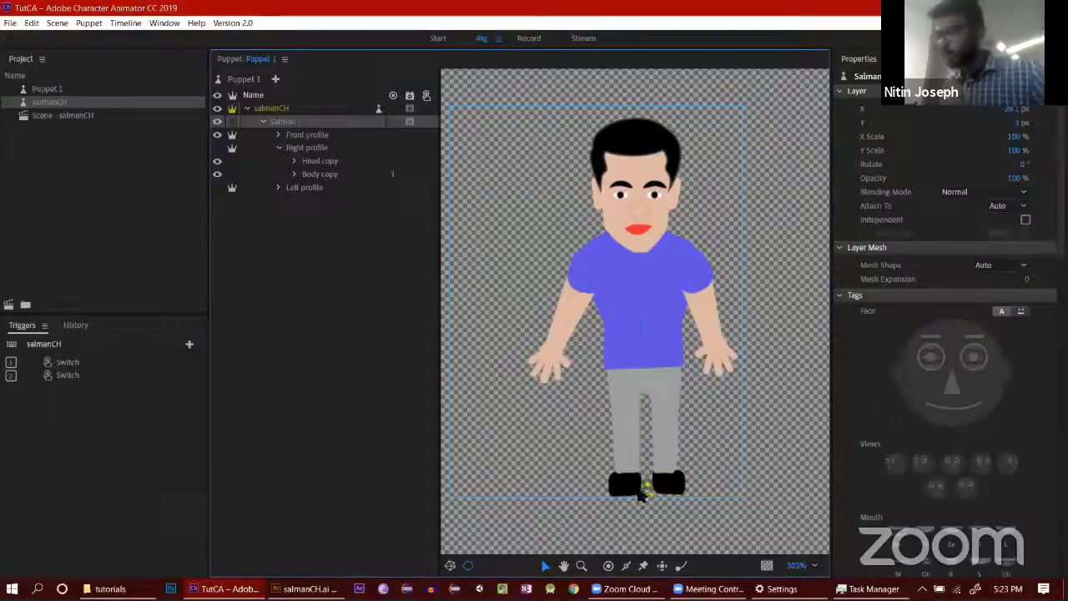
drag(646, 485, 641, 286)
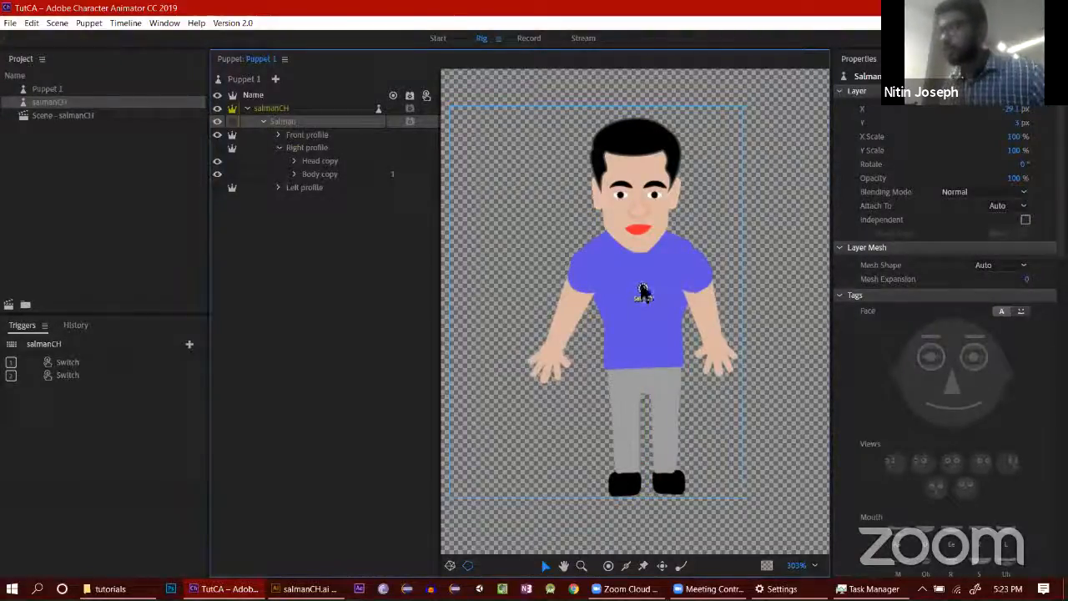
Step: Try the puppet's root origin between the feet and set the rest pose in the recording scene
click(279, 108)
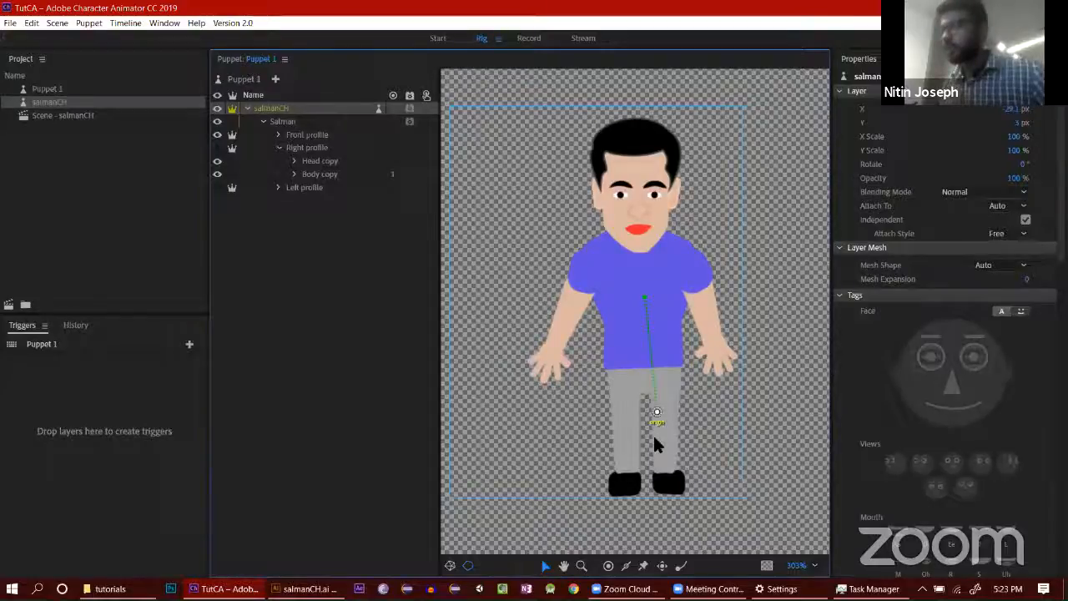
drag(657, 412, 649, 488)
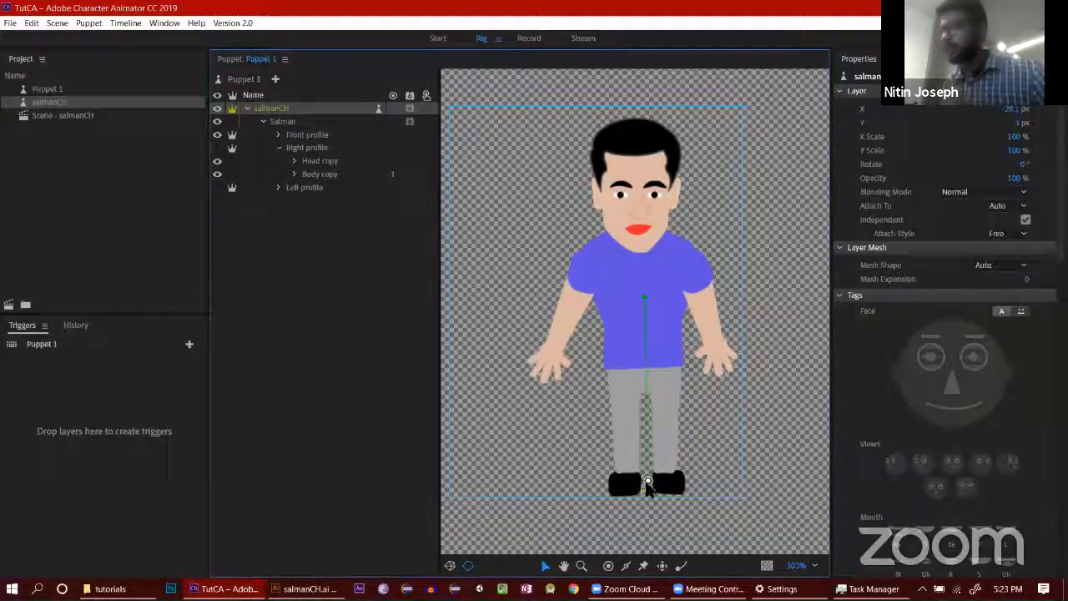
click(529, 37)
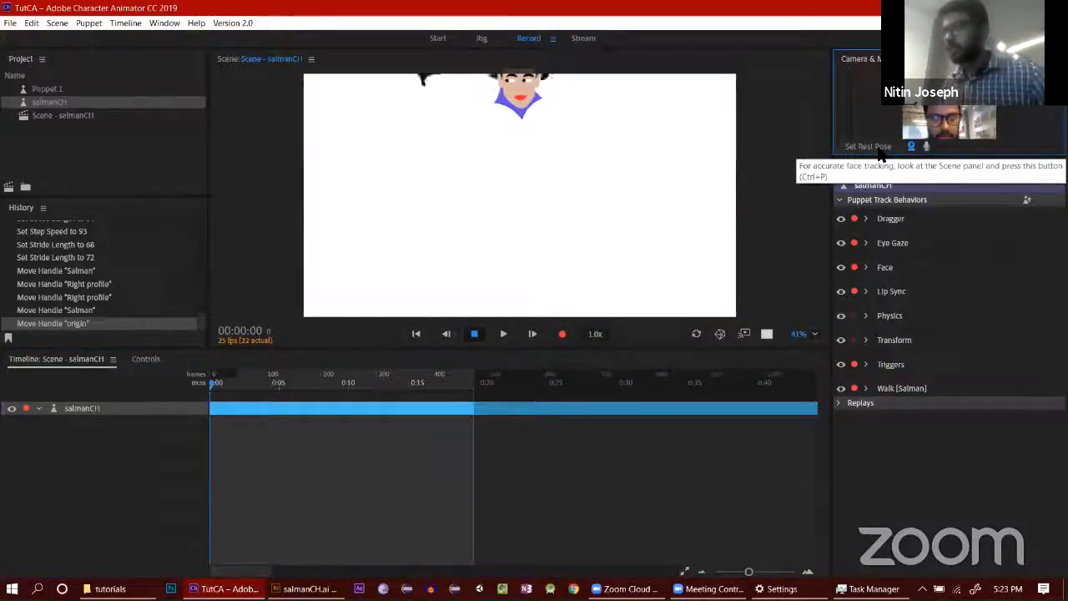
click(877, 153)
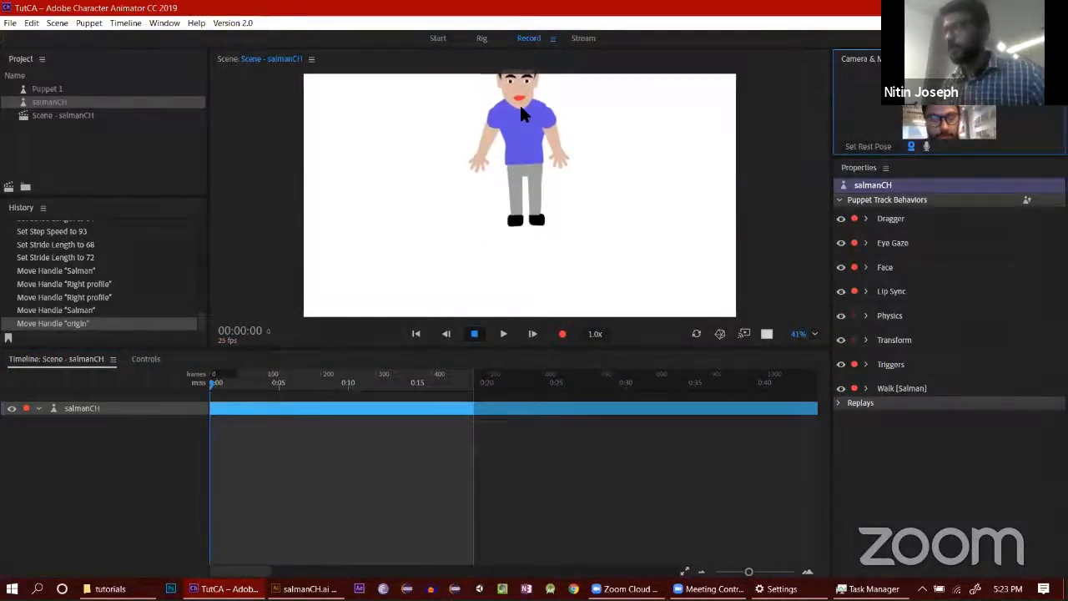
Step: Return to rigging and move the puppet's root origin up to the chest, near the parent group's origin
double_click(537, 239)
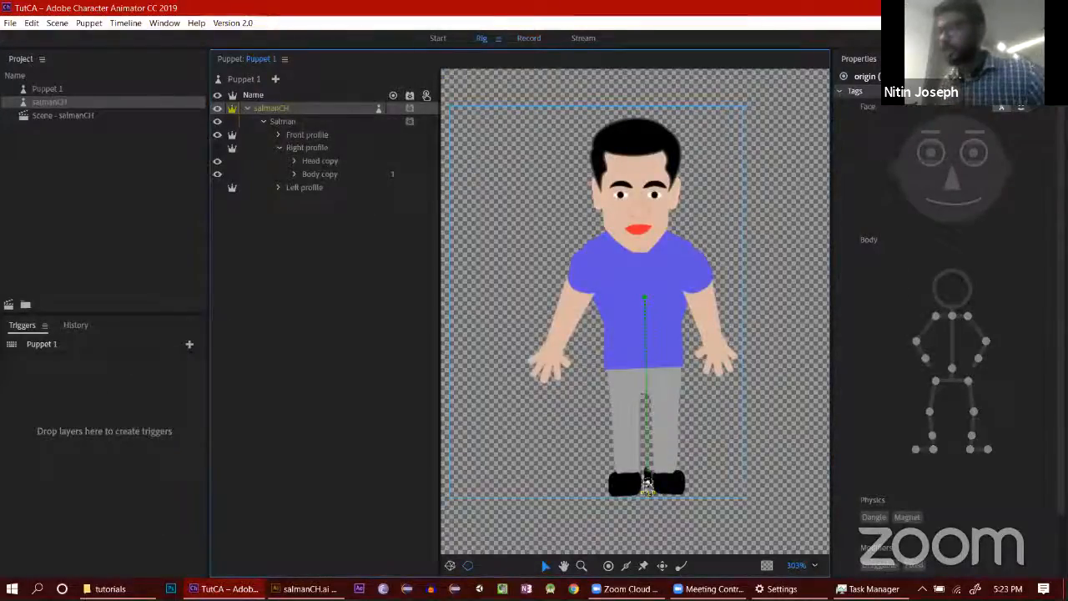
drag(647, 485, 644, 305)
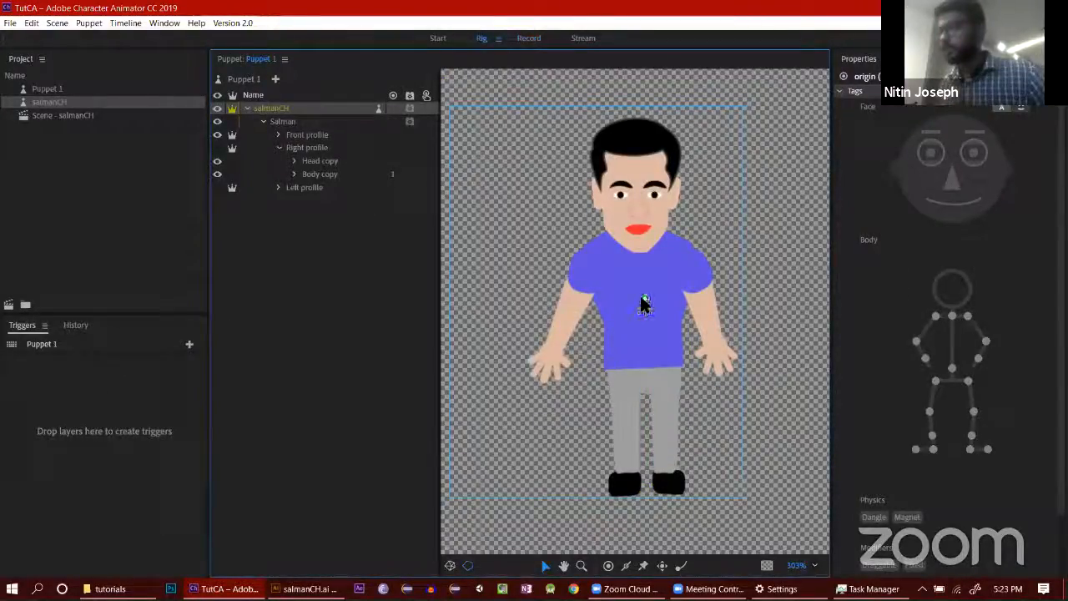
click(282, 121)
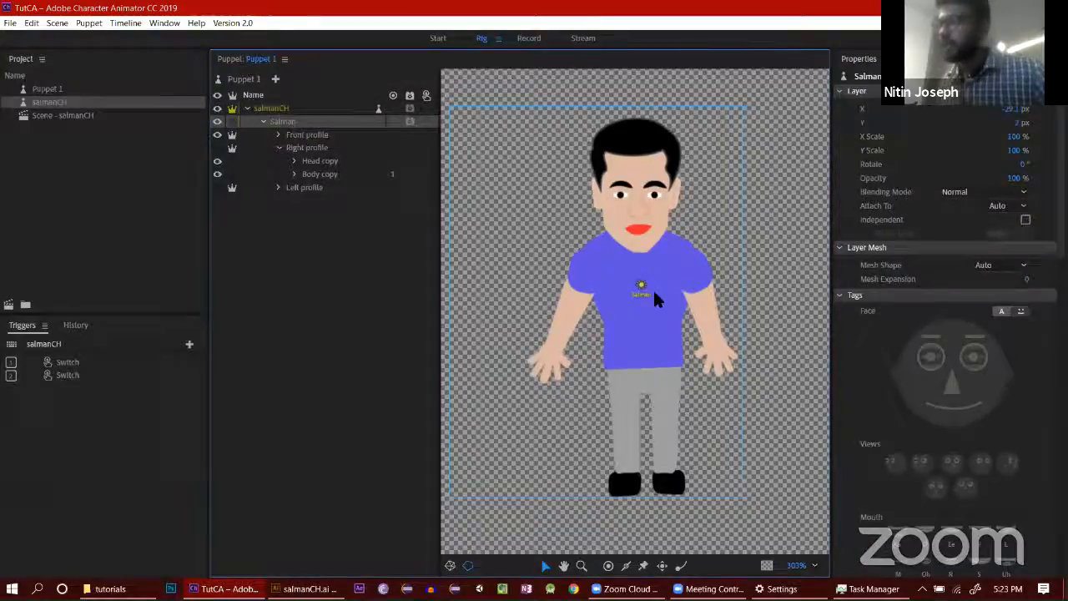
Step: Move the Right profile group's origin down to the waist and preview the puppet in the recording scene
click(324, 147)
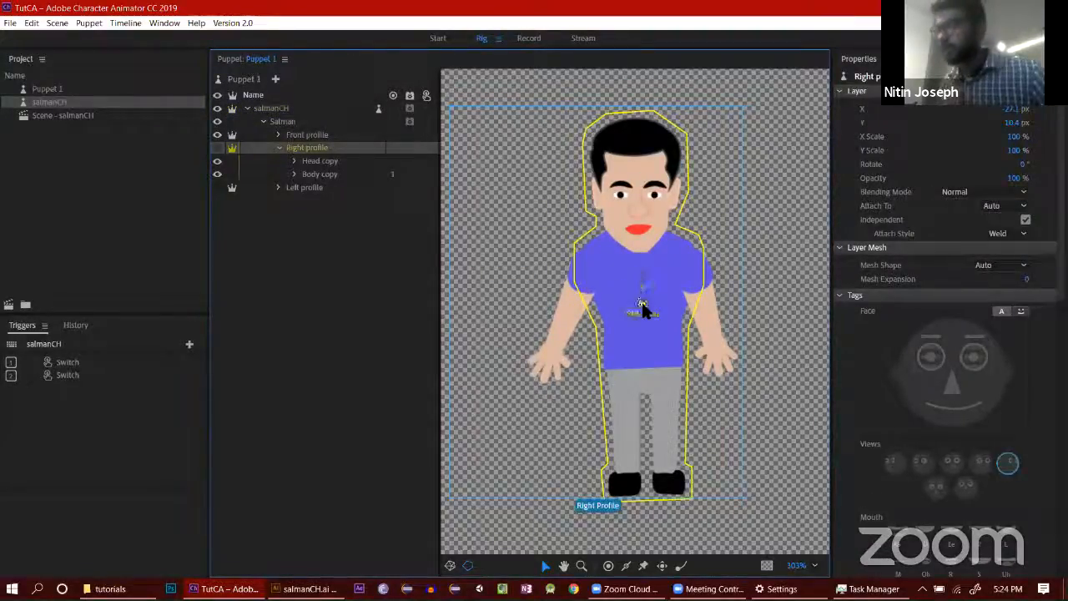
drag(641, 306, 648, 376)
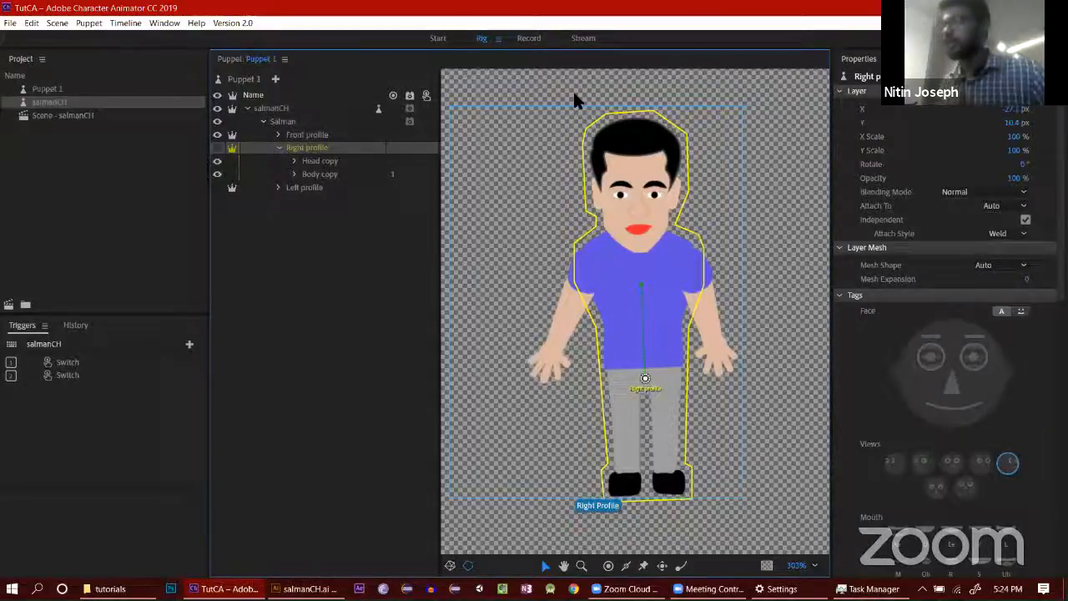
click(528, 39)
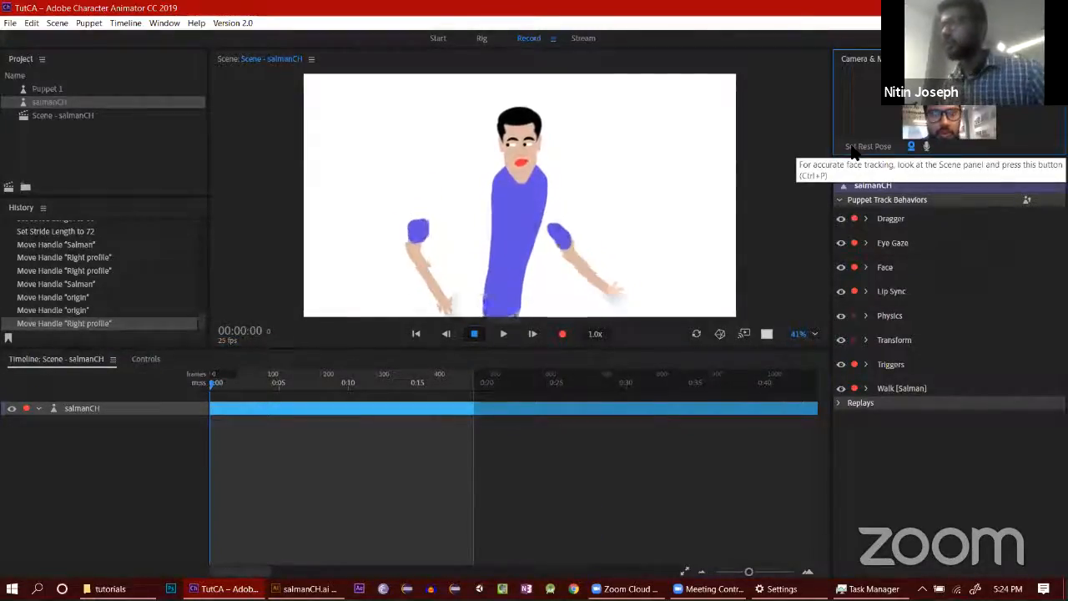
Step: Return to rigging, shift the Right profile's Body copy layer slightly upward, and put it back in place
click(482, 39)
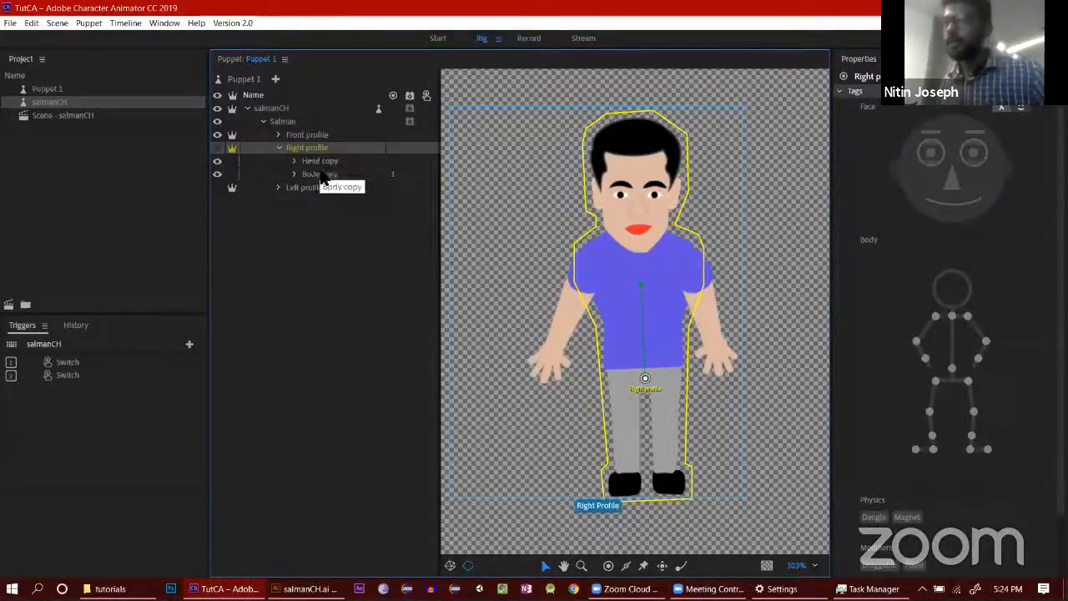
click(321, 174)
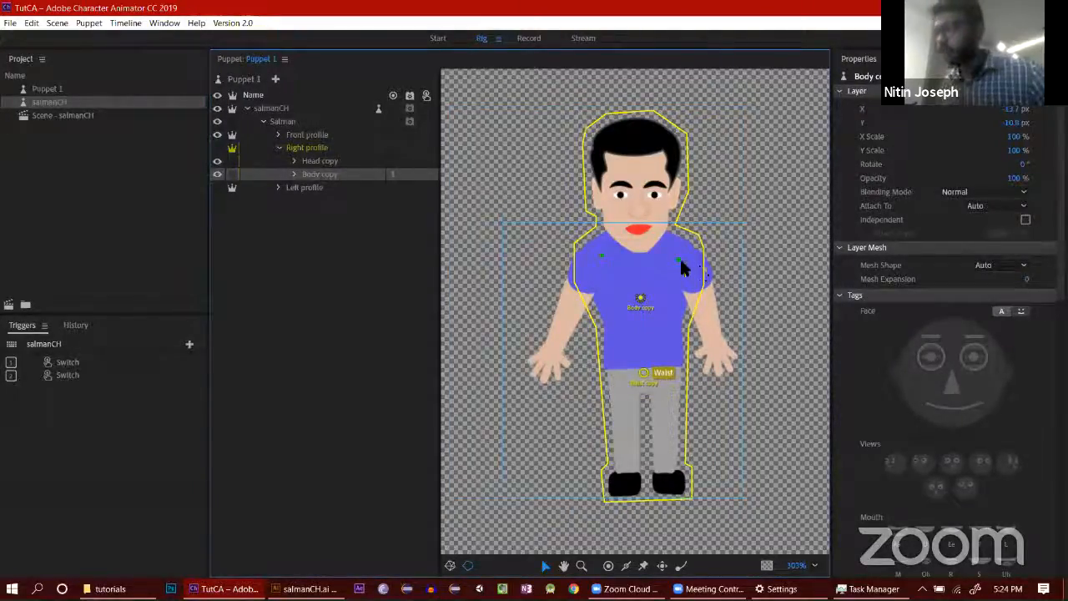
drag(677, 258, 681, 251)
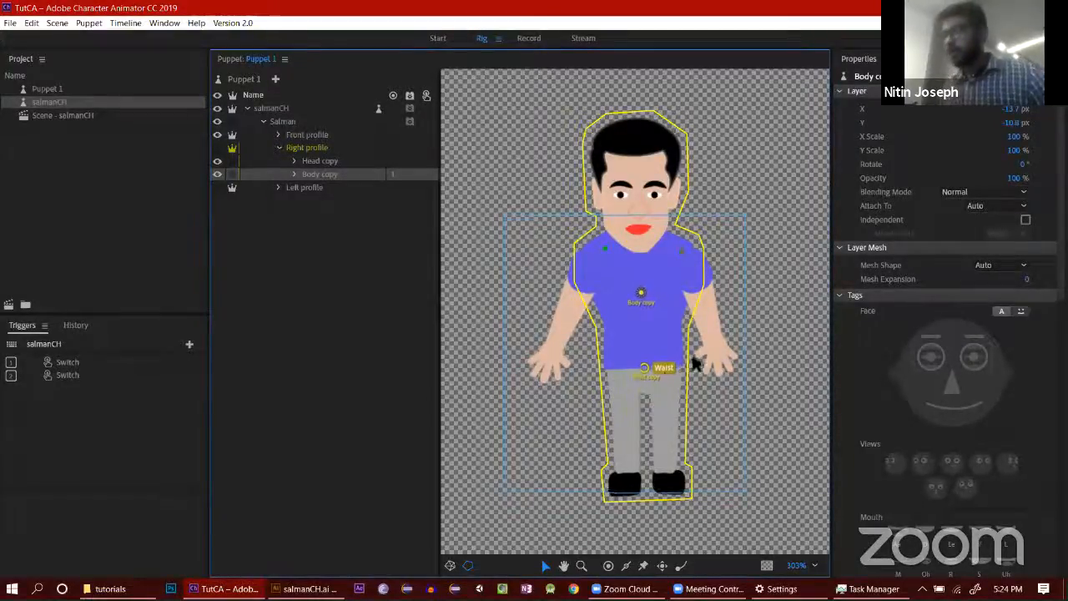
key(ctrl+z)
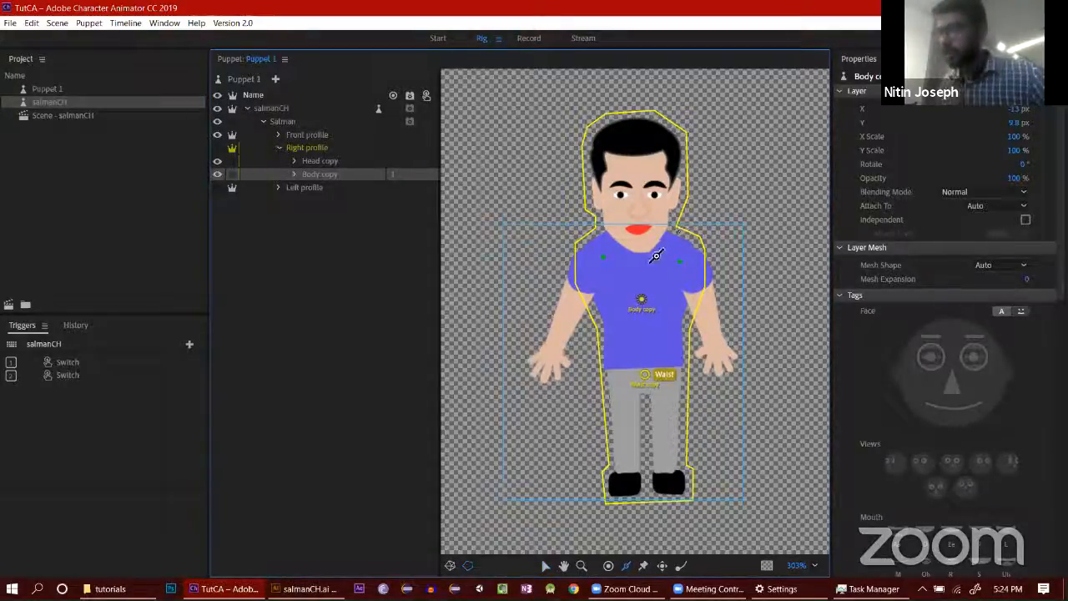
Step: Try a vertical stick down the torso on the Body copy layer, preview it in the recording scene, and undo it
drag(641, 256, 644, 361)
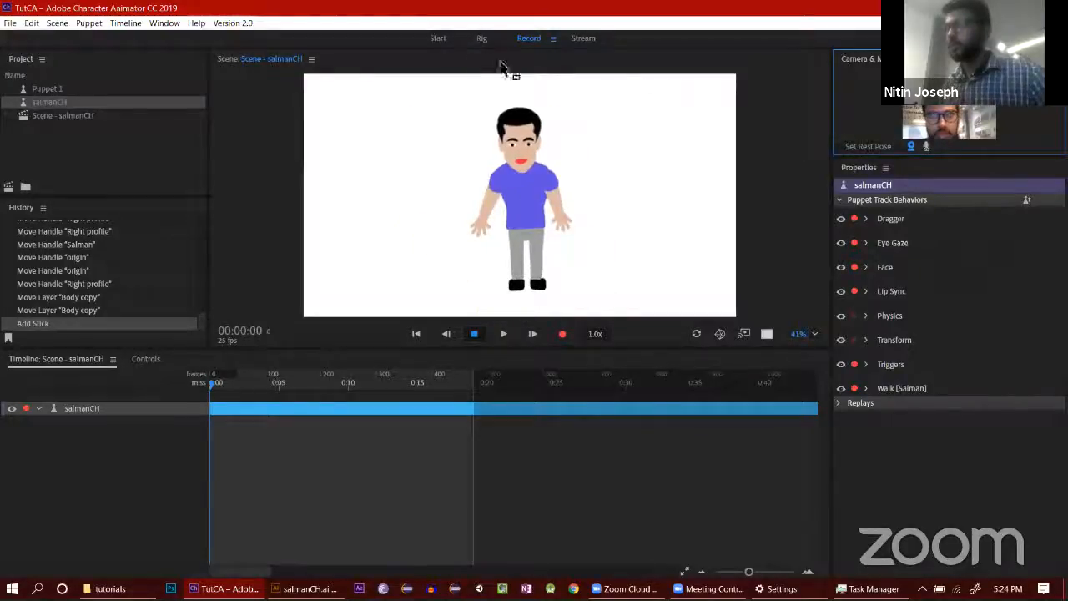
click(482, 43)
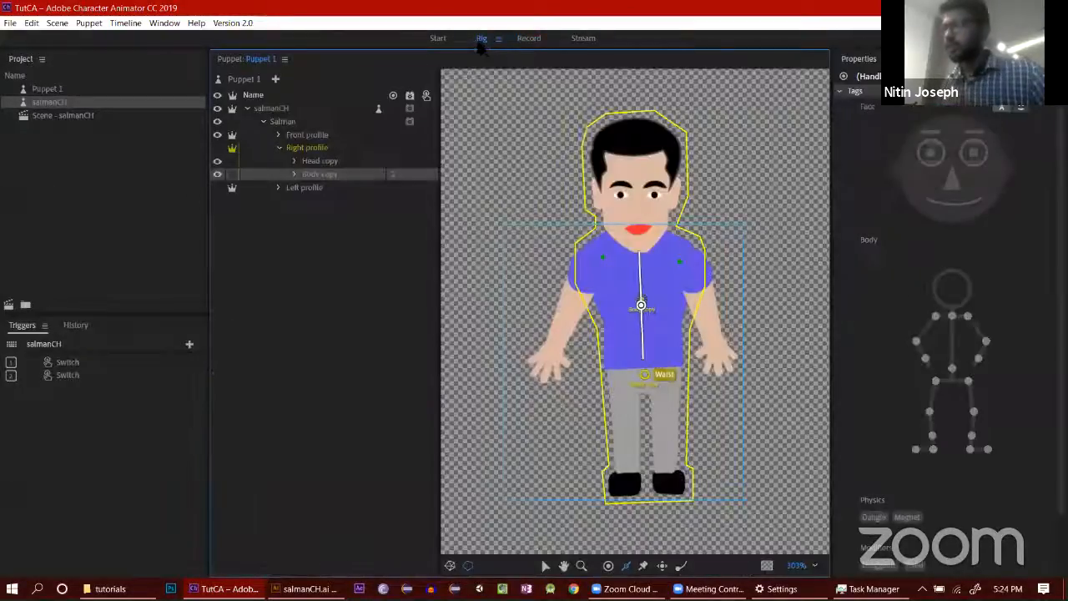
click(397, 195)
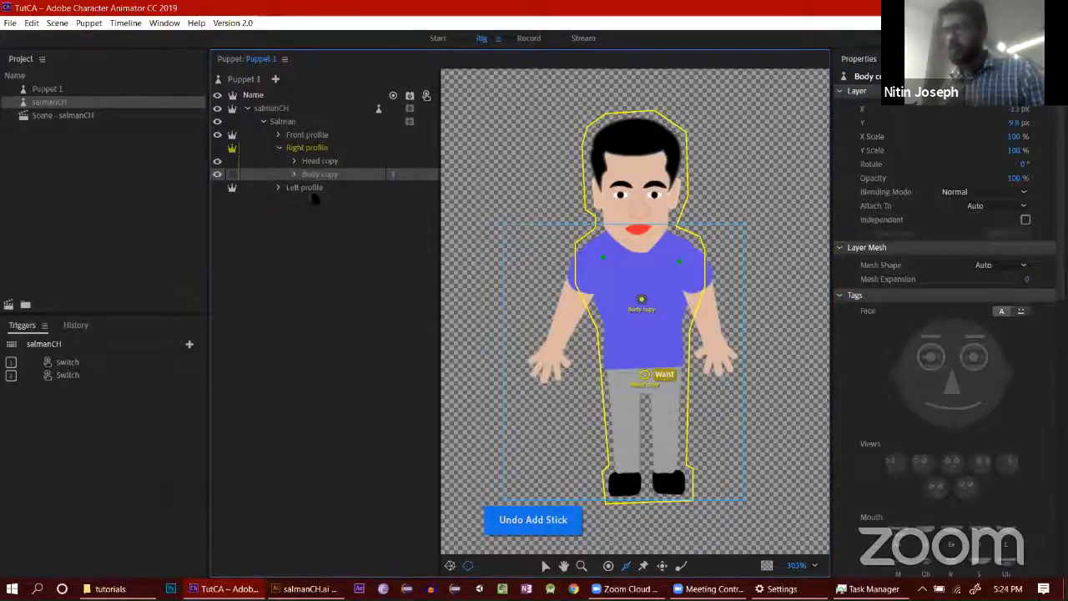
Step: Expand Body copy in the Right profile and put its Torso copy layer into its own group
click(293, 174)
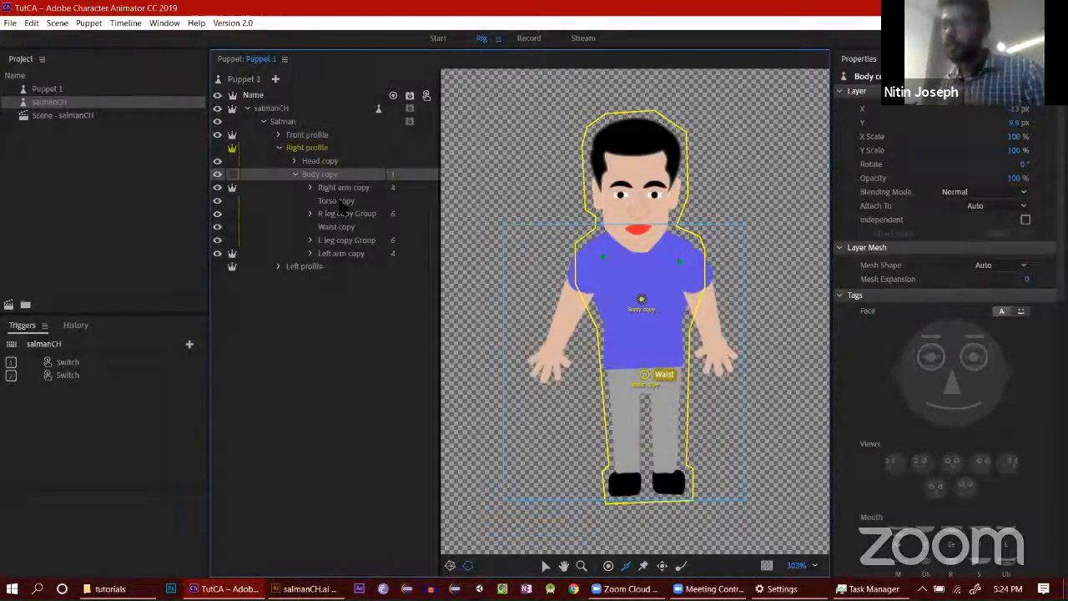
drag(339, 201, 651, 266)
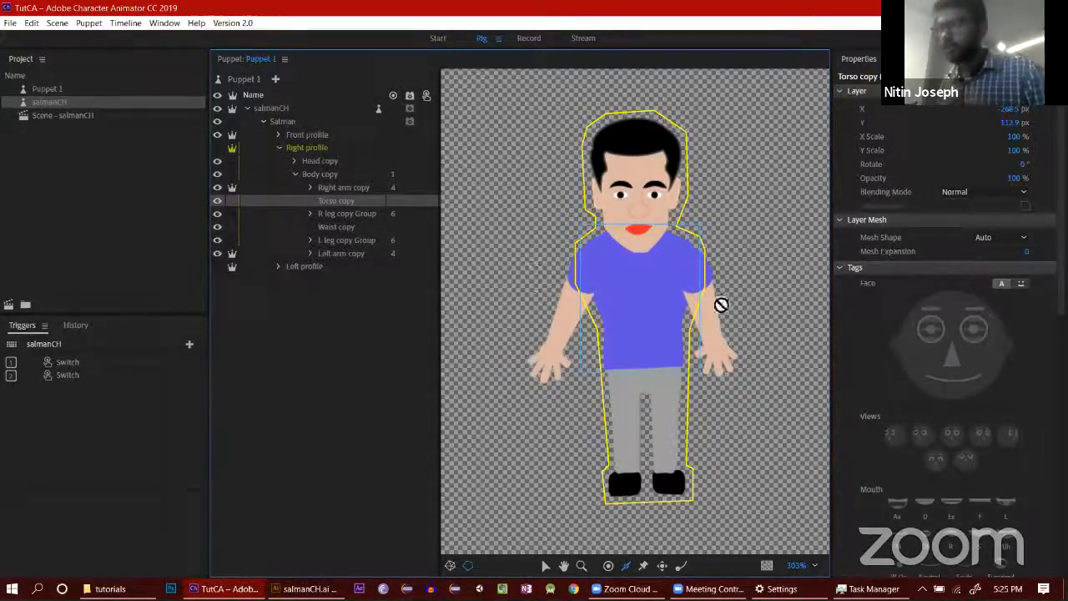
click(89, 24)
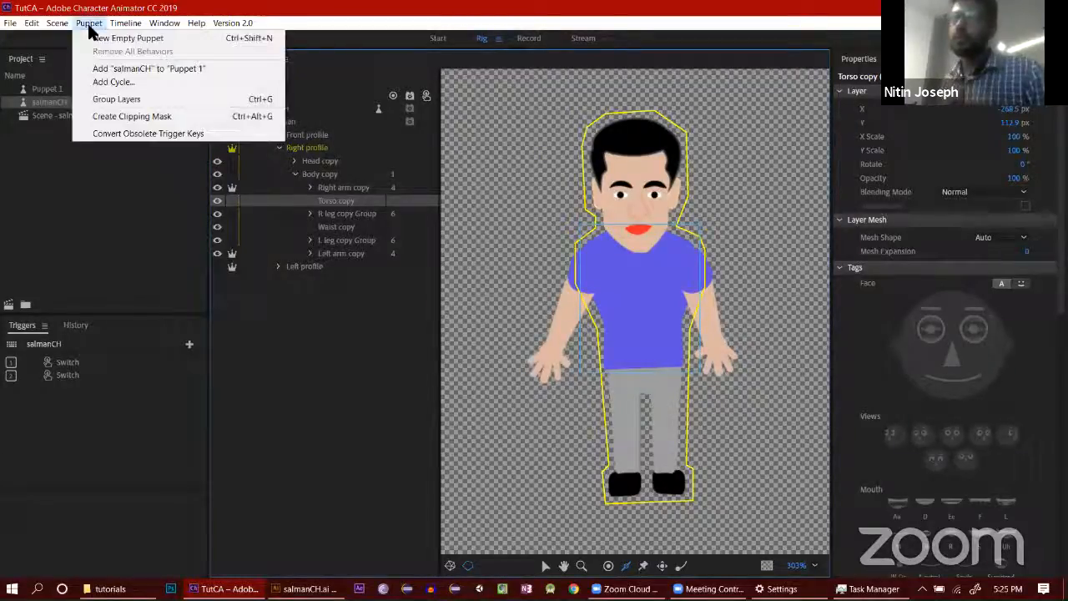
click(138, 99)
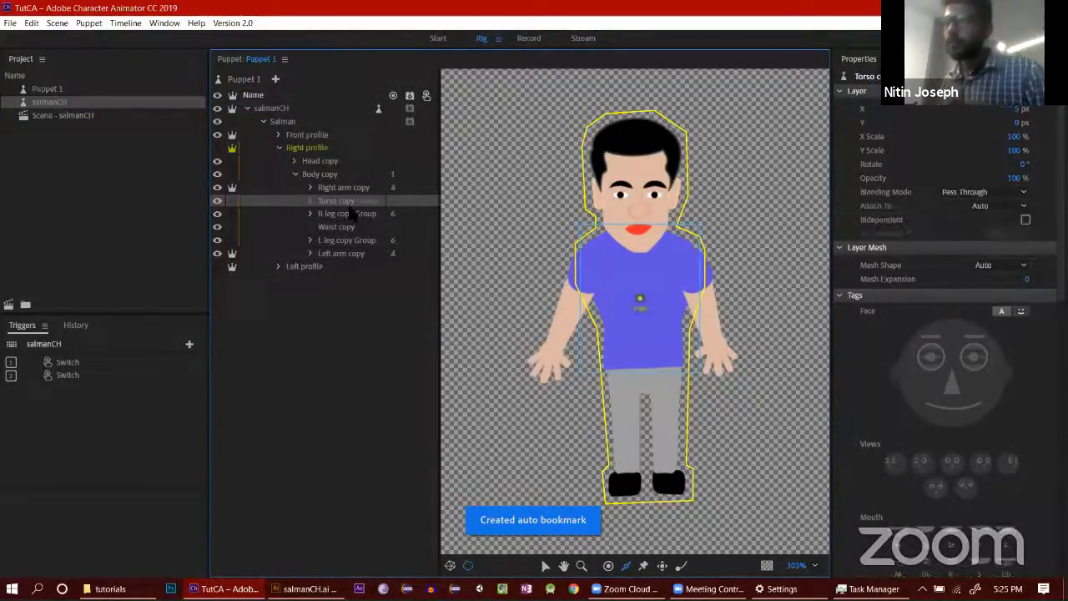
Step: Try a vertical stick on the Torso copy Group, check it in the recording scene with a new rest pose, and undo the stick
drag(639, 257, 648, 367)
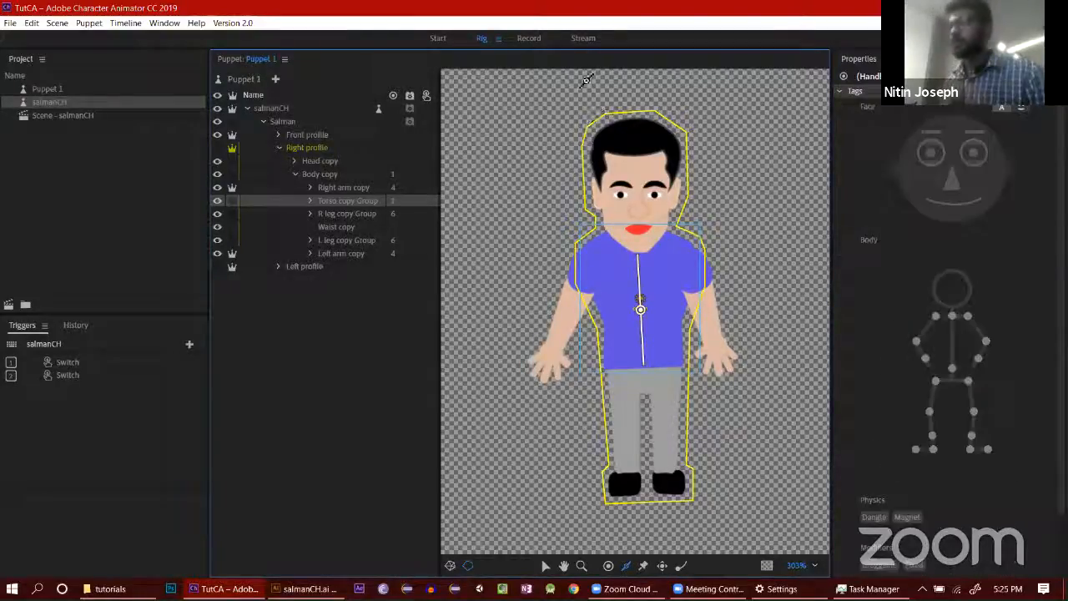
click(528, 38)
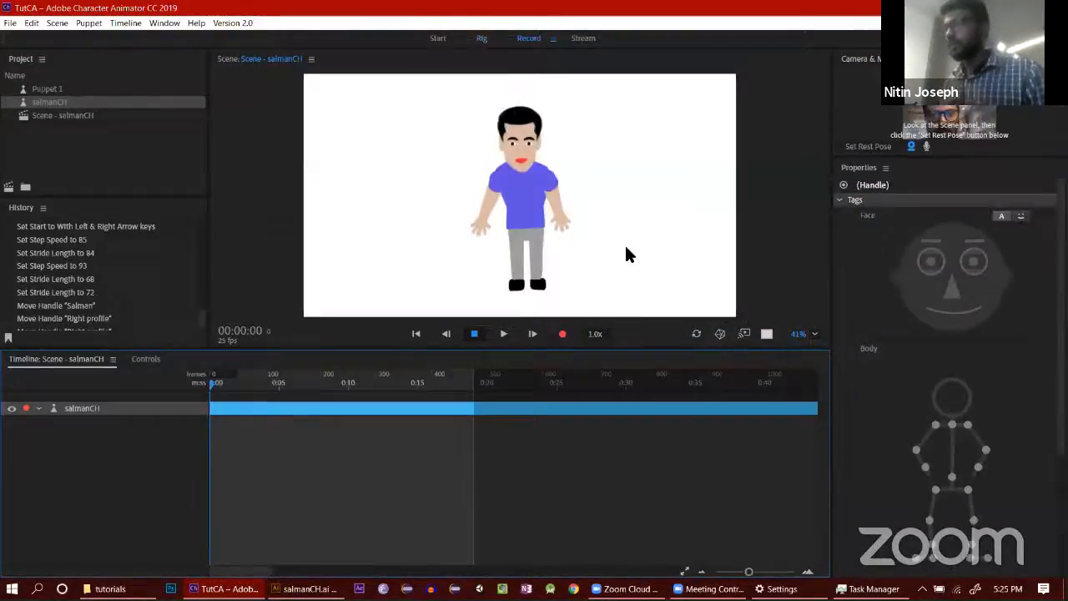
click(867, 151)
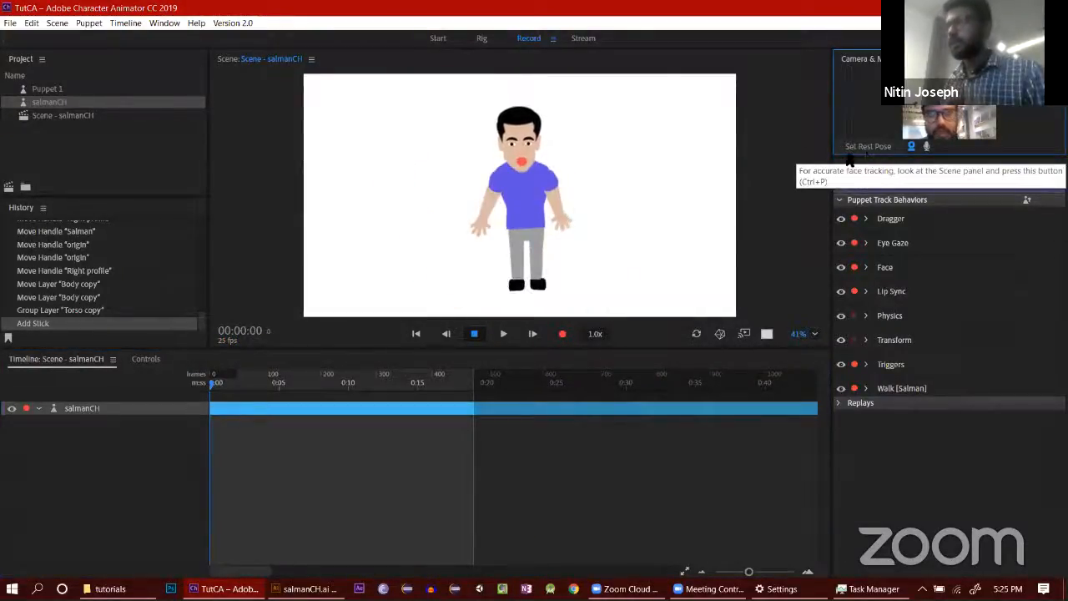
click(481, 38)
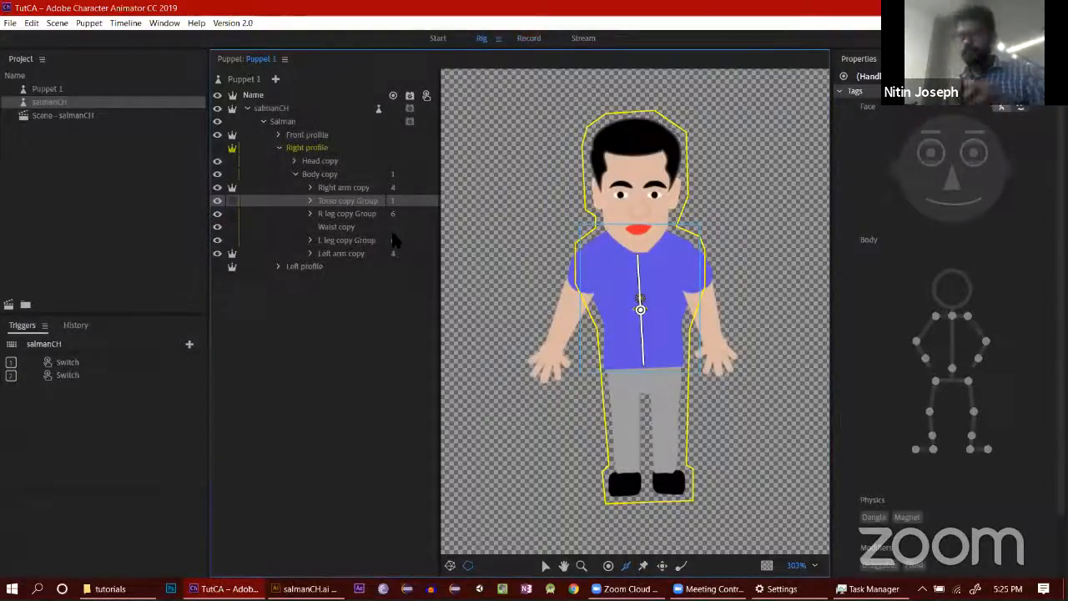
click(455, 229)
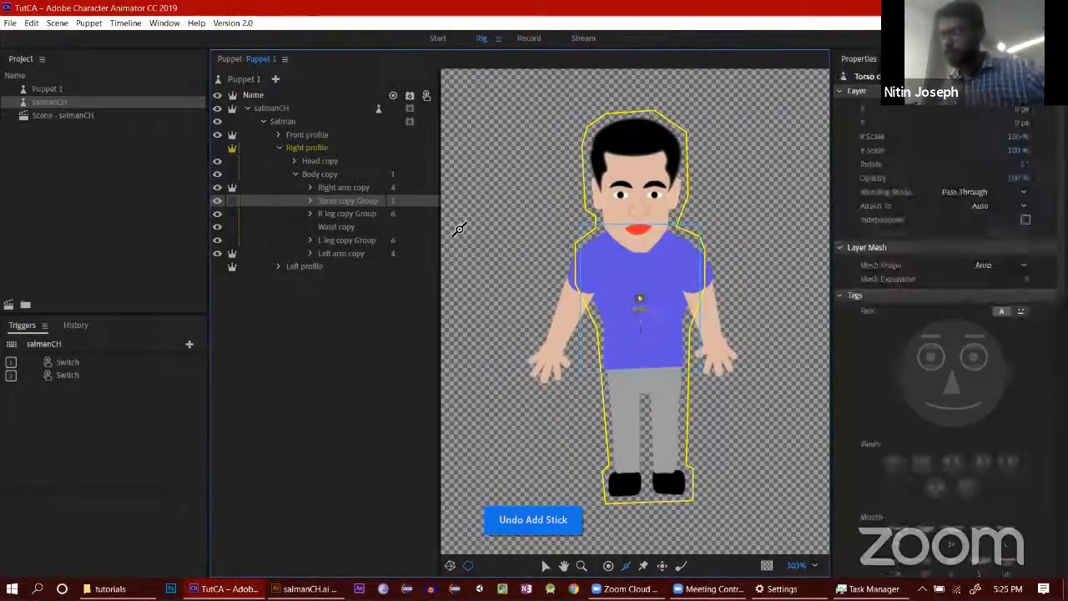
Step: Move the Body copy group's origin down to just above the waist and preview the puppet in the recording scene
click(344, 188)
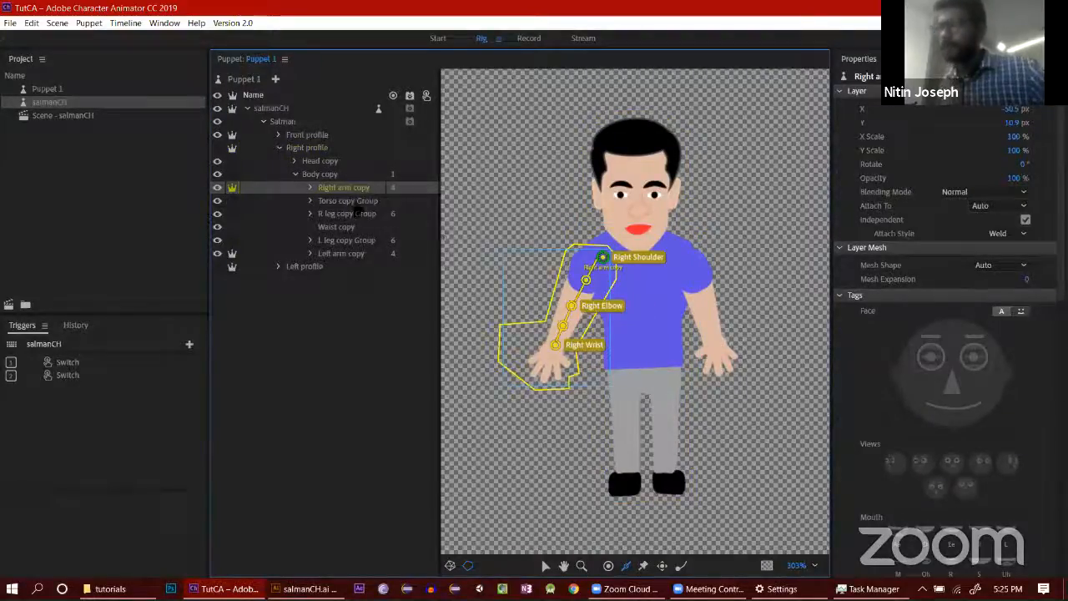
click(342, 175)
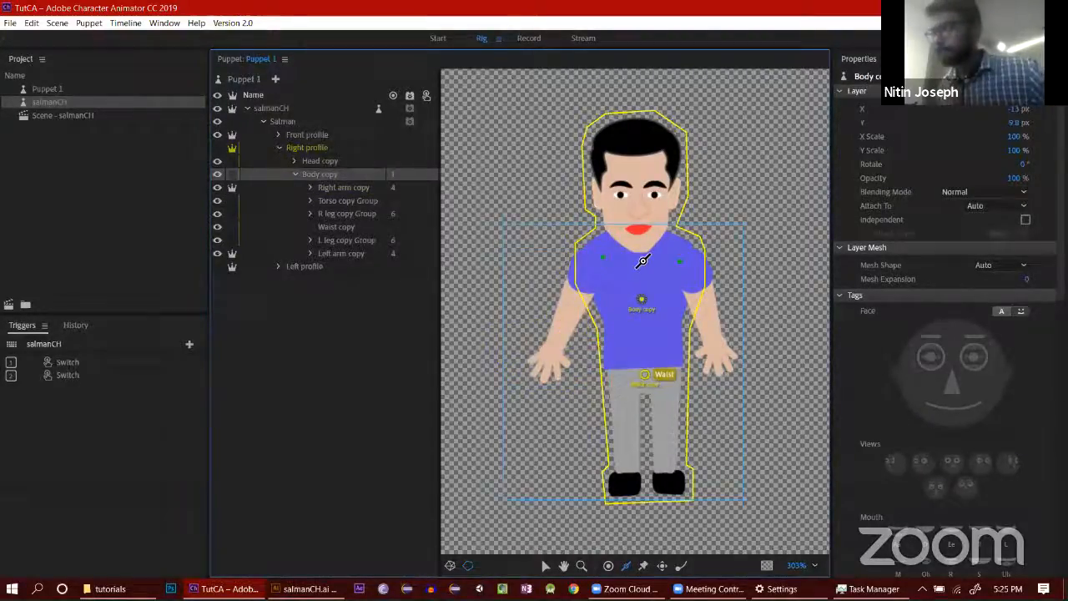
drag(641, 337, 644, 373)
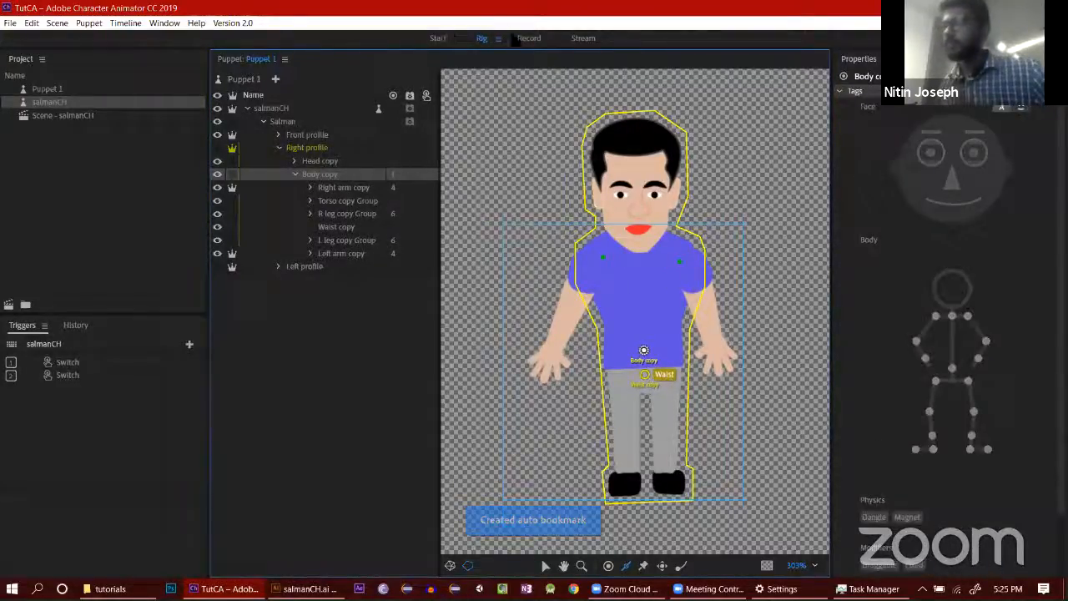
click(528, 39)
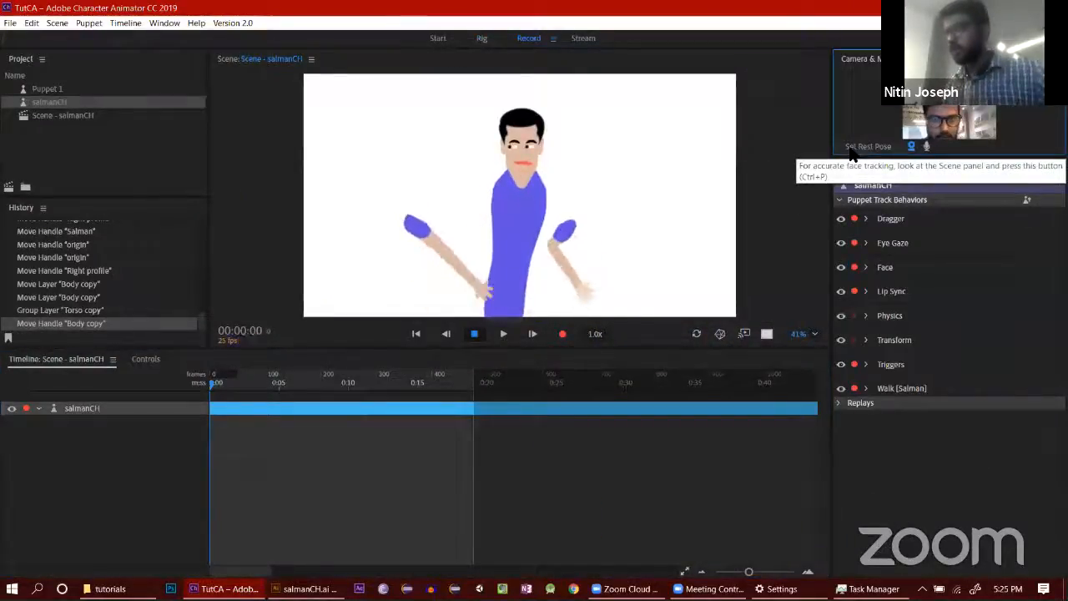
Step: Reset the rest pose, raise the Body copy group's origin to the neck and preview the puppet in the recording scene
click(849, 154)
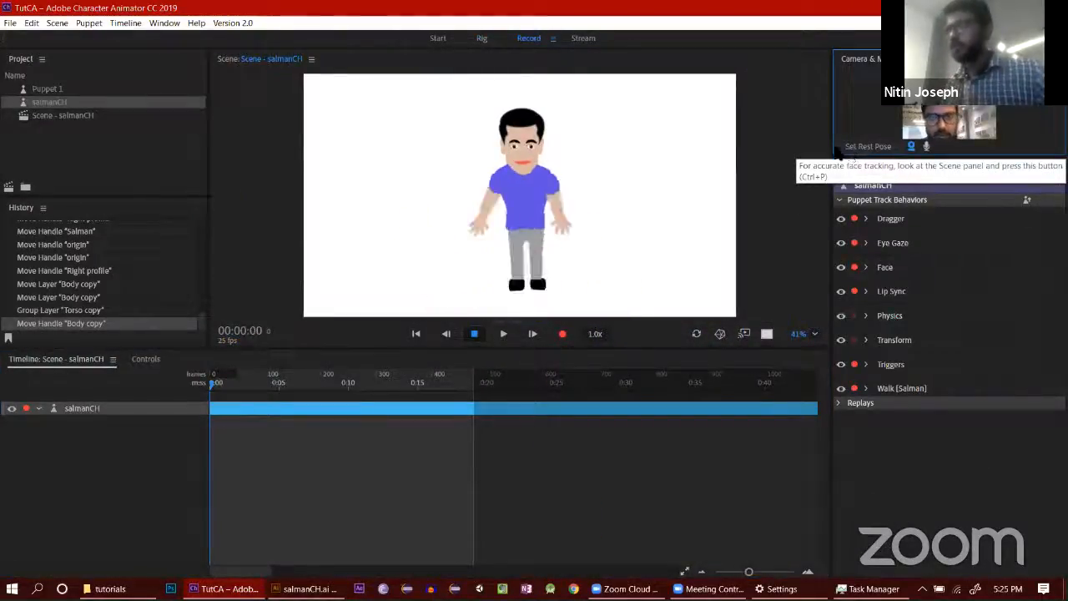
click(482, 39)
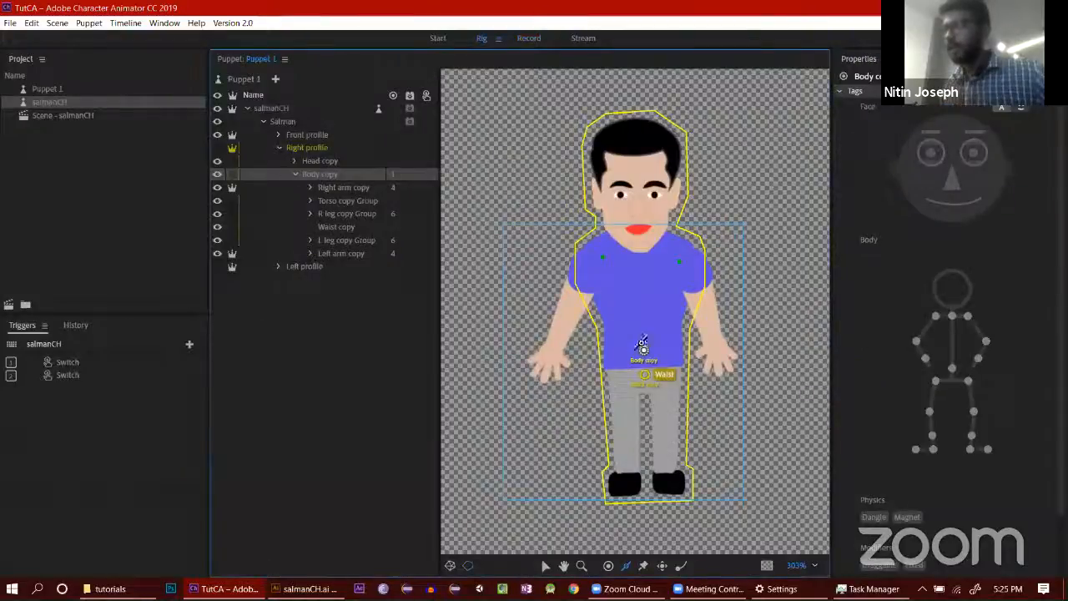
drag(644, 351, 641, 238)
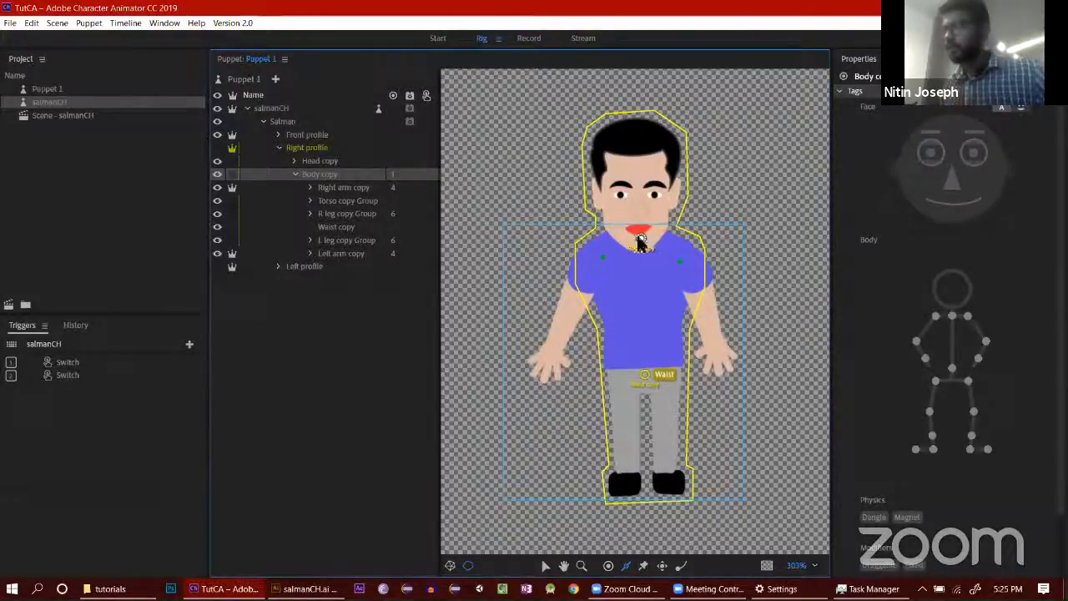
click(528, 39)
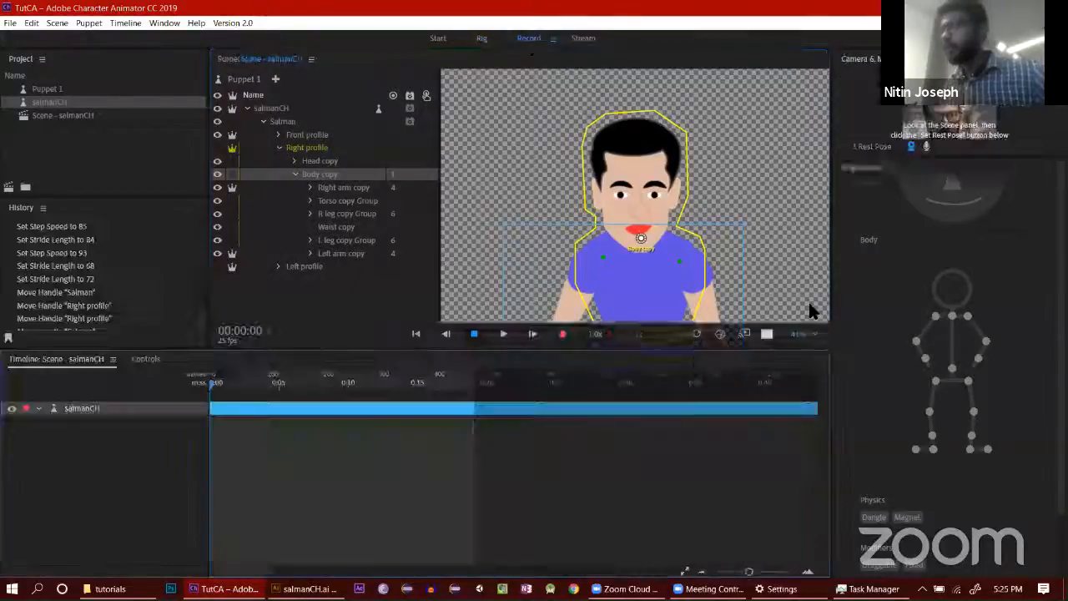
click(865, 155)
Step: Try Body copy's origin at mid-chest without the Waist handle, preview it in the scene, and undo both changes
click(483, 39)
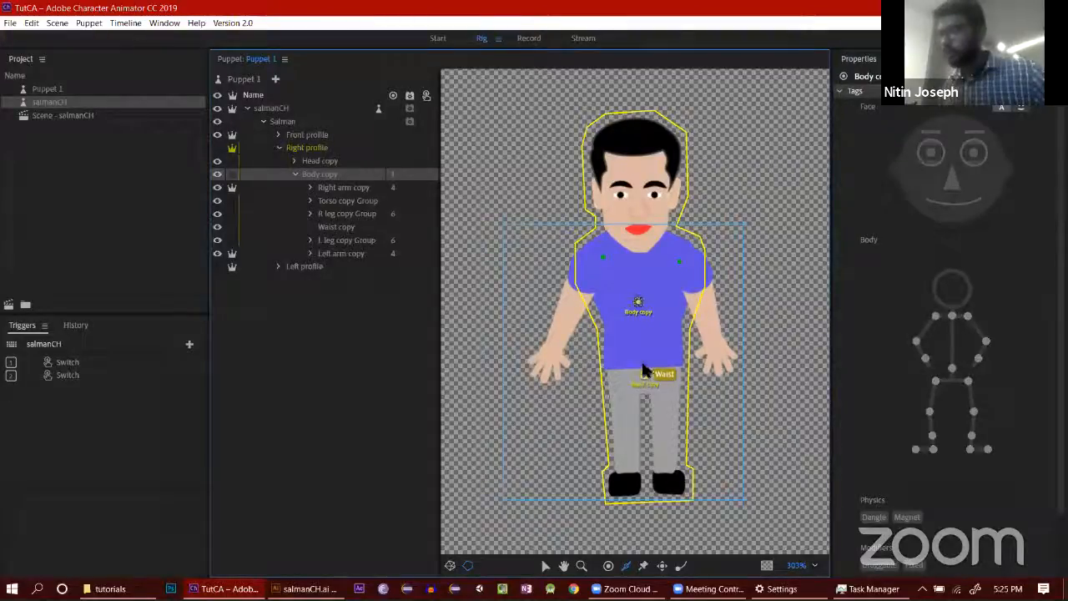
click(336, 227)
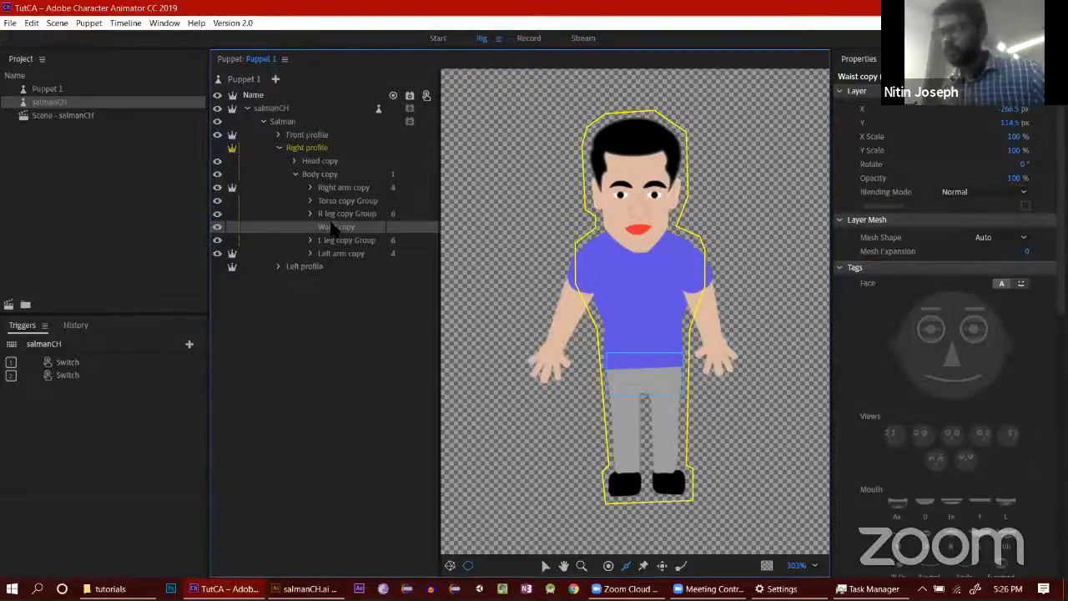
click(328, 172)
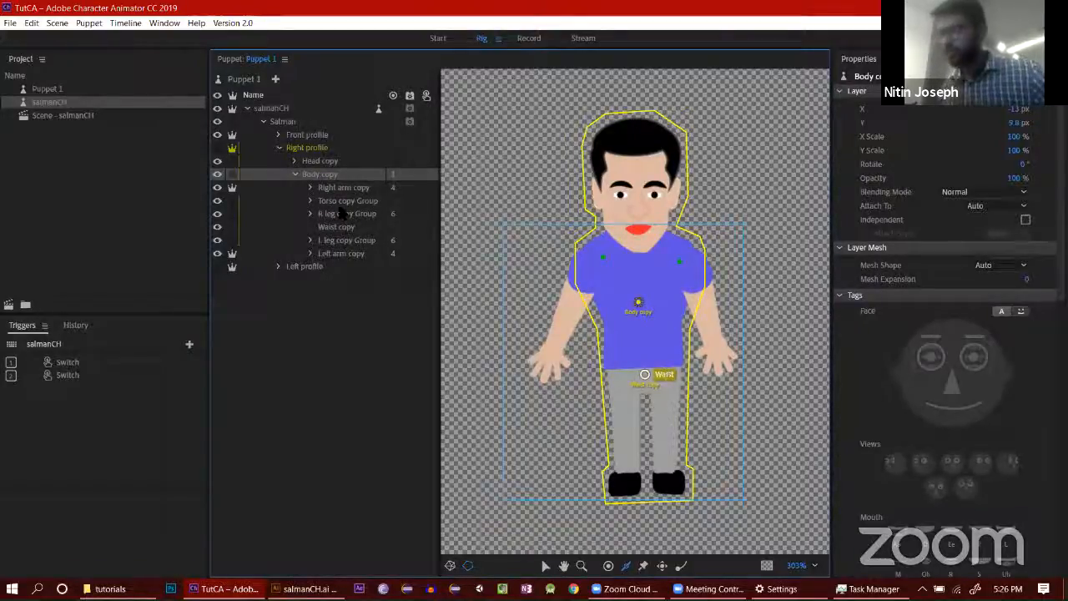
click(528, 38)
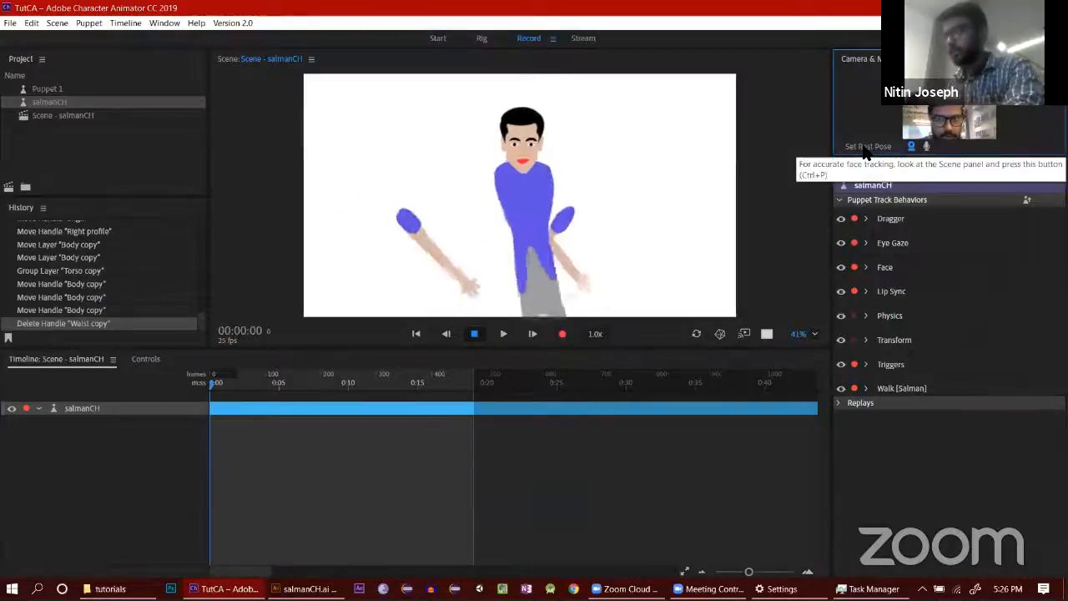
click(483, 41)
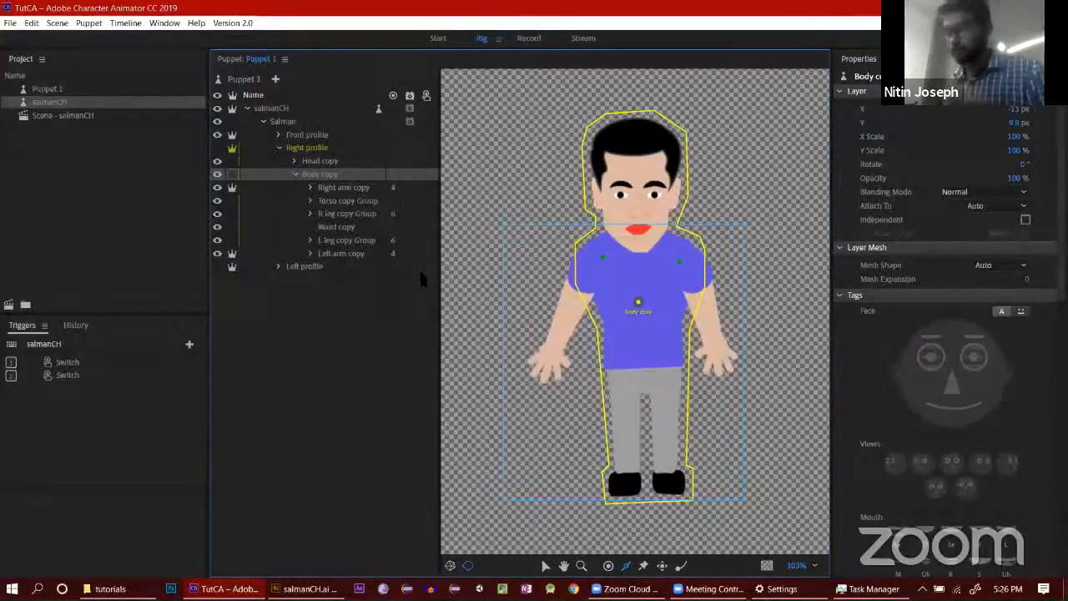
click(645, 376)
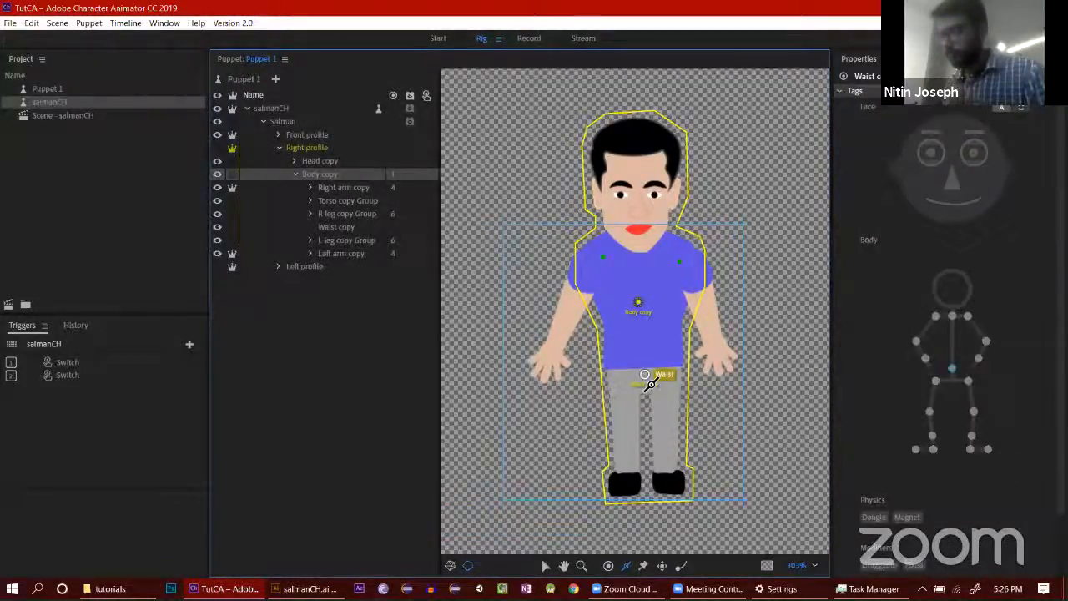
key(ctrl+z)
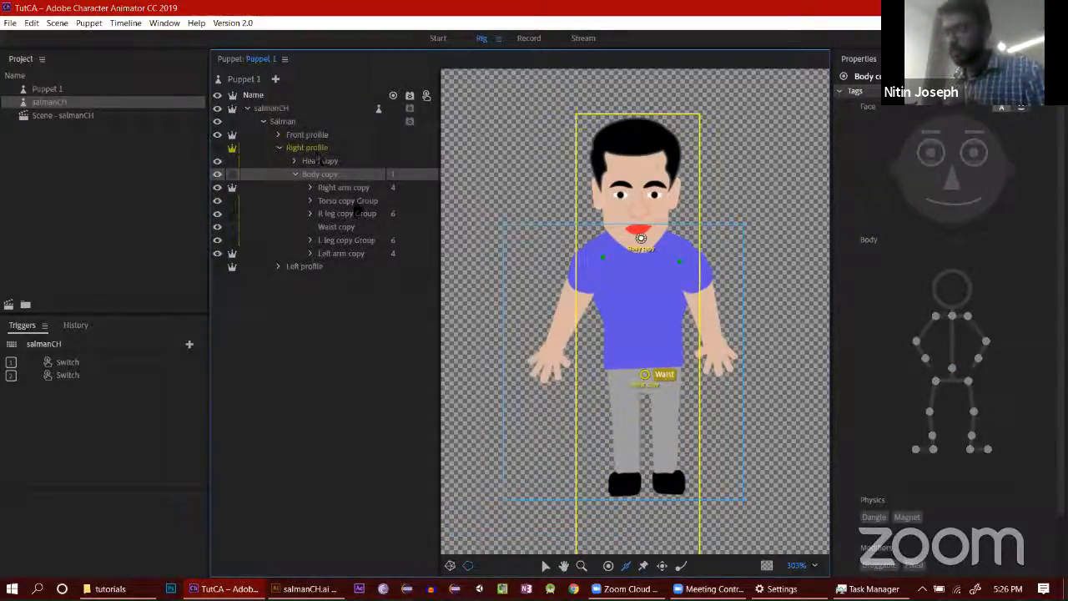
Step: Check the Waist copy layer and the Body copy group's Waist handle, try a stick on the chest, and undo it
click(344, 227)
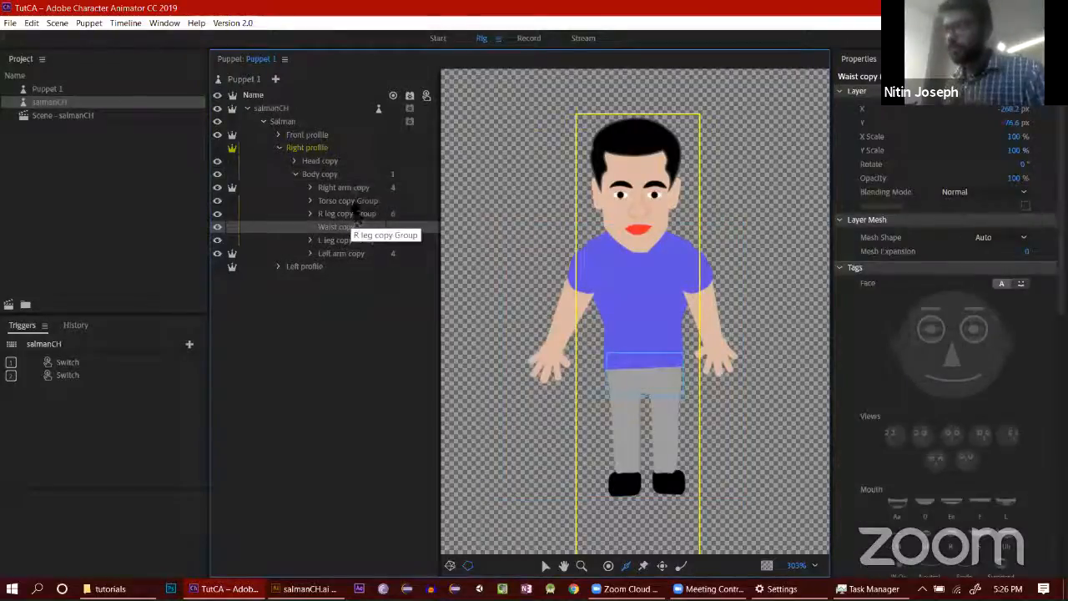
click(343, 175)
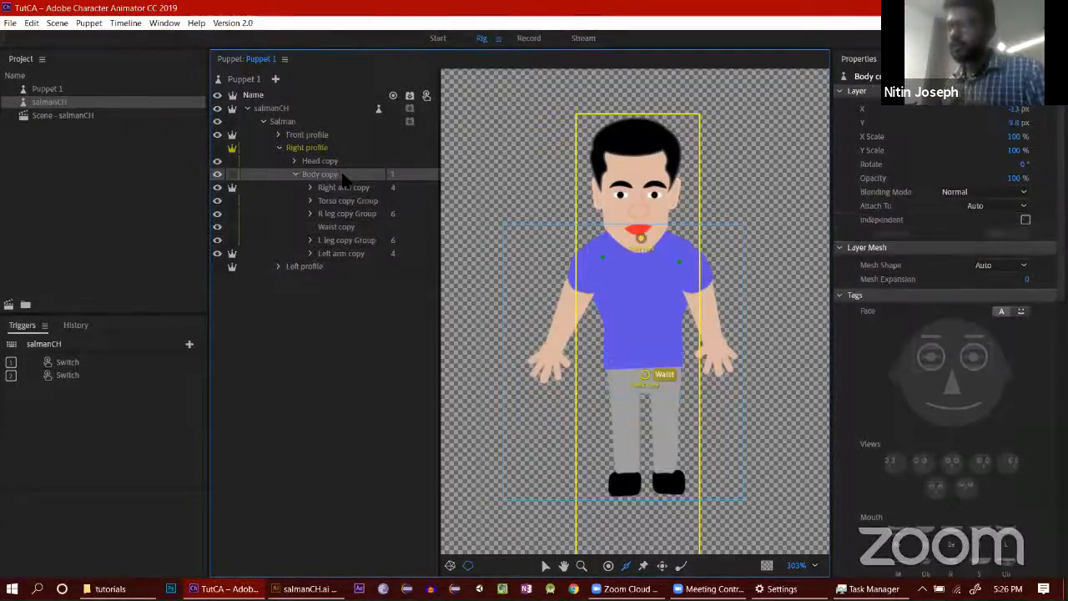
click(647, 376)
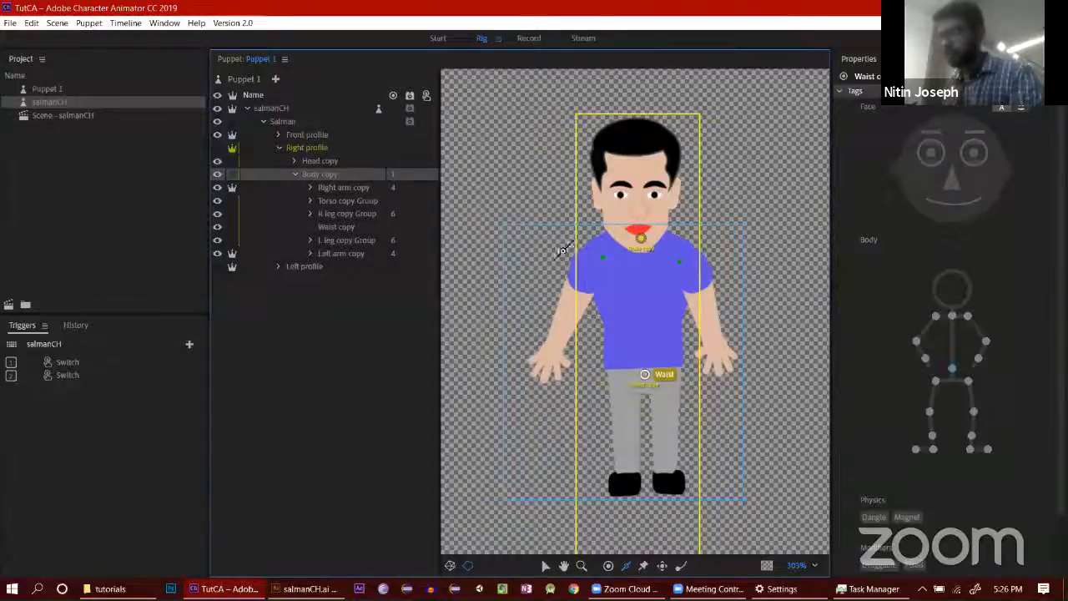
click(624, 315)
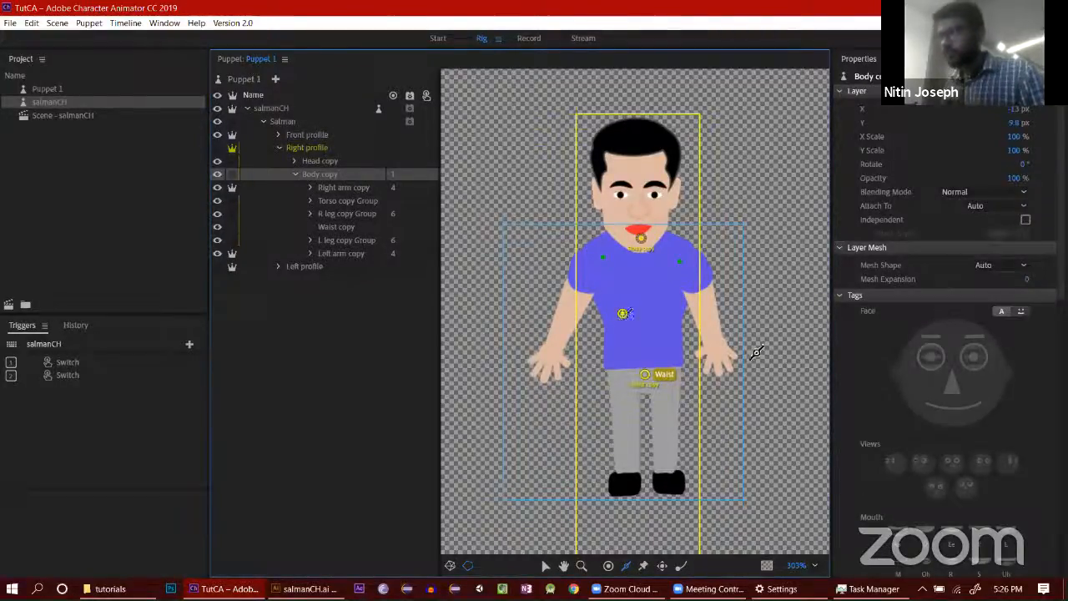
key(ctrl+z)
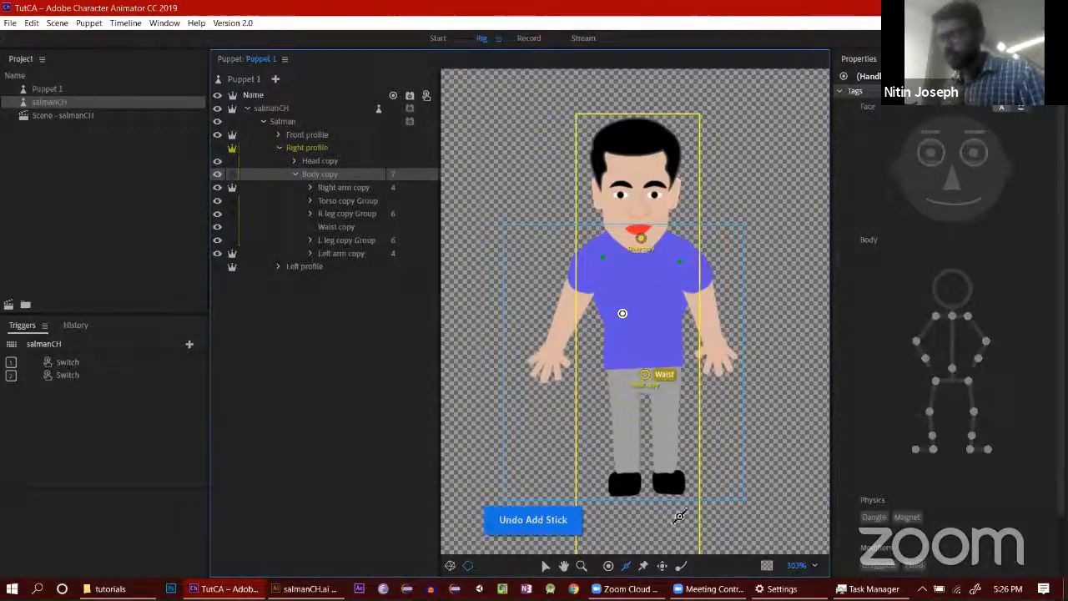
Step: Shift the Body copy layer slightly up and to the left on the puppet
key(v)
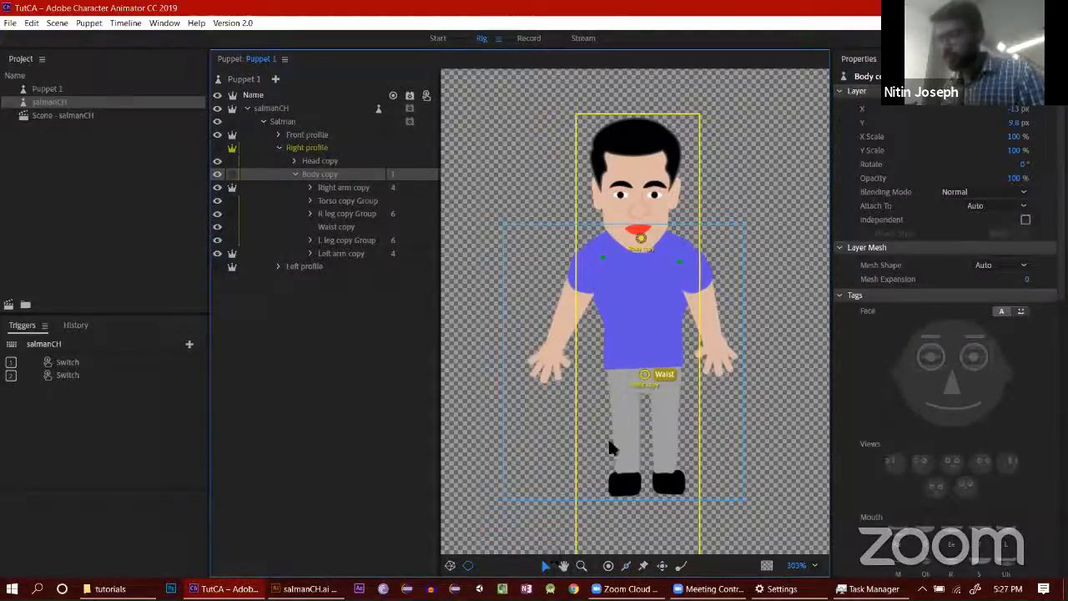
click(645, 371)
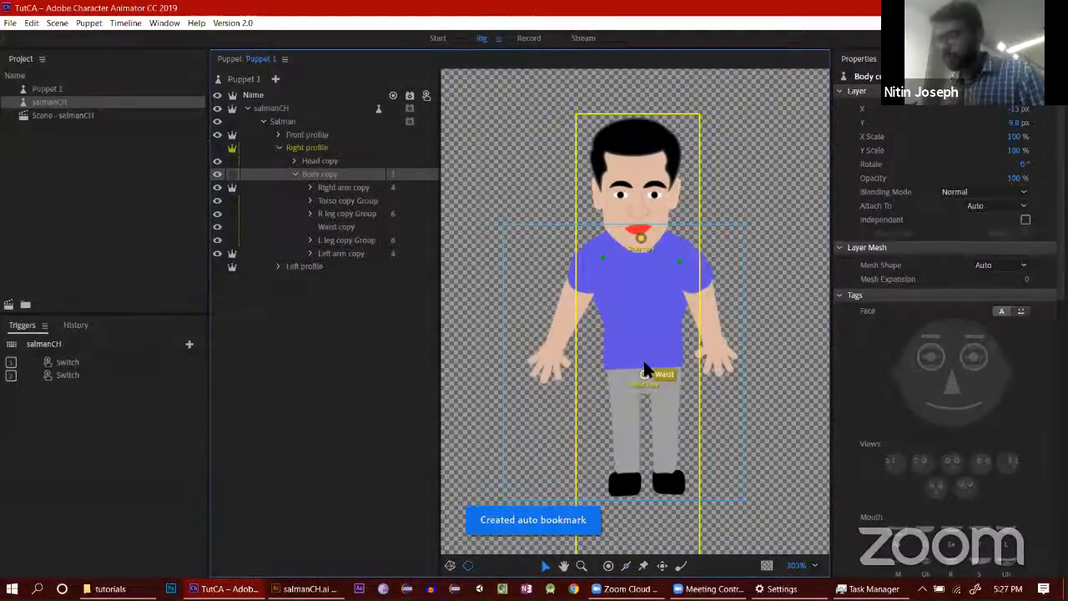
mouse_move(643, 338)
mouse_down()
mouse_move(645, 318)
mouse_move(643, 335)
mouse_up()
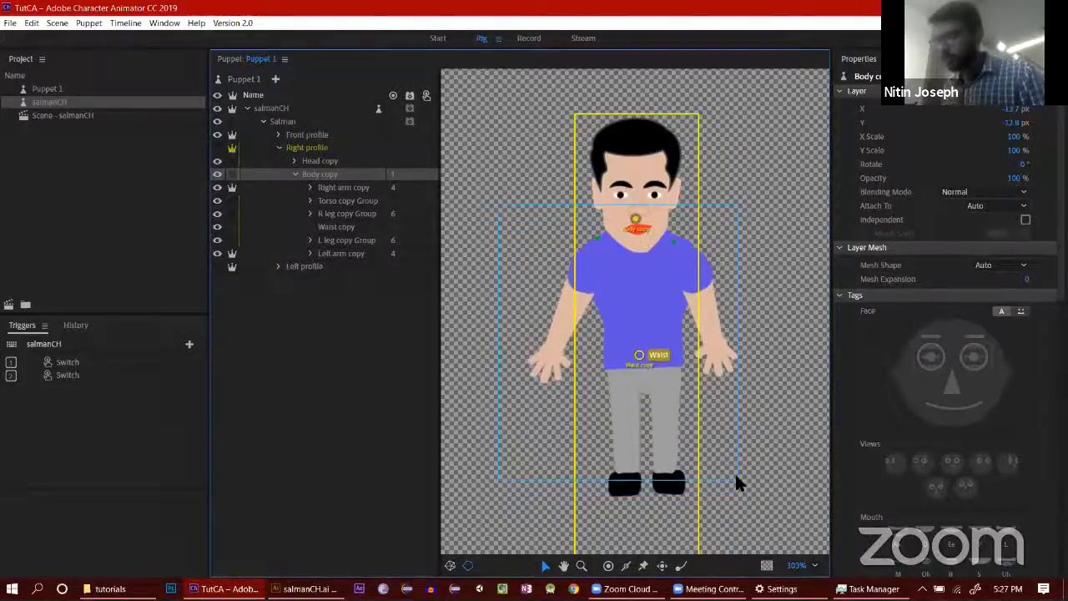
drag(744, 488, 737, 491)
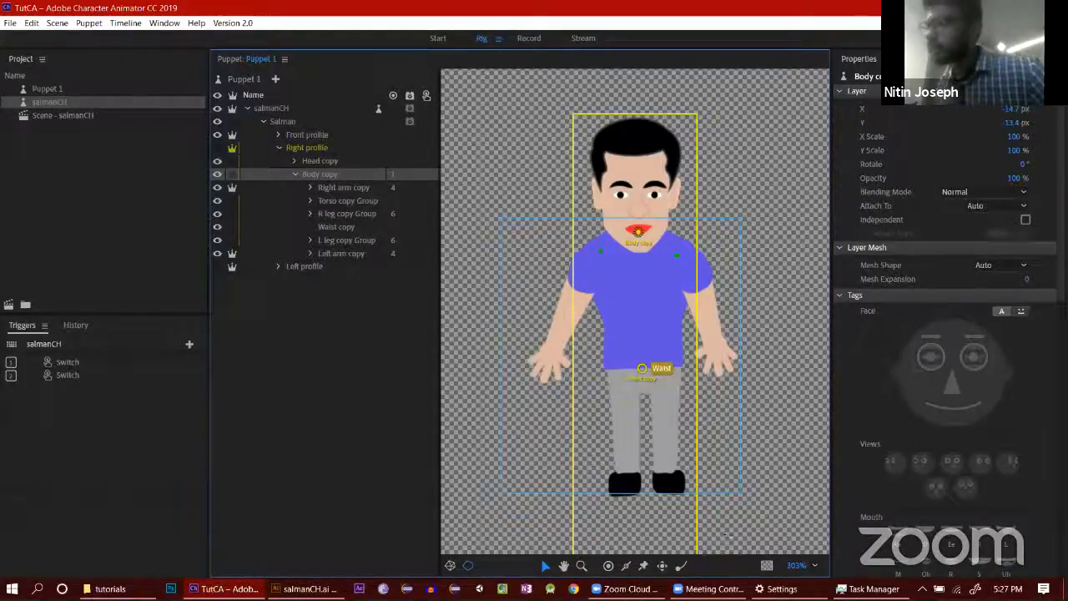
Step: Add sticks to Body copy along both torso sides and across the waist, and test them in the scene with a new rest pose
click(628, 567)
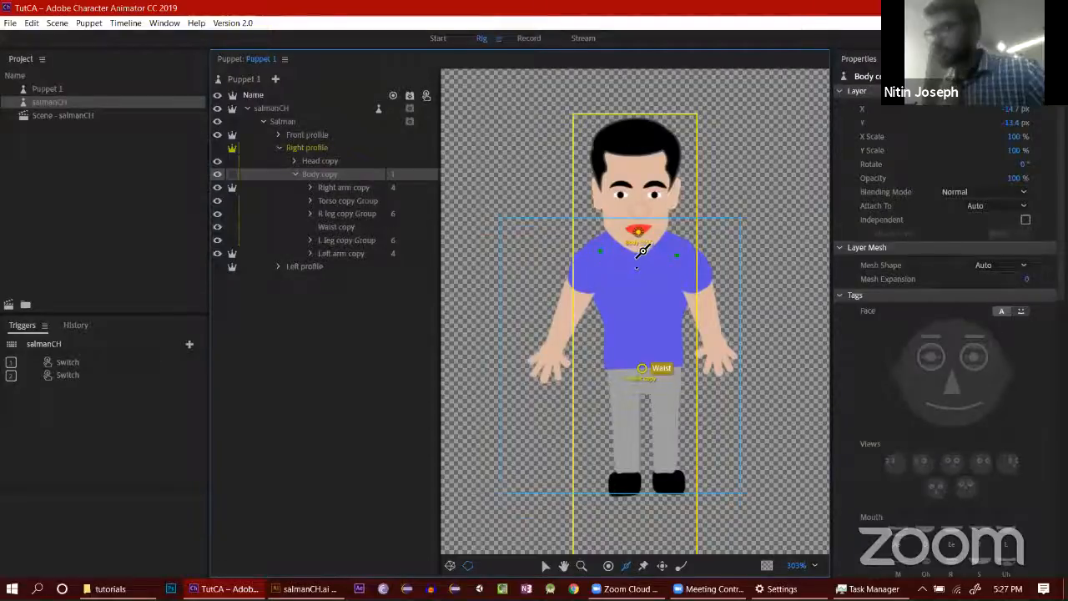
mouse_move(611, 258)
mouse_down()
mouse_move(614, 362)
mouse_move(676, 361)
mouse_move(667, 258)
mouse_up()
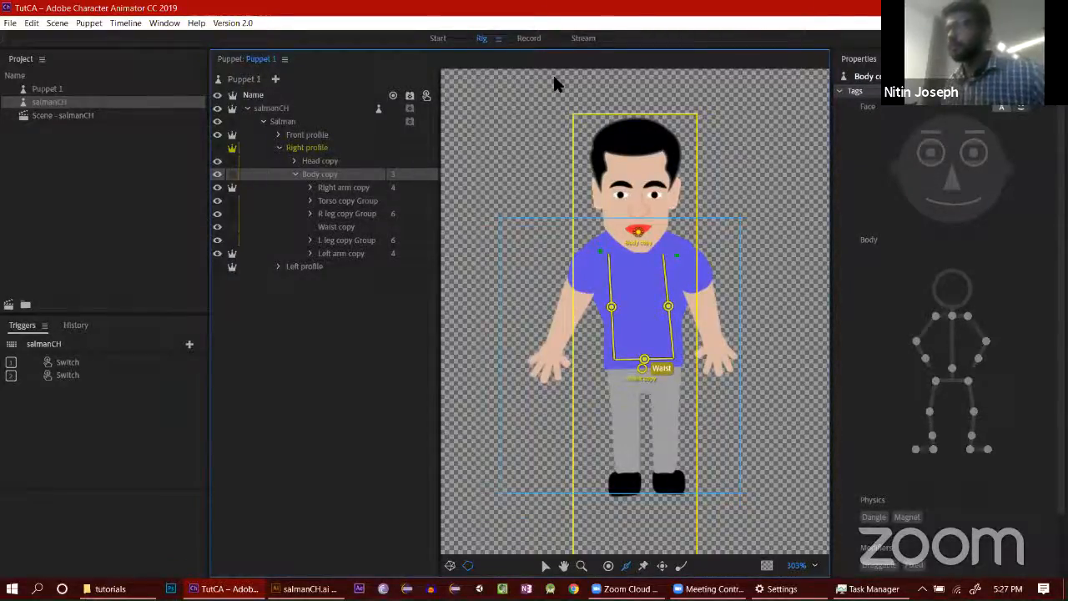
click(529, 38)
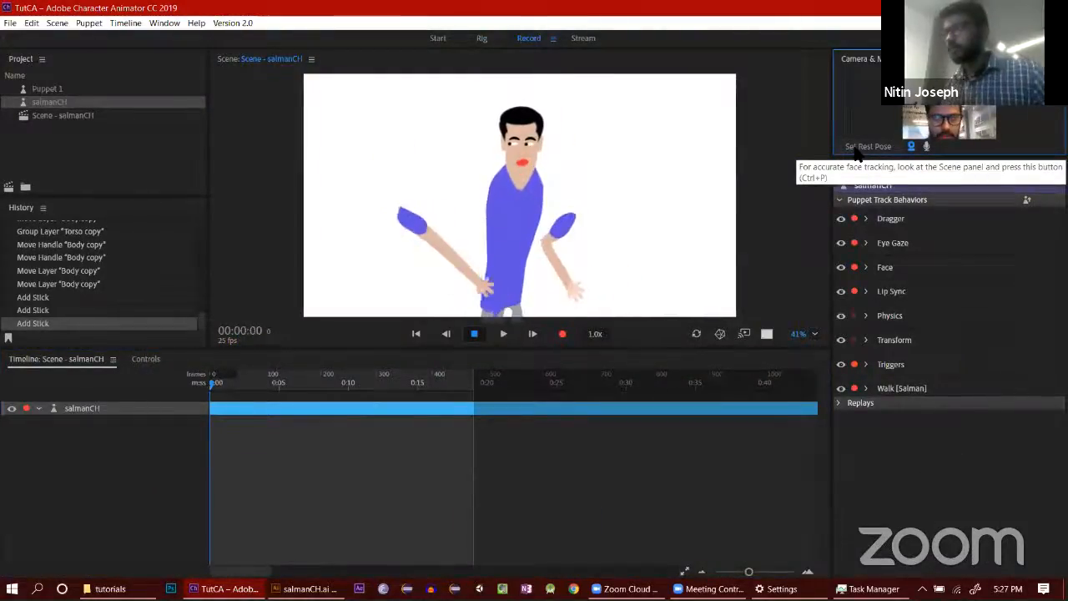
click(856, 150)
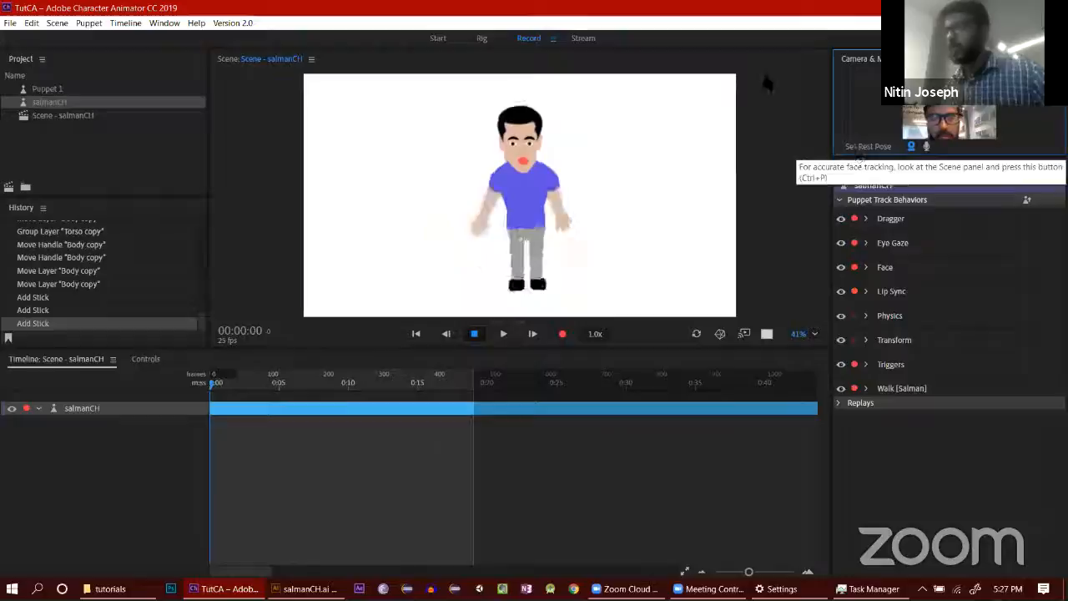
Step: Delete the three torso sticks from the Body copy group in the rig
click(482, 38)
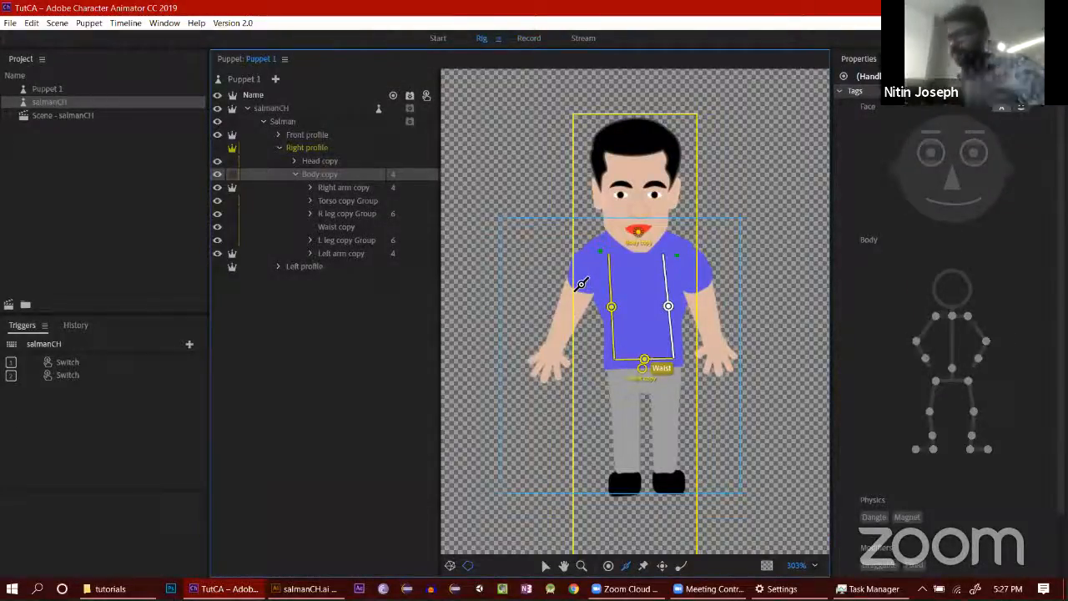
click(651, 360)
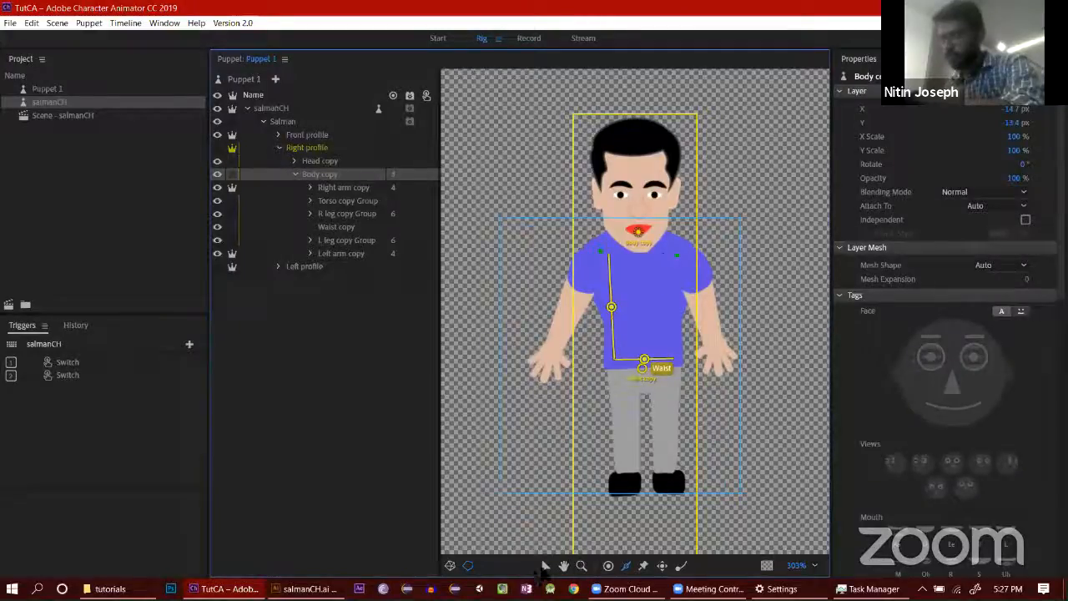
click(644, 360)
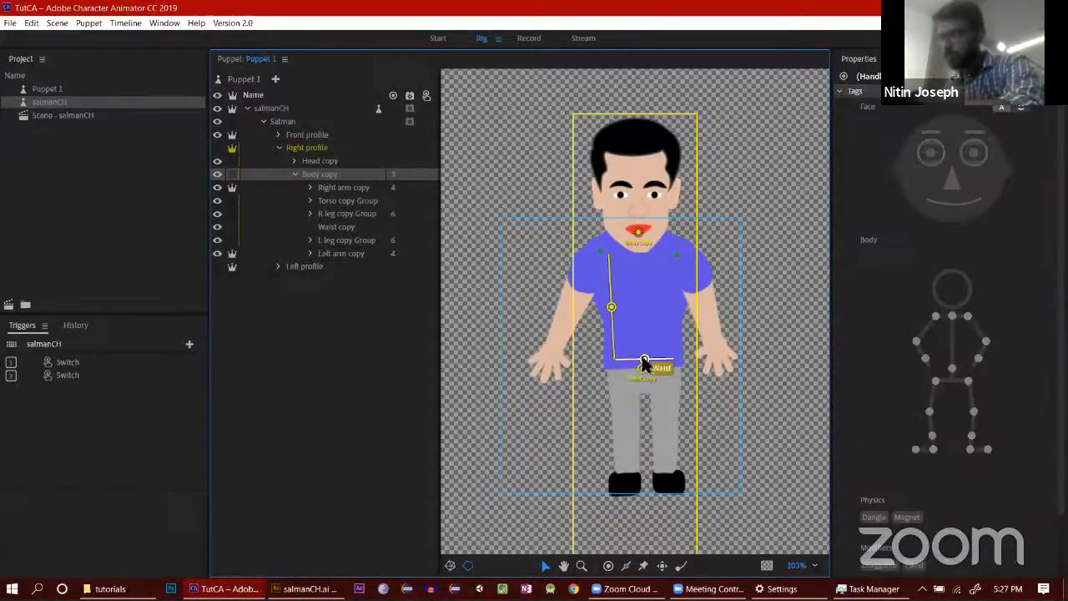
key(Delete)
click(612, 307)
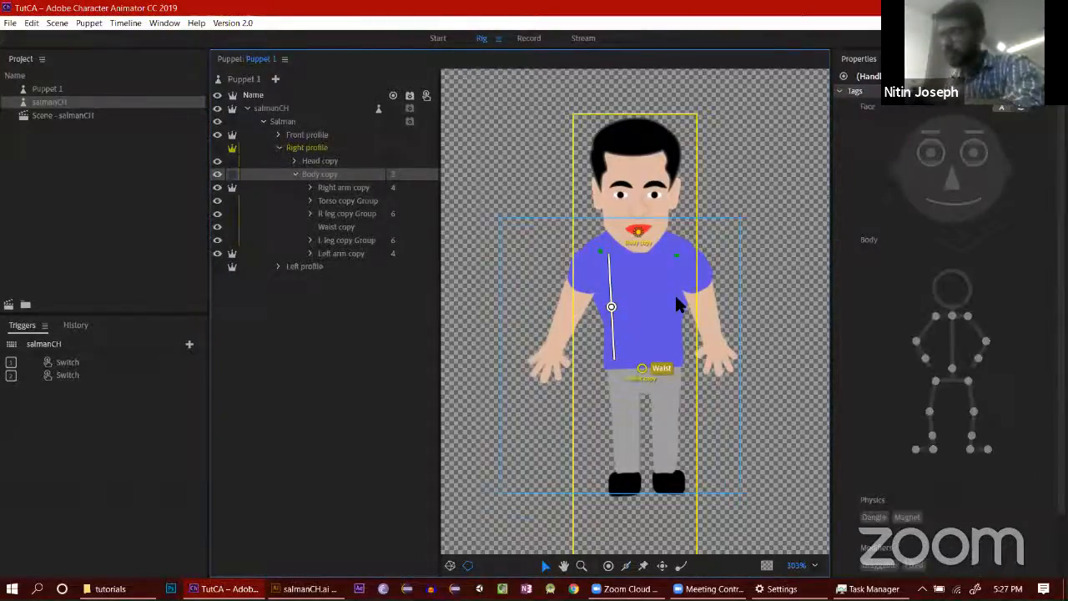
key(Delete)
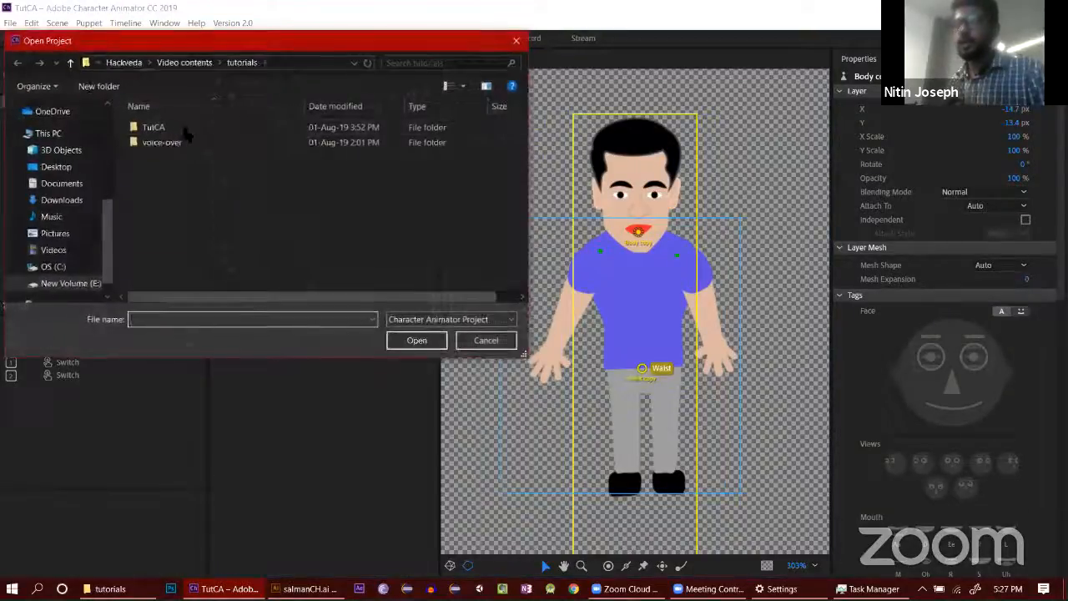
Step: Open the Character Animator project CA from the CA folder inside Video contents > delhi metro project
click(185, 62)
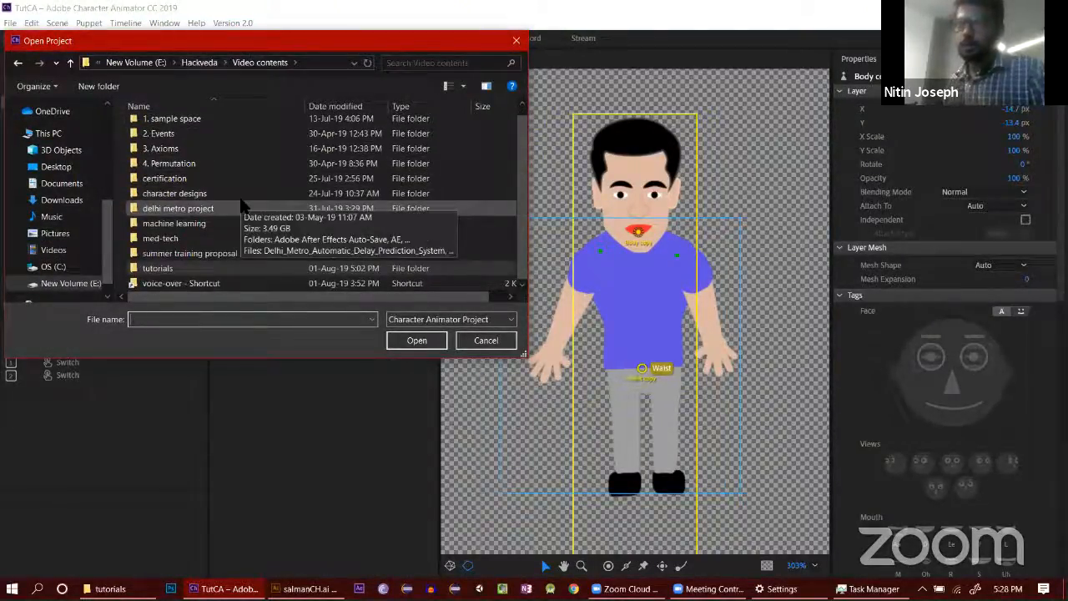
double_click(242, 207)
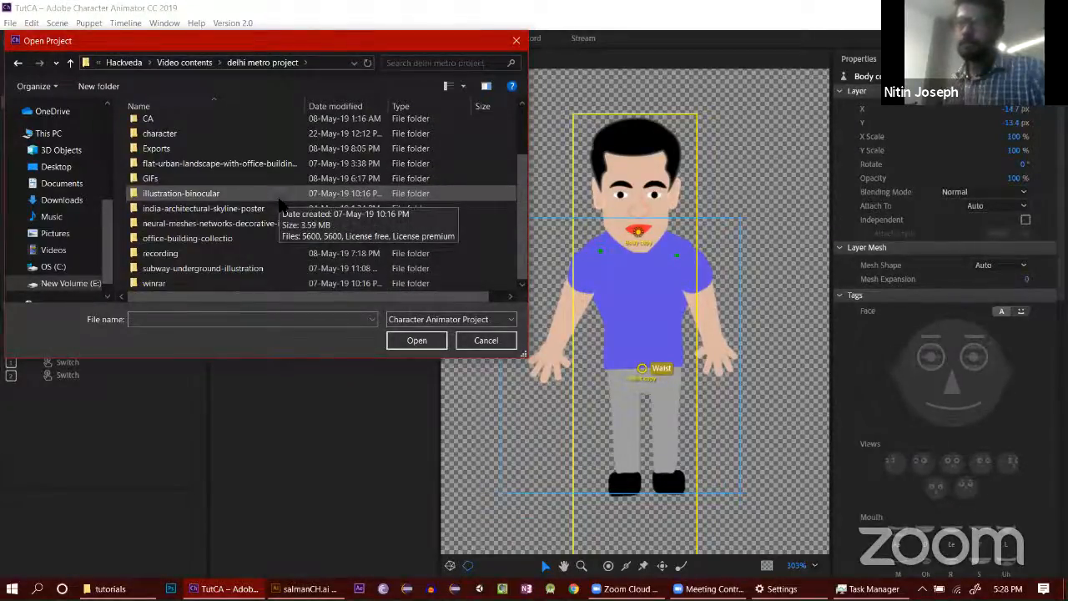
double_click(261, 120)
click(215, 157)
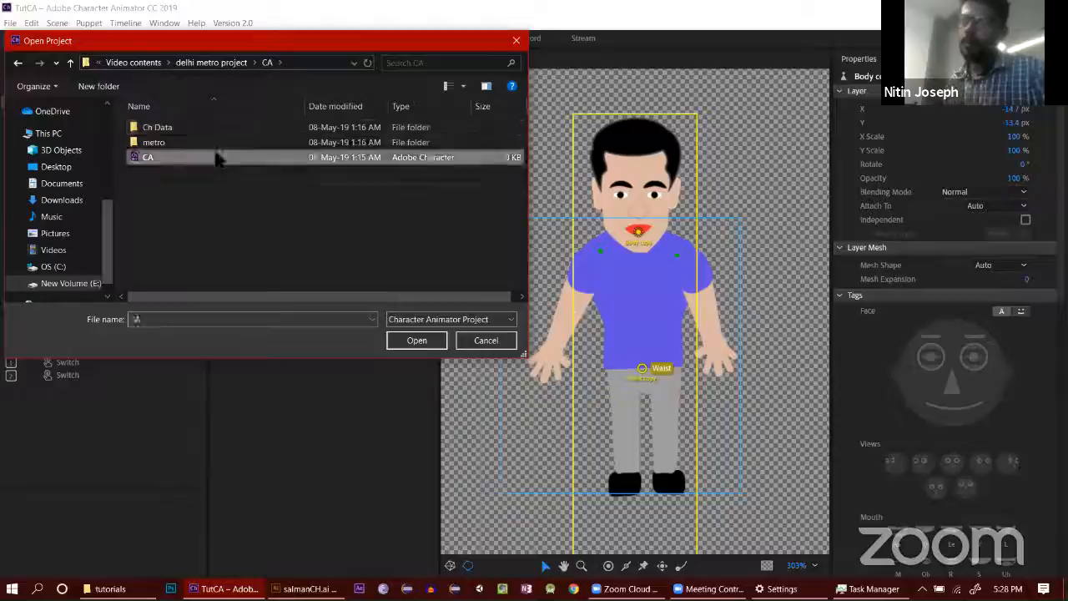
click(421, 340)
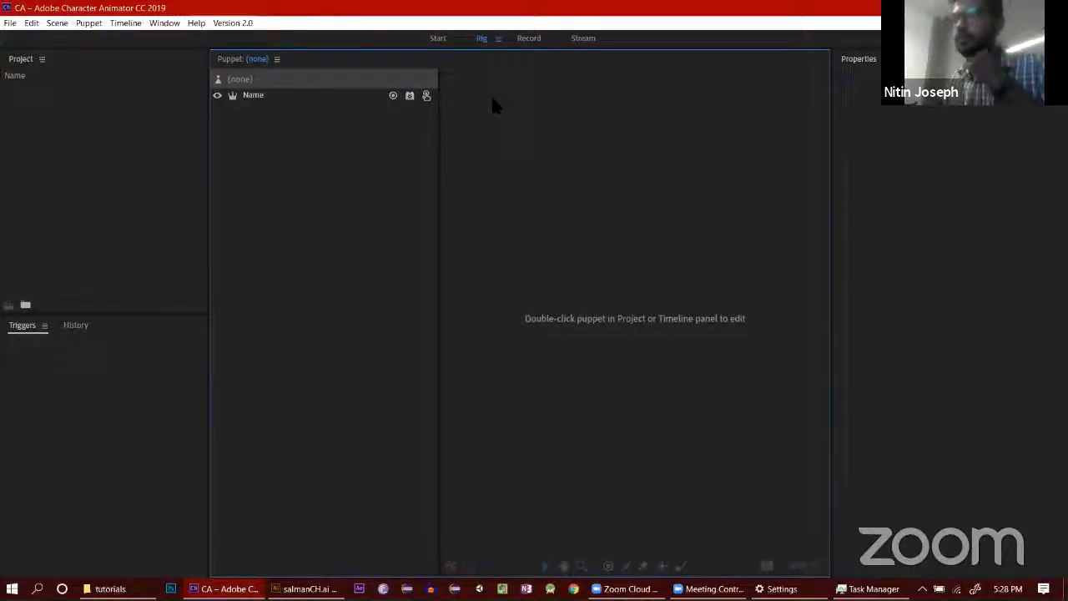
Step: Check the opened project's recording workspace and switch to the salmanCH.ai artwork in Adobe Illustrator
click(529, 40)
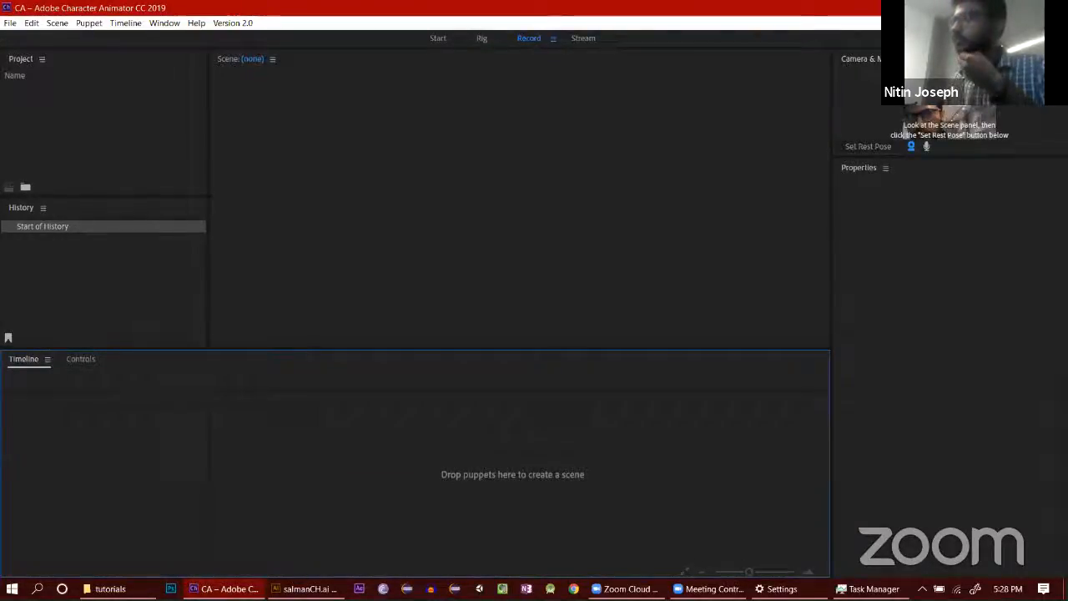
key(alt+Tab)
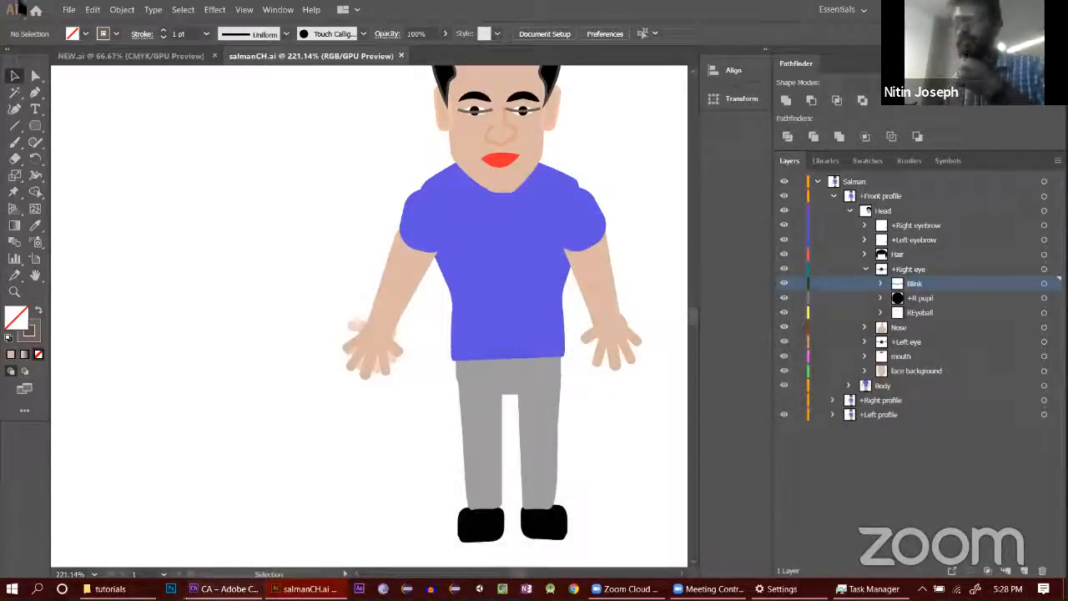
Step: Switch back to Character Animator and open the MEDTECH project from Video contents > med-tech > CA > MEDTECH
key(alt+Tab)
key(ctrl+o)
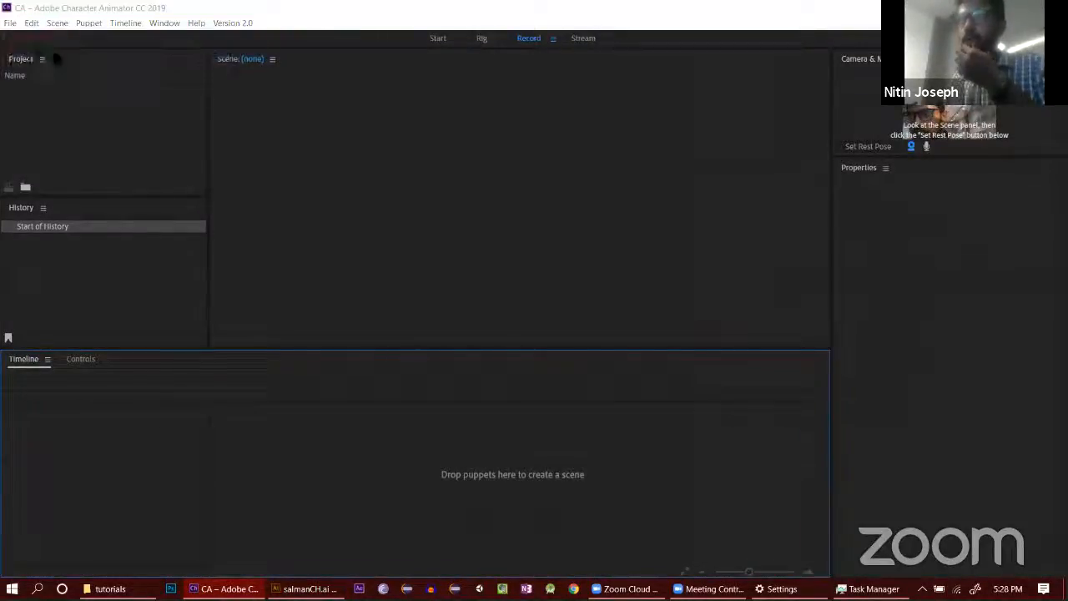
scroll(203, 247, down, 1)
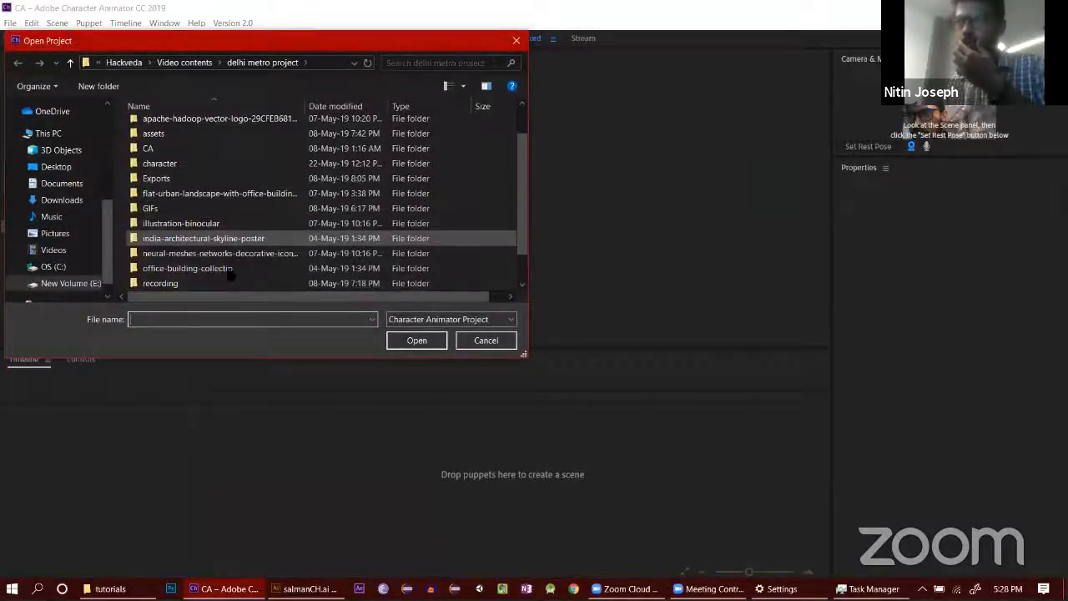
click(185, 63)
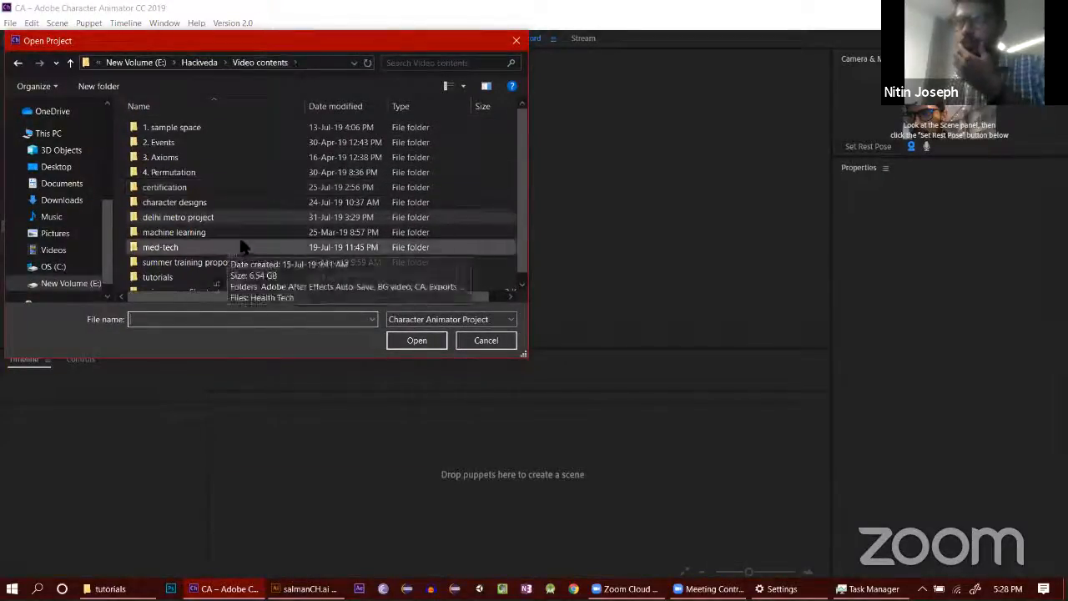
double_click(224, 240)
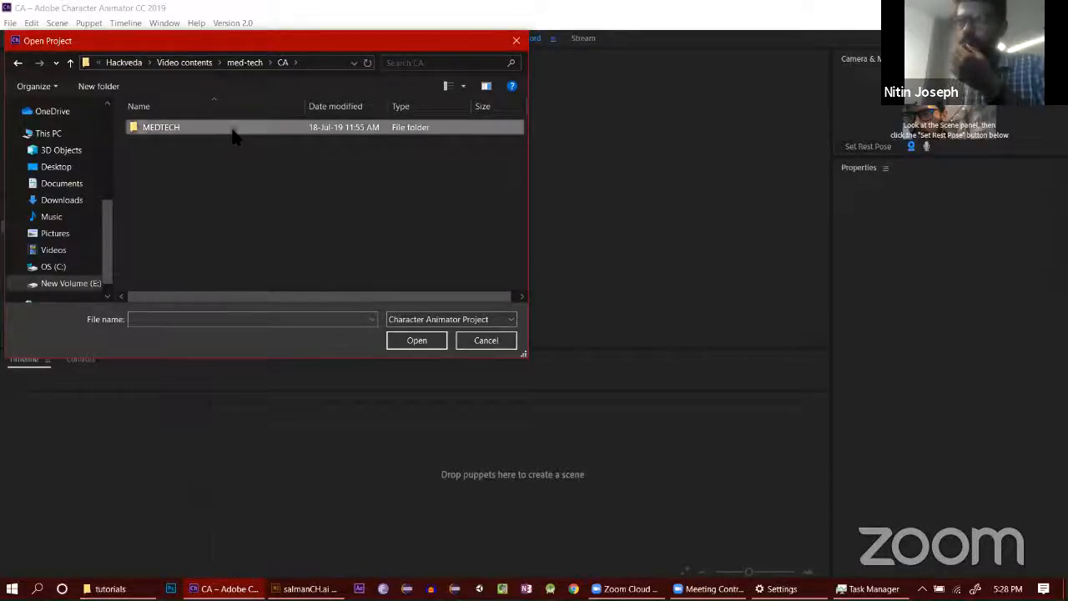
double_click(221, 131)
click(215, 157)
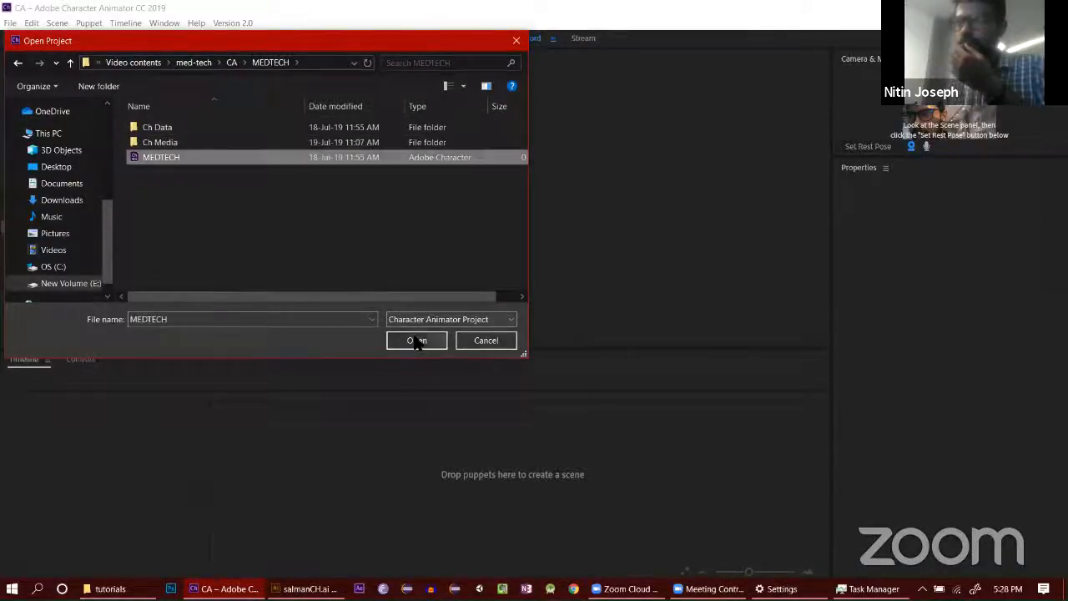
click(417, 341)
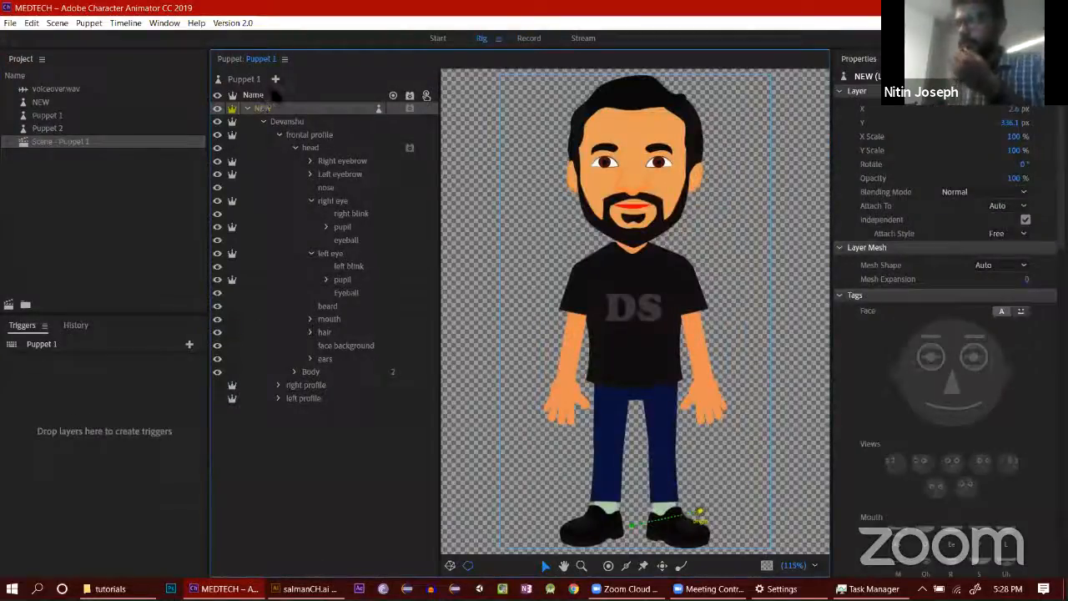
Step: Collapse the frontal profile, expand the right profile and show it in place of the frontal one
click(279, 136)
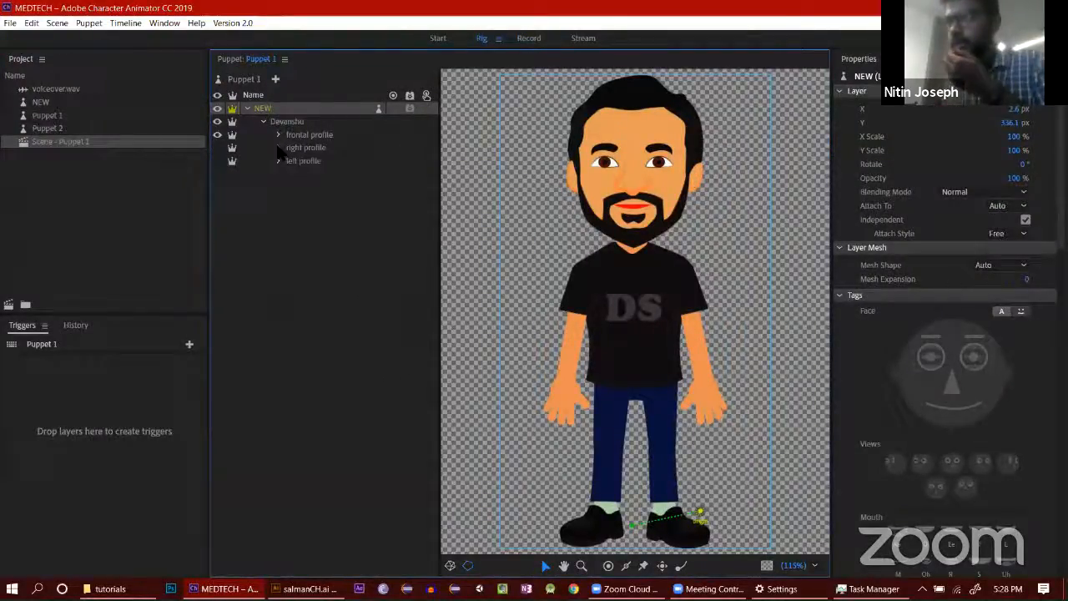
click(279, 148)
click(303, 148)
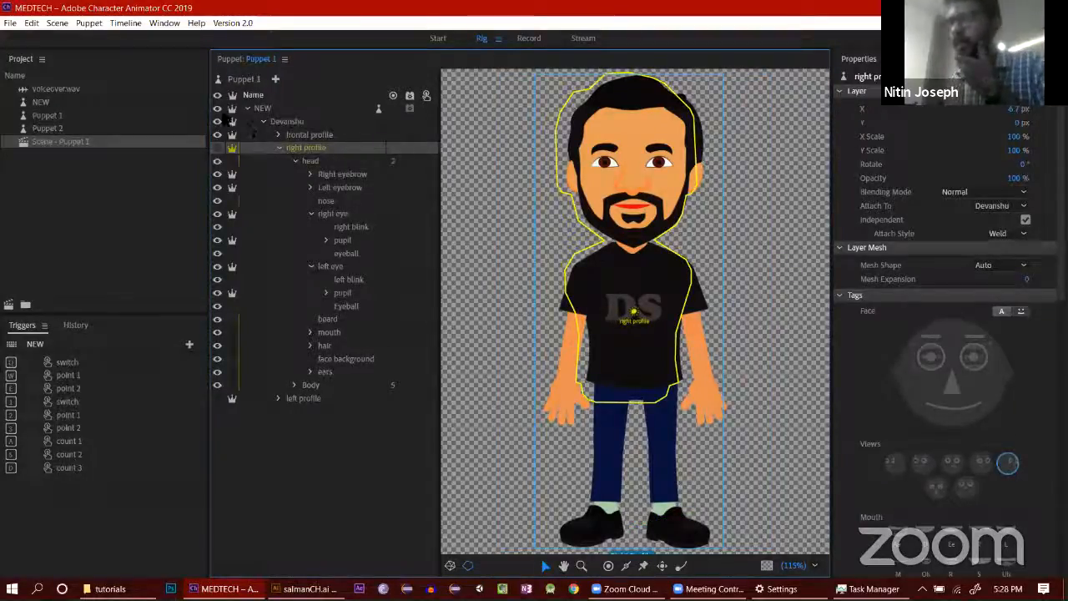
click(218, 147)
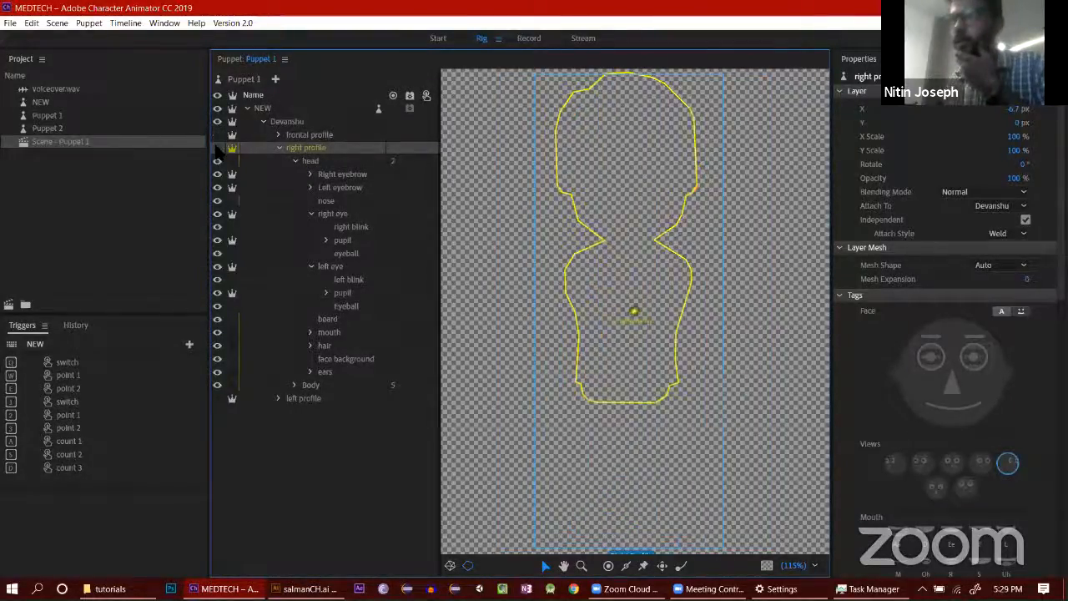
click(218, 147)
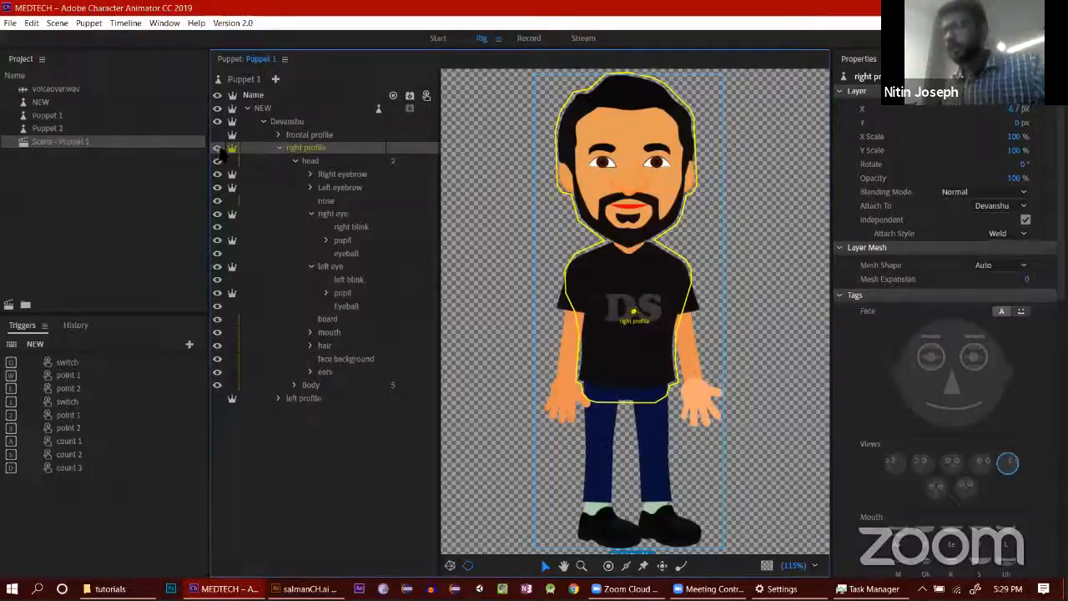
Step: Examine the handles and attachment settings of the right profile's head, R arm, torso and right leg
click(327, 164)
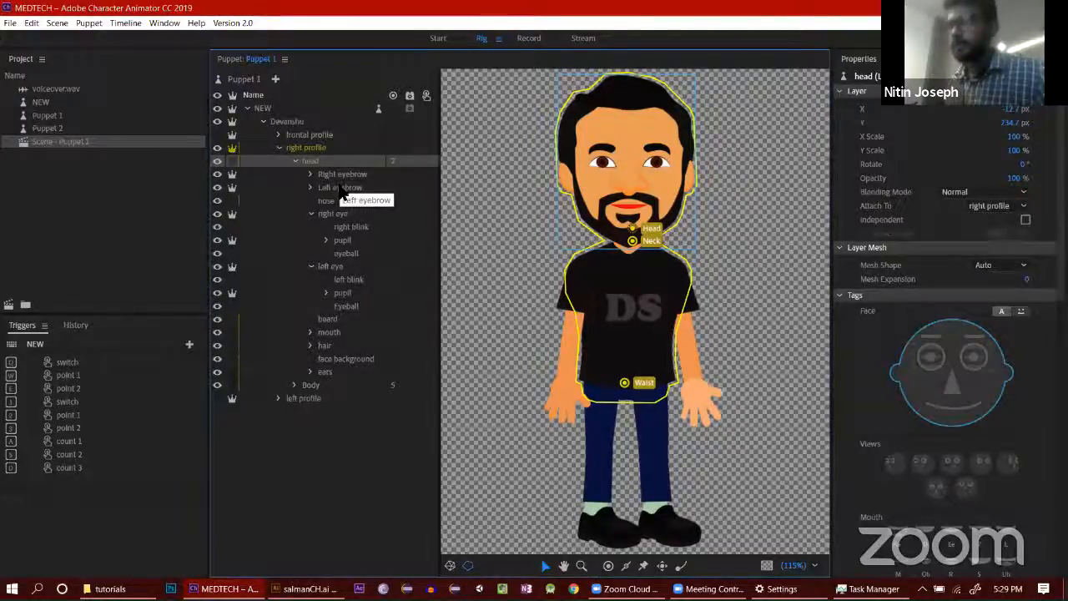
click(295, 161)
click(294, 174)
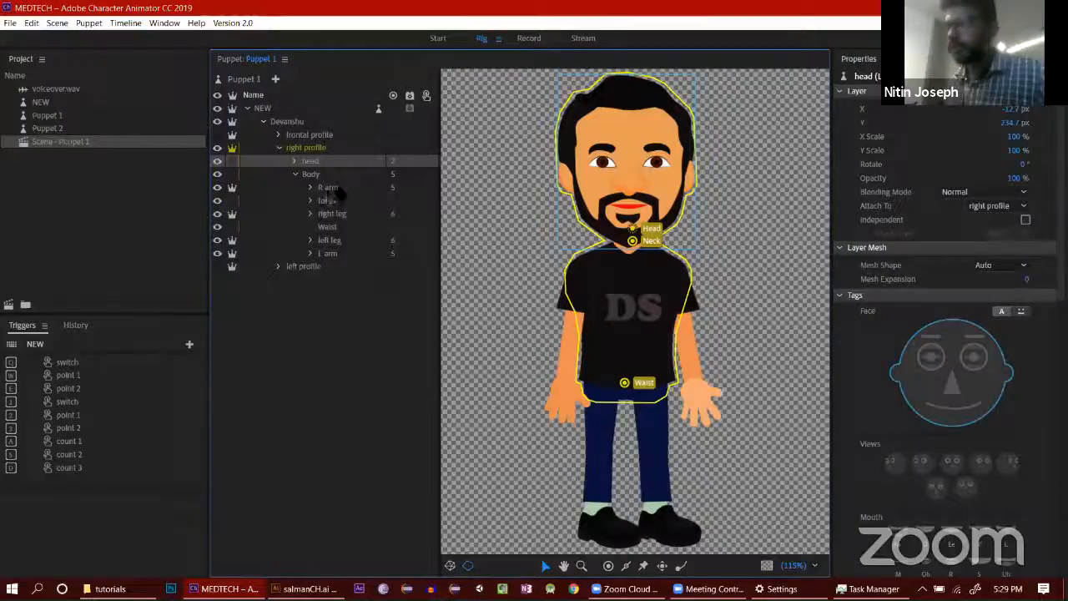
click(339, 188)
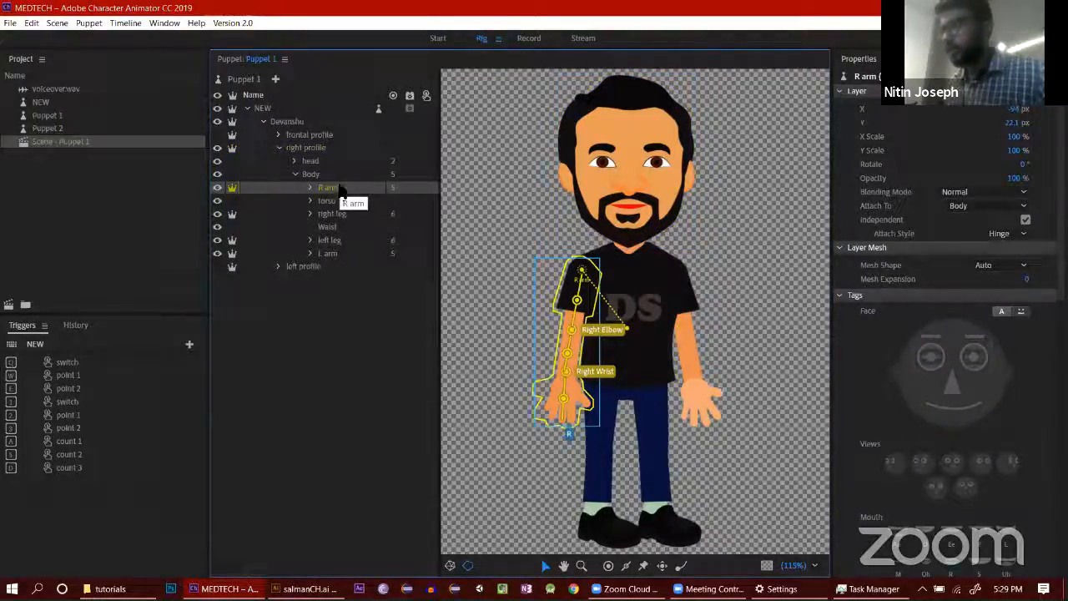
click(349, 205)
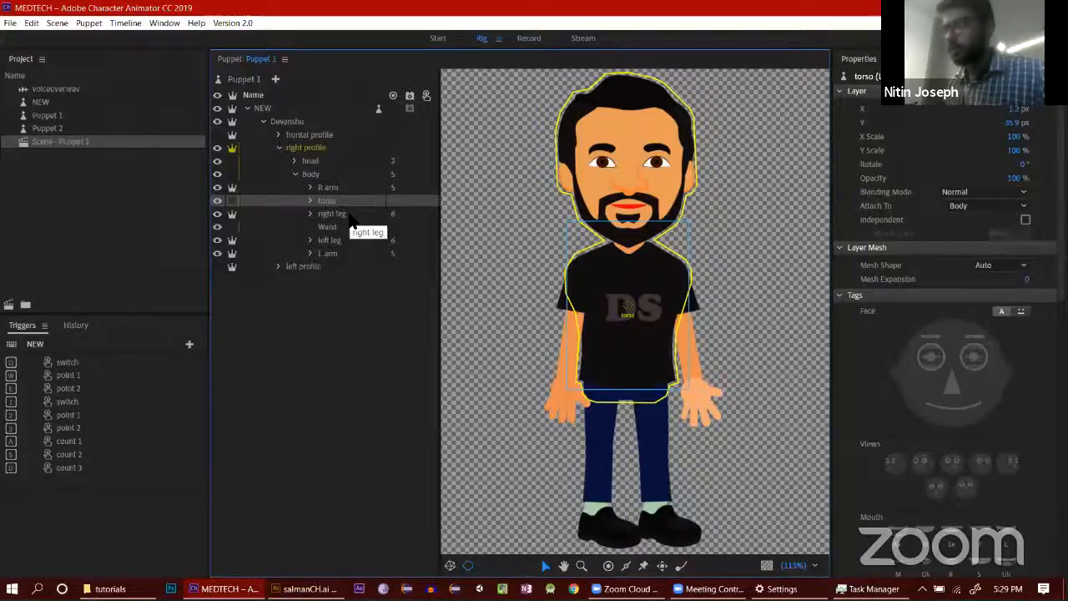
click(351, 218)
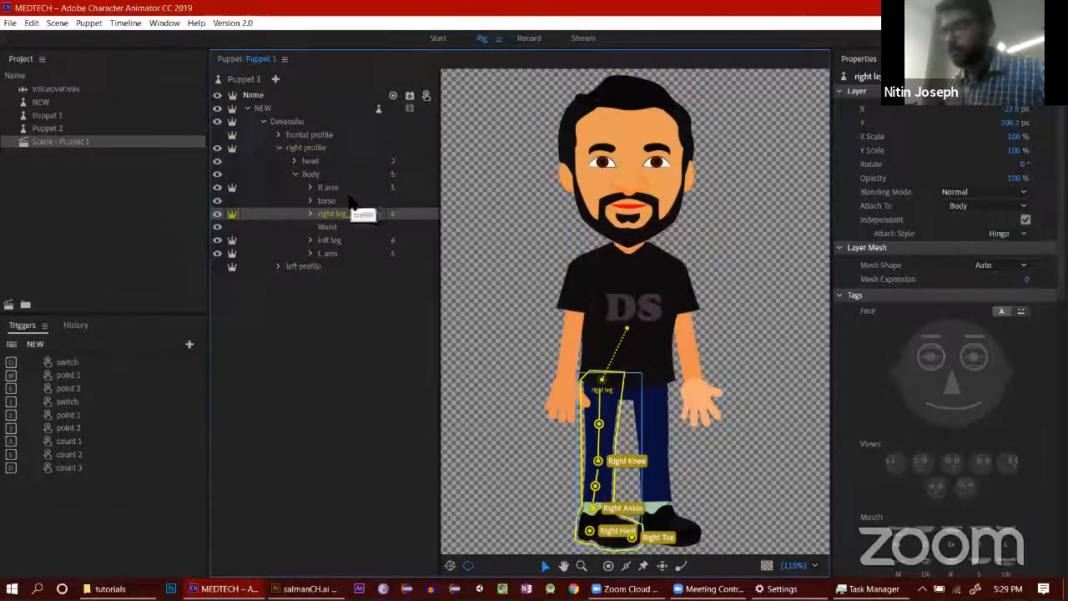
Step: Compare the torso's rigging with the right leg, Waist and left leg, and review the torso's body tags
click(350, 200)
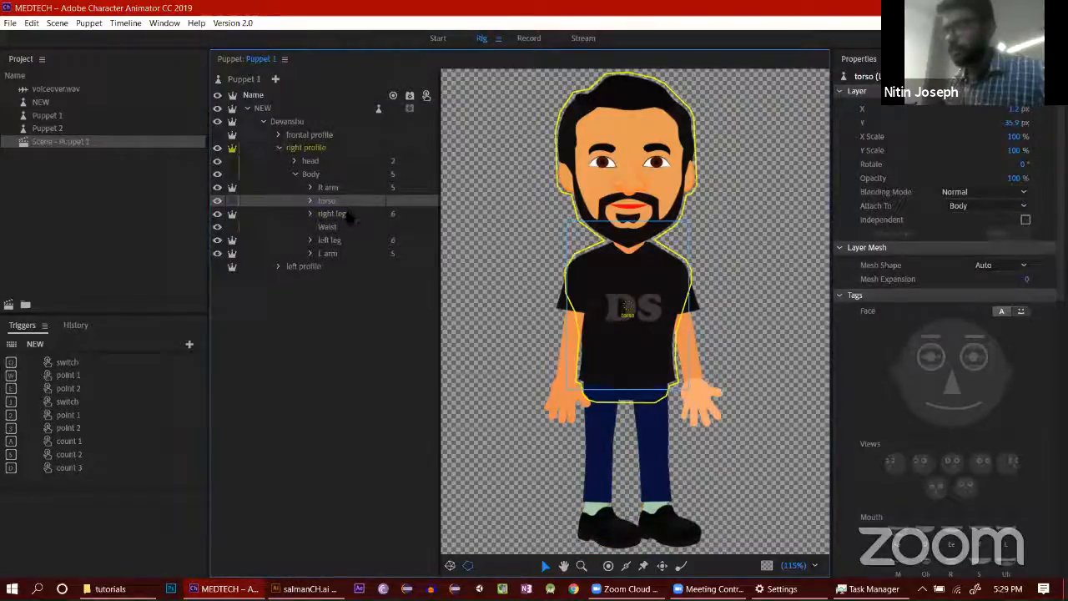
click(349, 214)
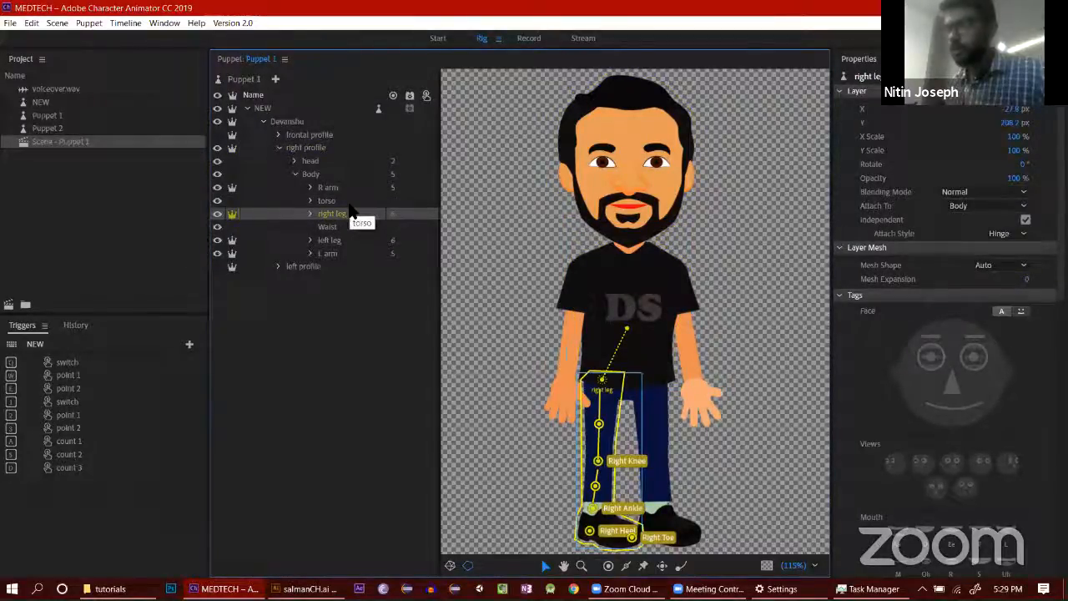
click(350, 202)
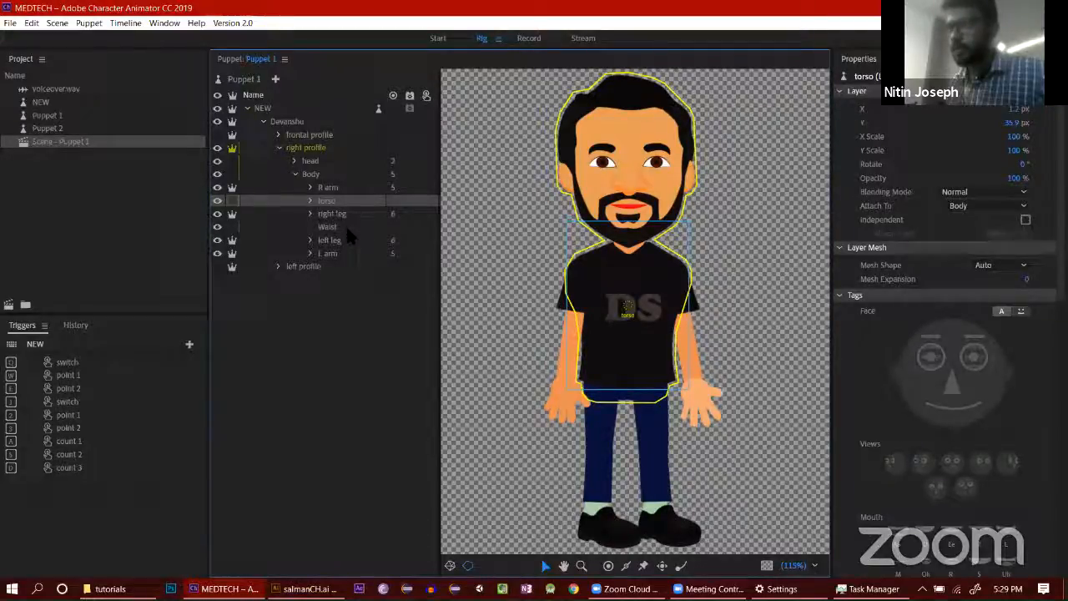
click(348, 228)
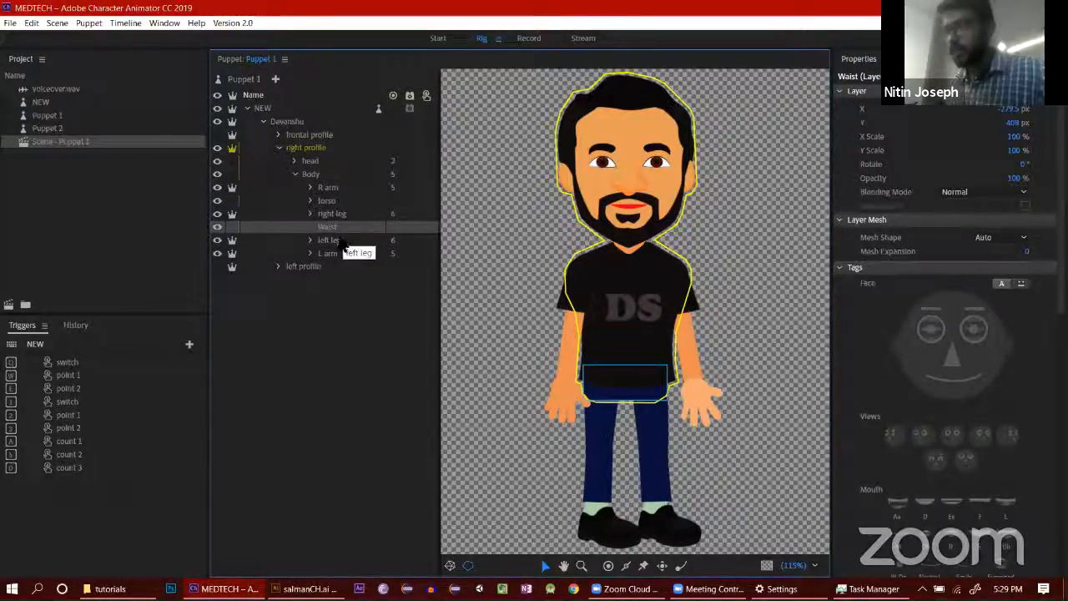
click(342, 240)
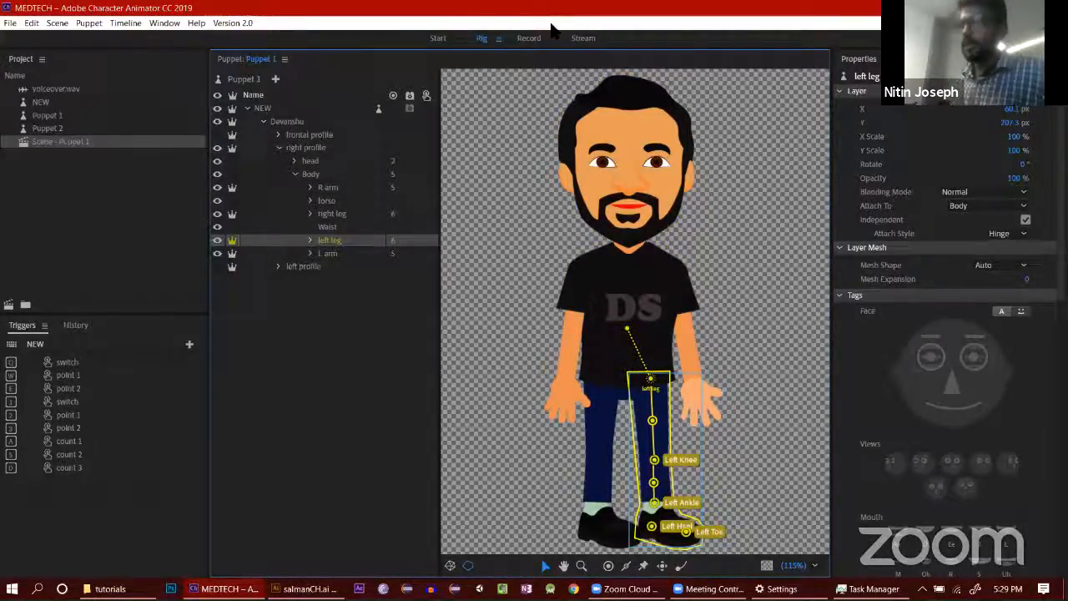
click(335, 201)
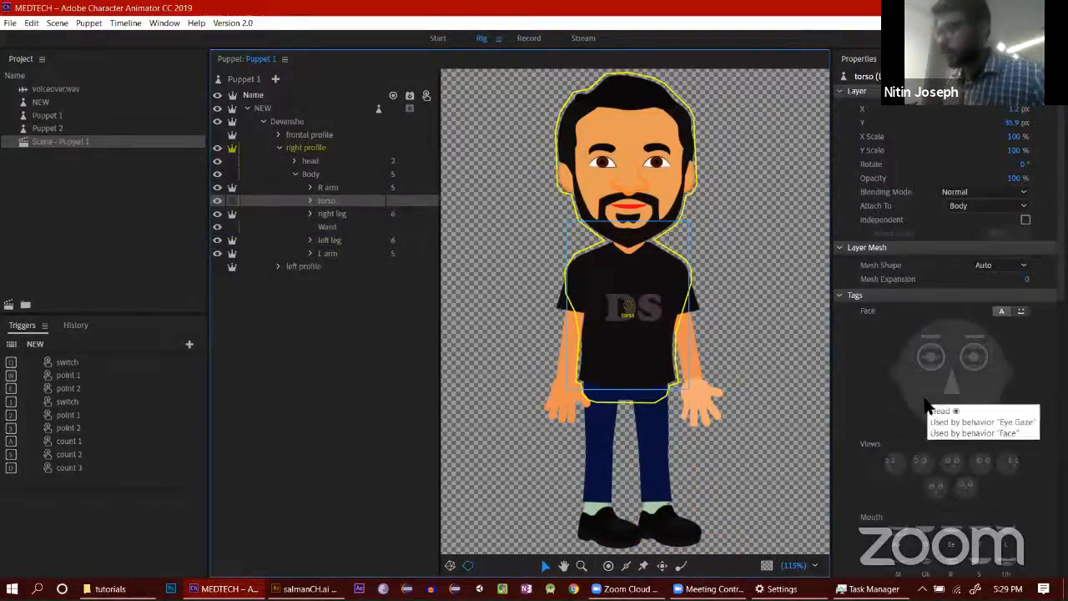
scroll(925, 405, down, 5)
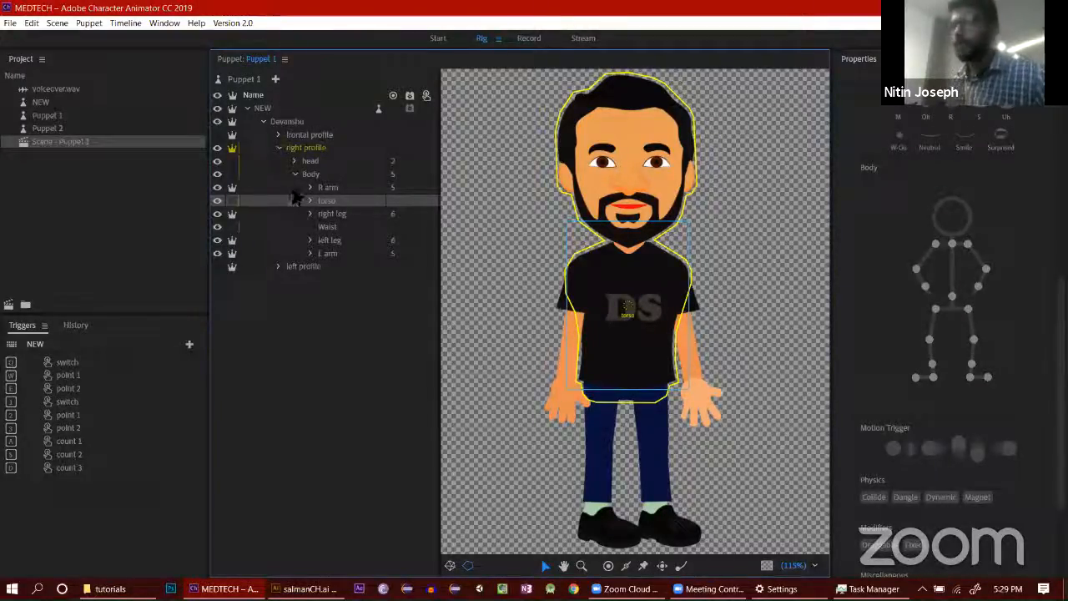
Step: Open the TutCA project from the TutCA folder inside Video contents > tutorials
click(10, 23)
click(42, 51)
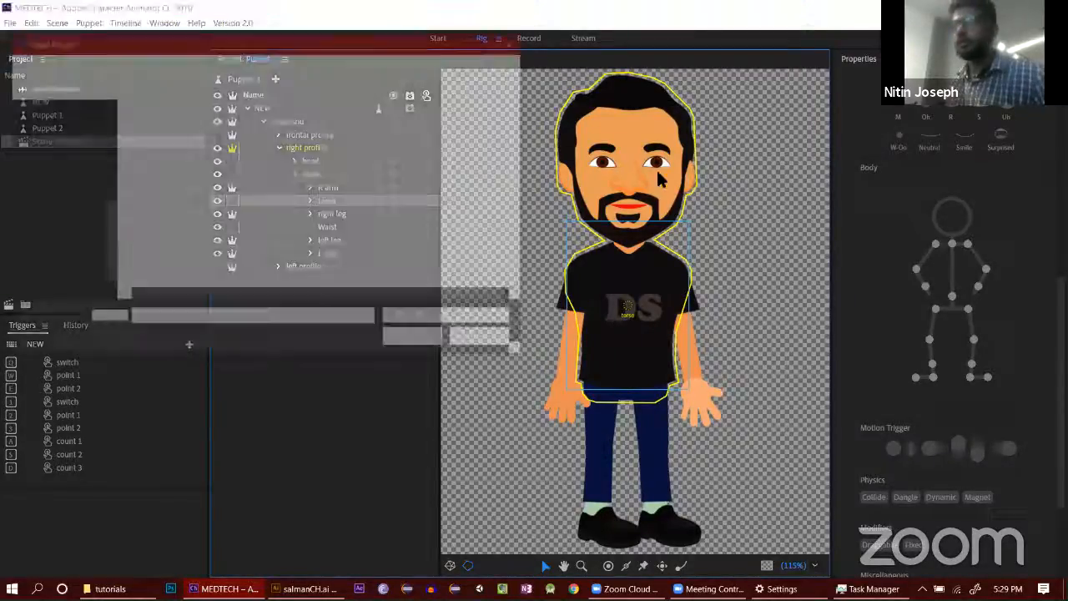
click(184, 62)
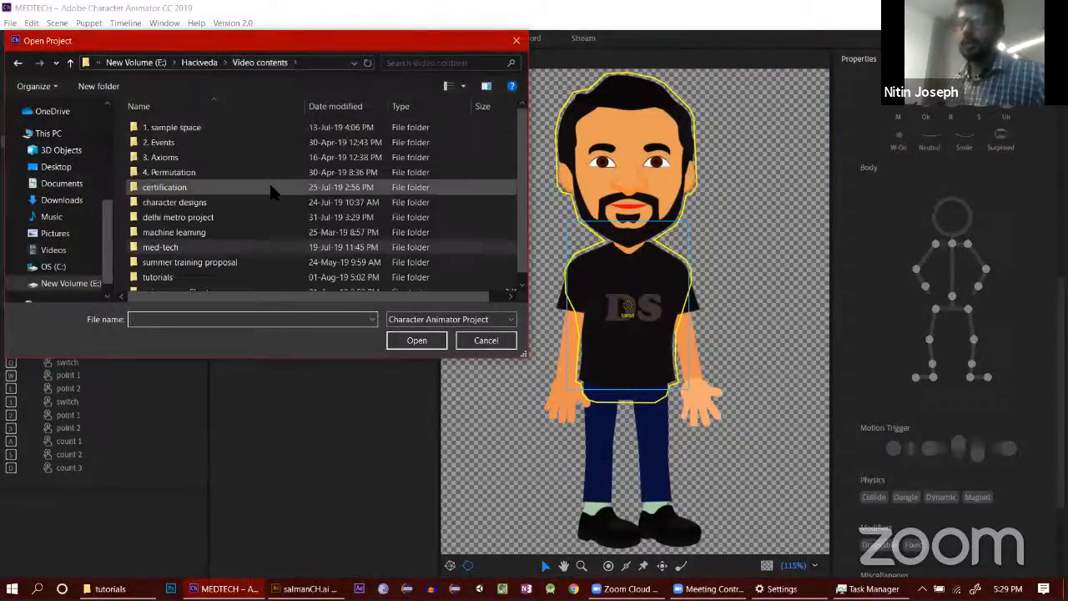
double_click(254, 268)
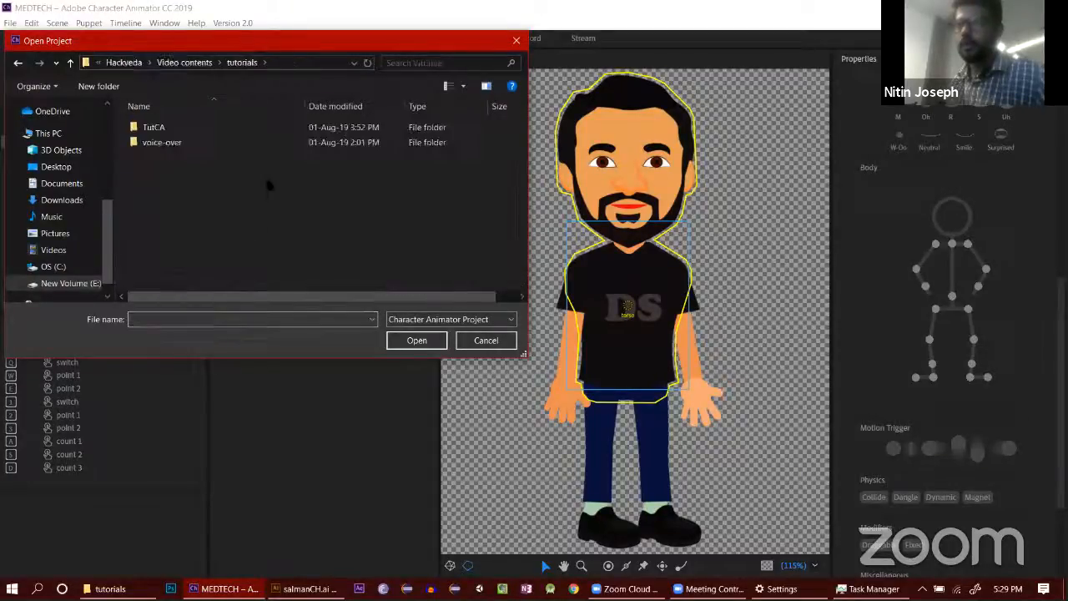
double_click(267, 134)
click(258, 142)
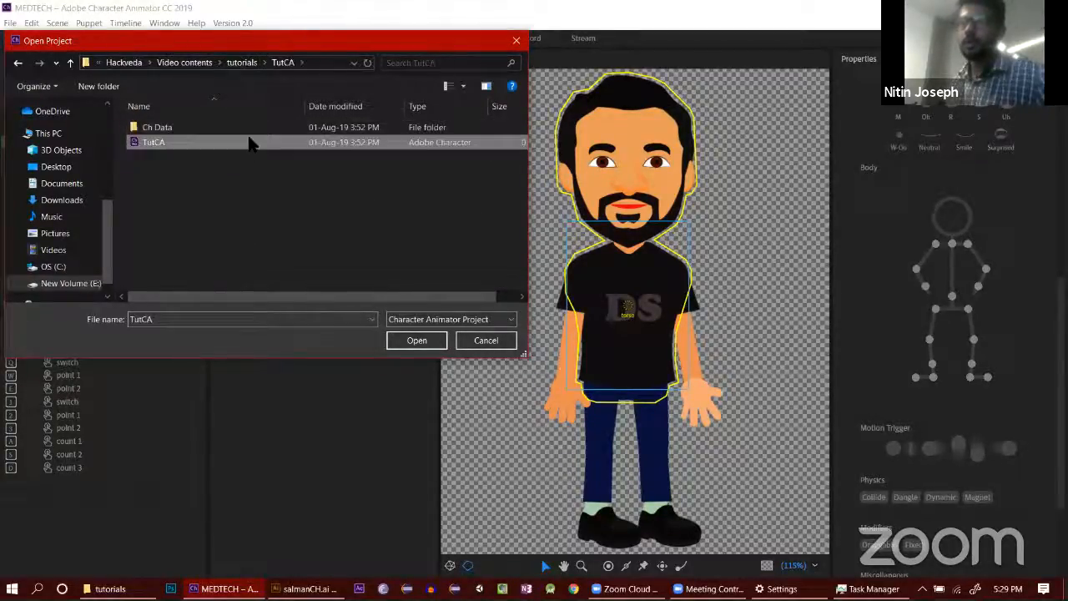
click(427, 337)
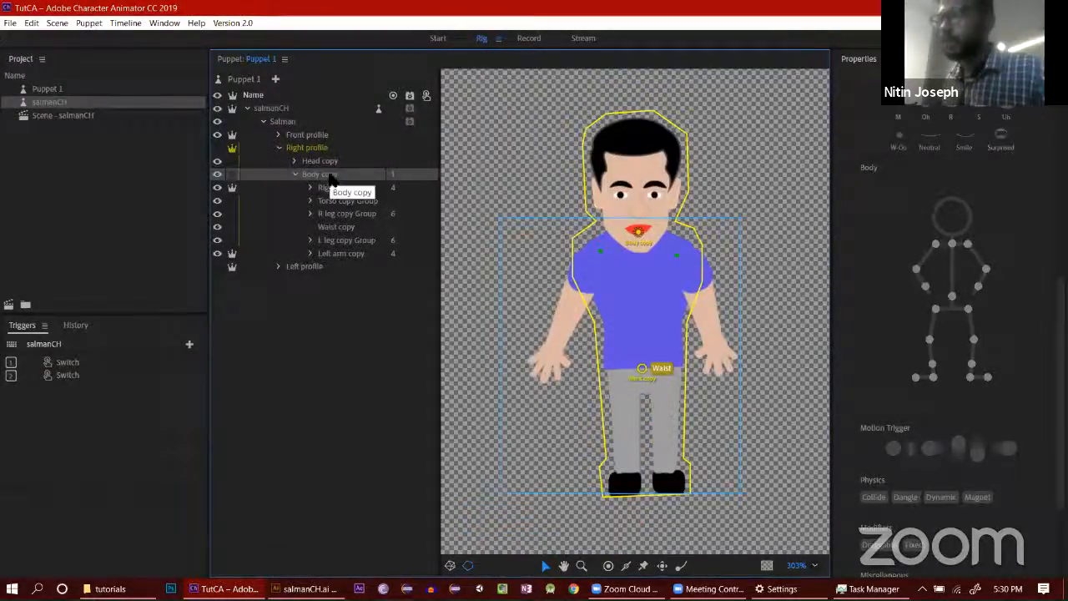
Step: Examine the origin handle of Torso copy Group in the right profile and its available body tags
click(330, 204)
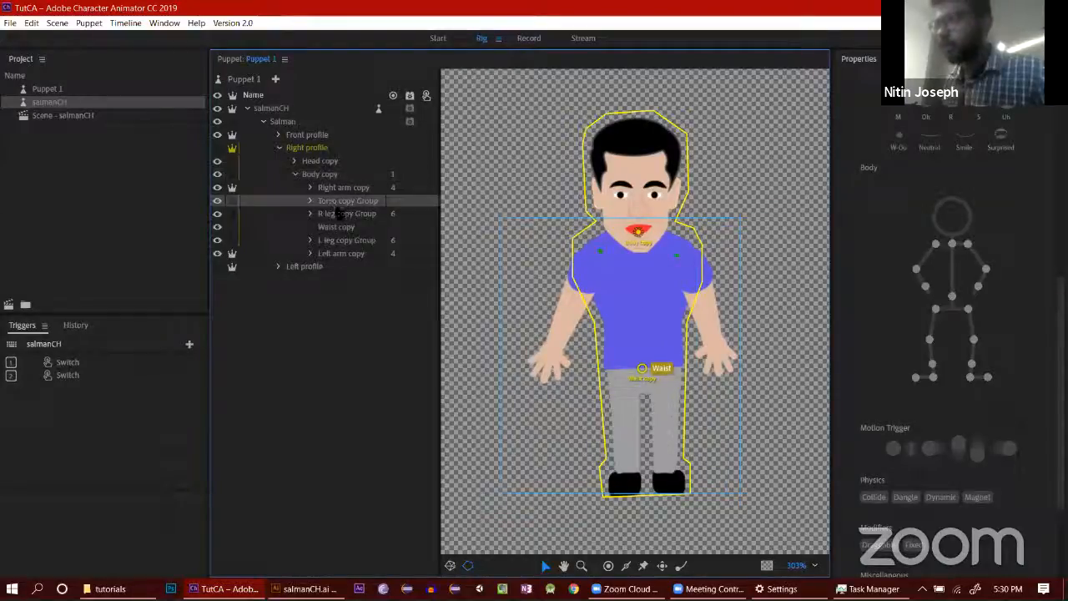
click(641, 309)
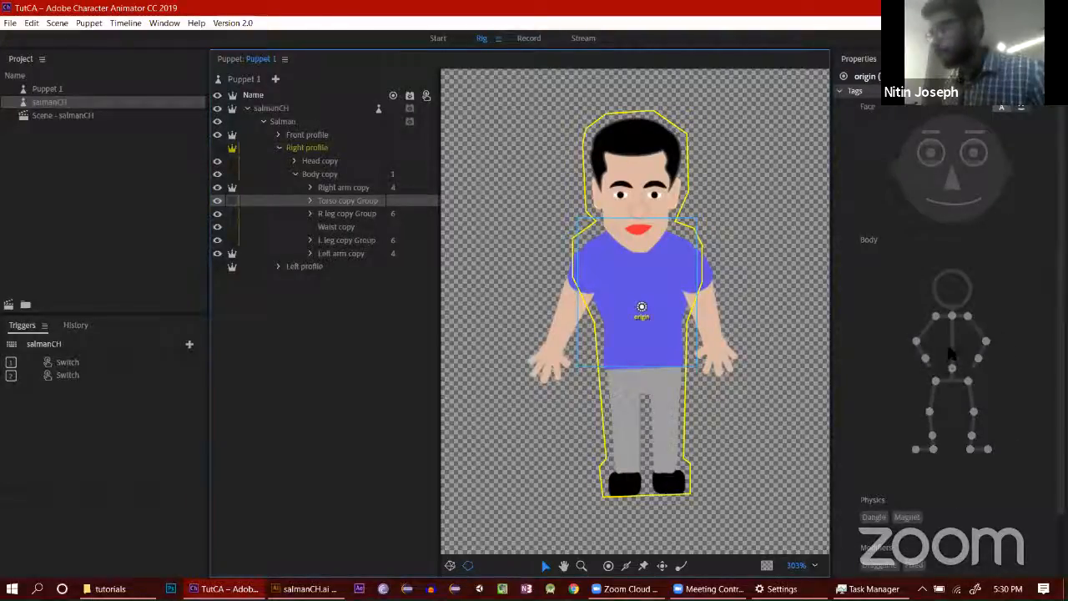
click(951, 353)
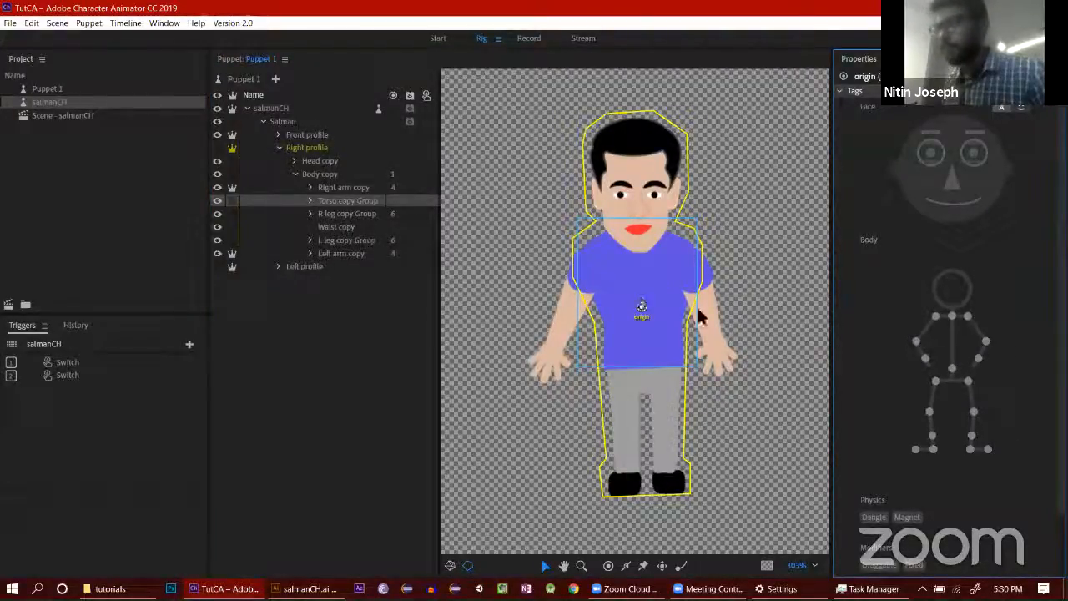
scroll(903, 422, down, 2)
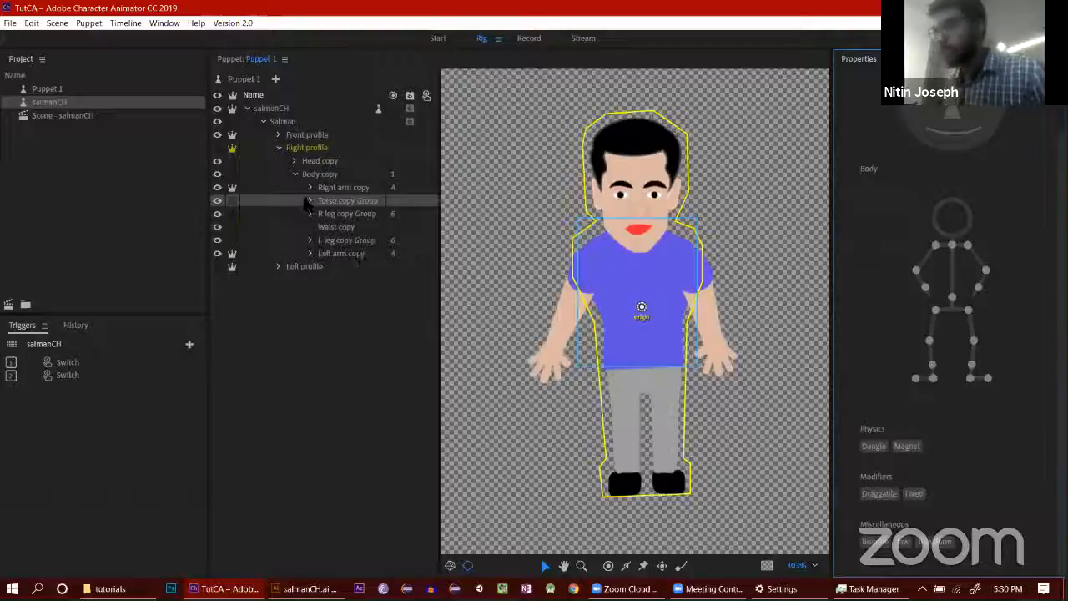
Step: Compare R leg copy Group with Torso copy Group and move the right leg's origin slightly down at the hip
click(345, 216)
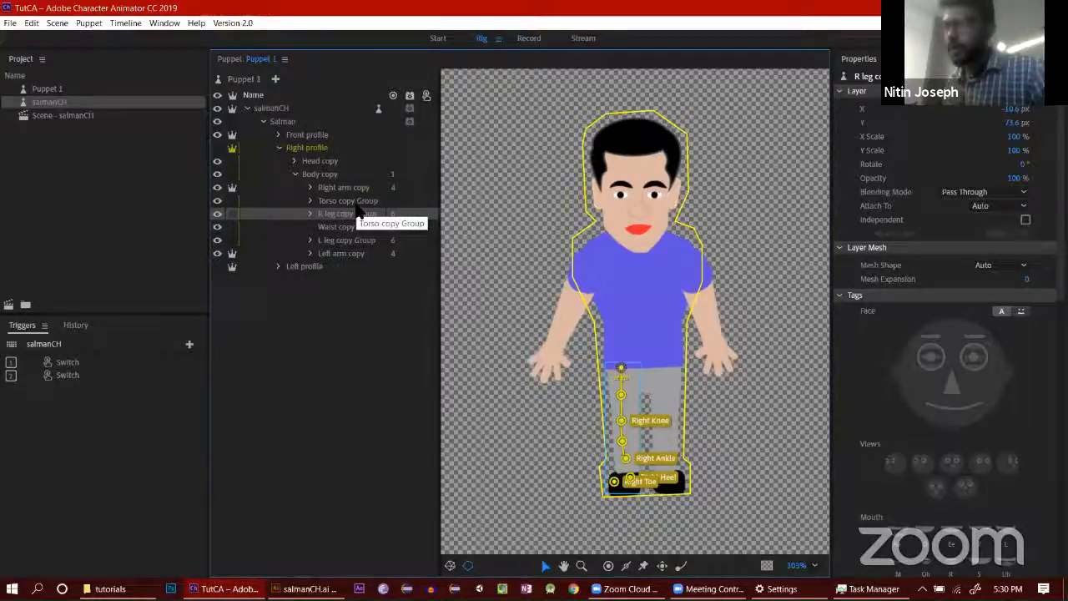
click(356, 205)
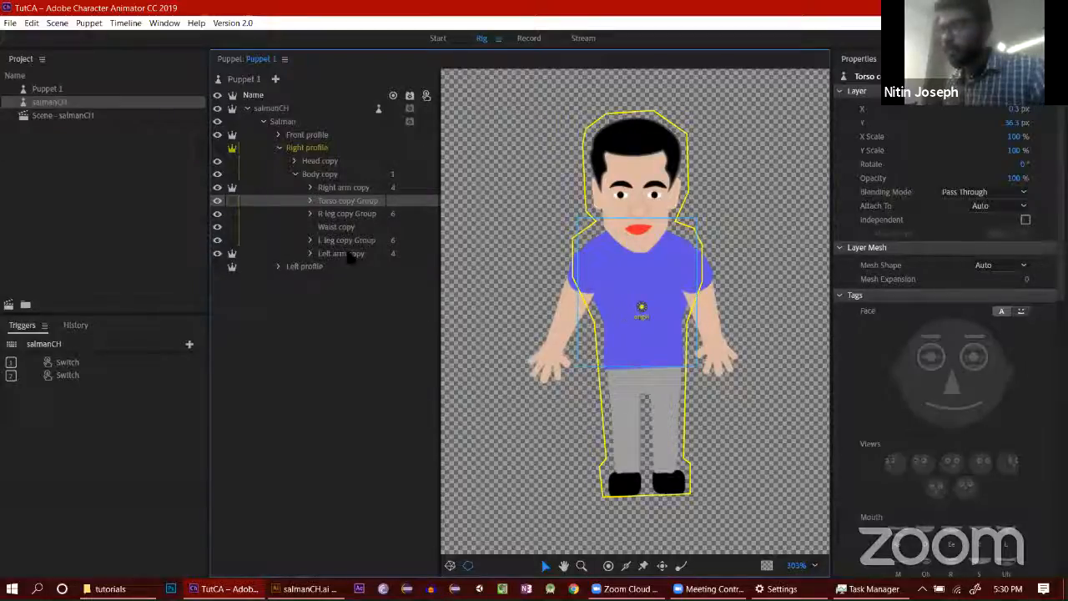
click(353, 214)
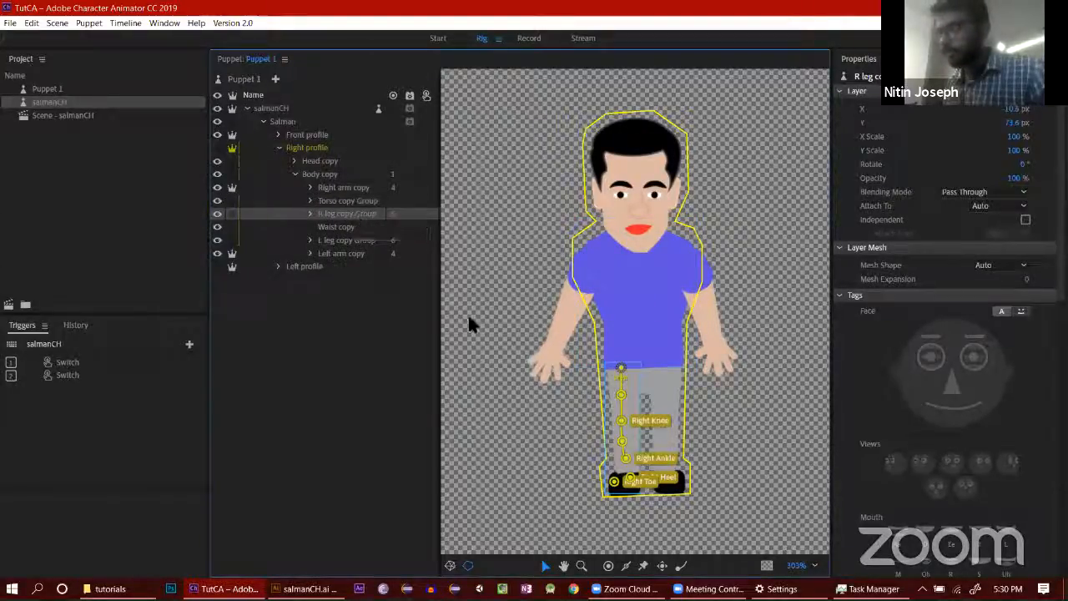
mouse_move(619, 366)
mouse_down()
mouse_move(654, 351)
mouse_move(619, 373)
mouse_up()
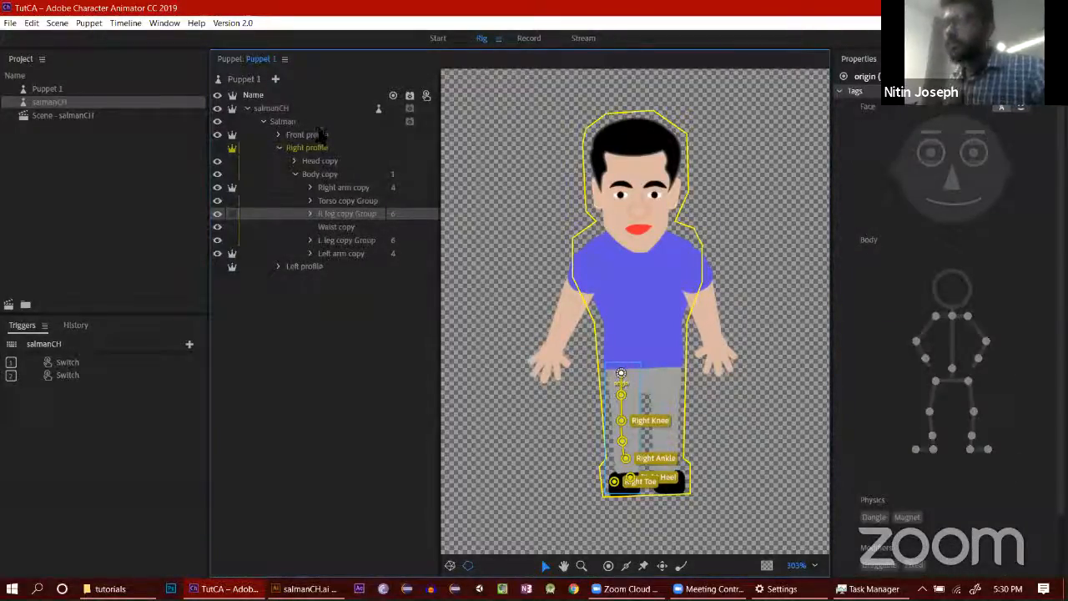
Step: Tag the origin handle of Body copy in the right profile as Neck
click(339, 174)
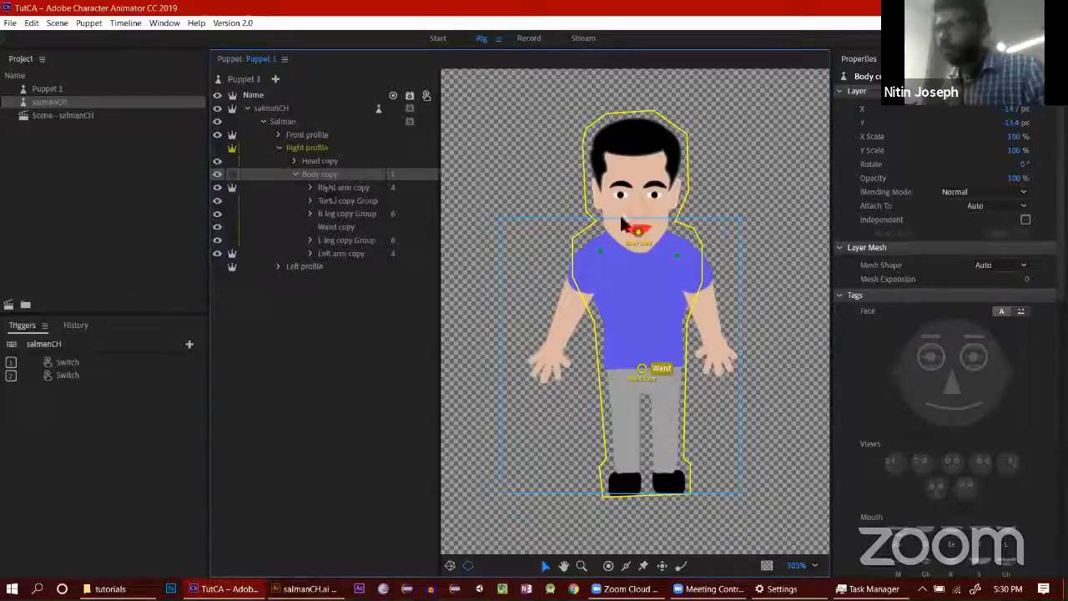
scroll(981, 334, down, 5)
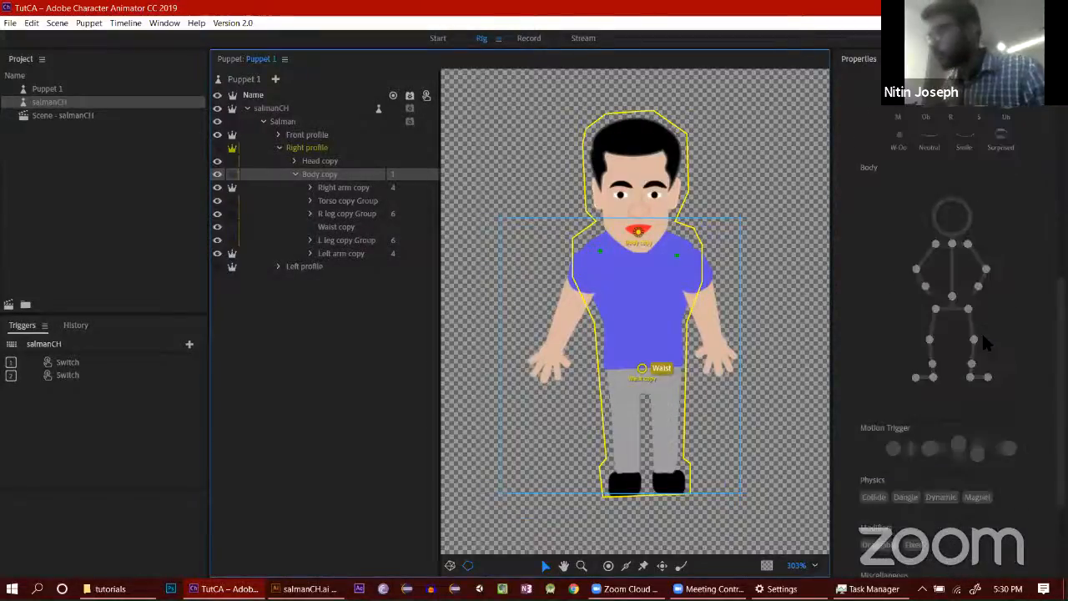
click(952, 244)
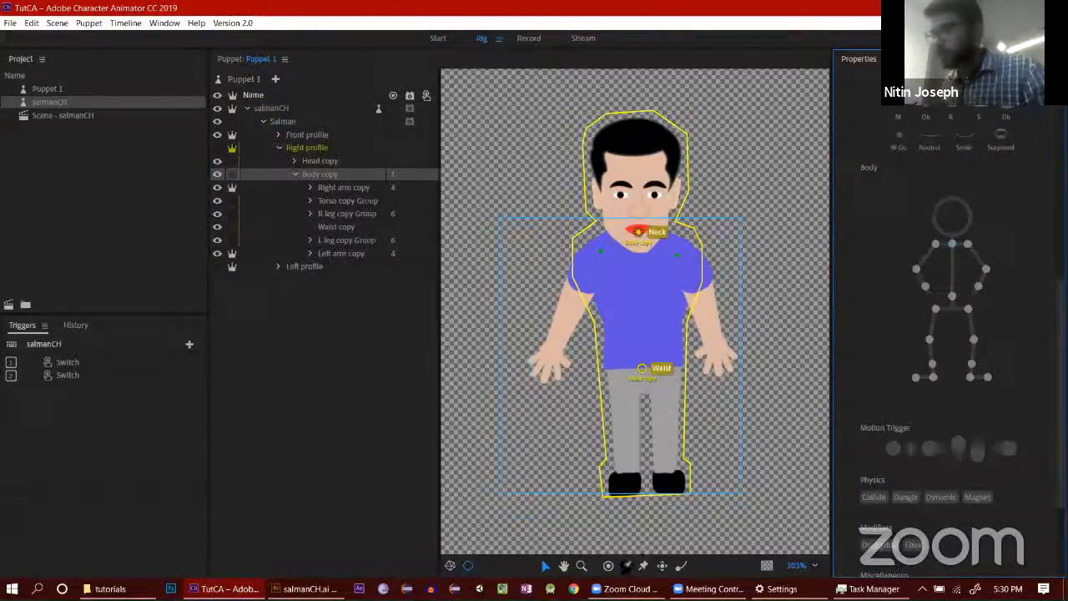
click(608, 566)
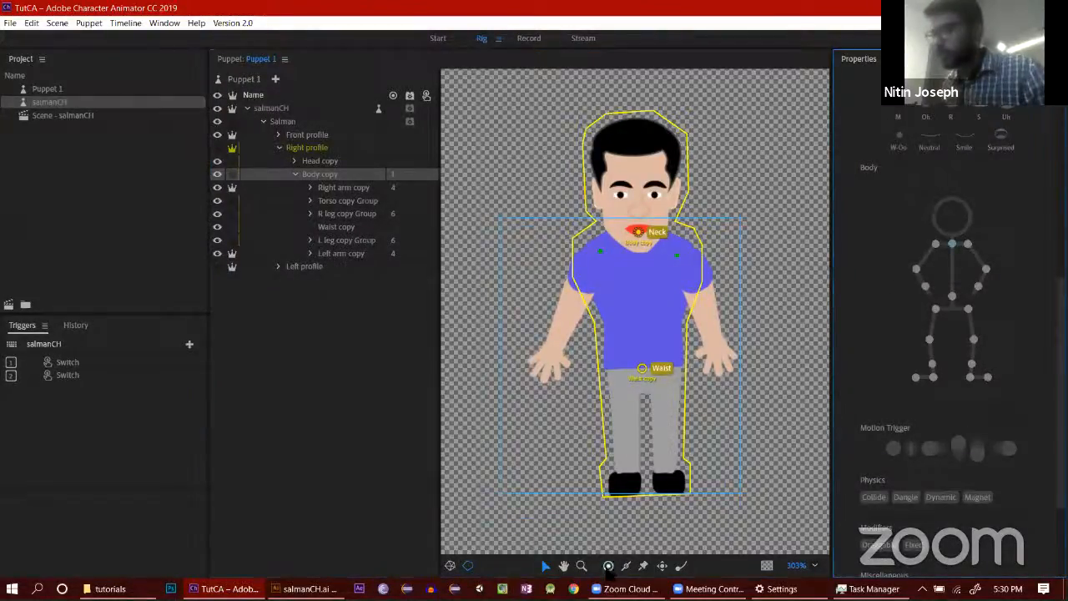
click(640, 243)
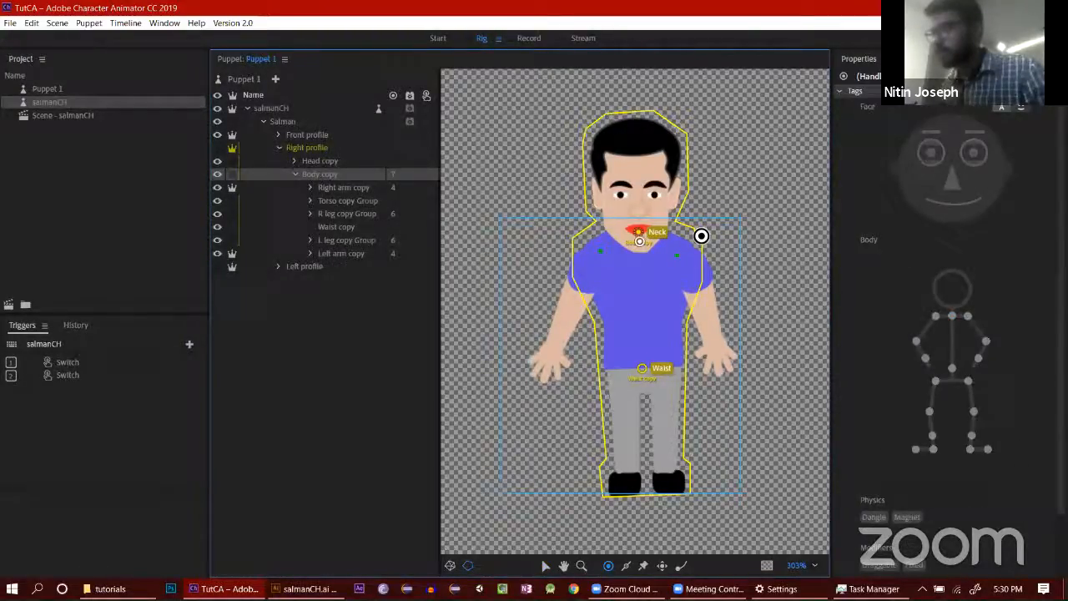
key(ctrl+z)
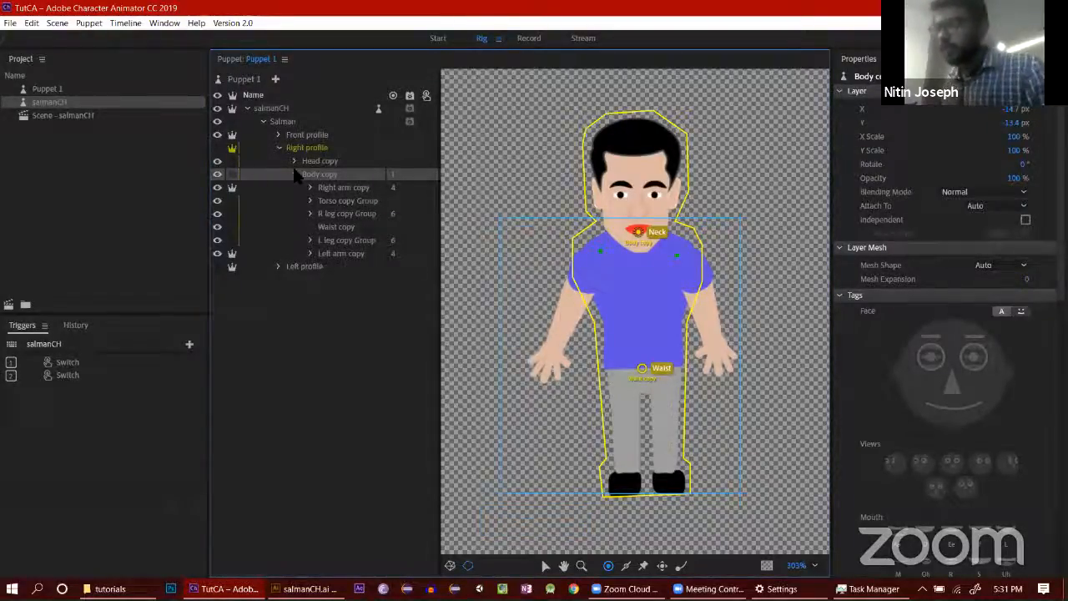
Step: Move the Right Shoulder origin handle of Right arm copy slightly inward and down onto the torso
click(323, 177)
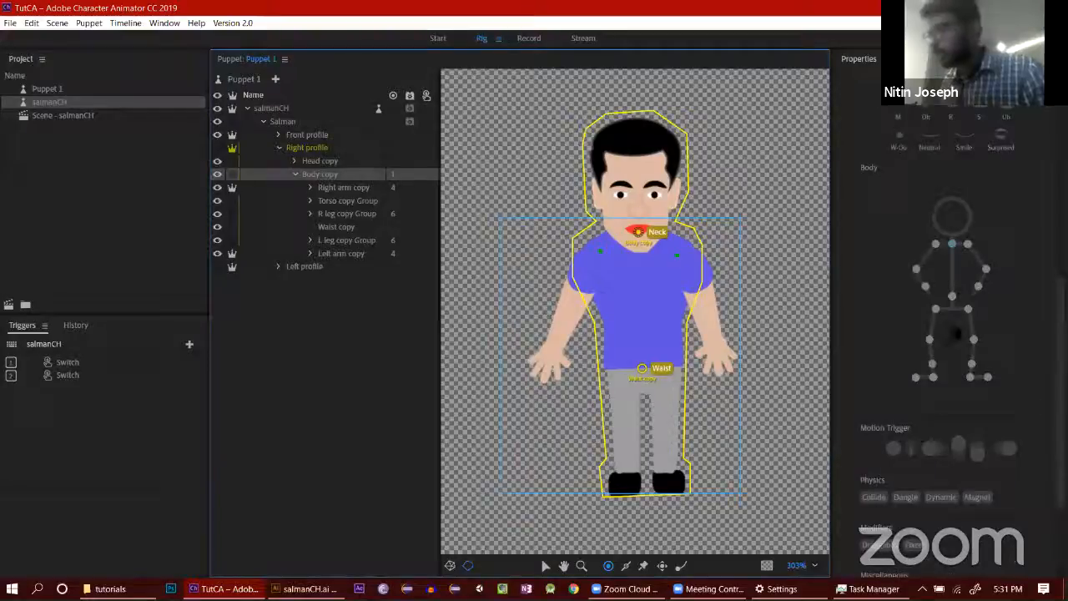
click(328, 188)
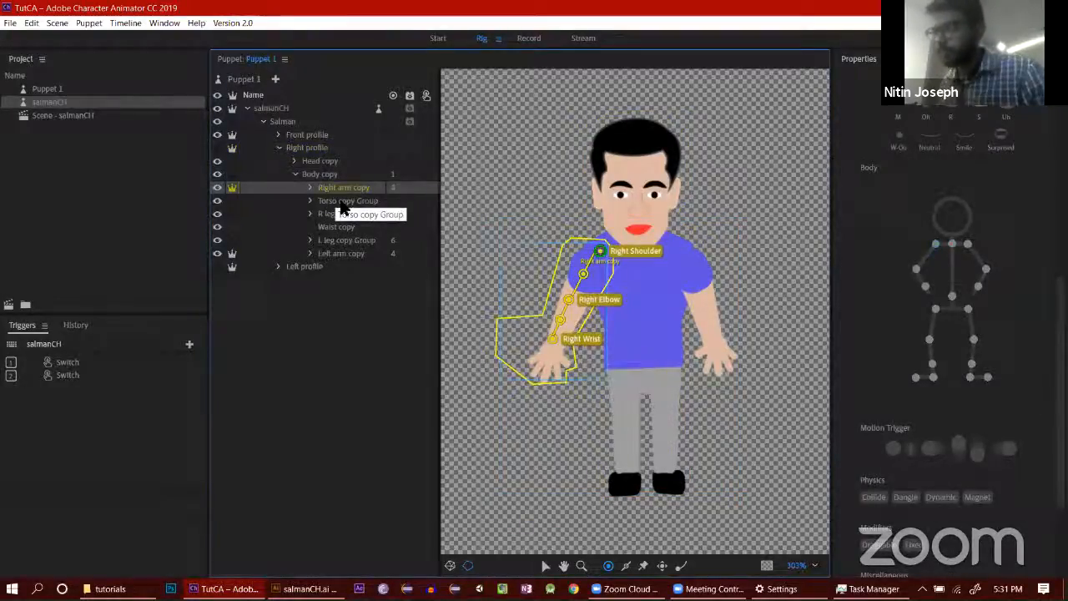
click(342, 203)
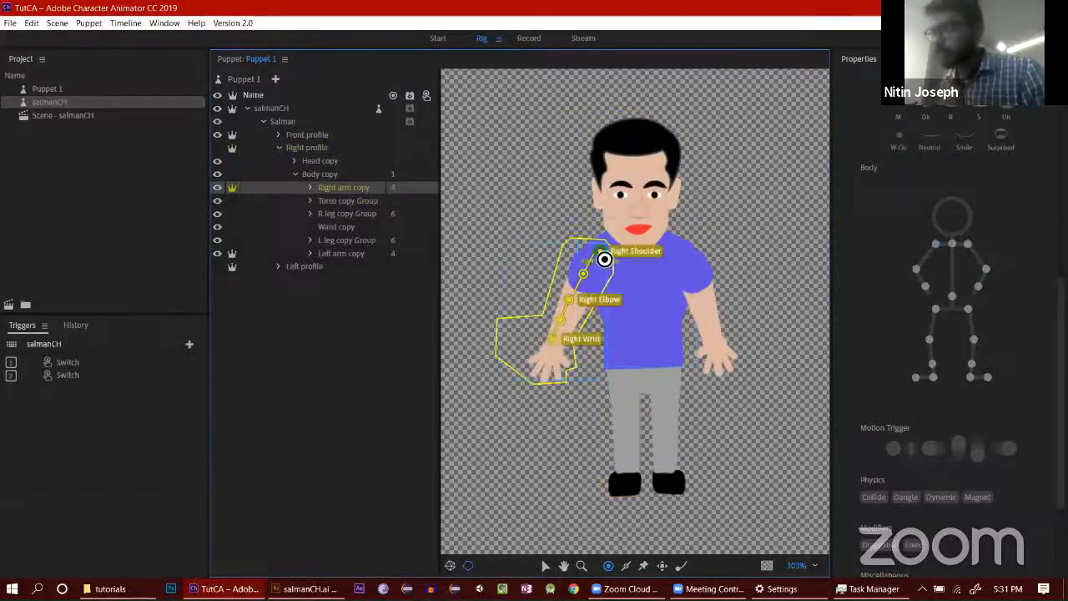
drag(601, 252, 615, 259)
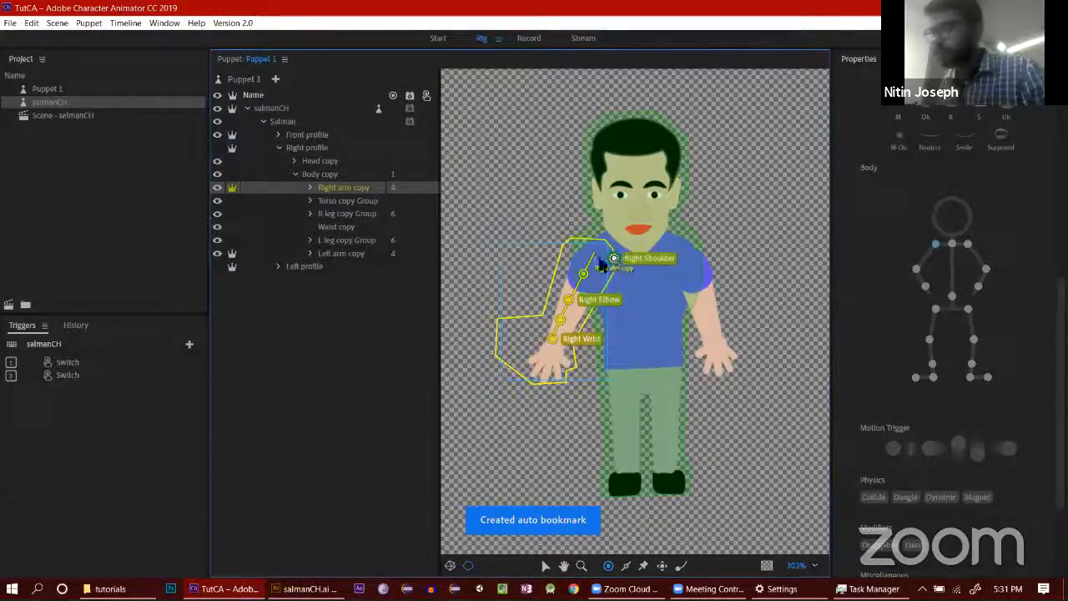
click(324, 187)
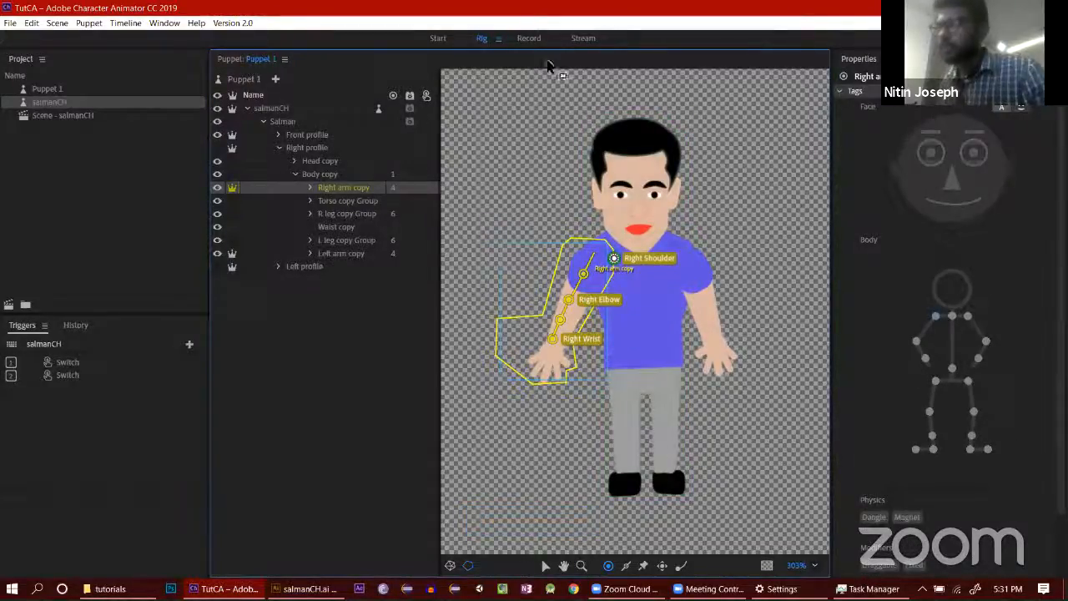
Step: Test the puppet in the scene with the rest pose set, and return to the rig
click(527, 42)
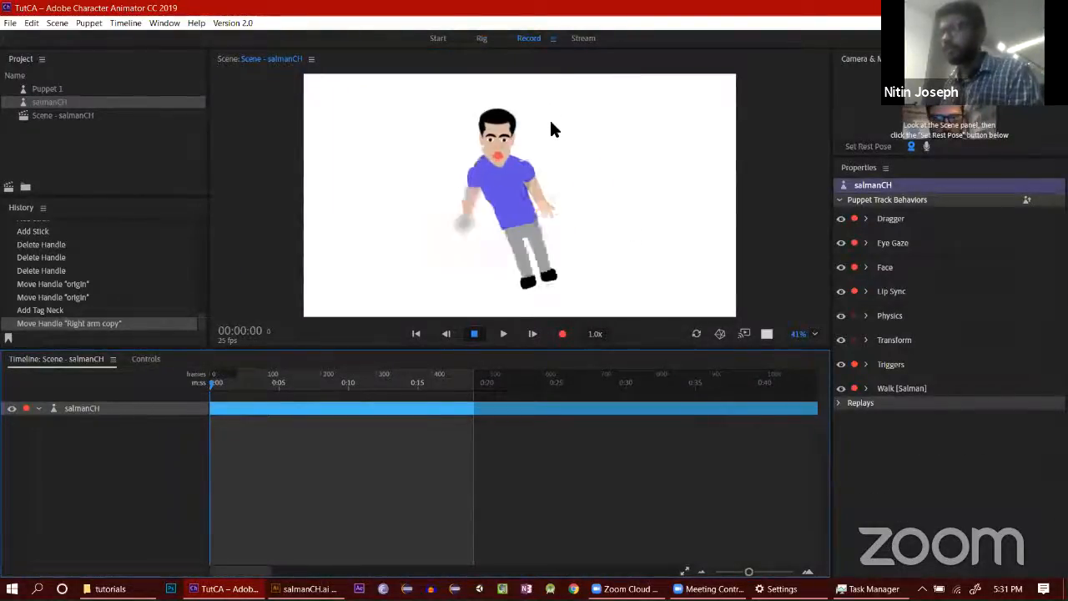
click(866, 147)
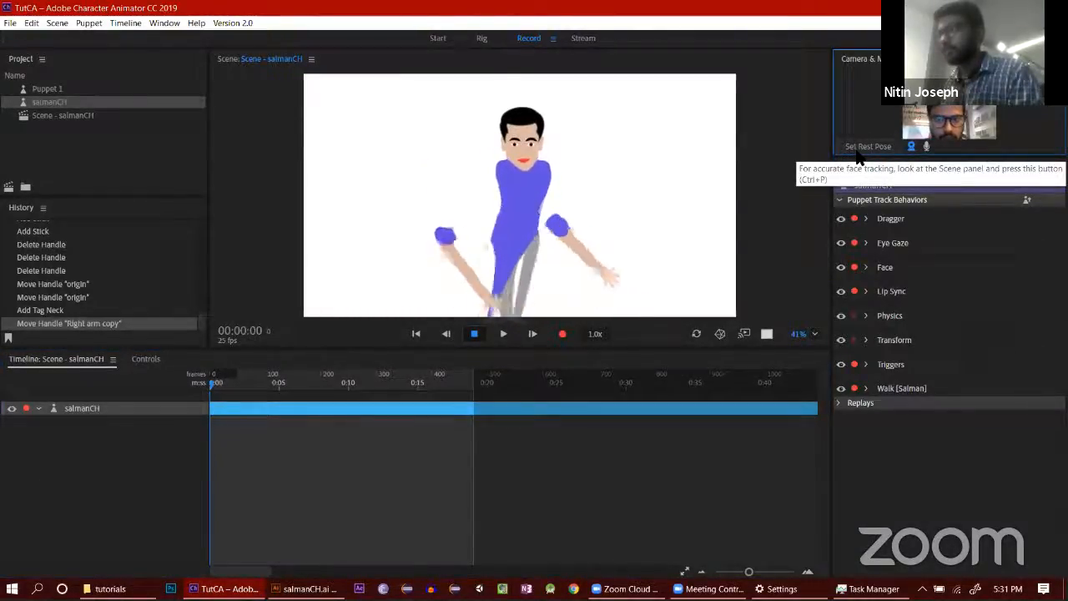
click(482, 39)
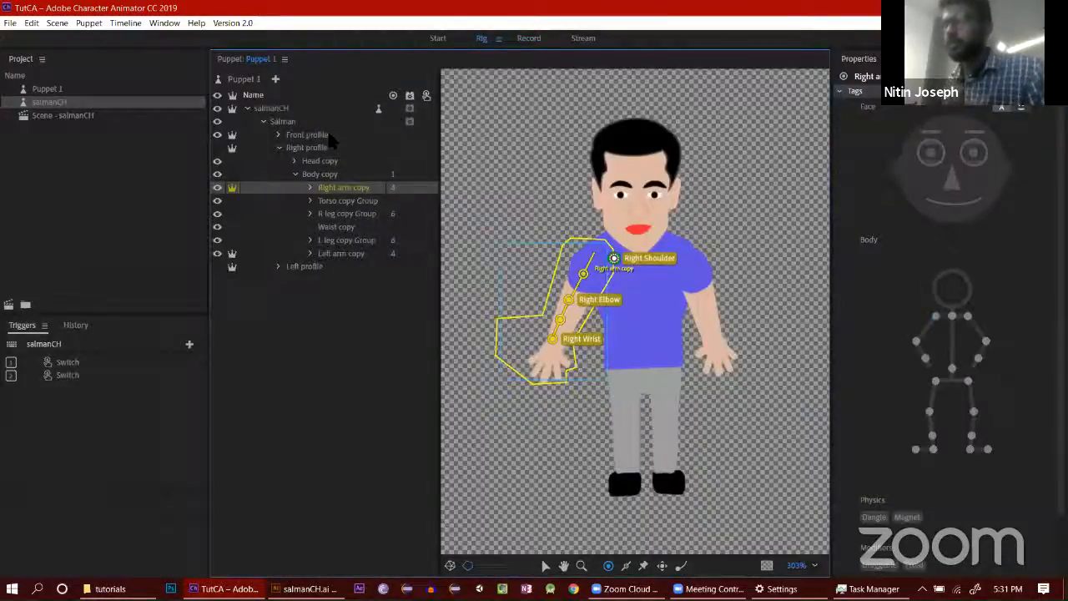
Step: Compare the origins of Front profile, Right profile and their parent layer, and move Front profile's origin onto the parent's at mid-chest
click(320, 123)
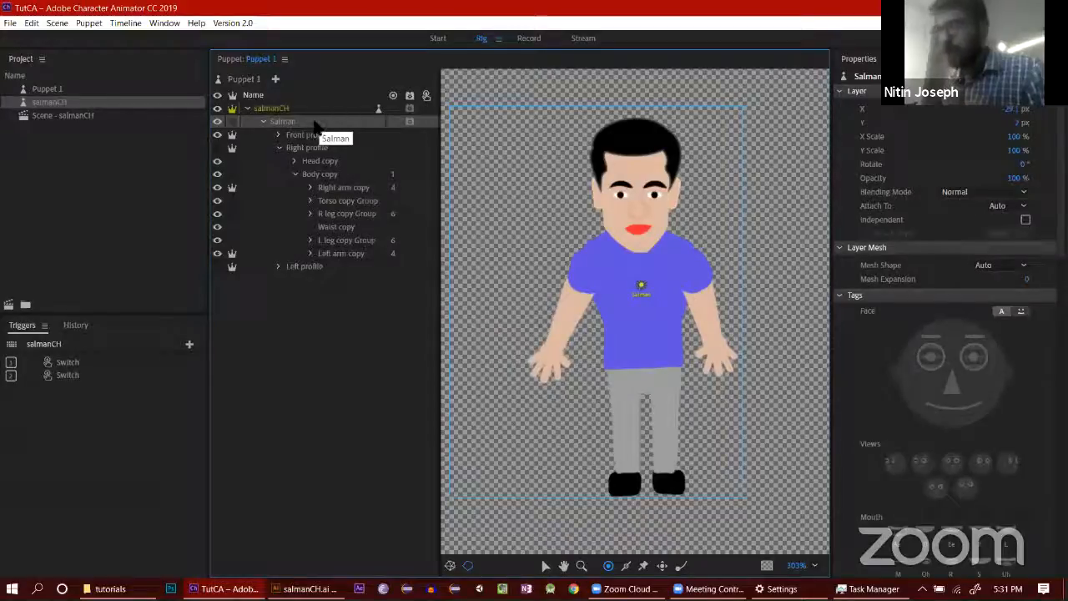
click(311, 136)
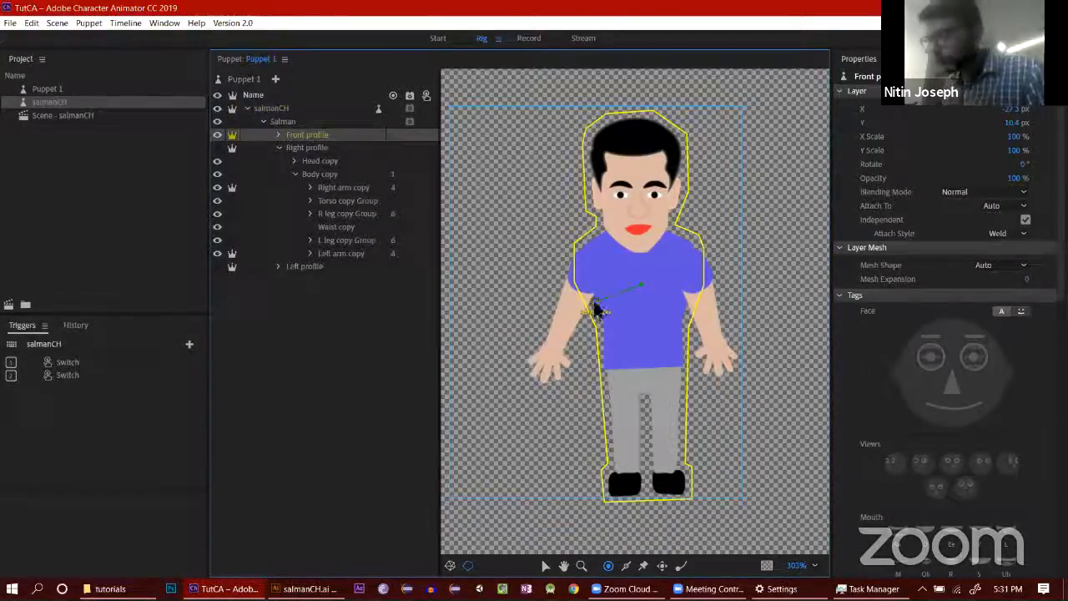
click(310, 148)
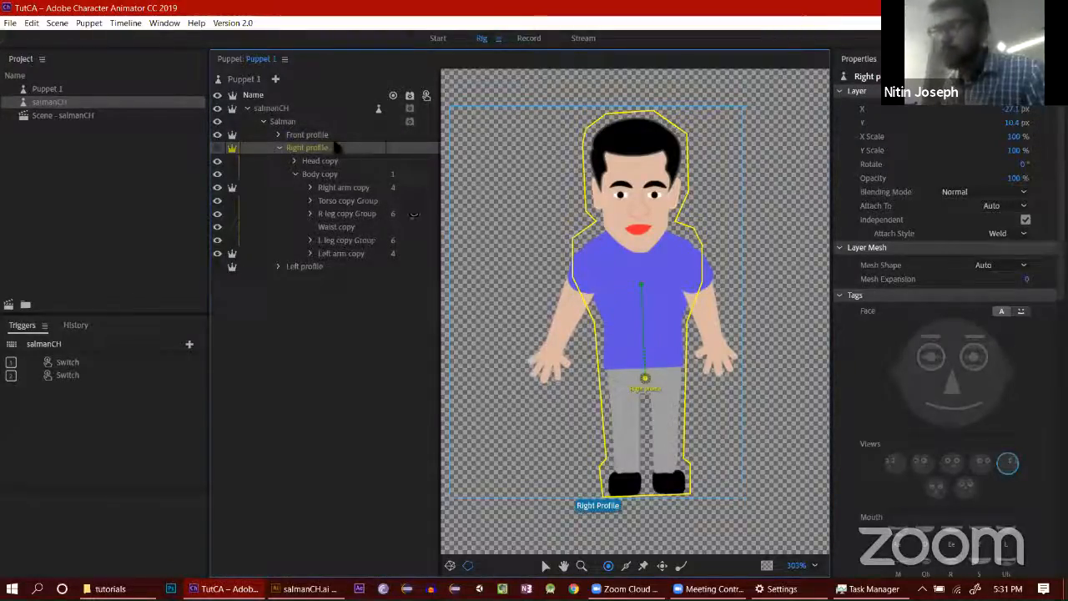
click(338, 135)
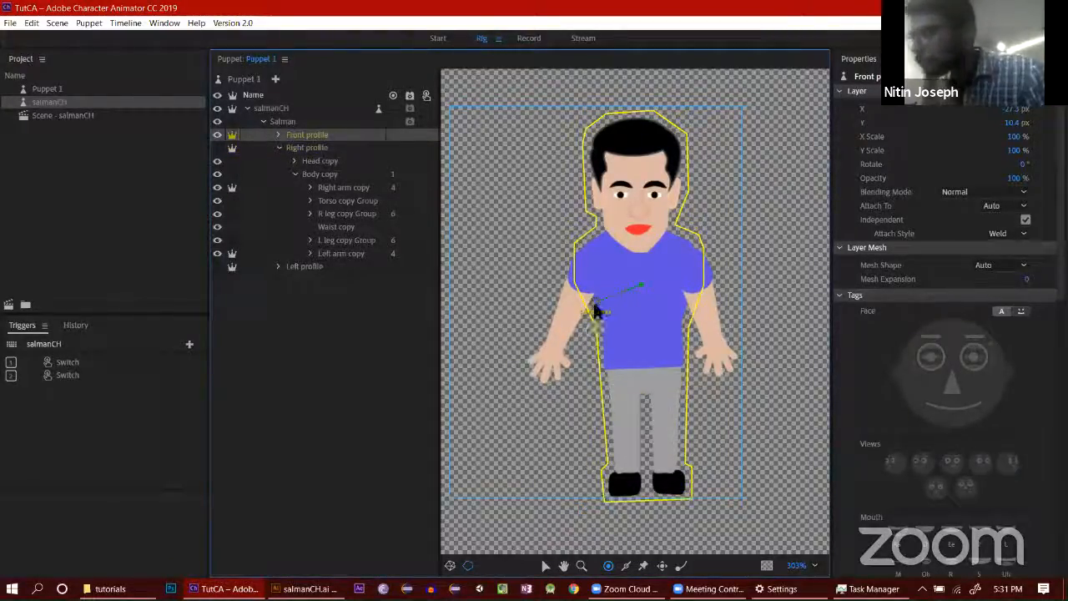
drag(622, 297, 636, 288)
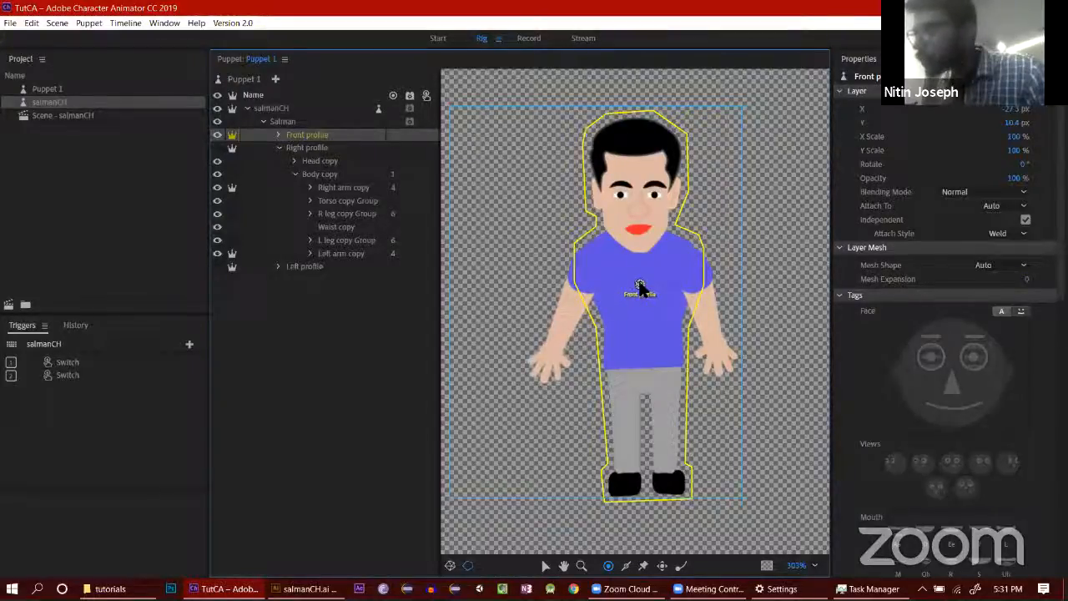
Step: Move Right profile's origin up to the chest beside the parent layer's origin and test the puppet in the scene
click(333, 148)
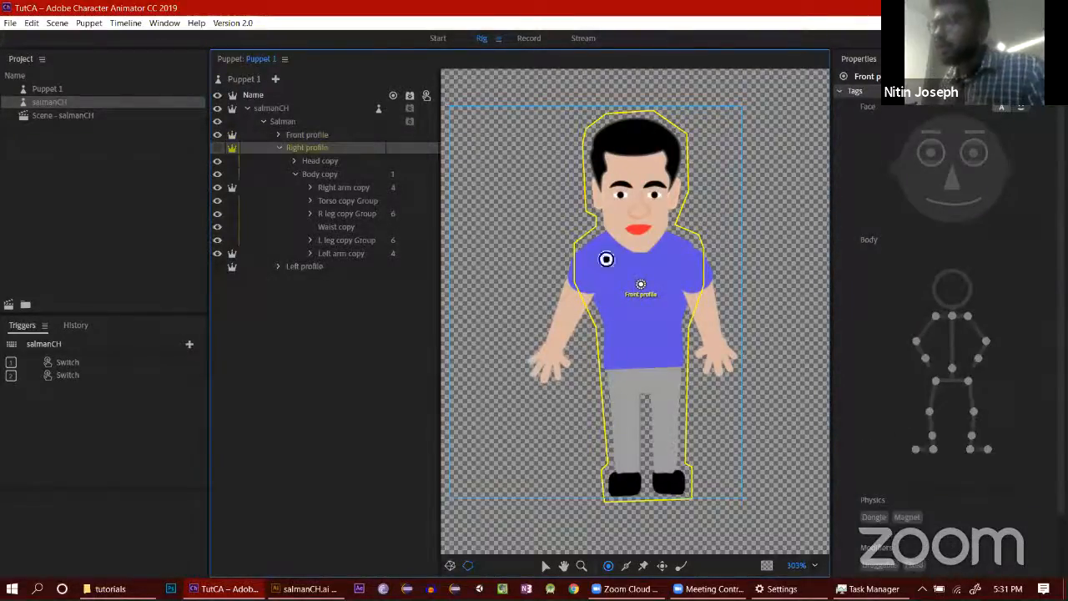
mouse_move(654, 291)
mouse_down()
mouse_move(653, 369)
mouse_move(659, 284)
mouse_up()
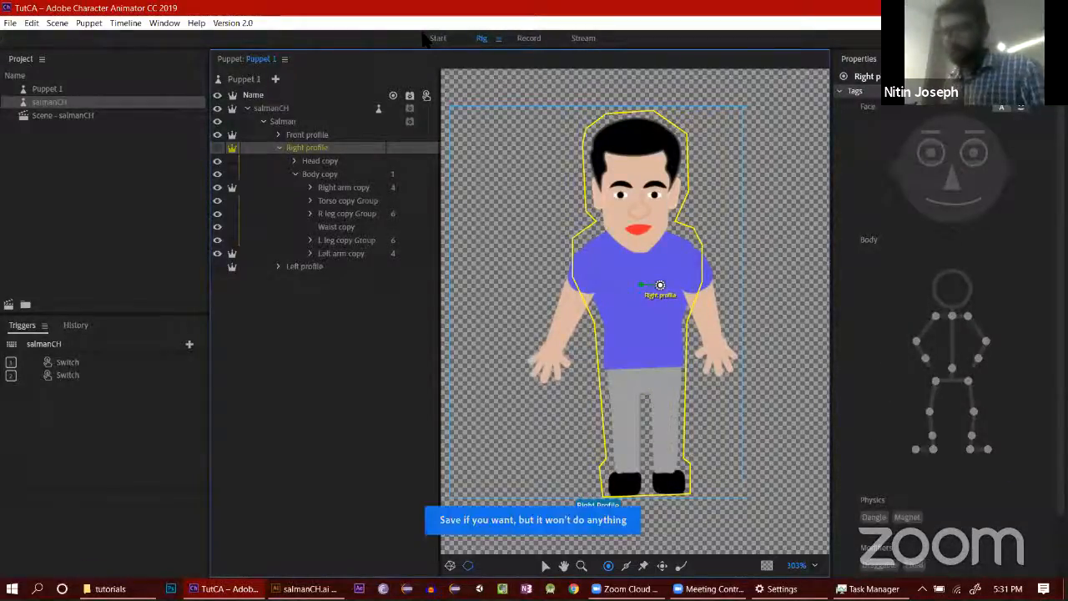
click(532, 38)
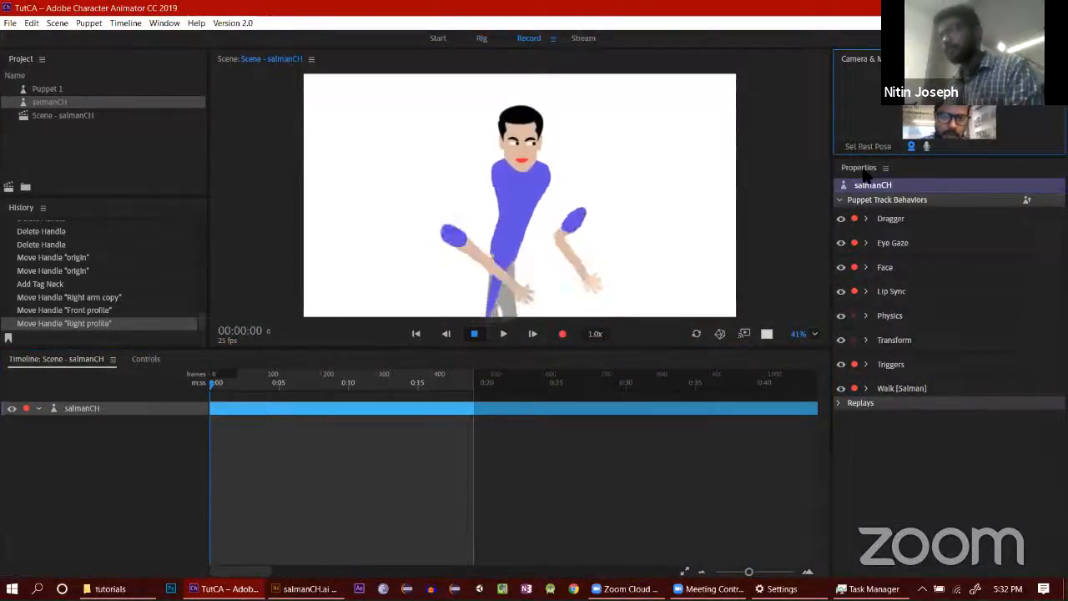
click(481, 38)
Step: Move Head copy's origin down to the neck and Body copy's origin down to the middle of the torso
click(349, 161)
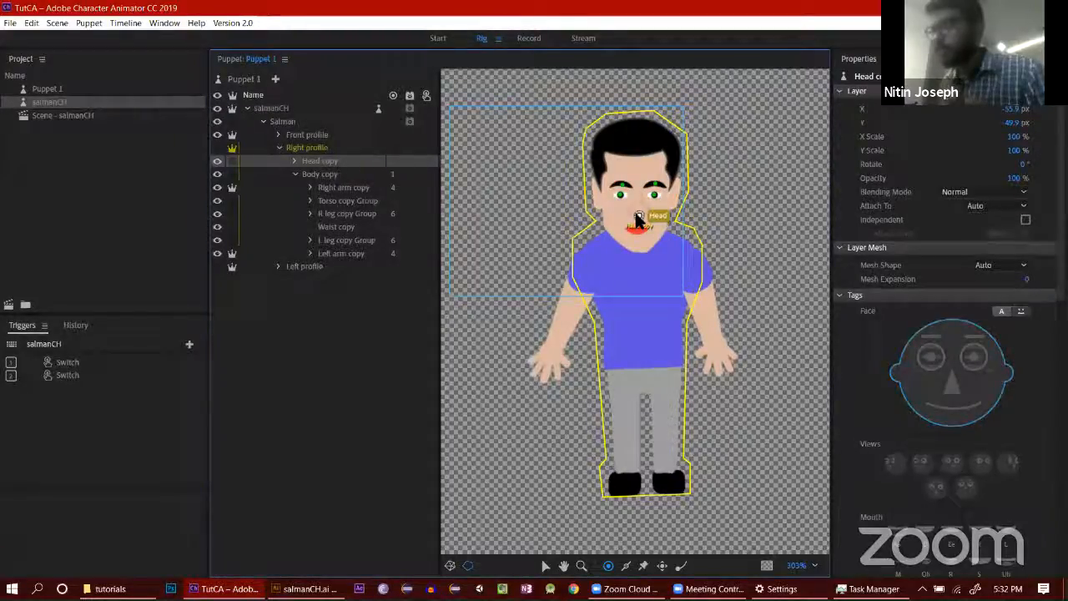
click(336, 174)
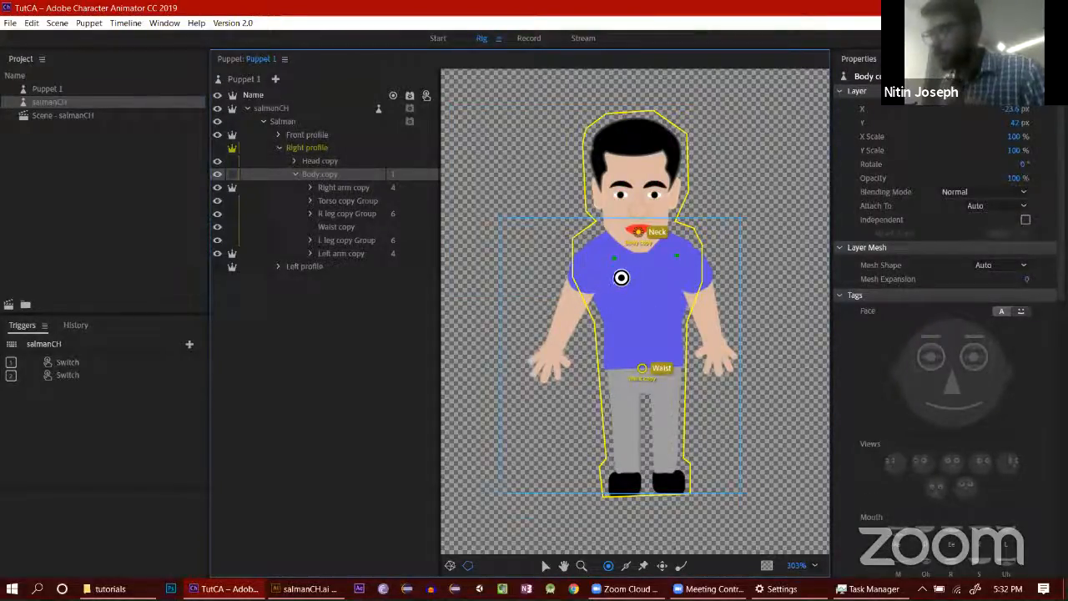
drag(637, 234, 642, 304)
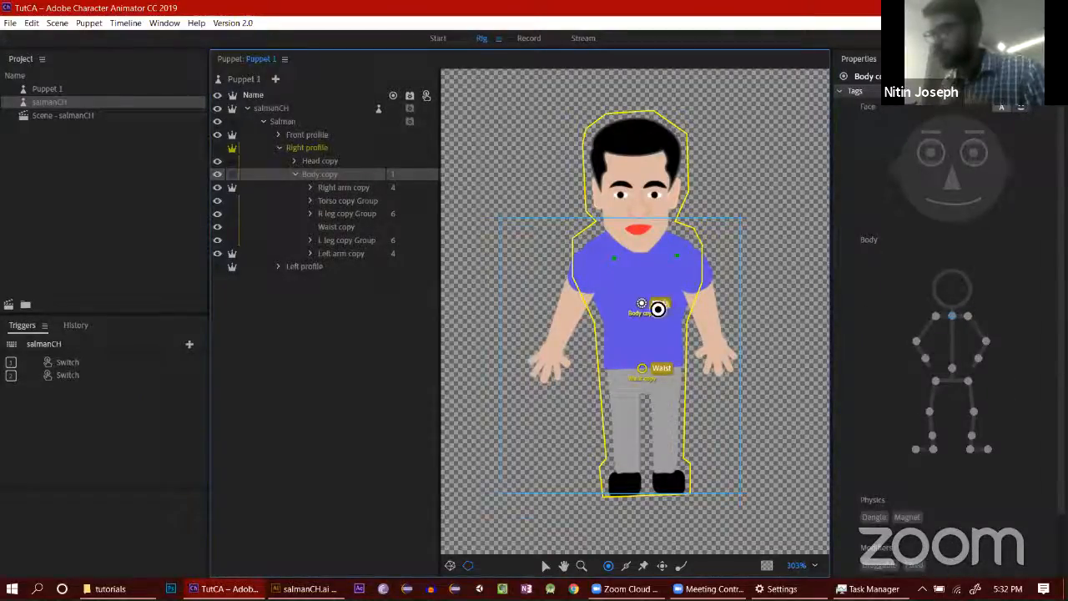
Step: Remove the Neck tag from Body copy's origin and add a separate handle tagged Neck at the base of the head
click(952, 317)
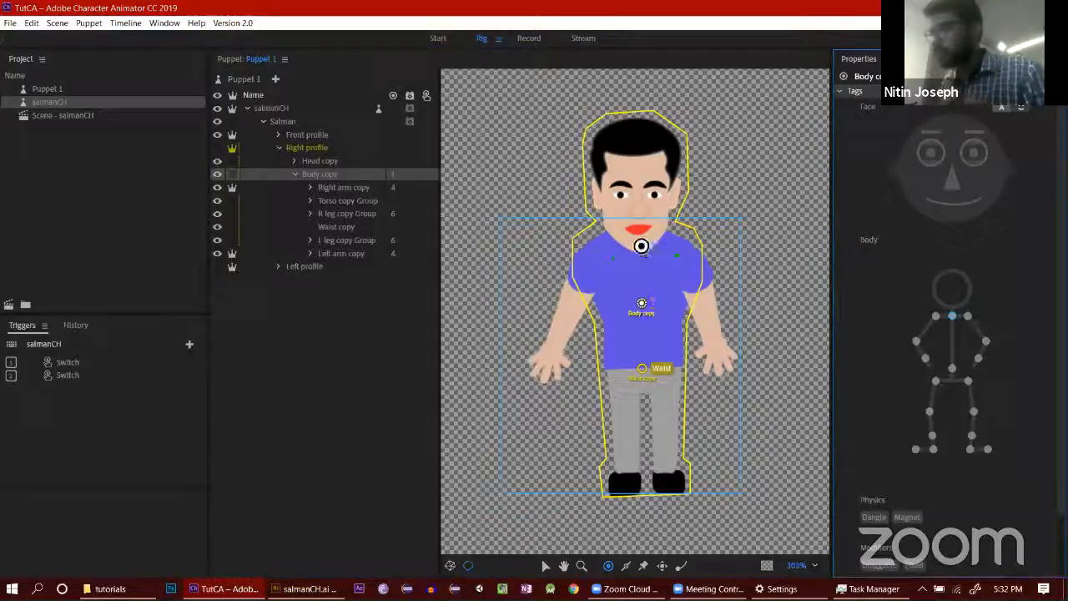
click(640, 242)
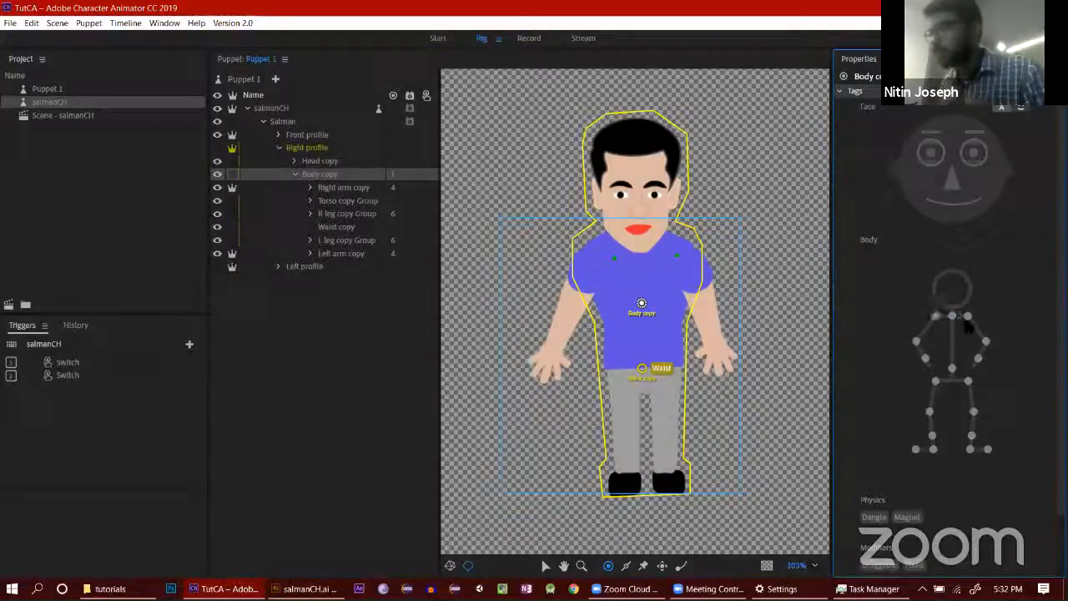
click(951, 317)
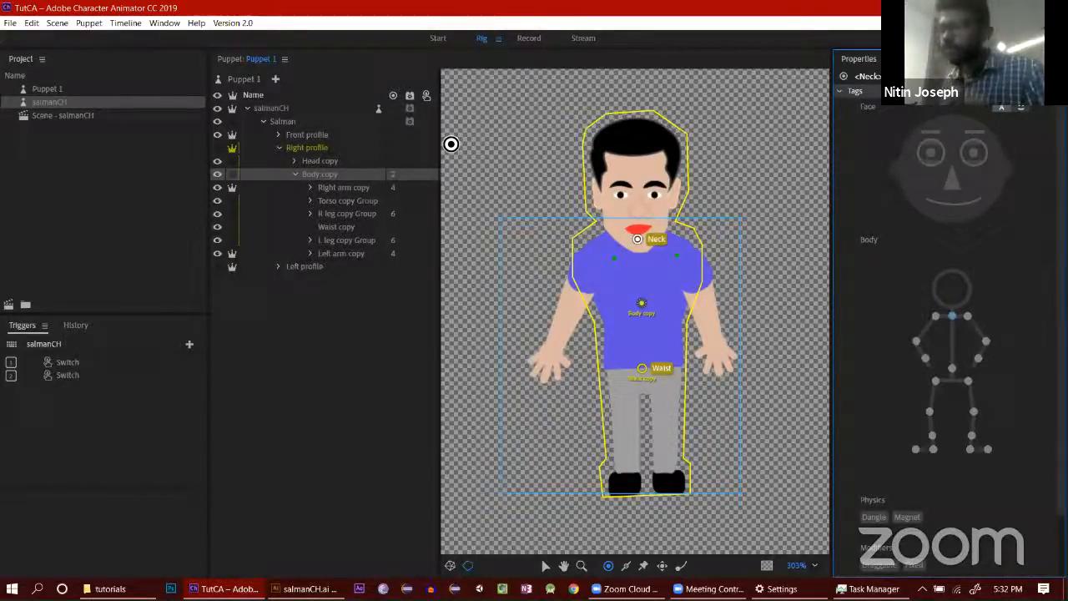
Step: Nudge the Right Shoulder origin of Right arm copy slightly outward and test the puppet in the scene with the rest pose set
click(343, 187)
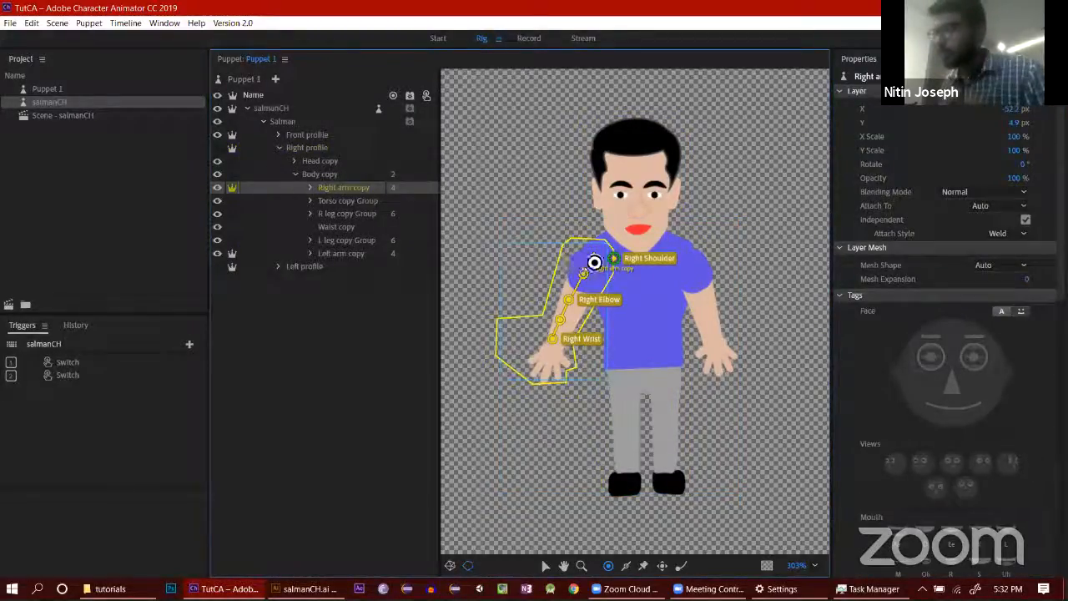
click(612, 257)
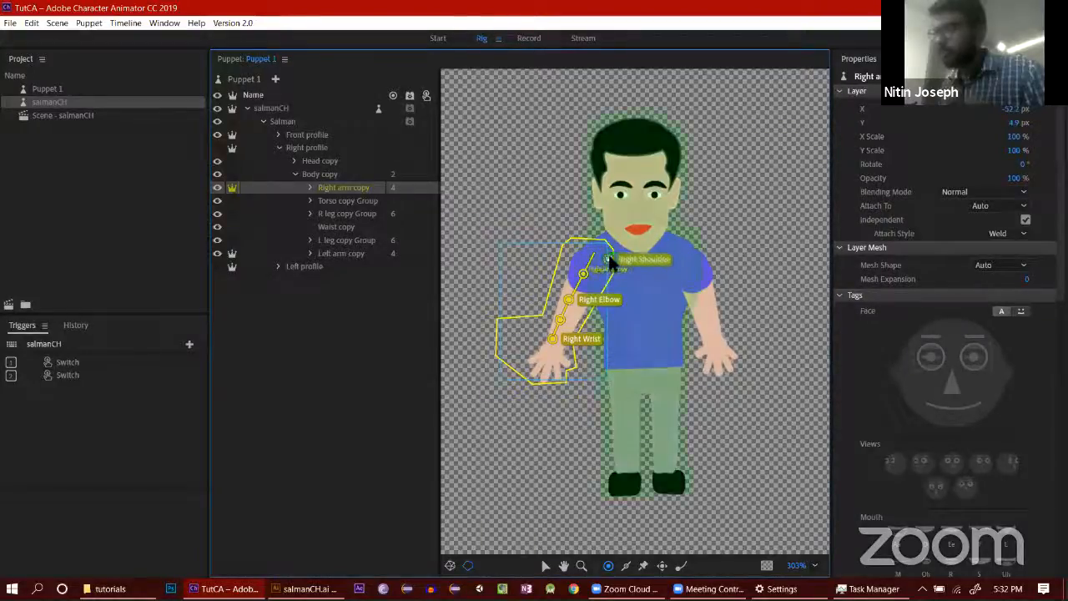
click(528, 39)
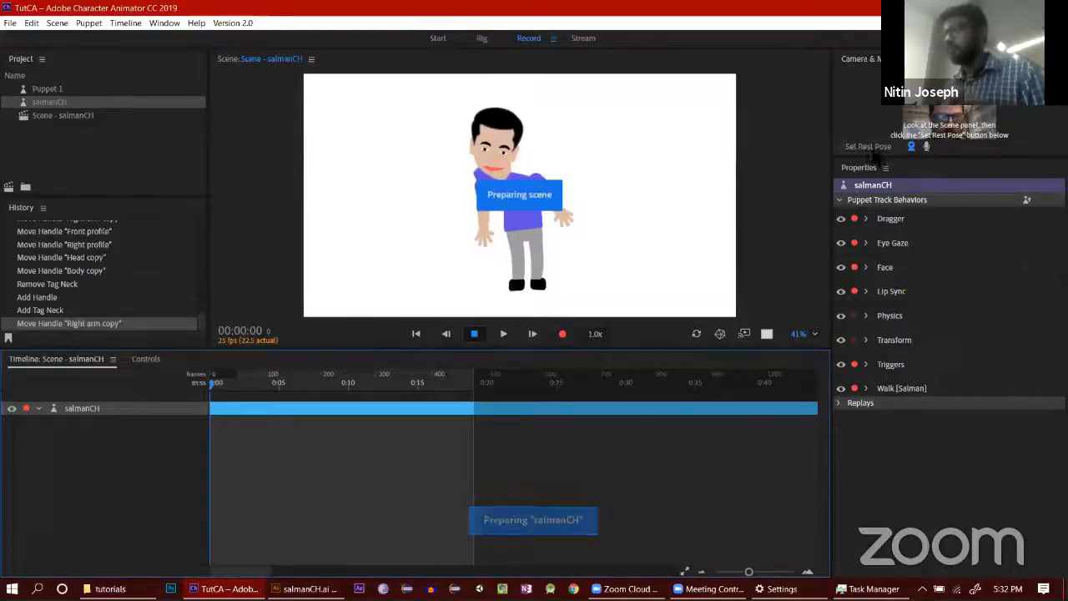
click(868, 150)
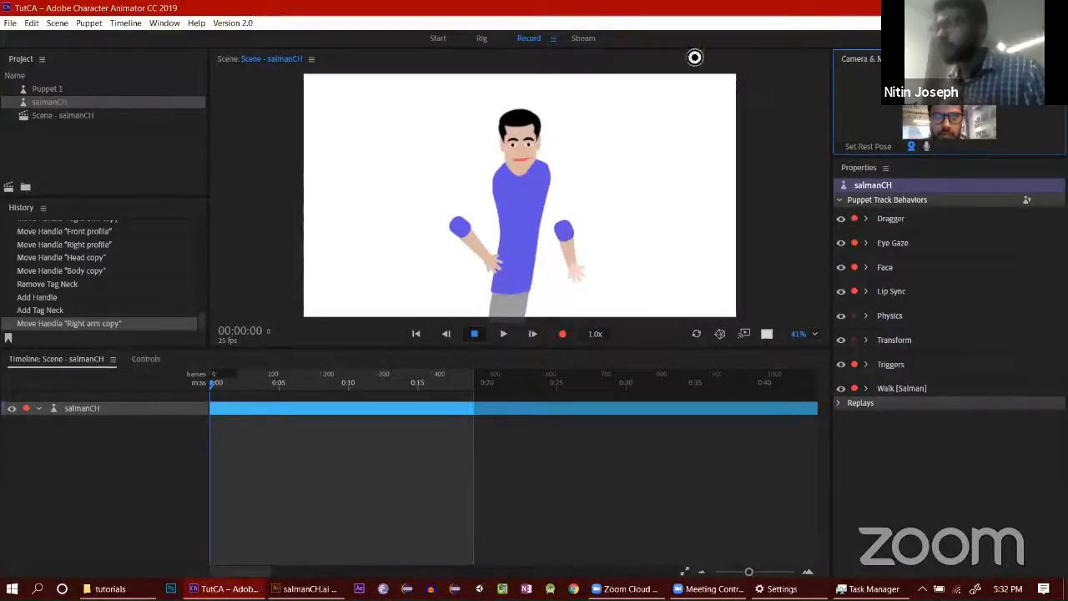
Step: Nudge Head copy's origin slightly down at the neck and test the puppet in the scene again
click(482, 38)
click(320, 161)
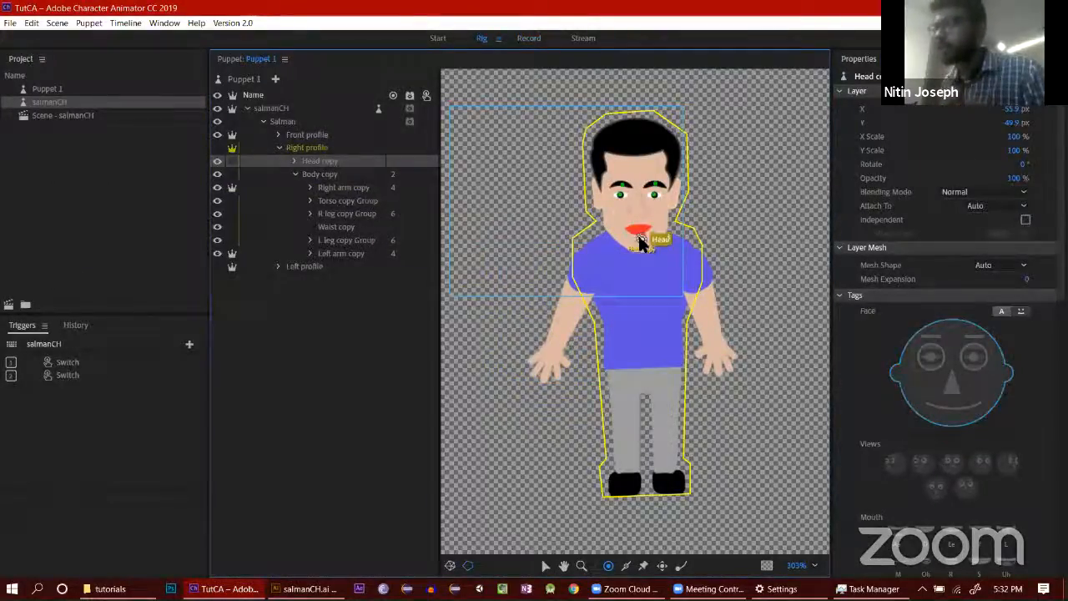
click(637, 233)
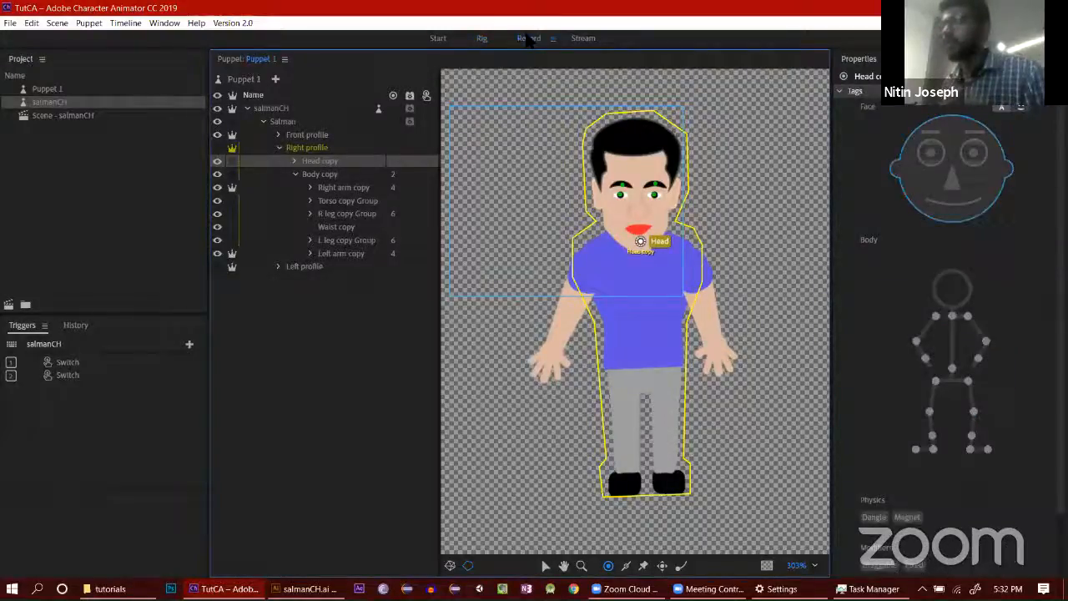
click(528, 38)
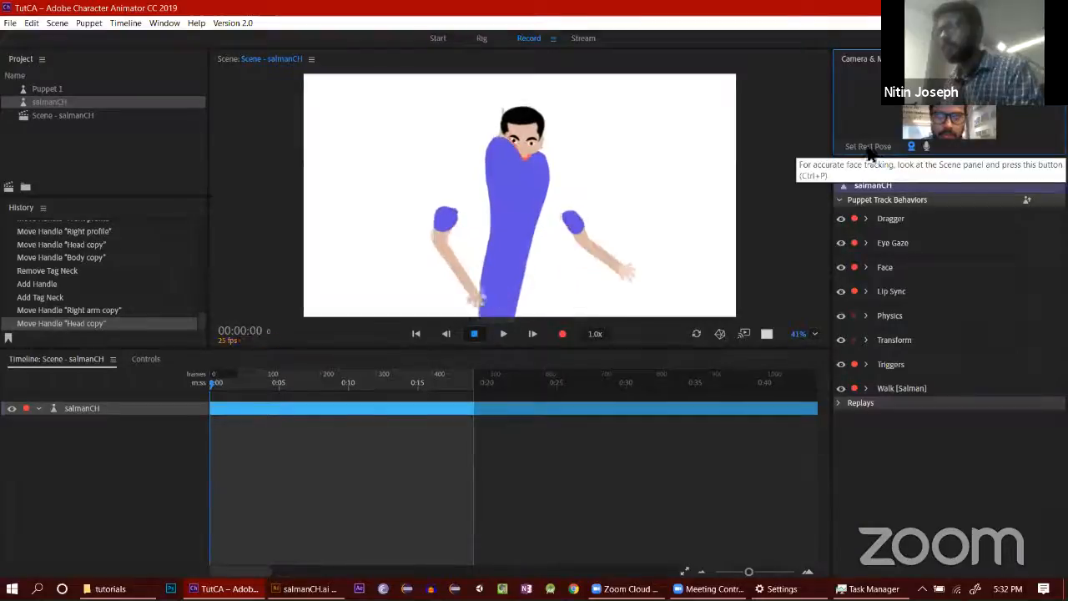
Step: Examine the handles, tags and attachment settings of the Right profile layers: Head copy, Body copy, both arms, torso, waist and both legs
click(482, 38)
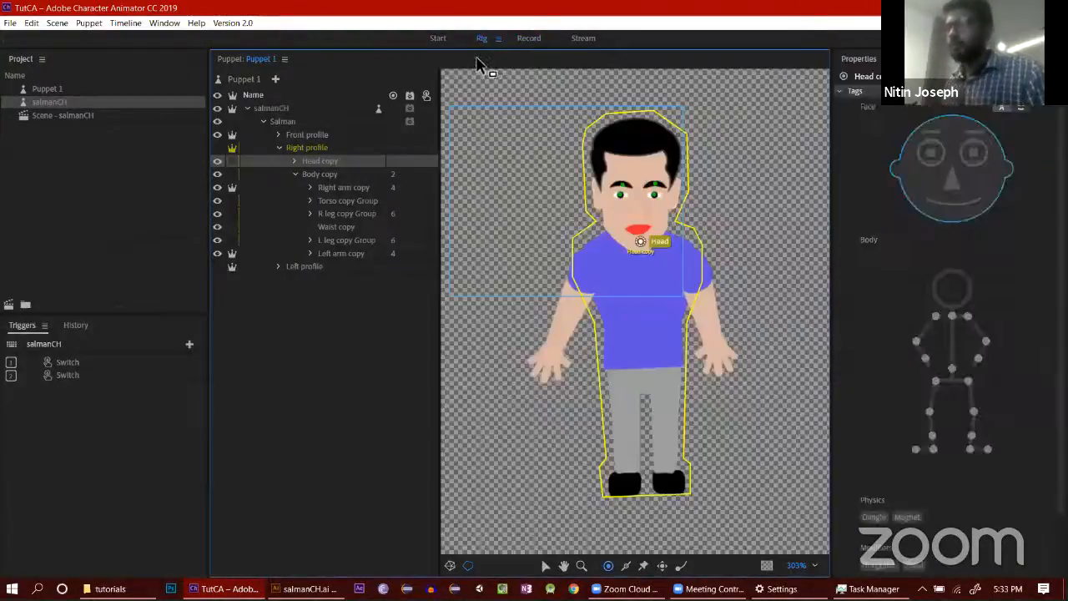
click(345, 226)
click(348, 213)
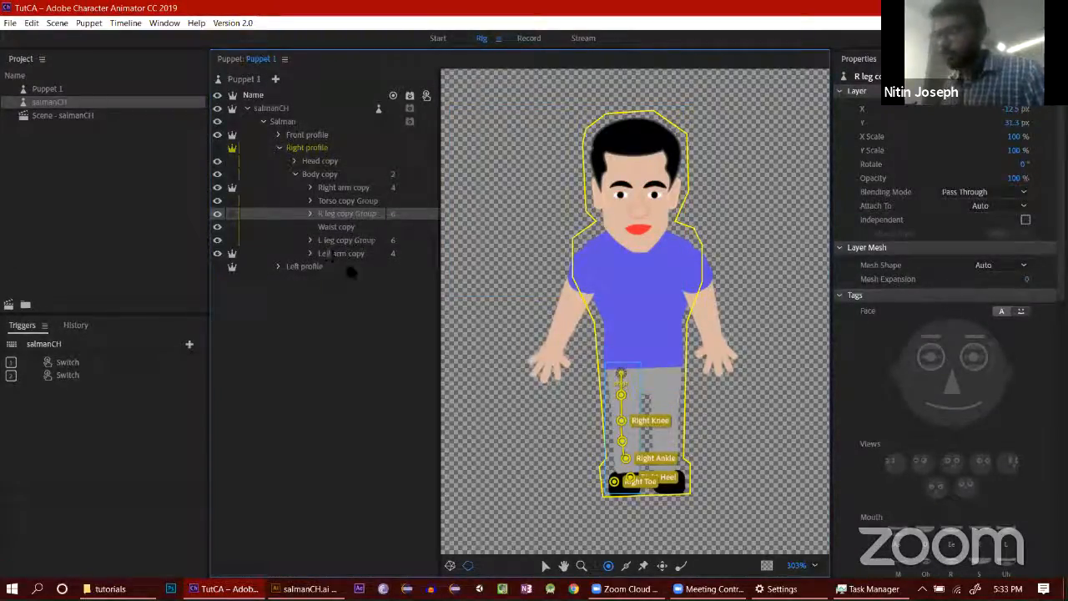
click(346, 226)
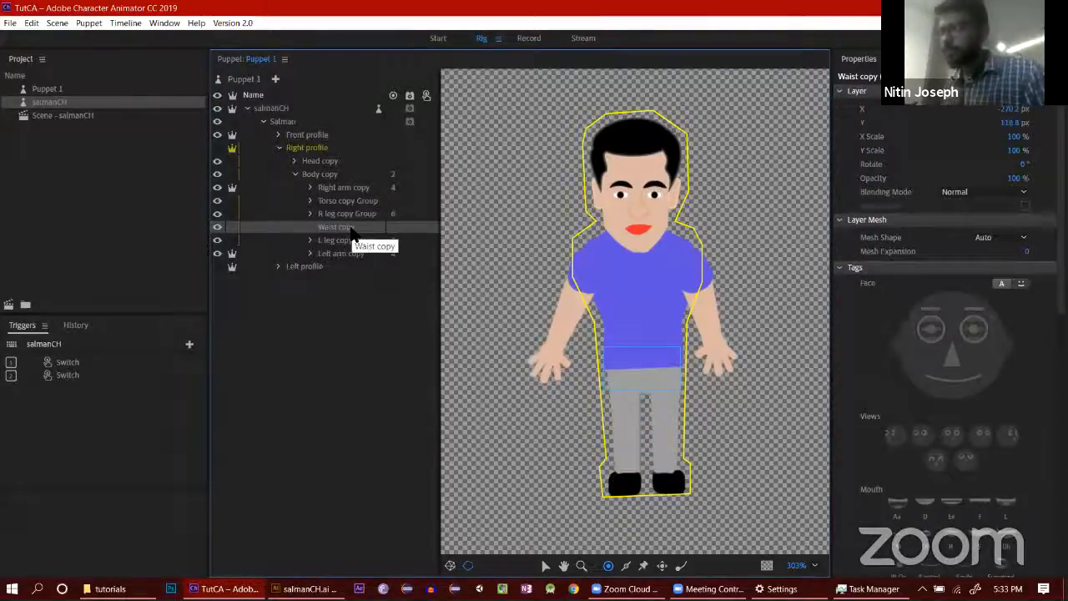
click(351, 241)
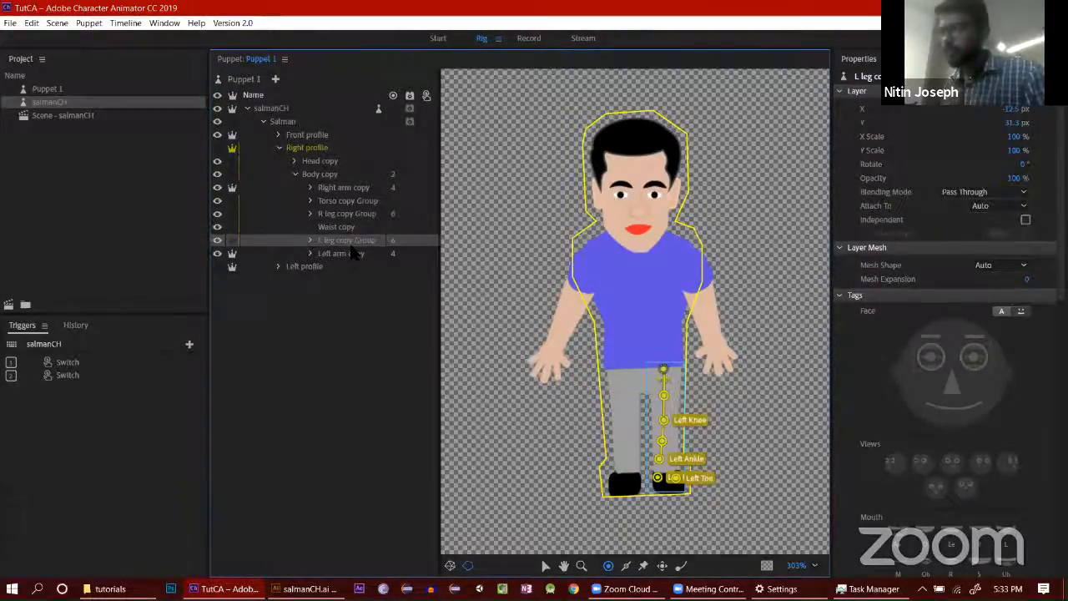
click(350, 255)
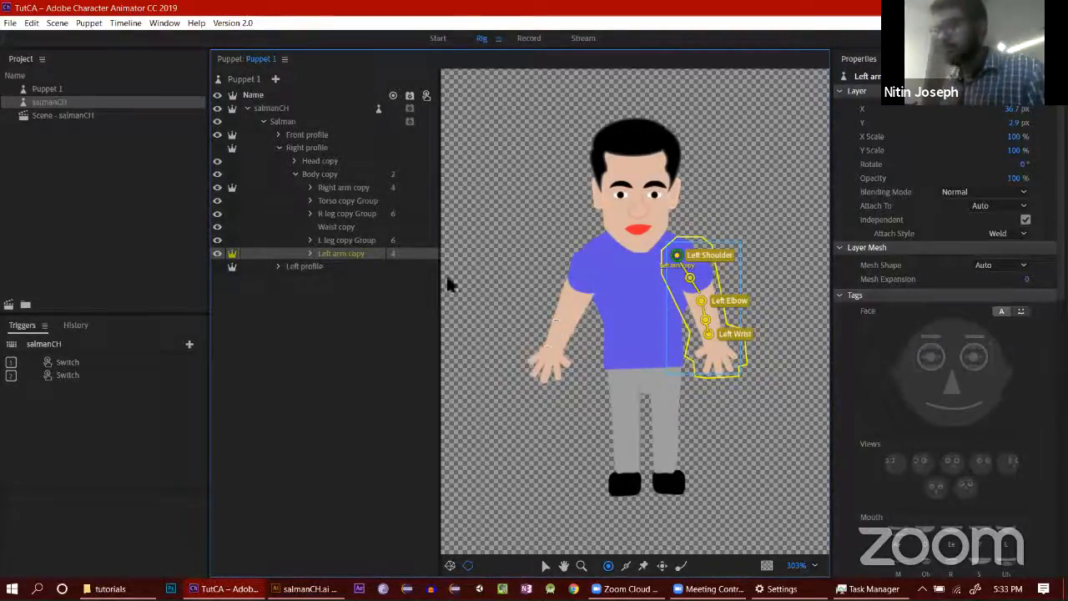
click(294, 175)
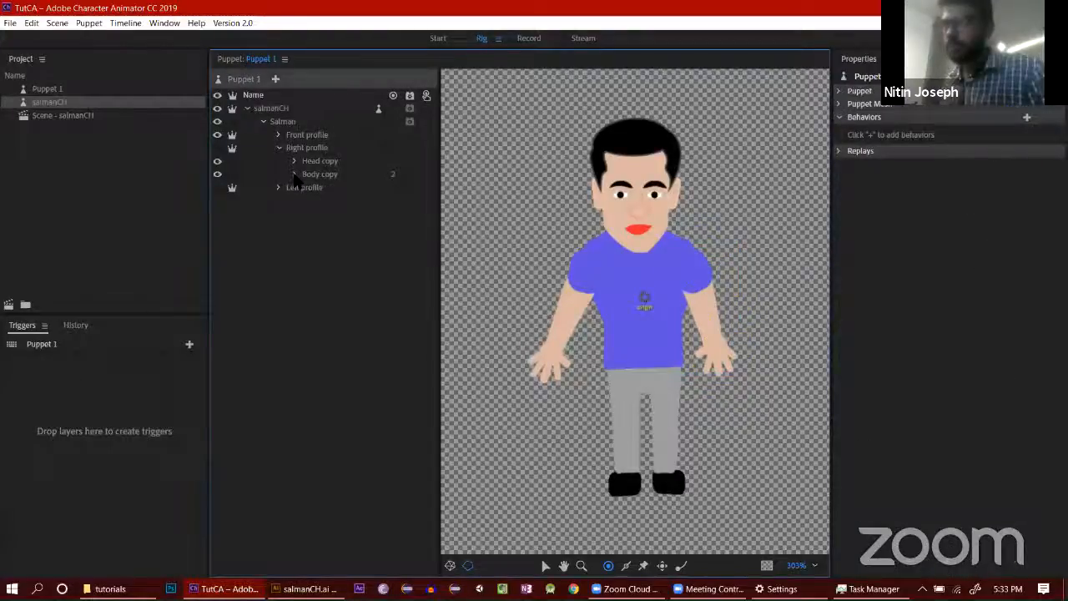
click(326, 149)
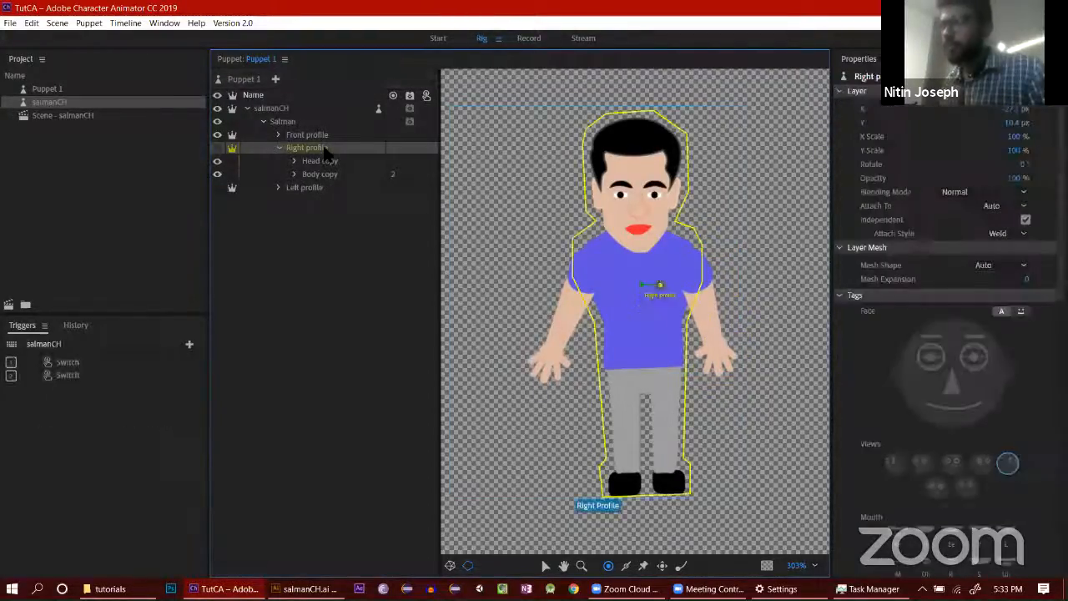
click(331, 162)
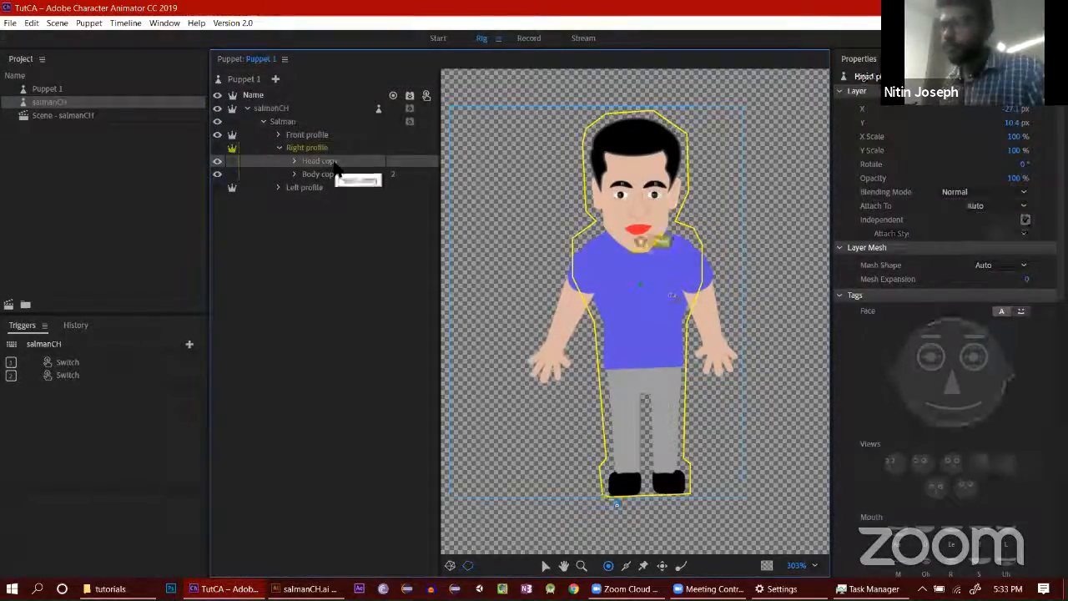
click(333, 176)
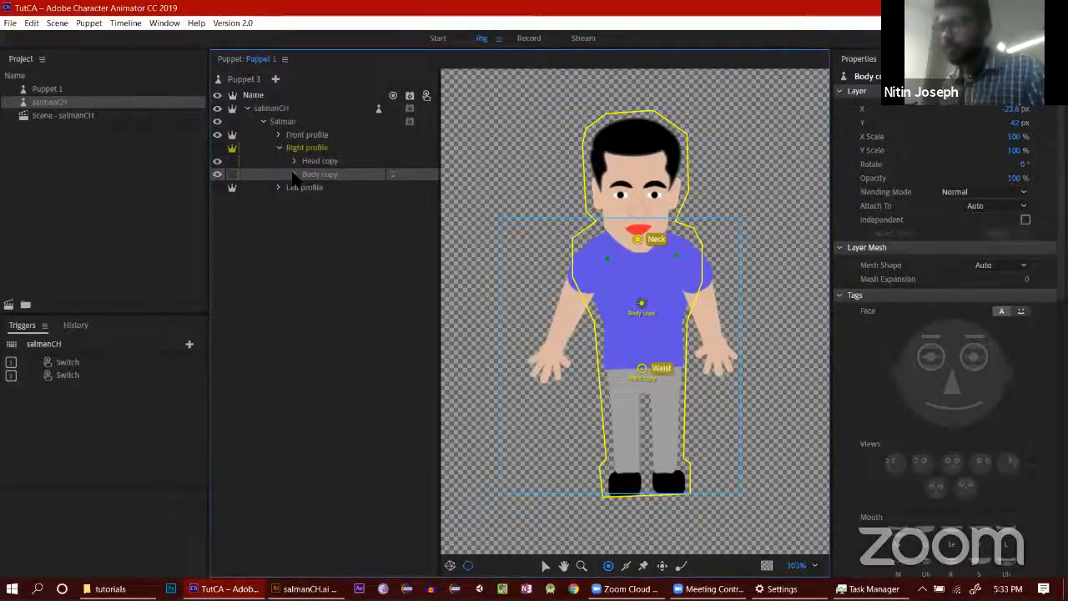
click(293, 174)
click(334, 253)
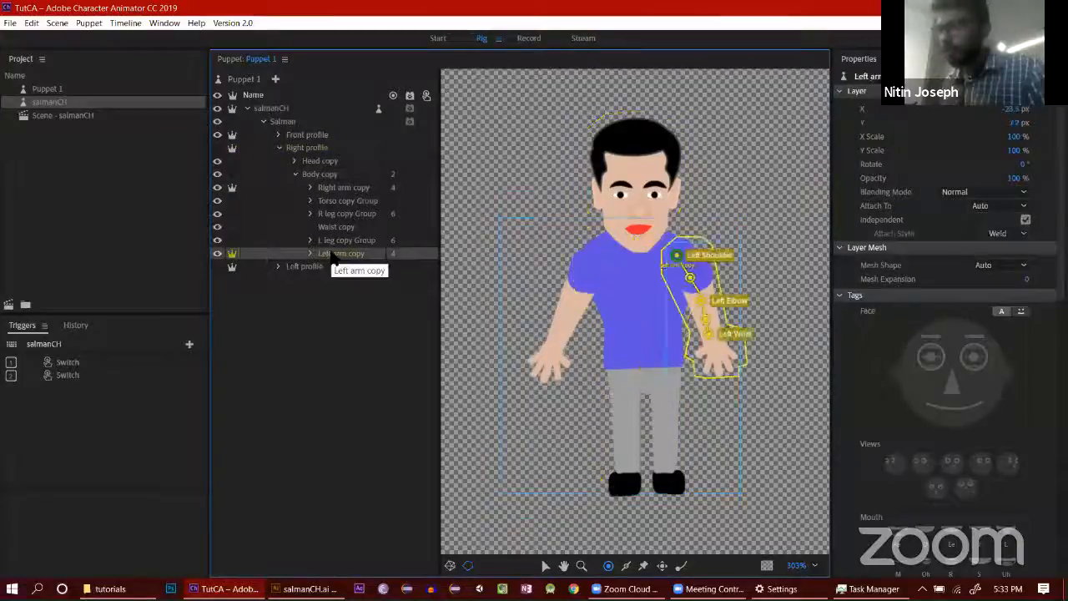
click(345, 240)
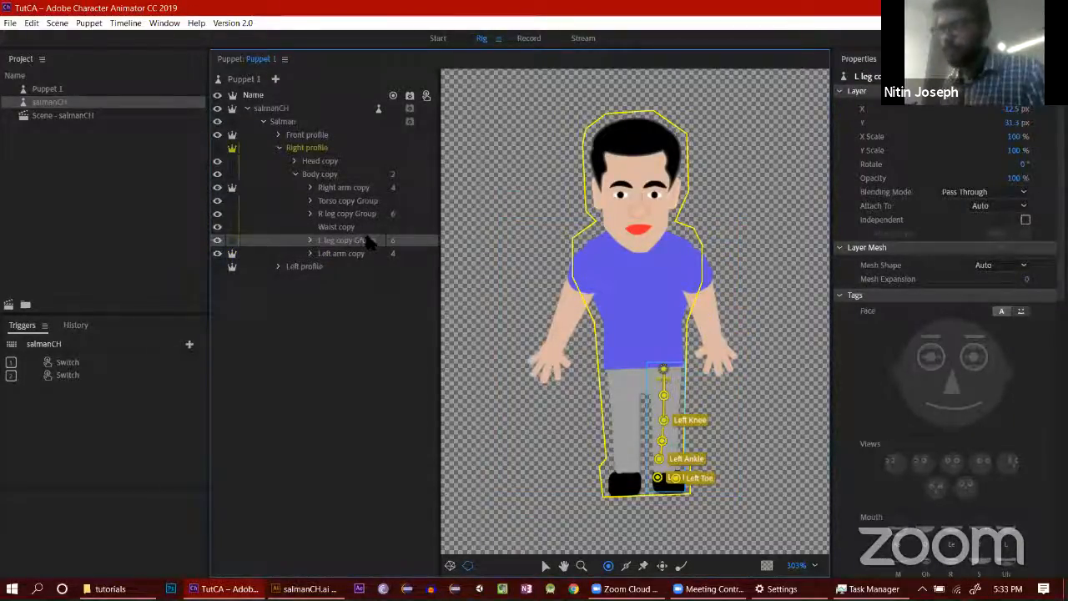
click(367, 213)
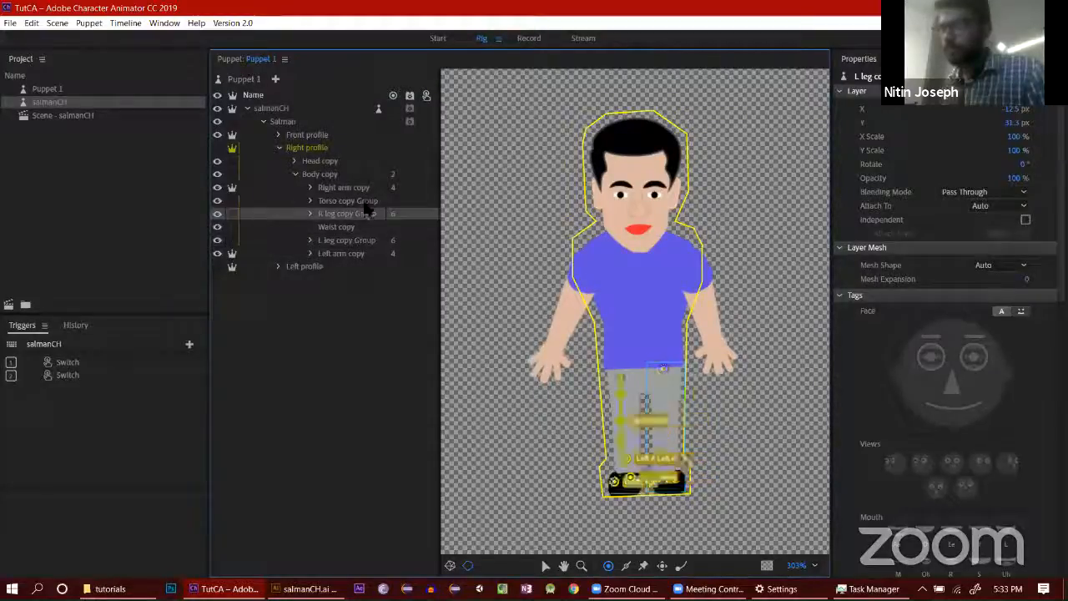
click(368, 201)
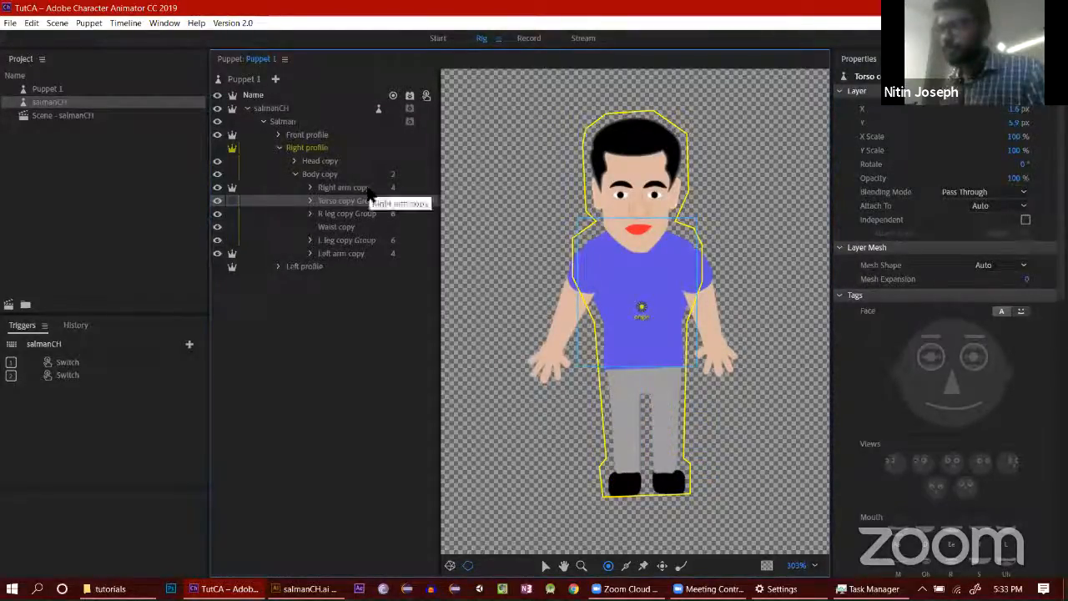
click(369, 189)
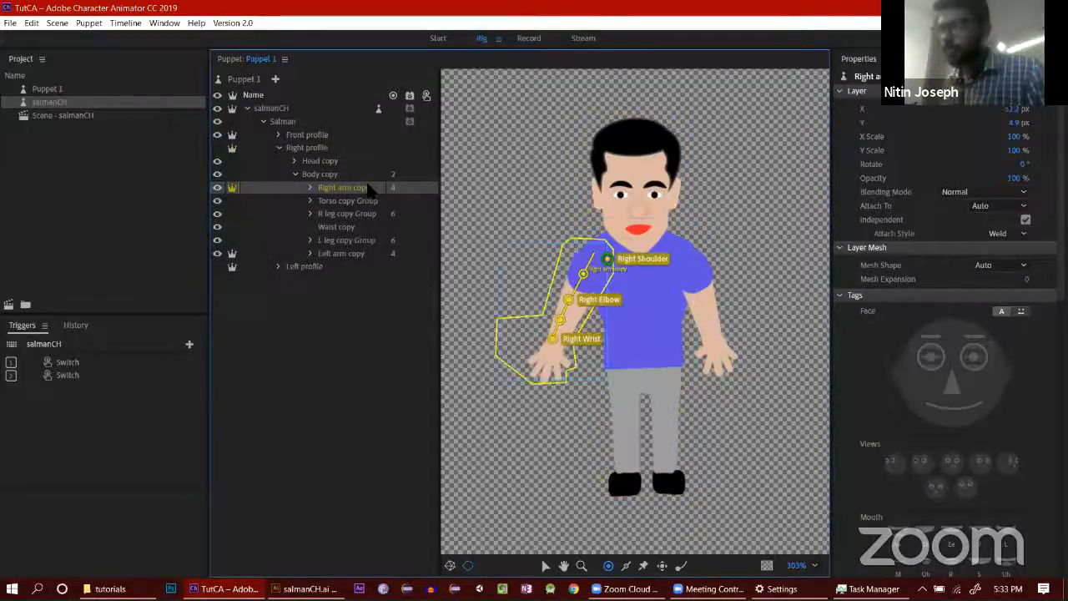
click(367, 201)
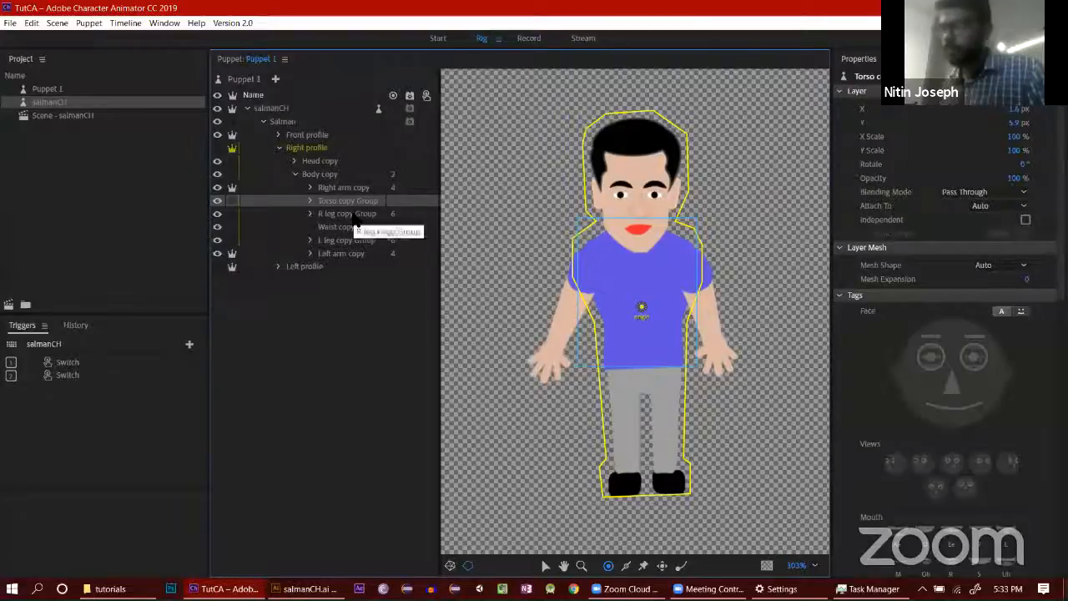
Step: Try adding a diagonal stick from the hip up into the torso on each leg copy group, and test the puppet with the rest pose set
click(354, 213)
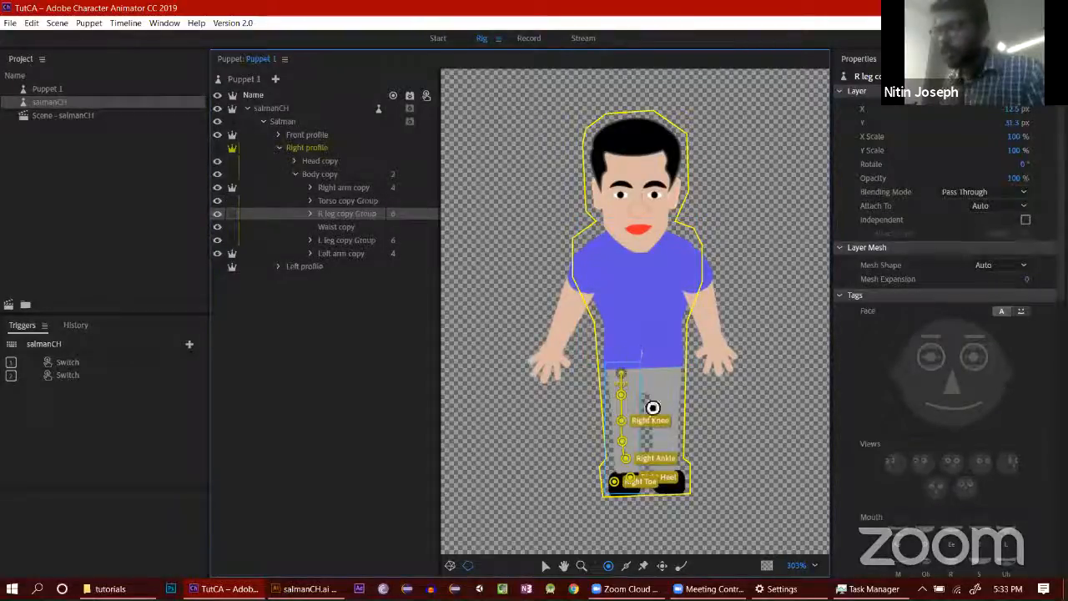
click(626, 565)
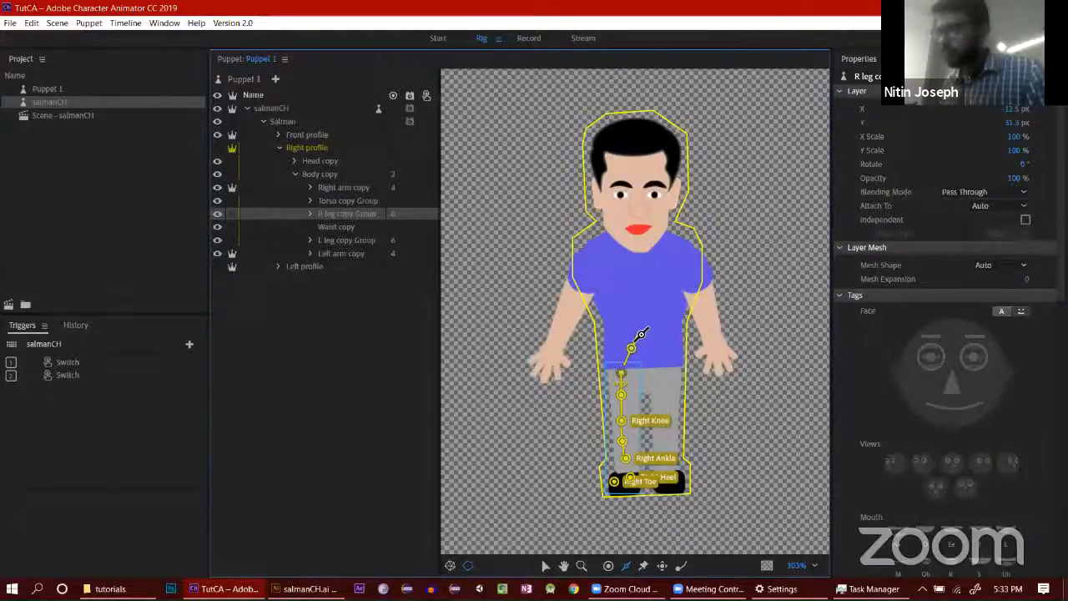
drag(635, 361, 641, 340)
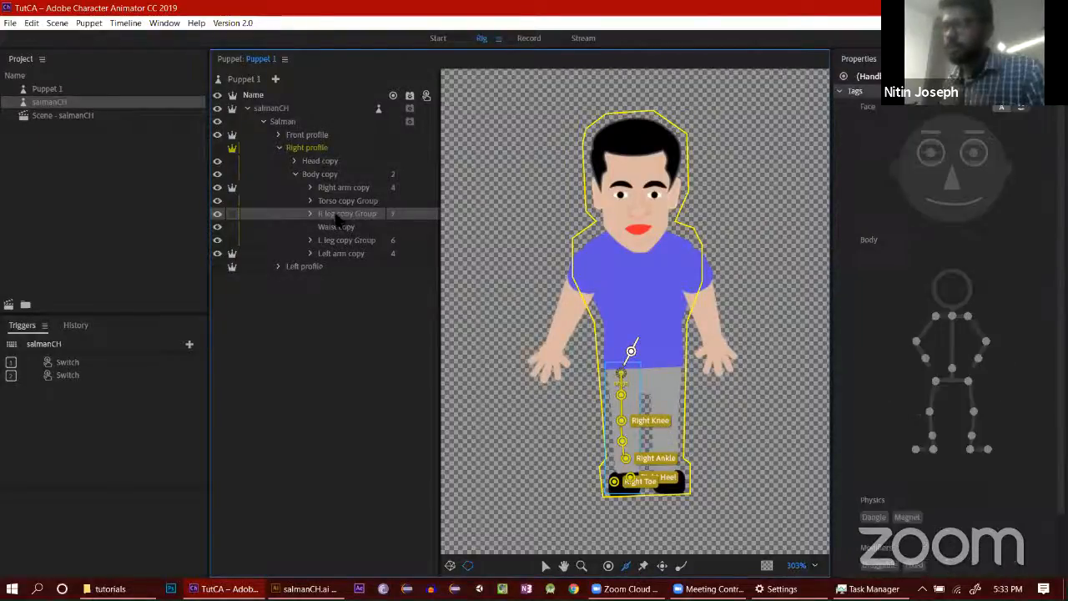
click(349, 241)
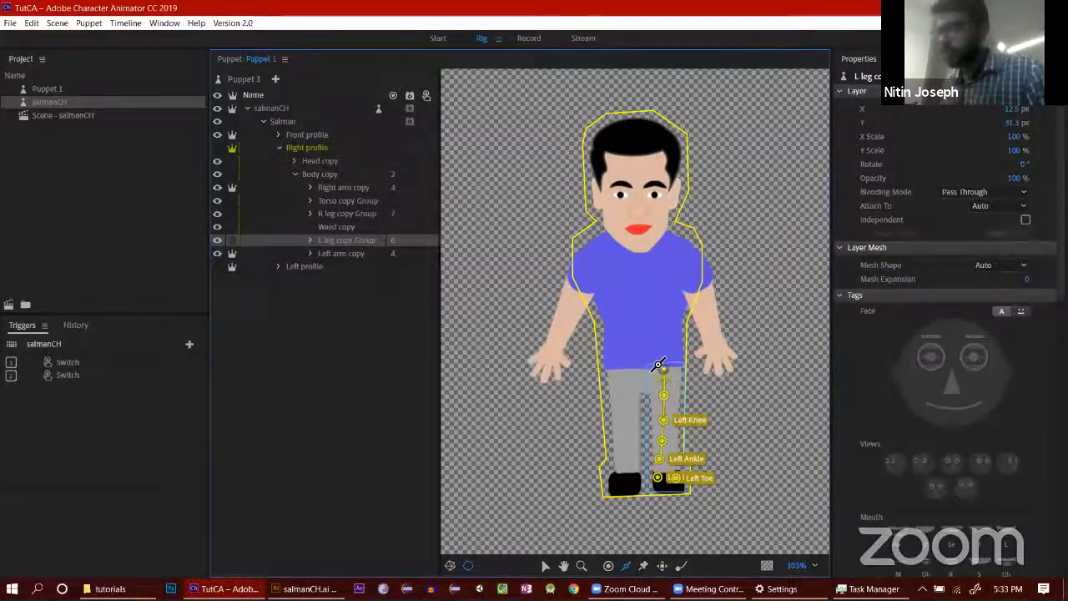
drag(661, 368, 643, 334)
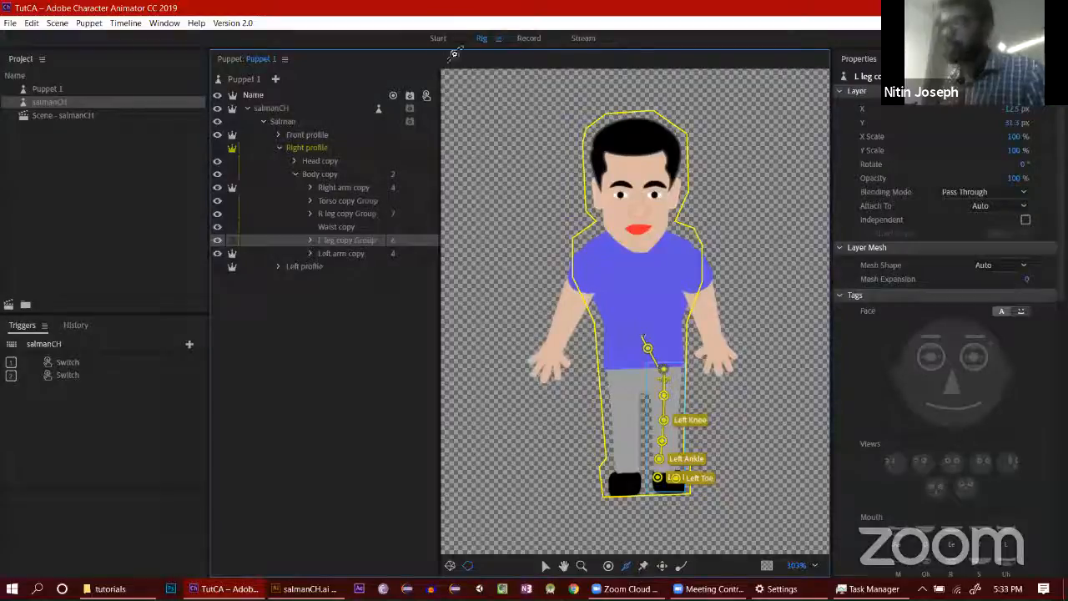
click(528, 39)
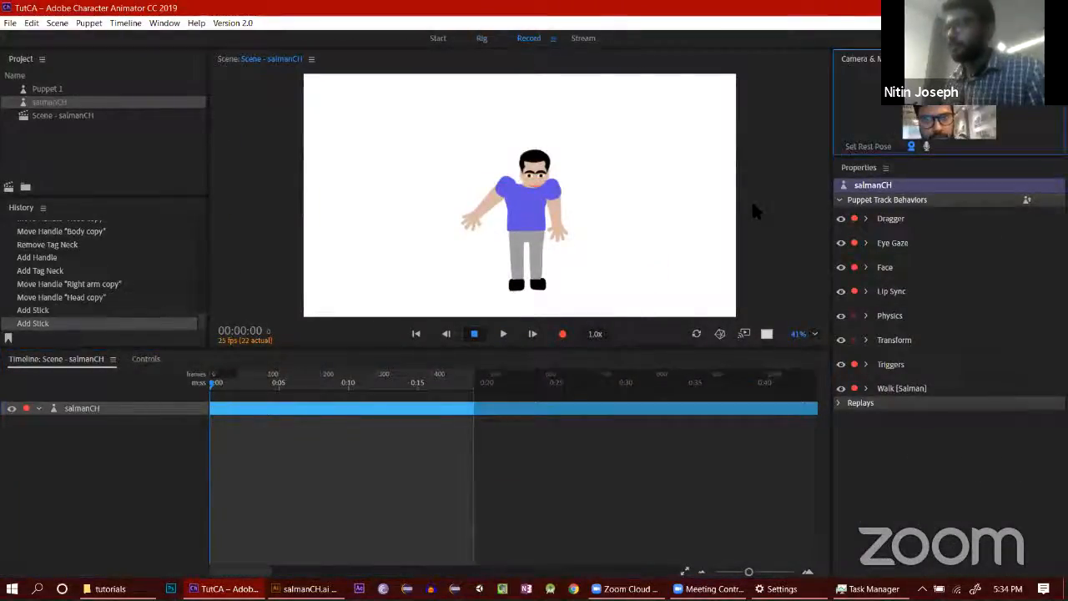
click(878, 151)
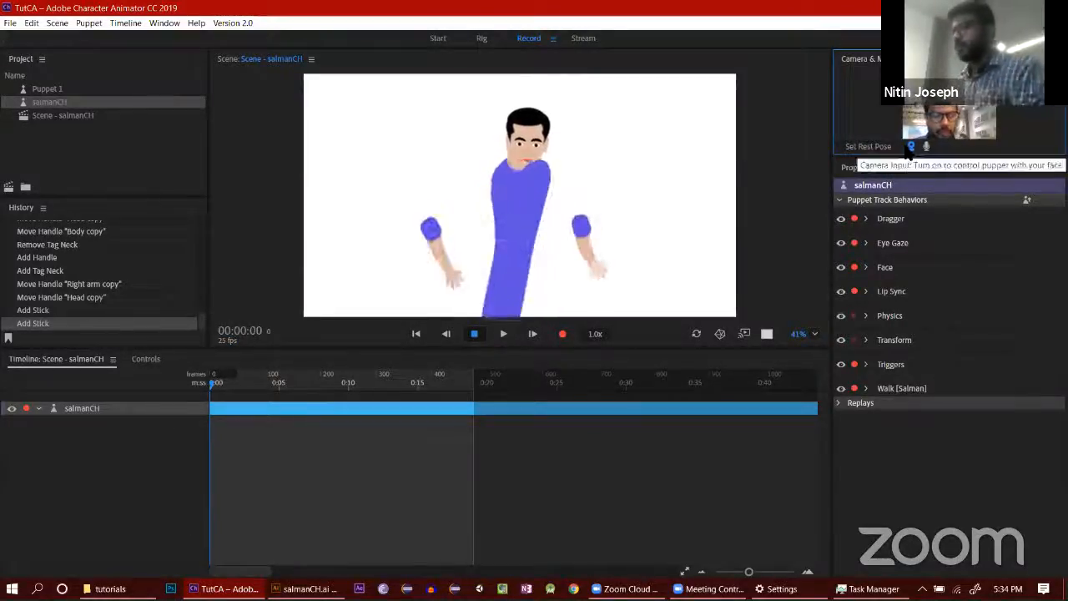
Step: Delete the added hip sticks from L leg copy Group and R leg copy Group
click(481, 37)
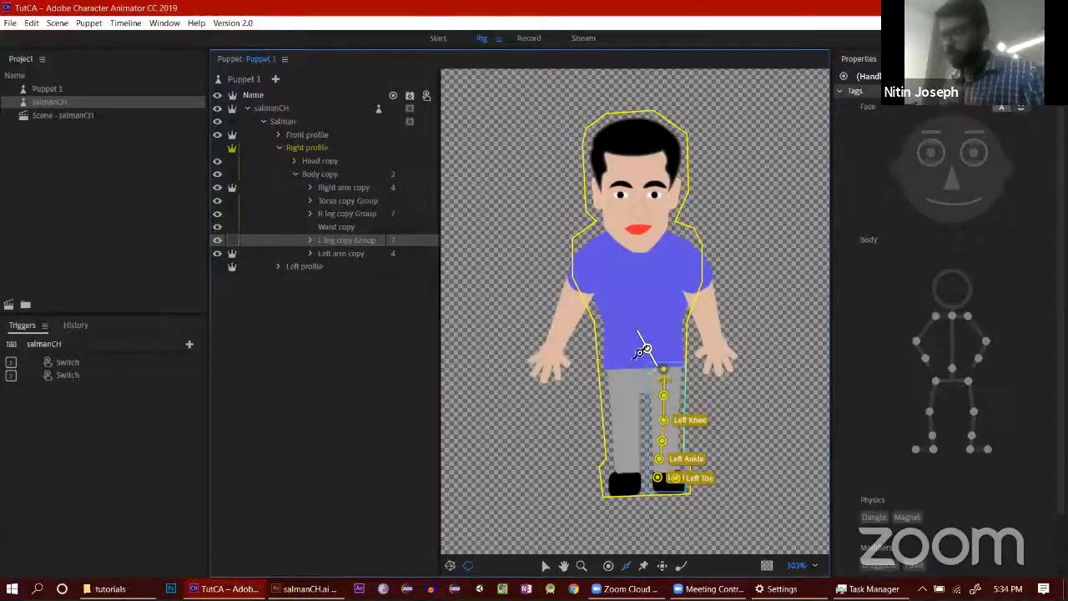
key(Delete)
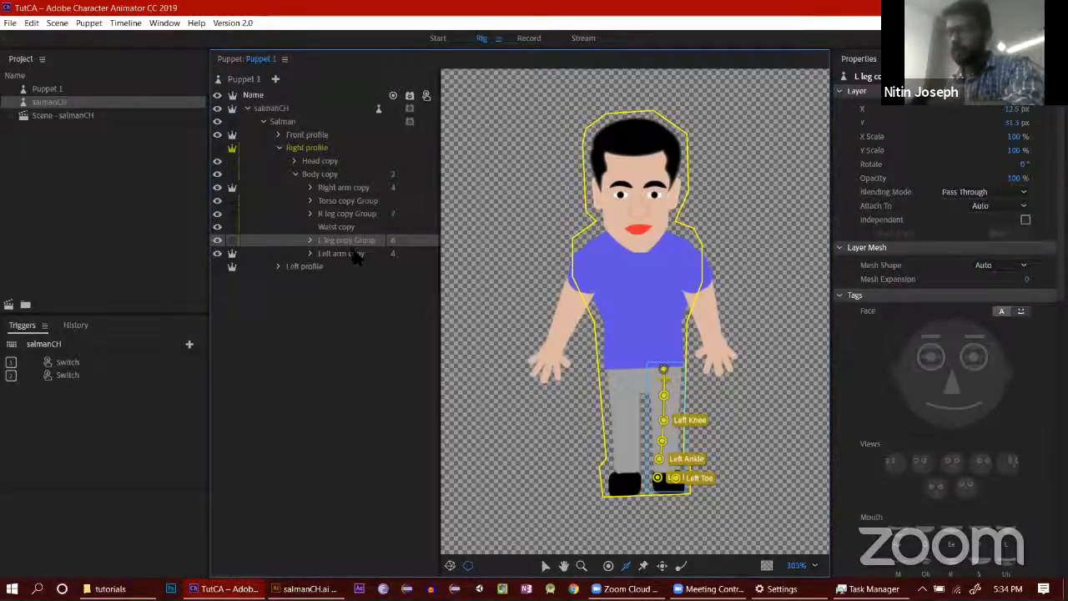
click(358, 216)
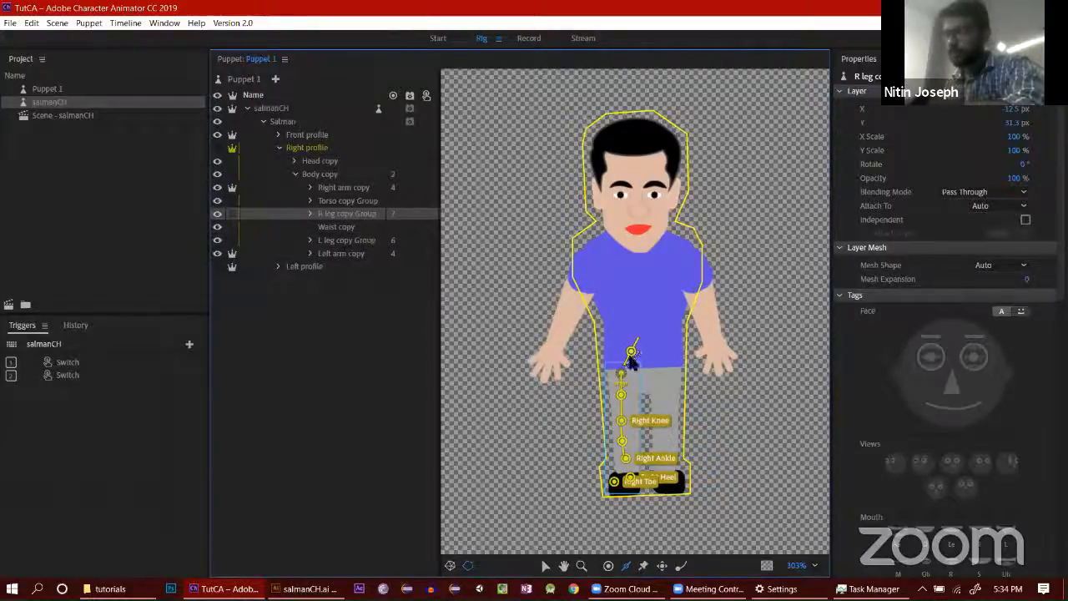
click(632, 352)
click(726, 417)
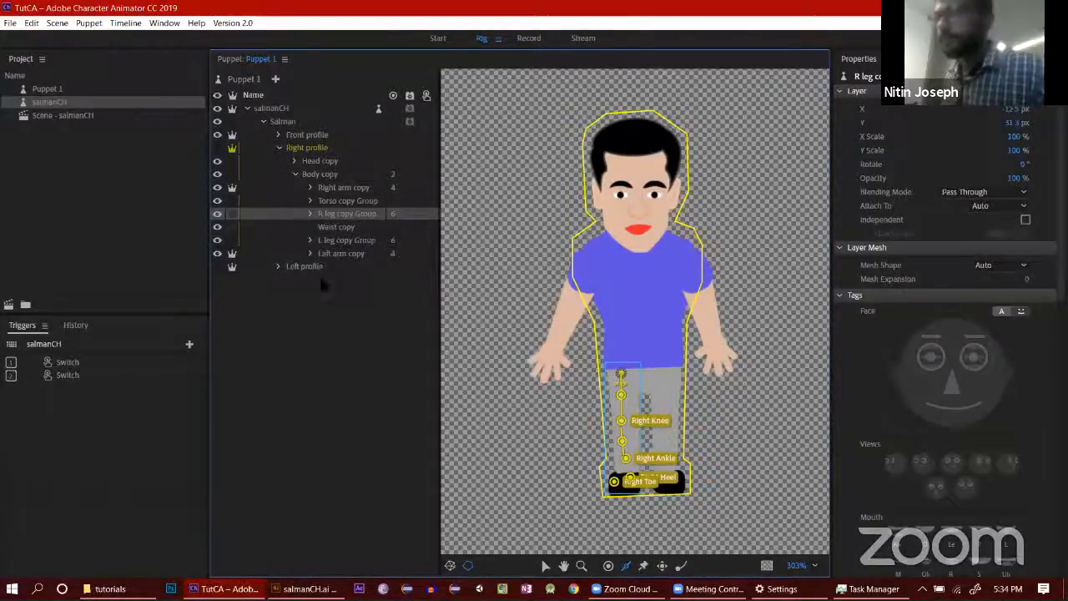
Step: Test the puppet's arms in the scene by pulling its hands outward, and recheck the Waist copy layer in the rig
click(526, 38)
drag(580, 209, 598, 168)
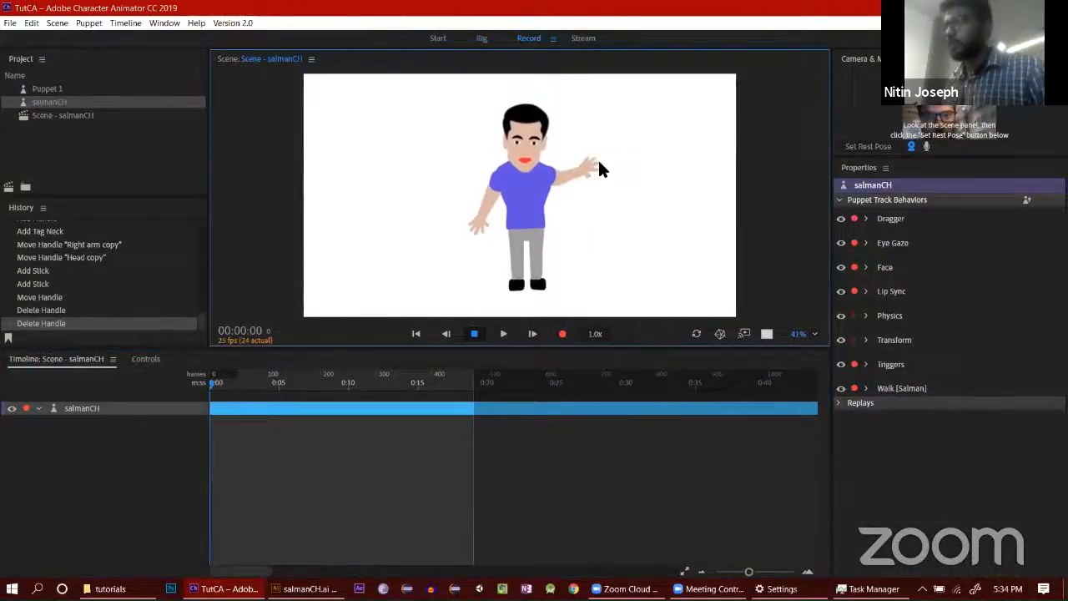
drag(449, 154, 467, 163)
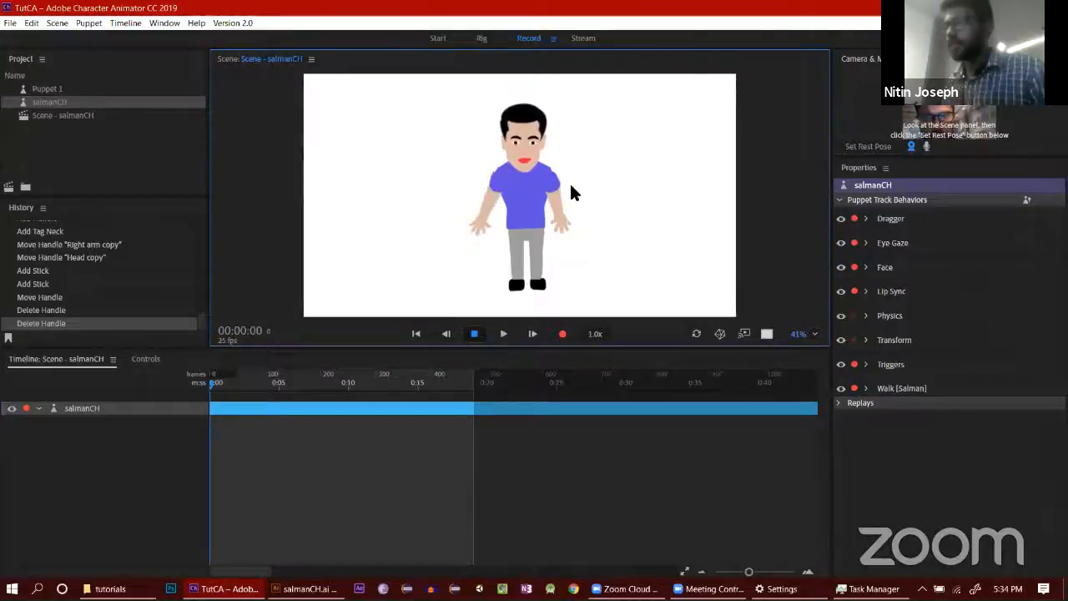
click(491, 37)
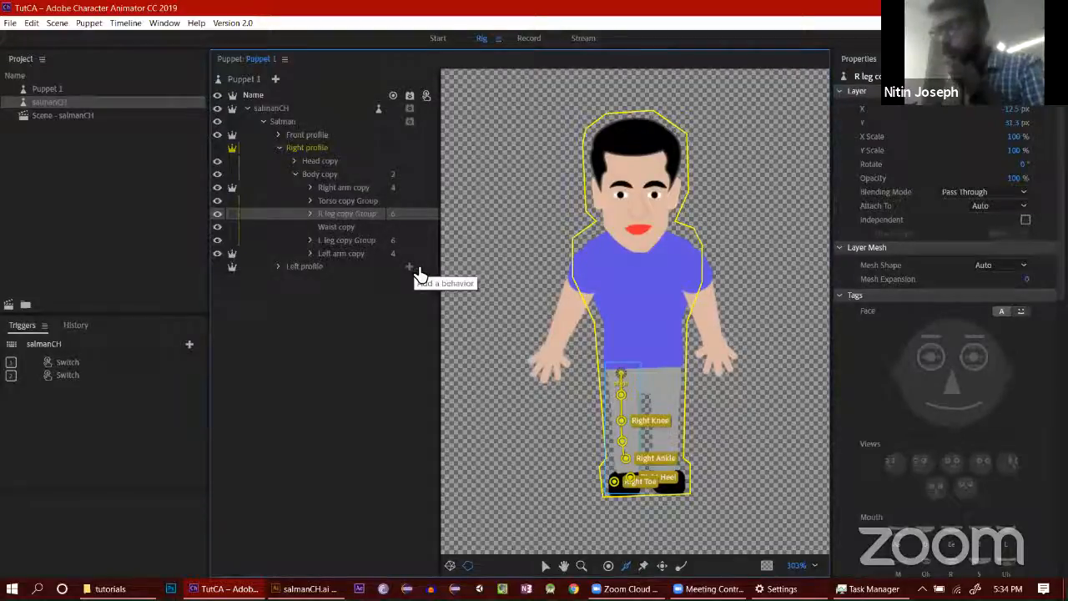
drag(357, 216, 345, 233)
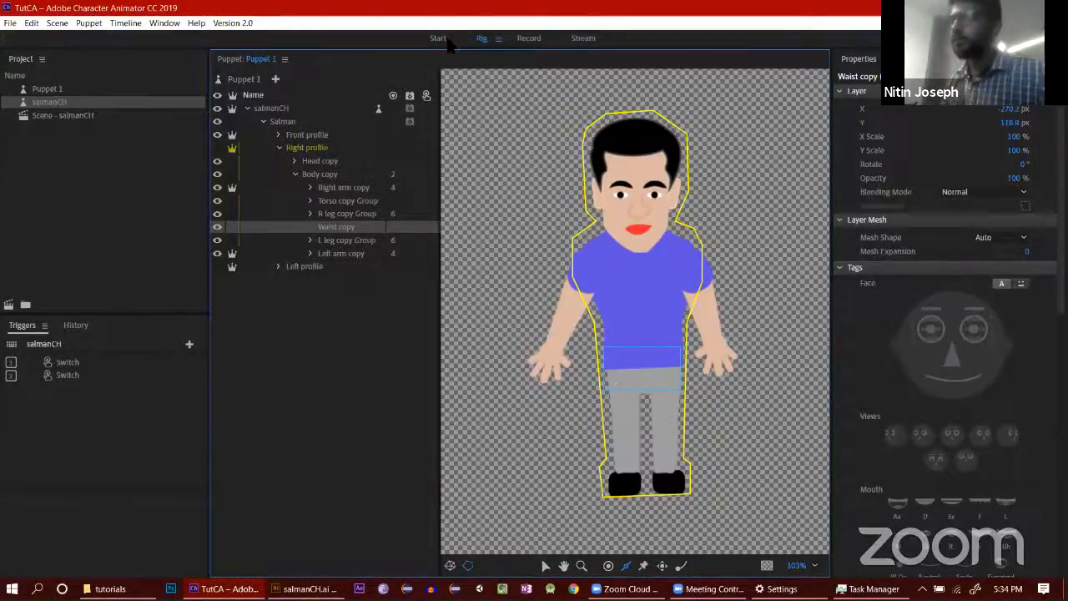
Step: Open the MEDTECH project from the CA folder in med-tech and select the main character layer of its NEW puppet
click(9, 22)
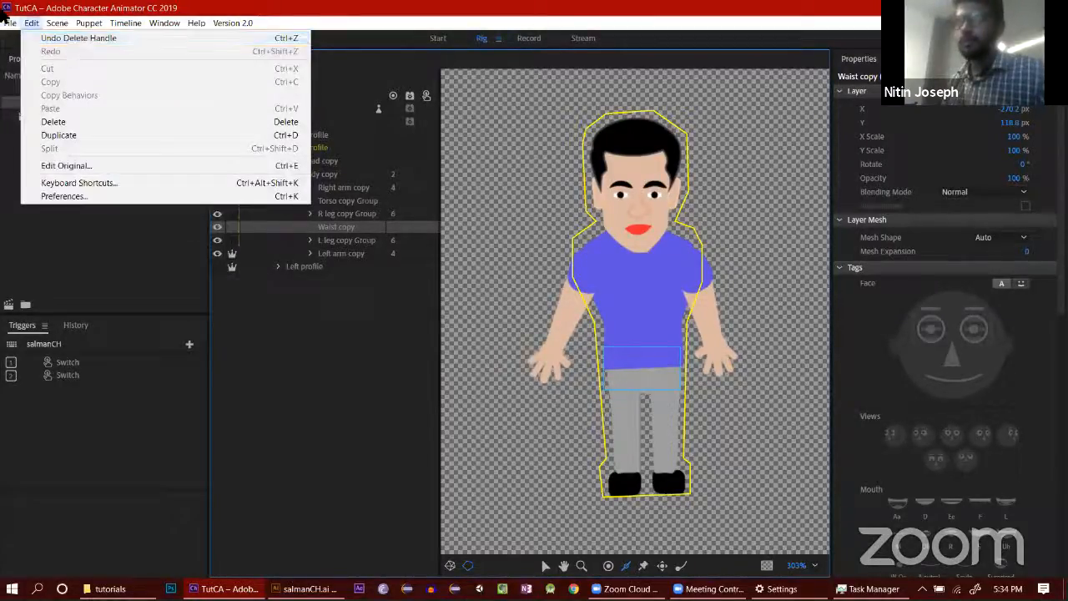
click(41, 51)
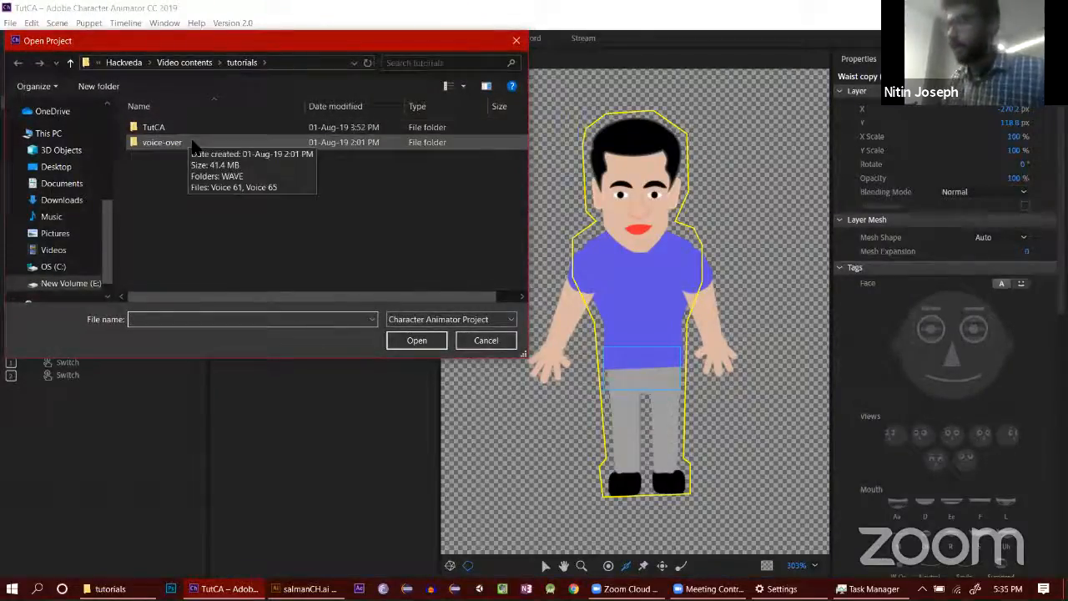
click(185, 61)
double_click(210, 250)
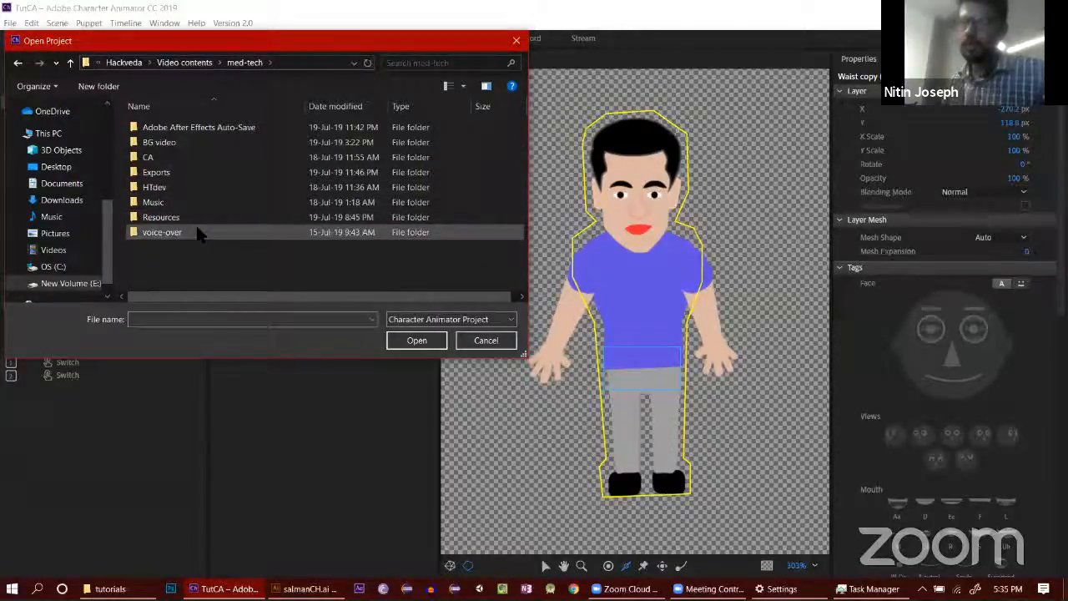
double_click(205, 157)
double_click(204, 130)
double_click(228, 162)
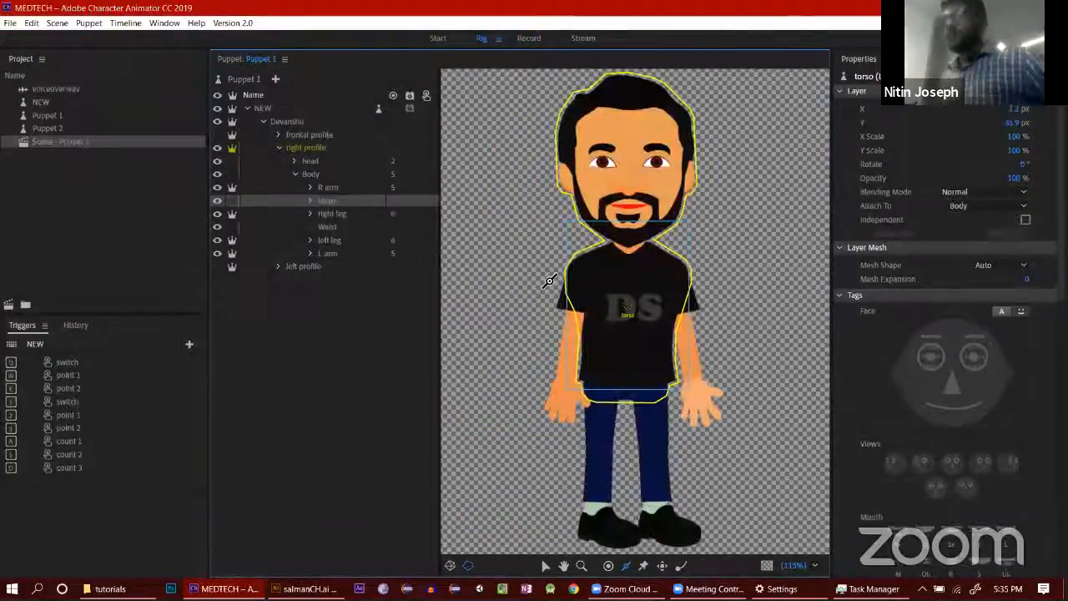
click(306, 122)
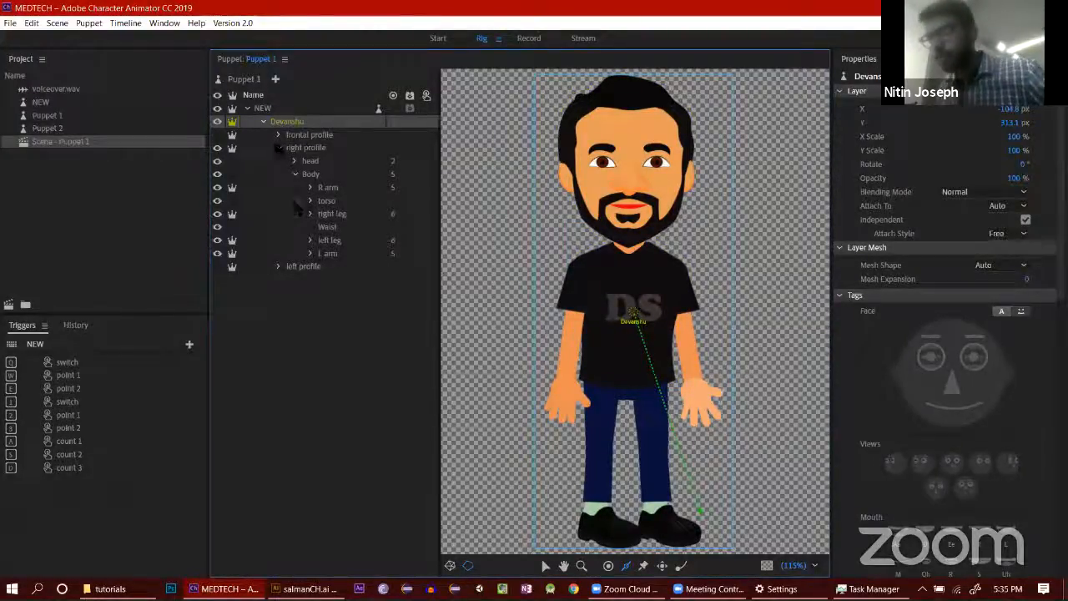
Step: Examine the reference puppet's layer hierarchy, attachment settings and handles on its root, main character, frontal profile, right profile, head and Body layers
click(294, 110)
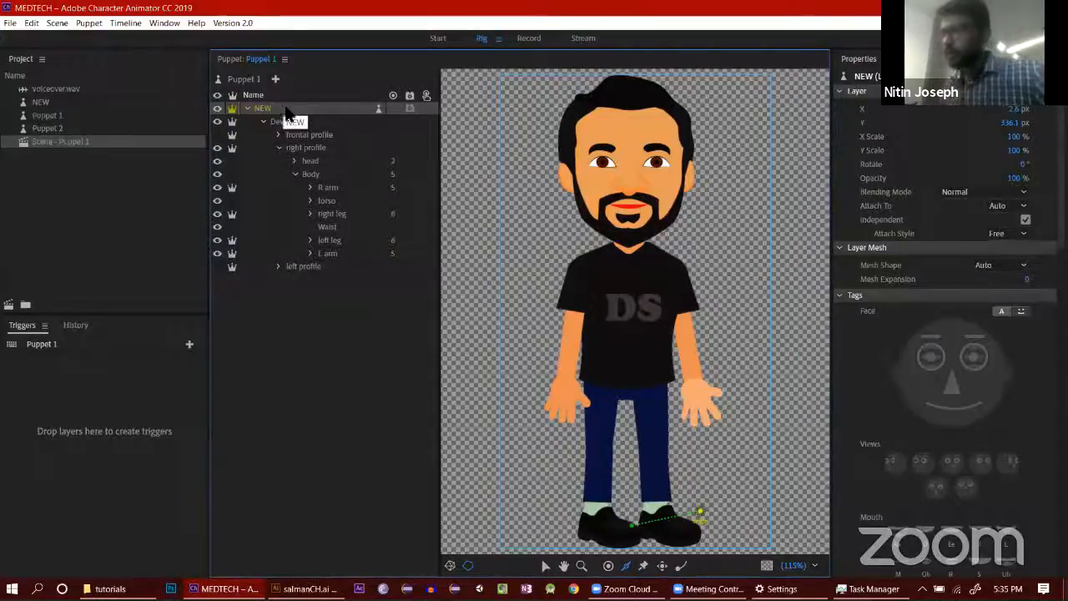
click(324, 125)
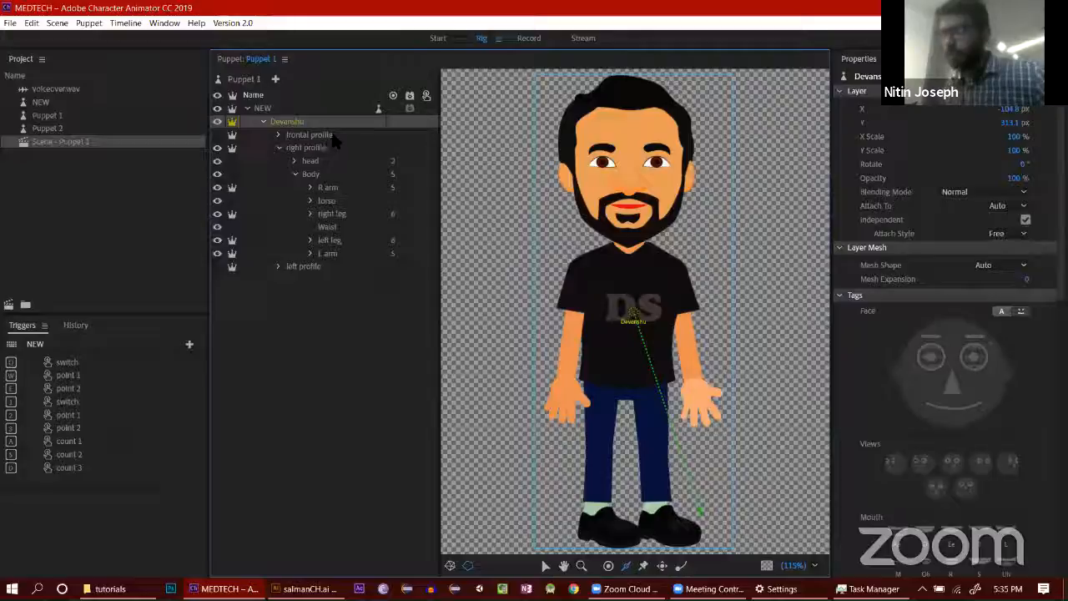
click(332, 137)
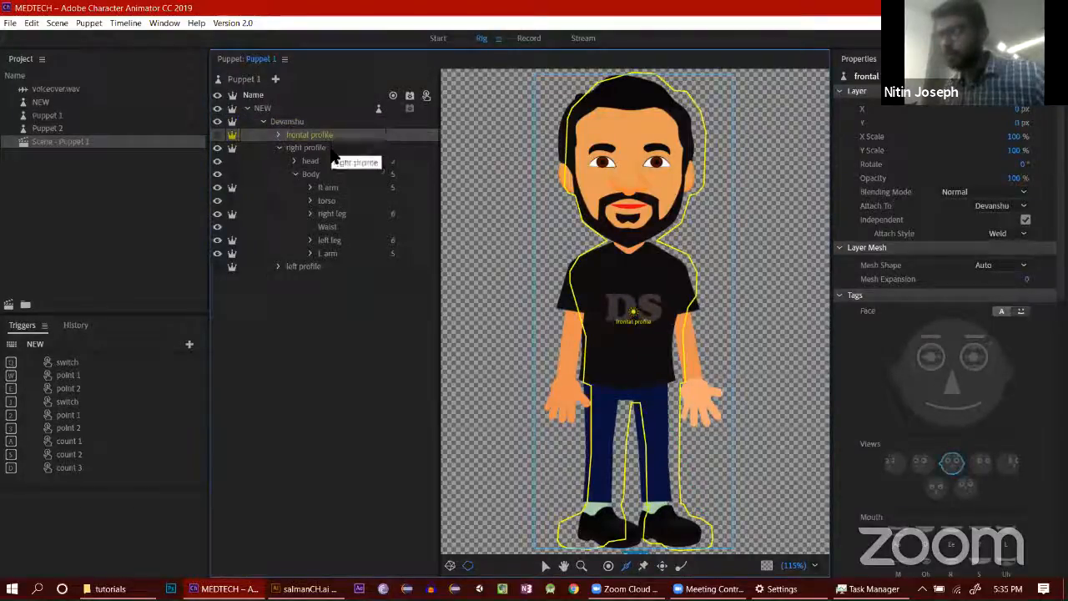
click(331, 150)
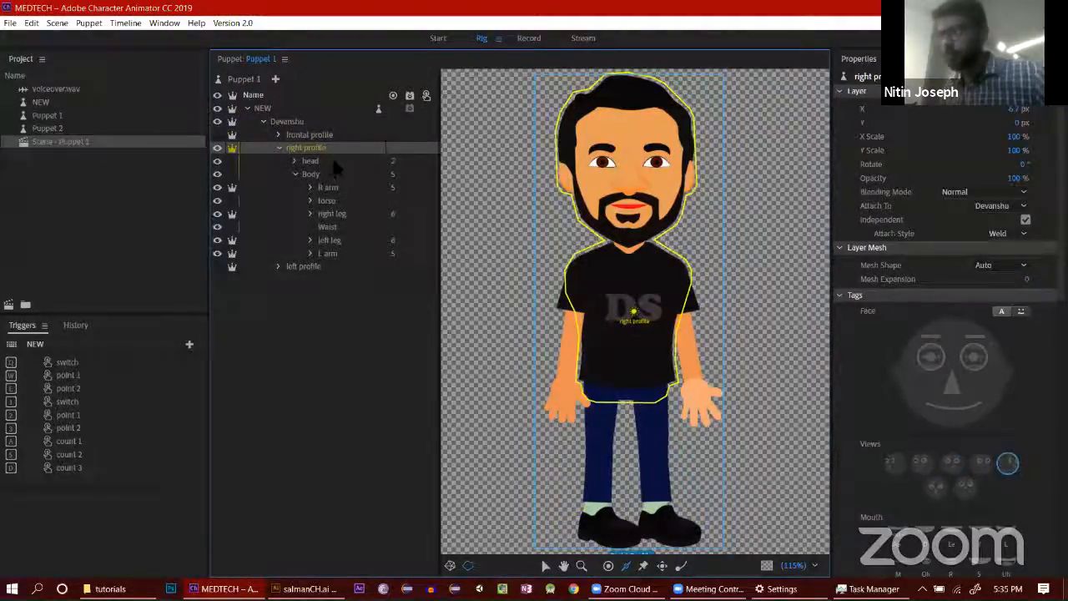
click(334, 163)
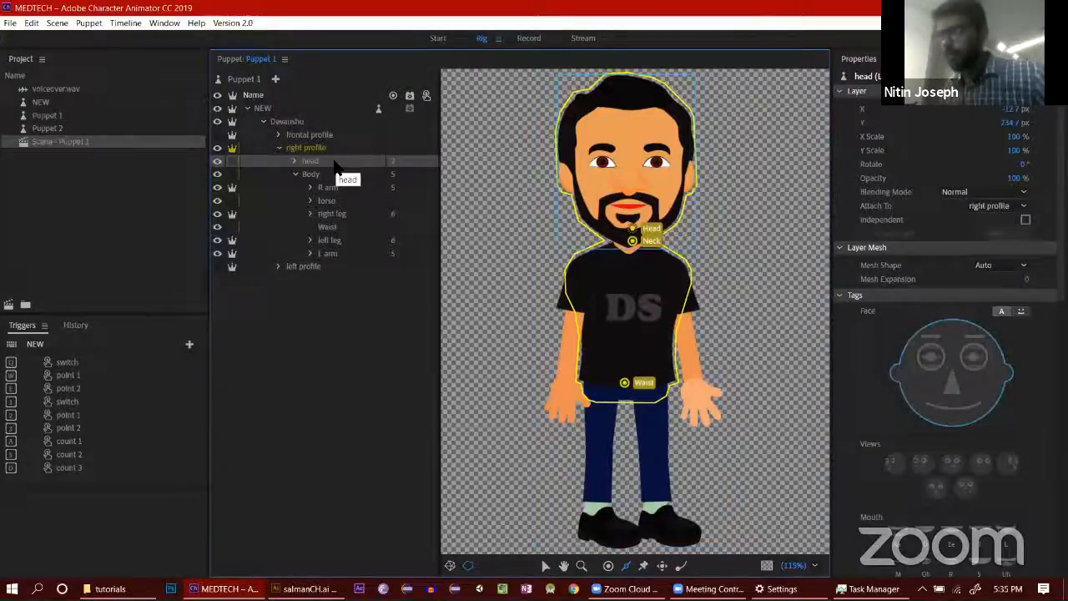
click(334, 124)
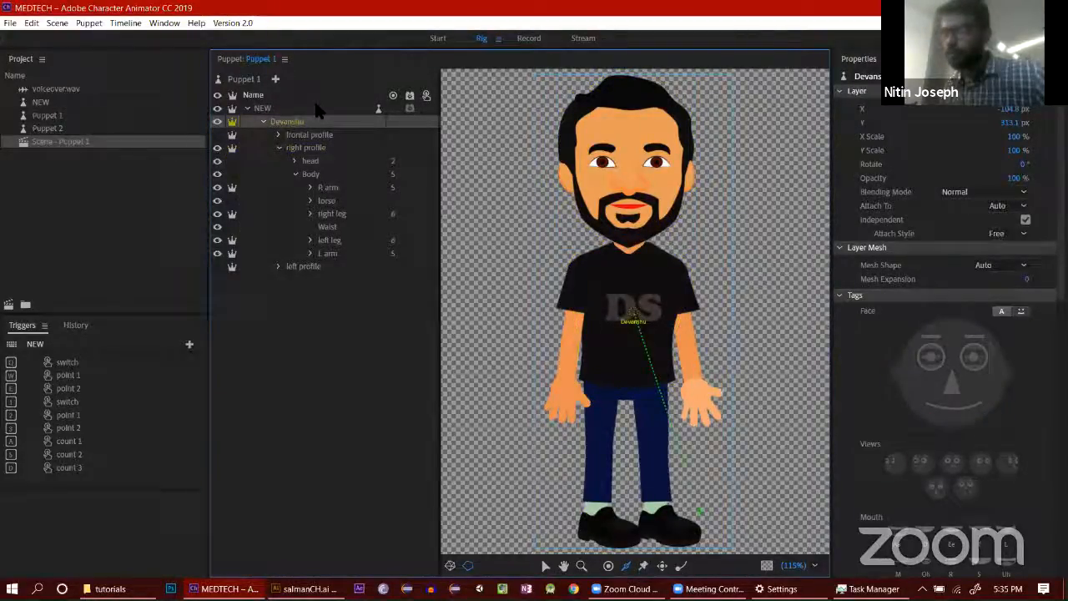
click(317, 108)
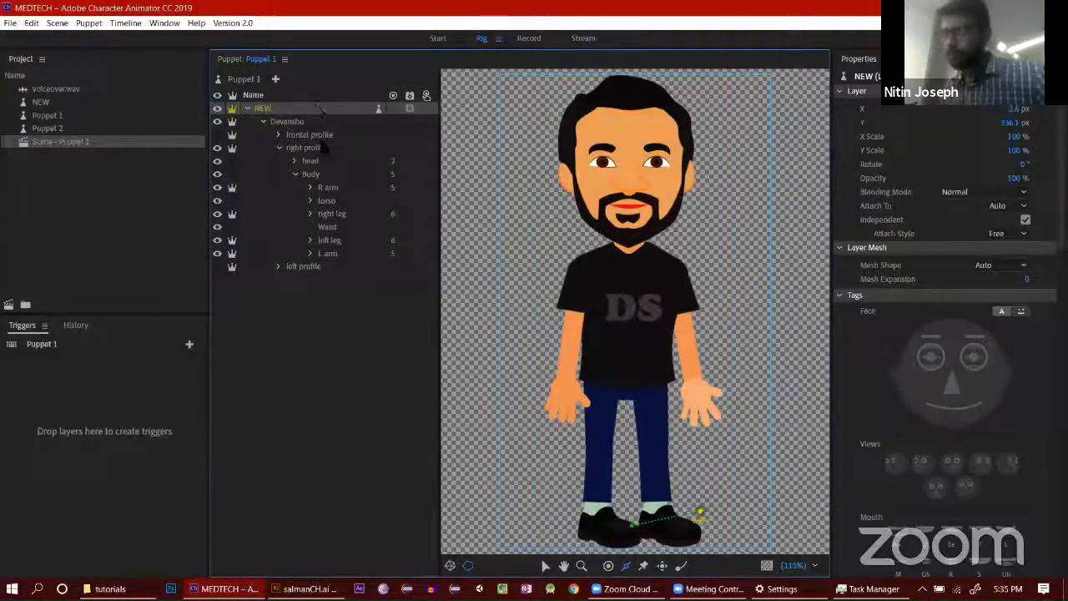
click(330, 175)
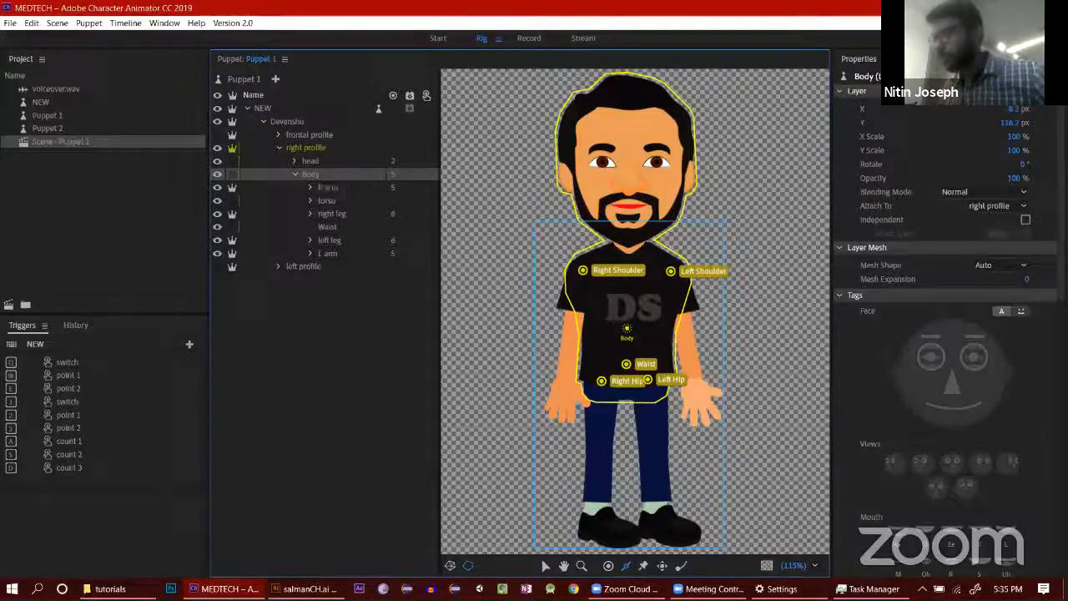
scroll(994, 395, down, 5)
scroll(993, 394, down, 2)
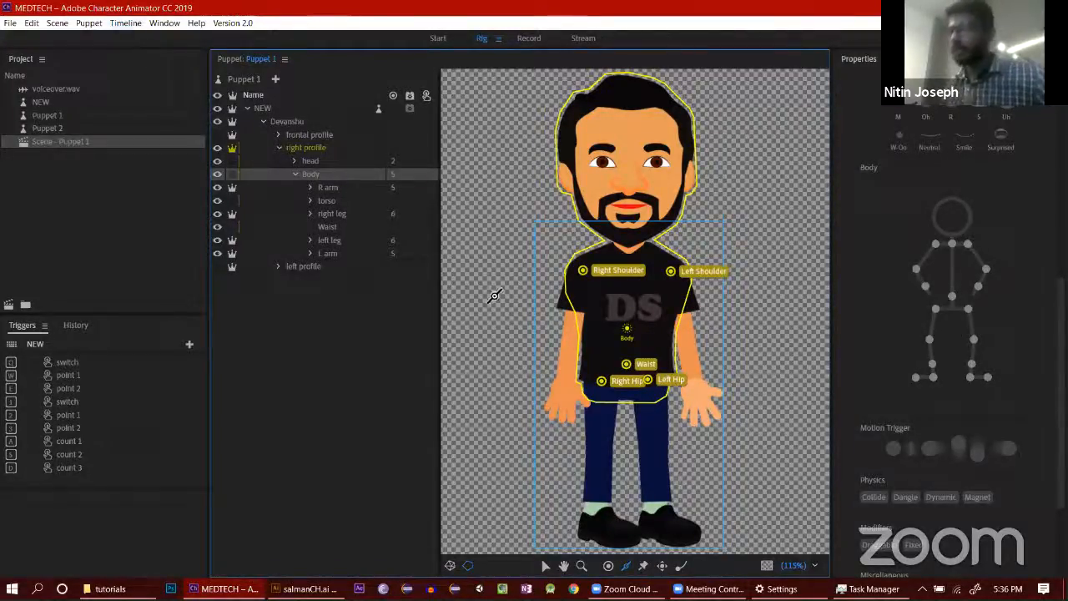
Step: Open the TutCA project from the TutCA folder in Video contents > tutorials
click(8, 24)
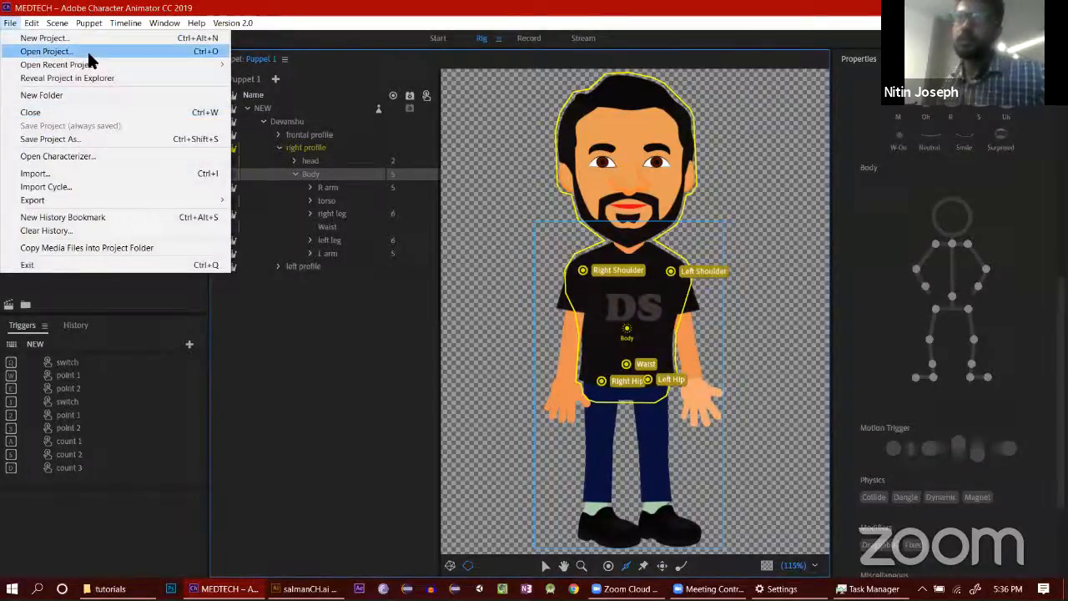
click(88, 53)
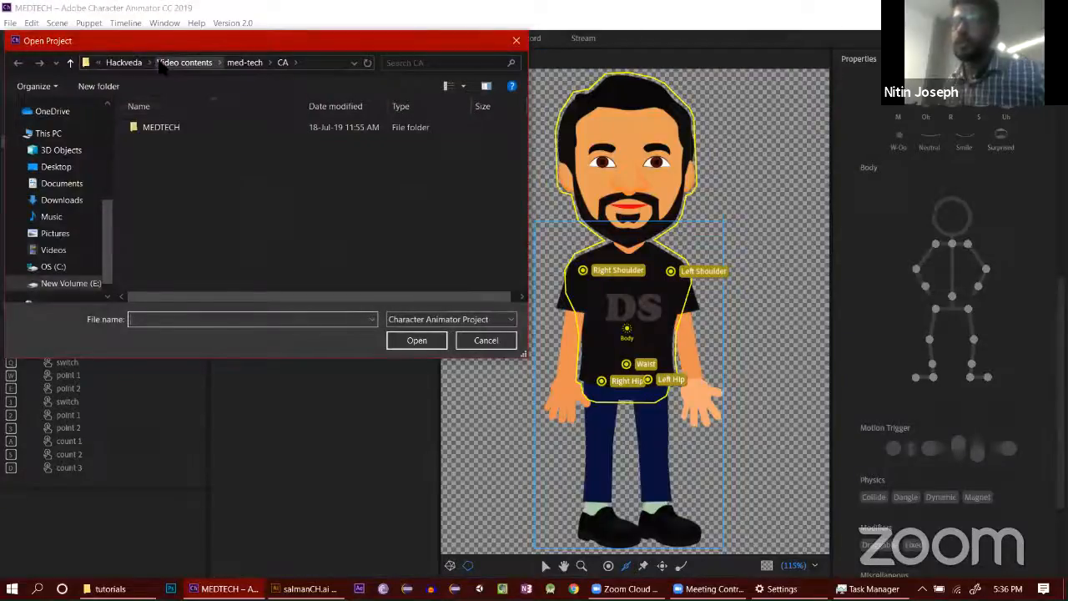
double_click(167, 277)
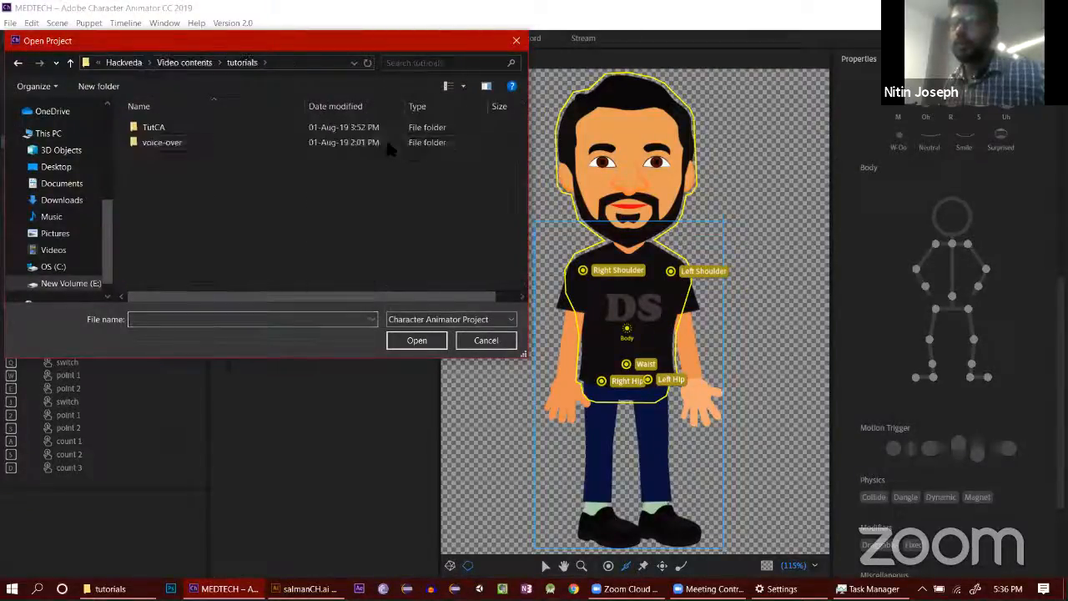
double_click(236, 130)
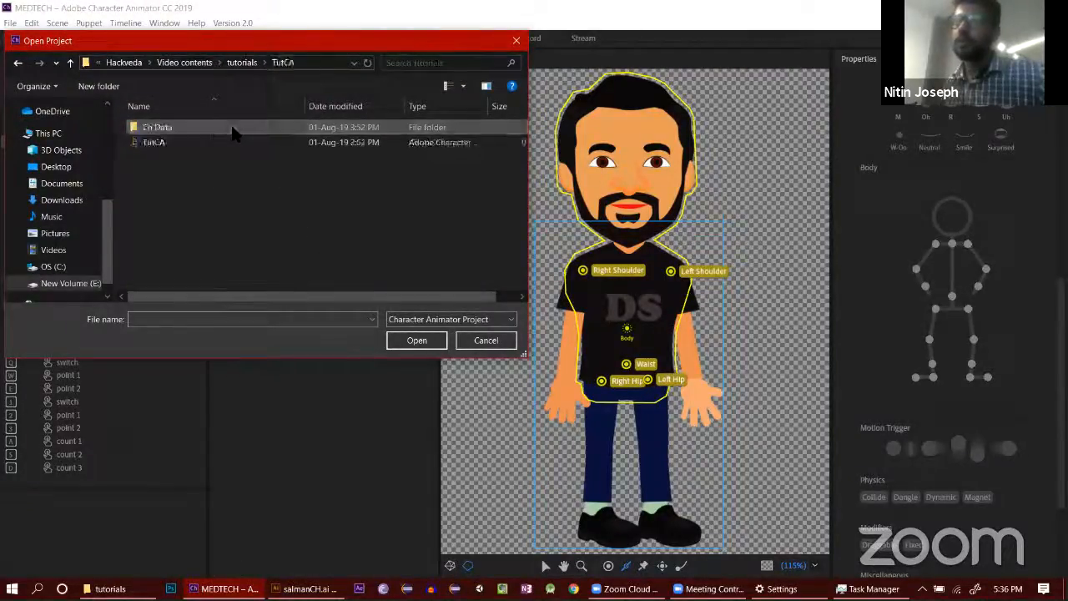
click(225, 147)
click(417, 340)
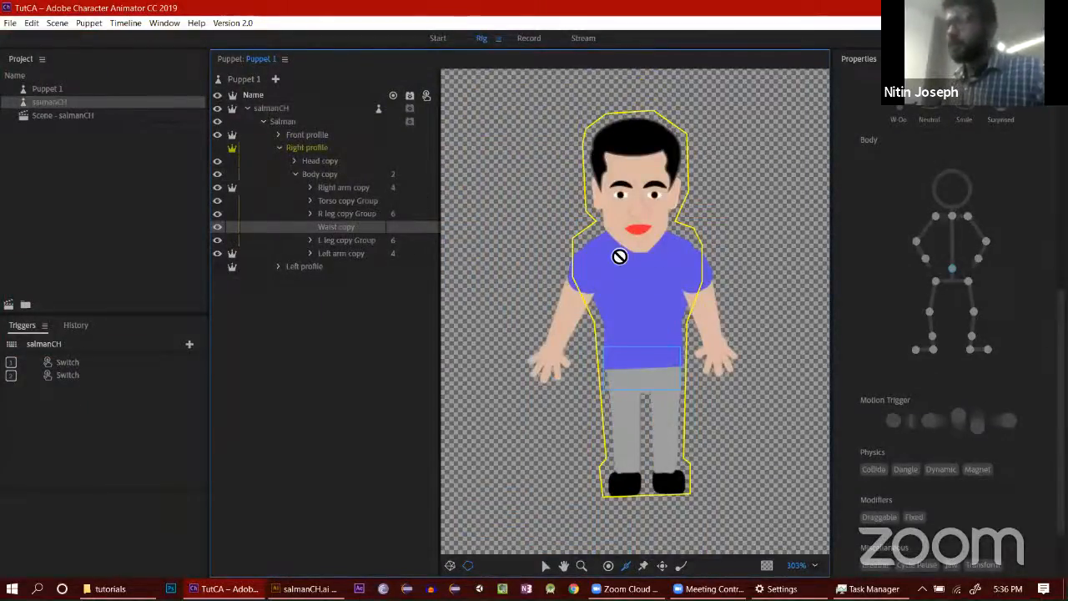
Step: Add handles to the Body copy layer at both shoulders and the lower torso, and tag the lower-torso handle as Waist
click(325, 174)
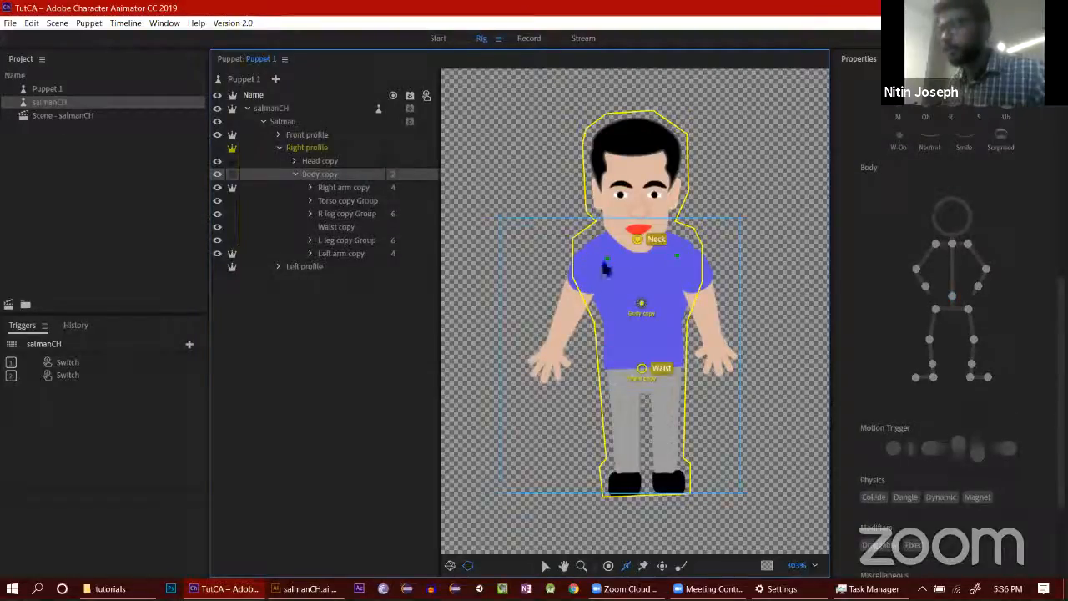
click(608, 565)
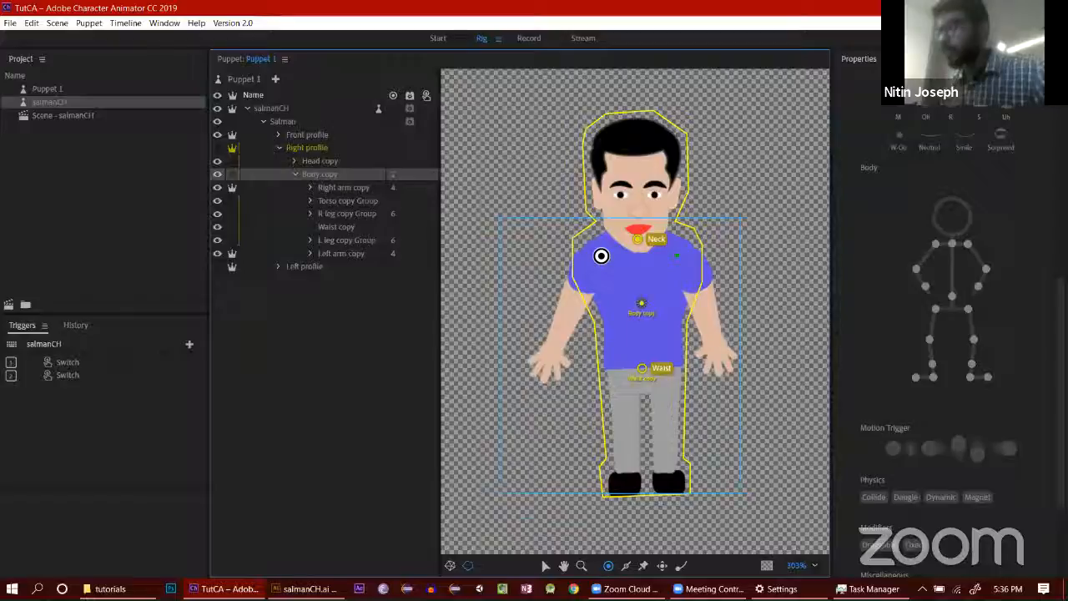
click(600, 254)
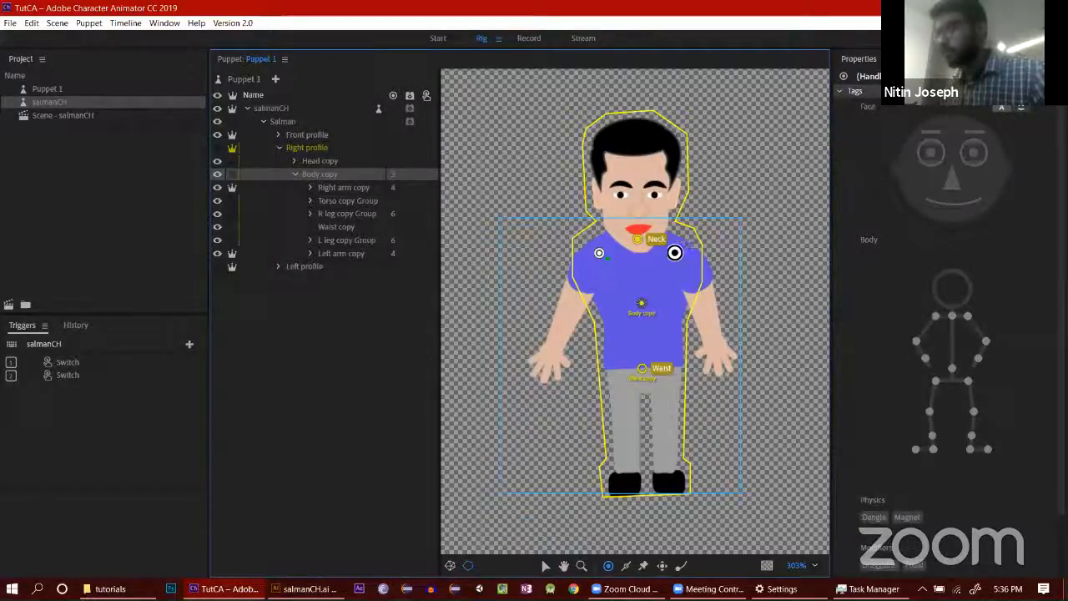
click(681, 248)
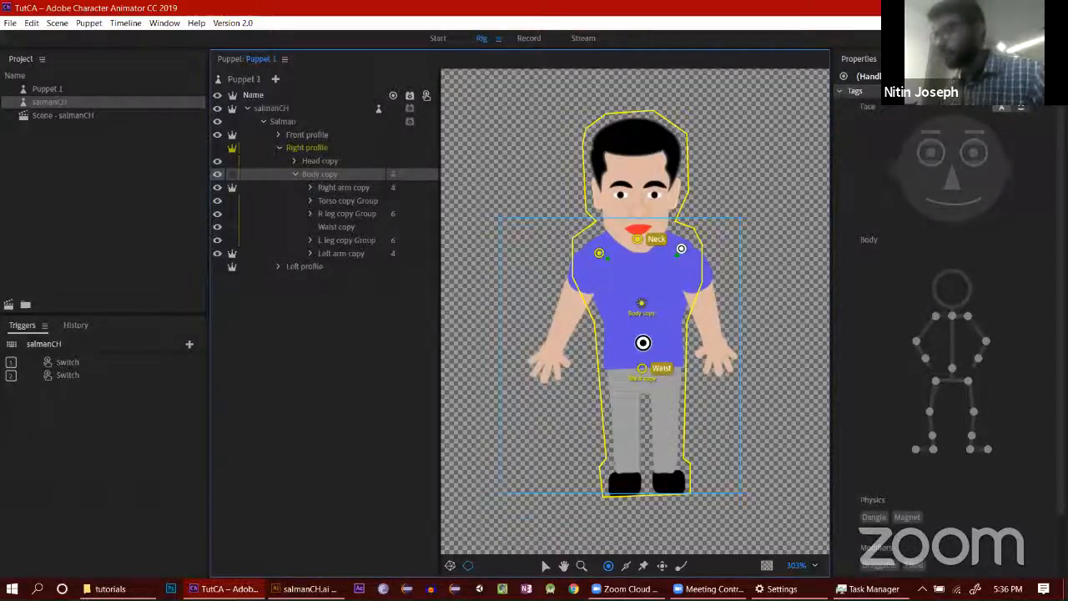
click(633, 219)
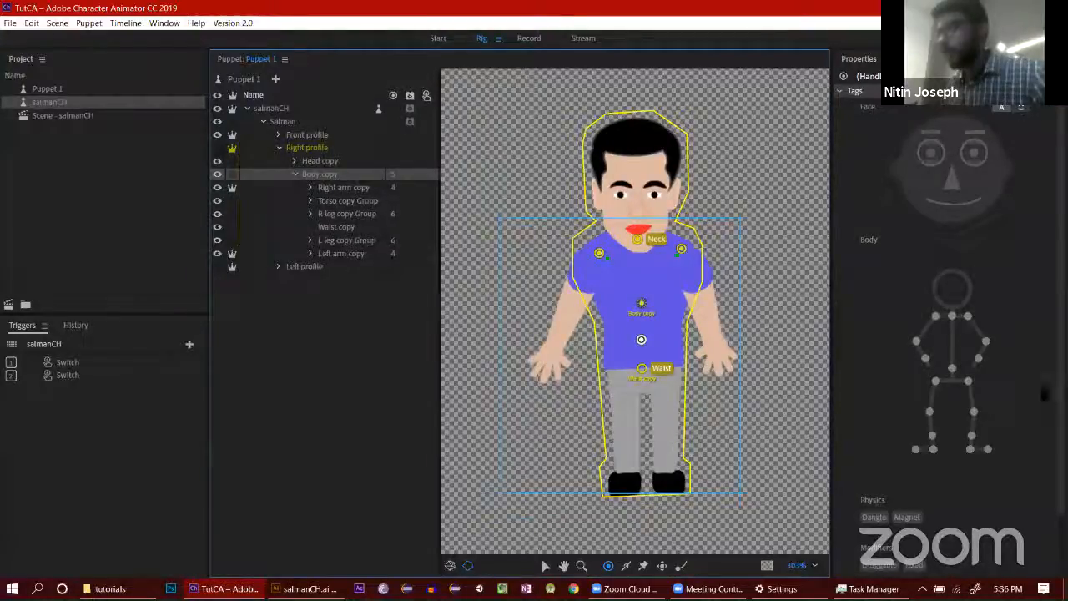
click(952, 368)
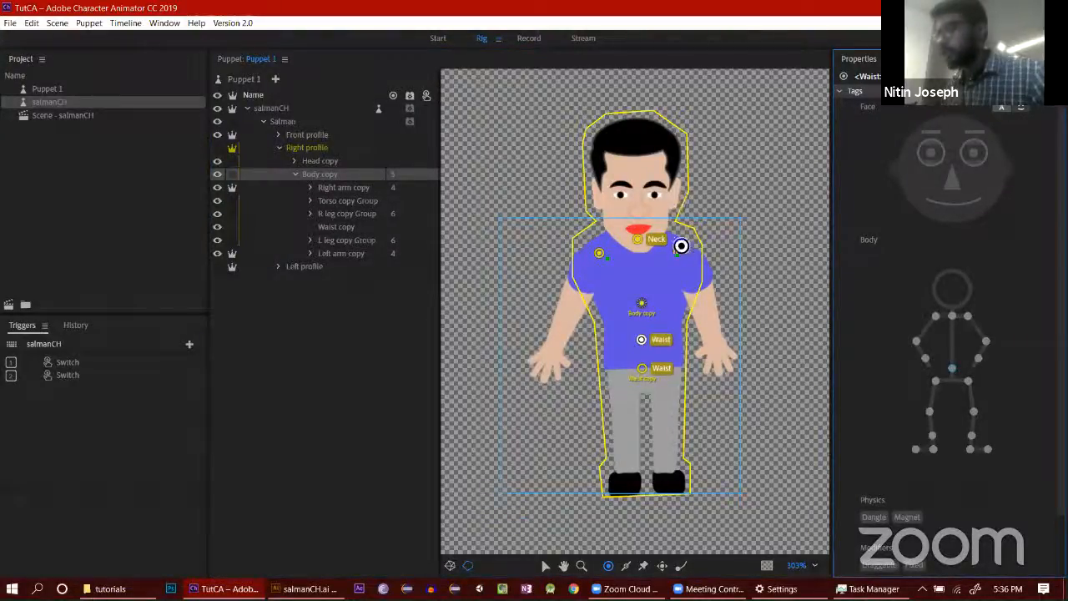
Step: Tag the two upper handles on Body copy as Left Shoulder and Right Shoulder
click(681, 248)
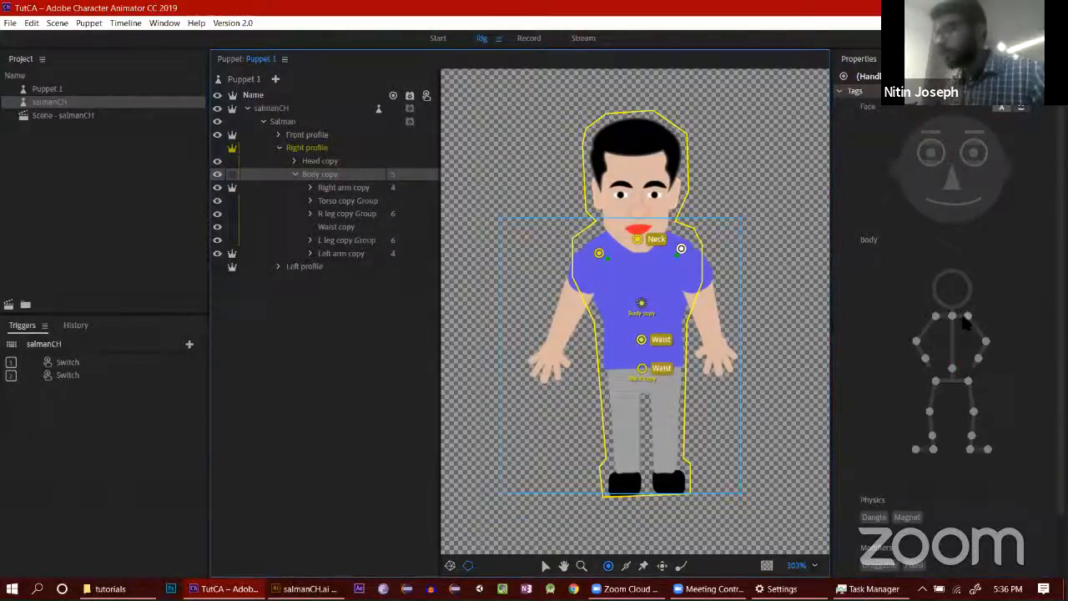
click(968, 317)
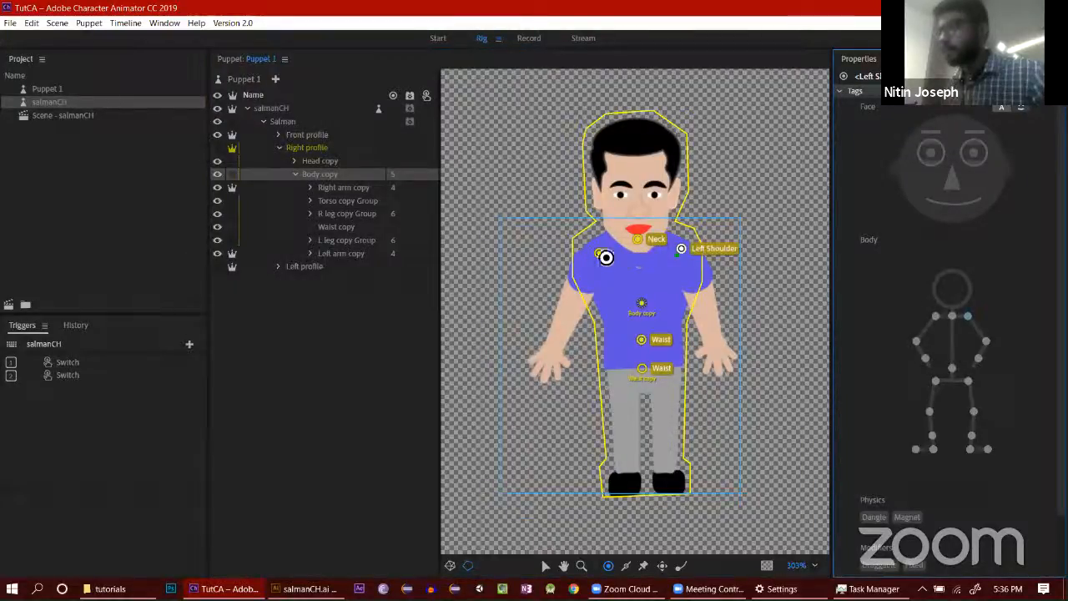
click(598, 255)
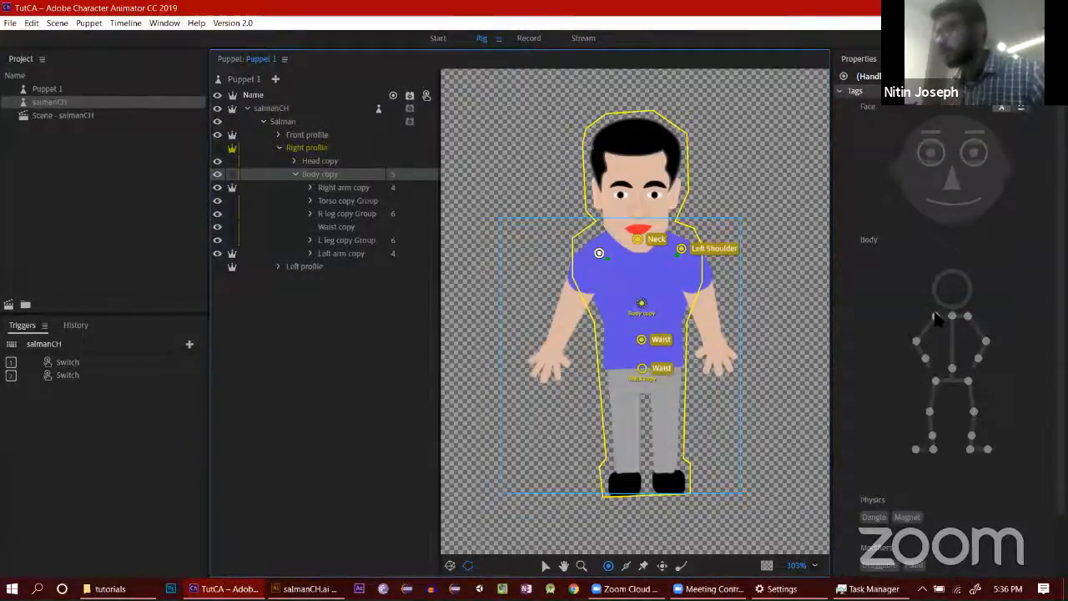
click(936, 316)
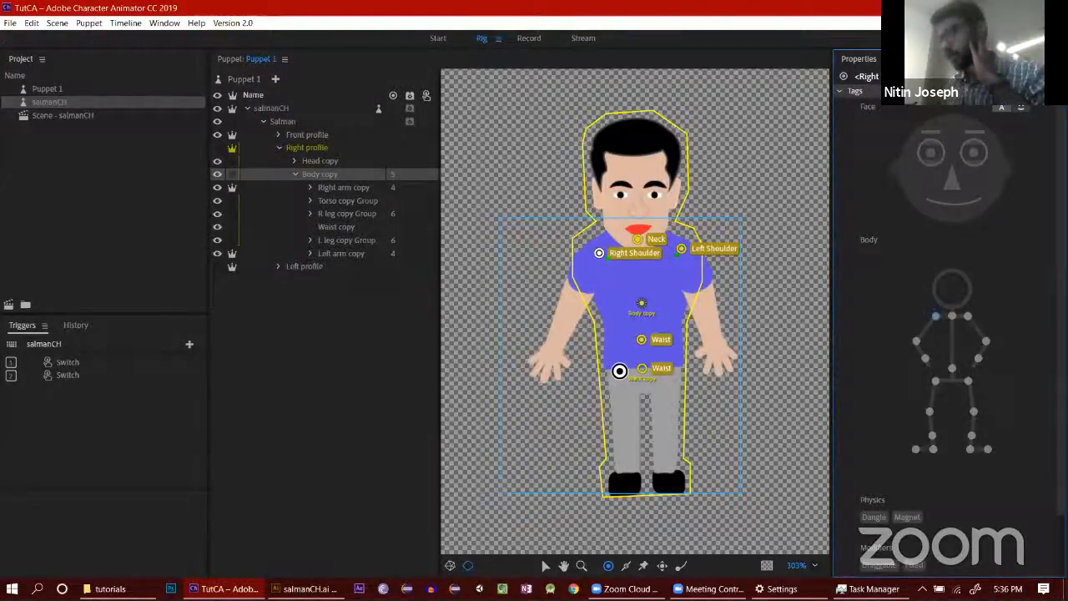
Step: Add two handles at the top of the legs on Body copy and tag them as Left Hip and Right Hip
click(618, 370)
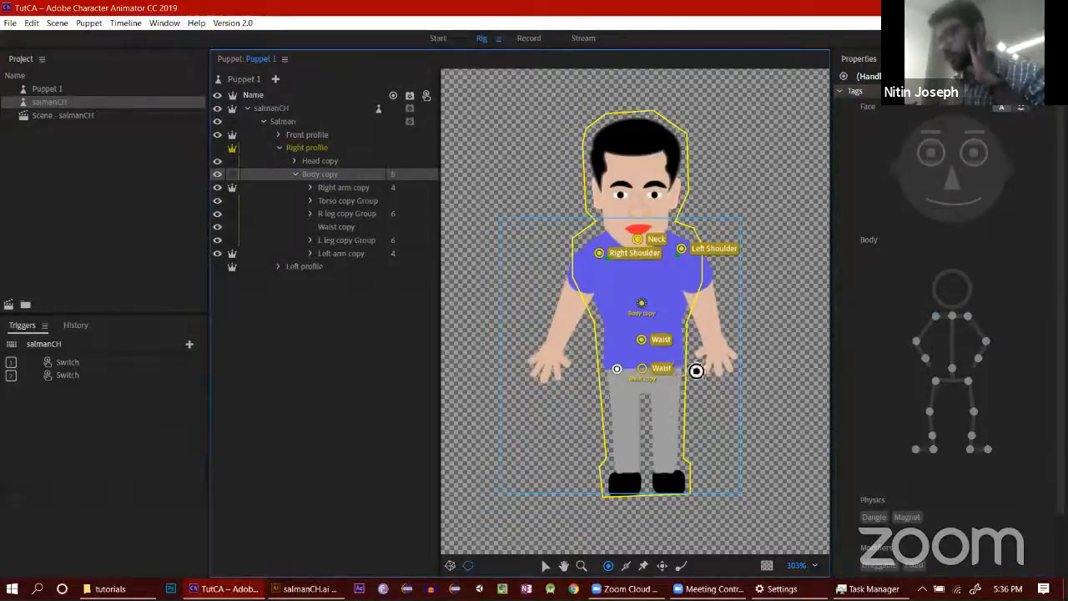
click(668, 367)
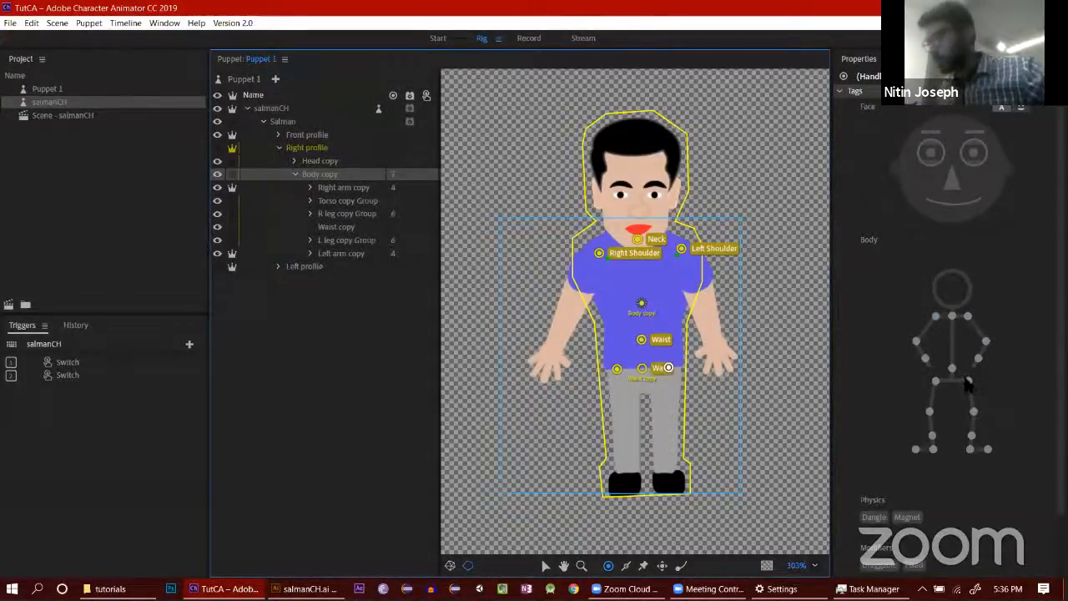
click(969, 383)
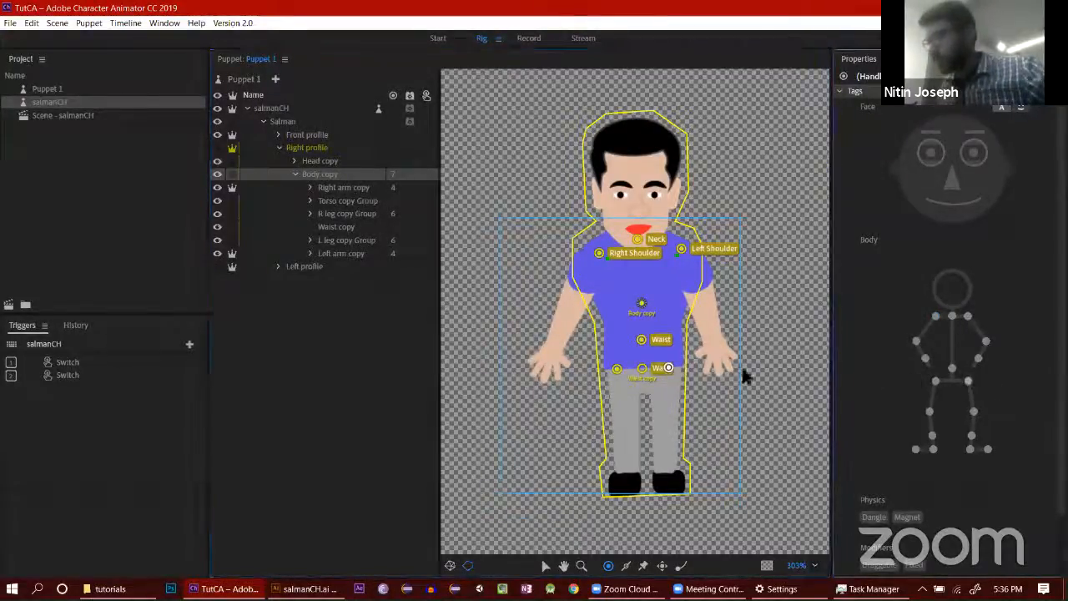
click(617, 369)
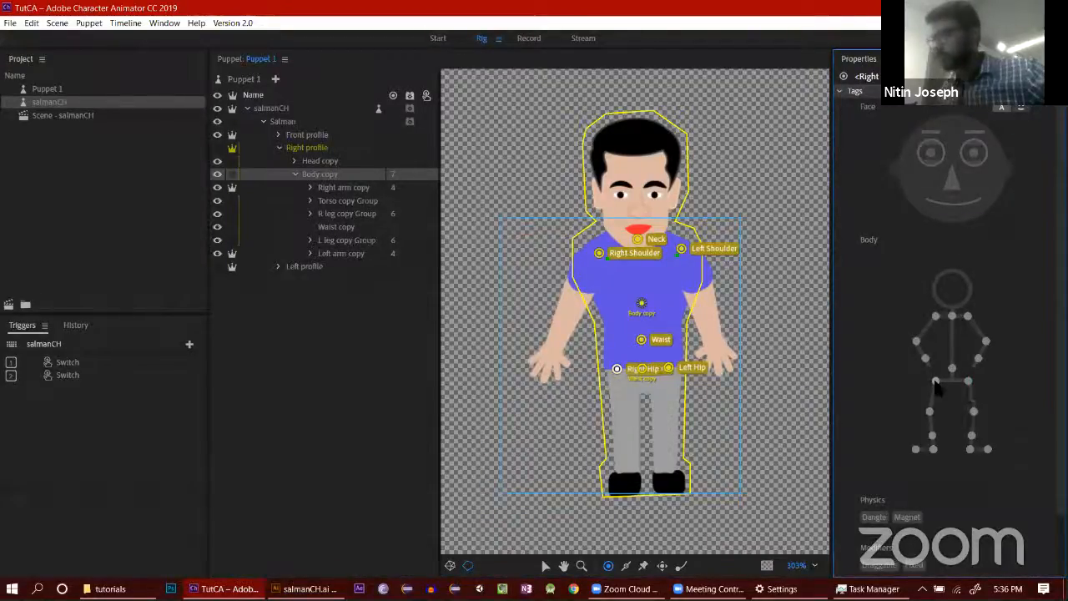
click(936, 383)
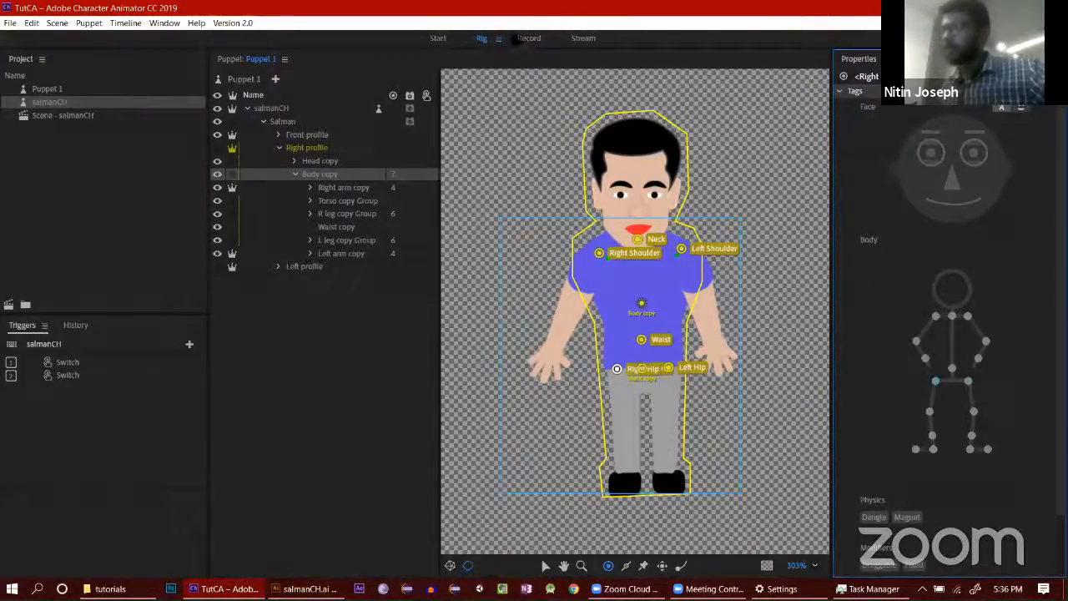
Step: Test the salmanCH puppet in the scene with the rest pose set, and return to its rig
click(529, 37)
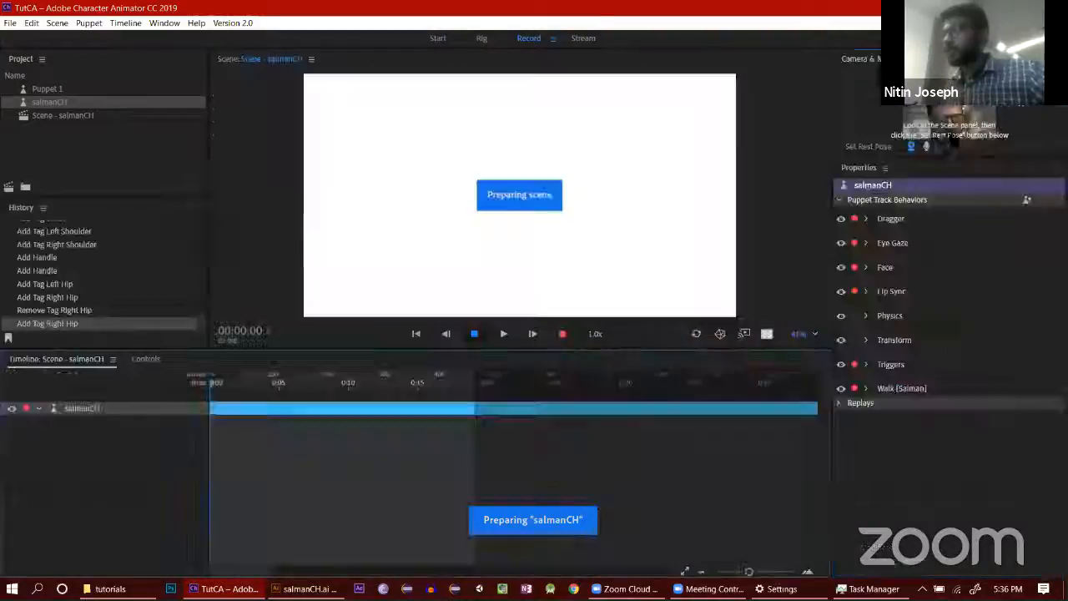
click(885, 153)
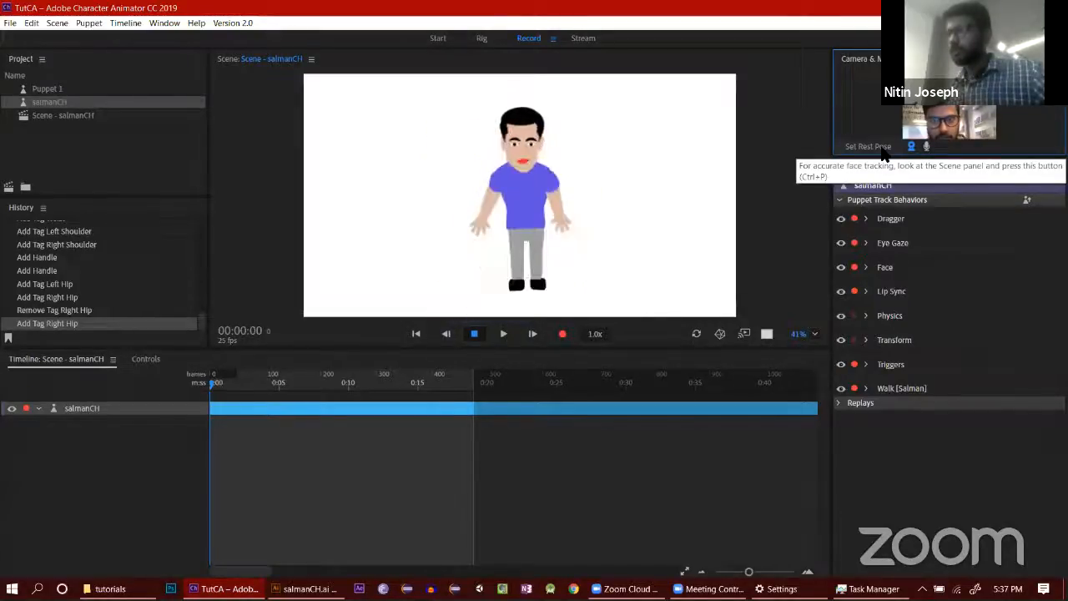
click(481, 38)
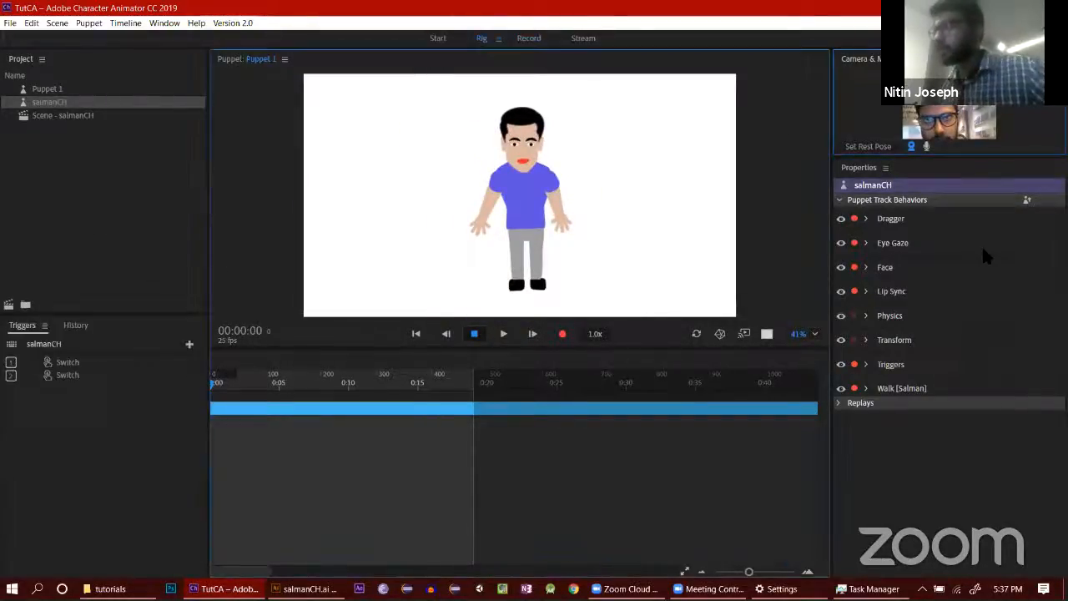
Step: Move the Body copy shoulder handles slightly down onto the arm attachment points and the hip handles inward toward the waist centre
drag(598, 253, 608, 261)
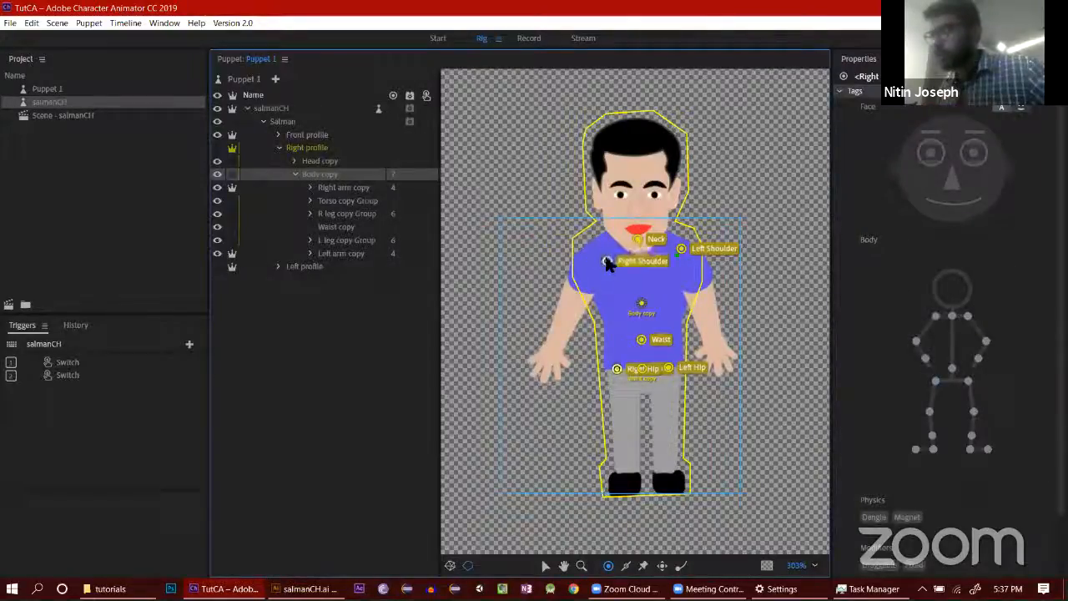
drag(679, 247, 679, 255)
drag(616, 368, 657, 365)
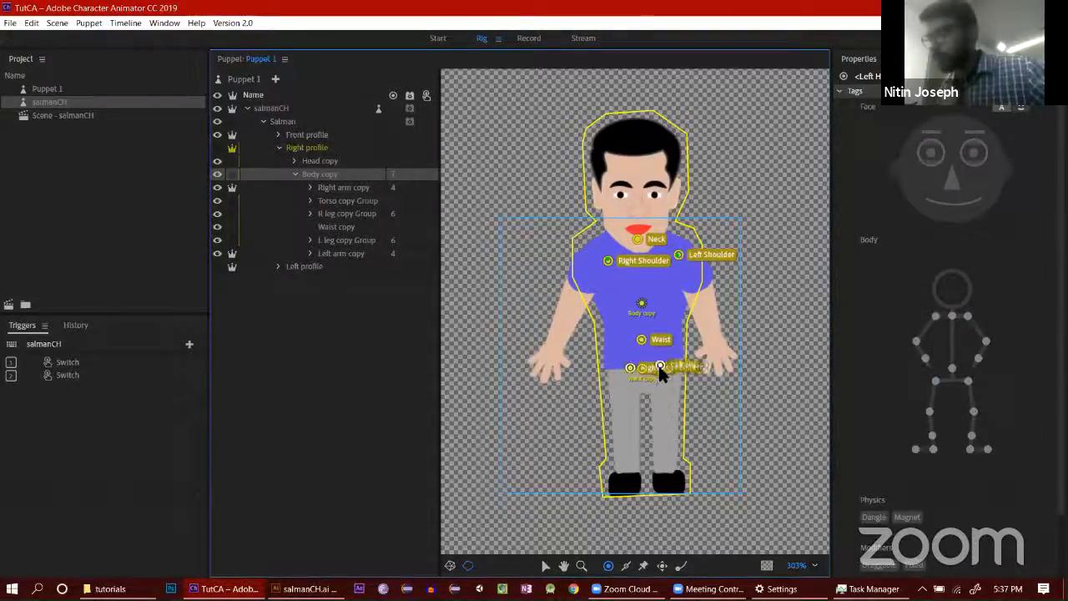
click(628, 367)
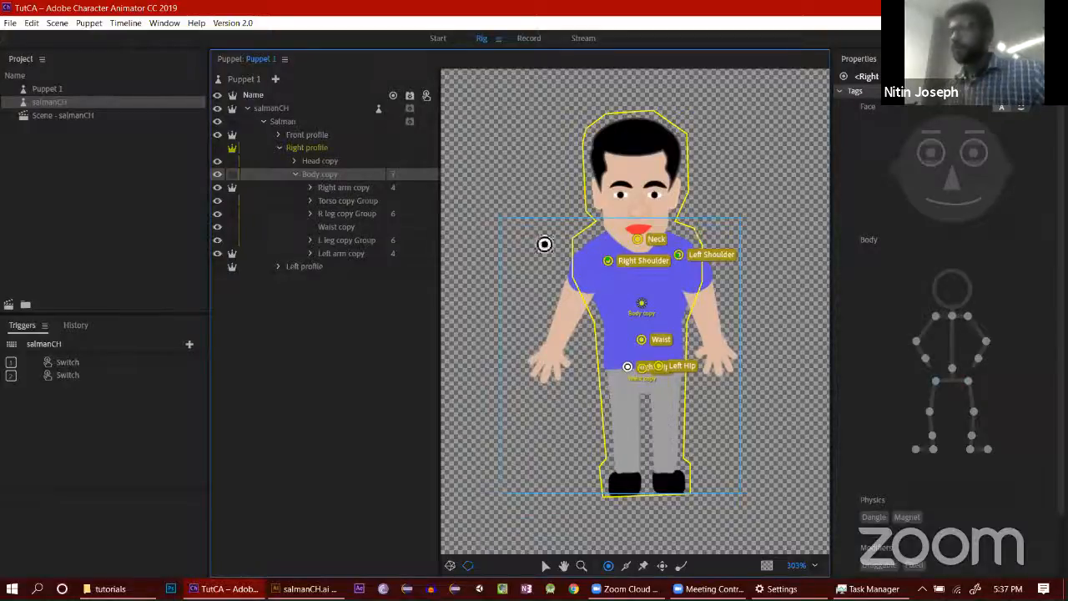
Step: Try the L leg copy Group origin handle up at the waist centre, and put it back at the top of the left leg
click(345, 240)
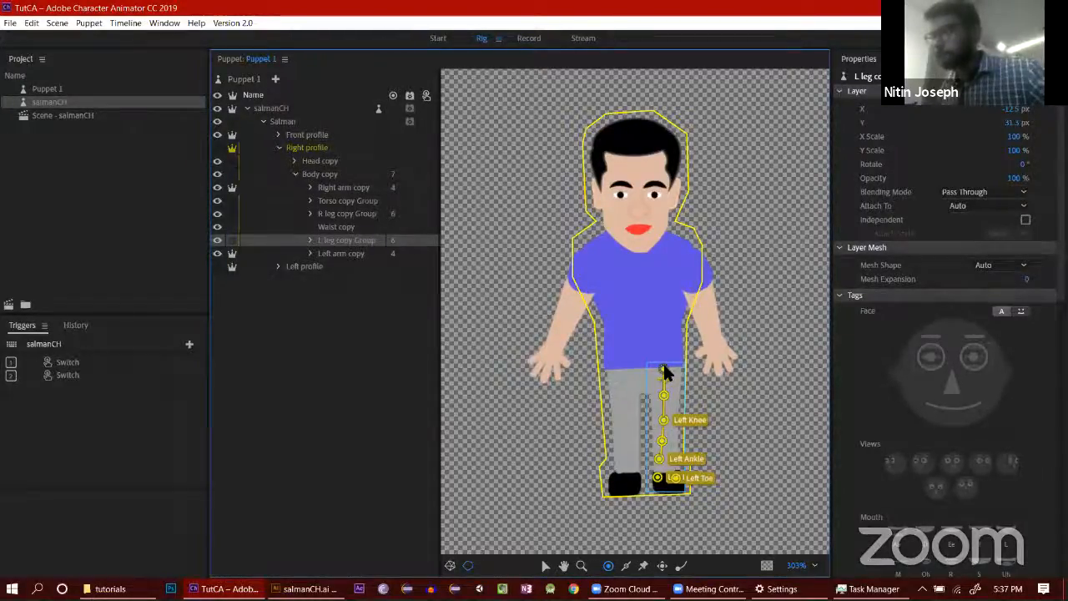
drag(666, 371, 644, 350)
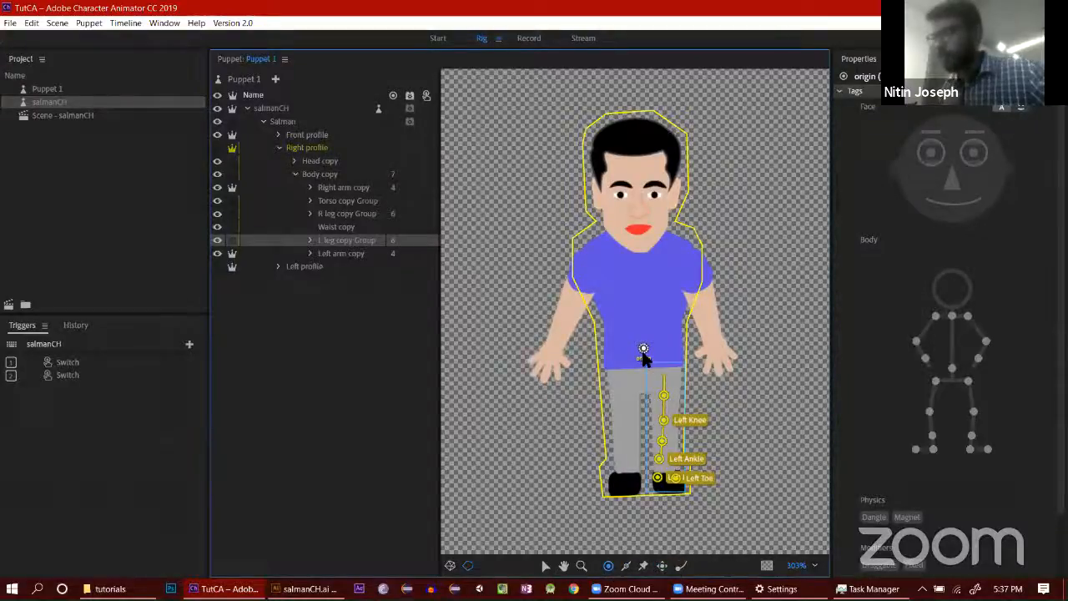
drag(643, 350, 666, 357)
Step: Test the salmanCH puppet in the scene with the rest pose set, and return to its rig
click(528, 37)
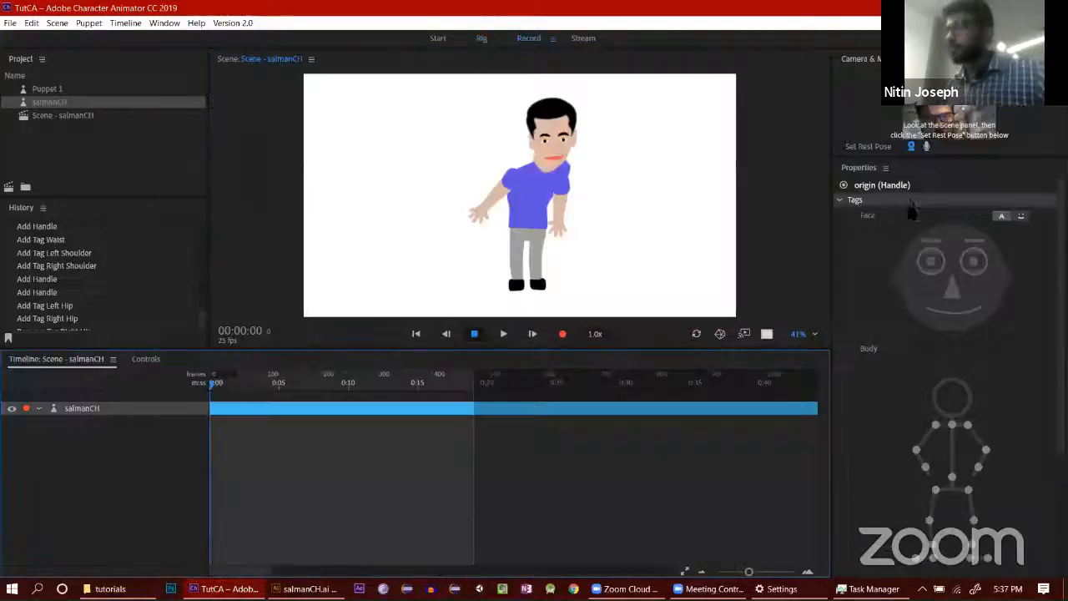
click(878, 150)
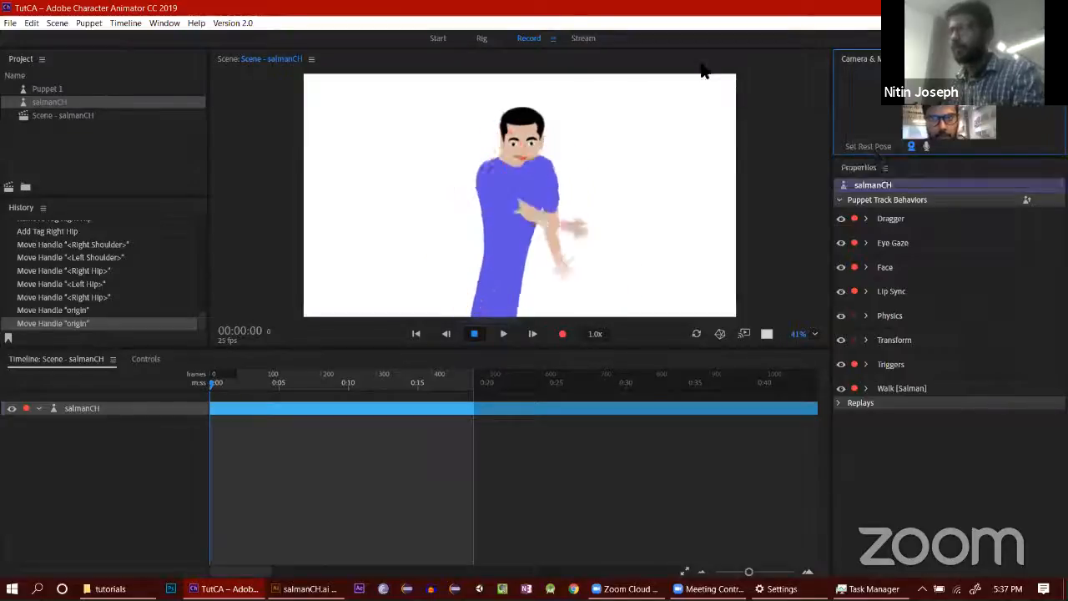
click(482, 39)
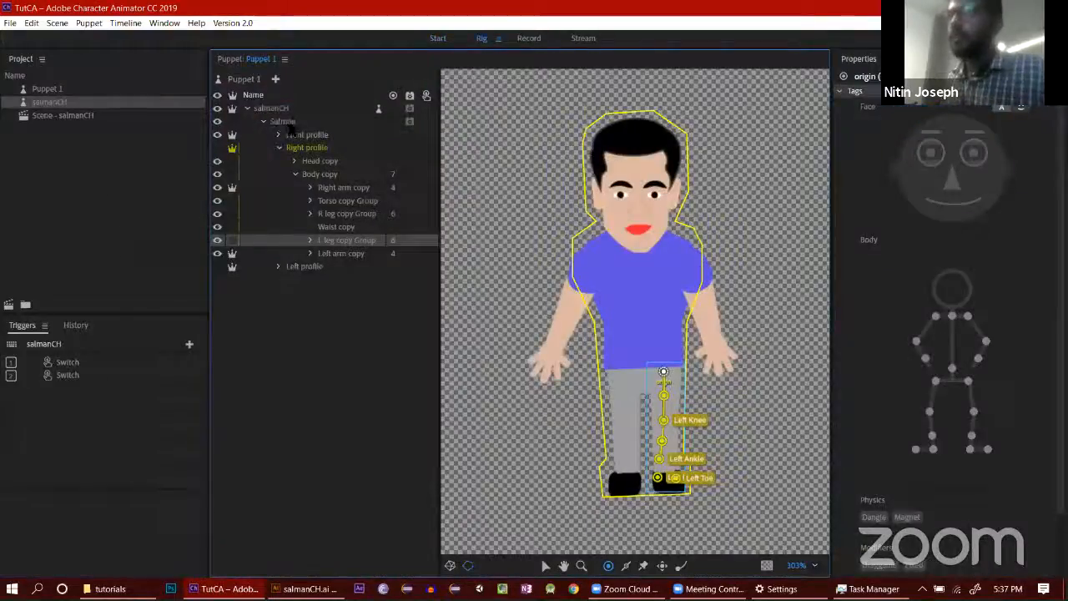
Step: Move the top-level salmanCH origin handle between the feet, and check the puppet in the scene
click(288, 108)
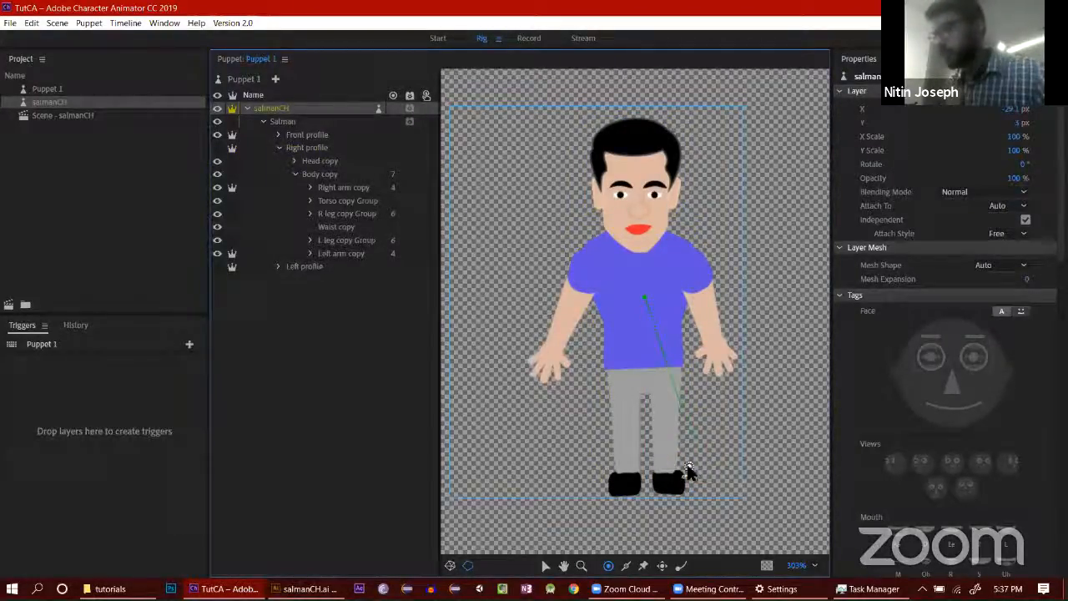
drag(689, 471, 655, 476)
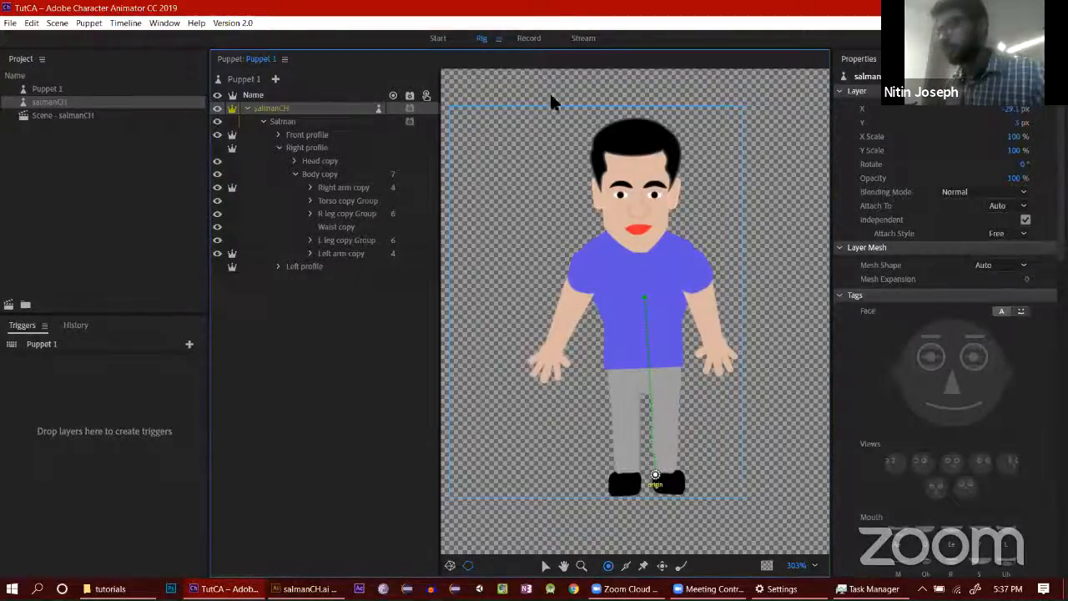
click(530, 40)
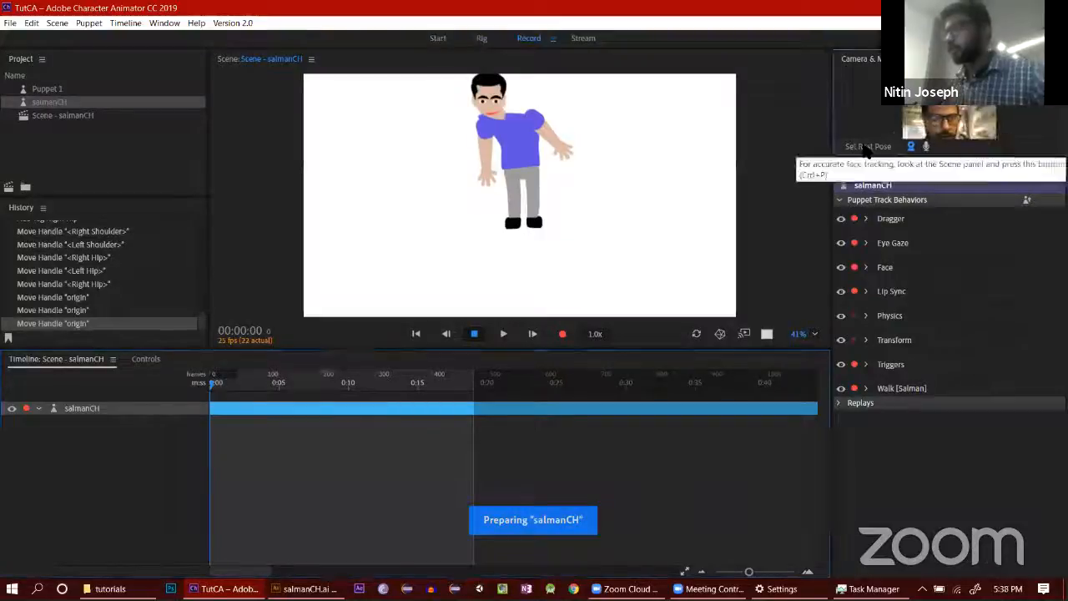
click(480, 40)
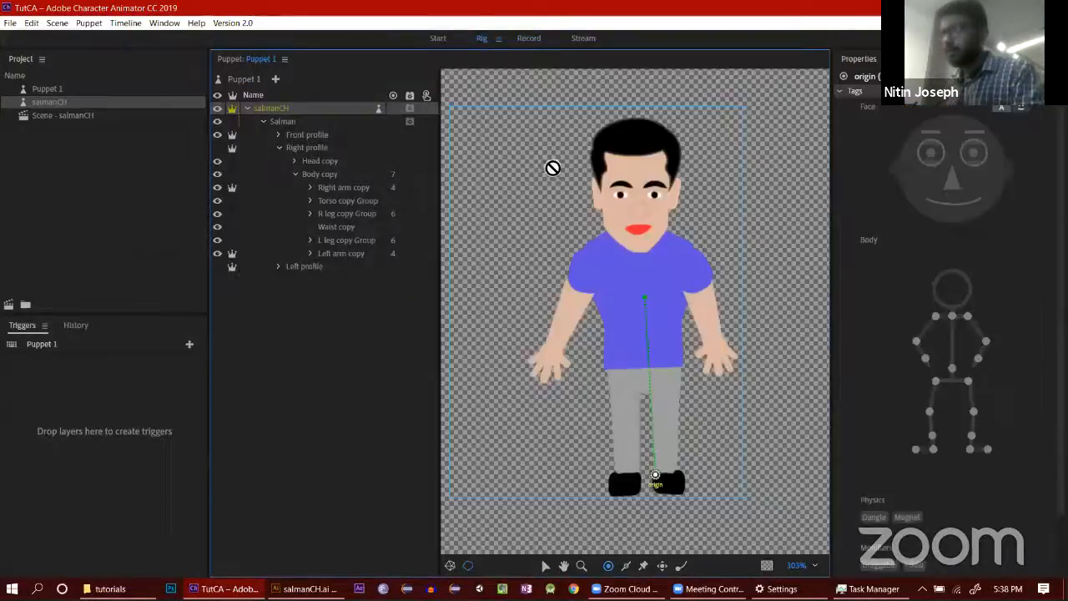
Step: Move the salmanCH origin handle up and outside the left leg at thigh height, and check the puppet in the scene
drag(698, 457, 694, 407)
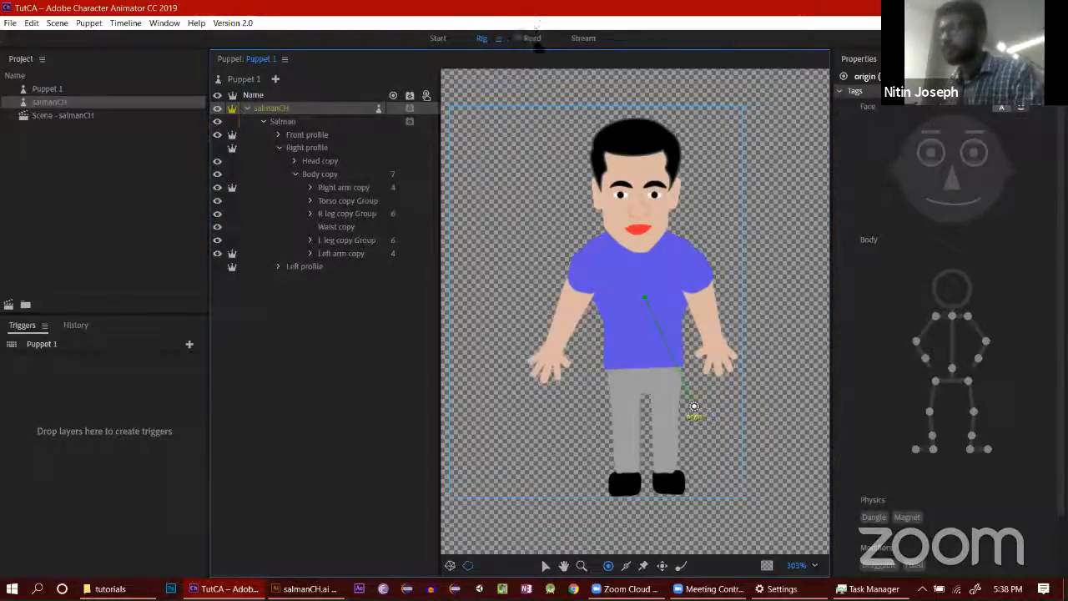
click(535, 39)
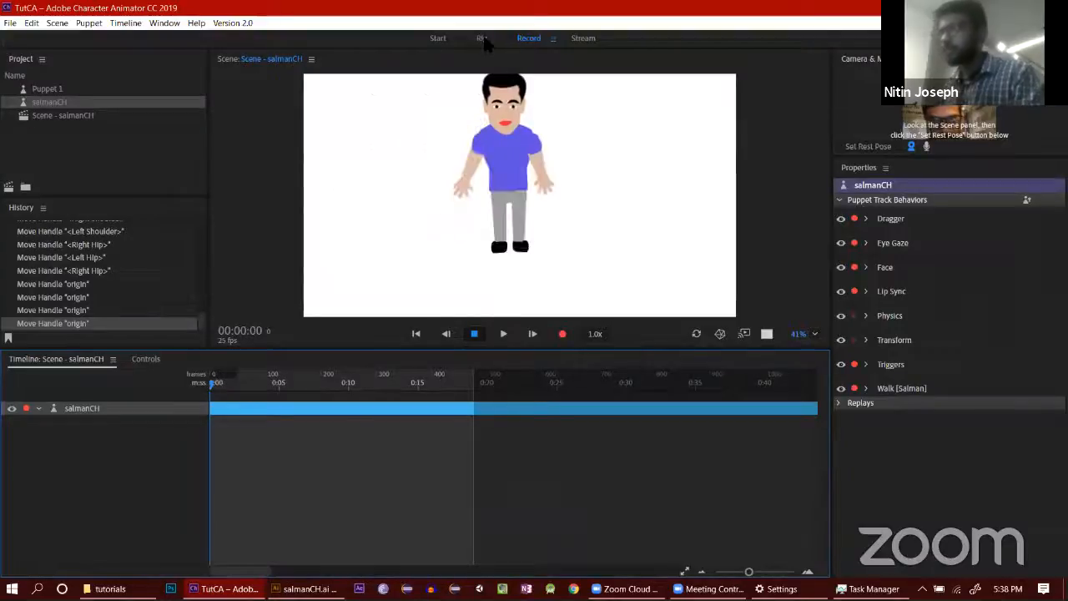
key(ctrl+2)
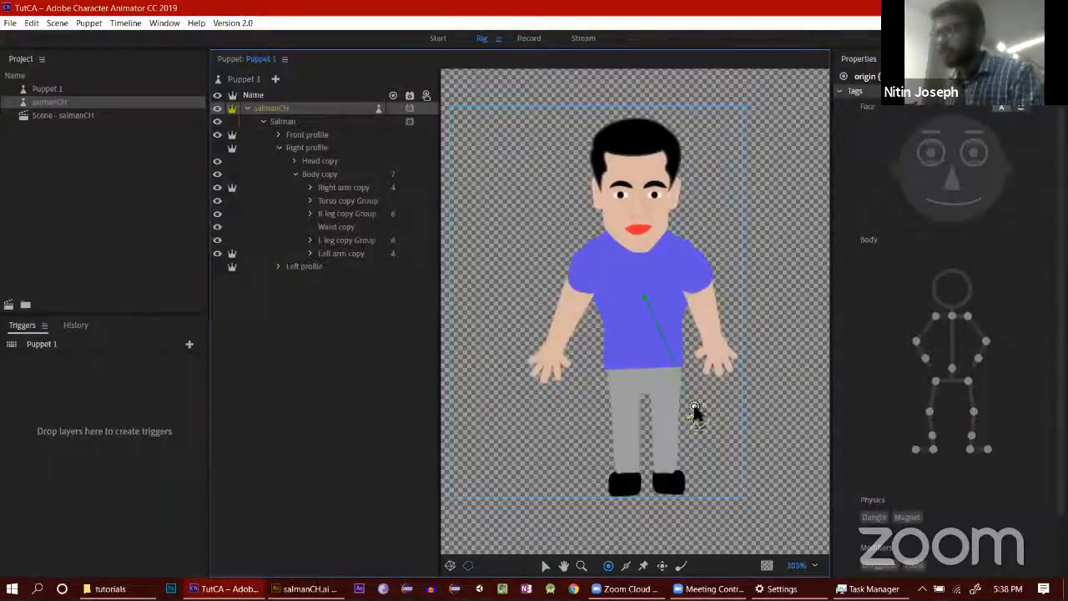
Step: Move the salmanCH origin handle to the upper chest just below the neck, and test the puppet with the rest pose set
drag(654, 339, 647, 325)
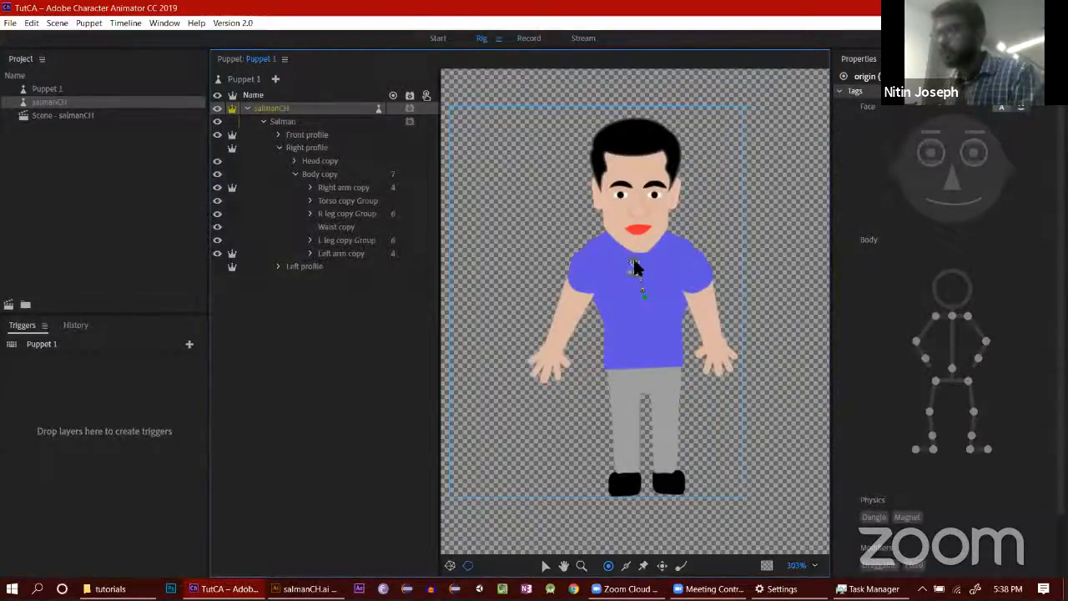
drag(639, 266, 641, 262)
key(ctrl+3)
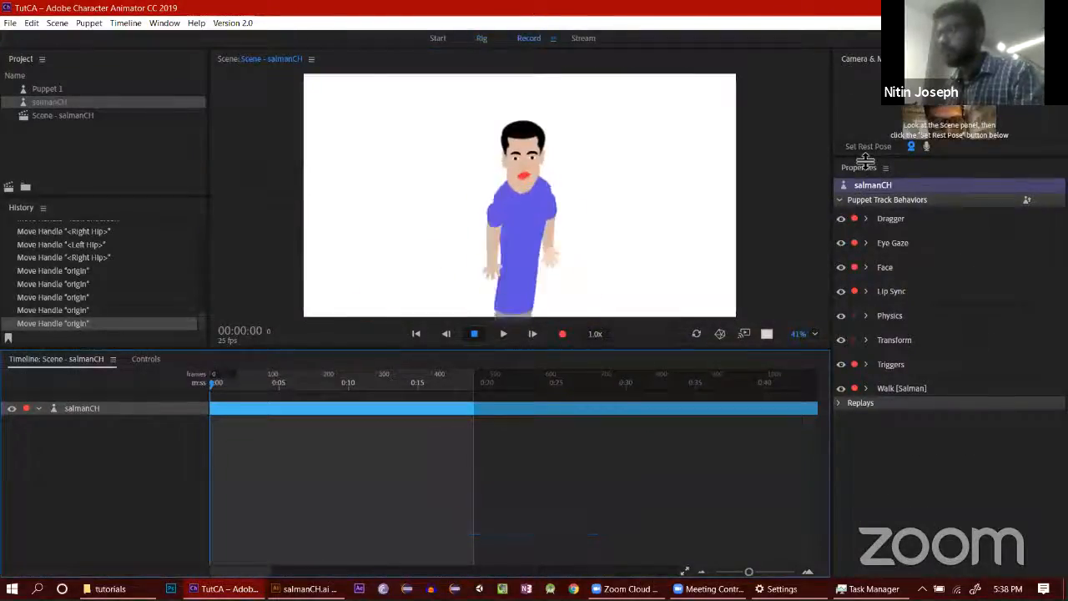
click(868, 147)
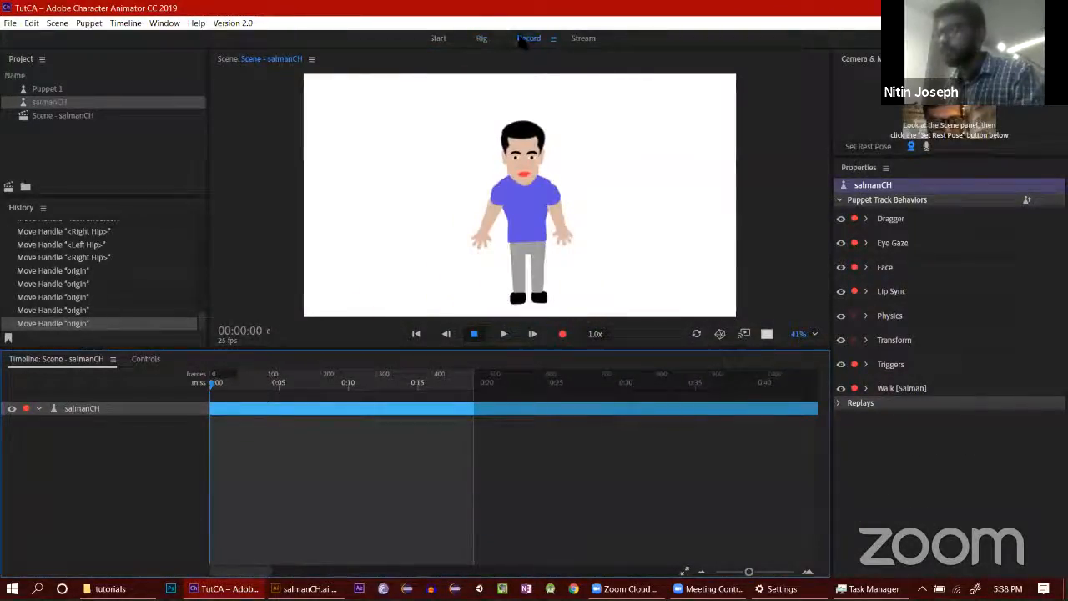
click(483, 38)
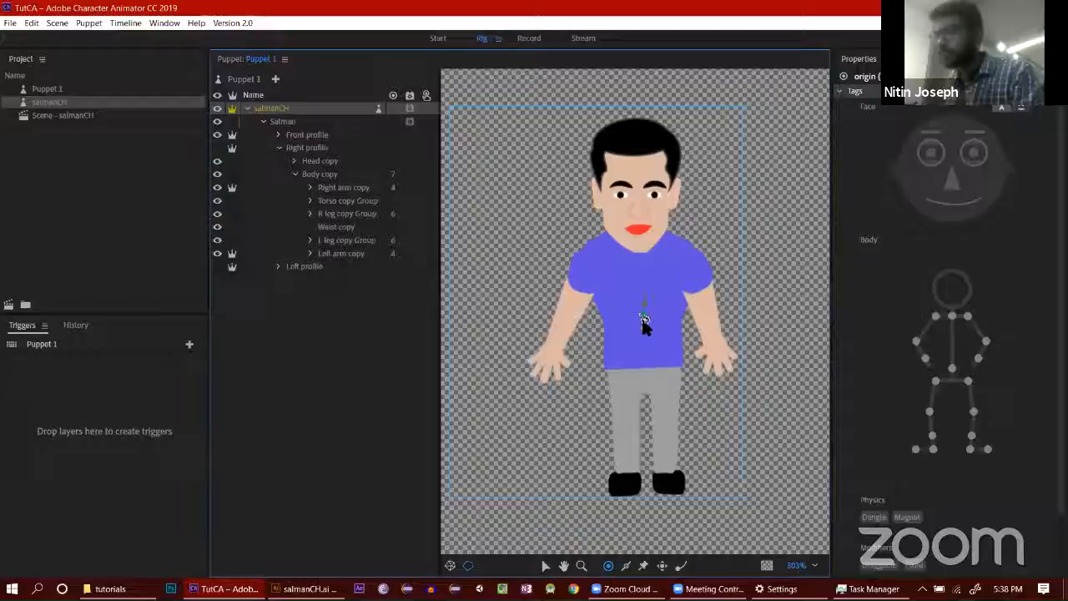
Step: Move the salmanCH origin handle to the middle of the torso, and test the puppet with the rest pose set
drag(644, 321, 646, 327)
click(530, 40)
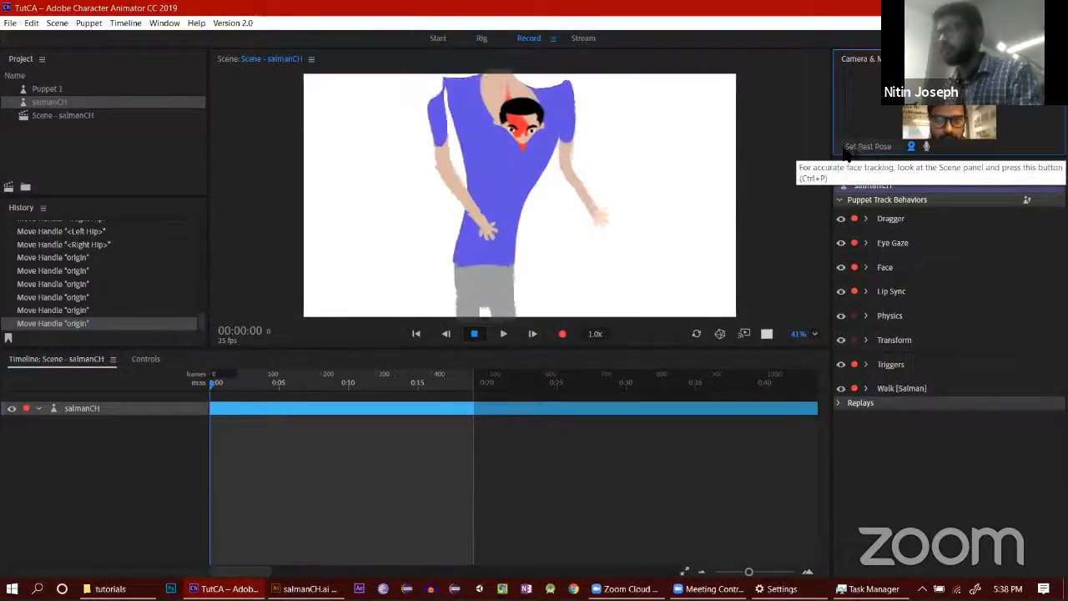
click(855, 153)
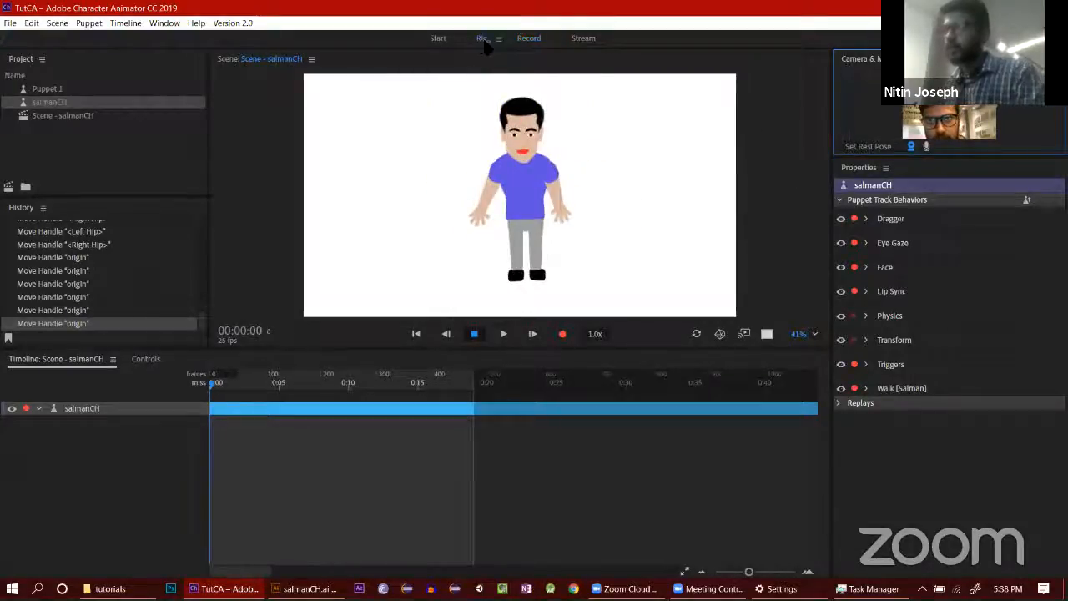
click(482, 39)
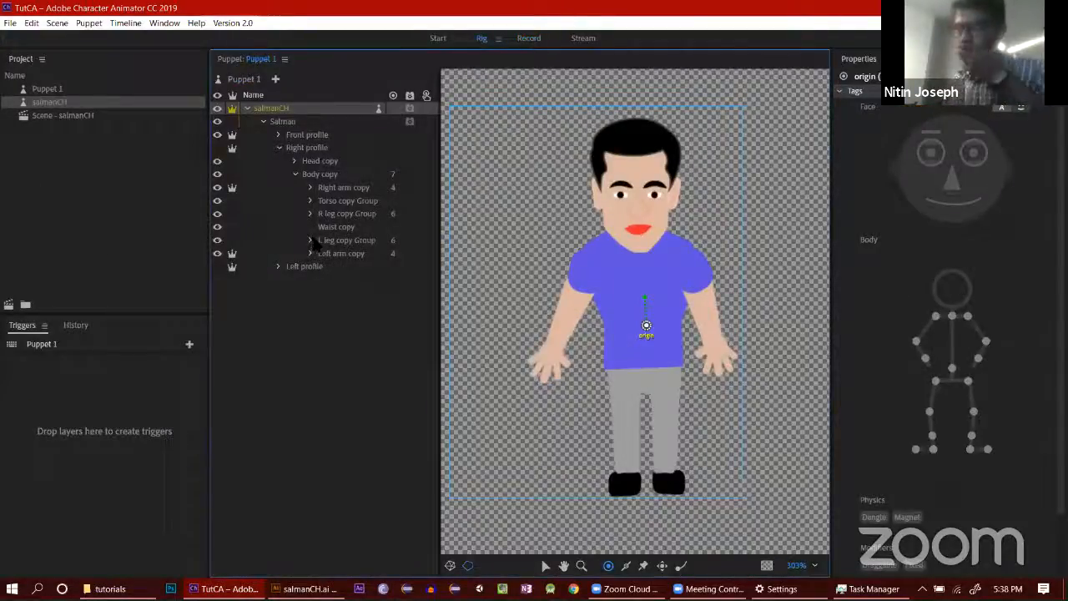
Step: Nudge the Right Shoulder handle on Body copy slightly upward and shift the upper-arm stick of Right arm copy slightly down and inward
click(322, 177)
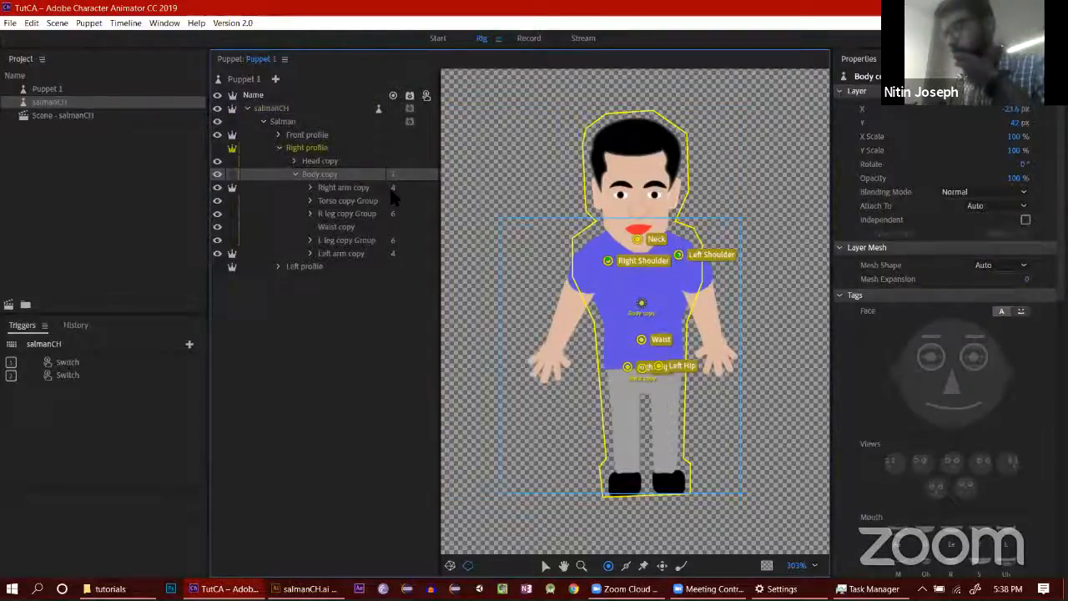
click(606, 260)
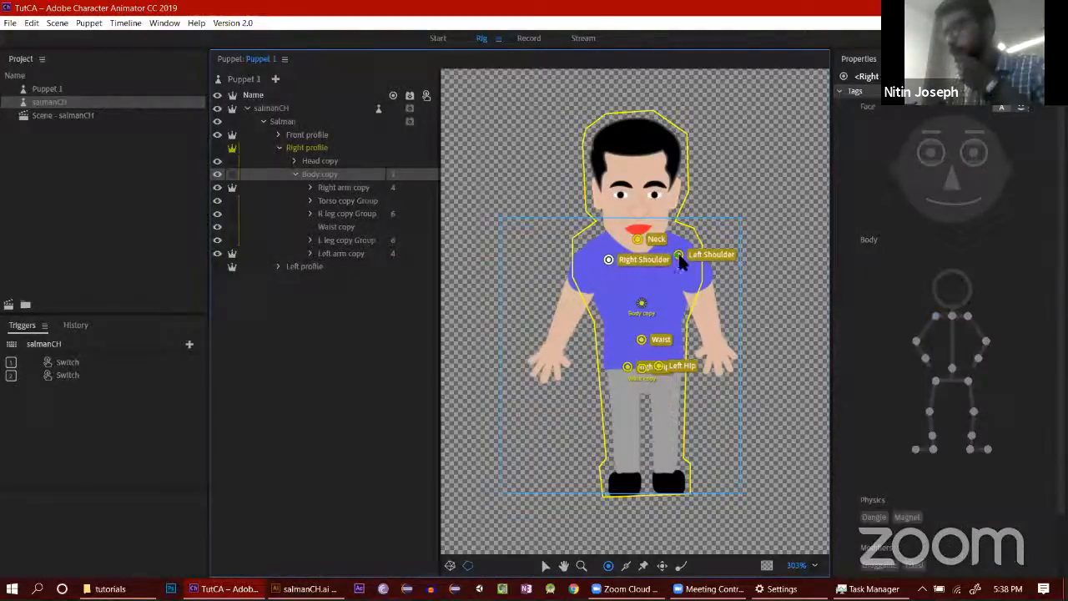
click(356, 188)
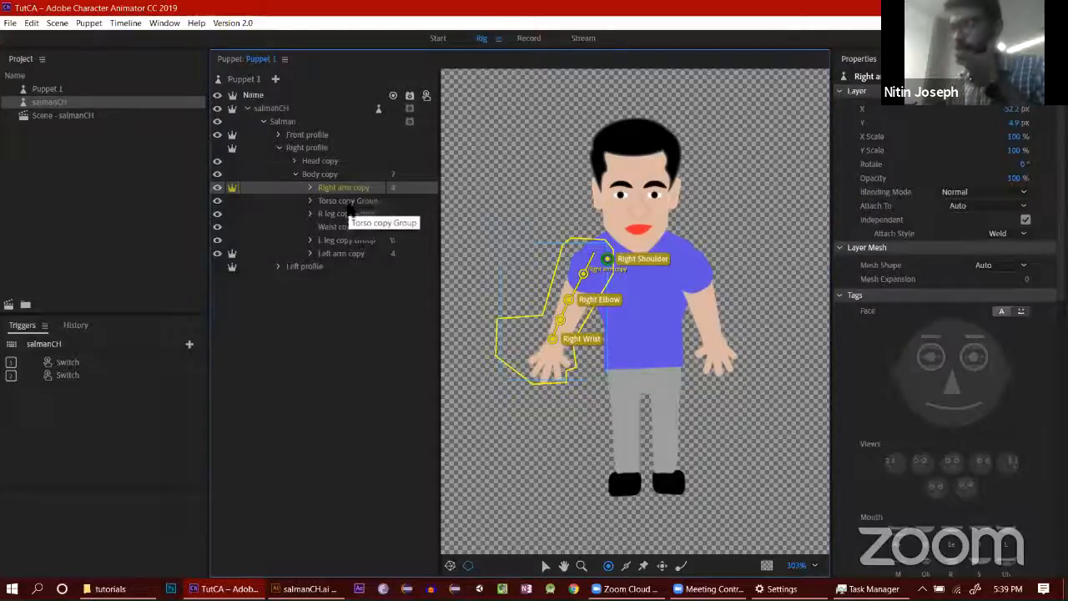
click(355, 200)
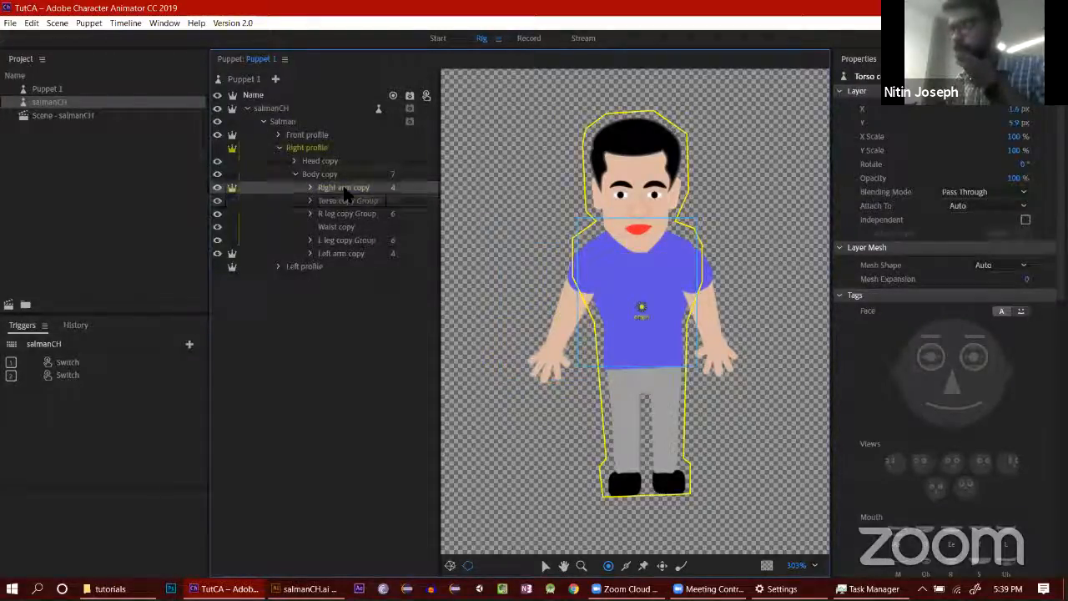
click(342, 188)
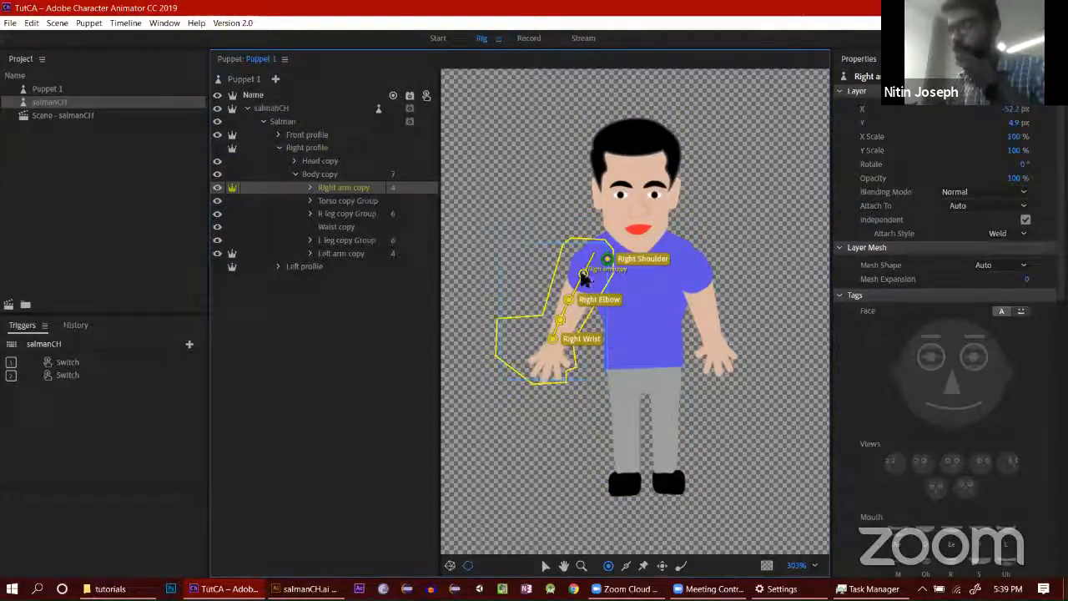
drag(584, 275, 588, 281)
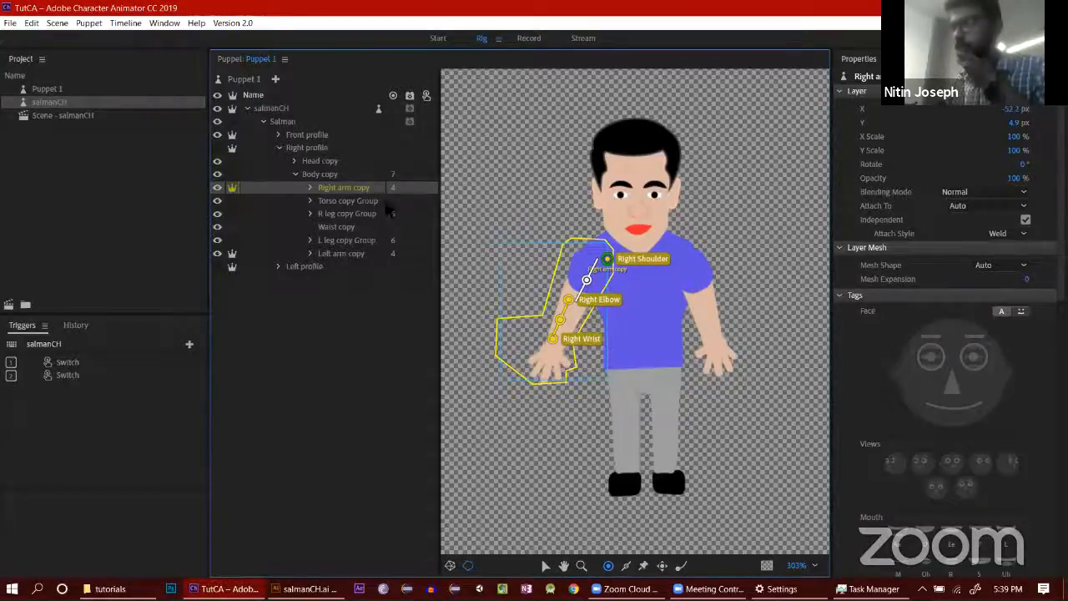
Step: Try the R leg copy Group origin handle up at the waist, restore it to the leg top, and test the puppet in the scene
click(360, 202)
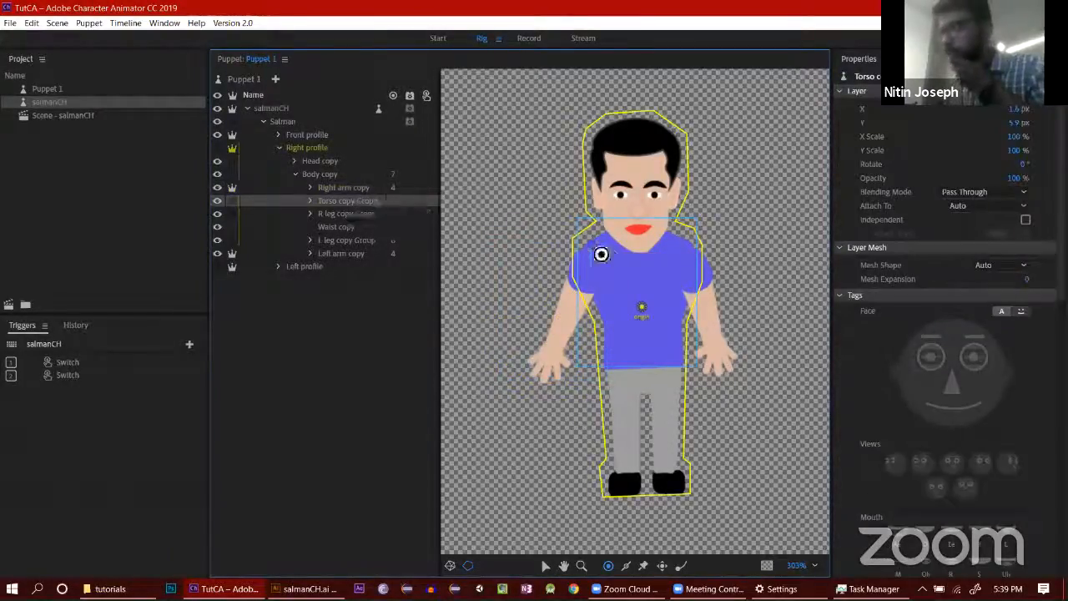
click(641, 309)
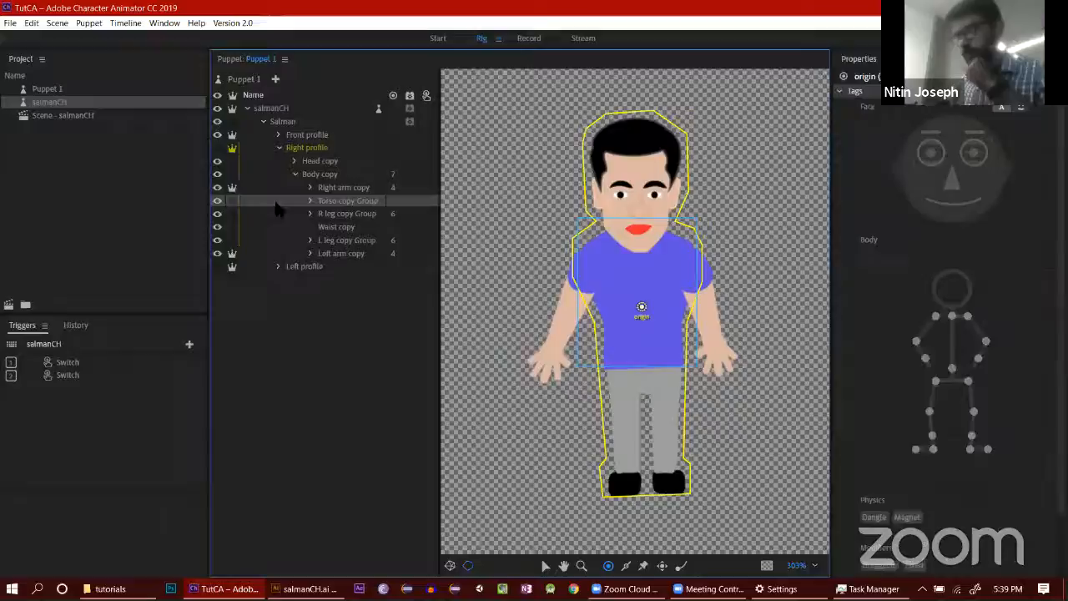
click(332, 219)
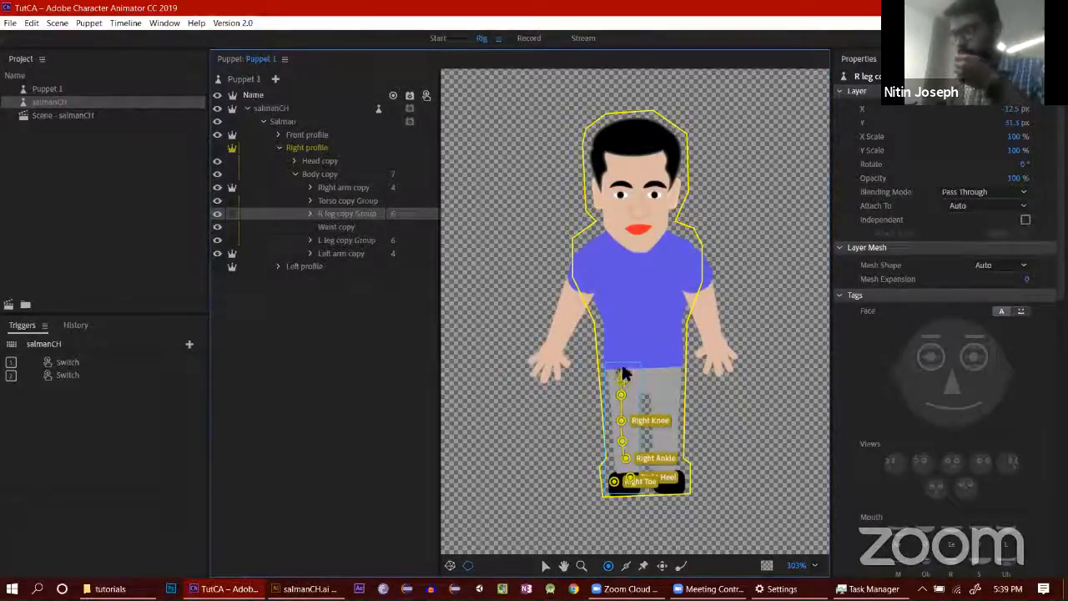
drag(624, 374, 637, 346)
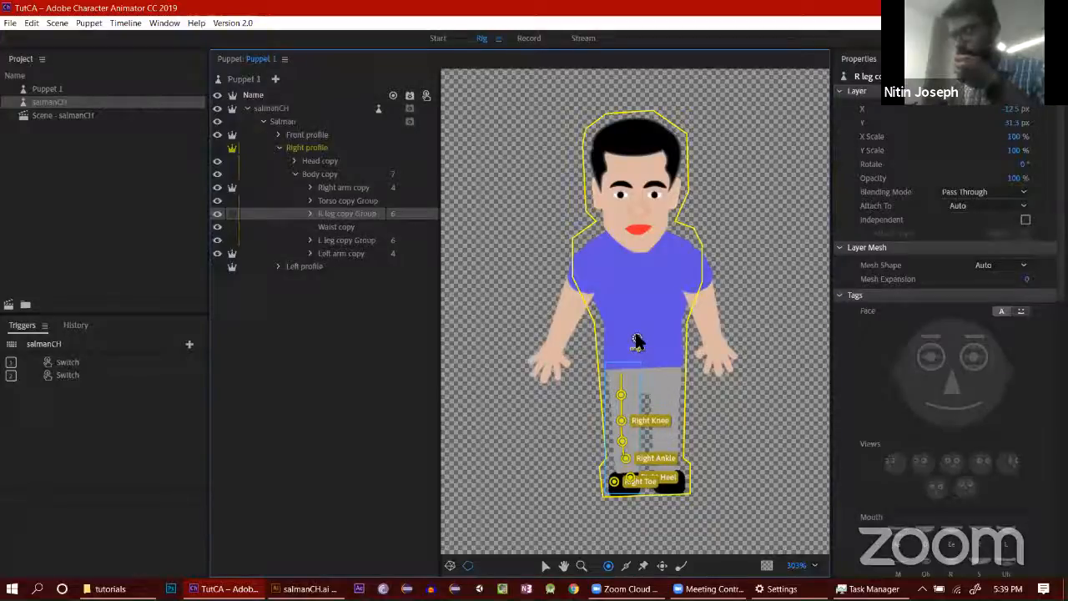
click(634, 341)
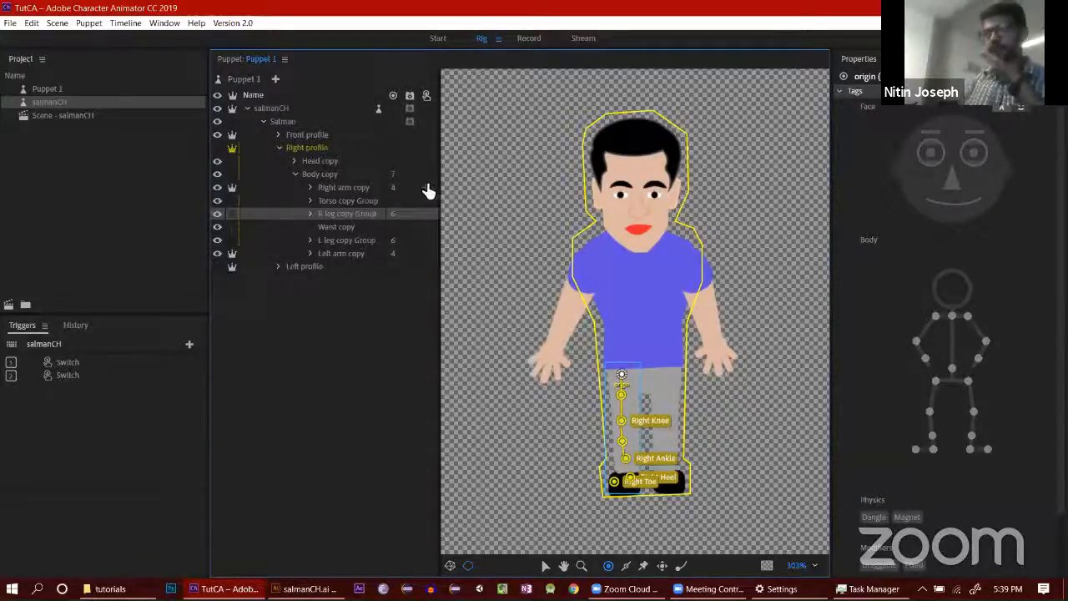
click(528, 38)
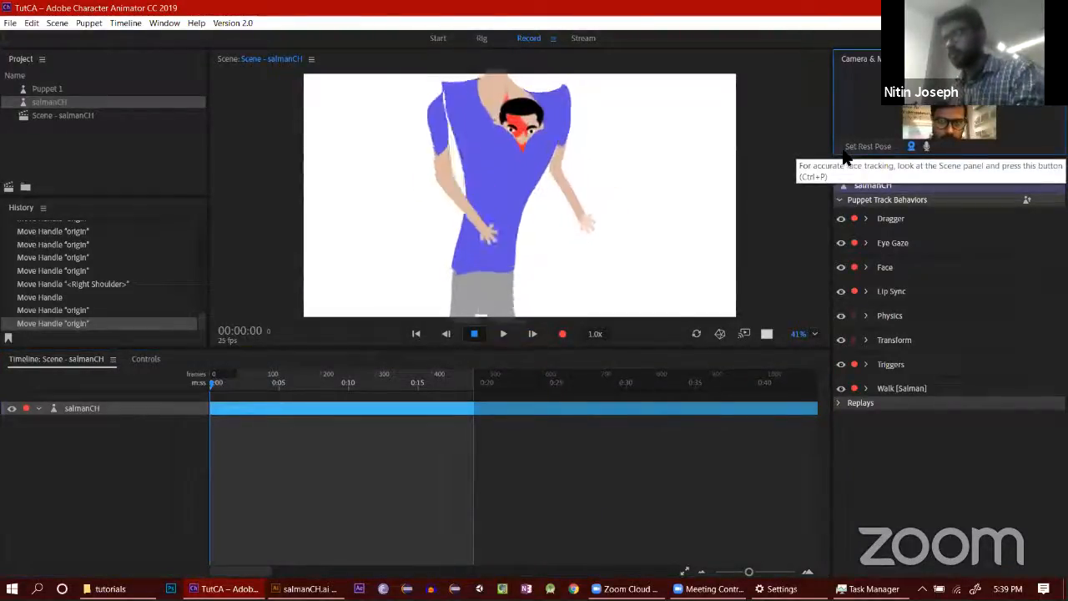
click(482, 37)
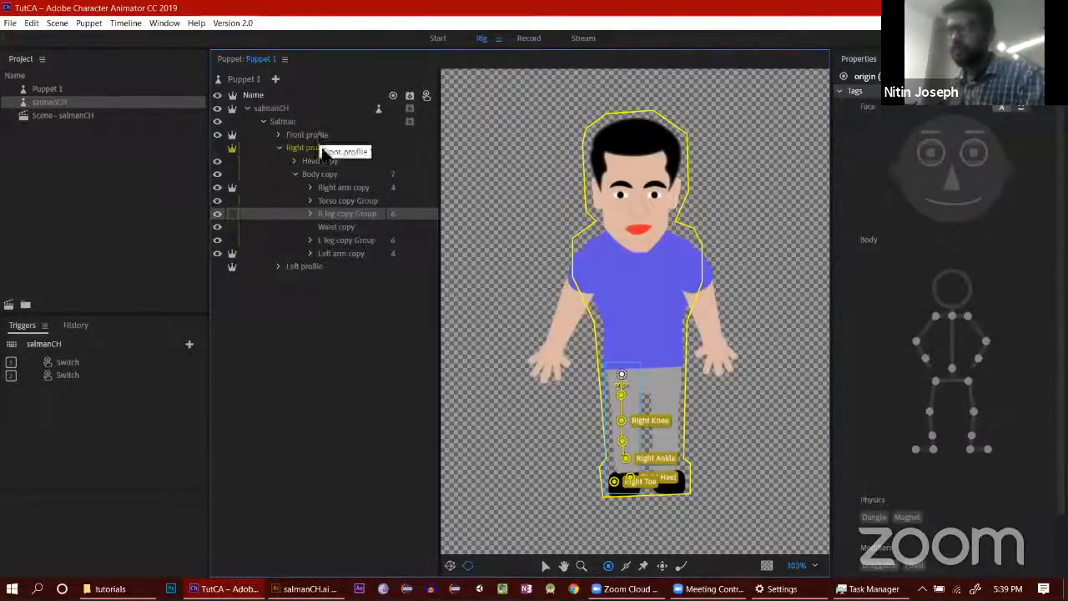
Step: Try the Head copy origin handle at the forehead, and test the puppet in the scene with the rest pose set
click(324, 160)
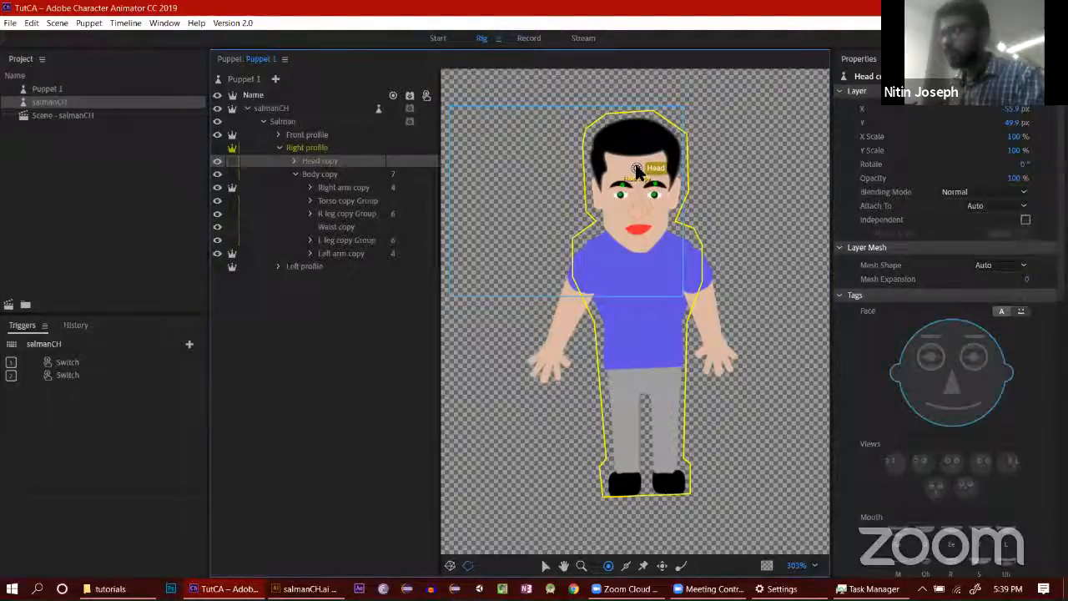
click(620, 195)
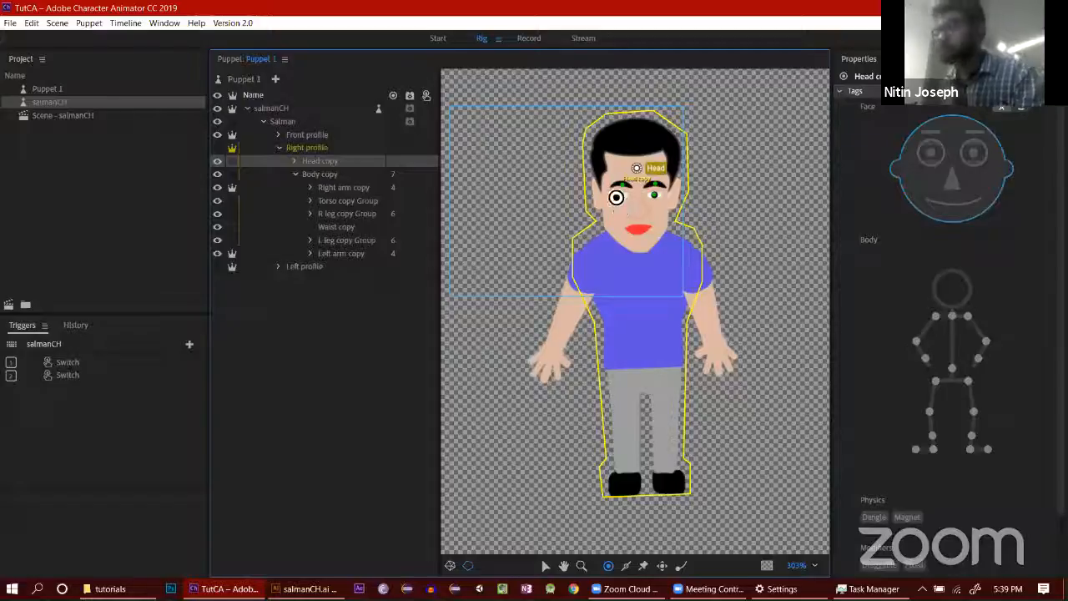
click(528, 40)
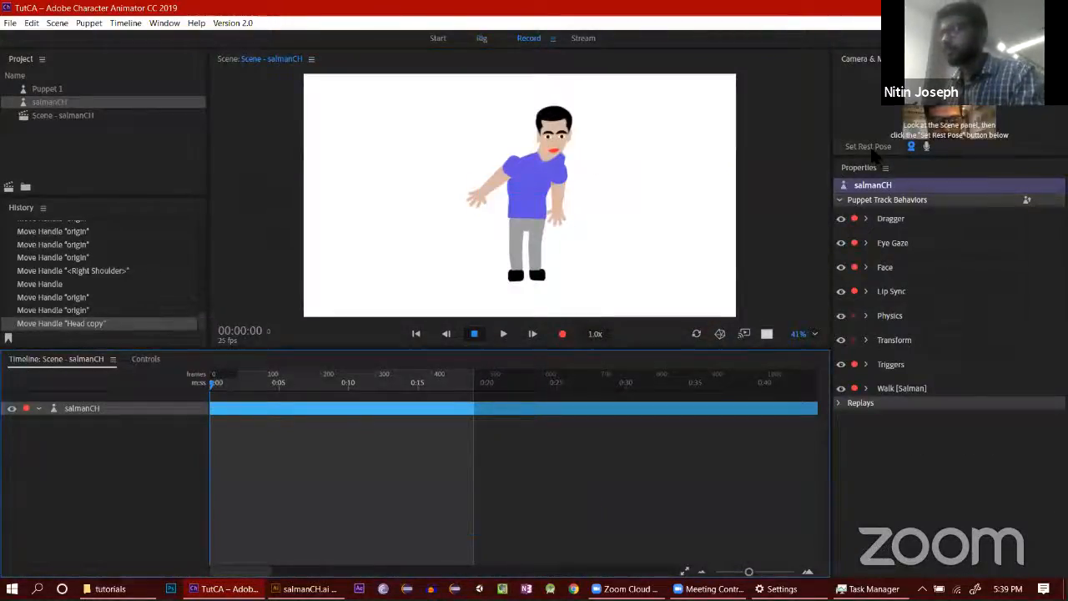
click(868, 152)
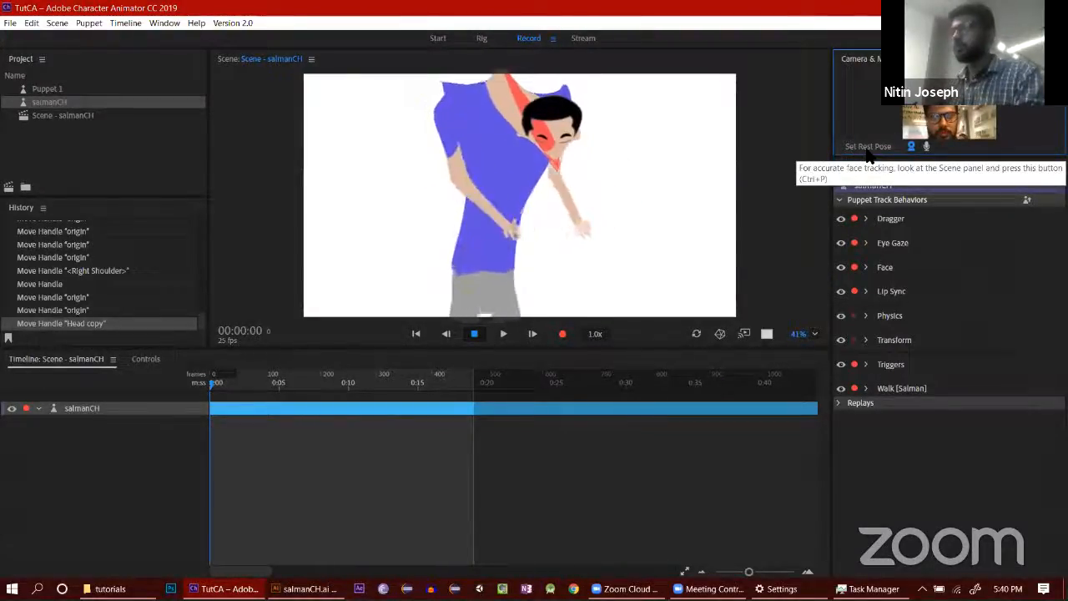
Step: Move the Head copy origin handle down to the chin, and test the puppet with the rest pose set
click(480, 38)
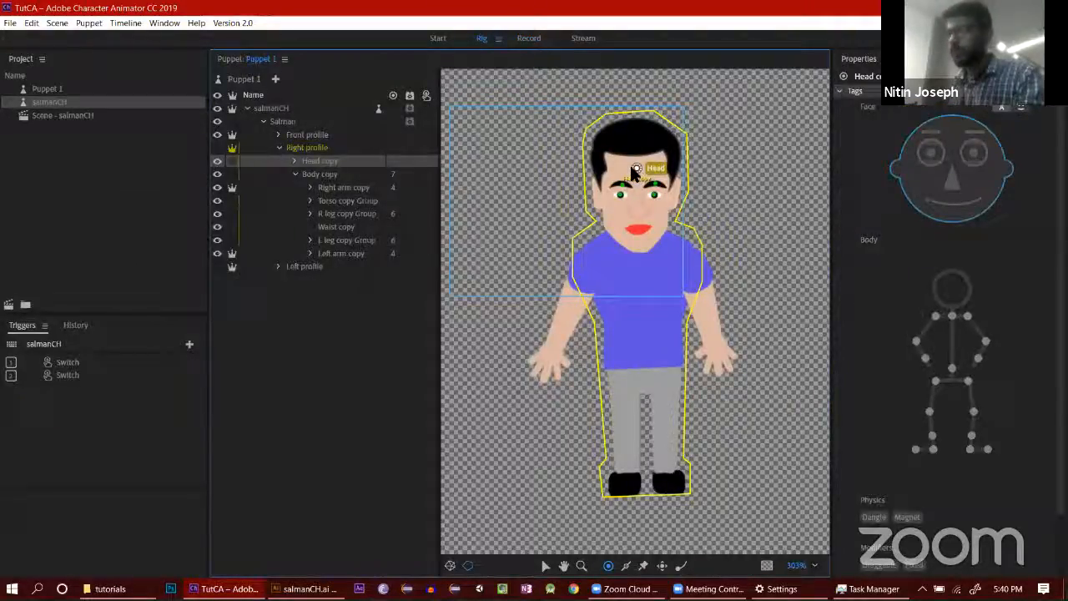
drag(635, 167, 639, 248)
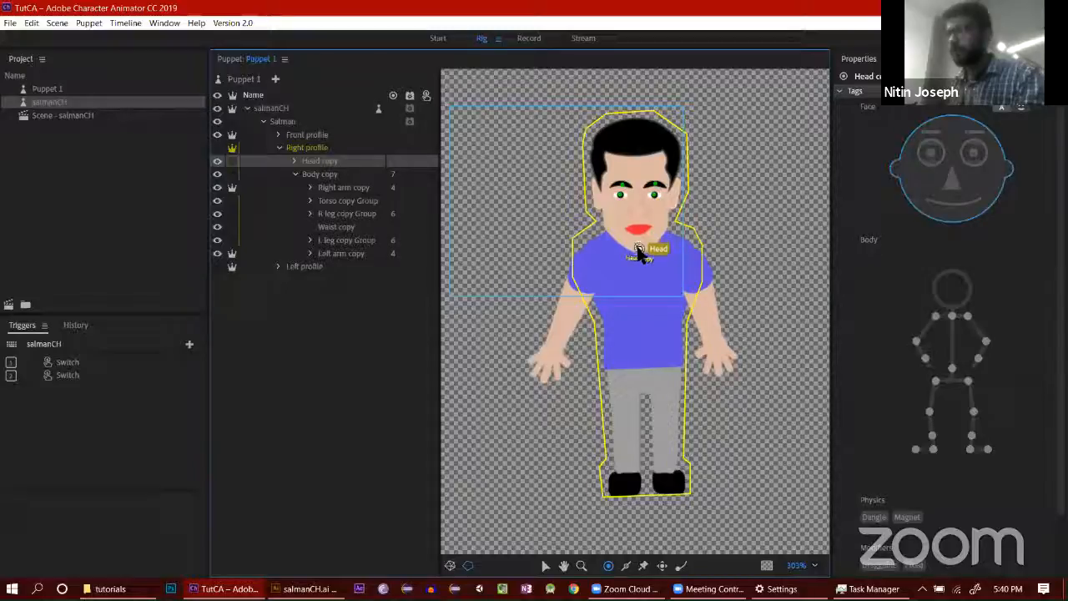
key(ctrl+3)
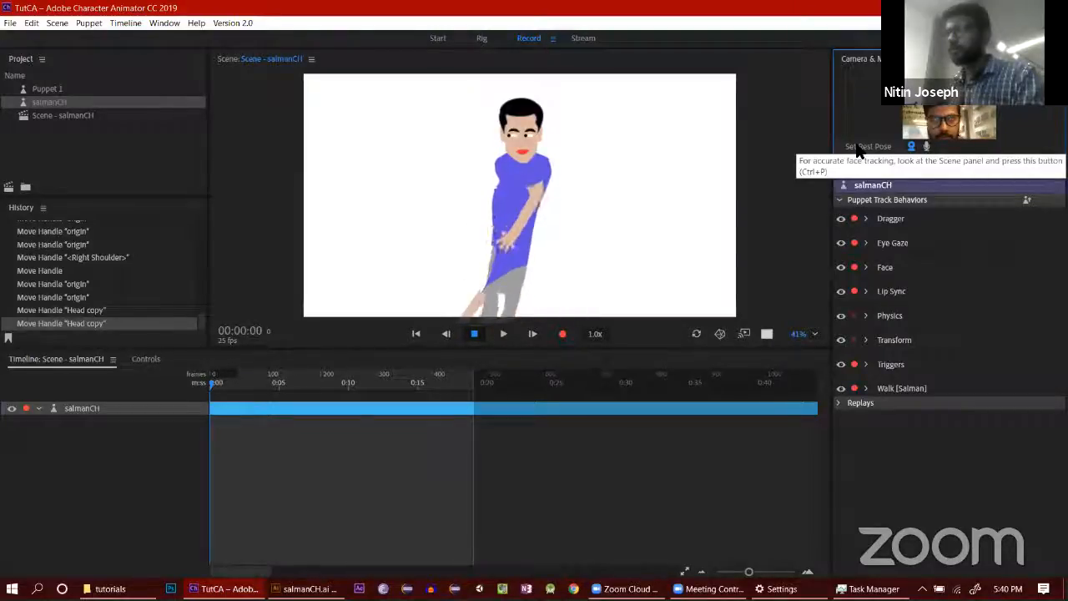
click(857, 148)
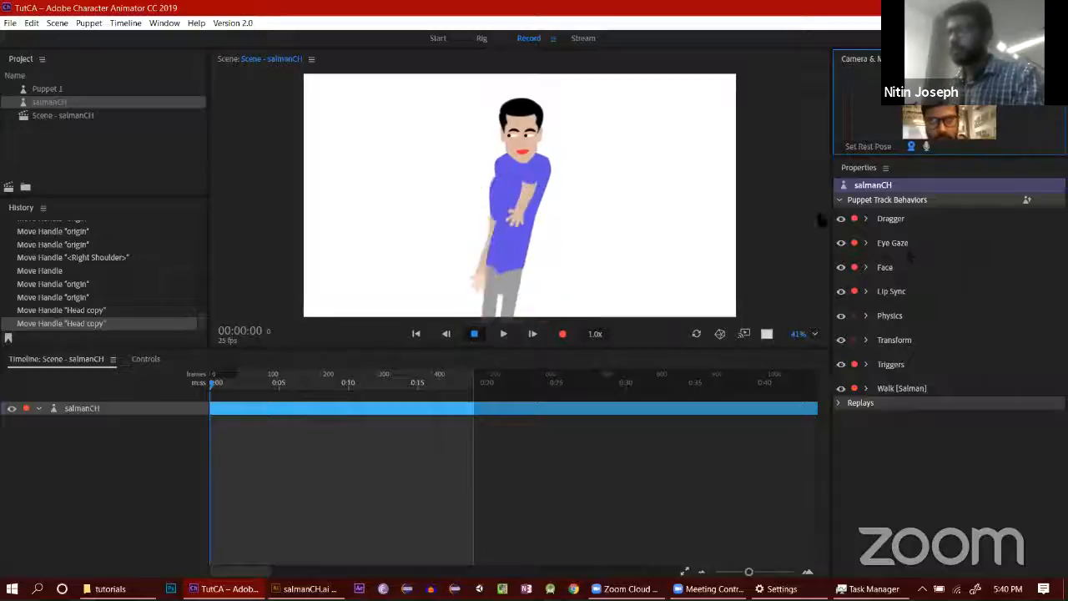
Step: Check the Neck and shoulder handles of Body copy, and lower the Neck handle slightly to the chin
click(481, 40)
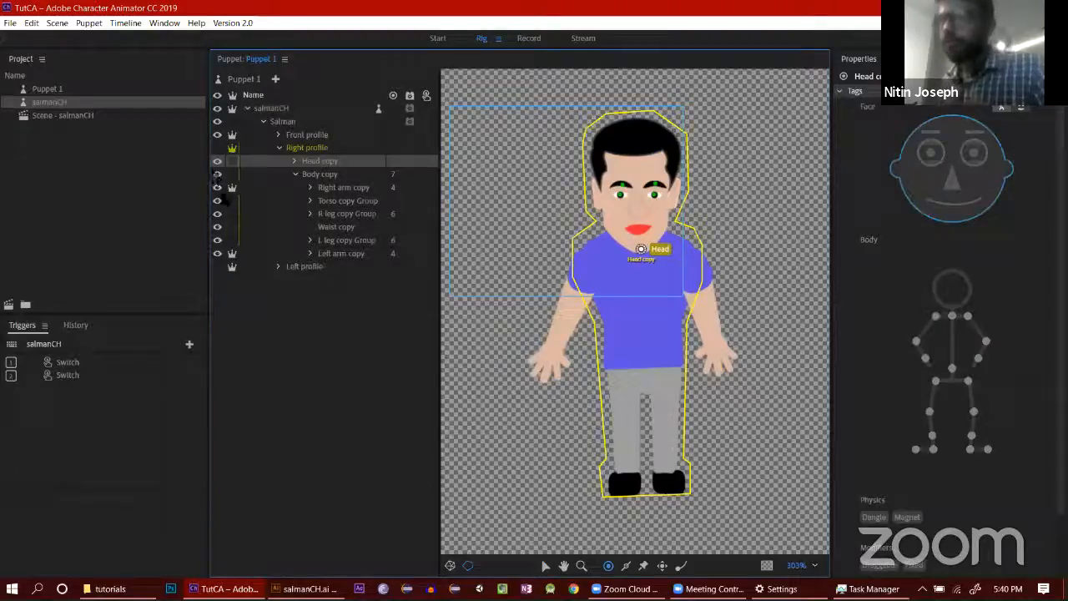
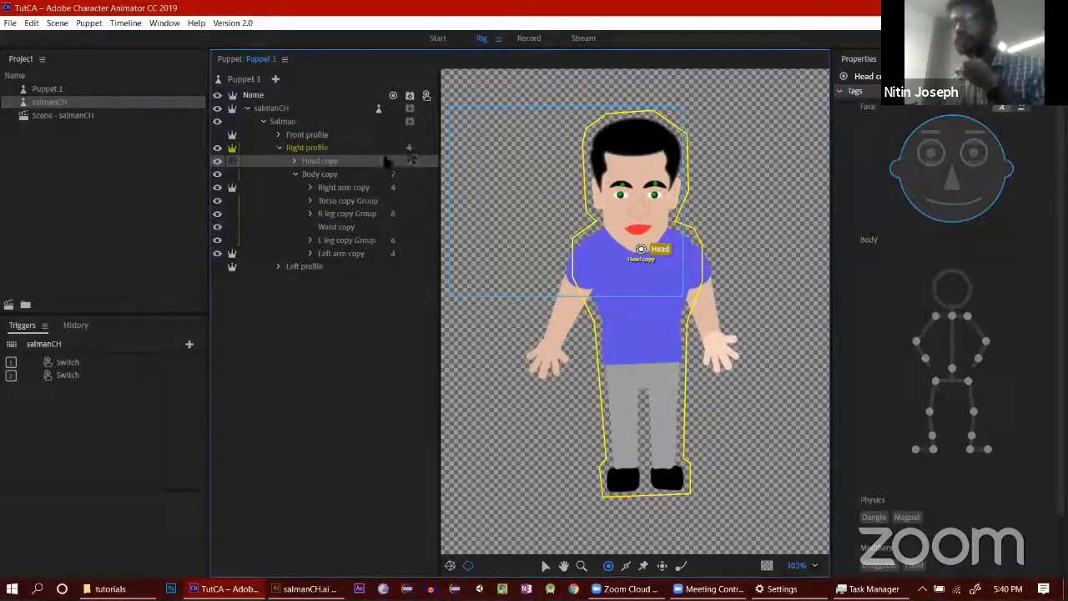
click(323, 177)
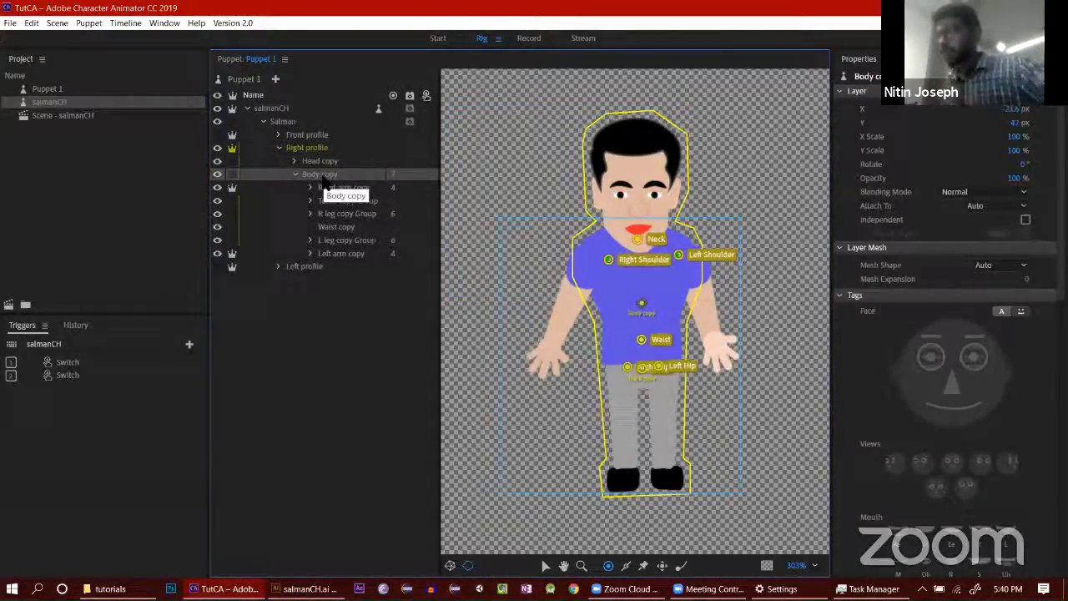
scroll(902, 263, down, 5)
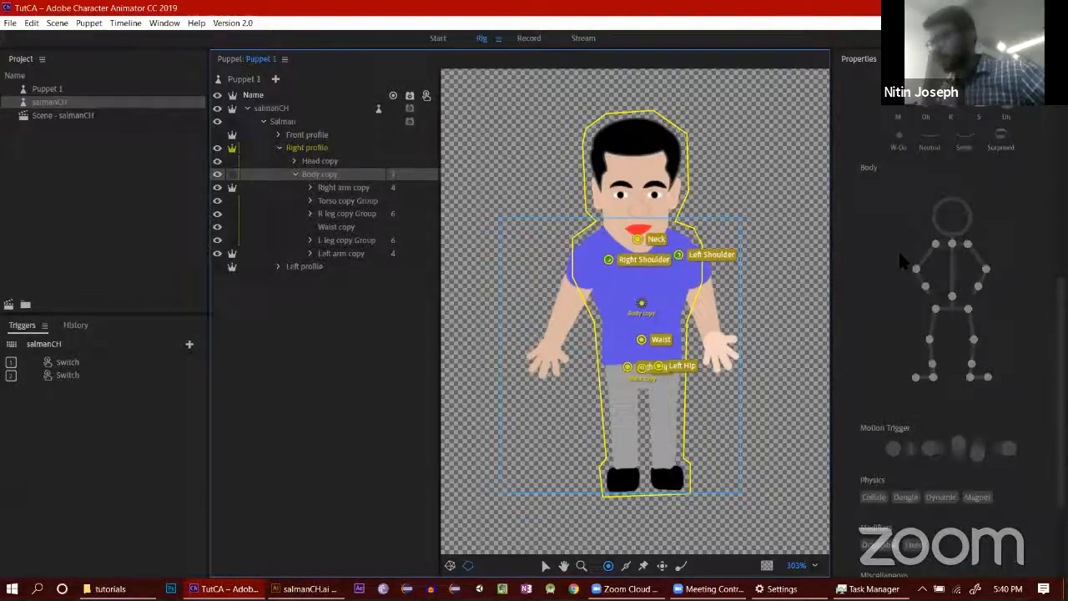
click(638, 238)
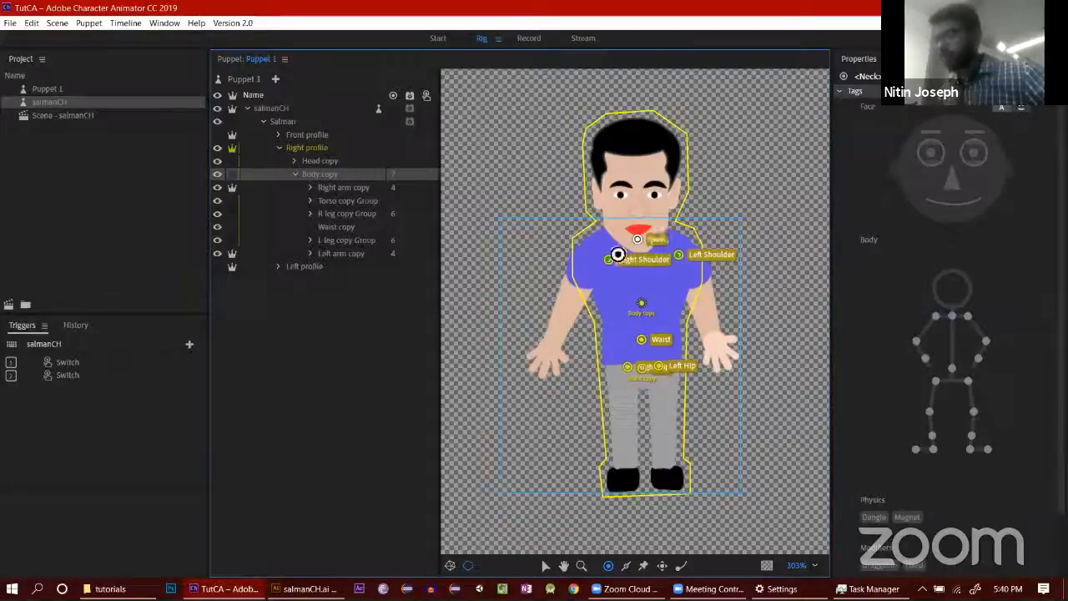
click(608, 259)
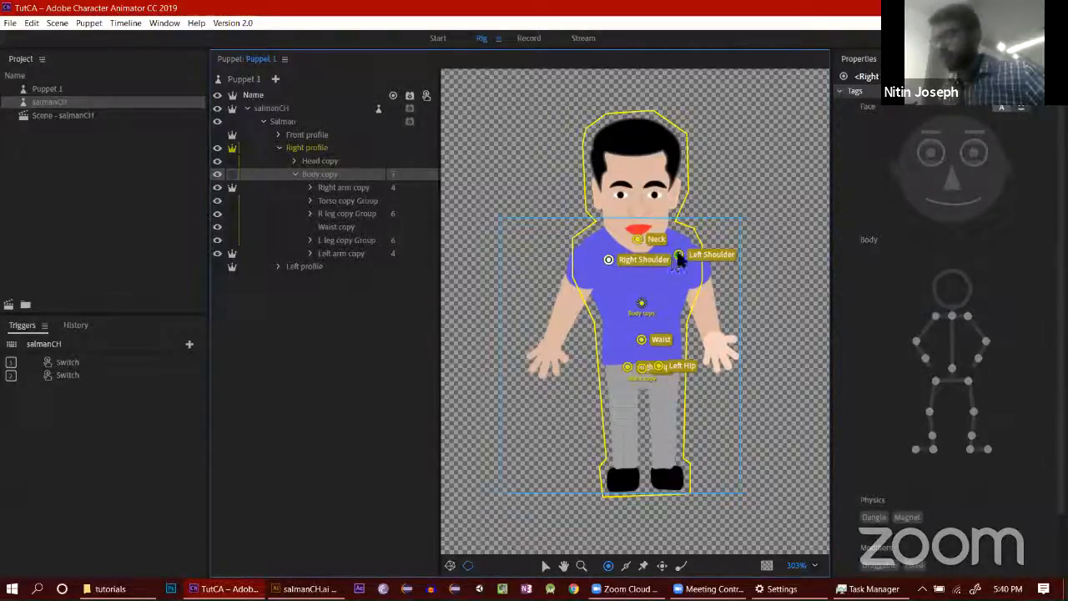
click(678, 255)
drag(635, 236, 633, 246)
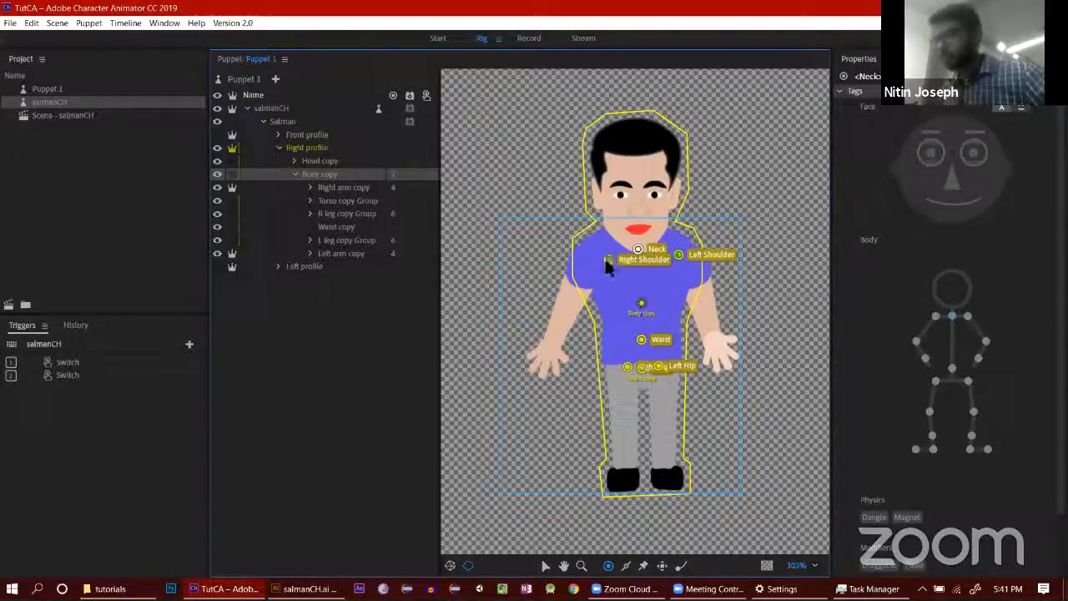
Step: Nudge the Right Shoulder, Right Hip and Left Hip handles of Body copy slightly upward and outward
drag(608, 260, 605, 257)
click(641, 340)
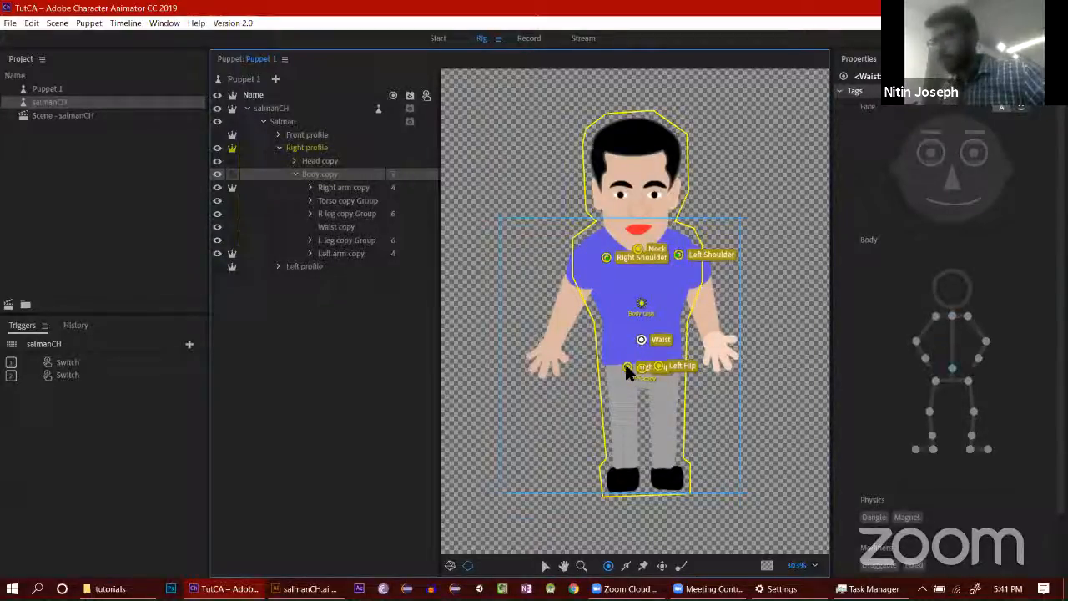
drag(625, 367, 663, 362)
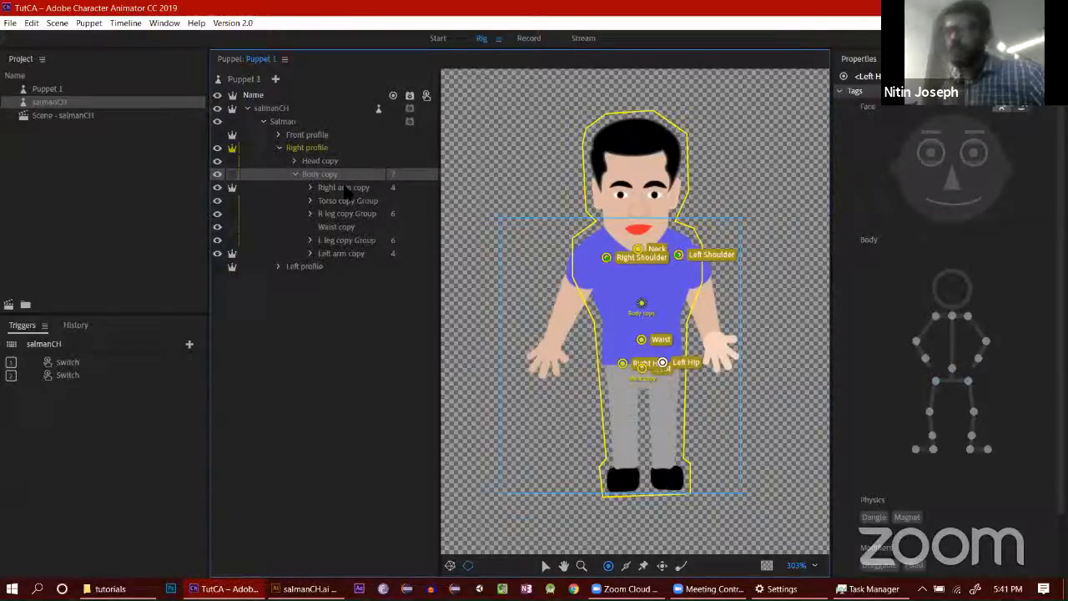
Step: Check the body tags of Waist copy and the handles of R leg copy Group
click(355, 227)
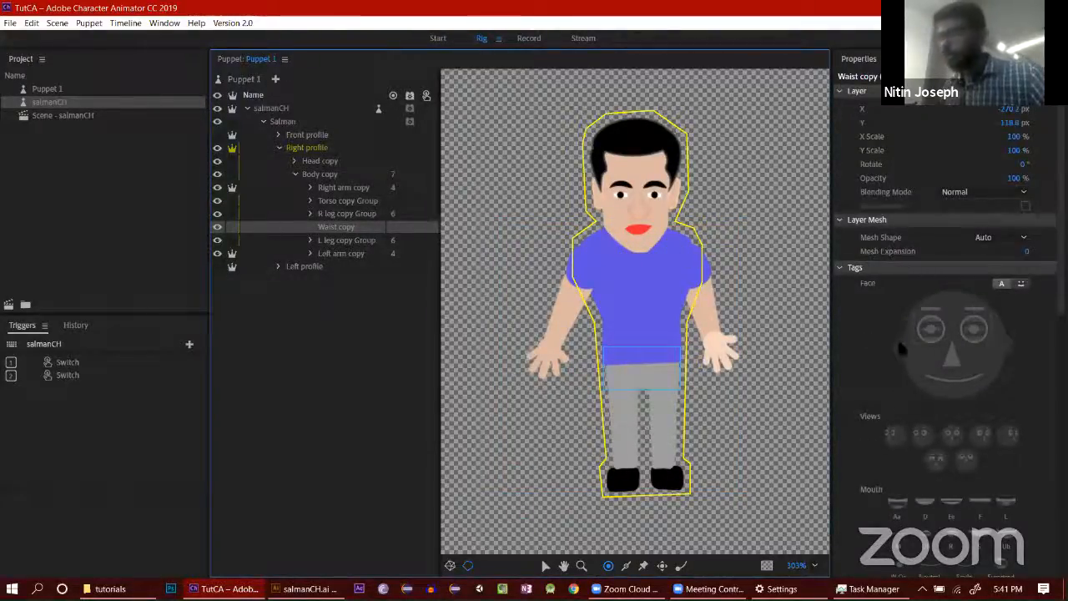
scroll(902, 349, down, 5)
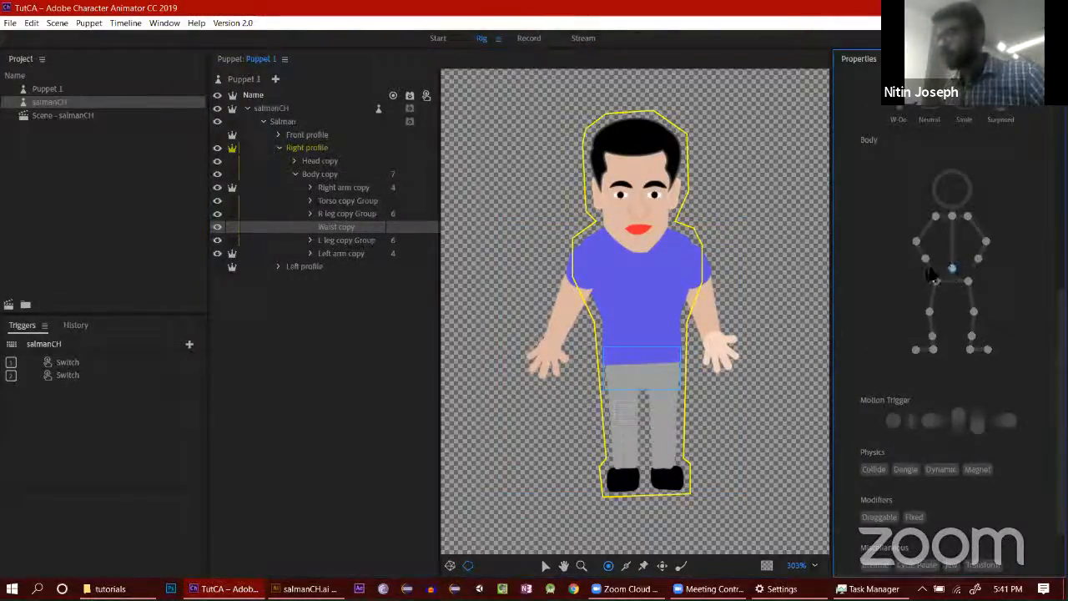
click(342, 216)
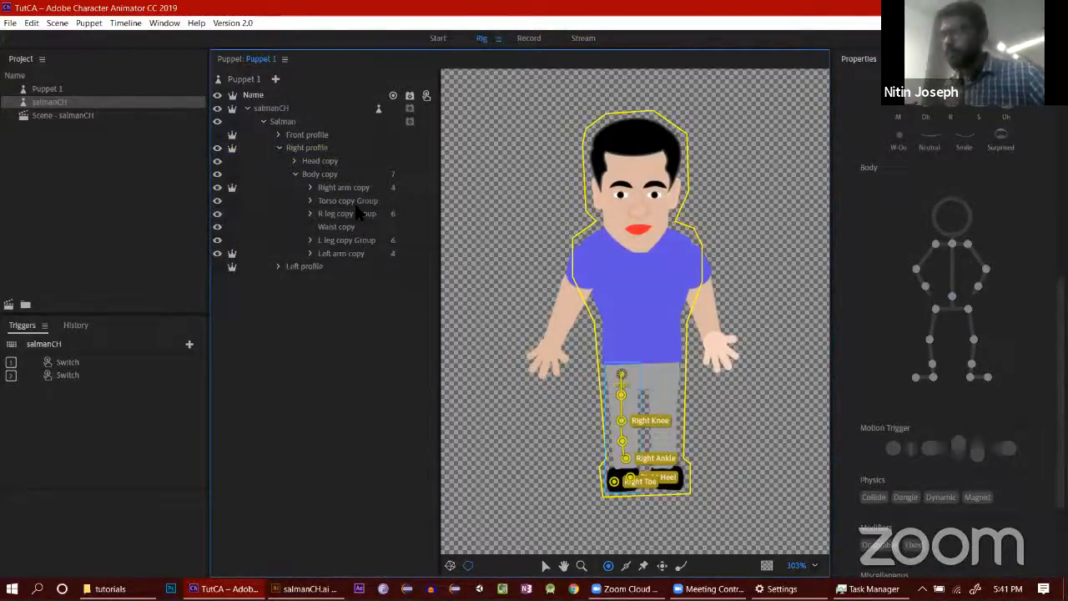
Step: Inspect the handles and attachment of the torso, leg, waist and left arm layers inside the Right profile's Body copy
ctrl+click(358, 211)
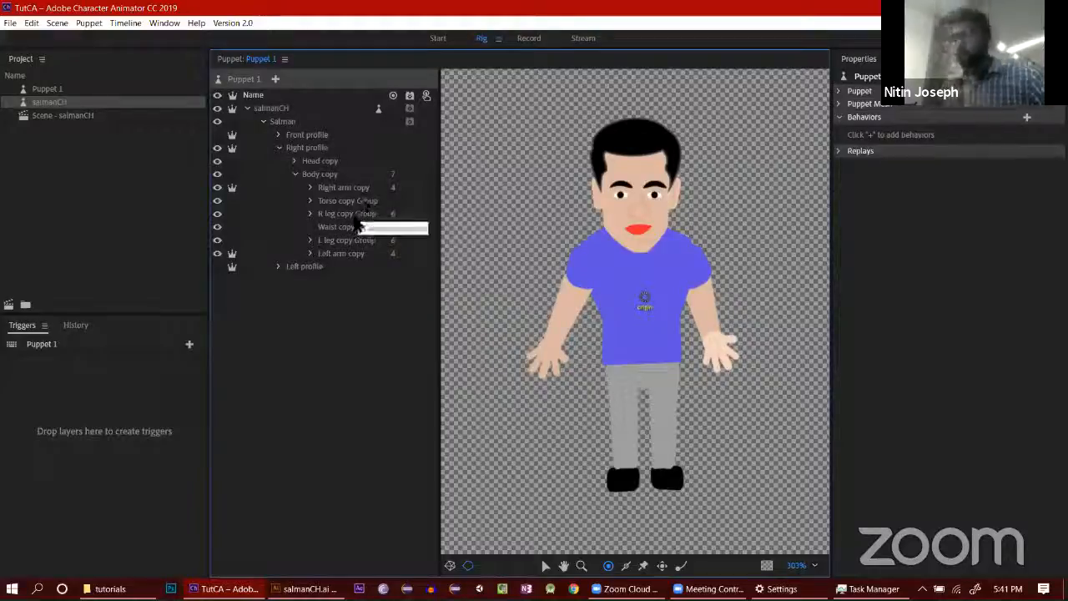
click(361, 204)
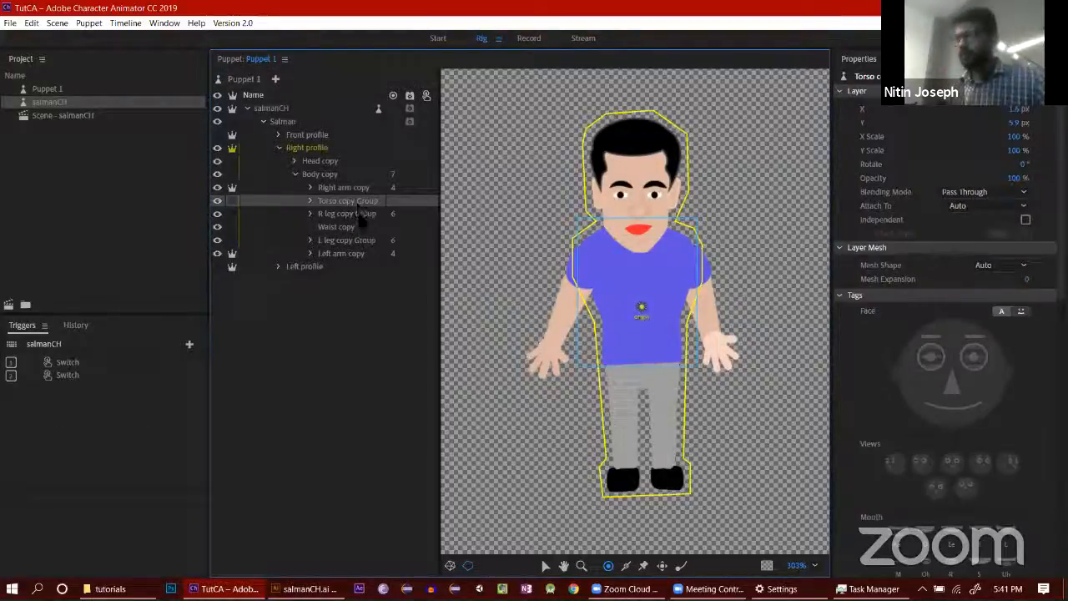
click(361, 214)
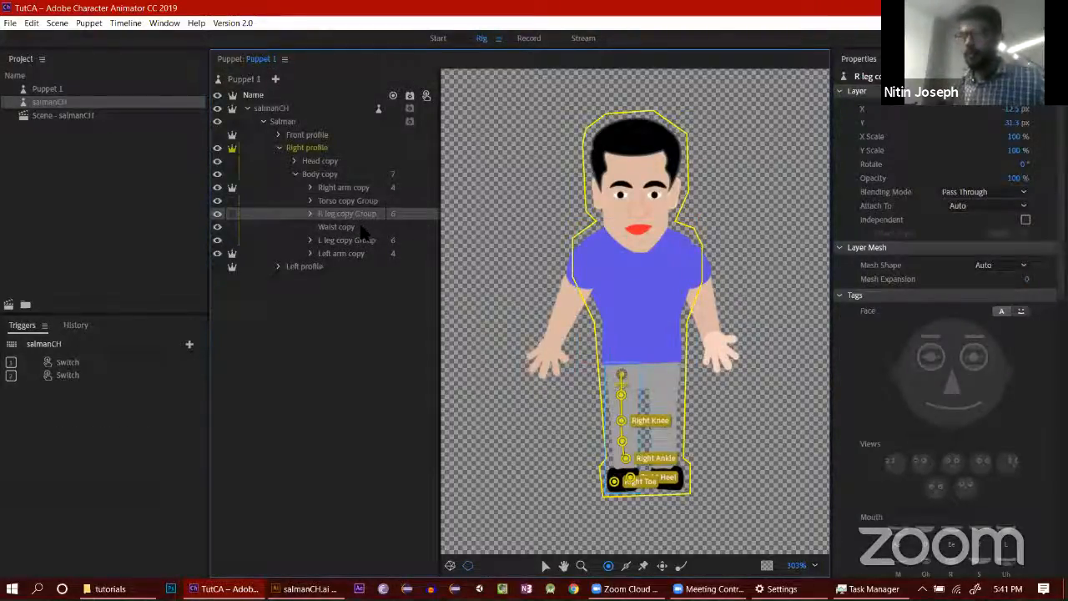
click(364, 229)
click(359, 240)
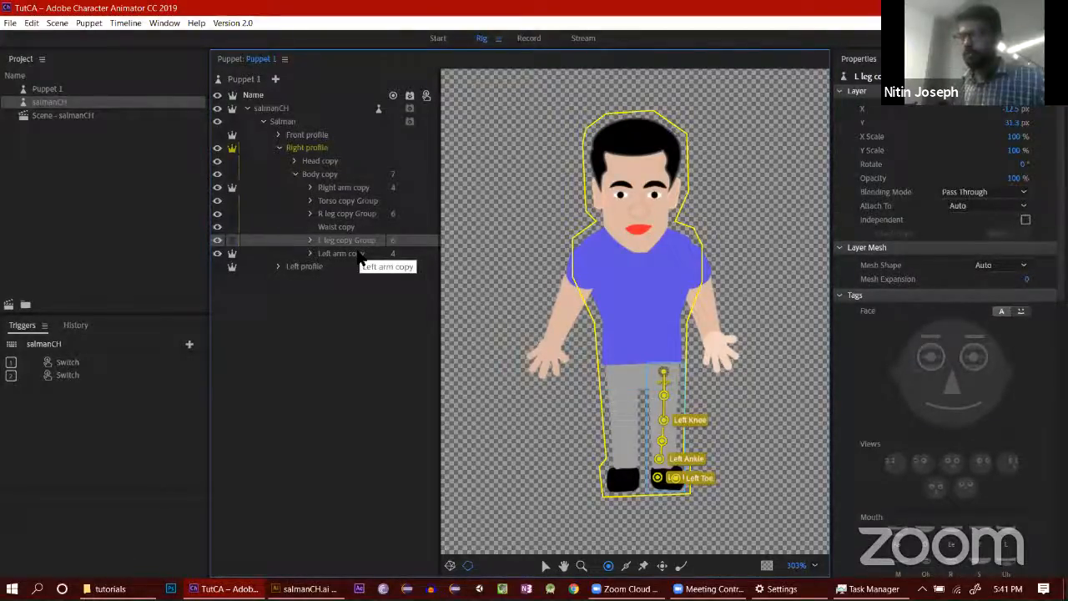
click(360, 255)
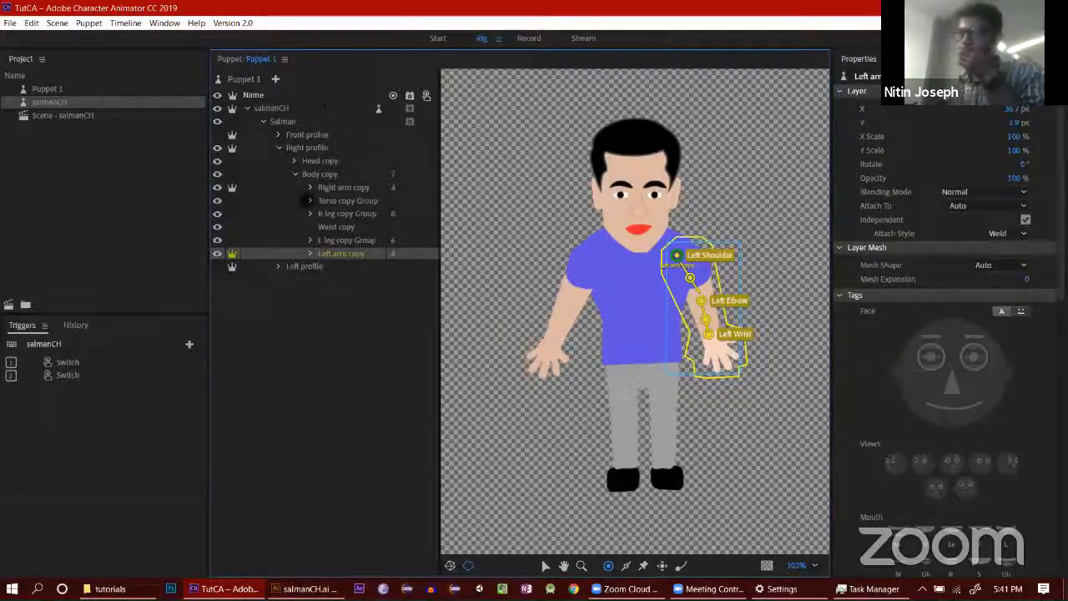
Step: Hide the Right profile, show the Left profile, and expand its Head copy 2 and Body copy 2 groups
click(278, 148)
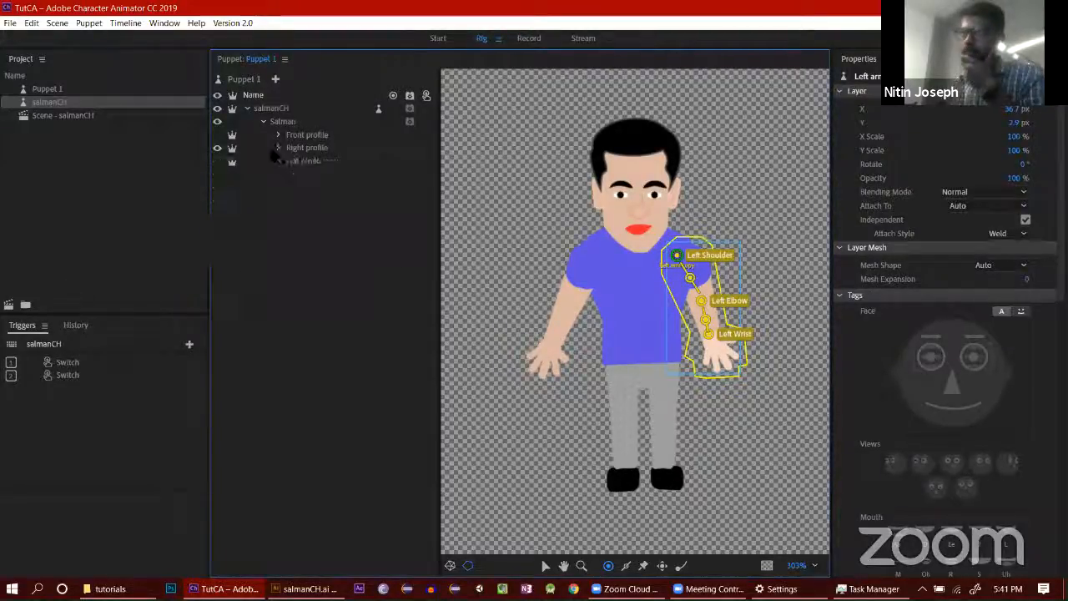
click(213, 155)
click(217, 148)
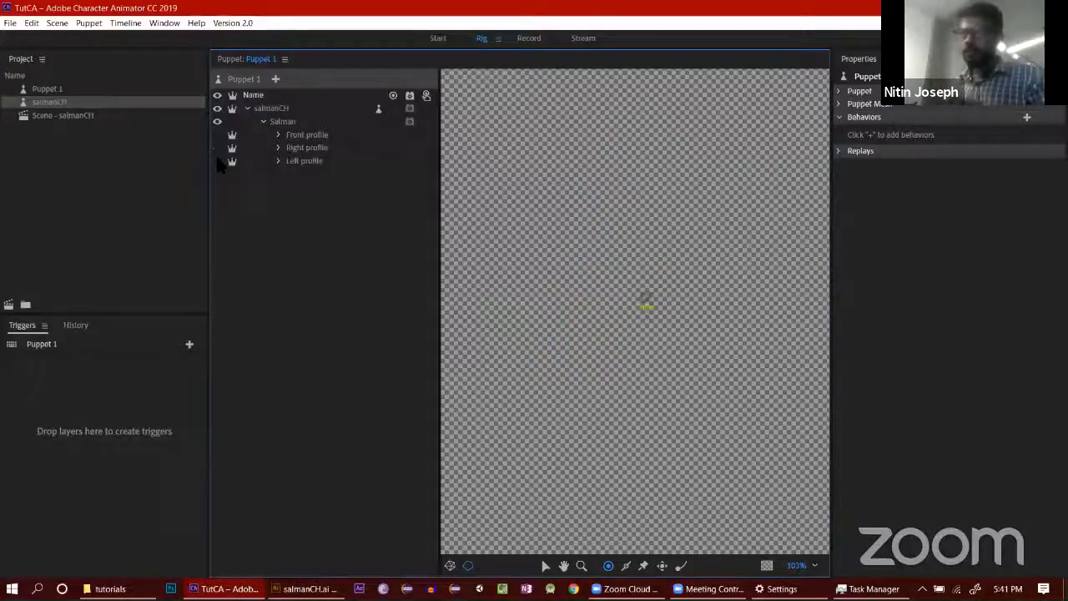
click(217, 161)
click(278, 161)
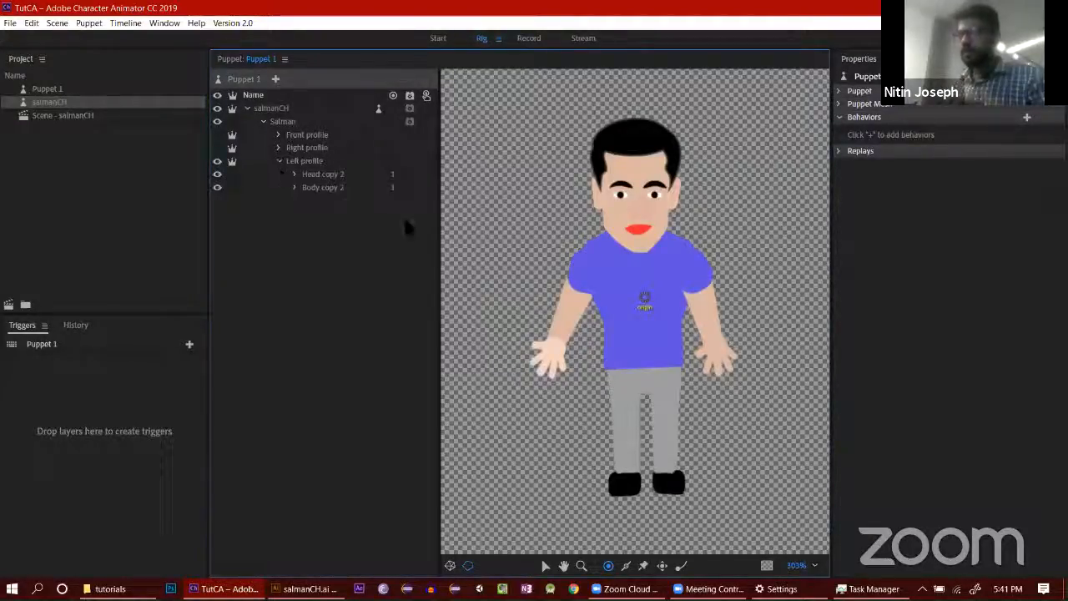
click(294, 175)
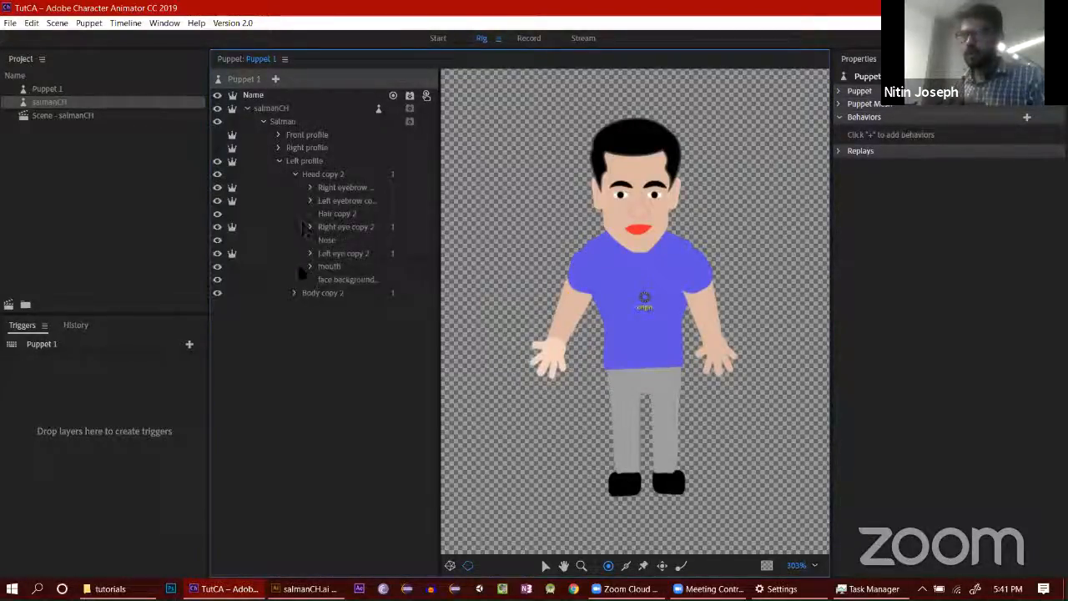
click(295, 293)
Step: Make the Front profile visible instead of the Left profile and set the rest pose in the Record workspace
click(527, 39)
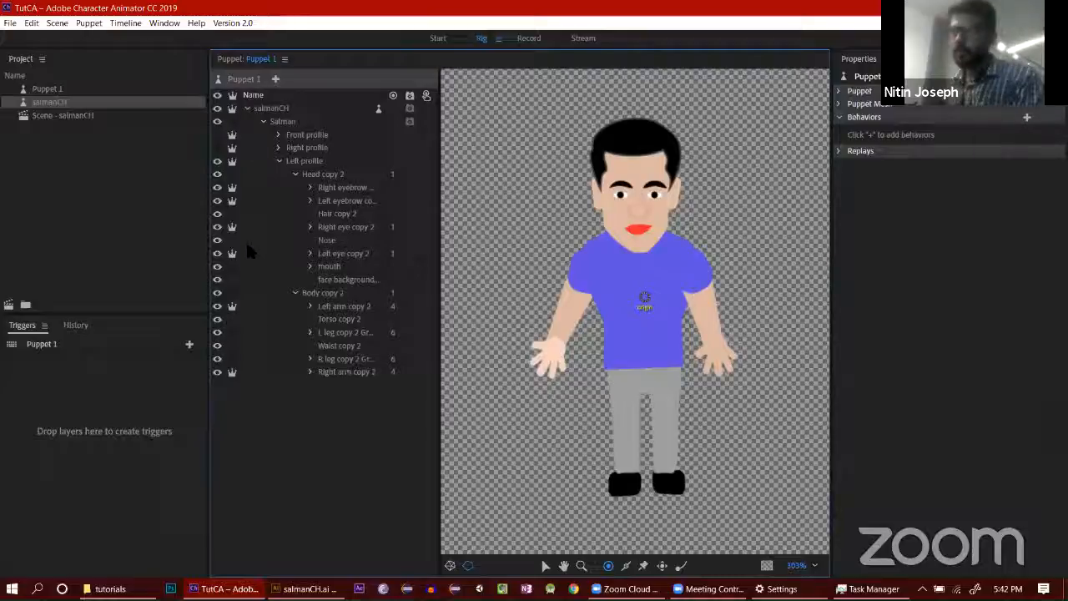
click(217, 161)
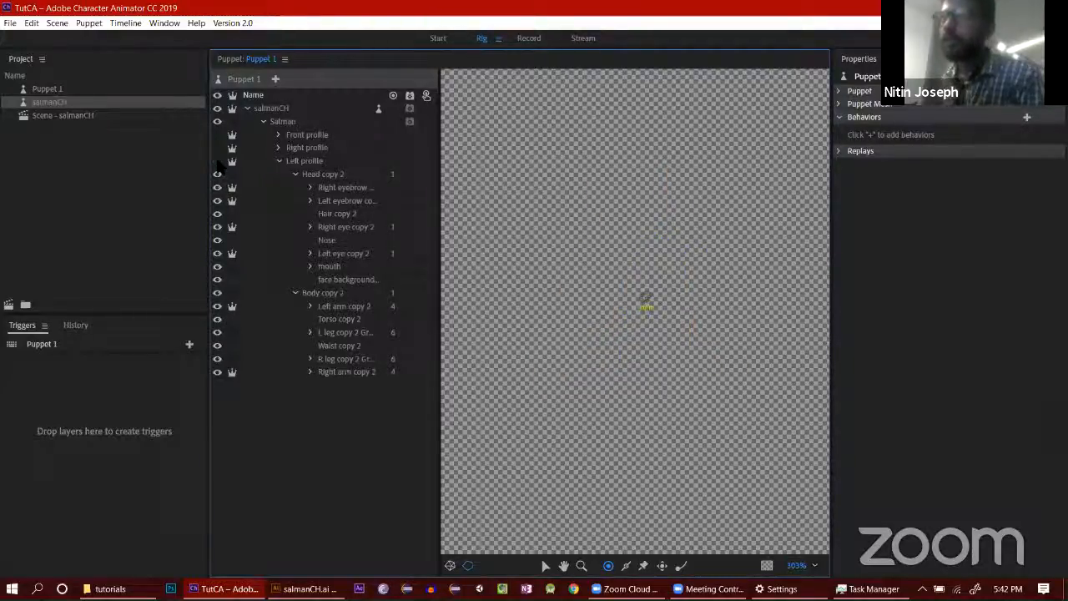
click(217, 135)
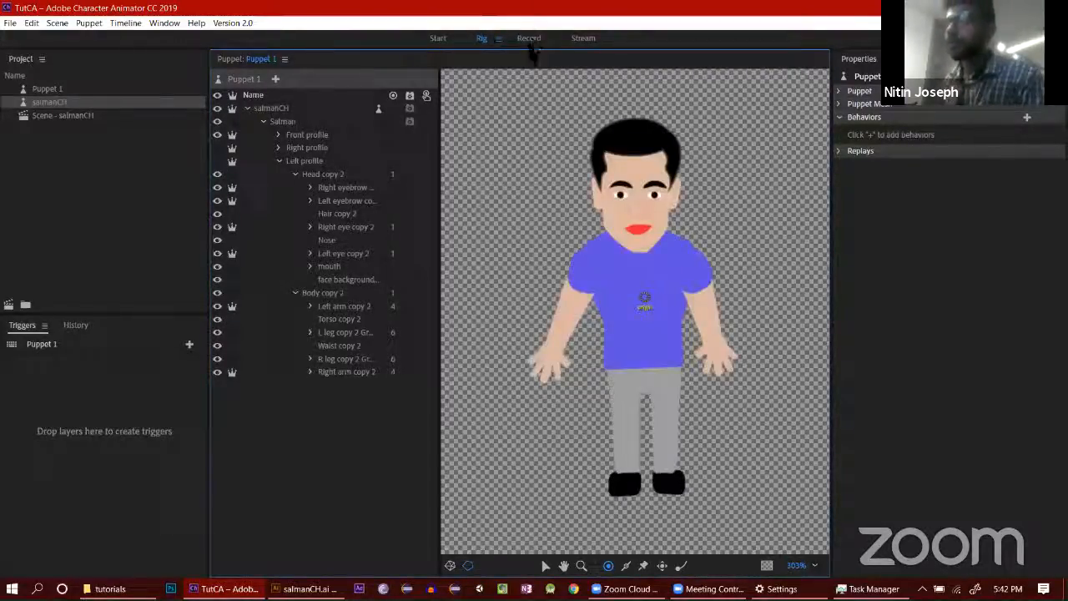
click(528, 37)
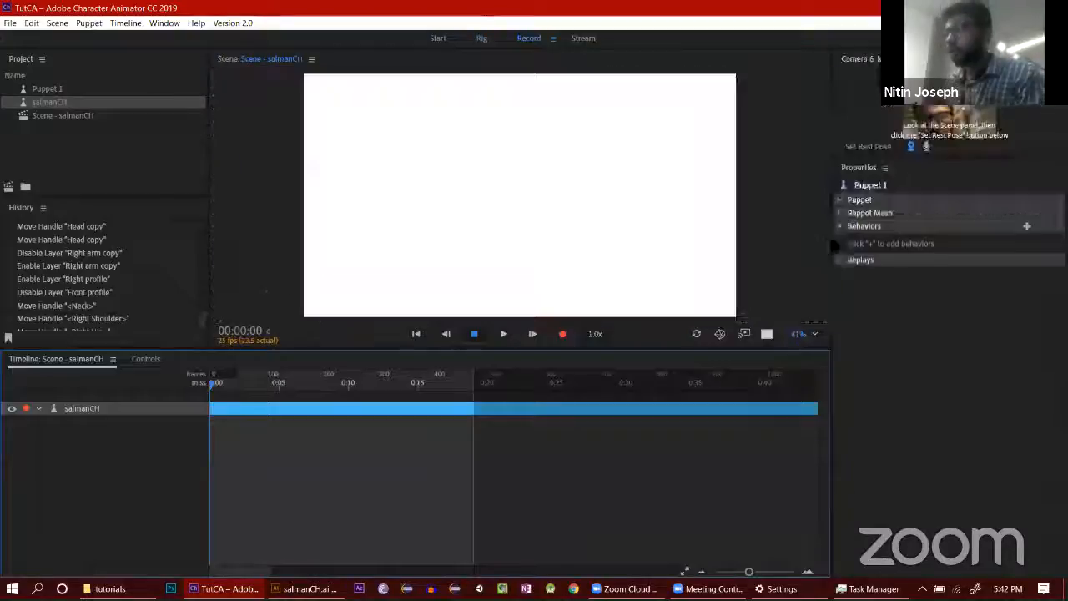
click(864, 155)
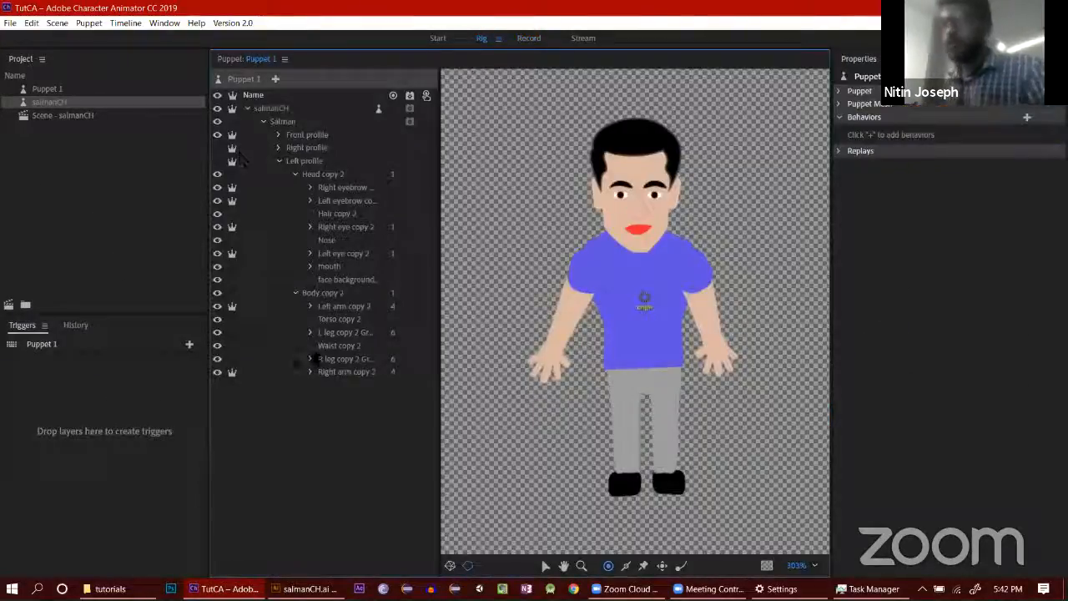
Step: Add six handles to Body copy 2 in the Left profile: both shoulders, neck, both hips and waist
click(324, 294)
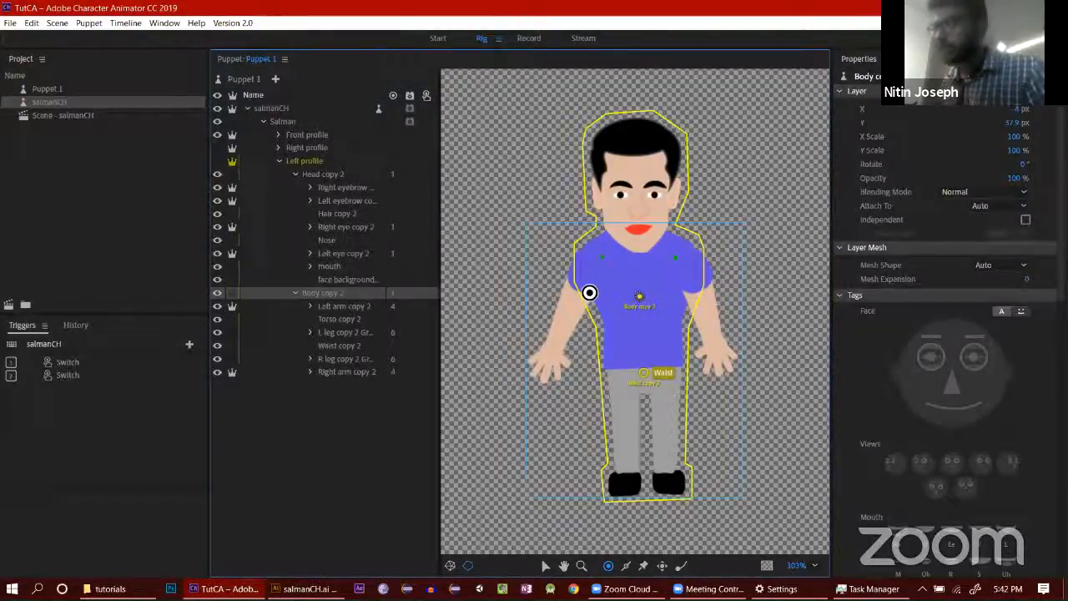
click(601, 259)
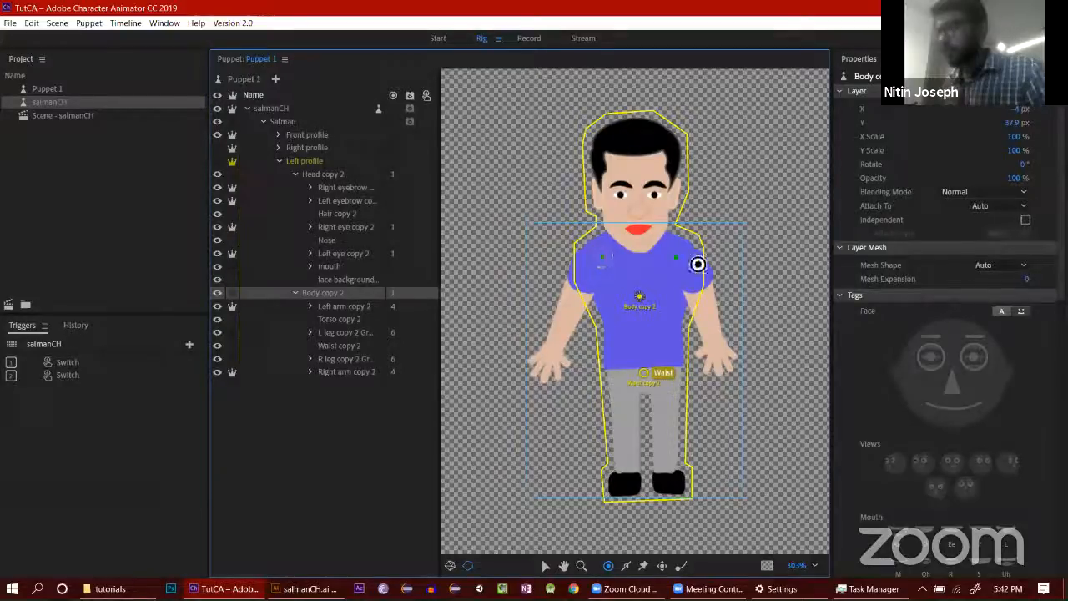
click(677, 259)
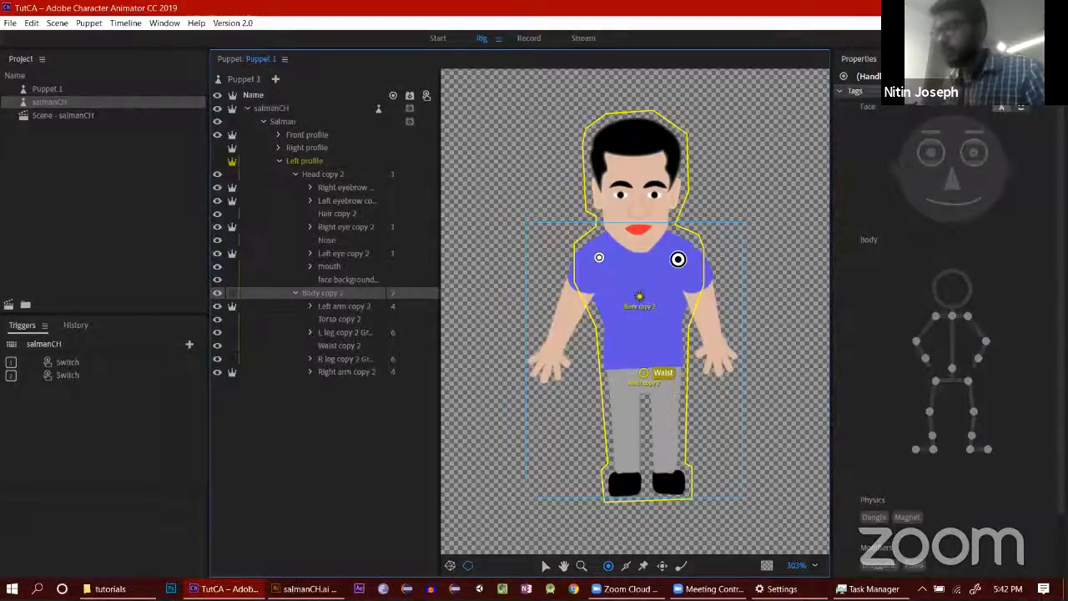
click(644, 240)
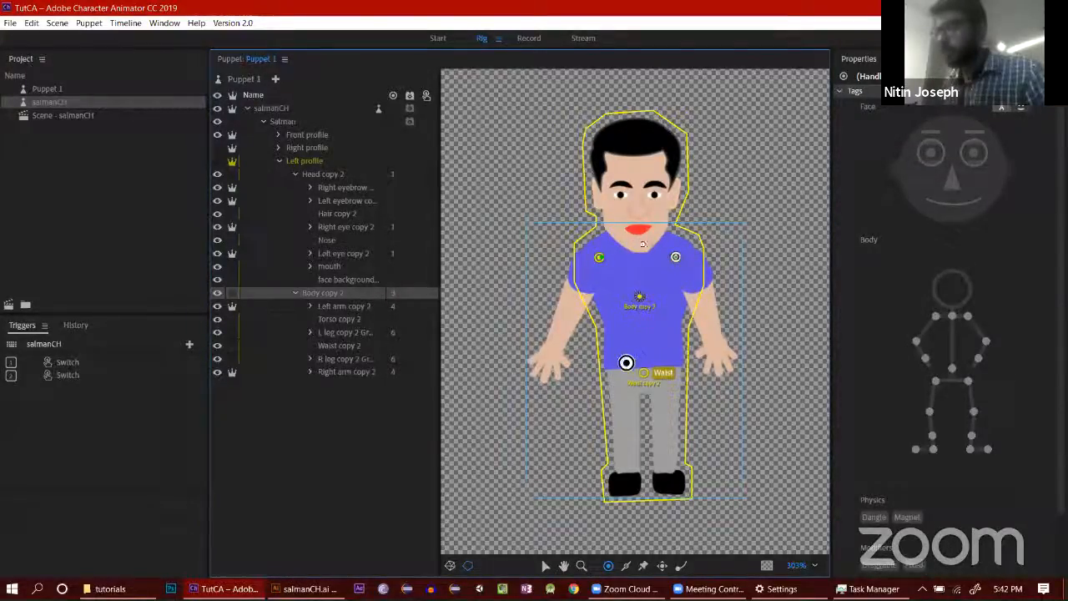
click(623, 367)
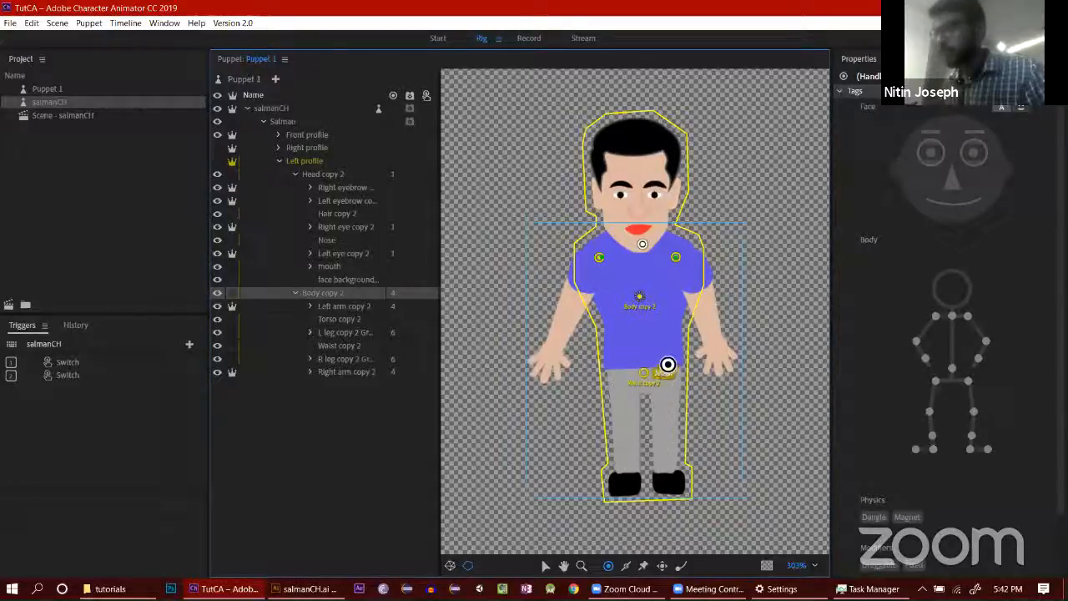
click(667, 362)
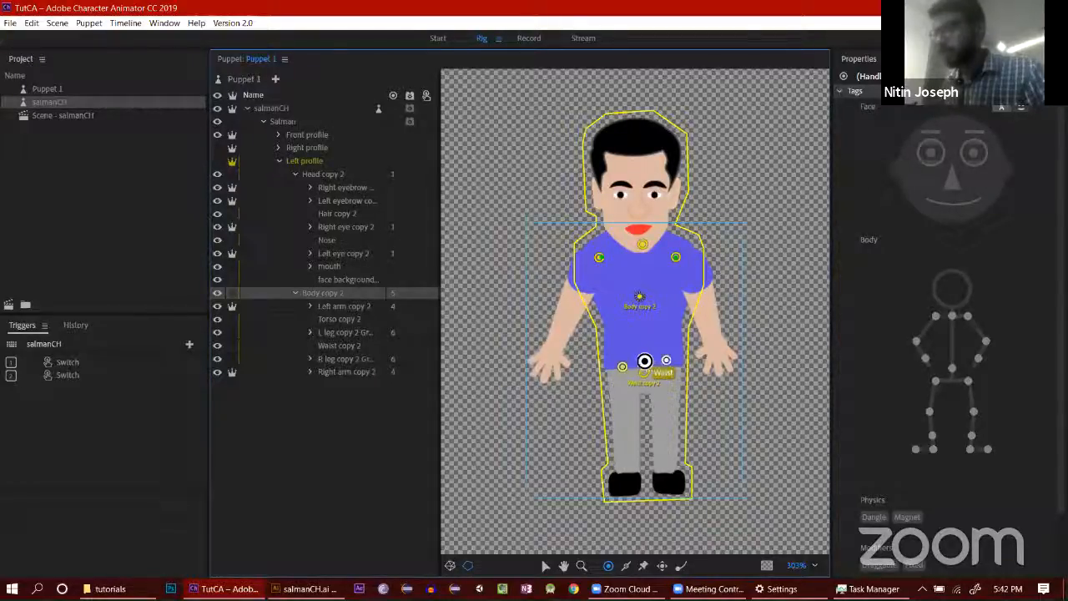
click(643, 344)
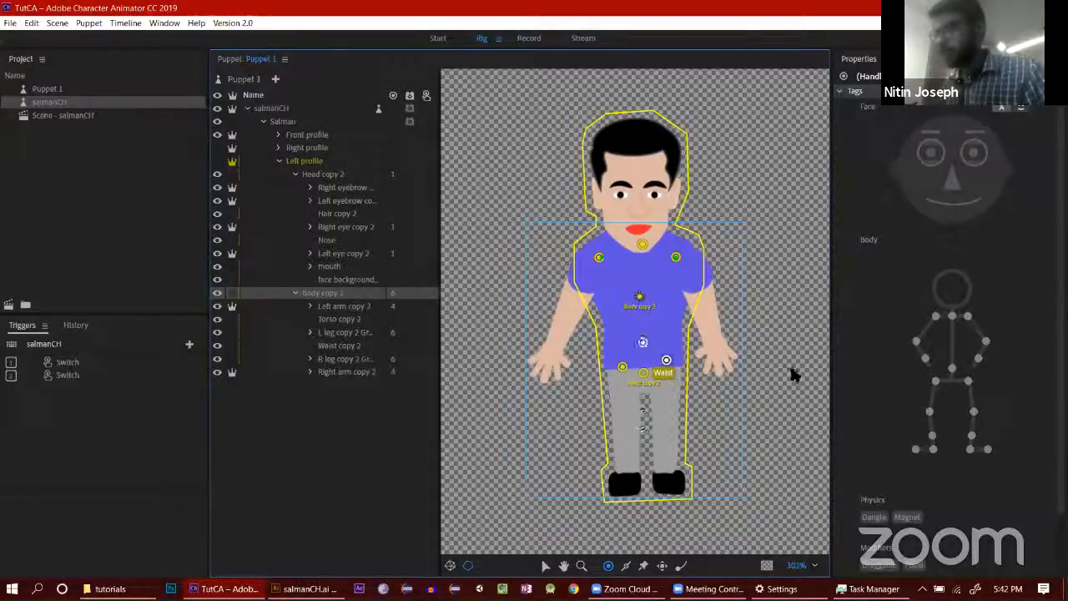
Step: Tag the new lower torso handles of Body copy 2 as Waist, Right Hip and Left Hip
click(951, 369)
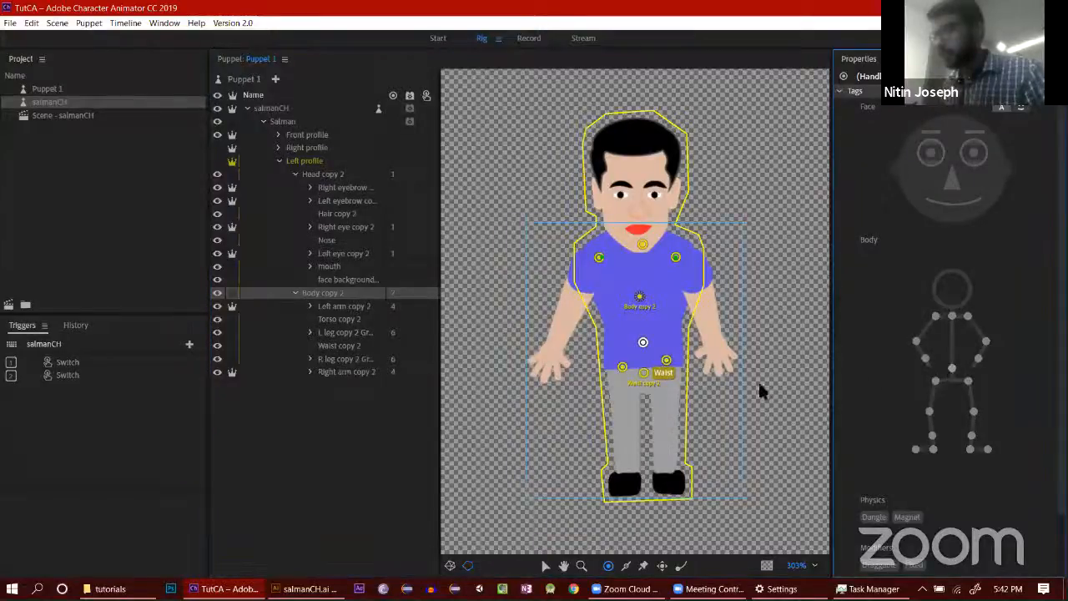
click(623, 368)
click(936, 382)
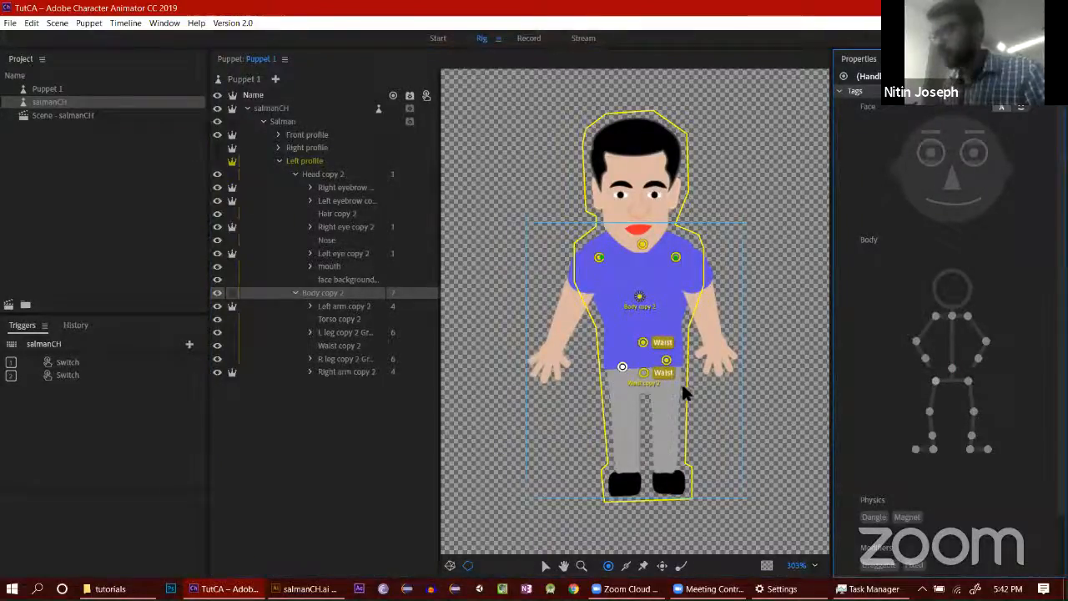
click(666, 361)
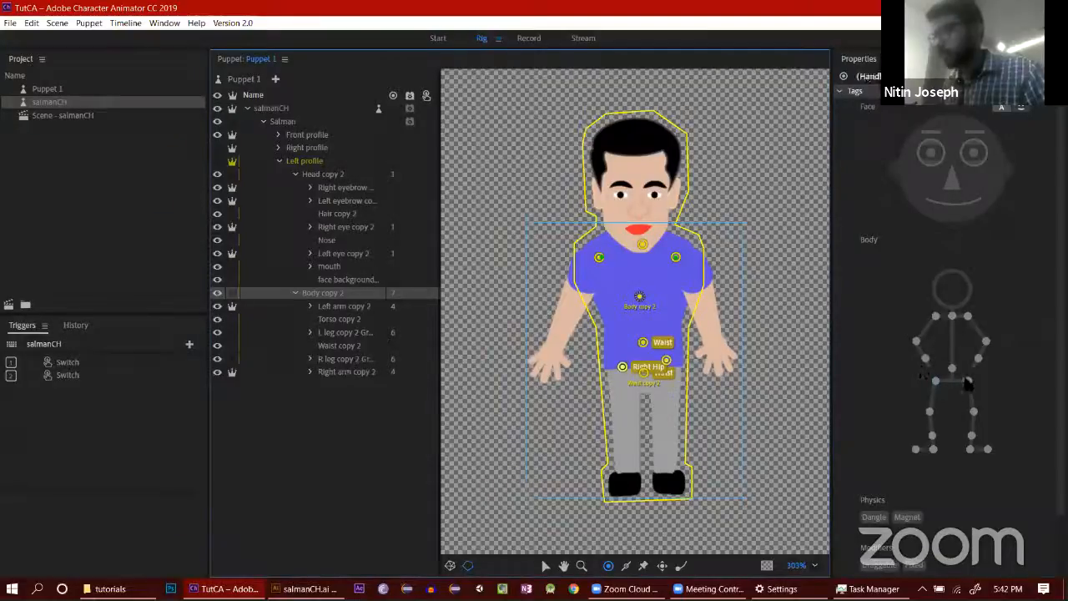
click(969, 382)
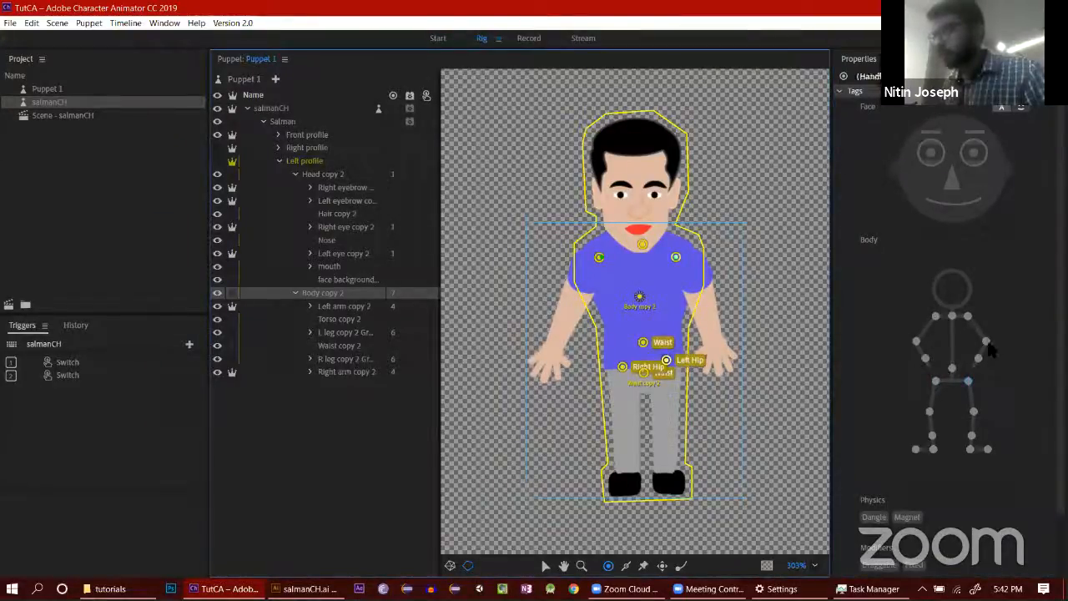
Step: Tag the upper handles of Body copy 2 as Left Shoulder, Right Shoulder and Neck
click(967, 317)
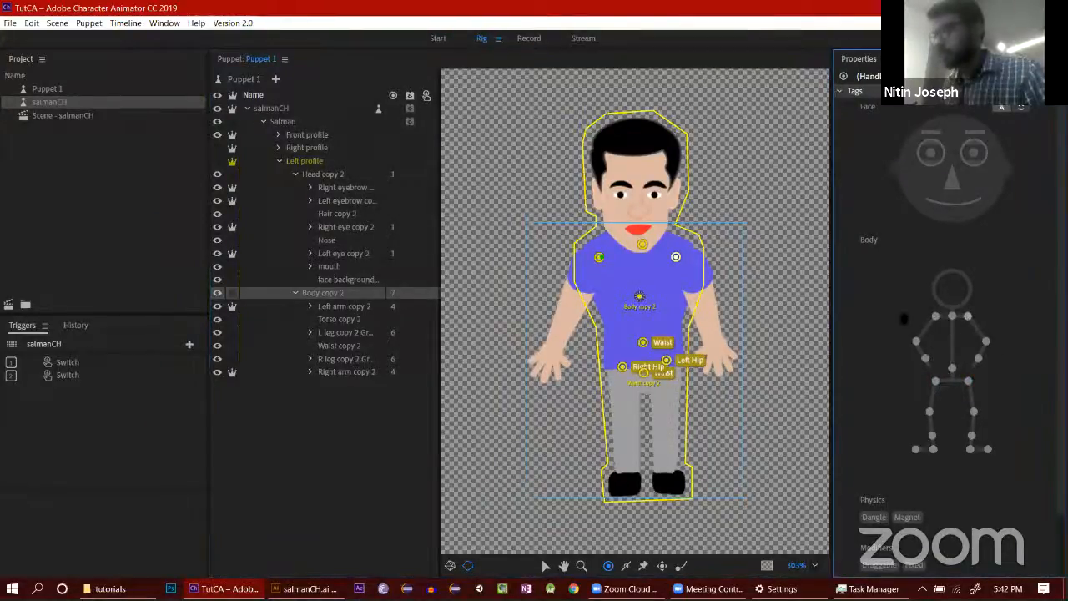
click(599, 257)
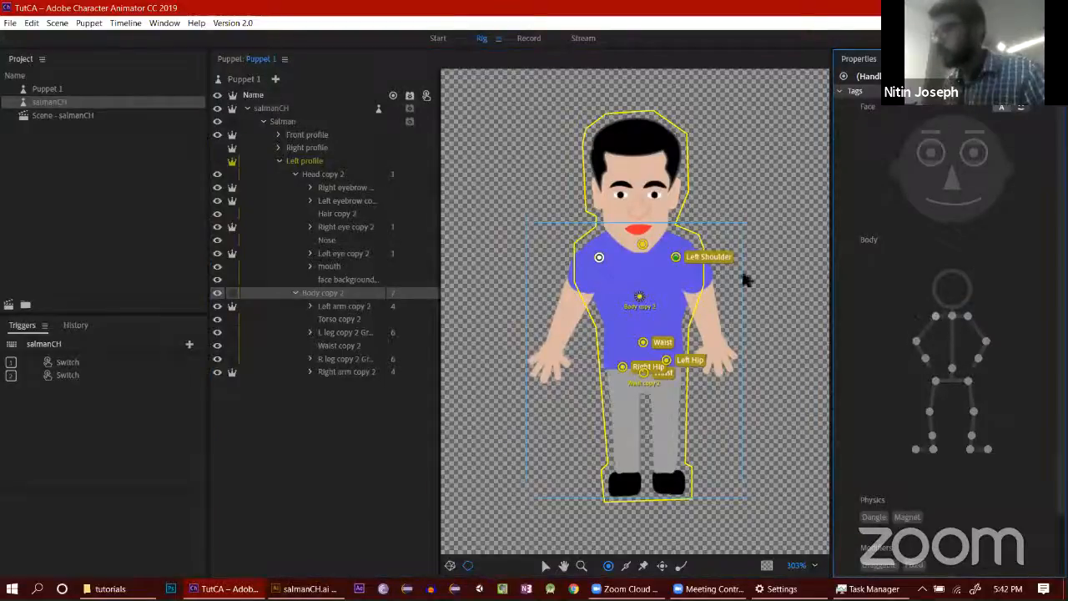
click(936, 317)
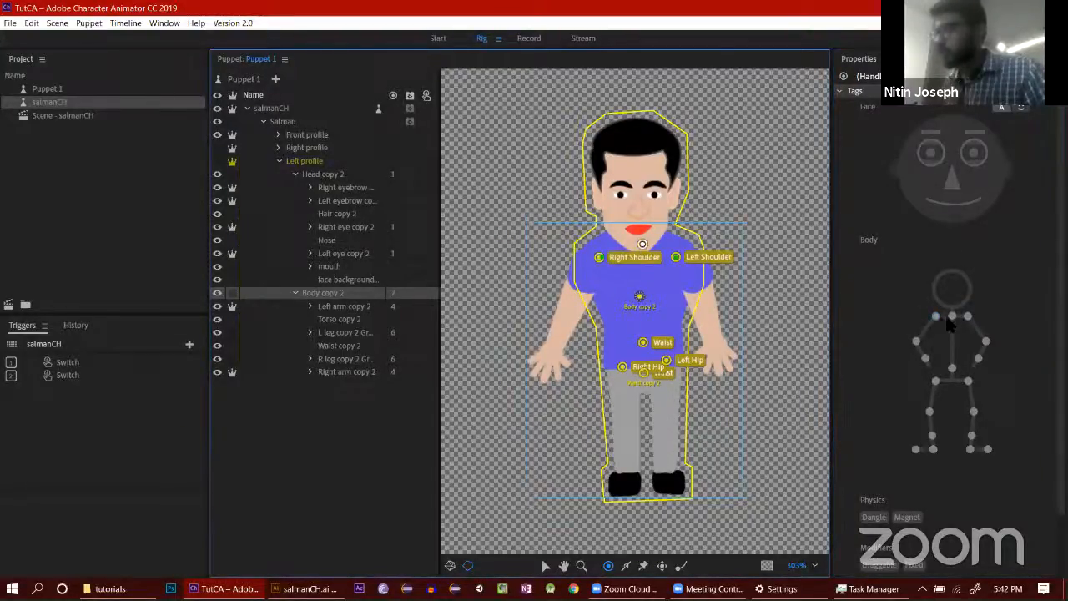
click(951, 316)
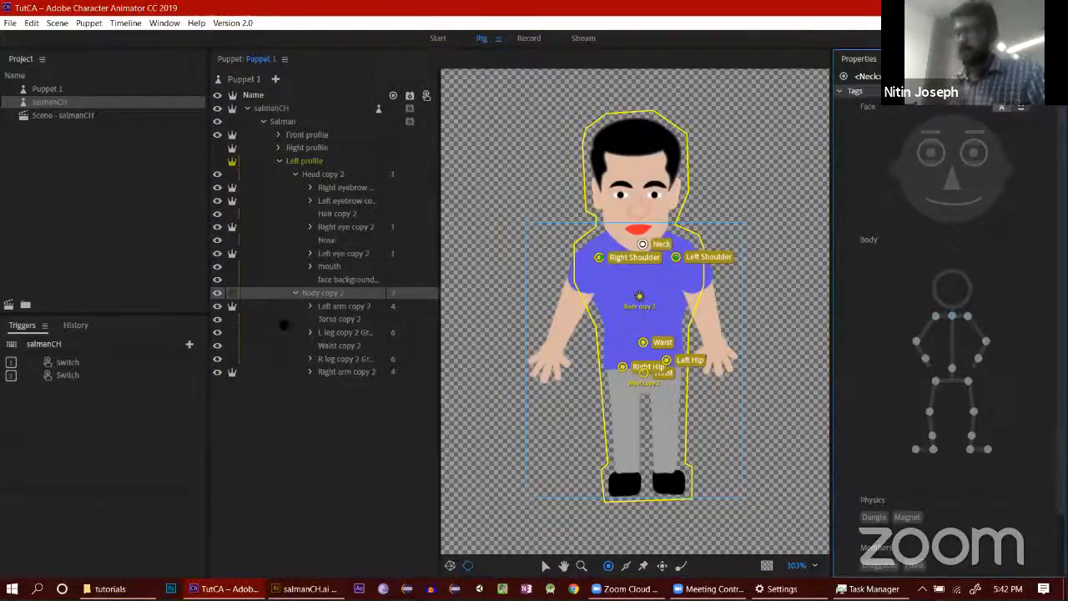
Step: Check Left arm copy 2's handles, preview the puppet in the Record workspace, and return to the Rig workspace
click(341, 307)
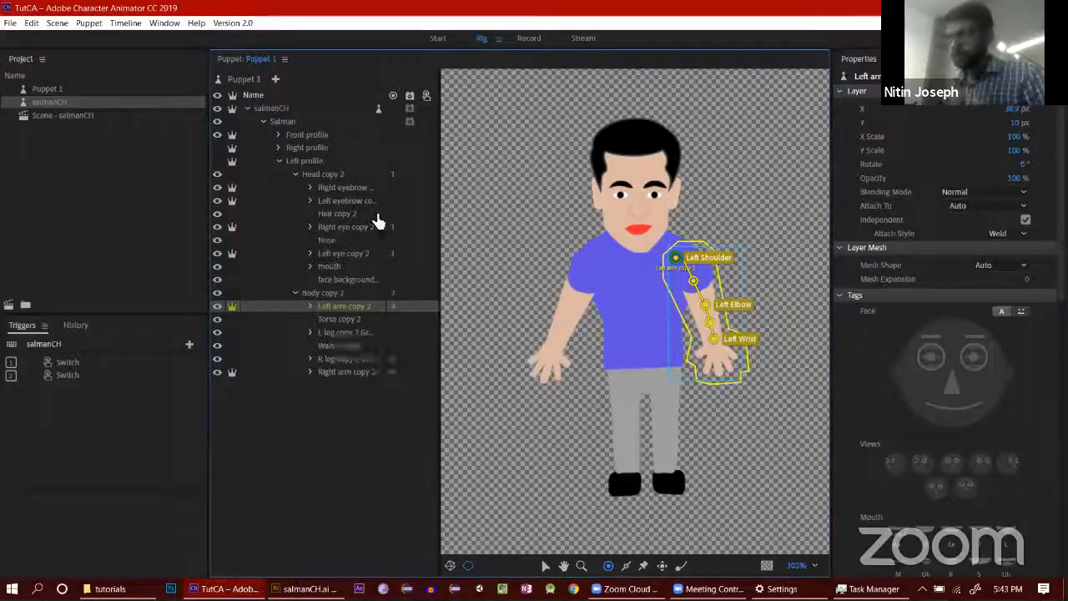
click(529, 38)
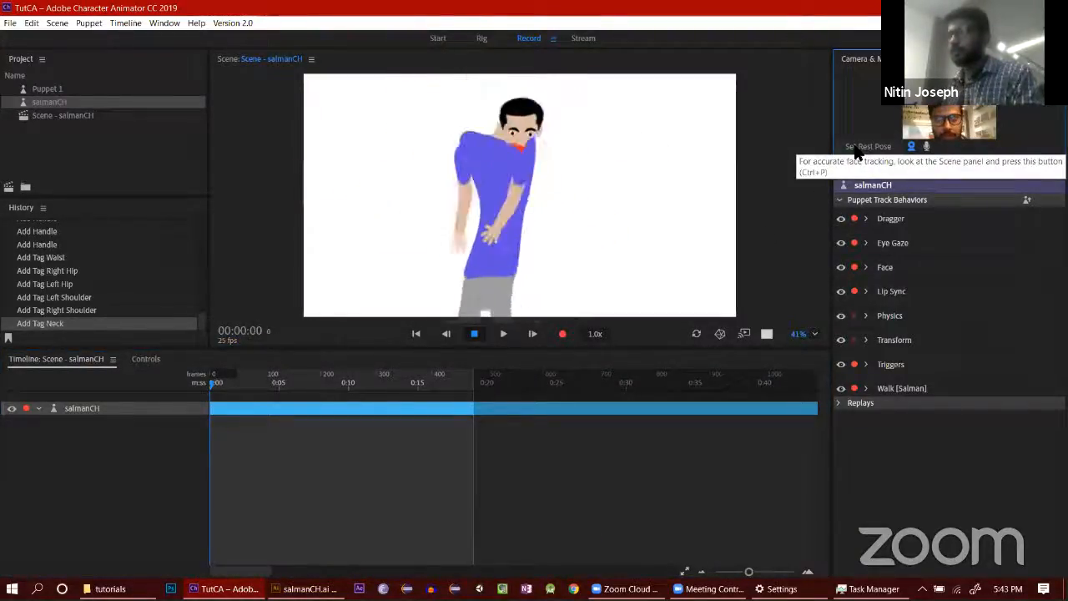
click(482, 39)
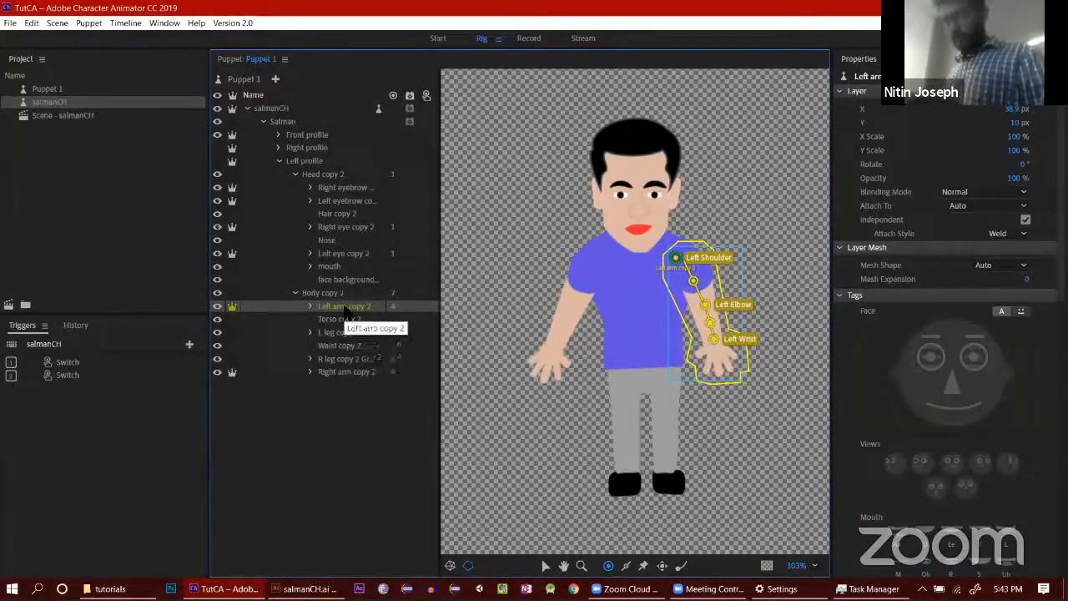
Step: Remove the Left Shoulder tag from the shoulder handle of Left arm copy 2 and shift that handle slightly outward
scroll(932, 396, down, 5)
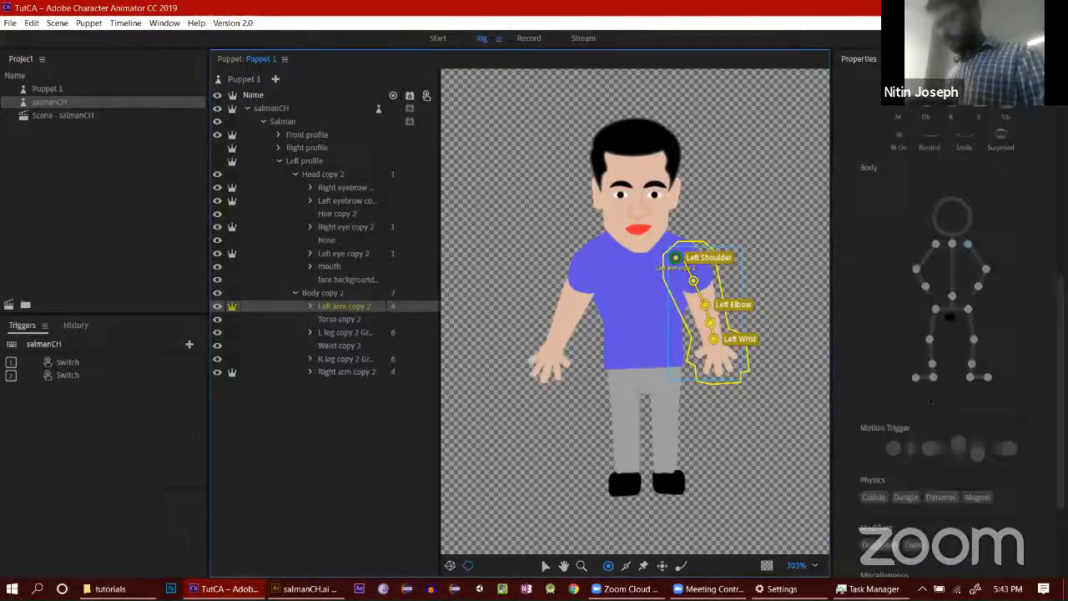
click(969, 247)
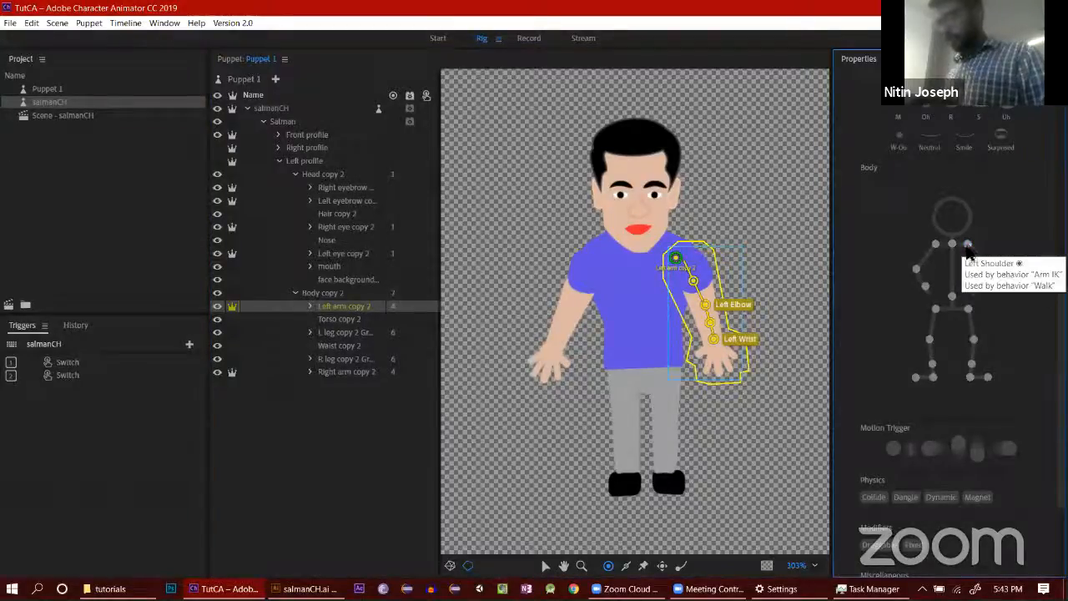
click(683, 263)
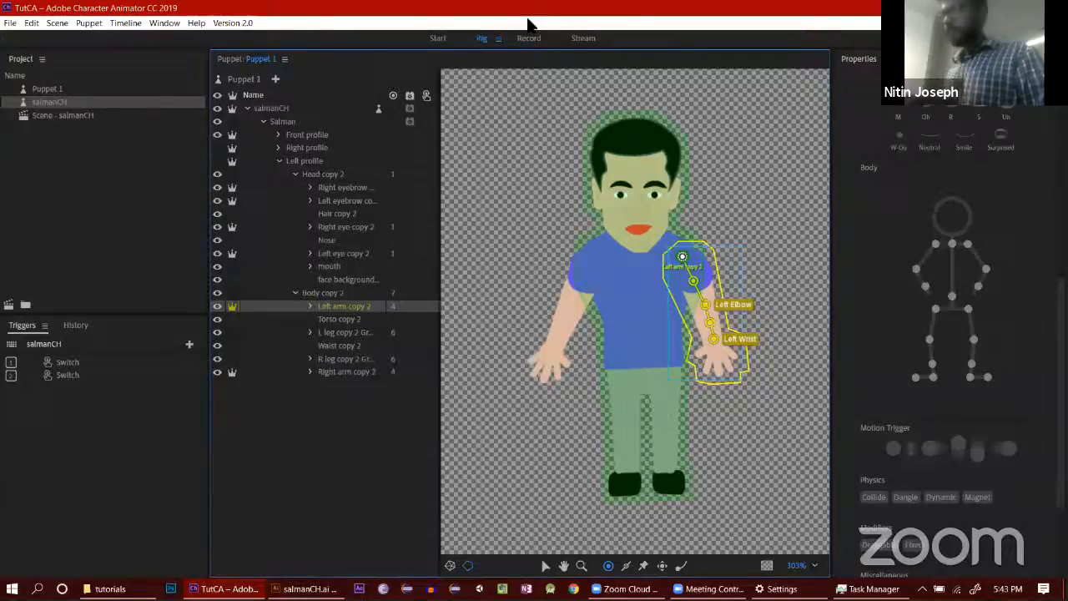
Step: Remove the Left Hip tag from L leg copy 2 Group's upper handle and the Right Hip tag from R leg copy 2 Group's
click(343, 332)
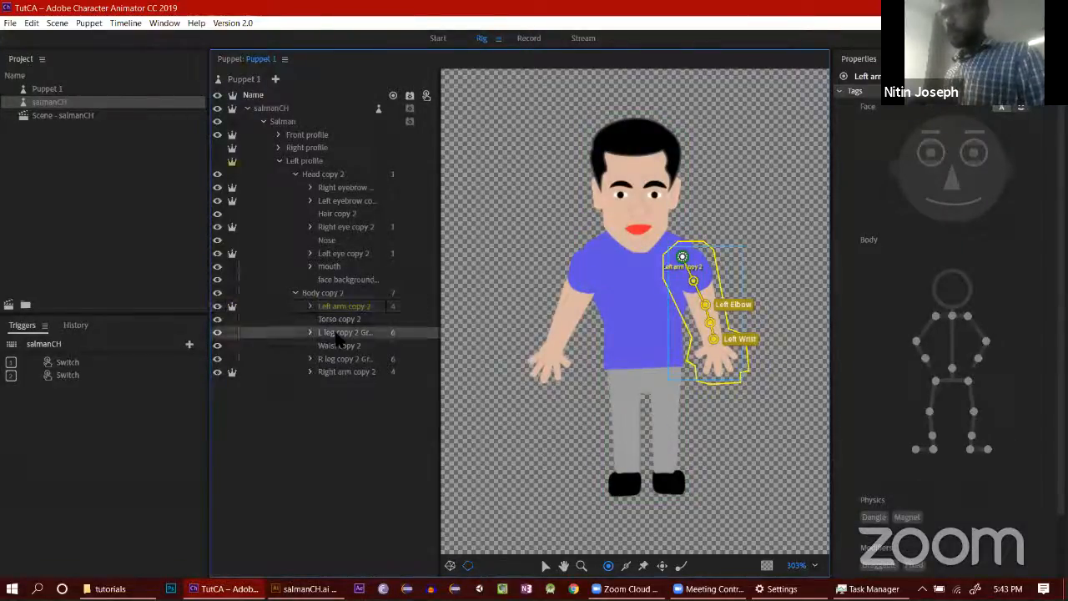
scroll(916, 407, down, 5)
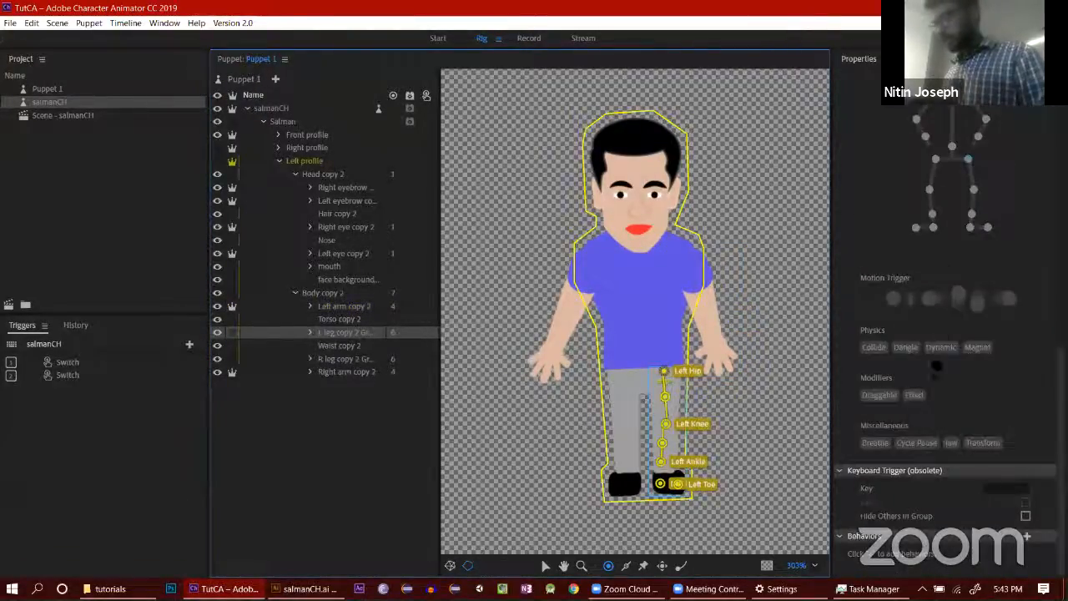
click(968, 160)
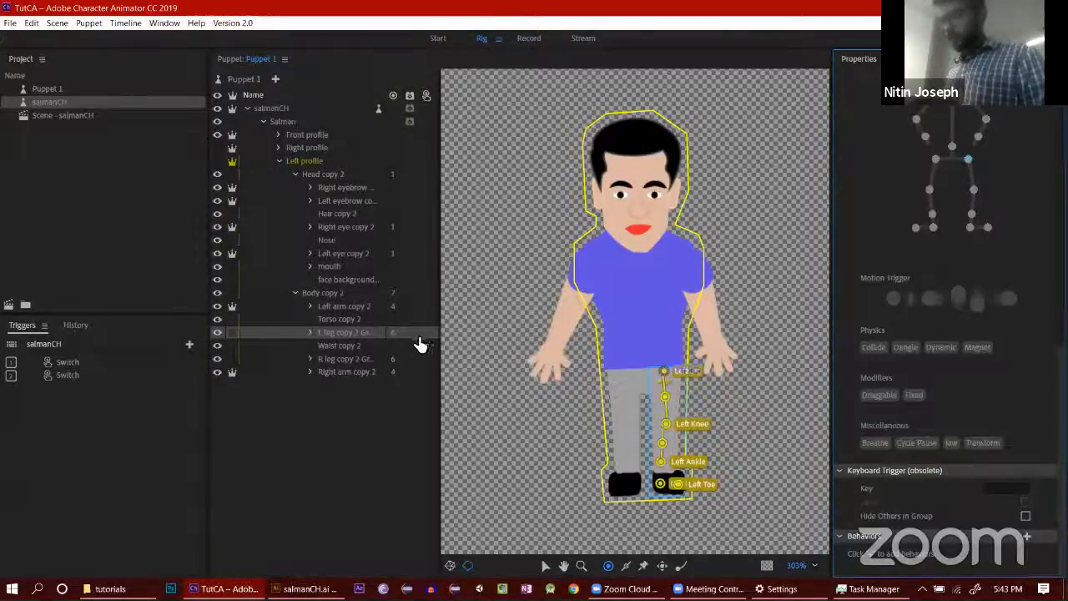
click(345, 359)
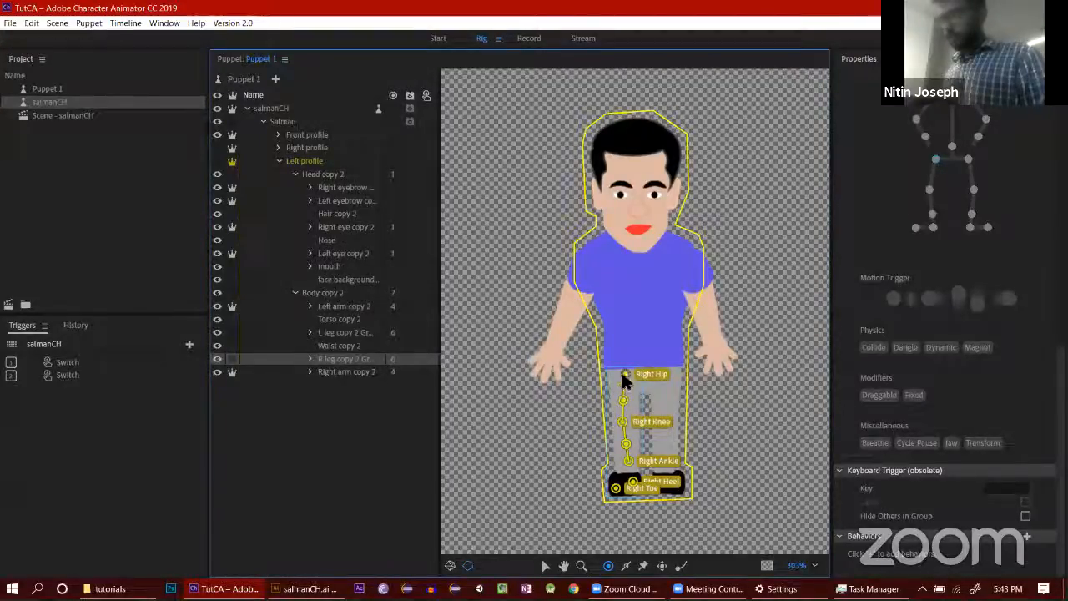
click(623, 372)
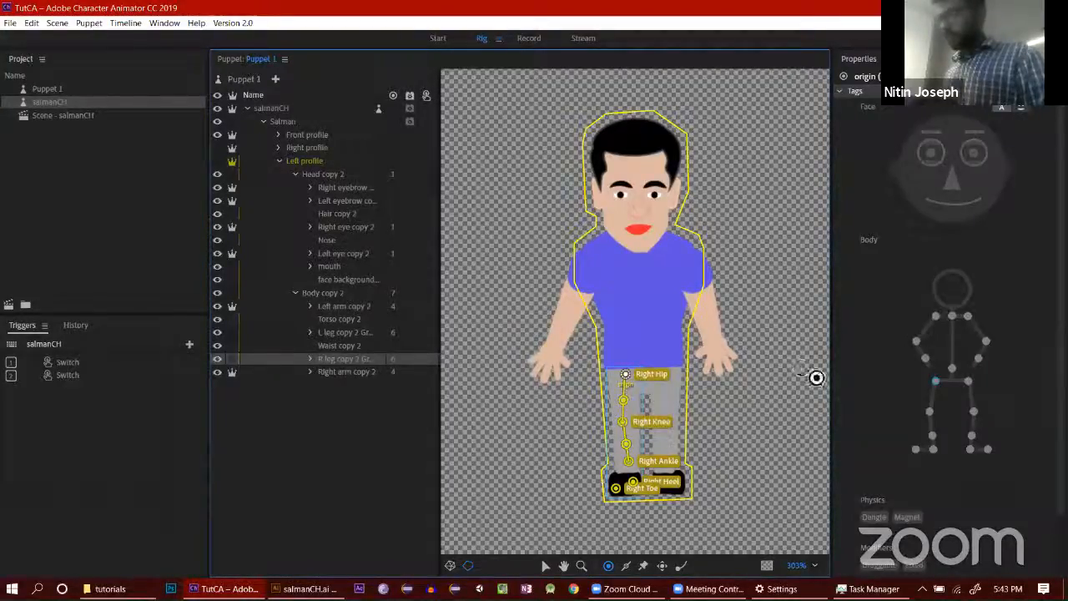
click(935, 382)
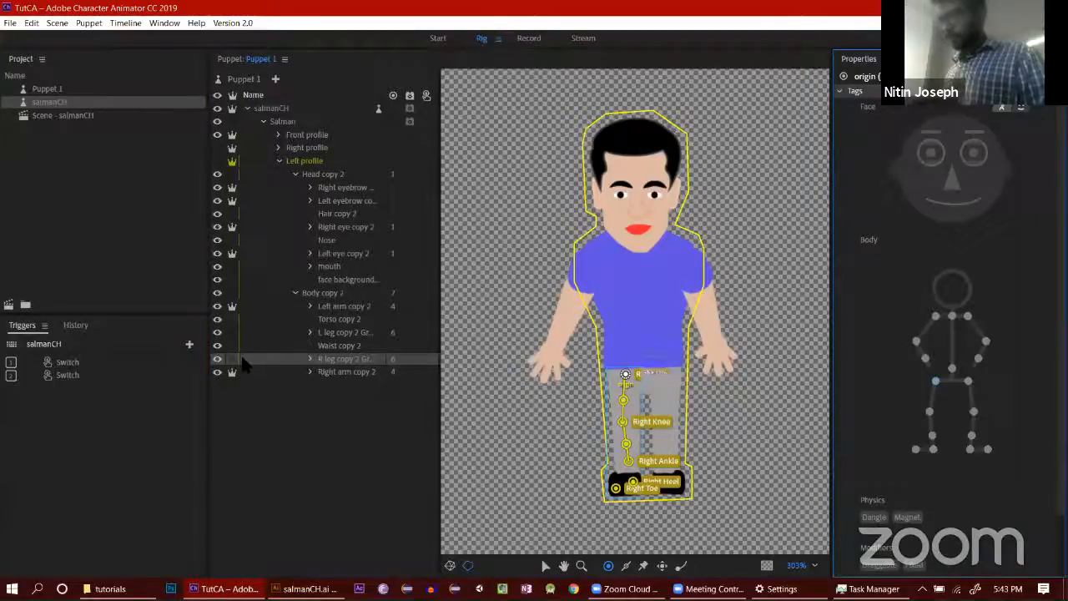
Step: Check Right arm copy 2's handles and set the puppet's rest pose in the Record workspace
click(334, 371)
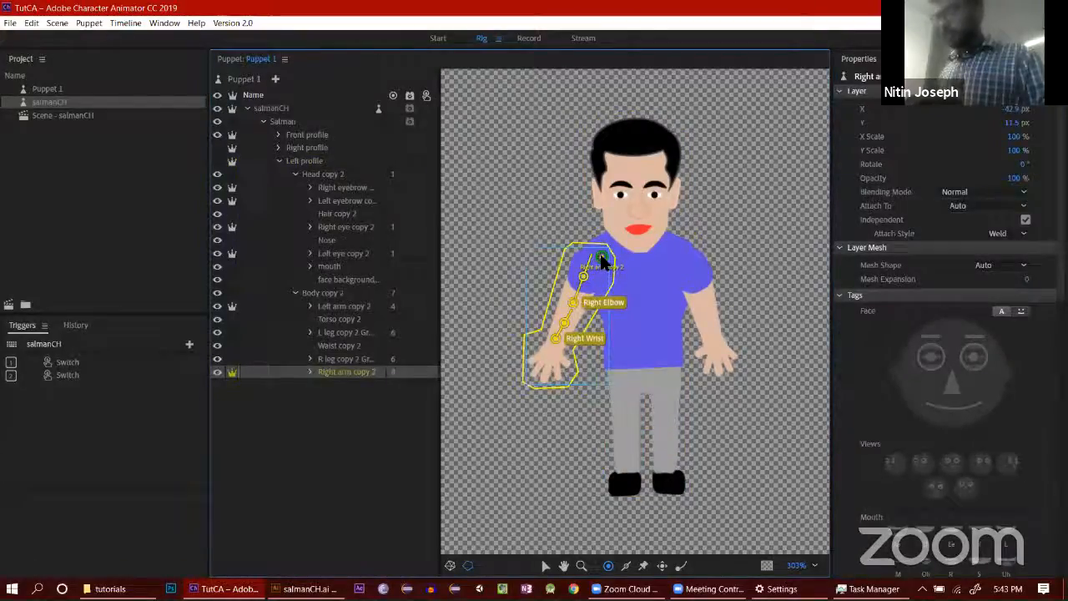
scroll(975, 323, down, 5)
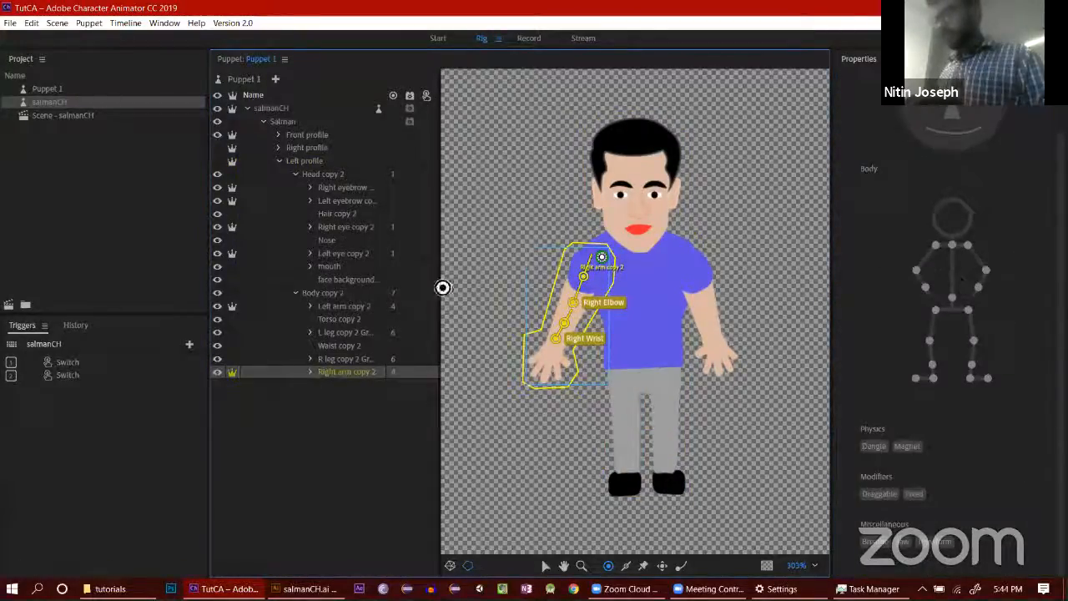
click(529, 38)
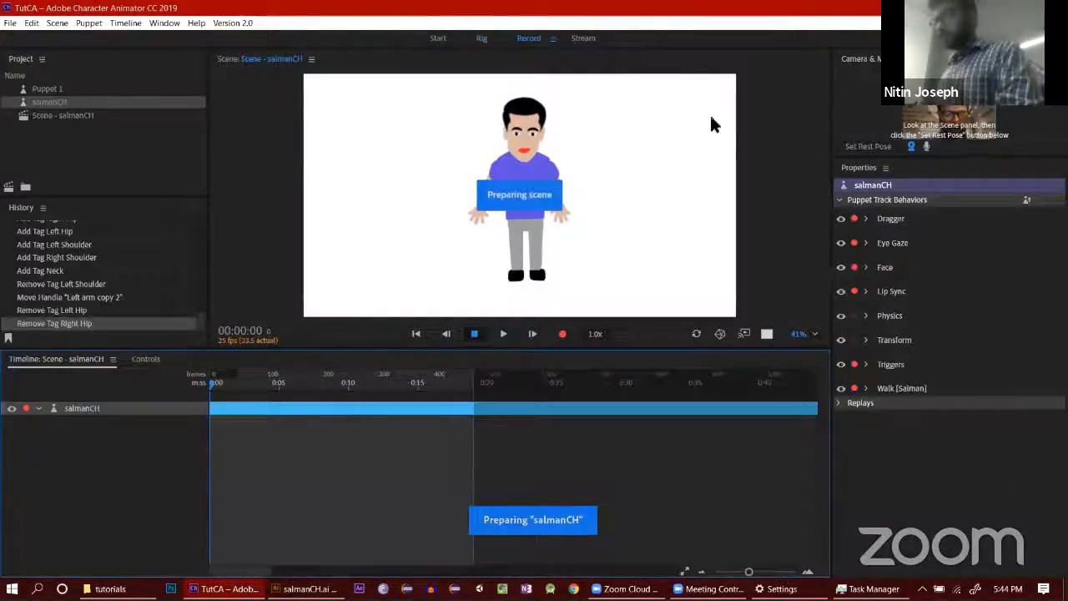
click(845, 152)
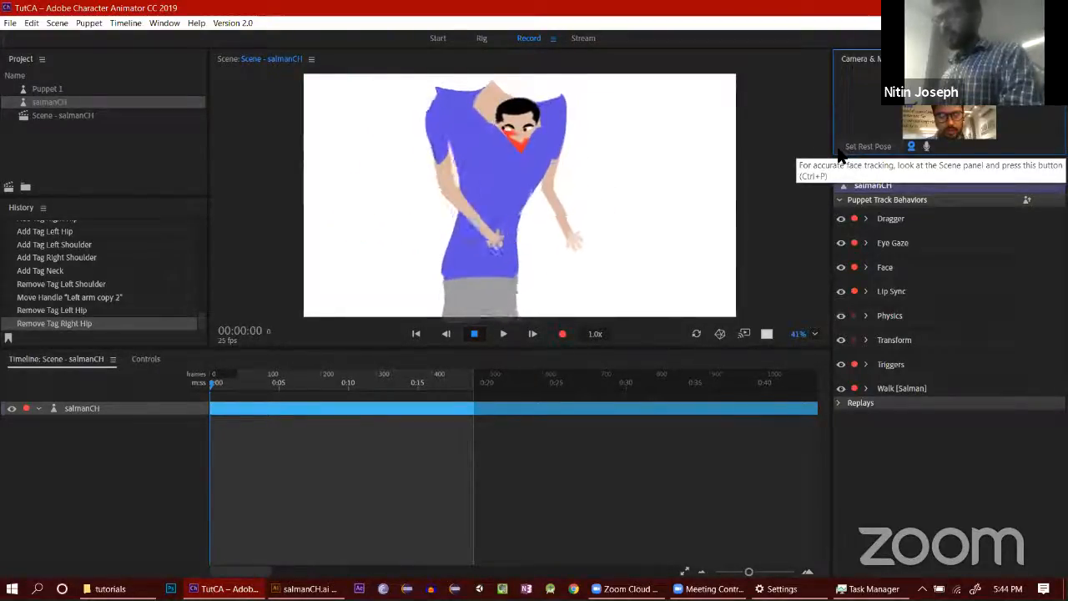
click(841, 155)
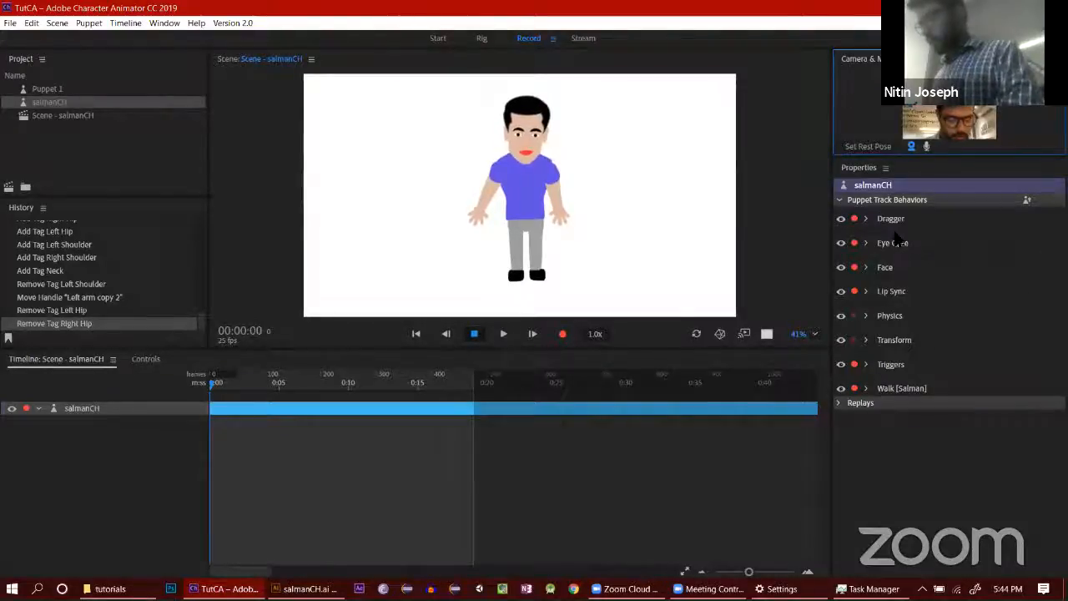
Step: Reduce the salmanCH puppet's Transform scale to 168%
click(867, 341)
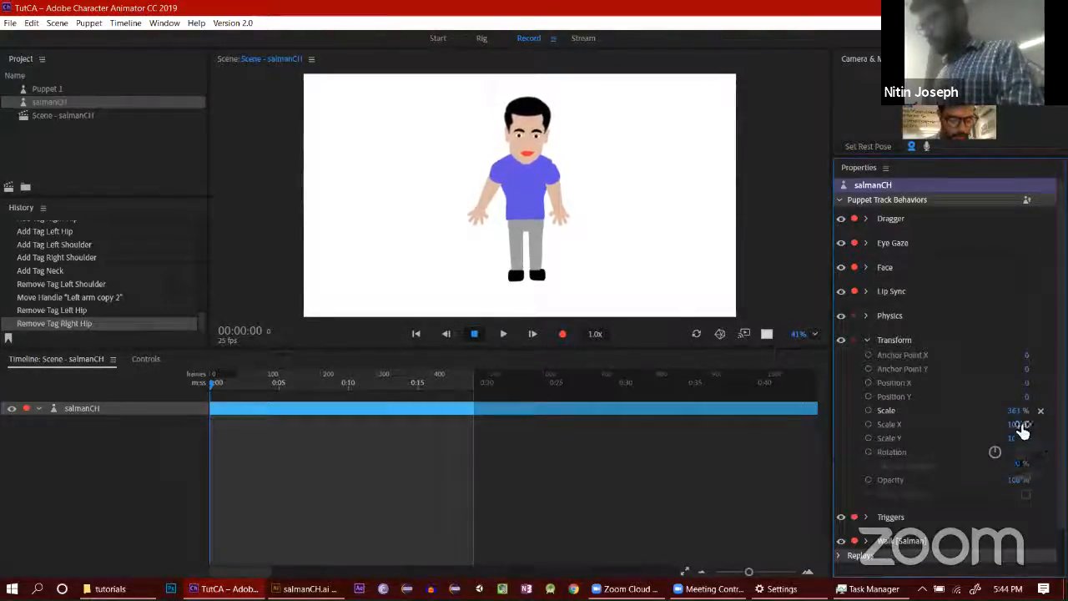
drag(1021, 410, 891, 432)
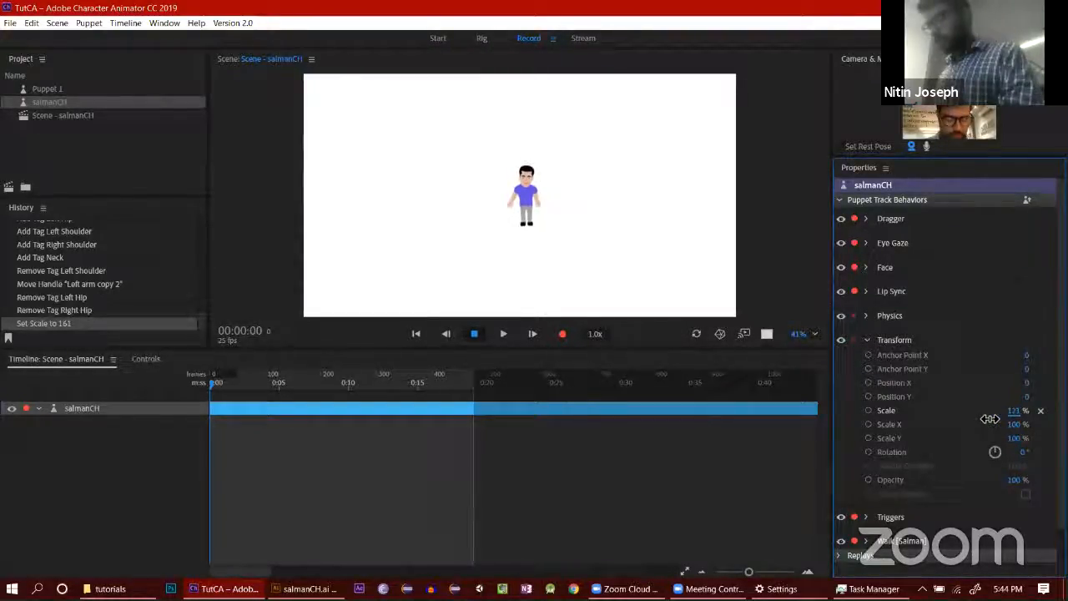
drag(980, 415, 979, 417)
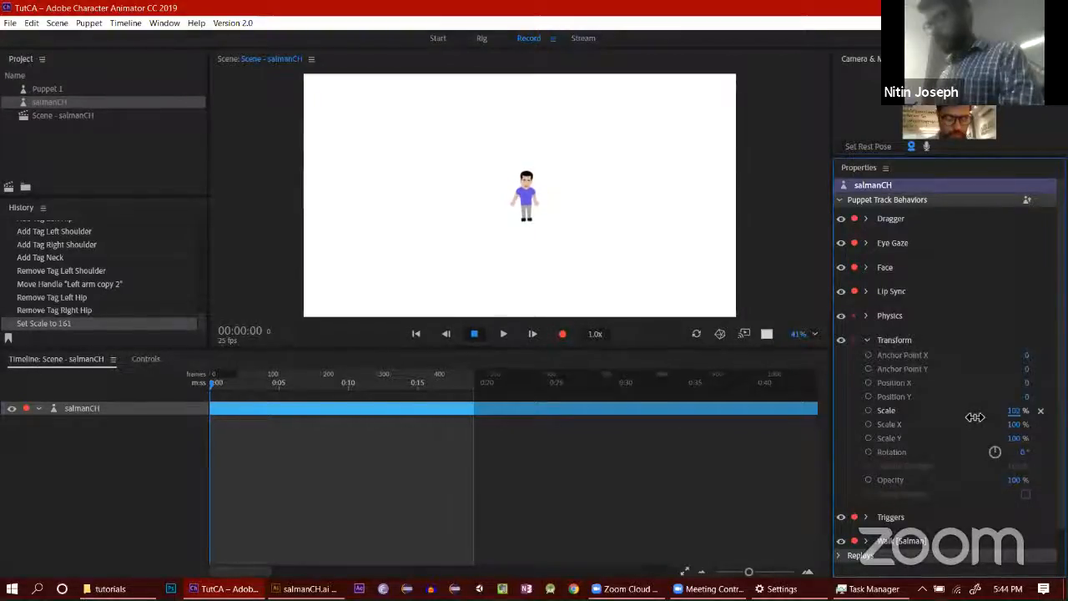
key(Return)
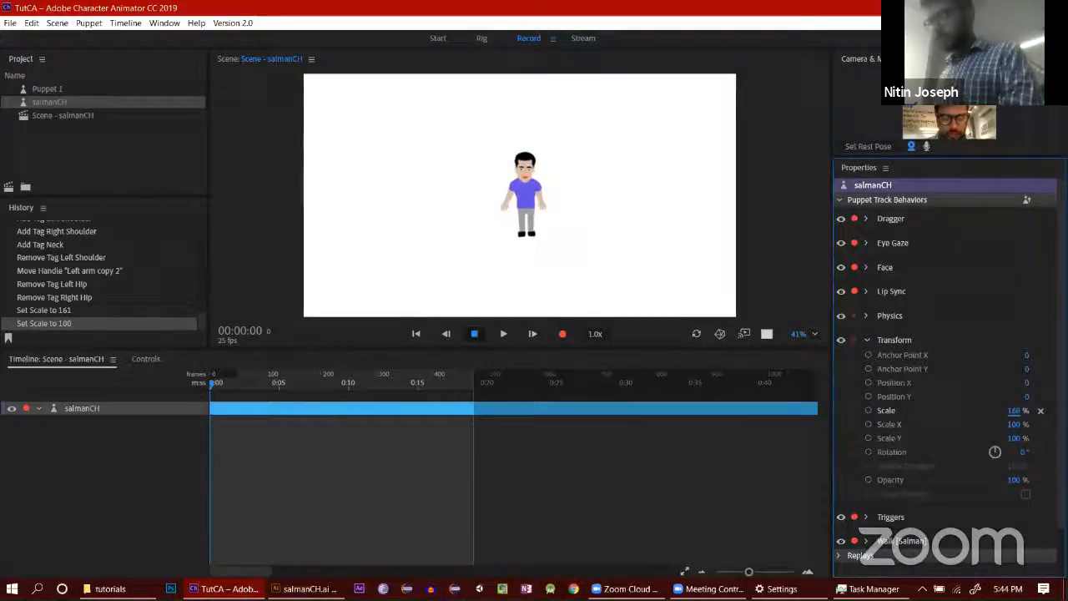
key(Return)
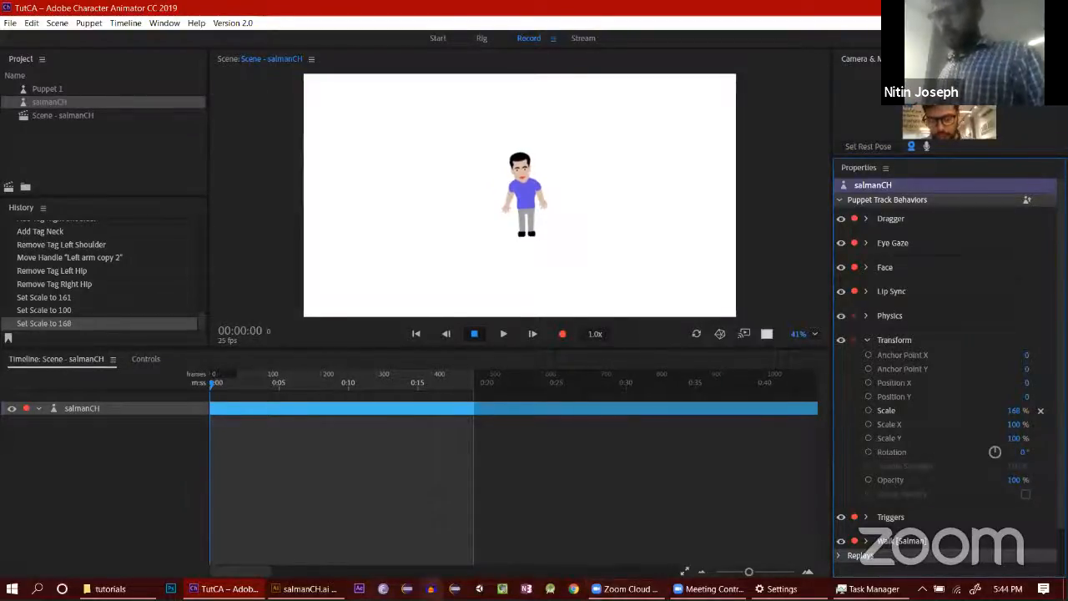
Step: Switch to Illustrator and examine the contents of the right and left profile layers in NEW.ai
click(309, 589)
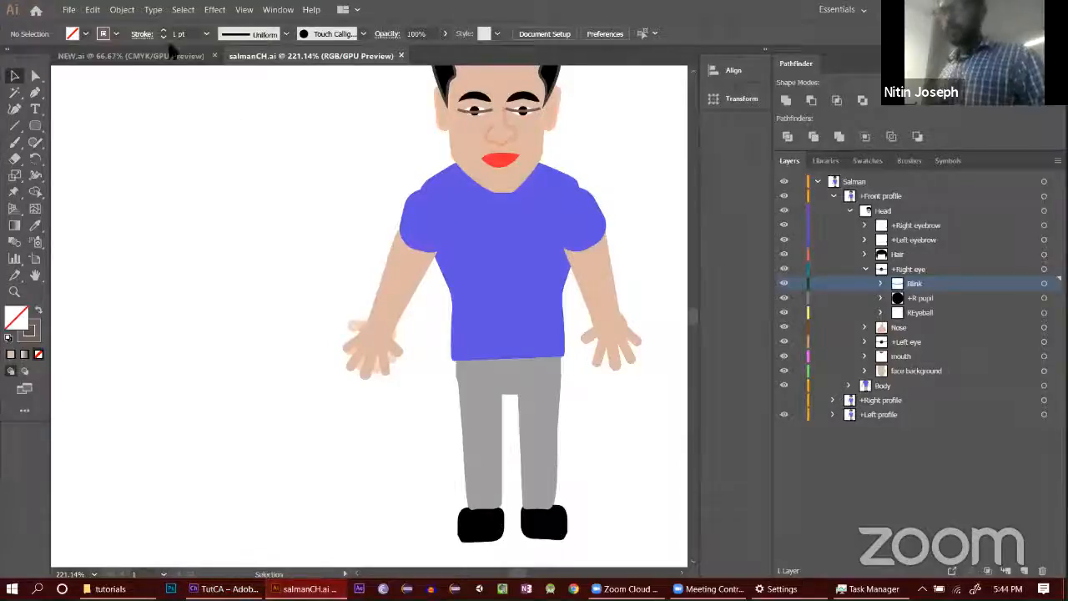
click(171, 54)
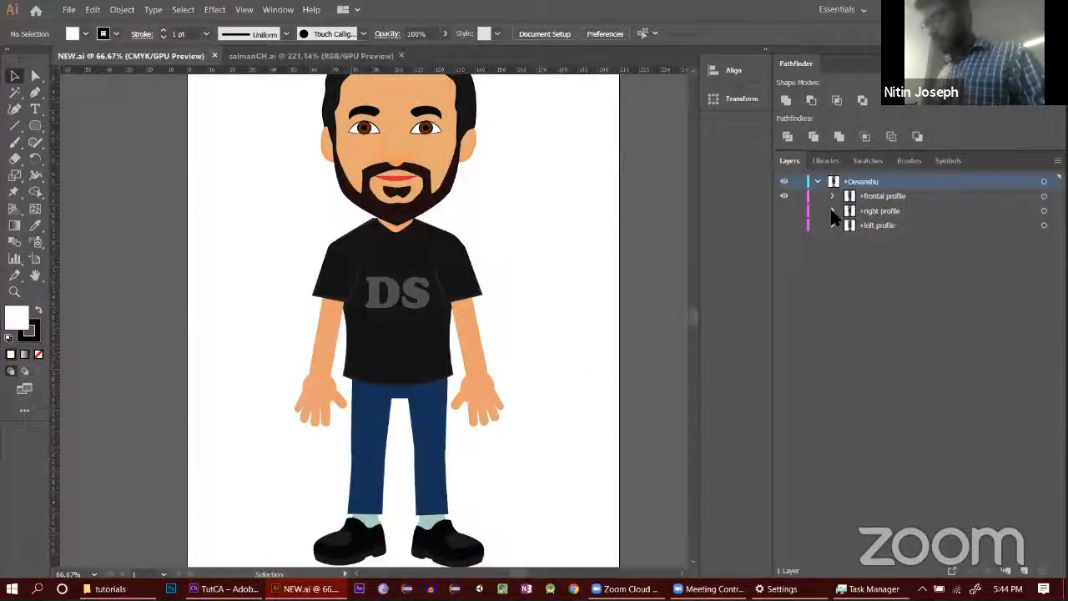
click(832, 211)
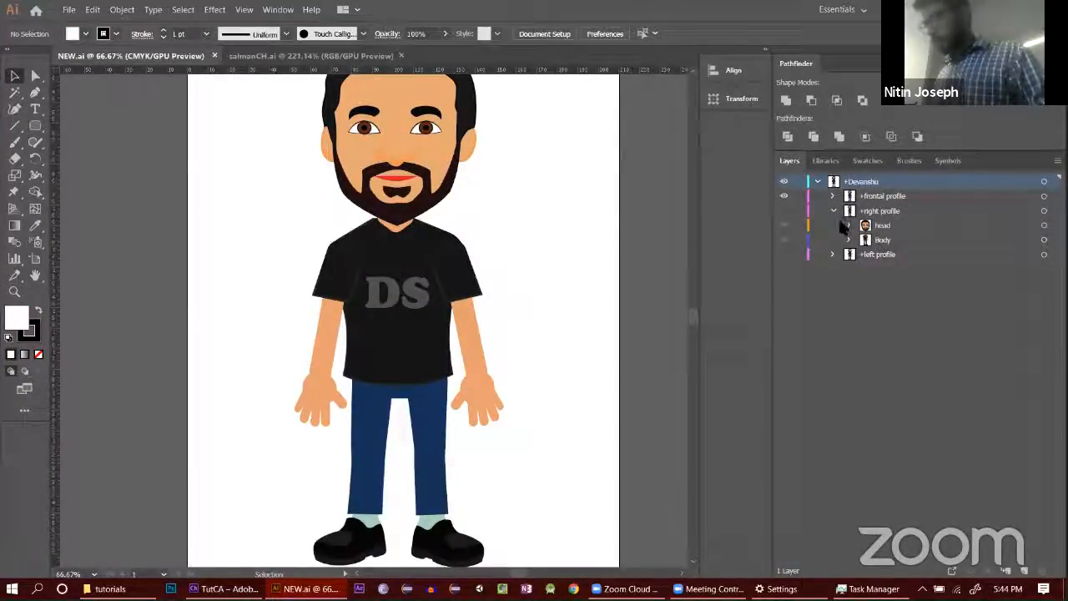
click(833, 255)
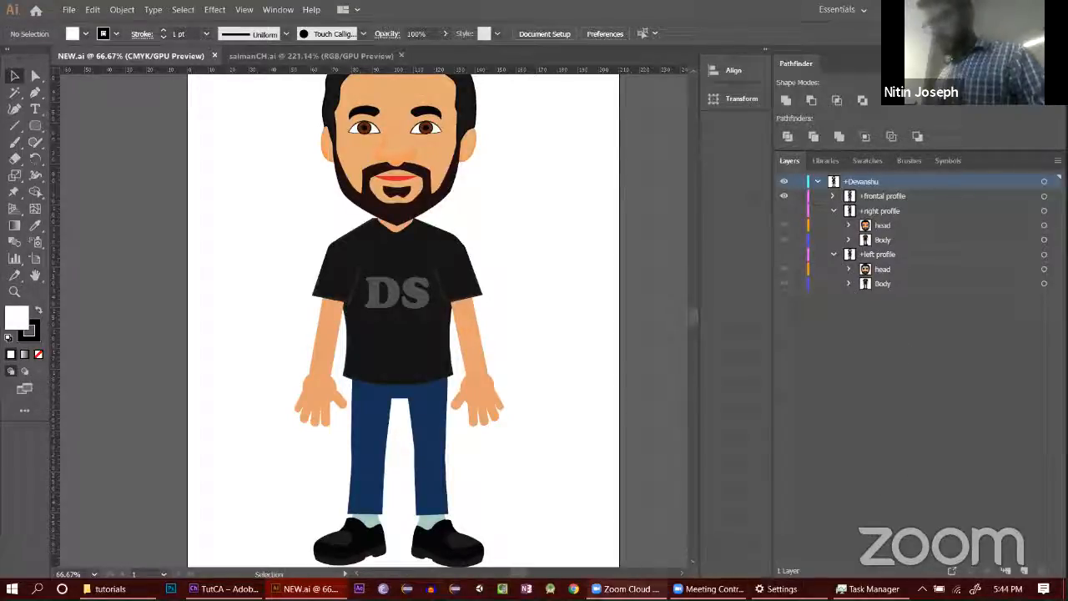
Step: Switch back to Character Animator's Rig workspace and collapse the Left profile group
click(223, 589)
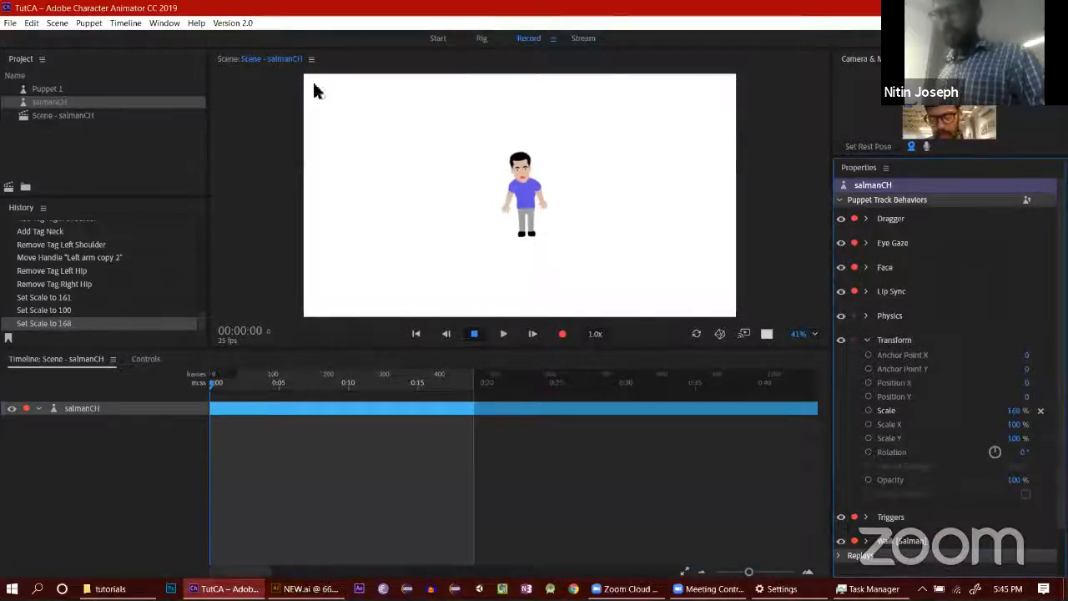
click(482, 39)
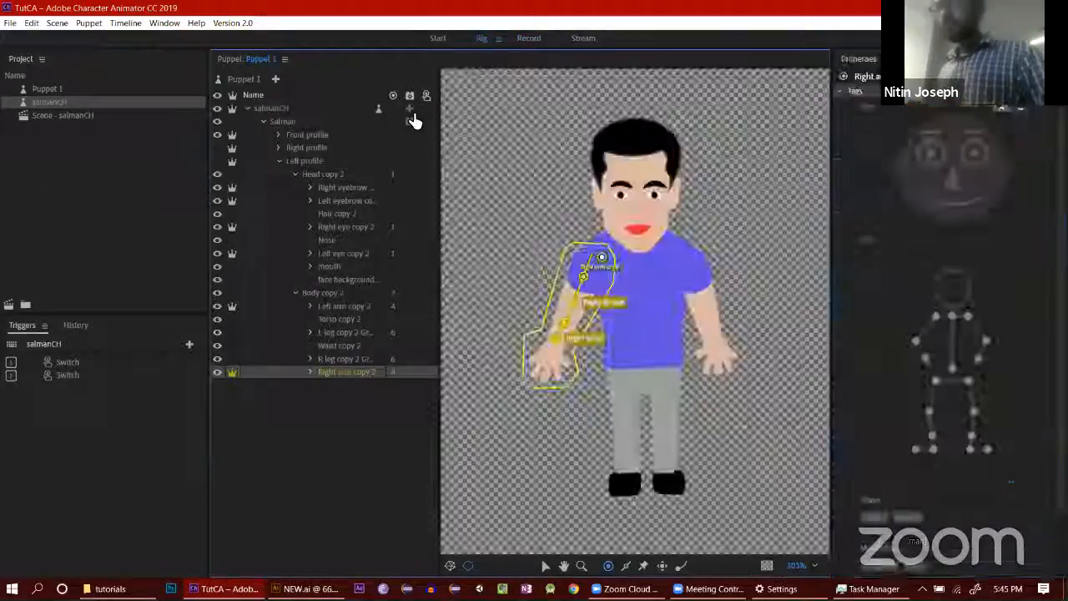
click(278, 136)
click(279, 135)
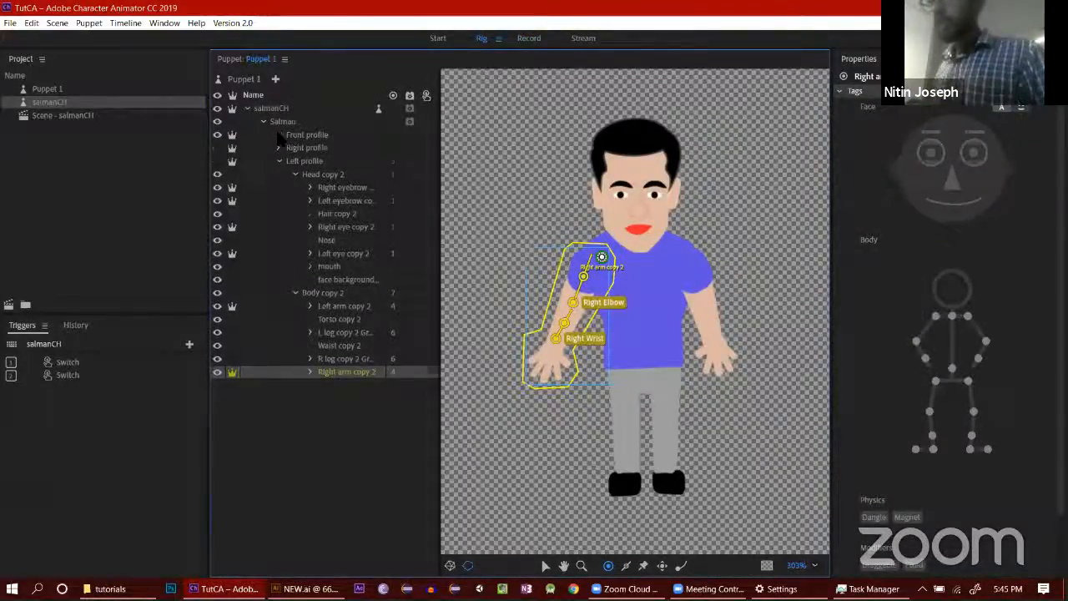
click(279, 161)
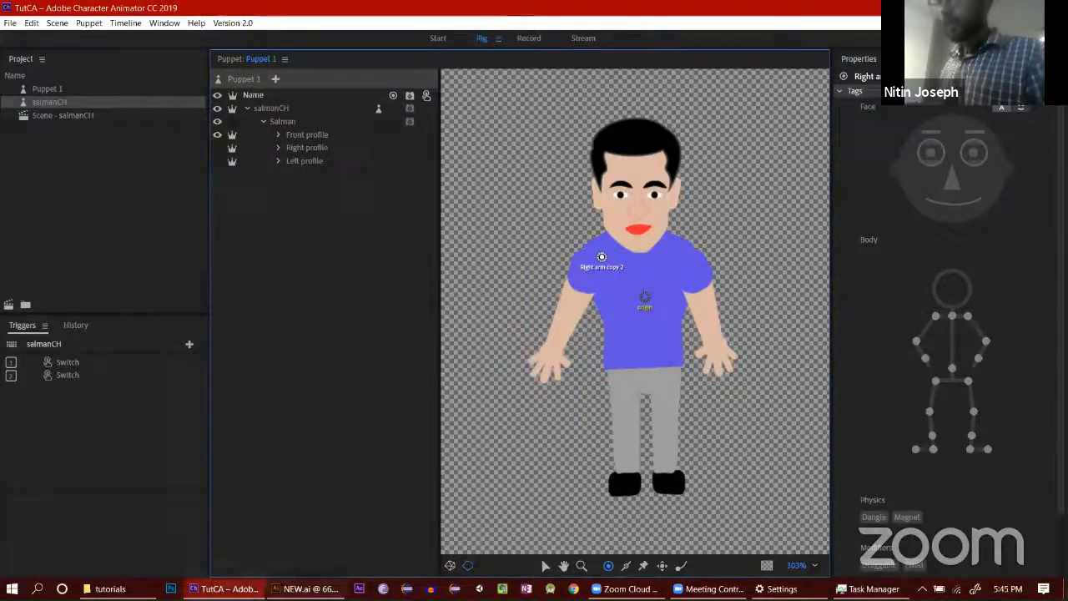
Step: Switch to Illustrator and examine the right profile's Body sublayers in NEW.ai, comparing them with the salmanCH.ai layers
key(alt+Tab)
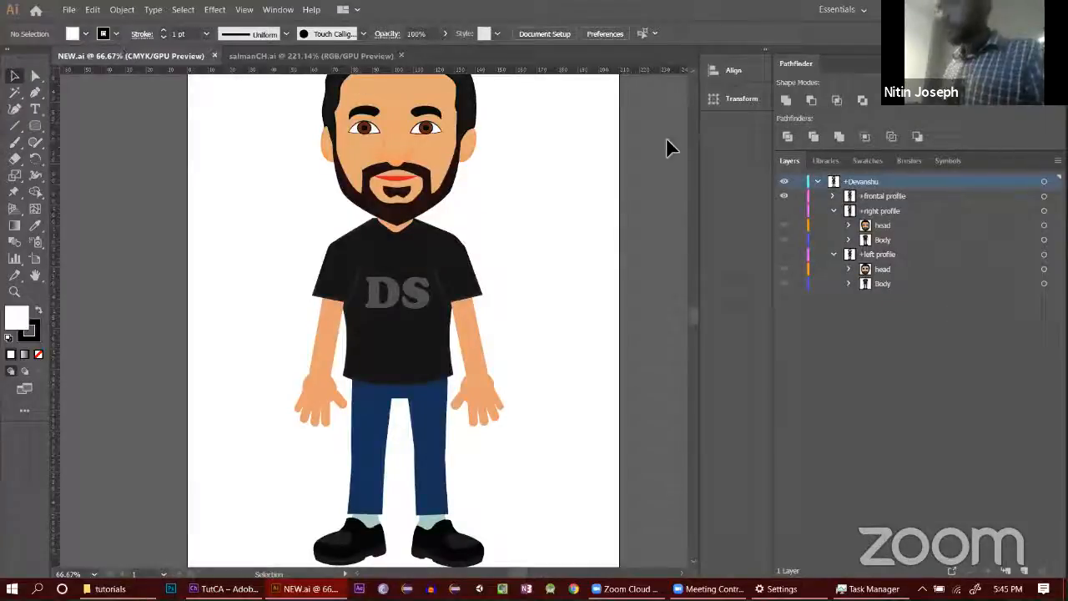
click(849, 240)
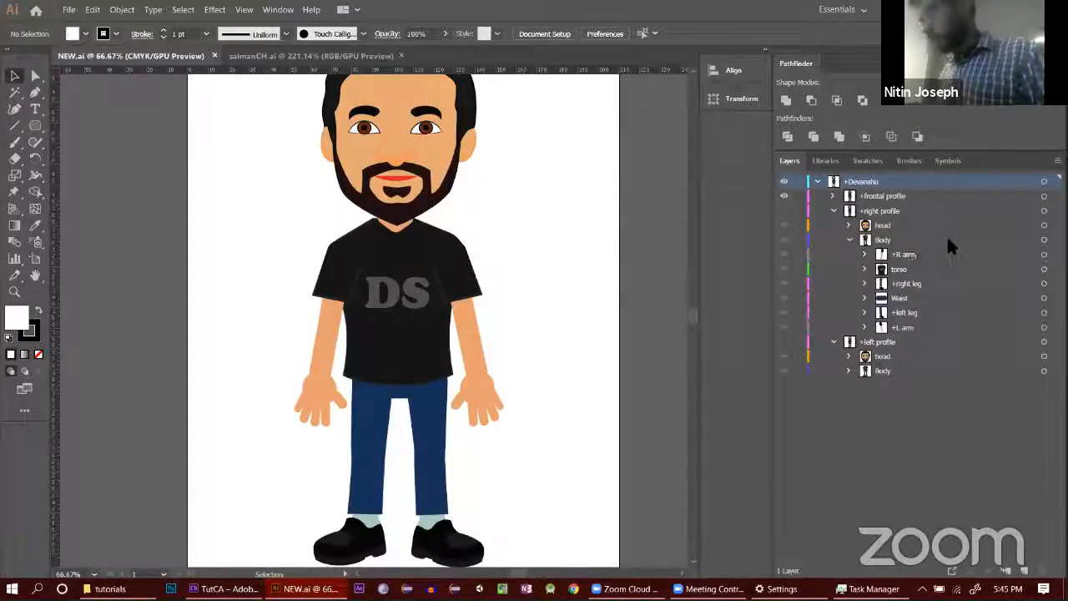
click(302, 57)
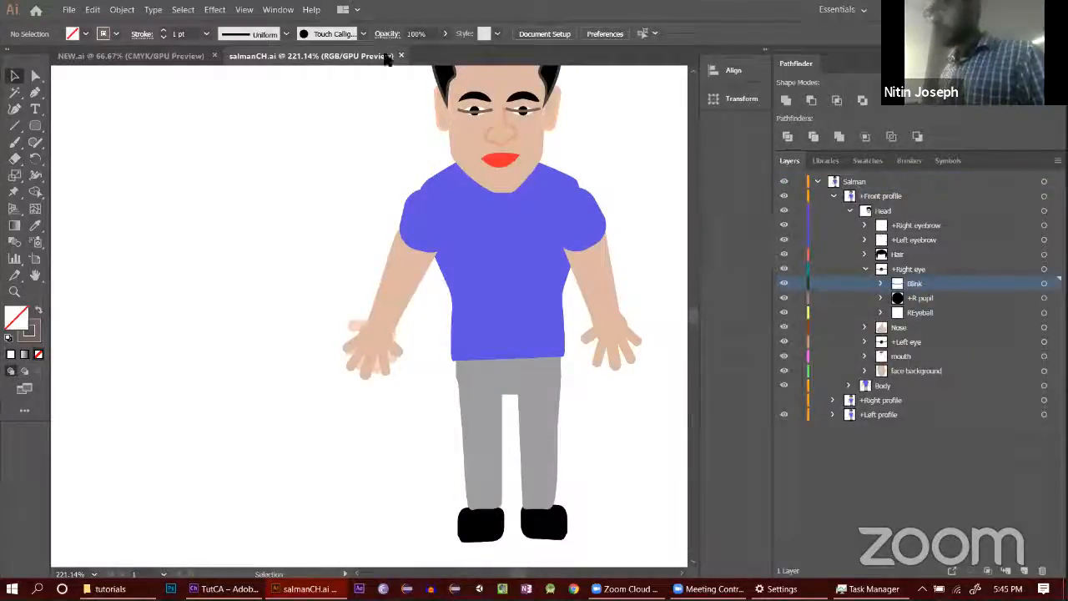
click(143, 56)
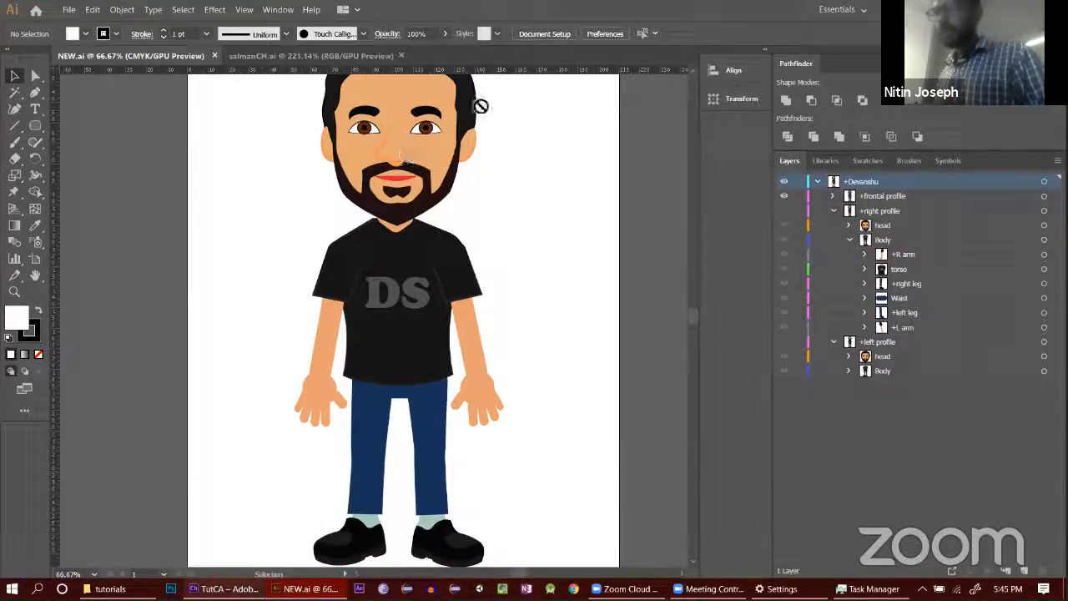
Step: Switch to Character Animator, make both leg groups independent in the Right and Left profiles, and preview the puppet in the Record workspace
key(alt+Tab)
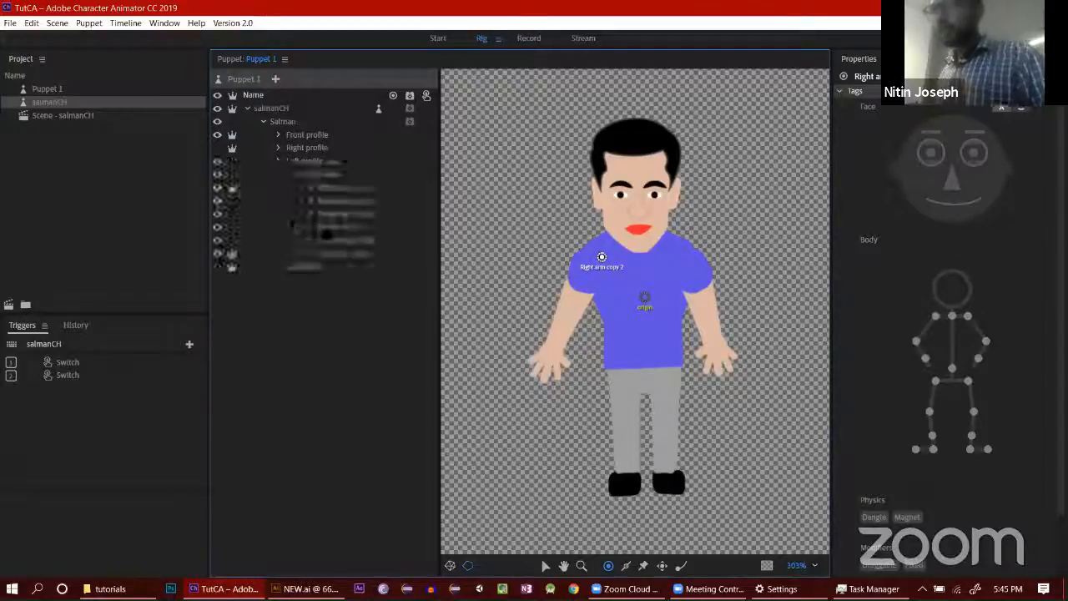
click(233, 215)
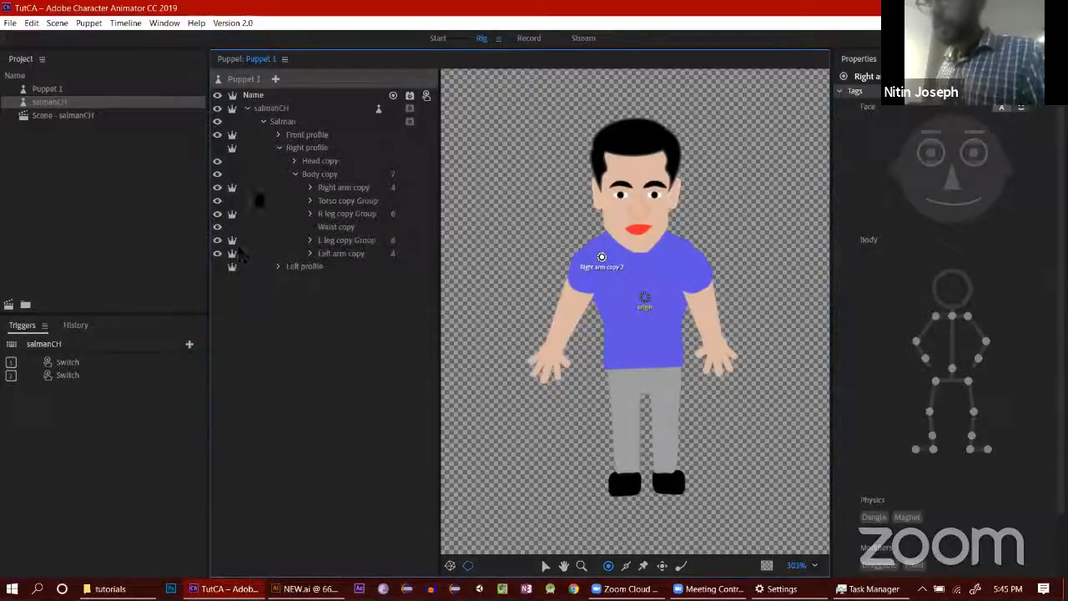
click(278, 266)
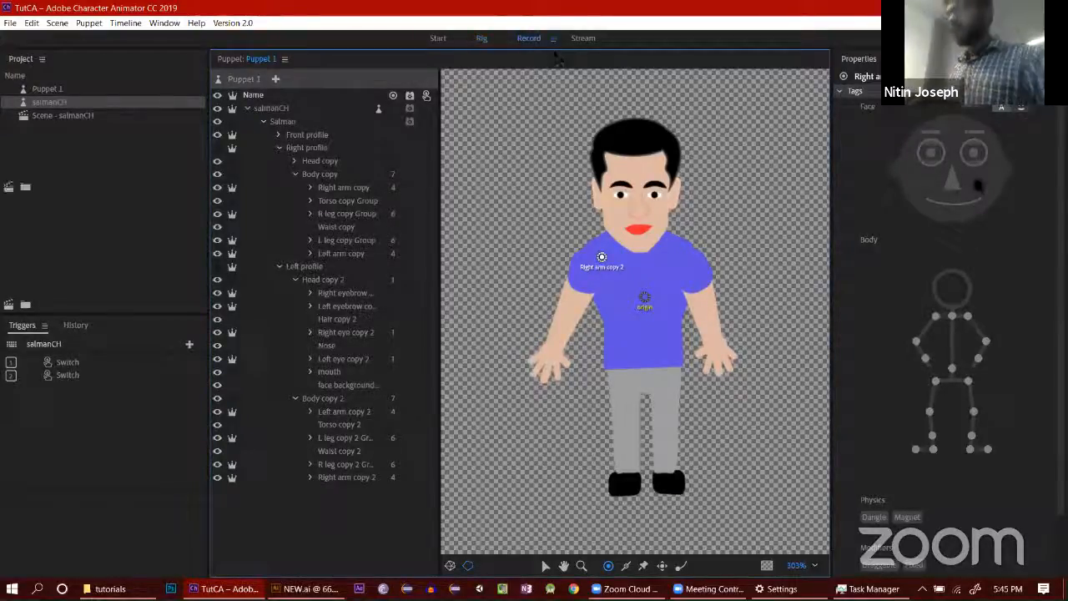
click(529, 37)
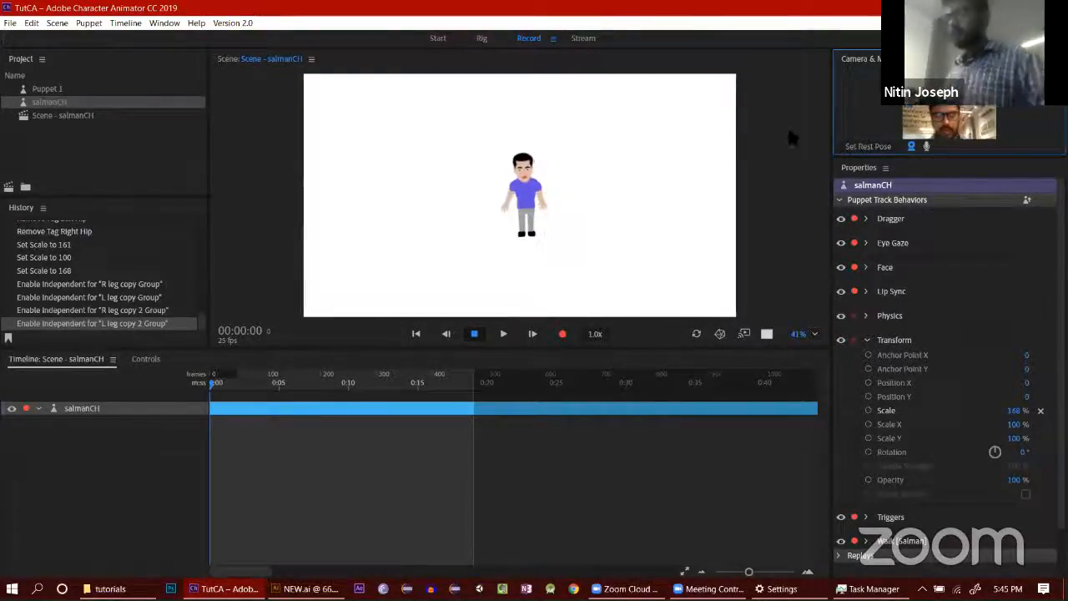
Step: Return to the Rig workspace and move Head copy 2's Head handle down to the base of the neck
click(482, 38)
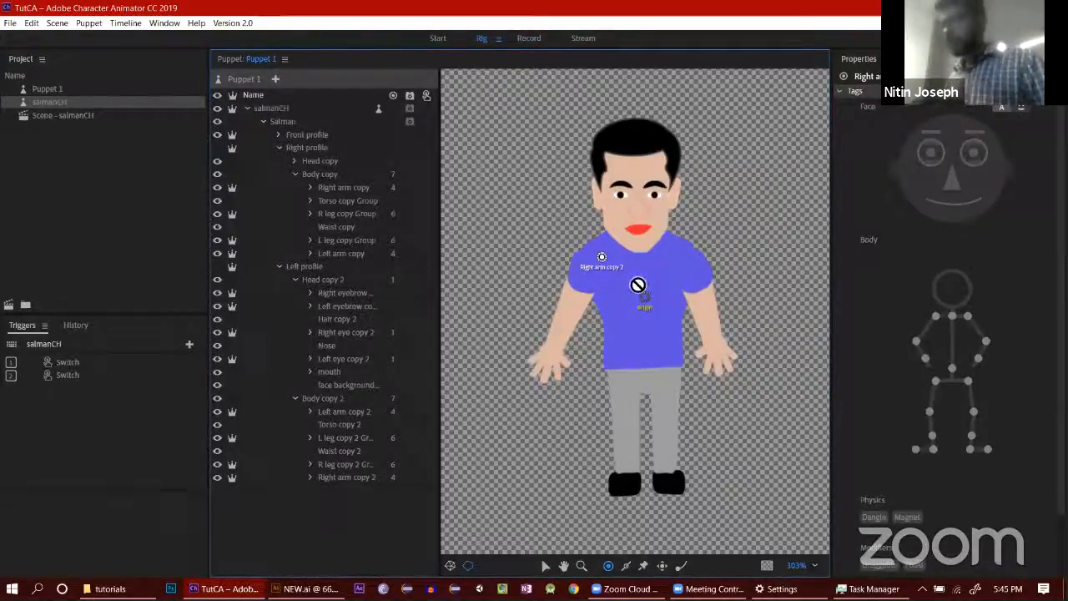
click(314, 281)
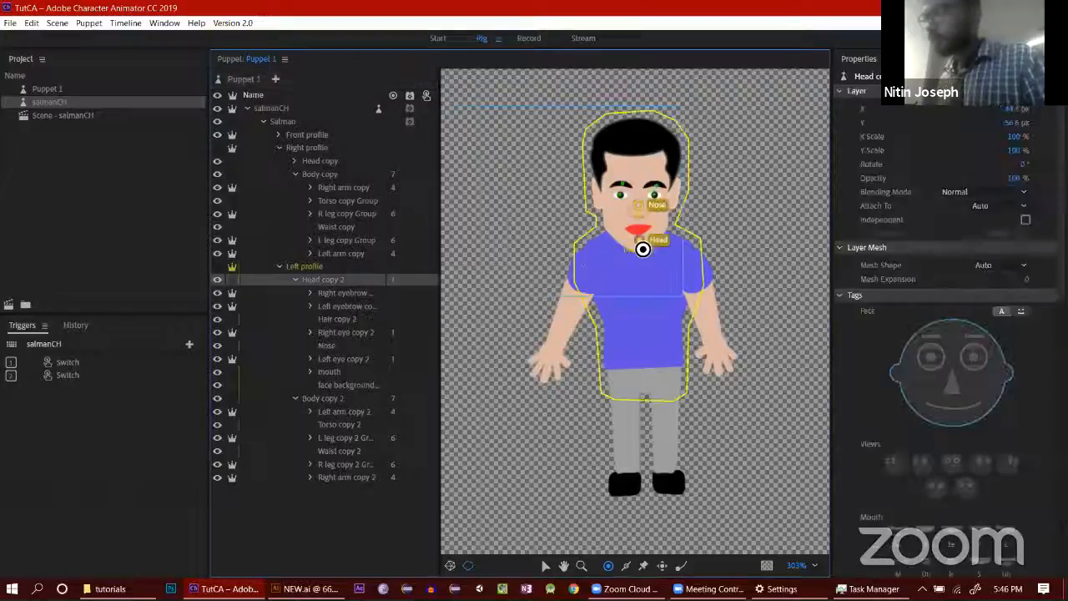
drag(638, 239, 640, 262)
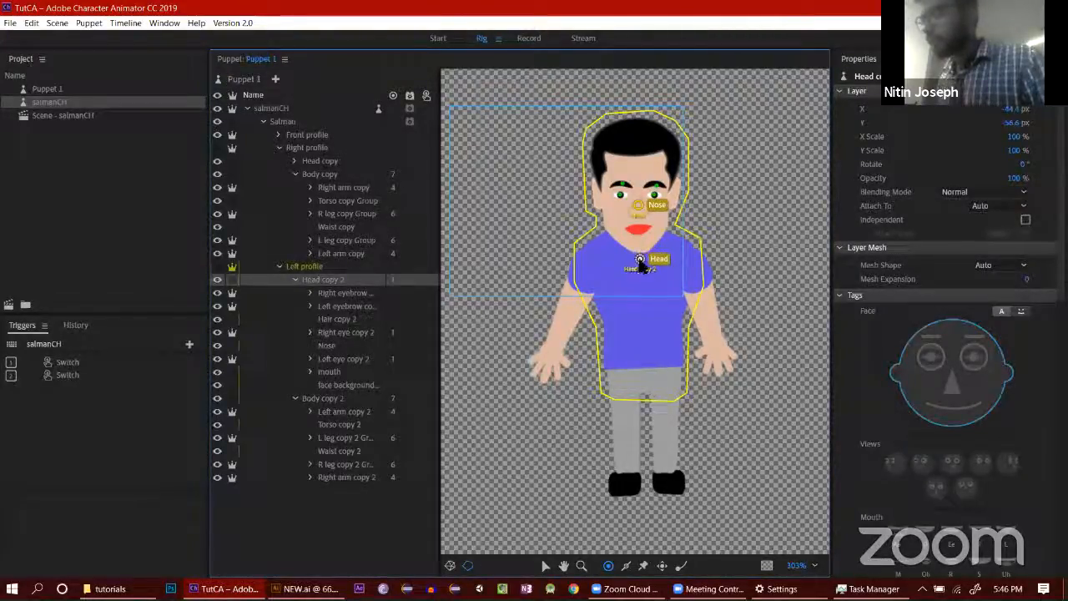
Step: Move the Right profile's Head copy Head handle slightly down to the base of the neck, and collapse the Left profile group
click(321, 162)
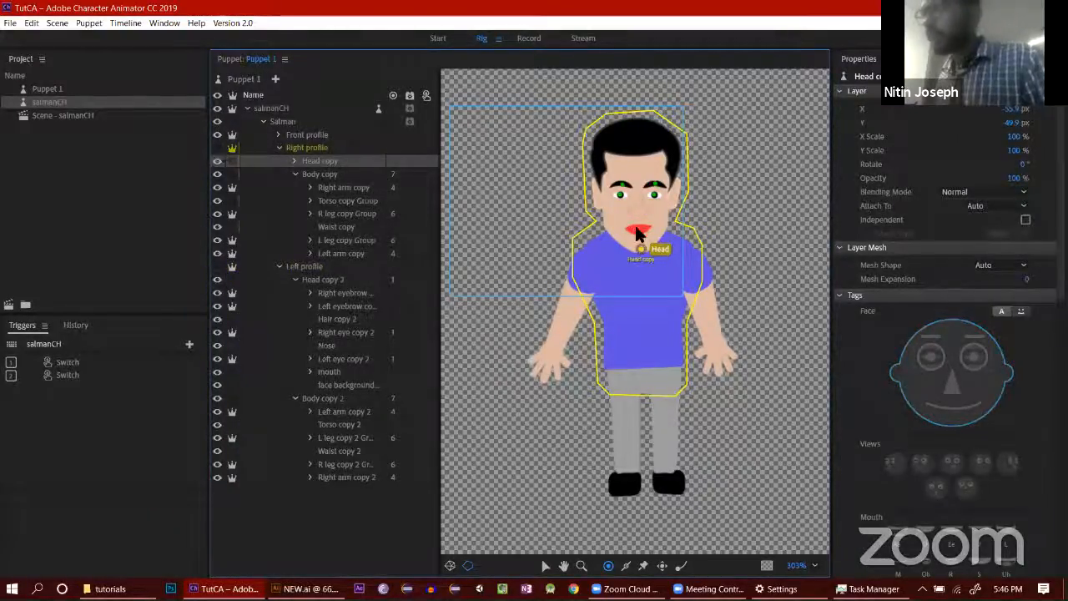
drag(641, 249, 639, 254)
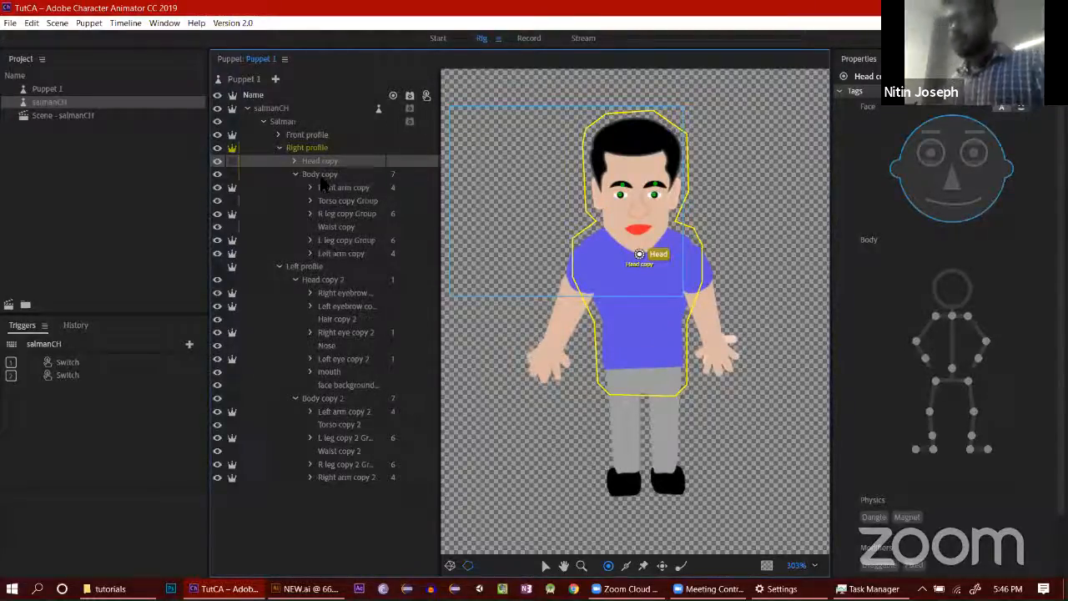
click(346, 266)
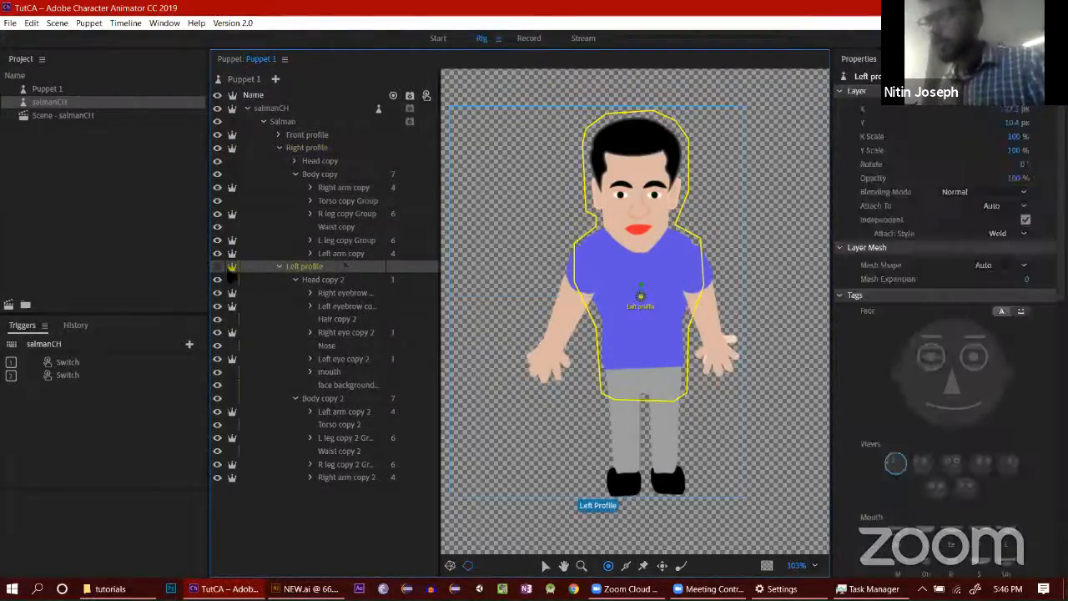
click(280, 267)
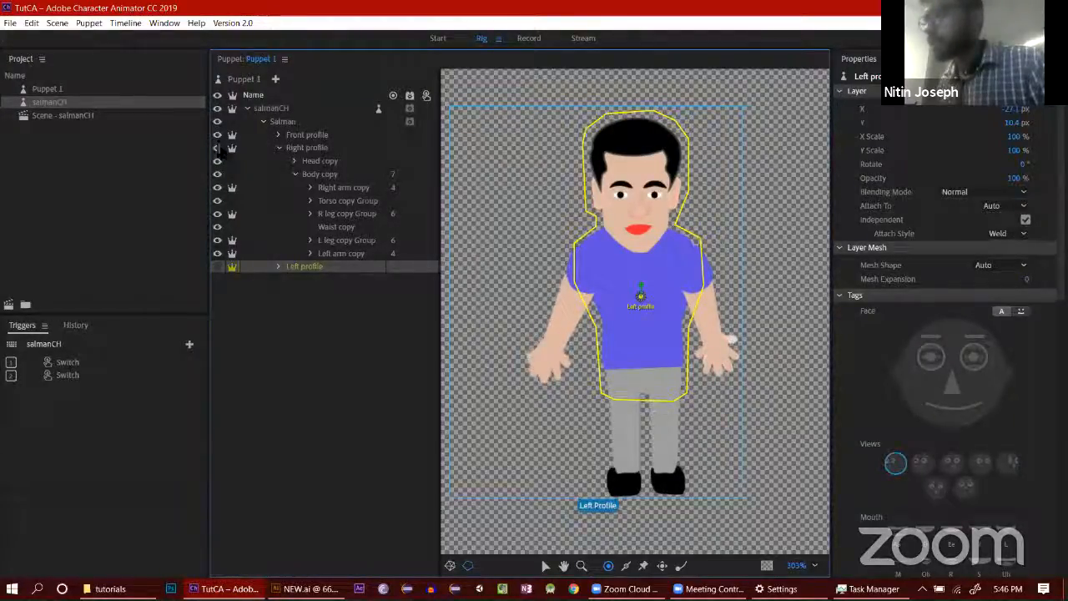
Step: Nudge the Right profile and Left profile layers into alignment with the front view and hide both profiles
click(308, 149)
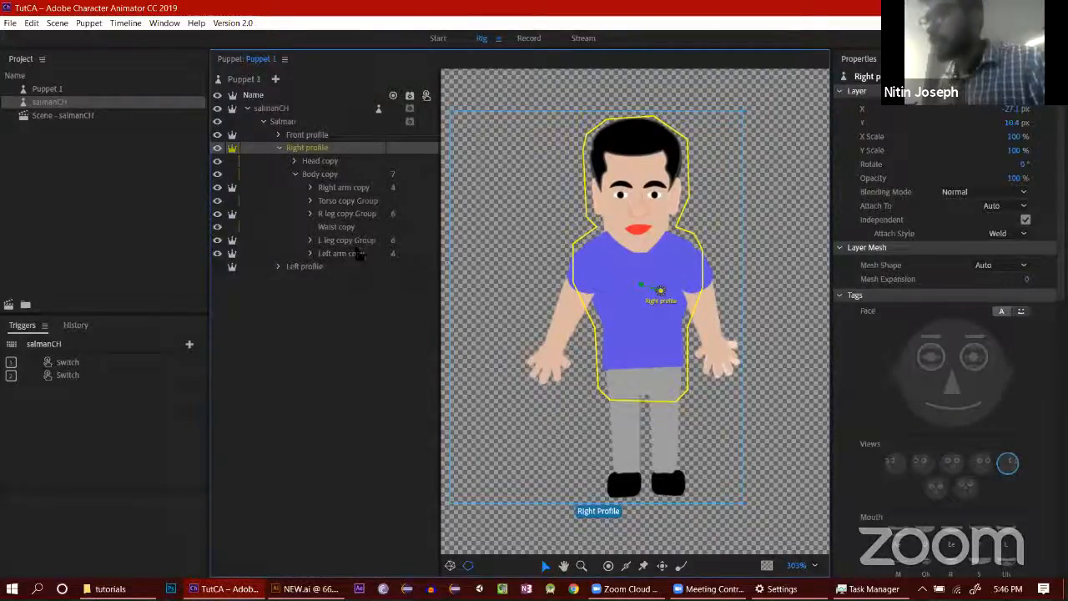
click(317, 173)
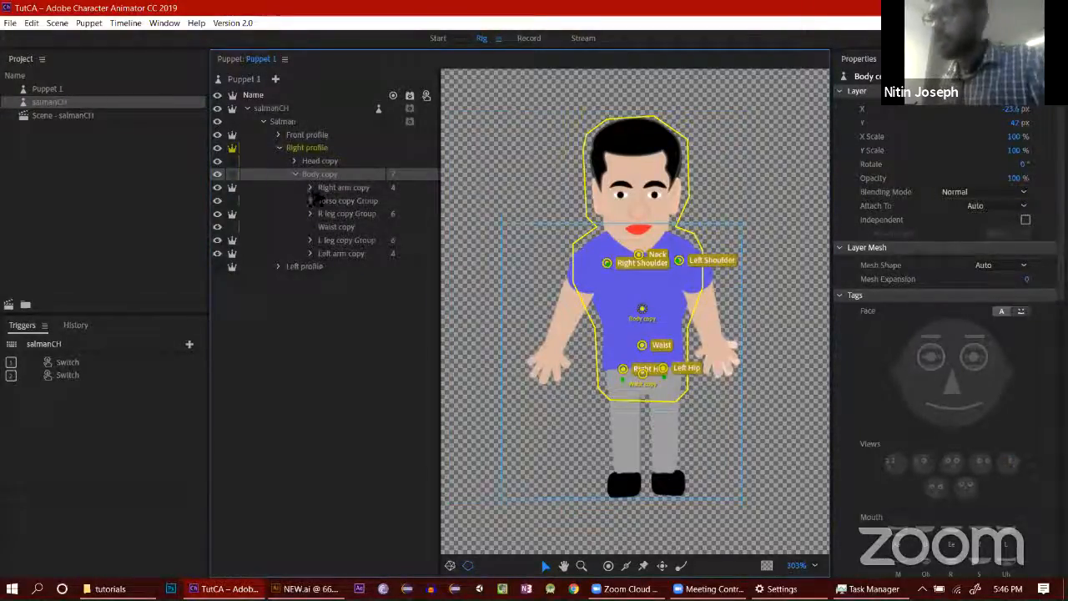
click(330, 188)
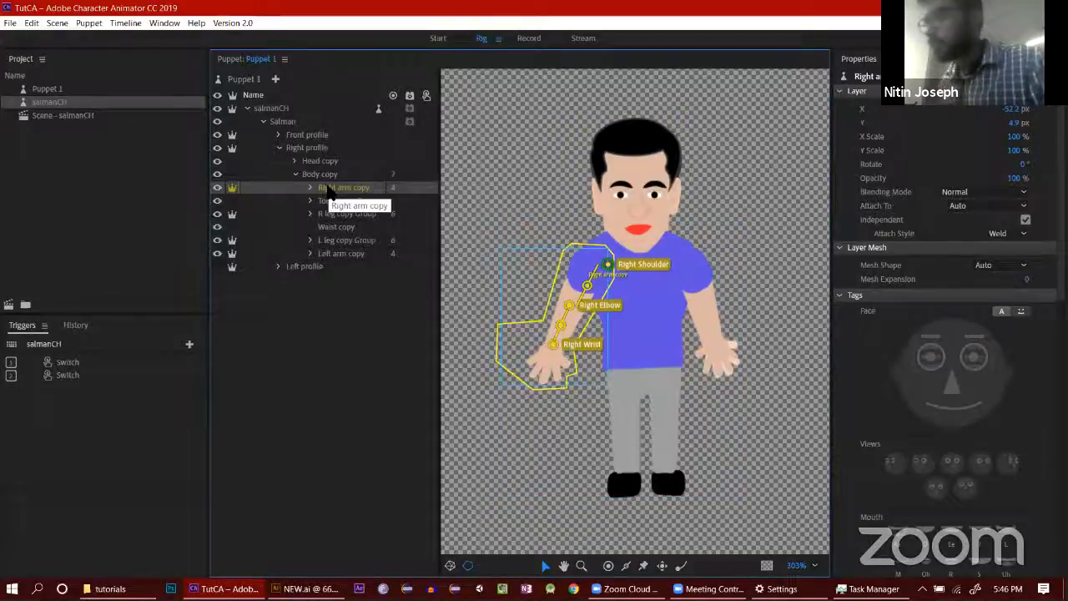
click(305, 267)
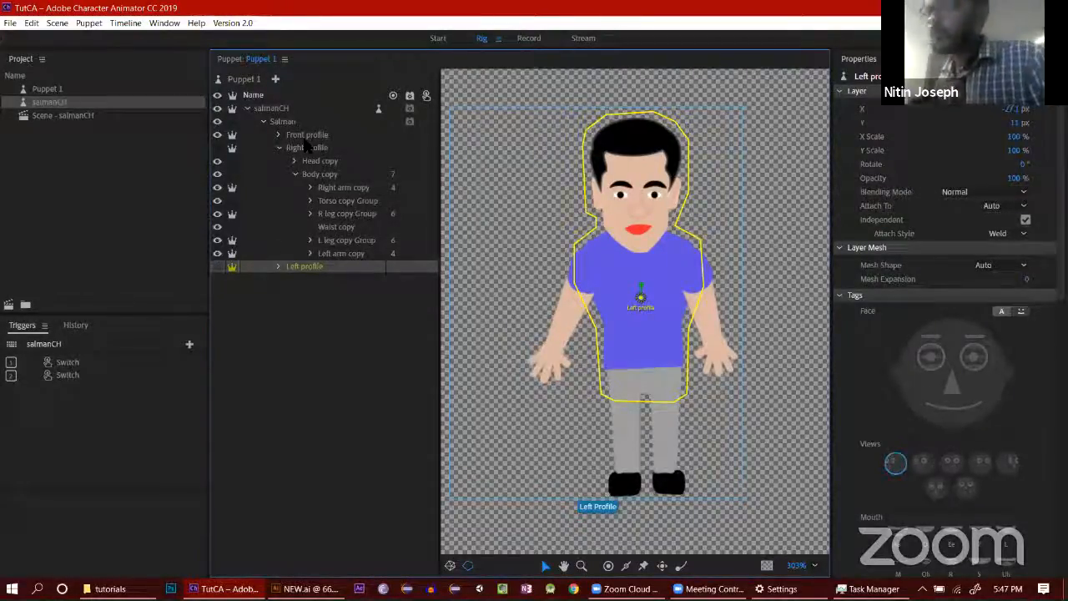
Step: Save the project and preview the puppet in the Record workspace before returning to the Rig workspace
key(ctrl+s)
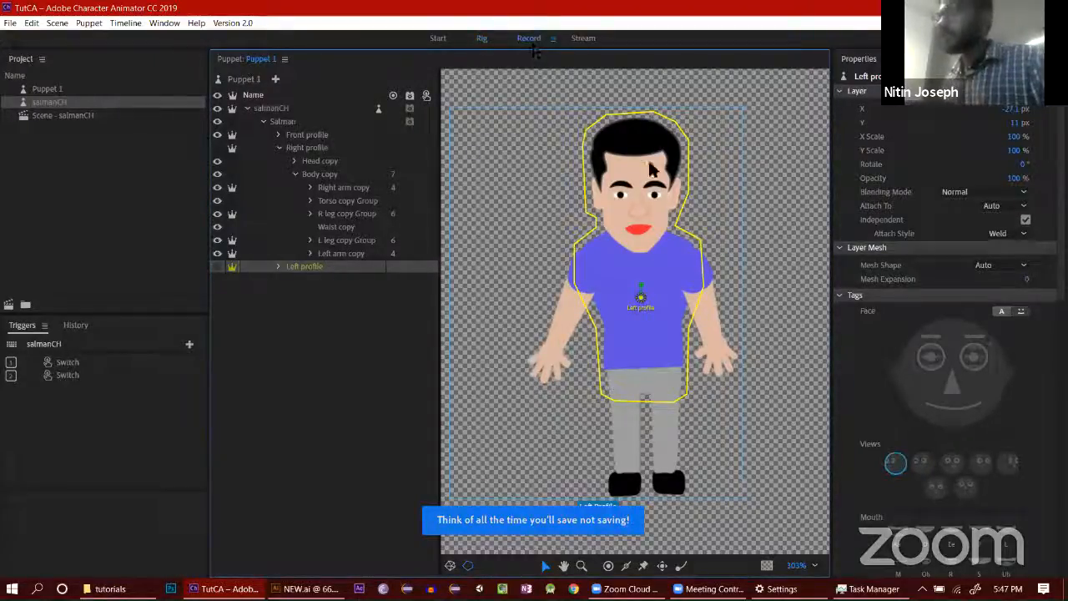
click(528, 38)
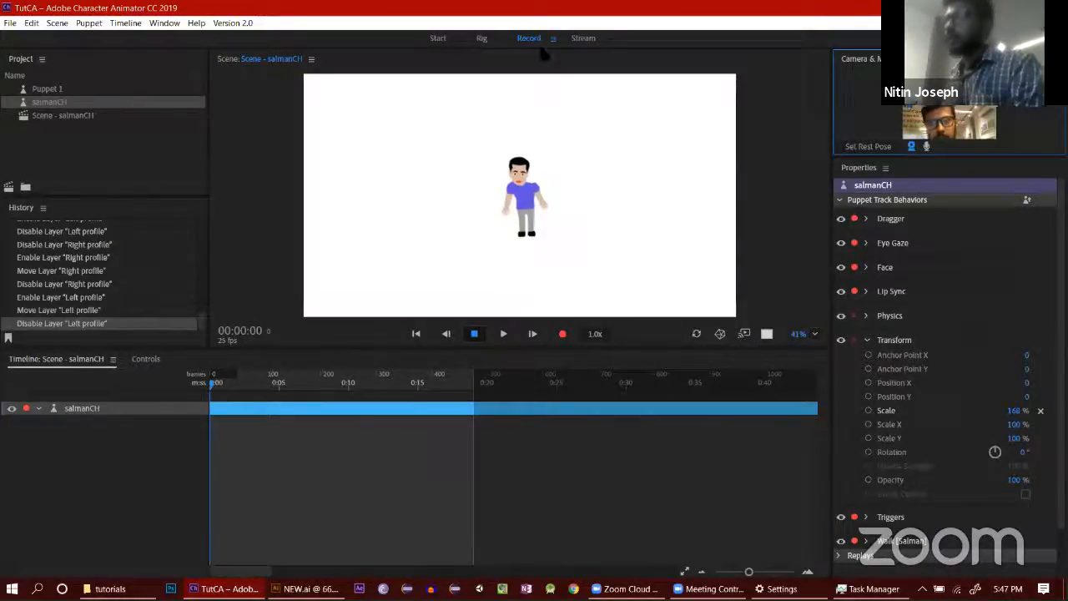
click(481, 38)
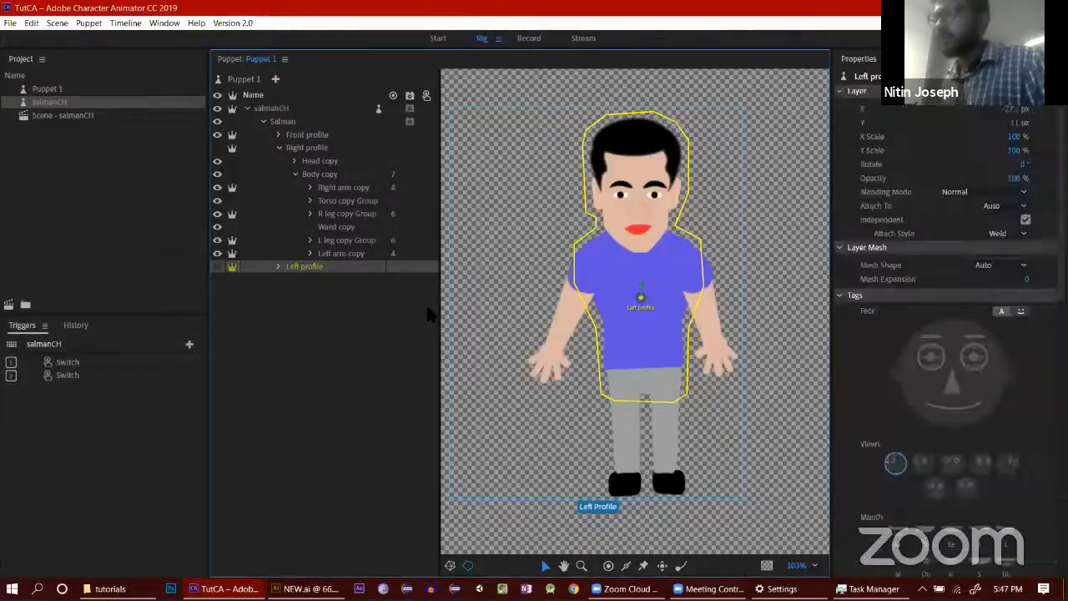
Step: Move the Right profile's Head copy Head handle up from the neck to just below the mouth
click(326, 164)
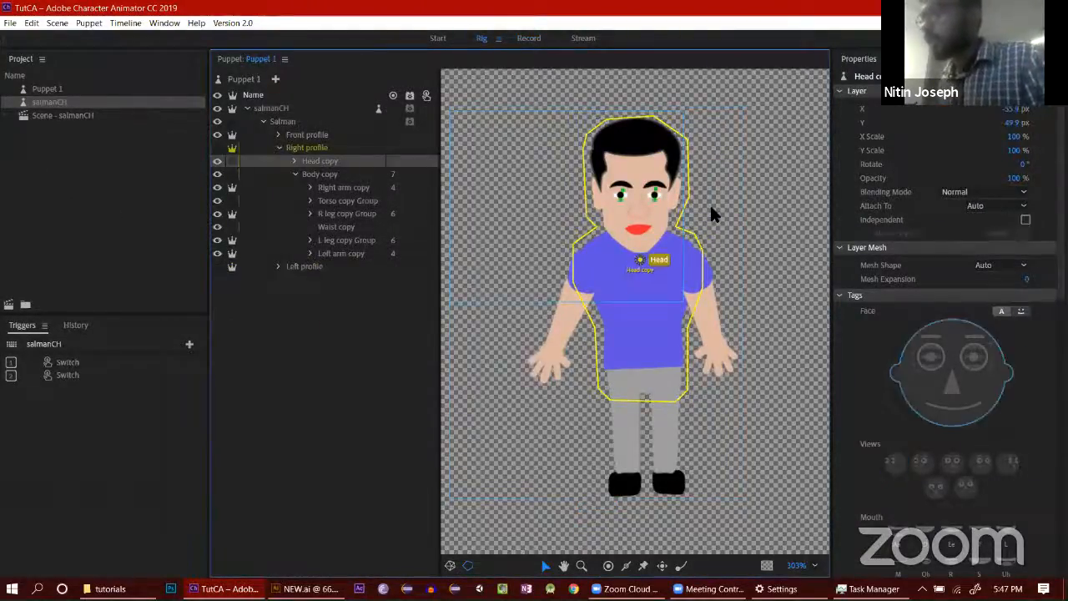
drag(639, 260, 636, 236)
click(636, 238)
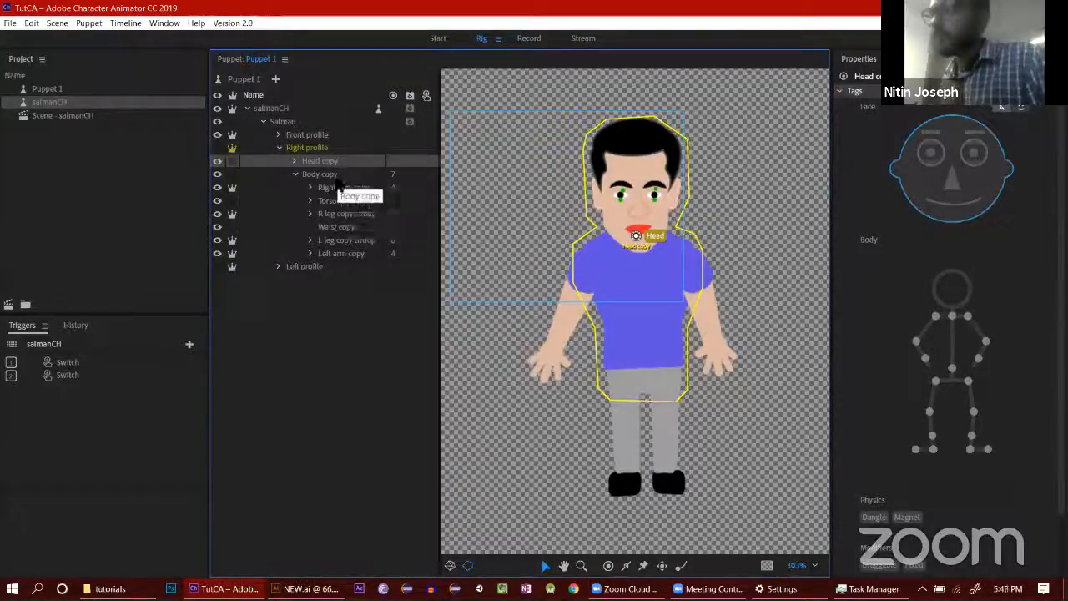
click(295, 174)
click(293, 175)
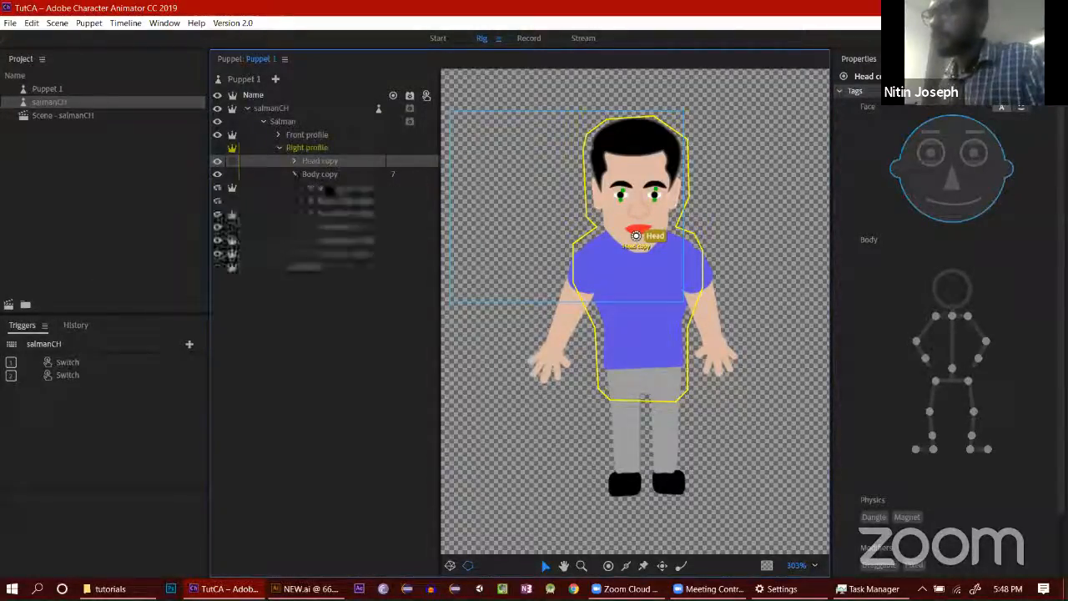
Step: In the Right profile's R leg copy Group, lower the Right Ankle handle slightly and swap the Right Toe and Right Heel handle positions
click(341, 253)
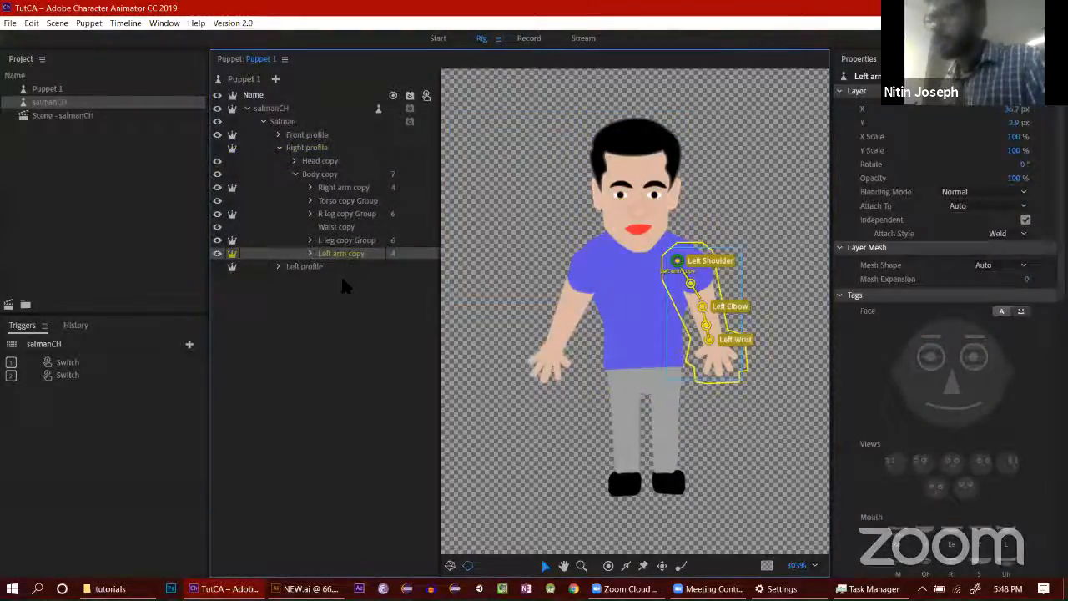
click(363, 240)
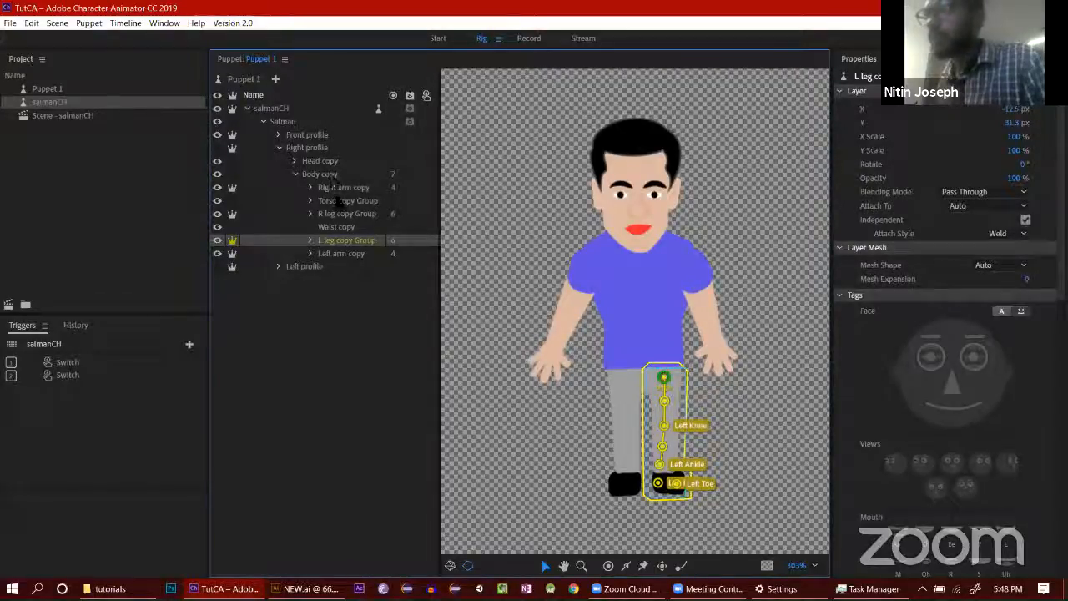
click(345, 214)
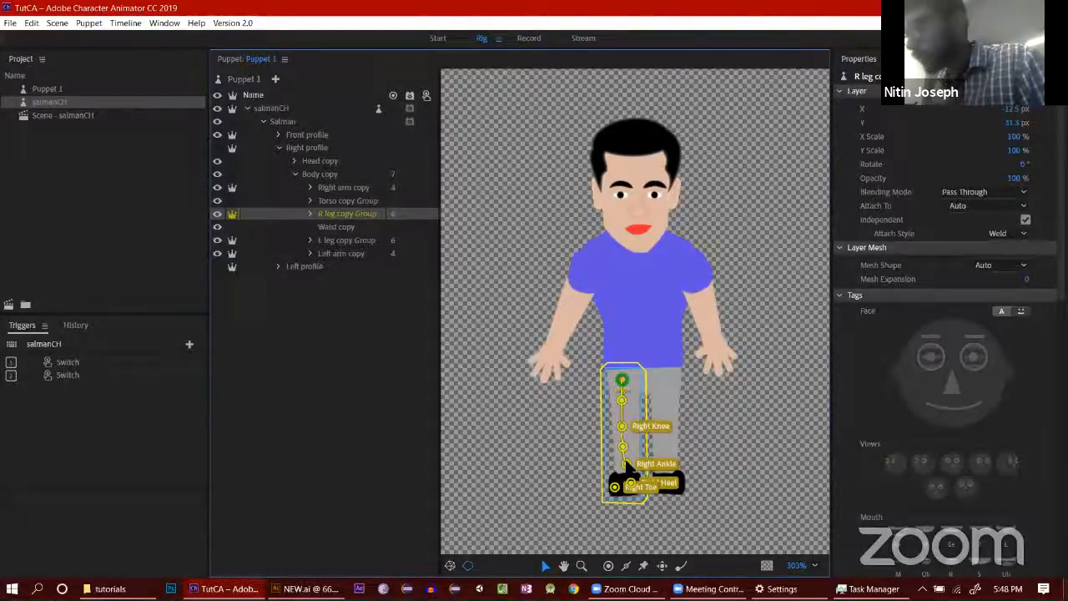
drag(625, 465, 624, 467)
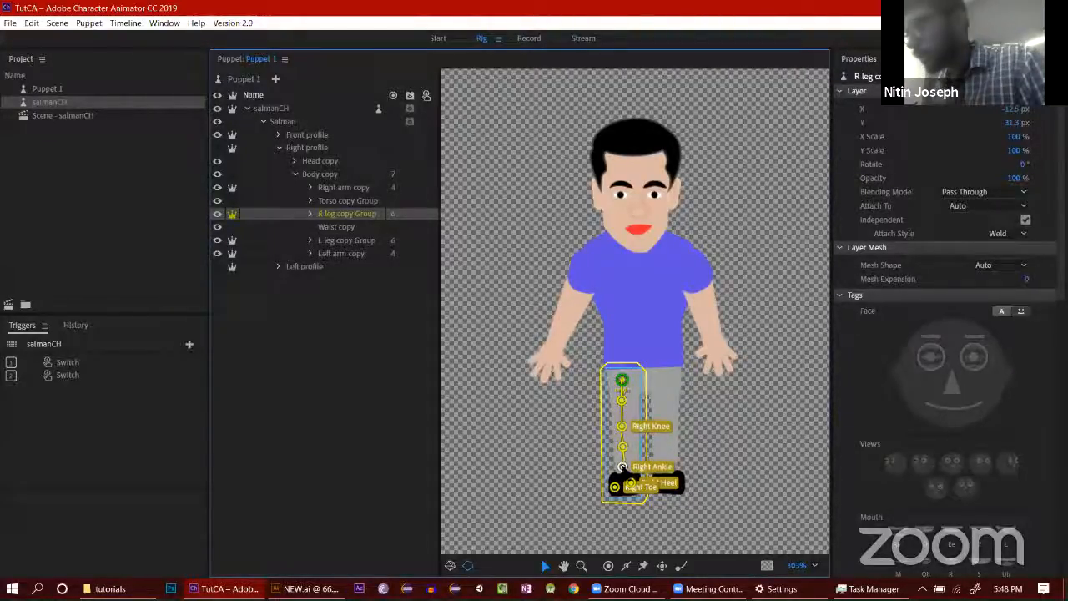
click(622, 467)
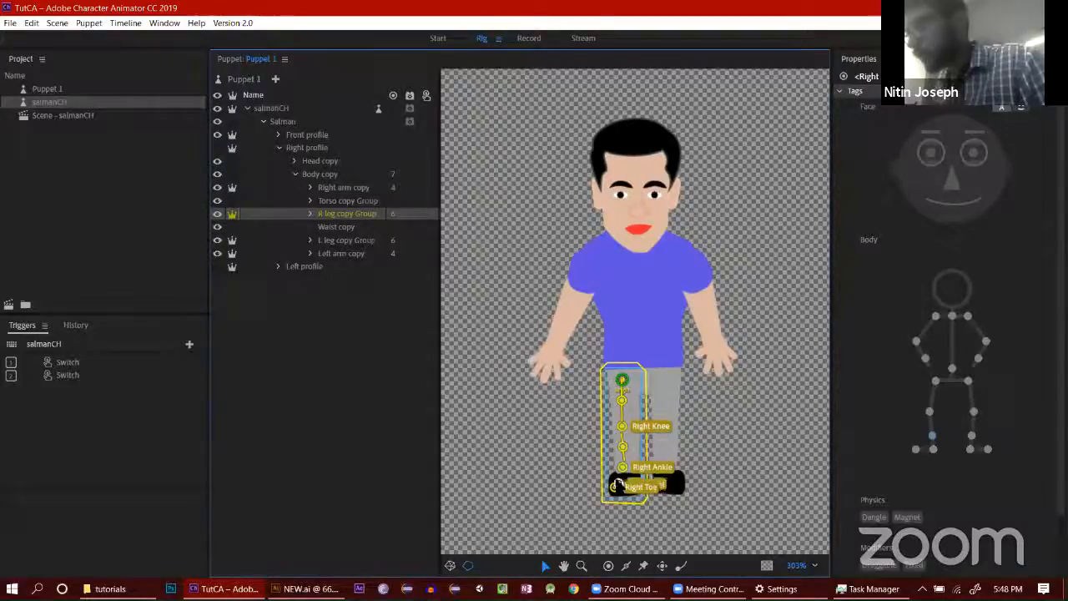
click(618, 485)
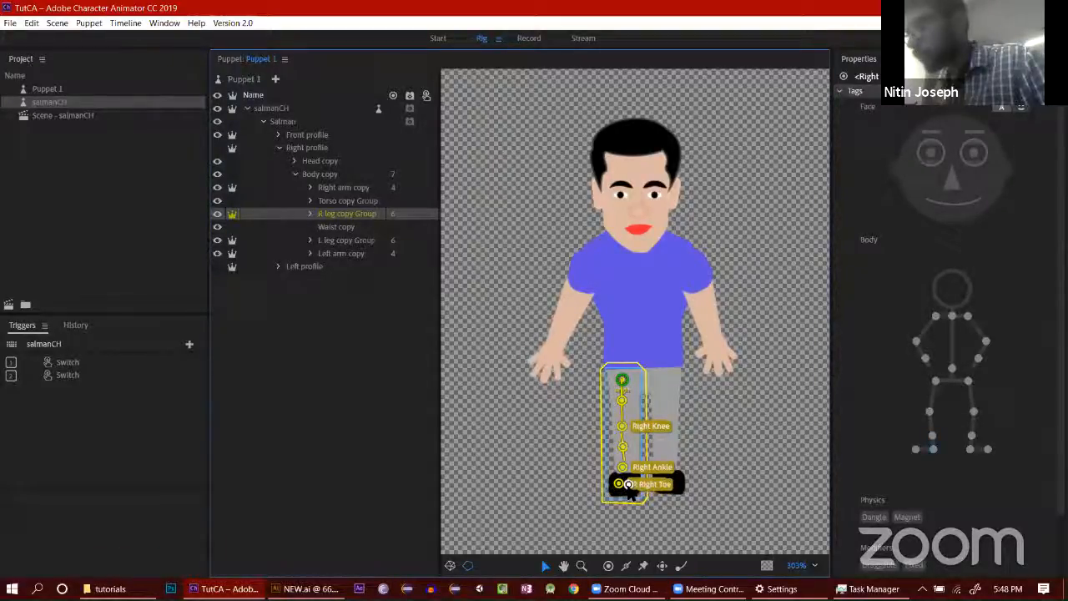
drag(630, 485, 632, 486)
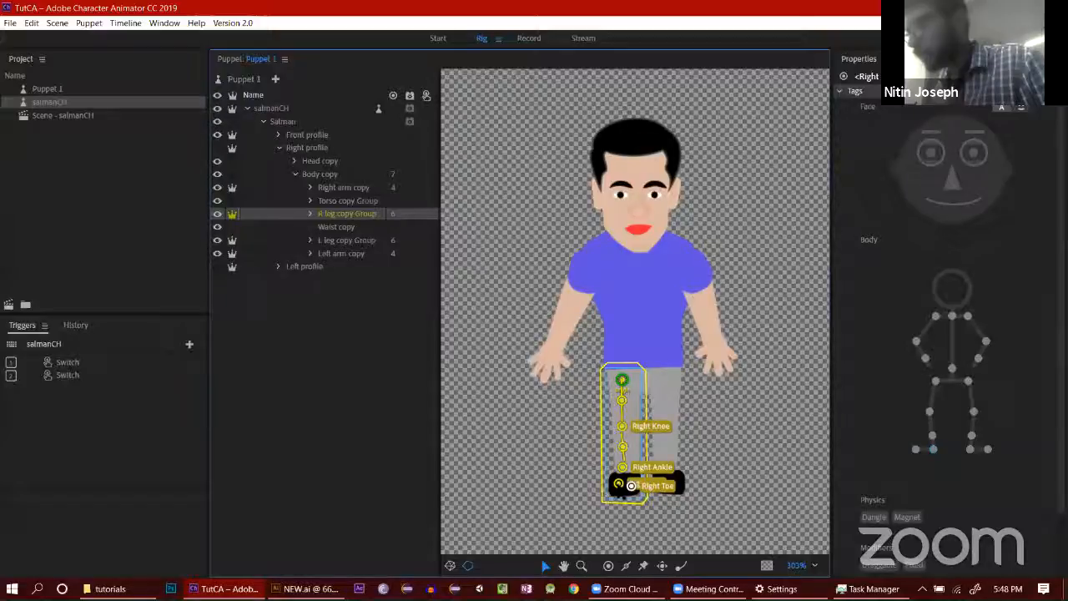
click(618, 484)
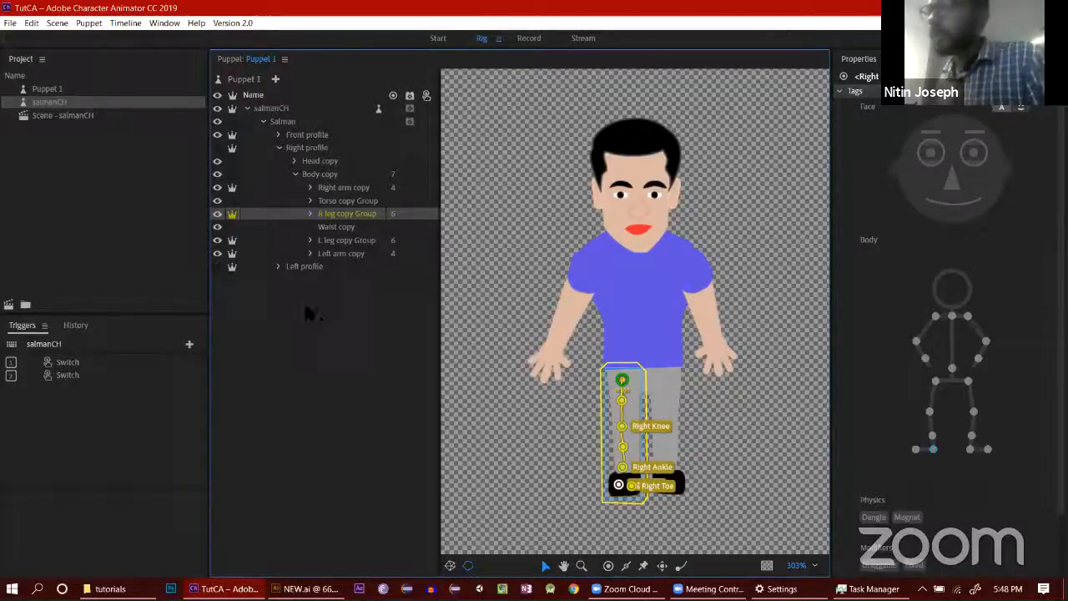
Step: In the Left profile's L leg copy 2 group, swap the Left Toe and Left Heel handles and adjust the ankle and shin handles
click(279, 266)
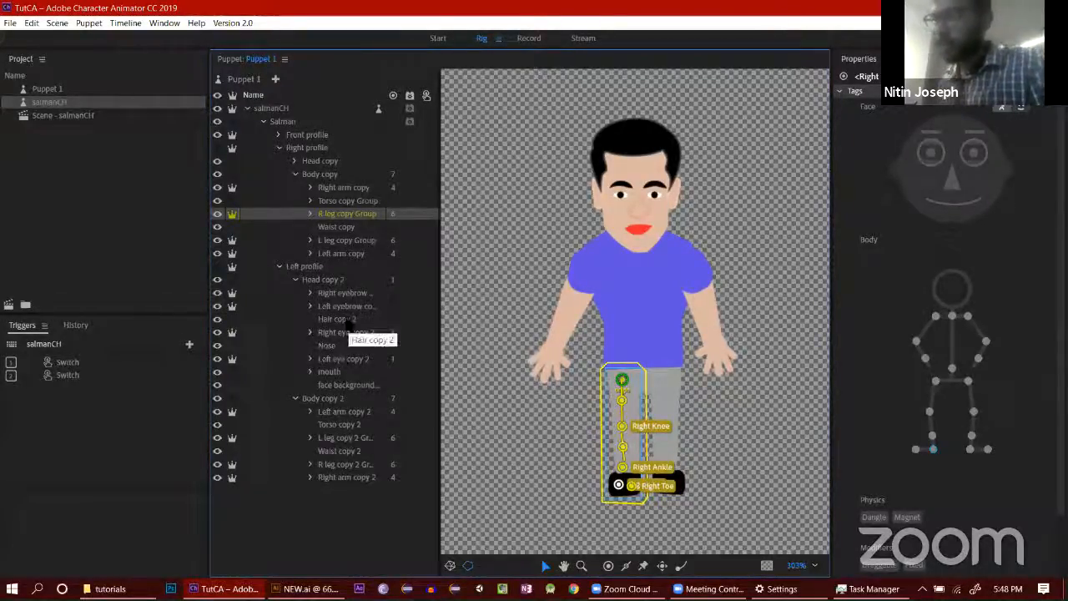
click(350, 439)
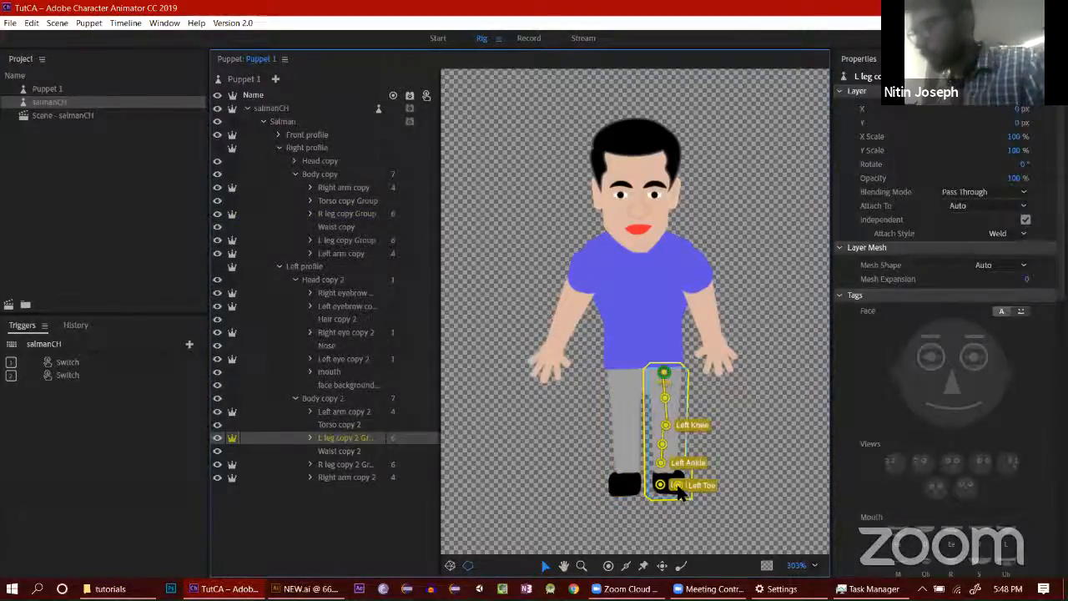
click(658, 502)
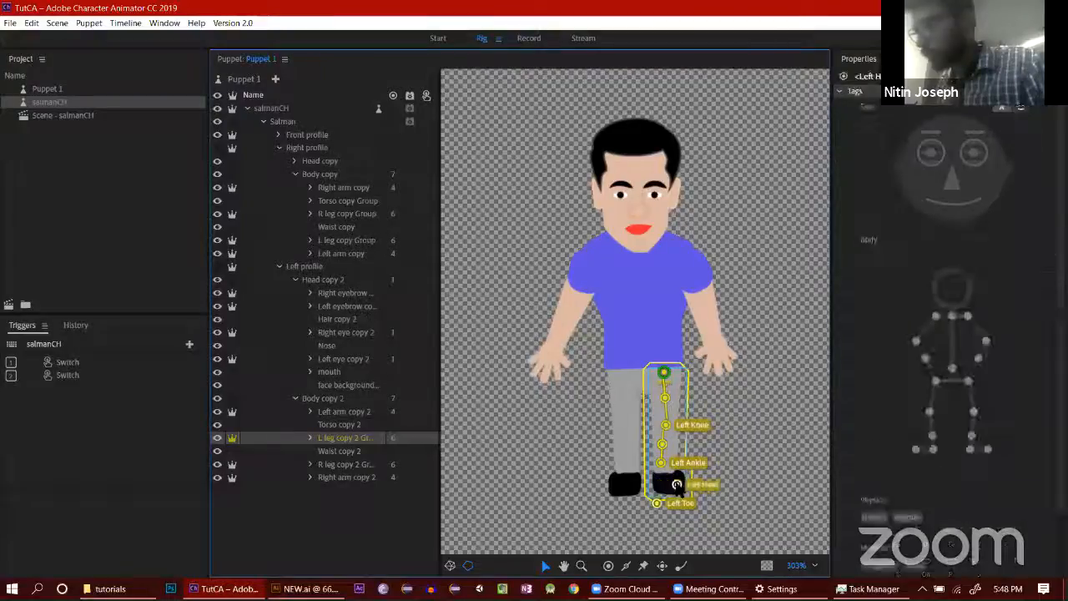
drag(657, 505, 666, 468)
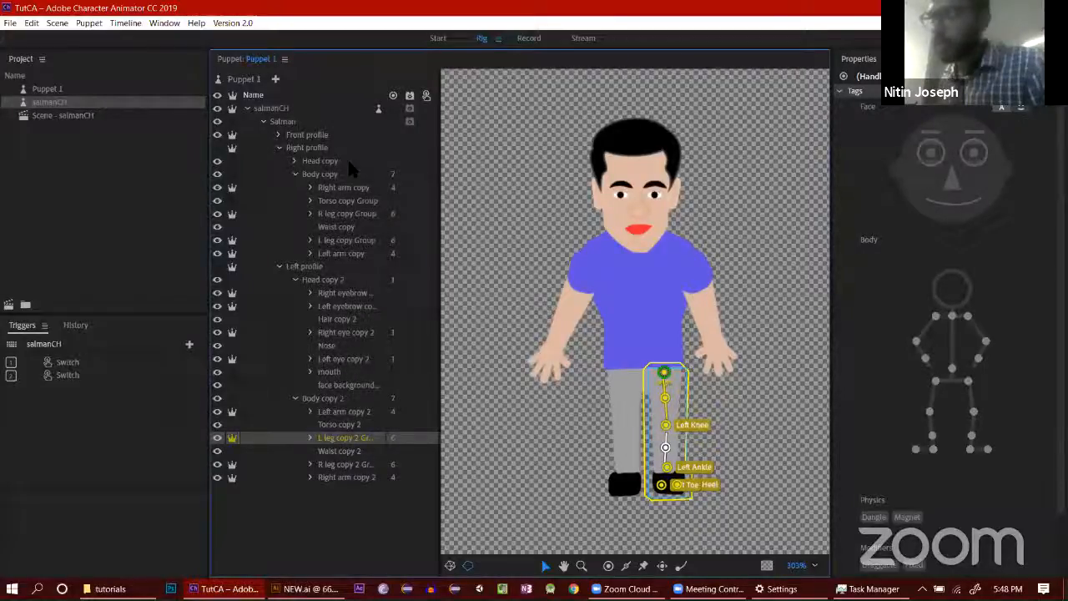
Step: Fine-tune the Right profile's R leg copy Group by lowering the Right Ankle handle and shifting the shin handle slightly outward
click(352, 215)
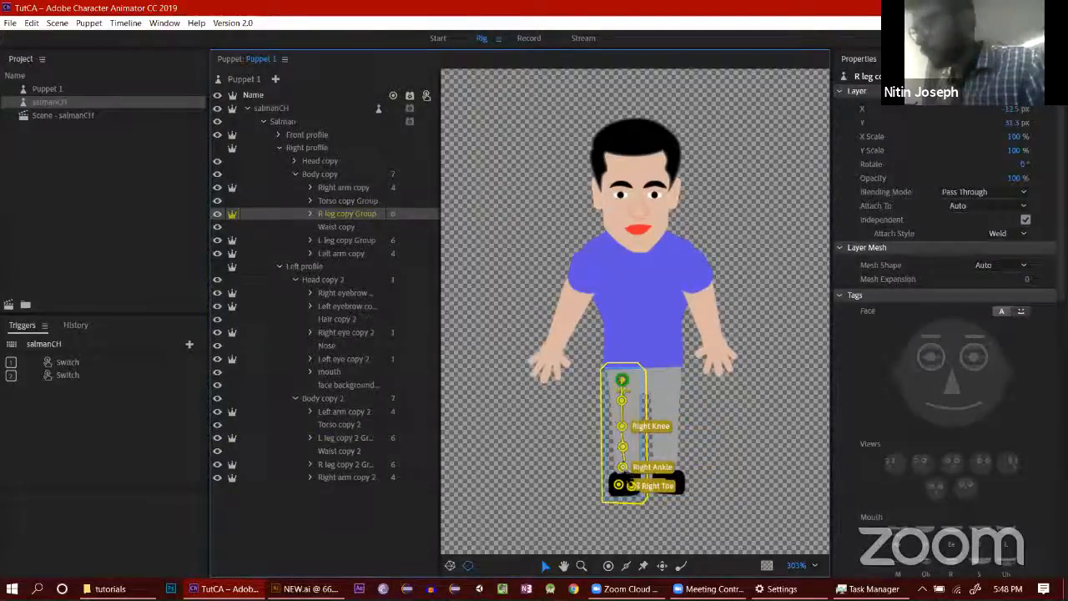
drag(621, 467, 621, 469)
click(622, 471)
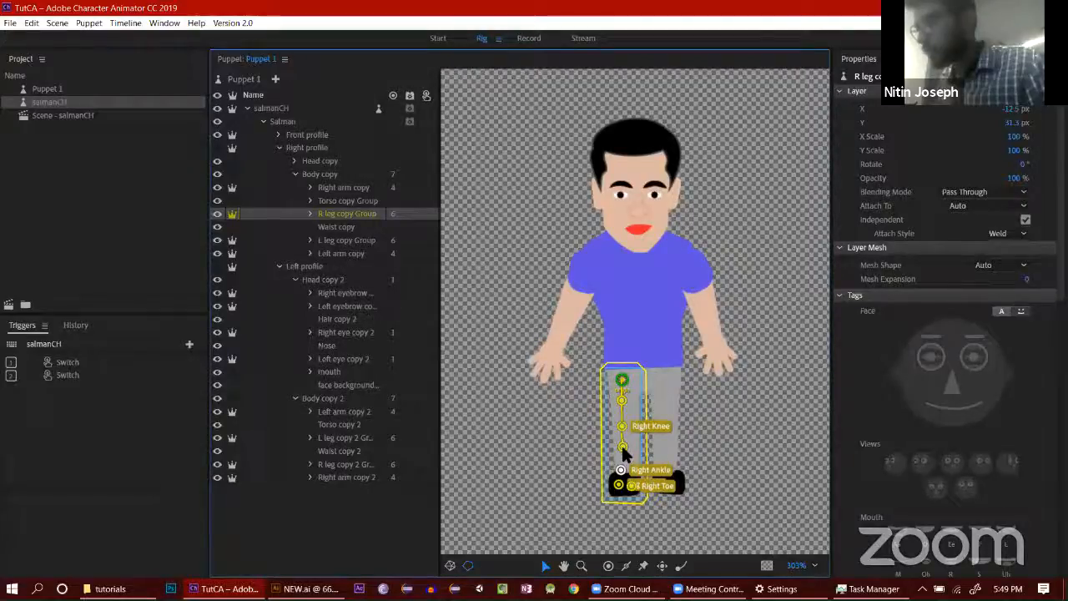
click(619, 450)
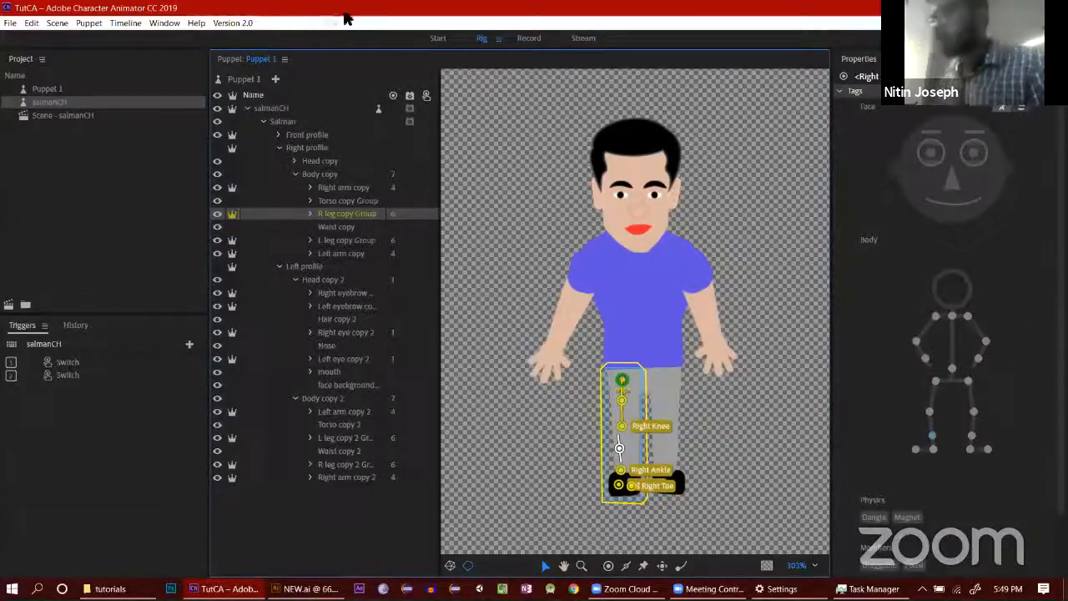
Step: Set the rest pose in the Record workspace, test the puppet's tracking and walk, and return to the Rig workspace
click(528, 38)
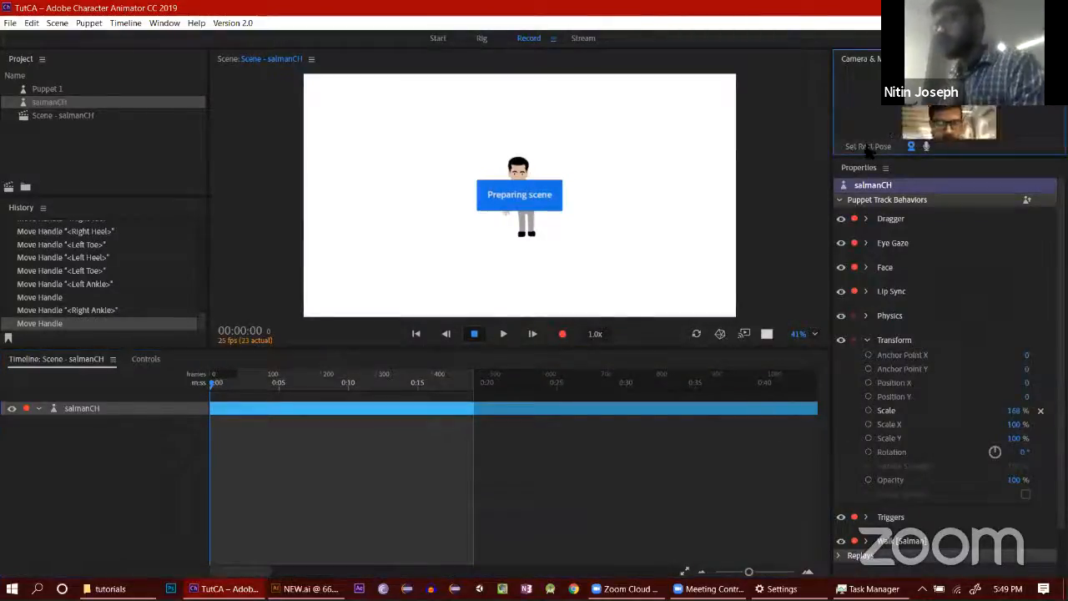
click(873, 151)
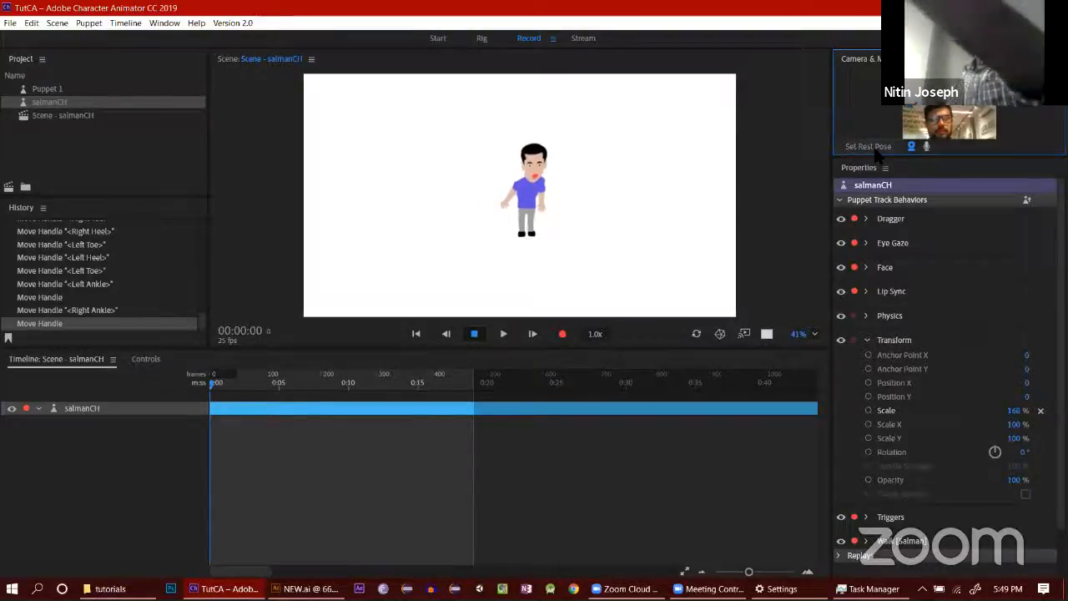
click(876, 156)
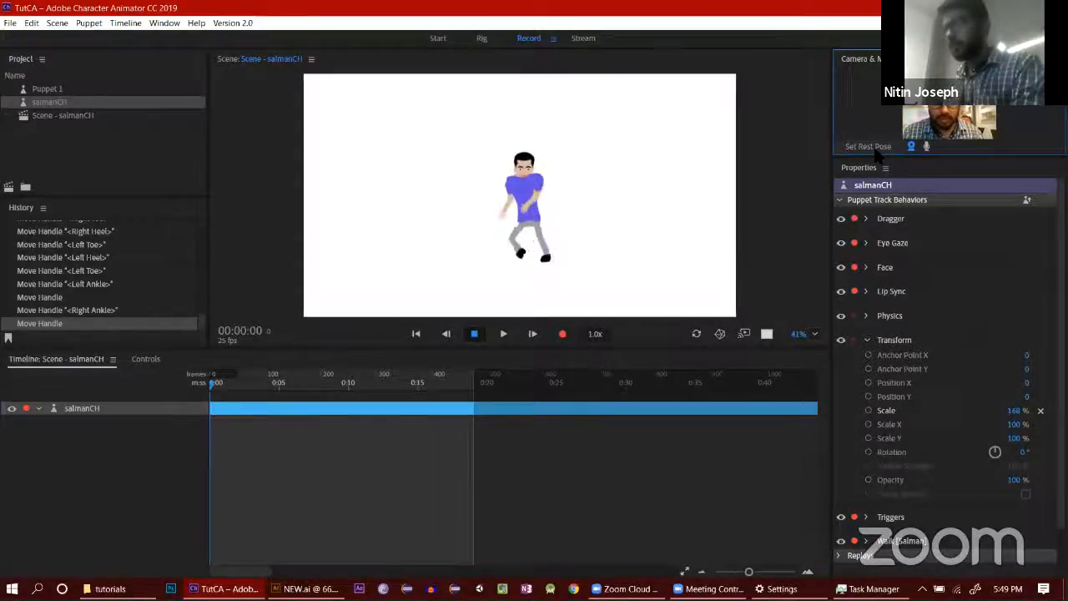
click(876, 156)
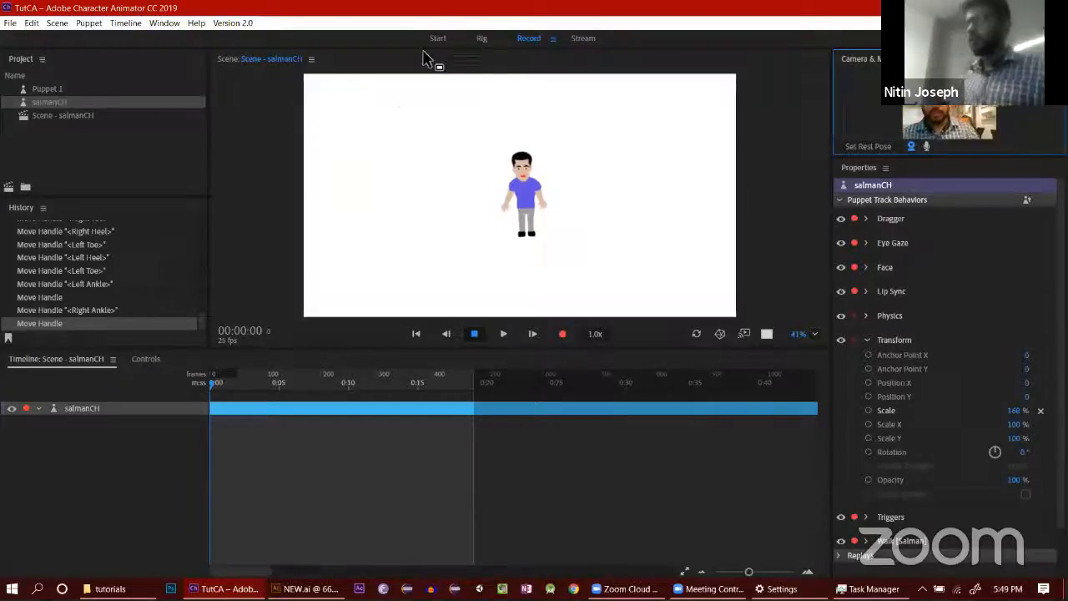
click(481, 40)
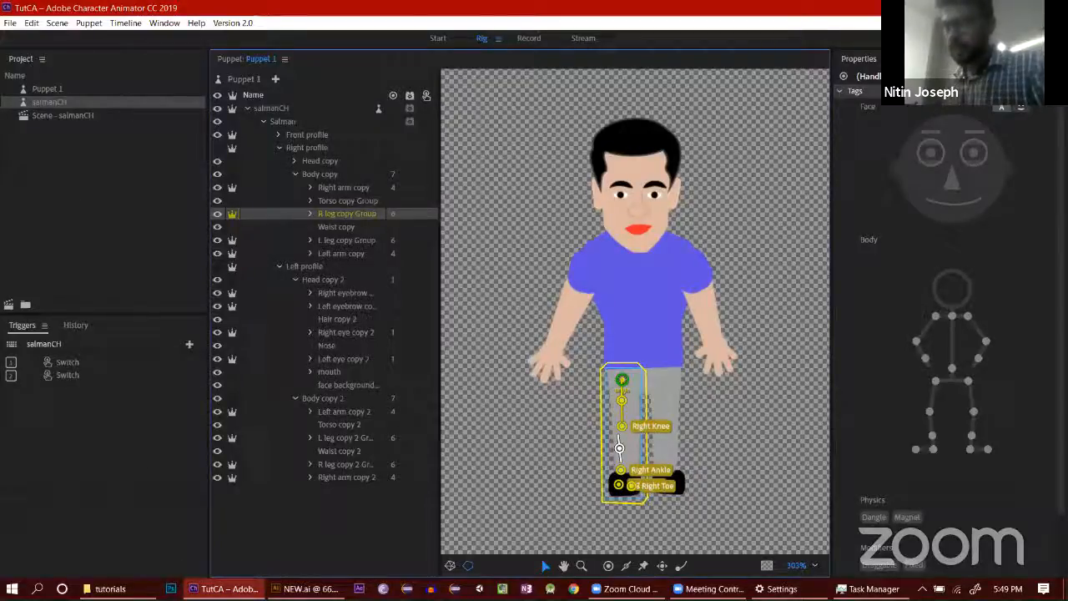
Step: Switch to Illustrator, examine the right profile's head and Body layers in NEW.ai, collapse both groups, and return to Character Animator
mouse_move(308, 588)
click(307, 532)
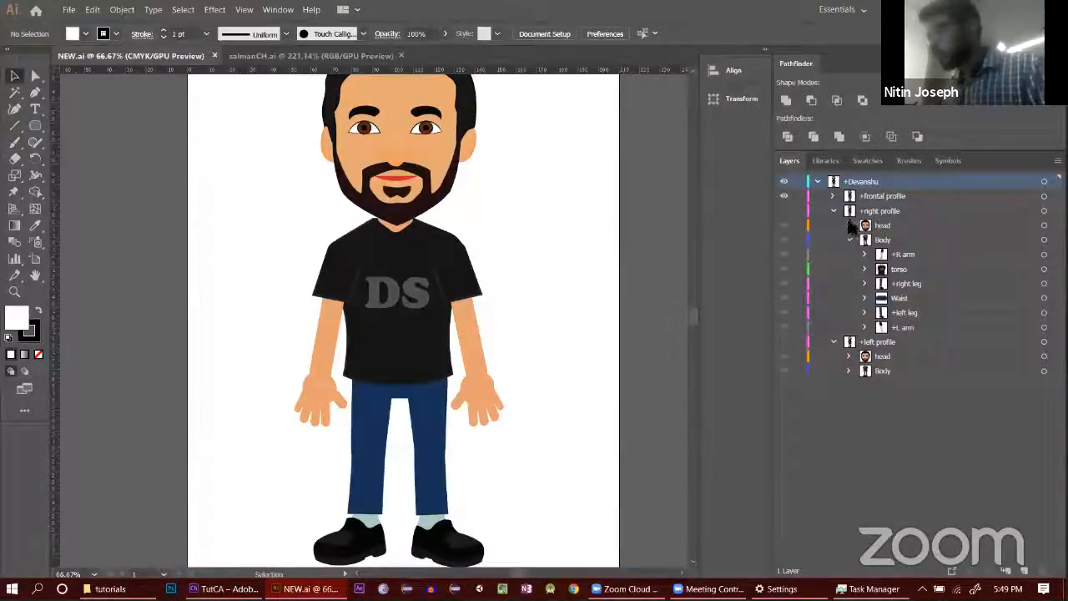
click(851, 225)
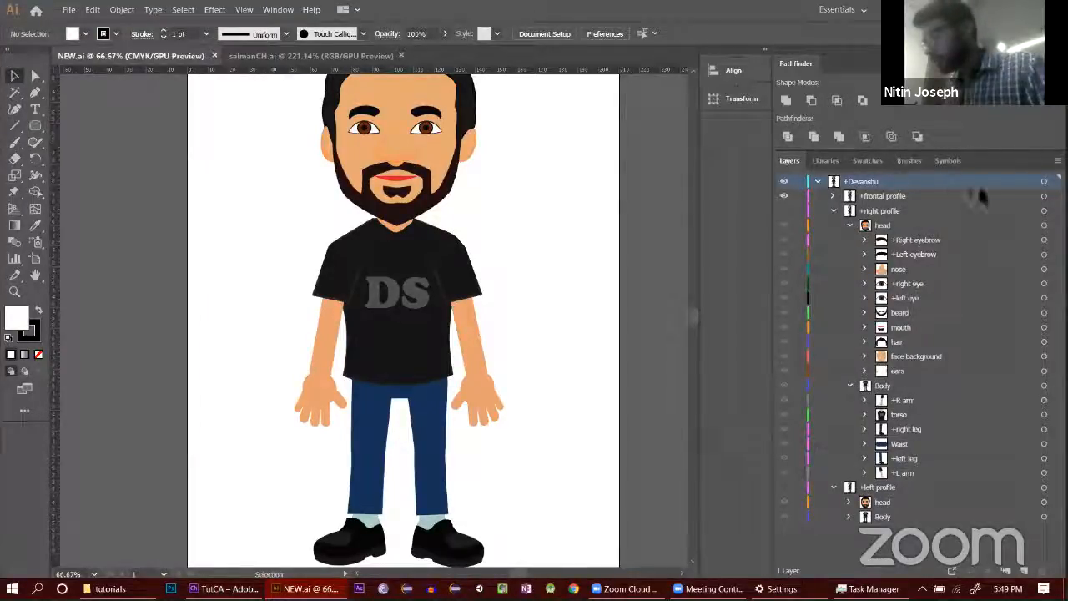
click(849, 223)
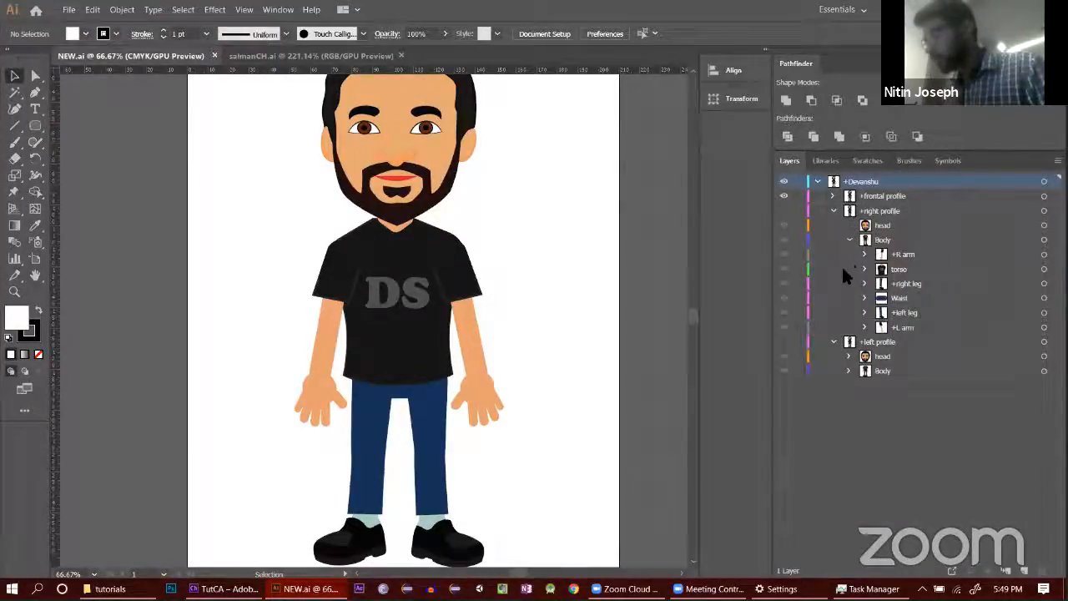
click(847, 238)
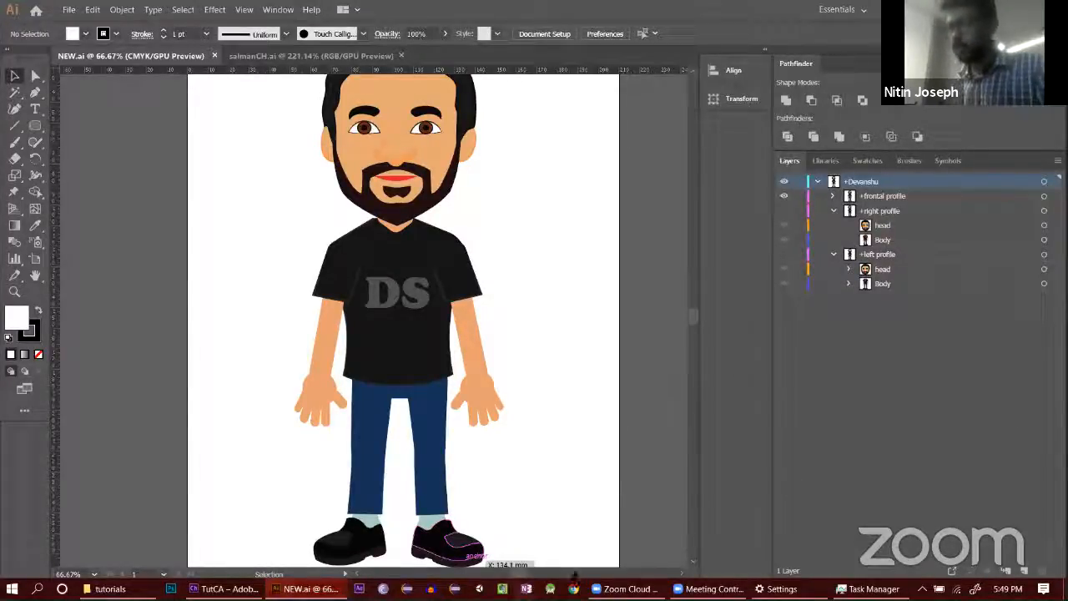
click(223, 588)
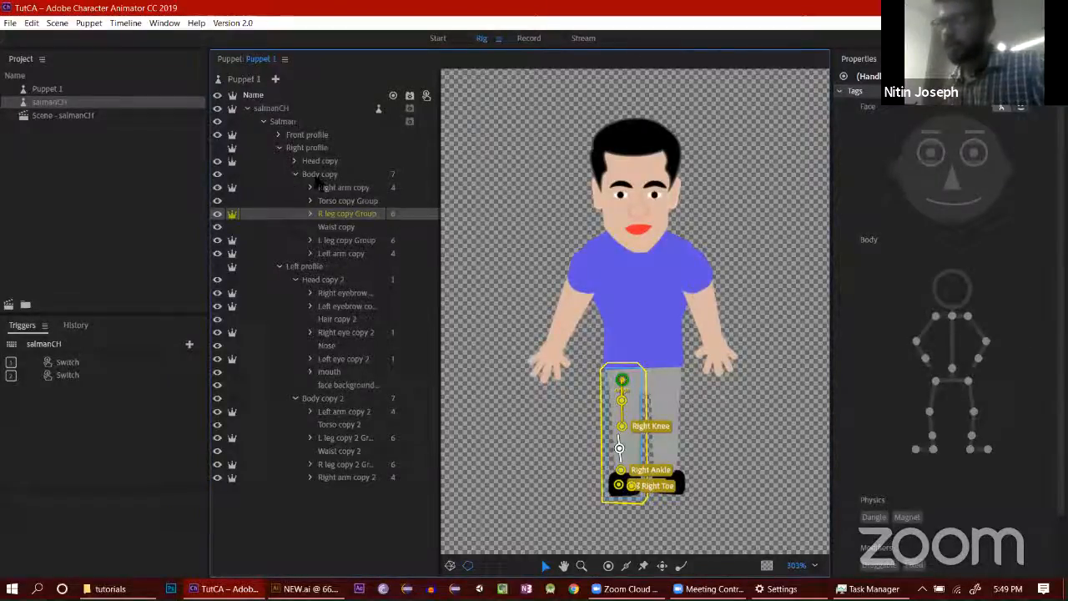
Step: In the Record workspace, test the puppet's walk at 261% scale, then reduce its Transform Scale to 104%
click(528, 39)
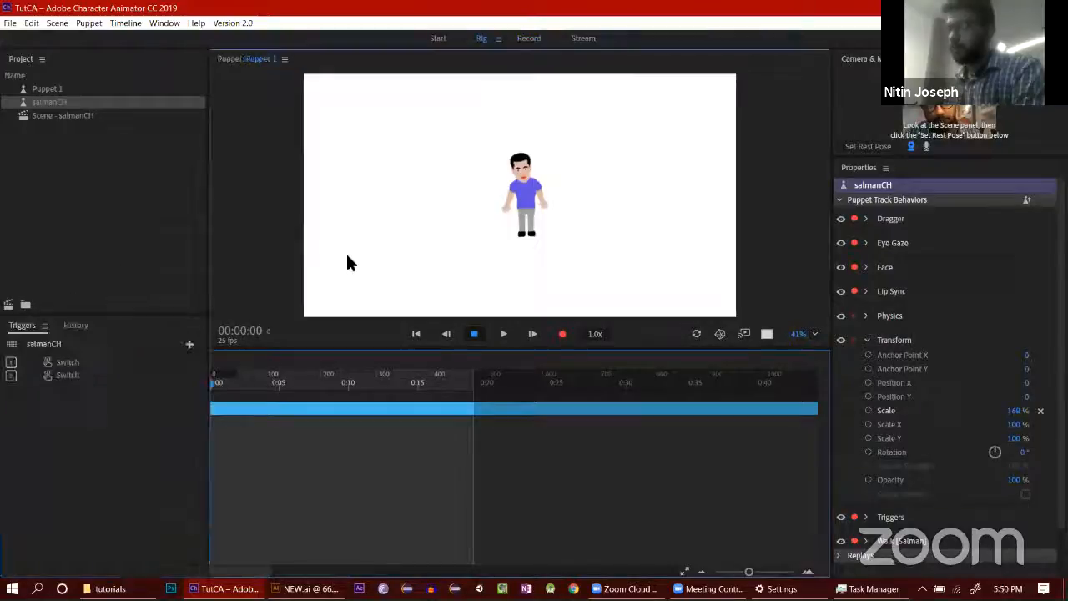
key(ctrl+2)
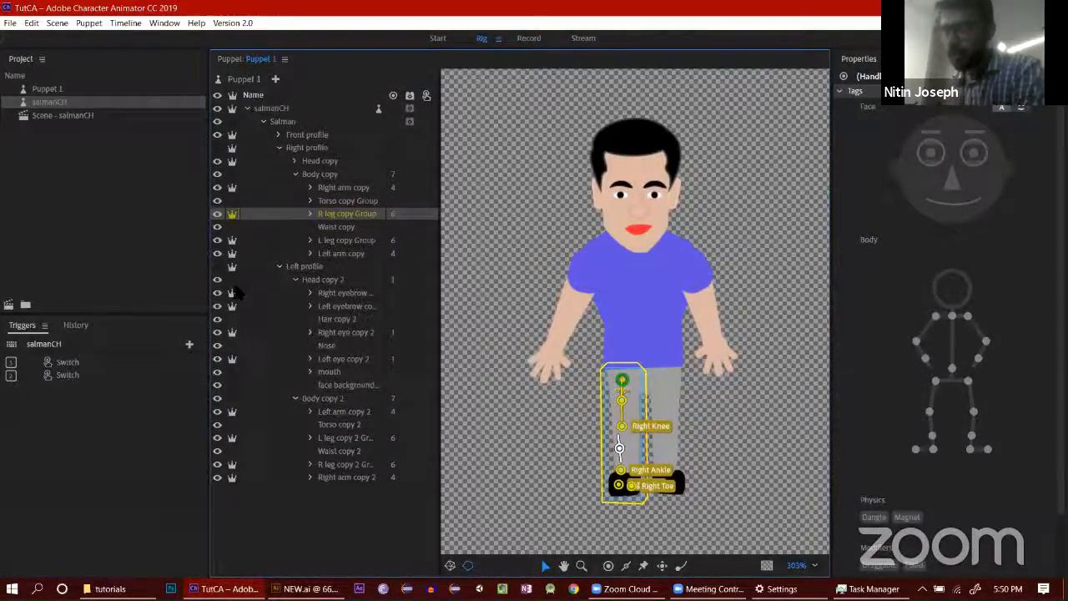
click(531, 38)
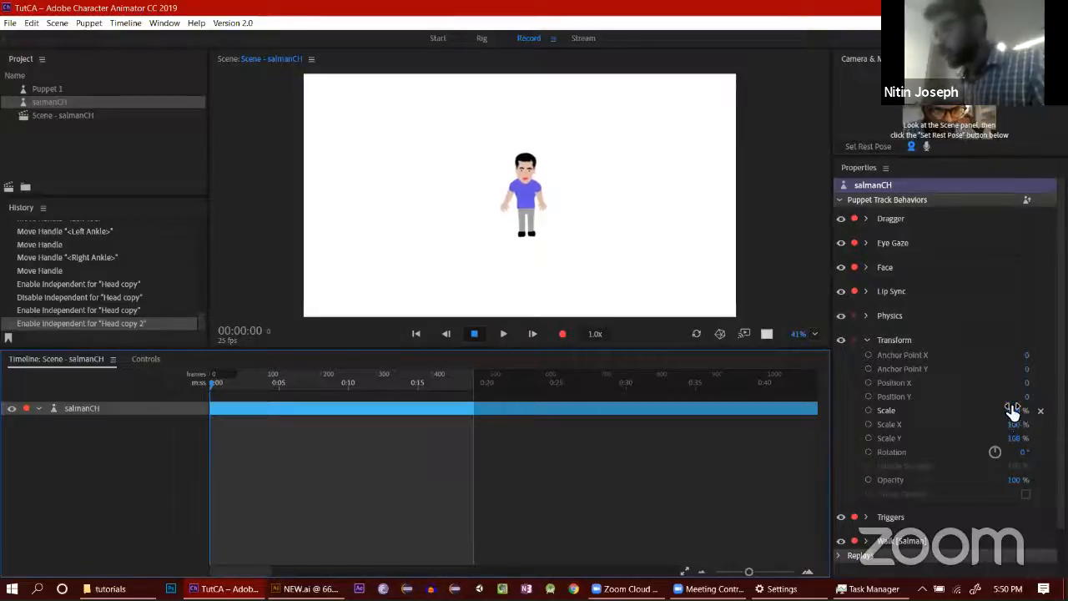
drag(1023, 410, 1060, 410)
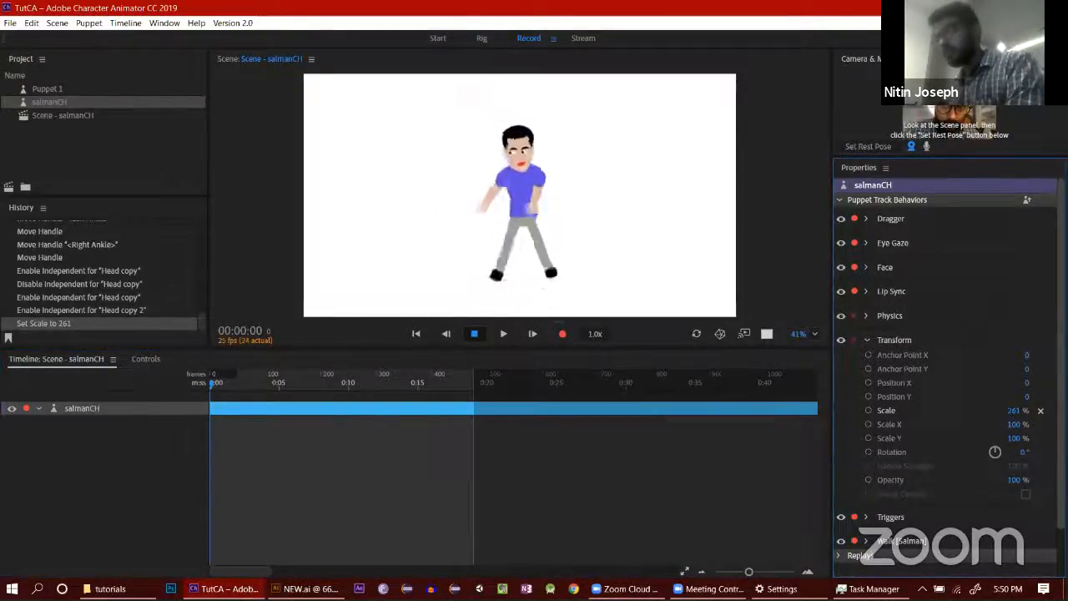
drag(1037, 414, 938, 413)
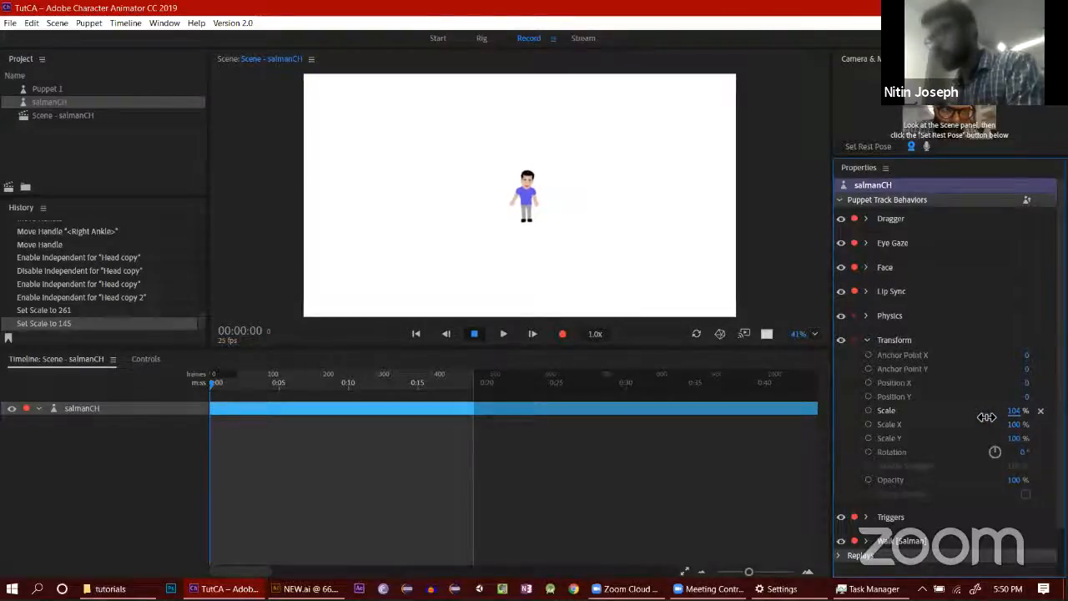
drag(986, 417, 983, 416)
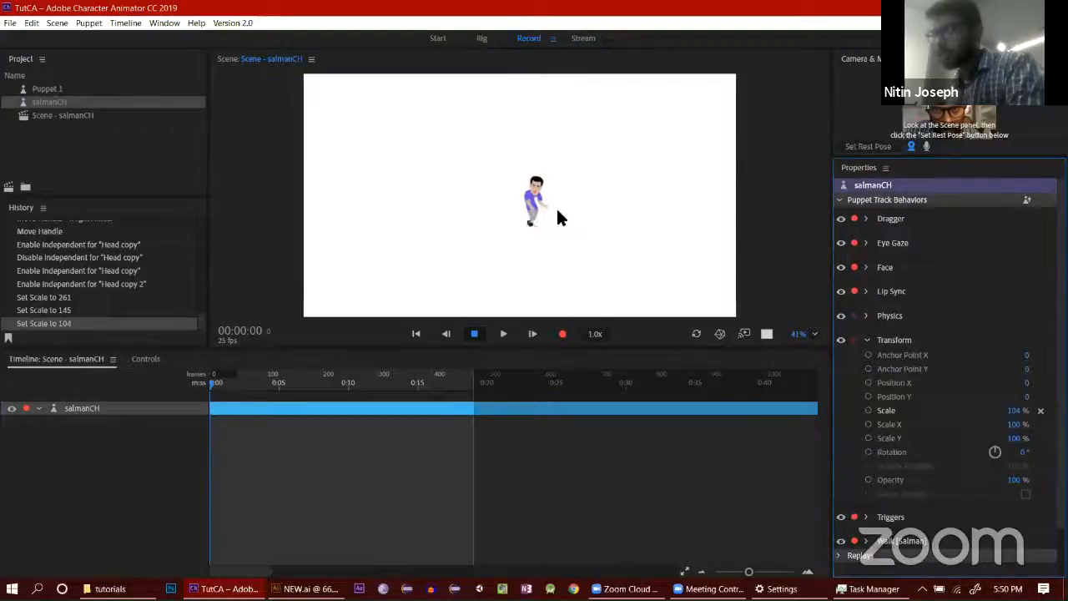
Step: In the Rig workspace, shift the Right profile handle toward the puppet's right side and the Left profile handle toward its left, then test
click(481, 38)
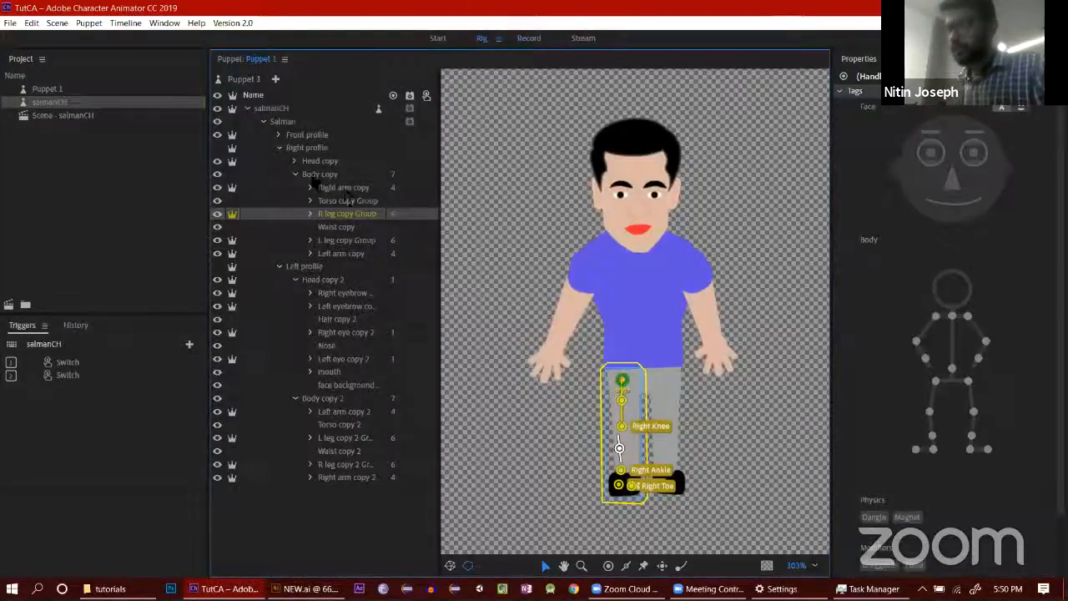
click(319, 176)
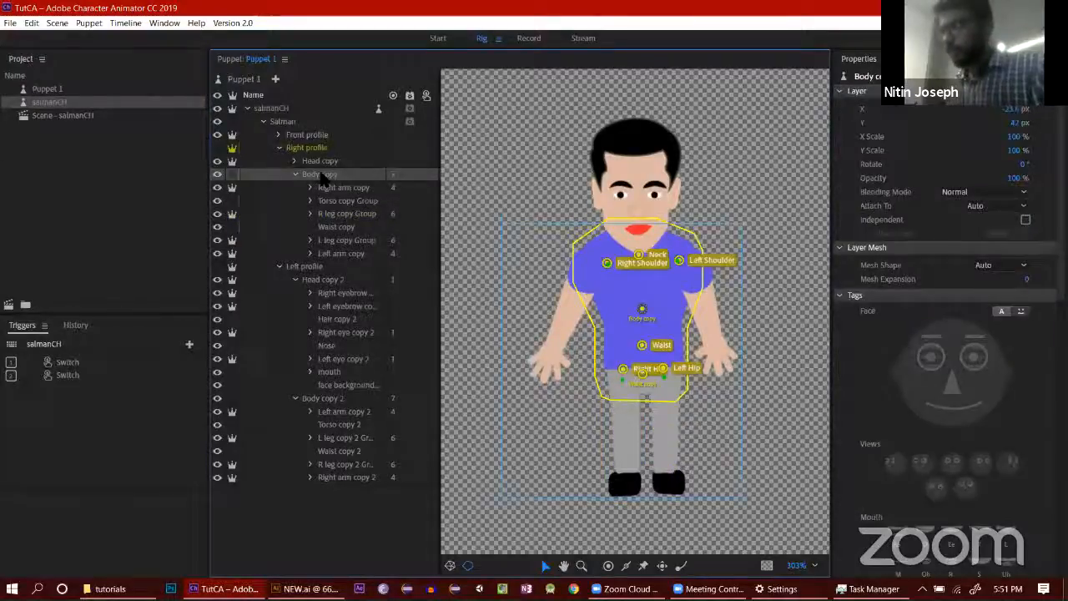
click(327, 148)
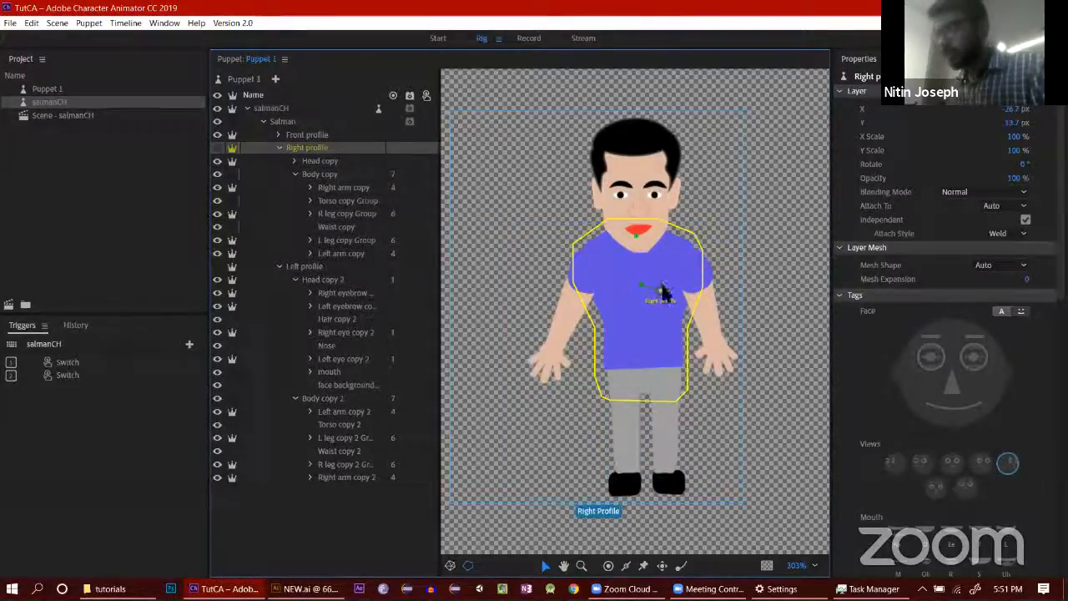
drag(653, 290, 629, 287)
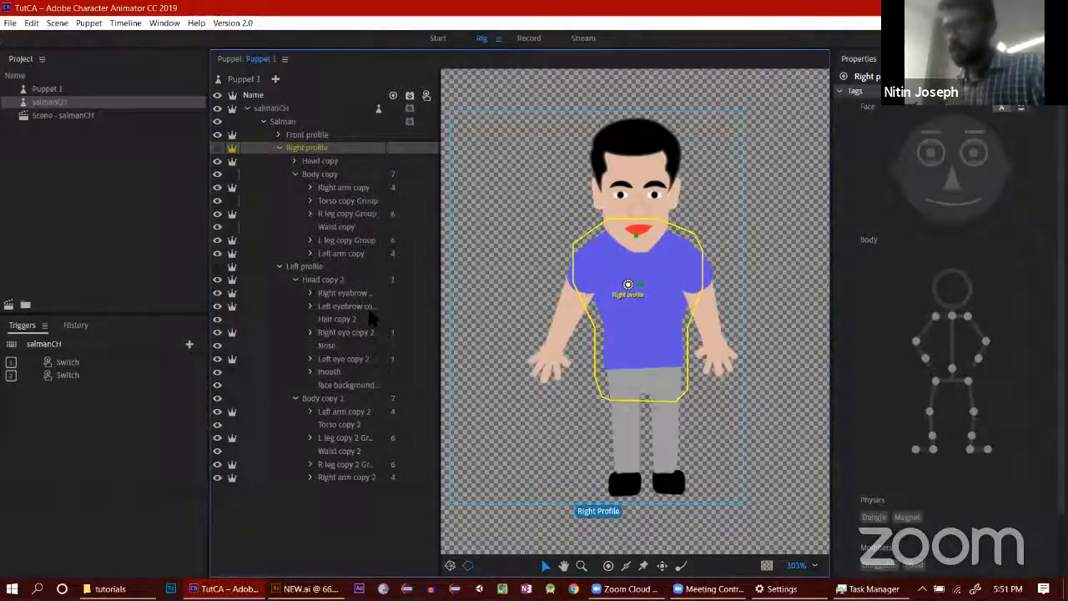
click(318, 267)
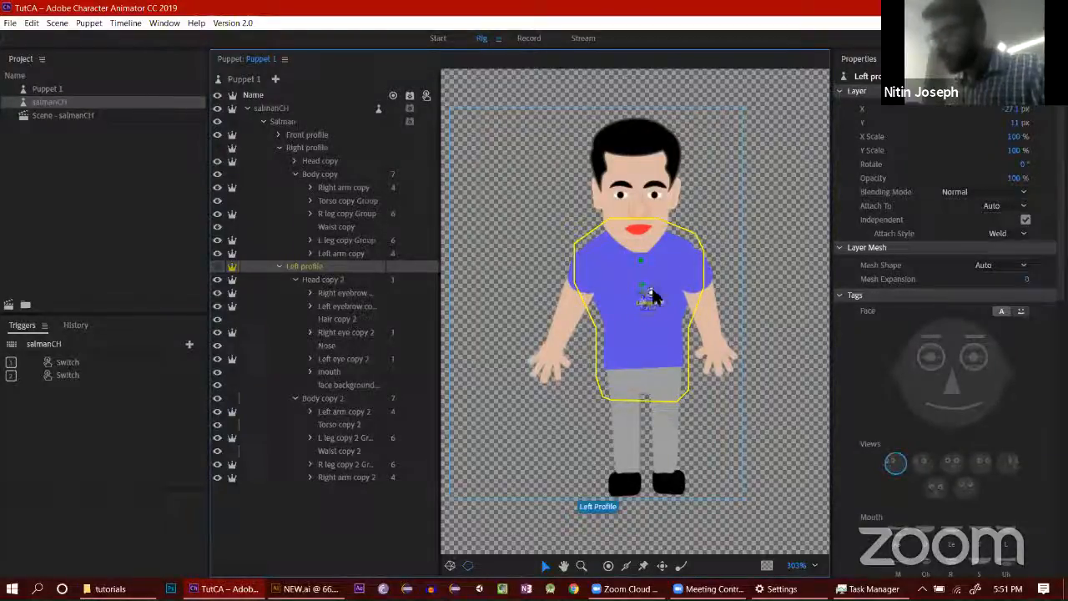
click(529, 38)
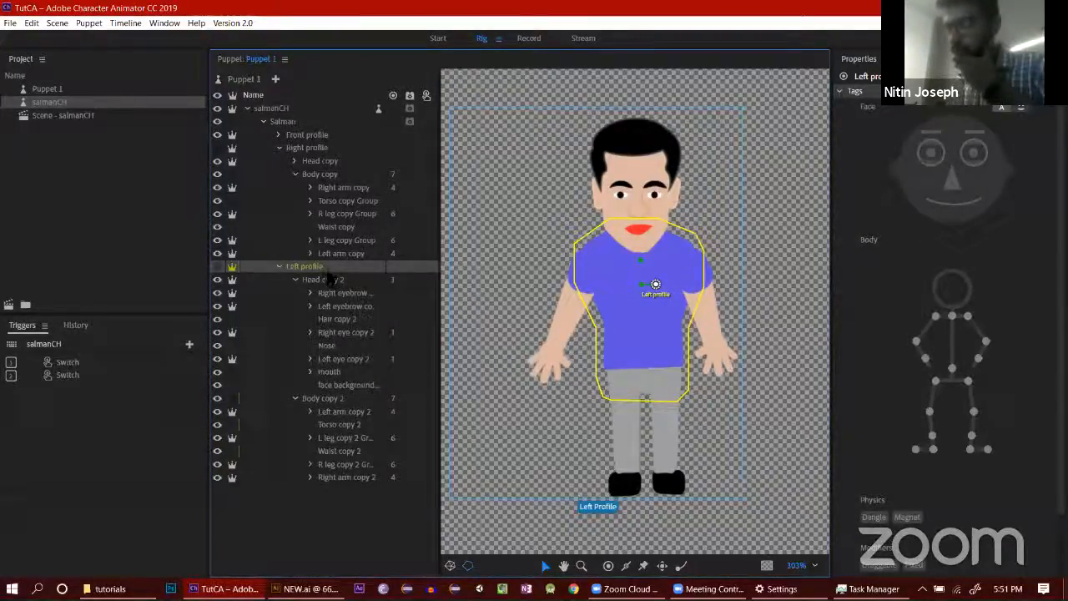
Step: Shift the Right profile's Body copy and Waist handles toward the puppet's left side, then set the rest pose and test the puppet
click(320, 175)
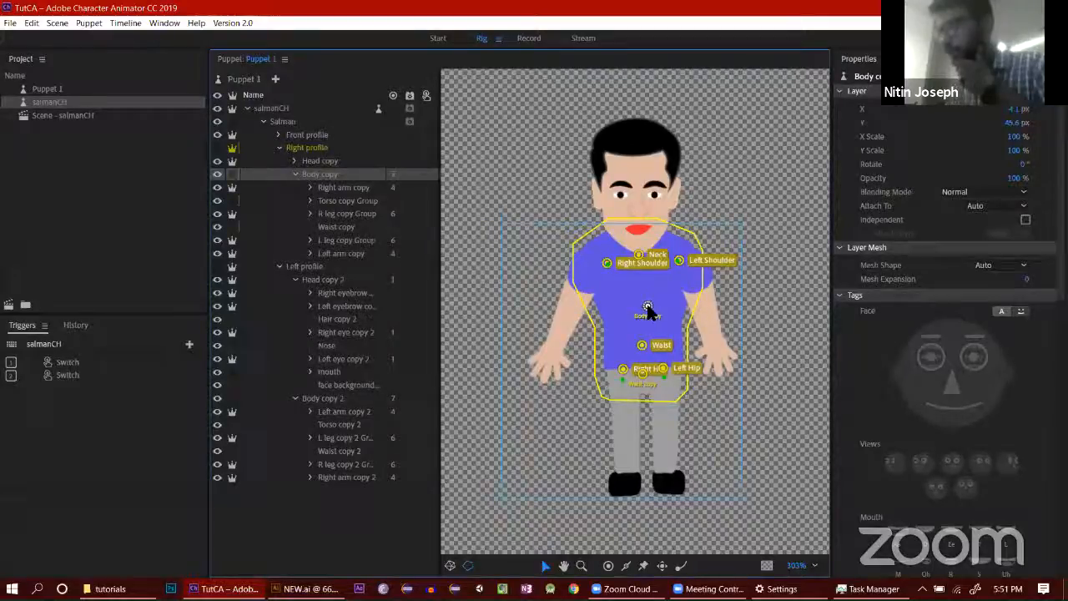
drag(642, 345, 652, 342)
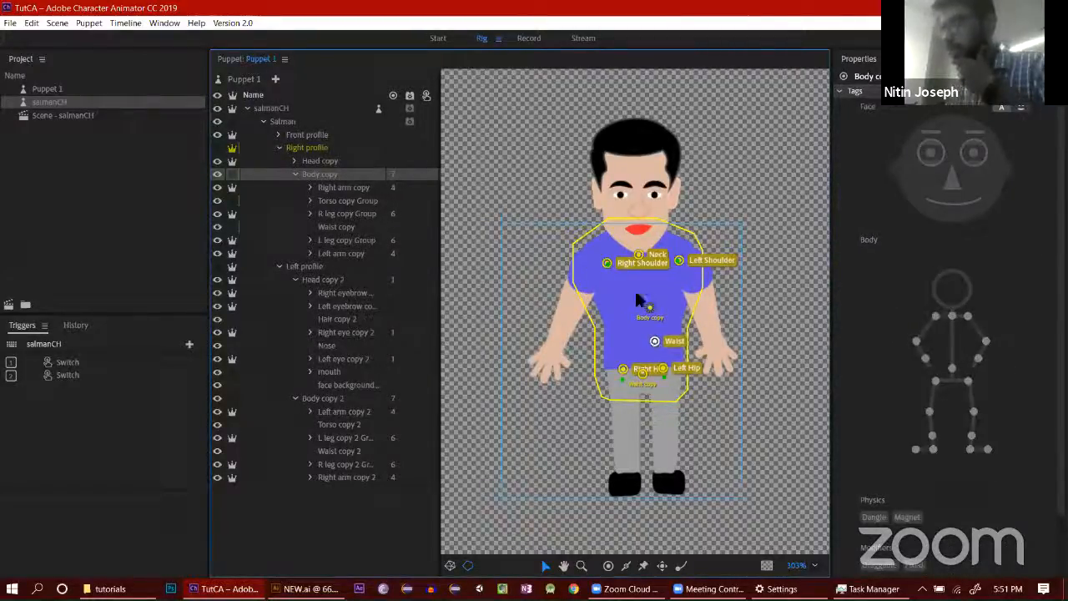
click(529, 38)
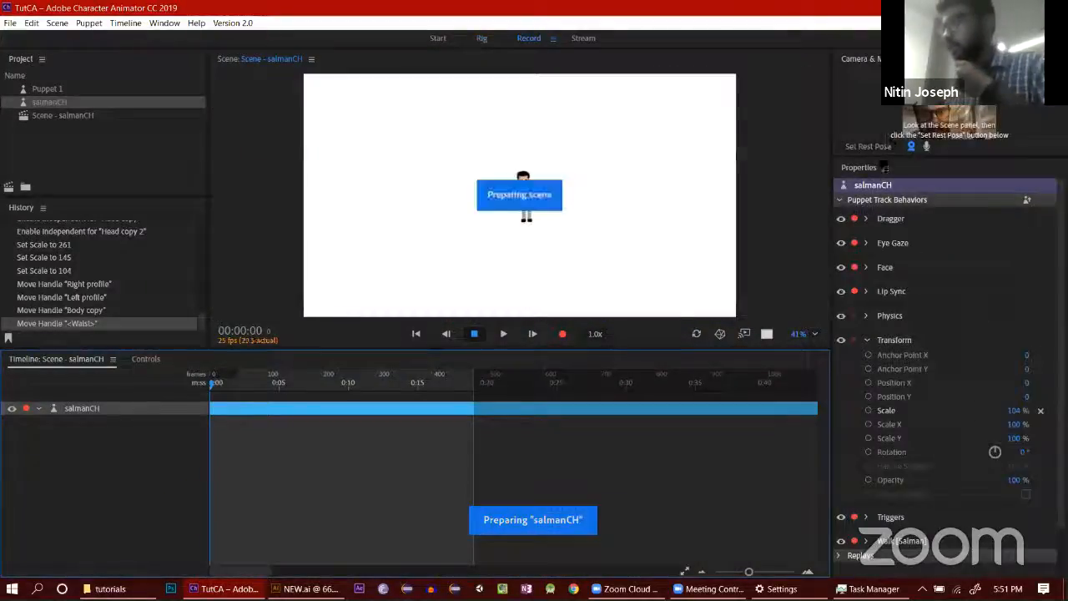
click(863, 155)
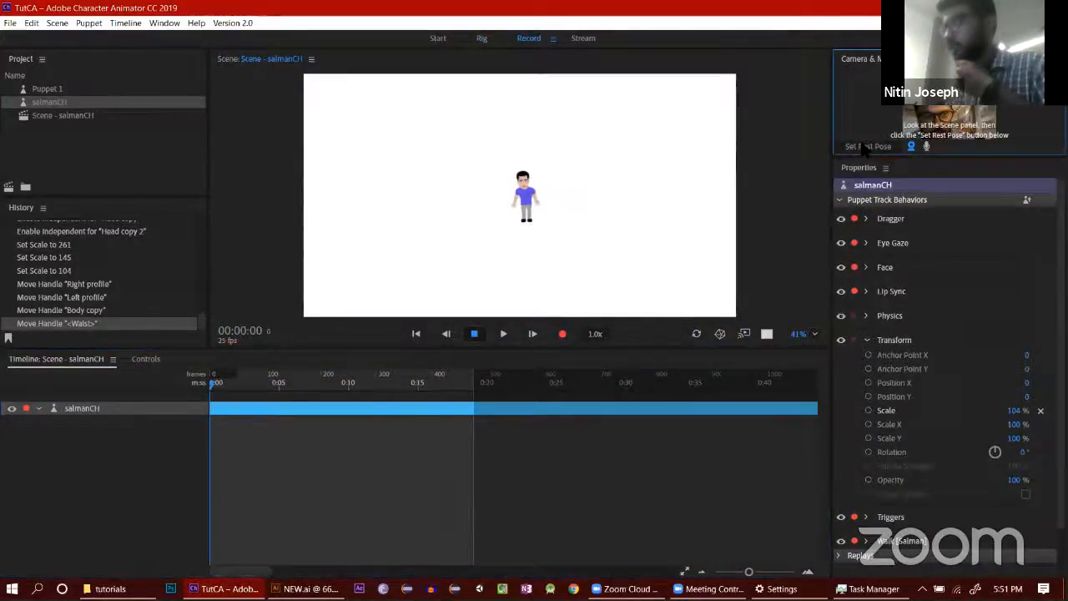
click(472, 40)
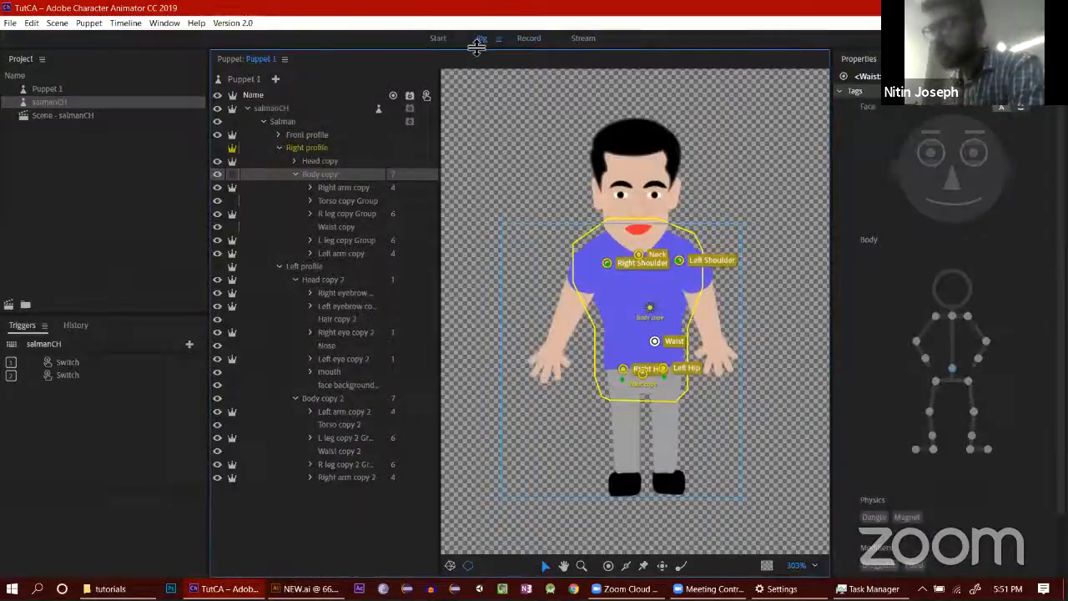
click(527, 38)
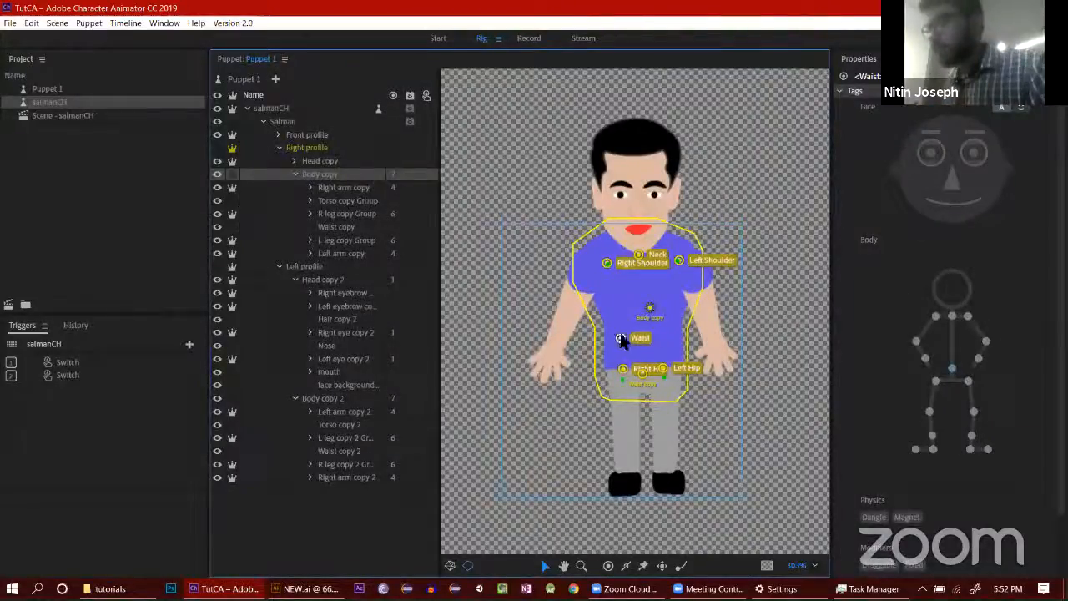
Step: In the Right profile's Body copy, move the Waist toward the puppet's right, bring the hips closer together, raise the Left Shoulder, and test
drag(622, 342, 627, 373)
drag(678, 262, 675, 251)
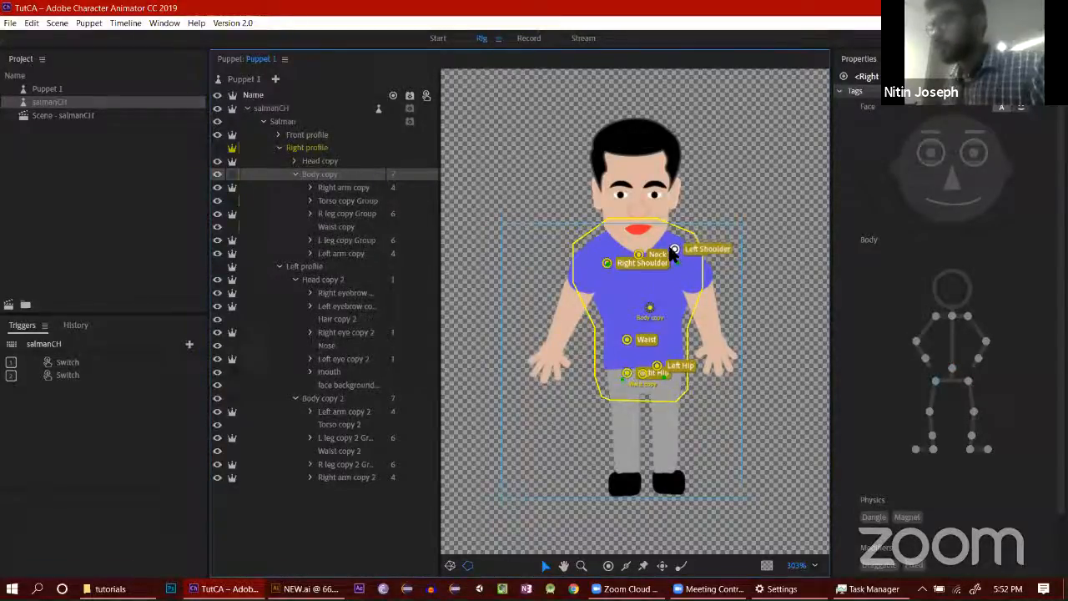
click(529, 37)
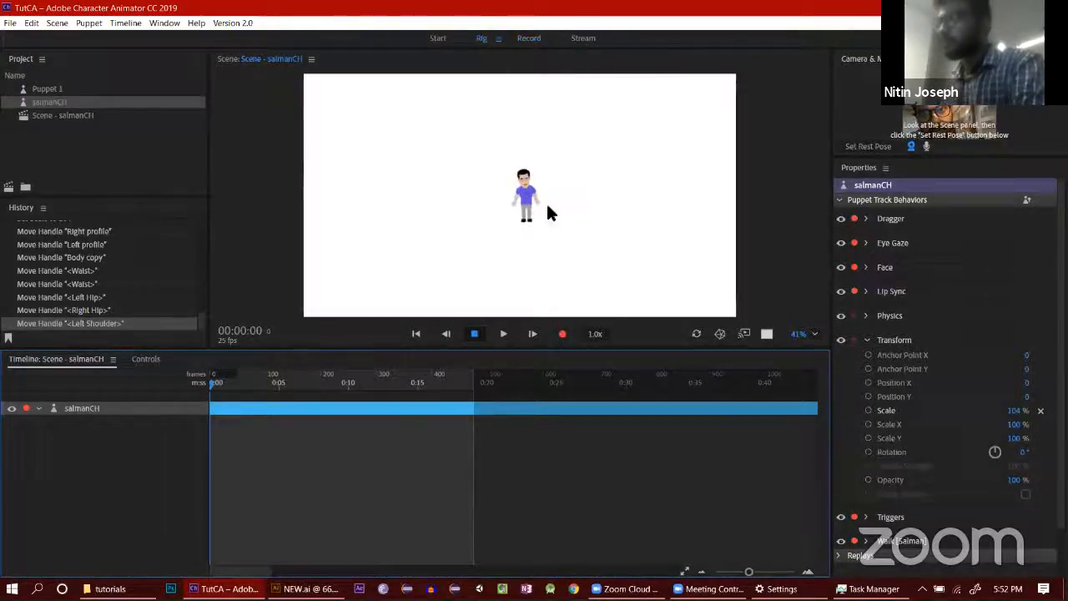
Step: In the Left profile's Body copy 2, shift the Left Shoulder inward, raise the Right Shoulder and Right Hip, and move the Waist toward the puppet's left
double_click(403, 409)
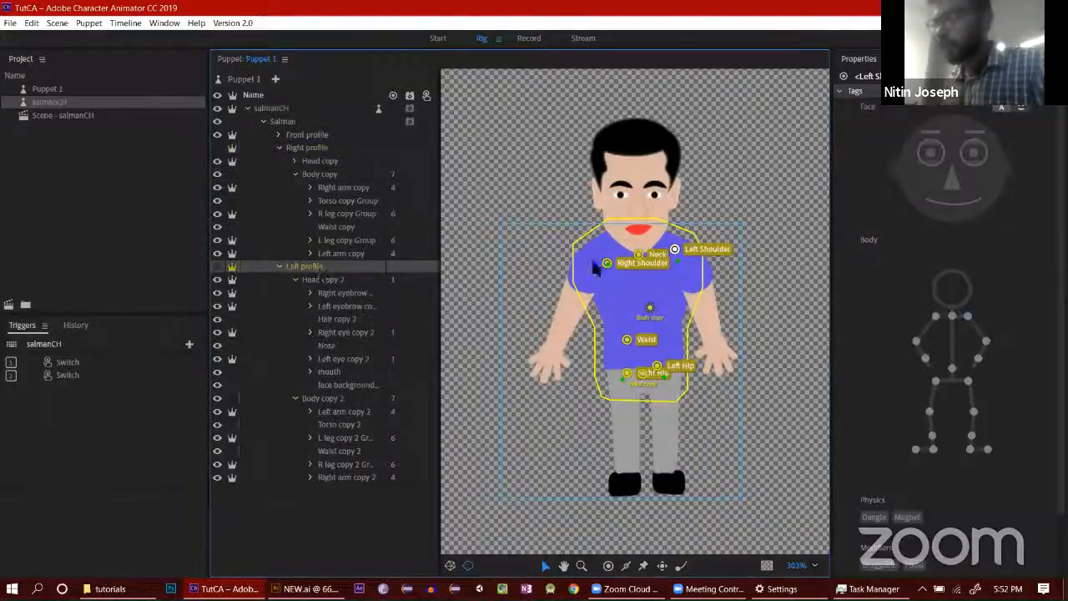
click(304, 266)
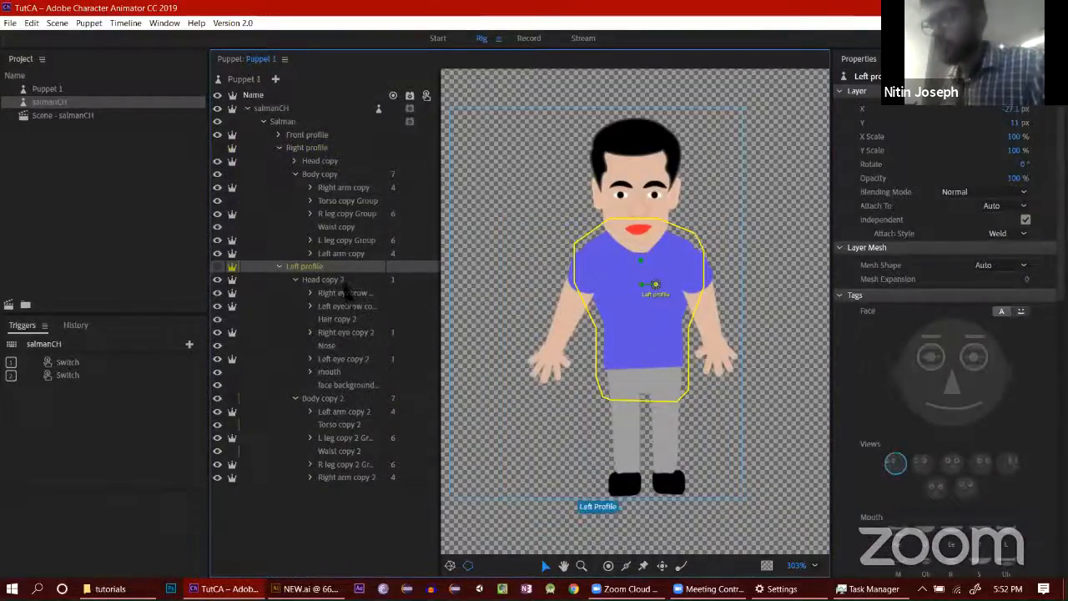
click(364, 400)
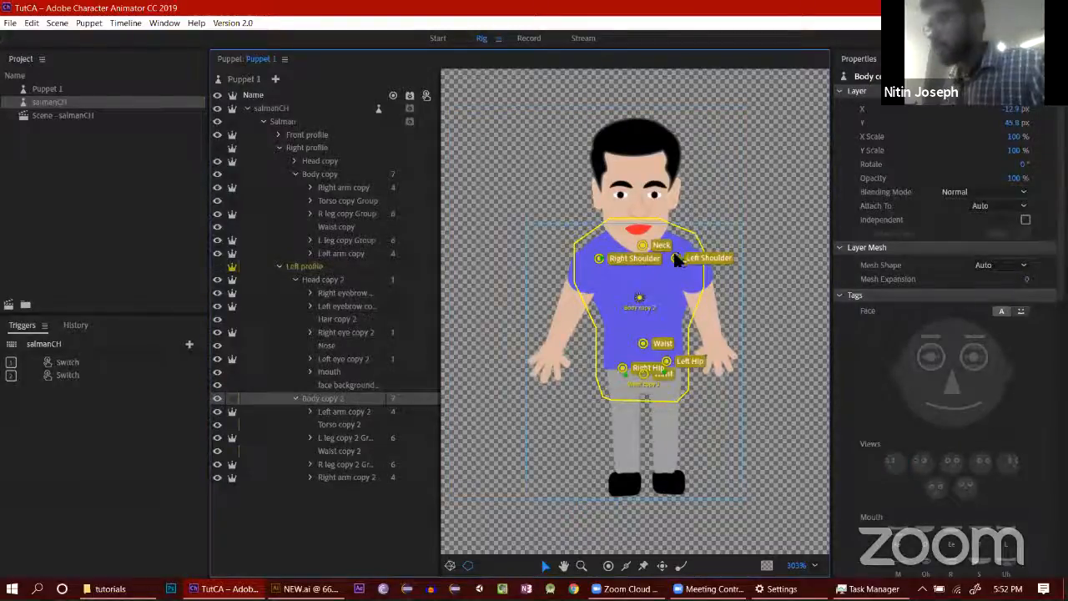
drag(673, 258, 668, 261)
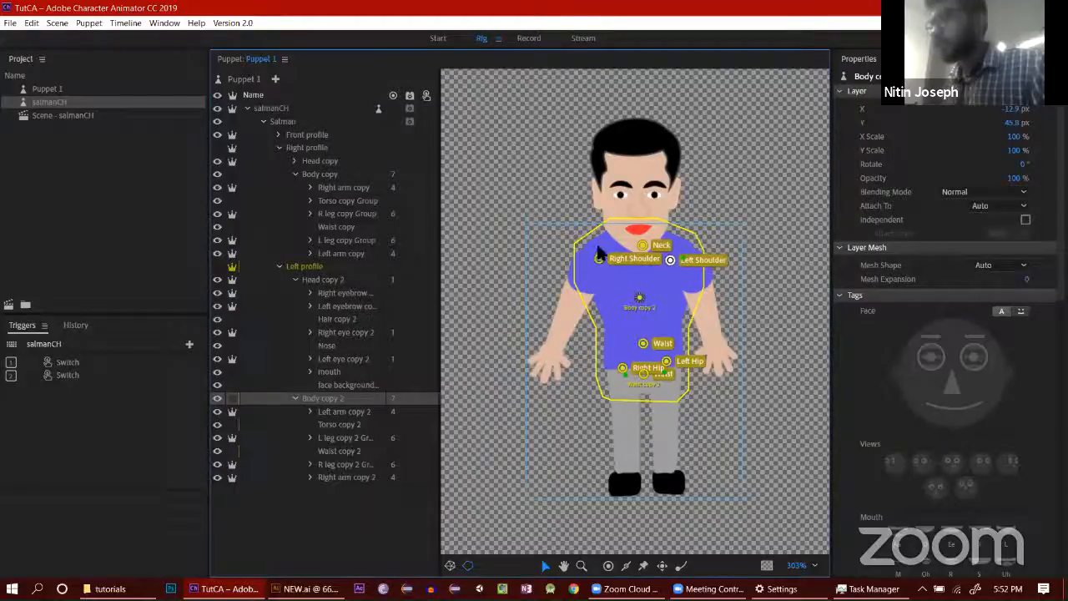
drag(598, 255, 592, 243)
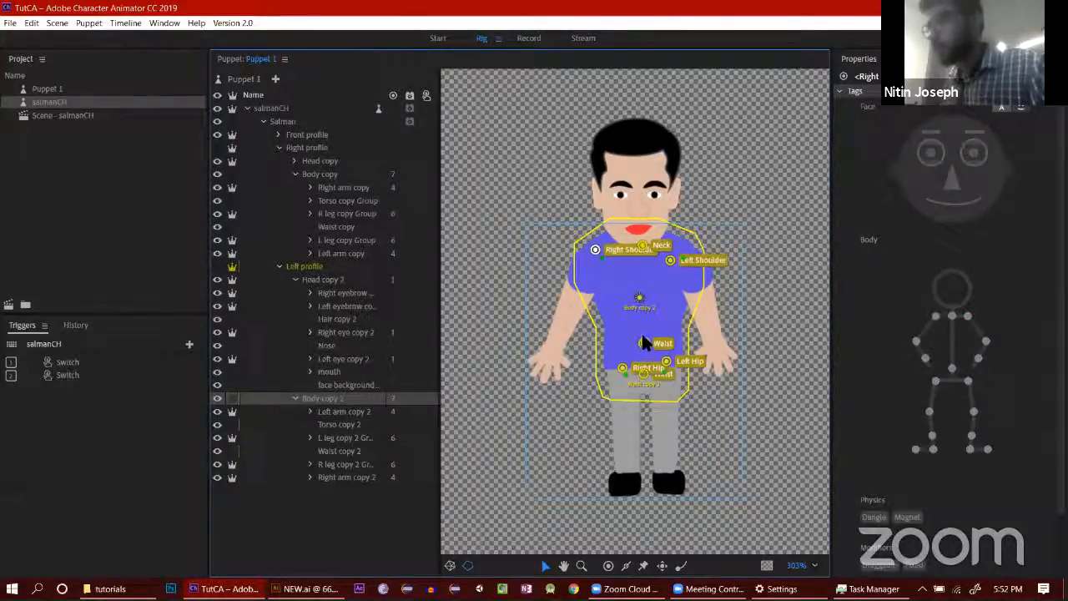
drag(642, 342, 619, 357)
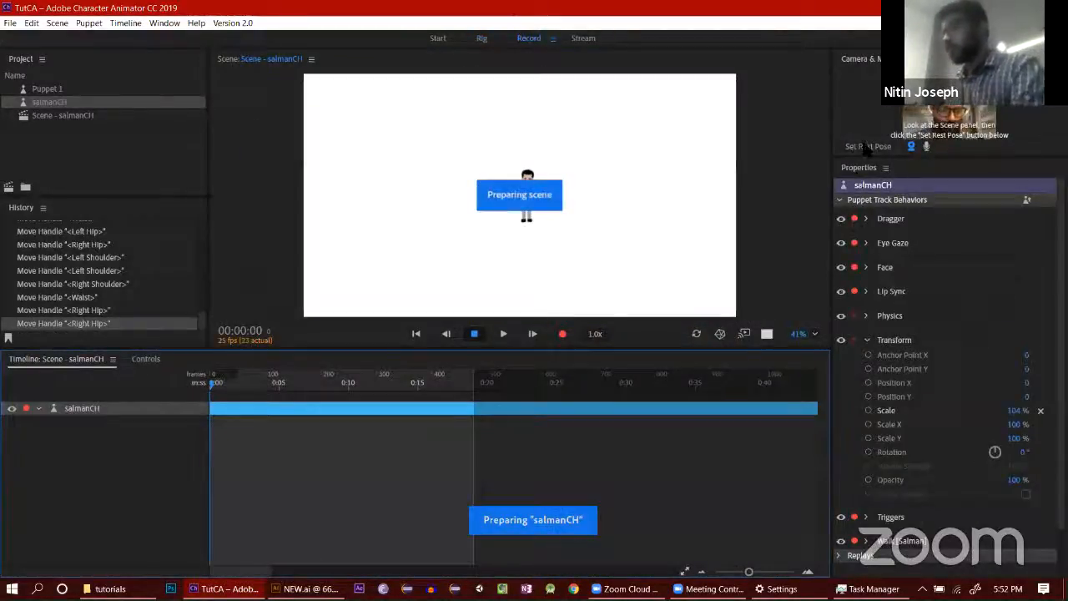
Step: Set the rest pose and test the puppet, shift the Body copy 2 handle slightly toward the puppet's left, and test again
click(864, 148)
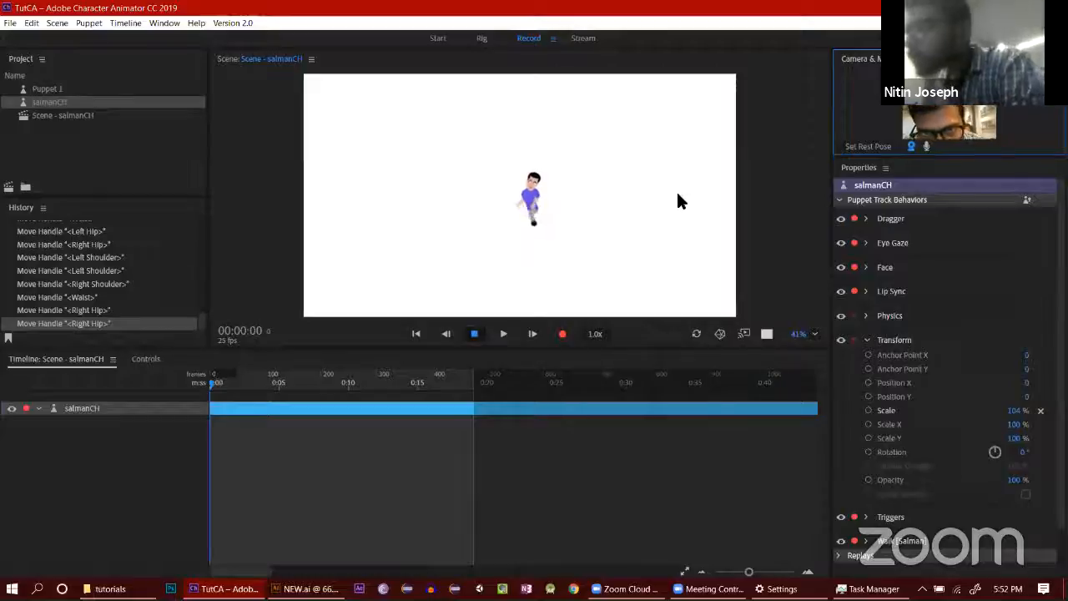
click(481, 38)
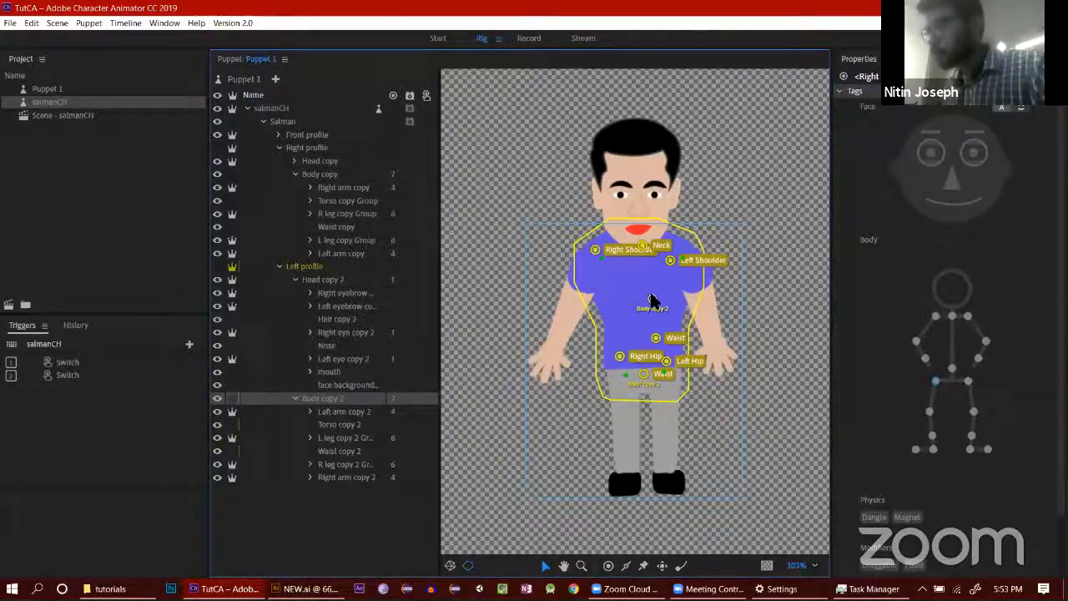
click(529, 38)
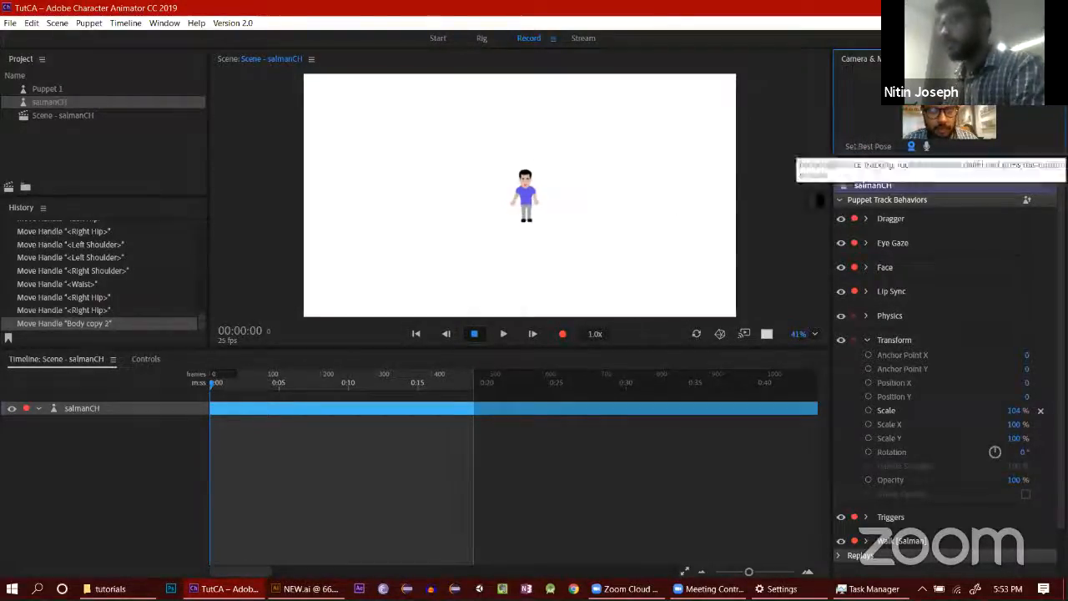
click(309, 588)
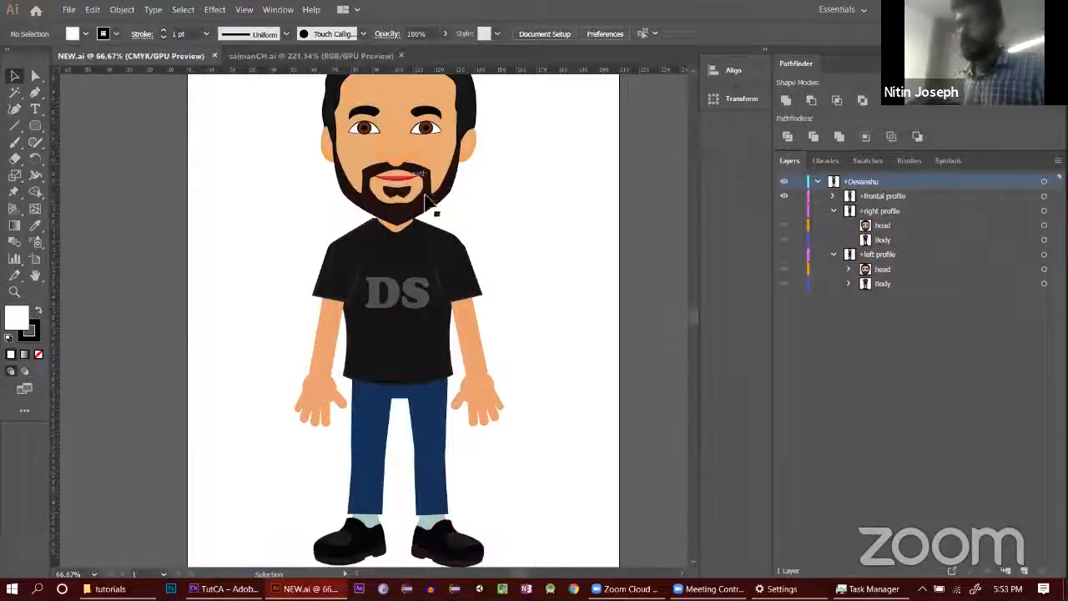
click(290, 60)
click(458, 251)
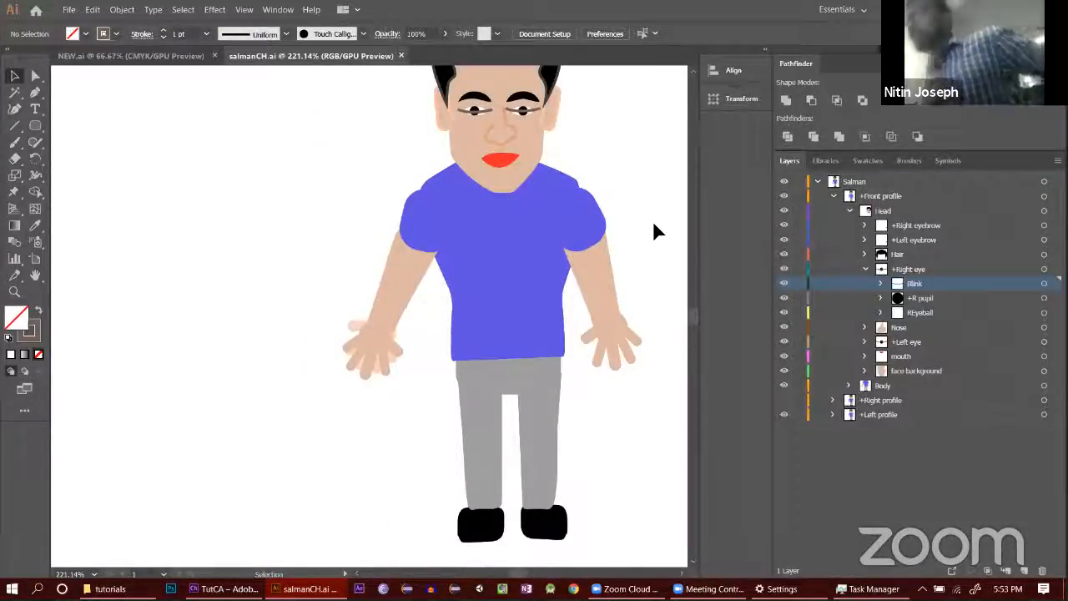
click(872, 589)
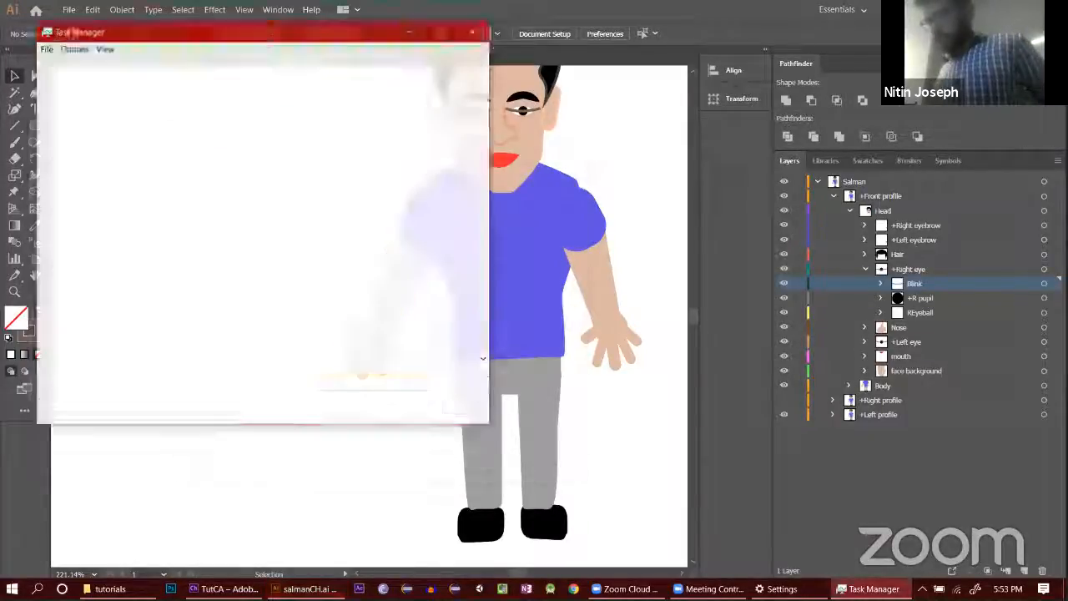
click(872, 589)
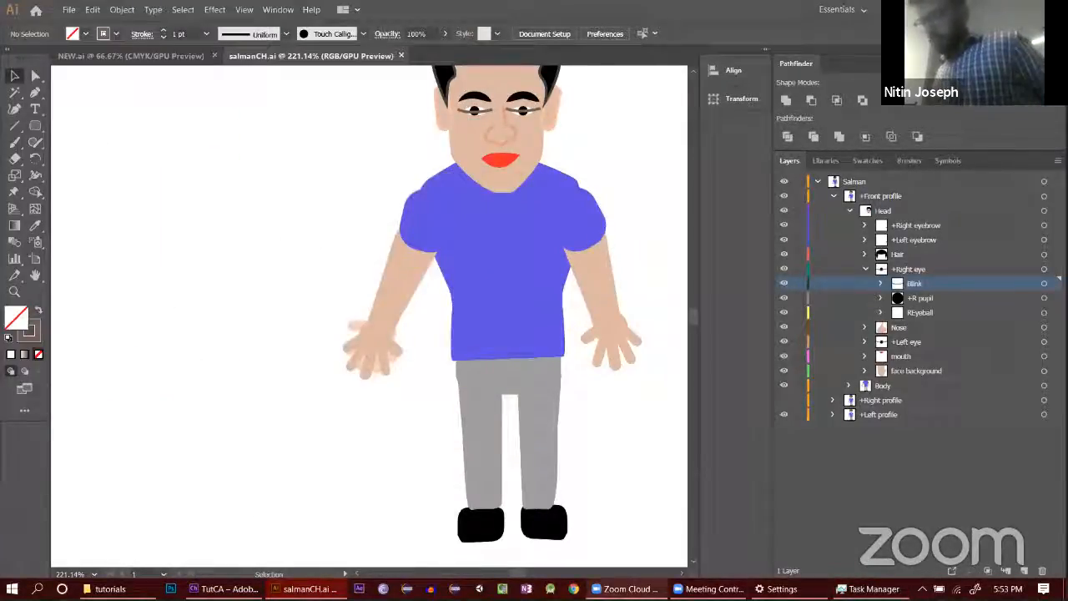
key(alt+Tab)
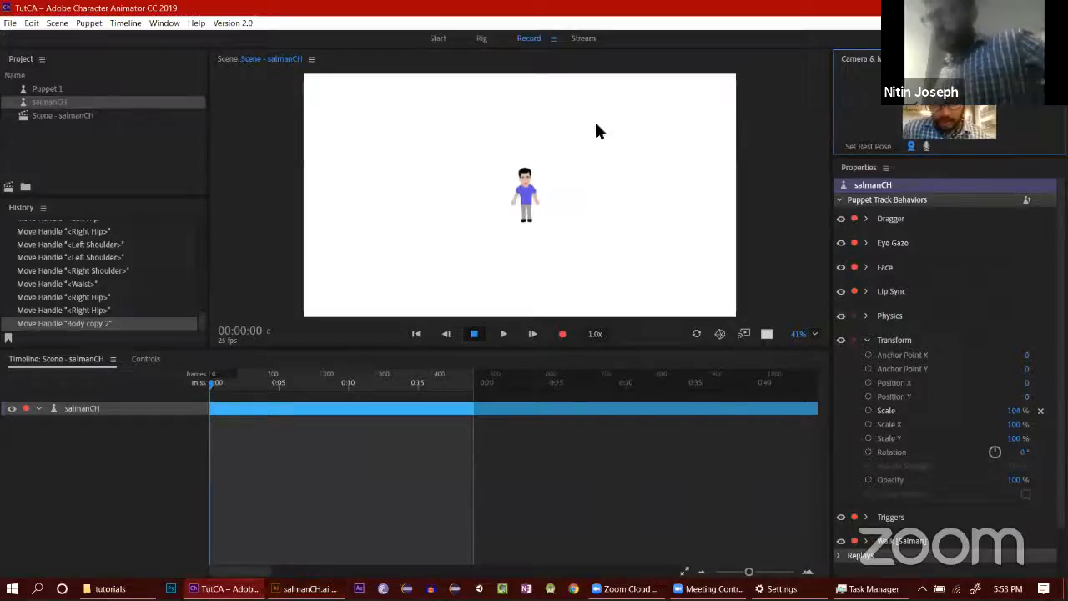
Step: Enlarge the scene view to 100% and test the puppet walking toward the right
click(813, 334)
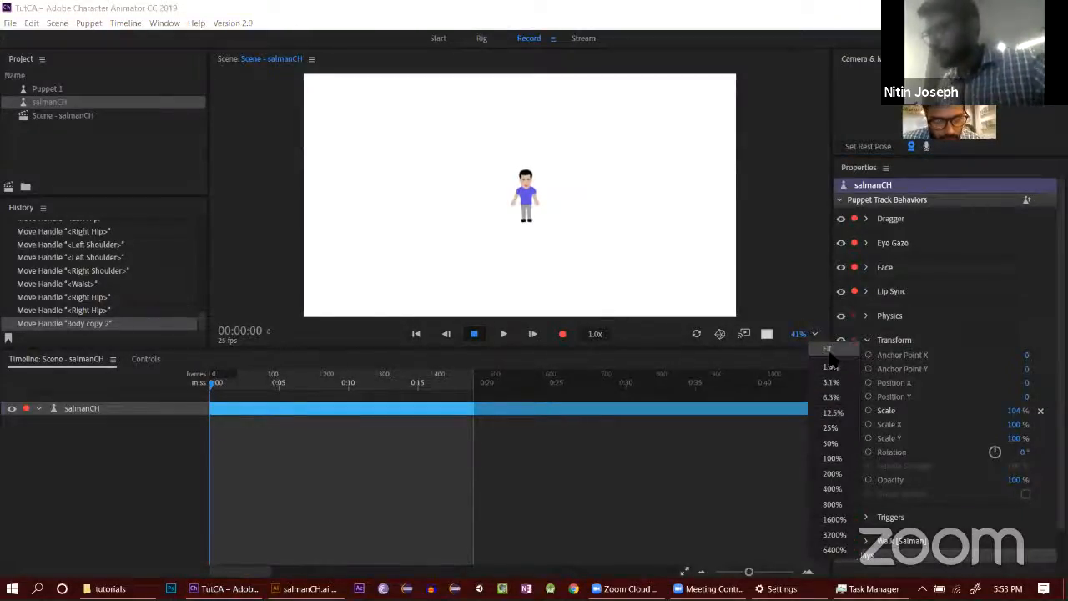
click(830, 443)
click(814, 334)
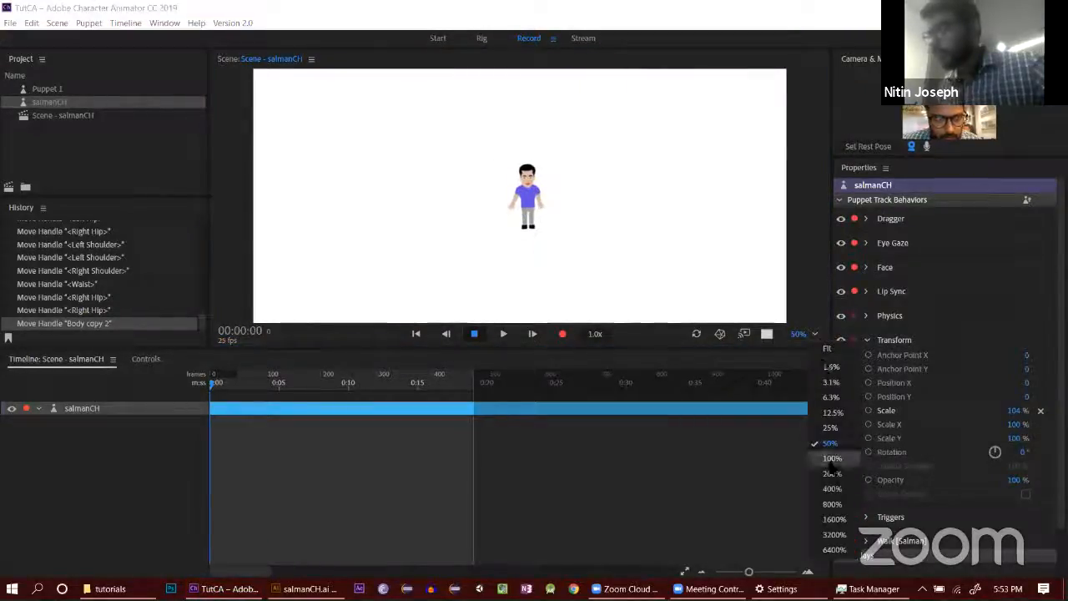
click(831, 458)
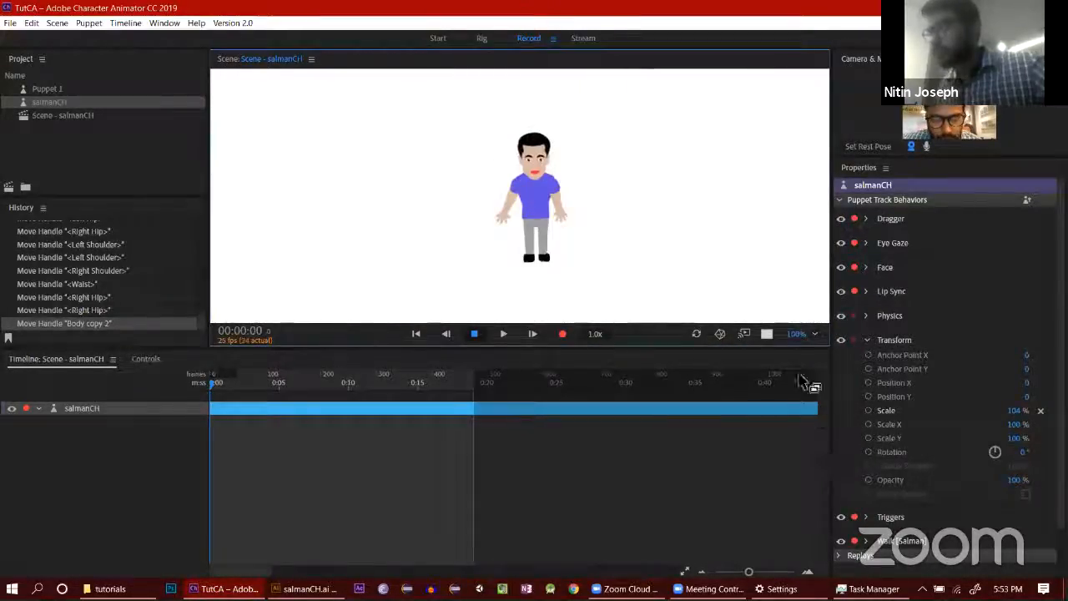
click(813, 346)
click(814, 343)
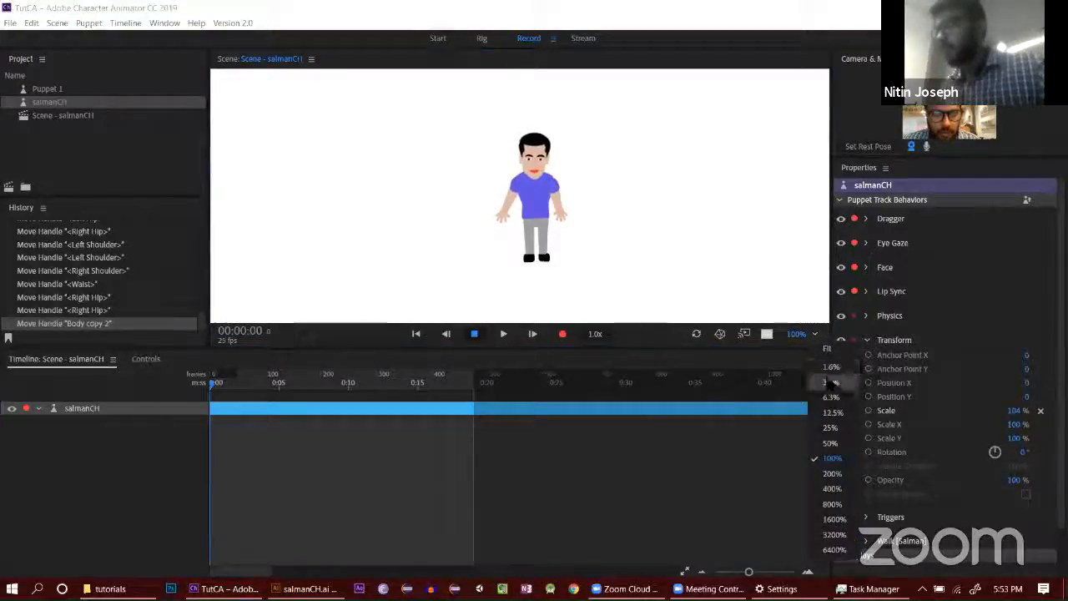
click(748, 287)
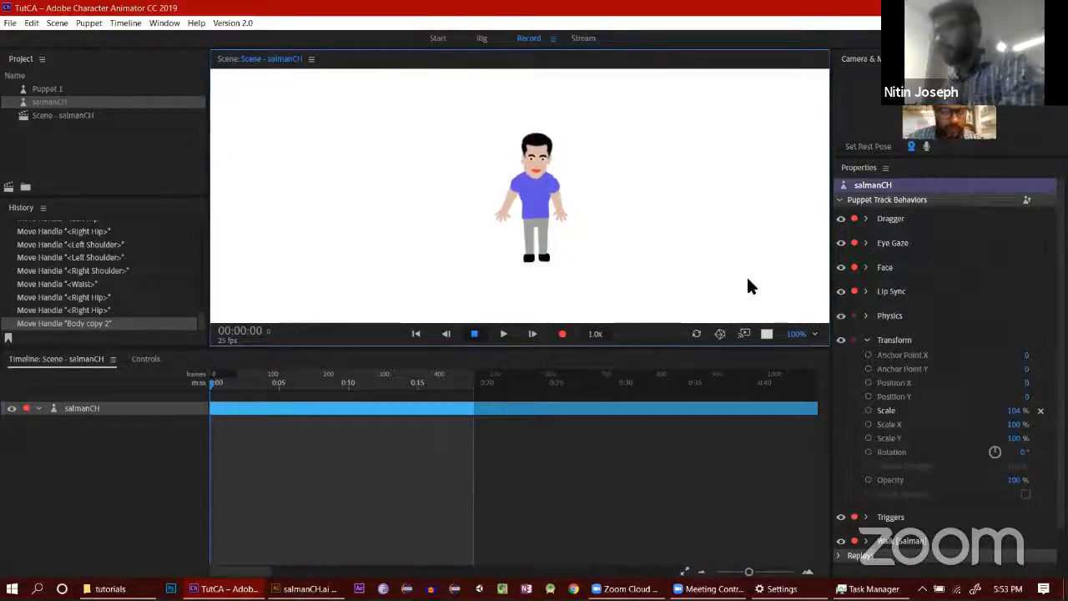
key(Right)
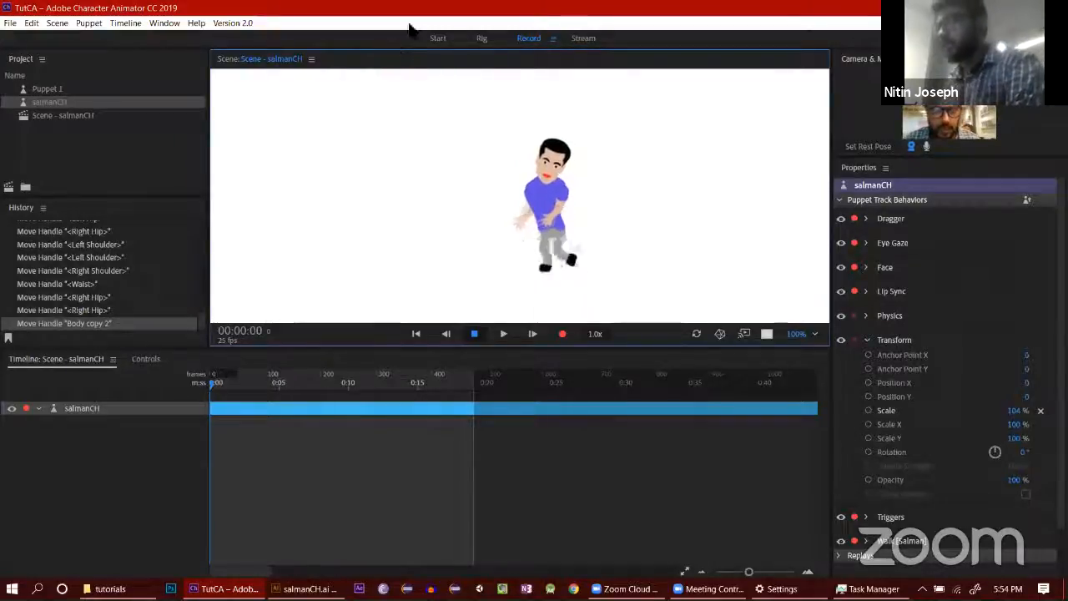
Step: In the Left profile's Body copy 2, move the upper Waist toward the puppet's right and the Right Shoulder inward, and set the rest pose
click(482, 38)
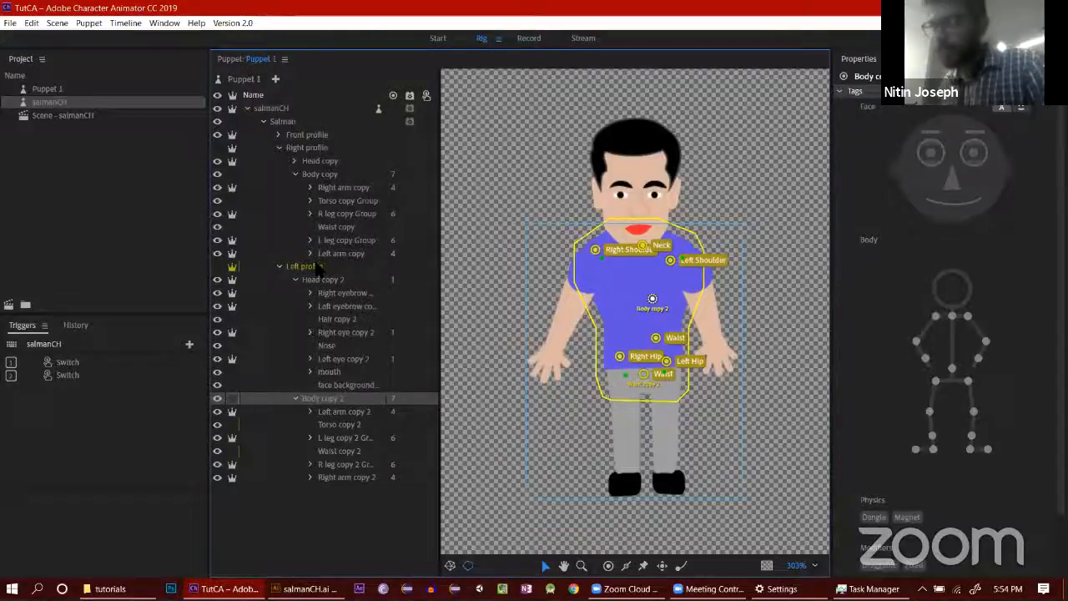
click(306, 265)
click(350, 399)
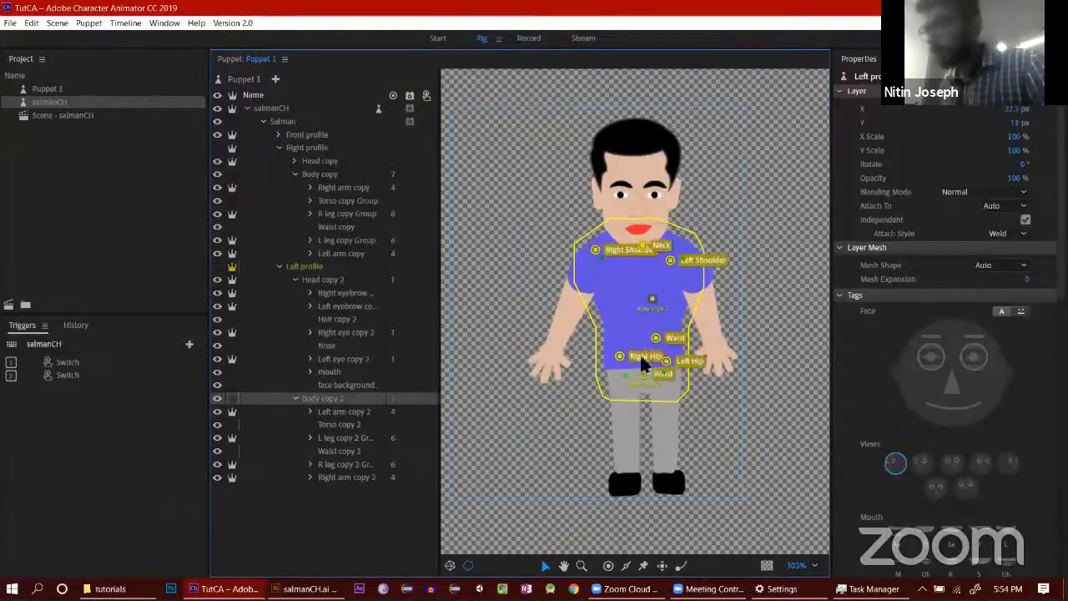
drag(656, 338, 642, 339)
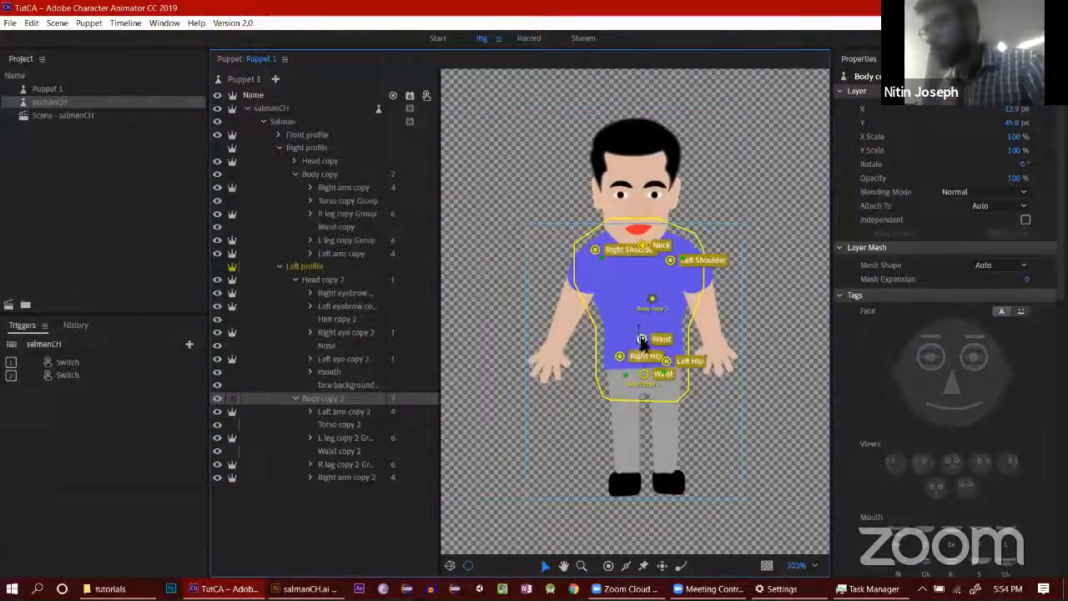
click(642, 339)
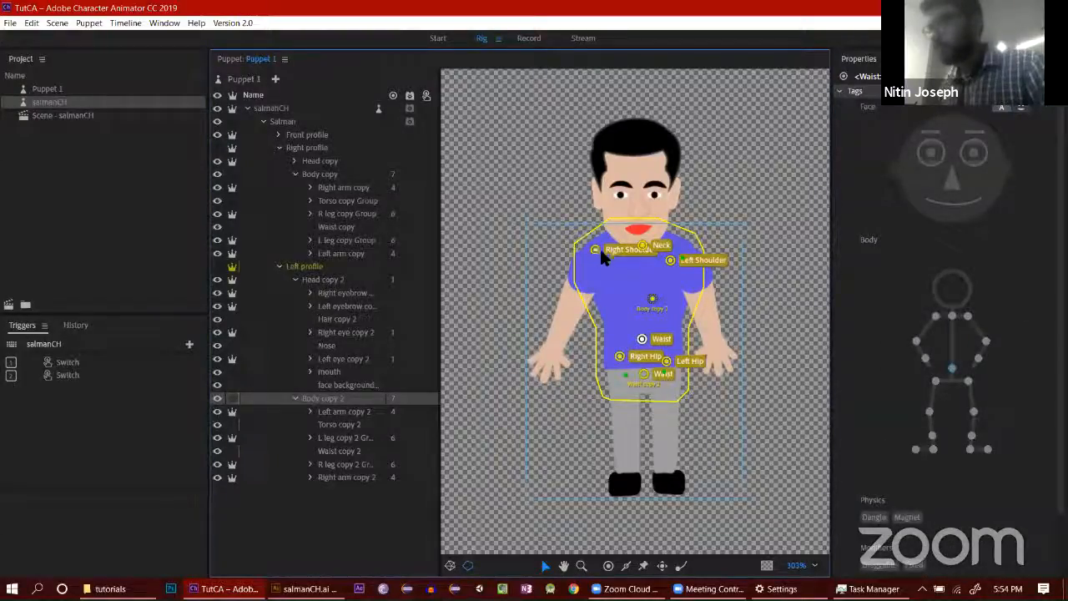
drag(594, 250, 610, 249)
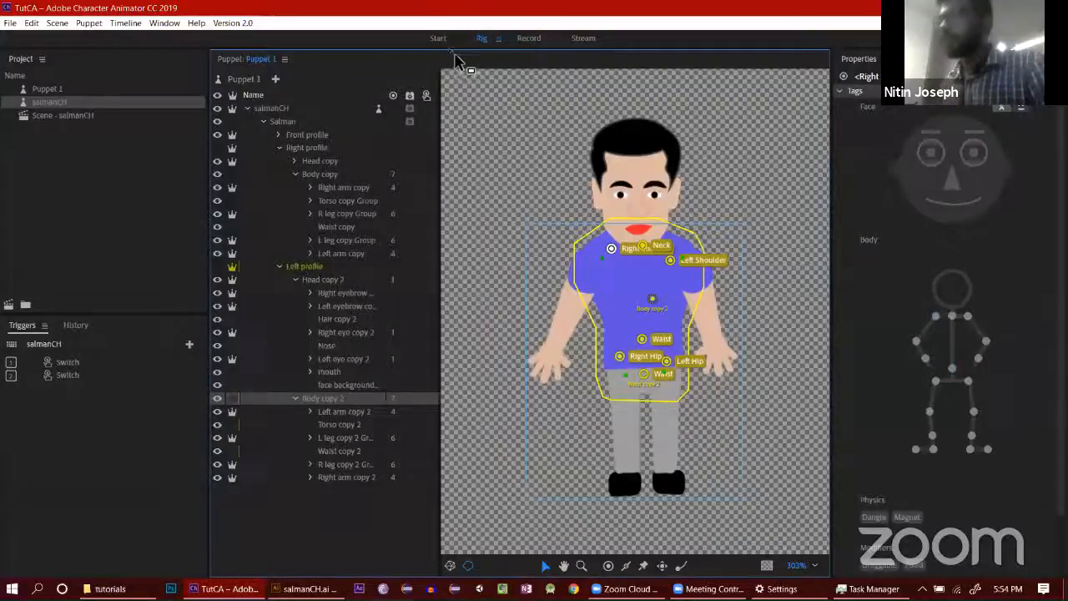
click(528, 38)
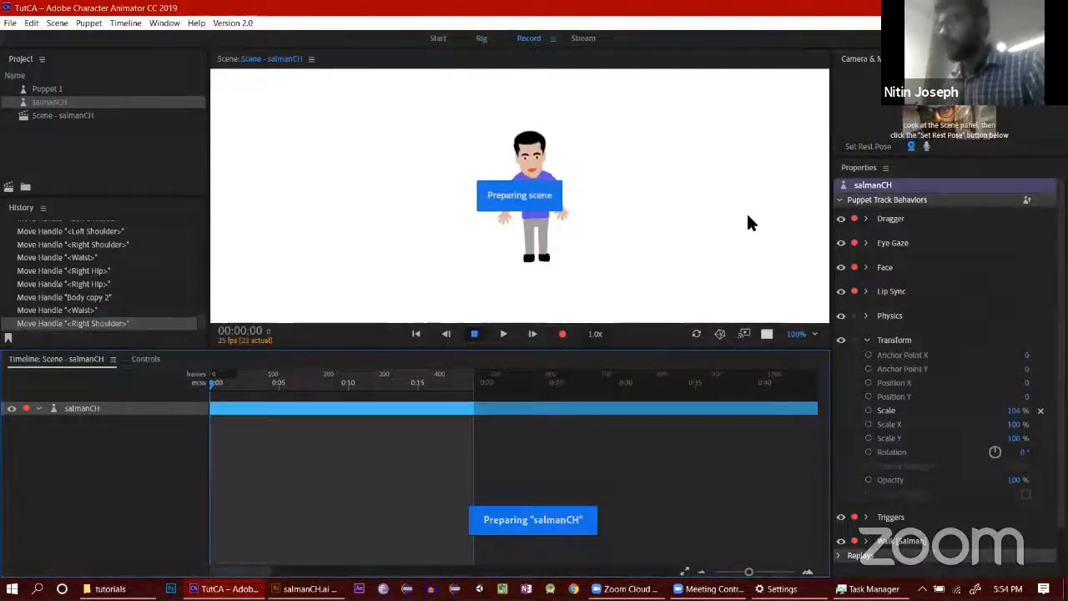
click(884, 154)
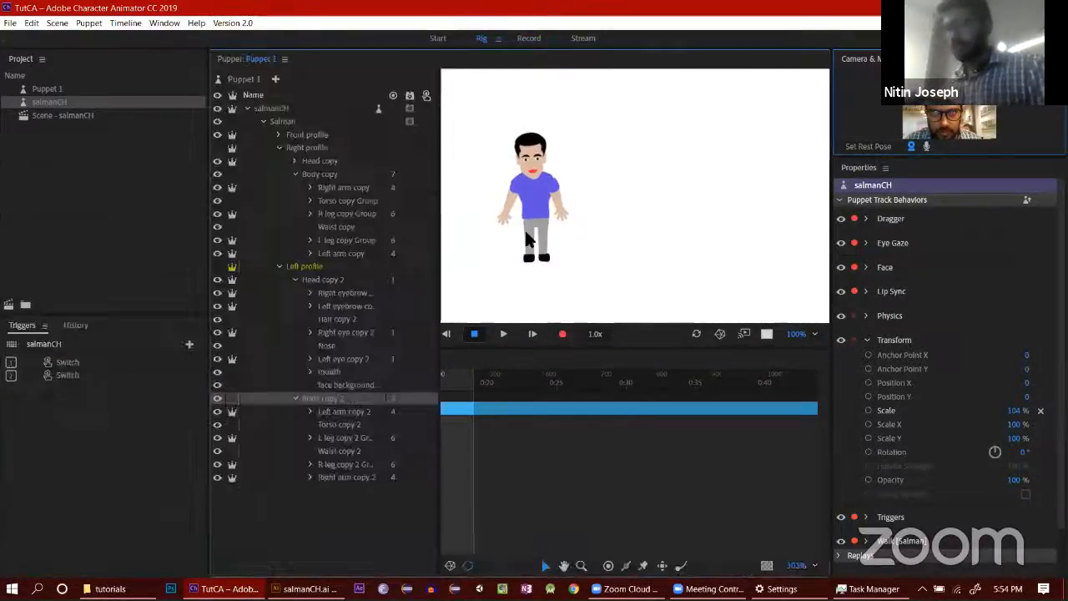
Step: Delete the lower Waist handle from the Left profile's Body copy 2
key(ctrl+s)
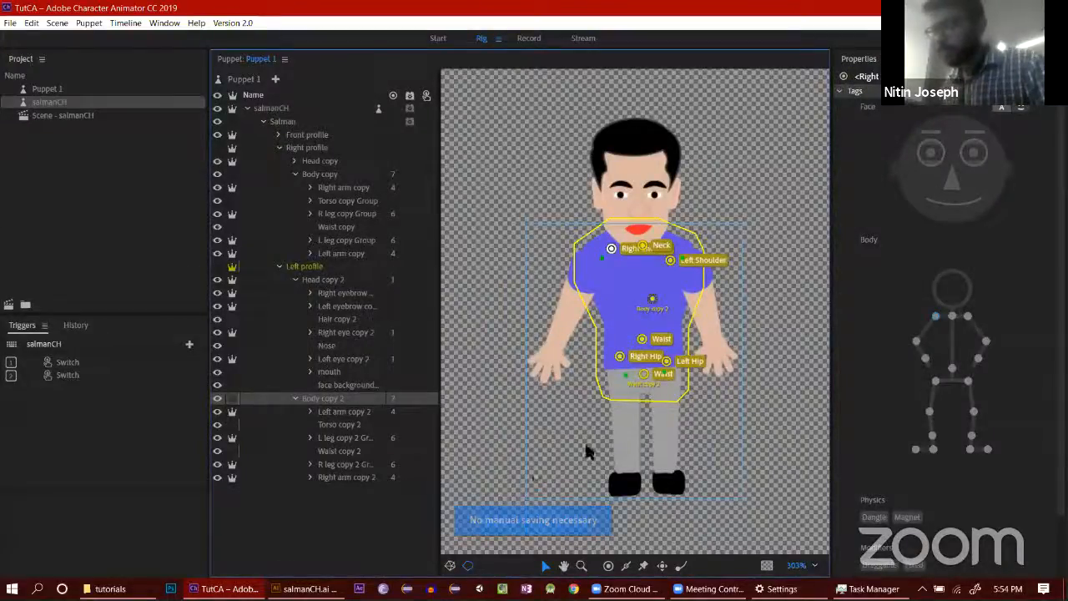
click(643, 373)
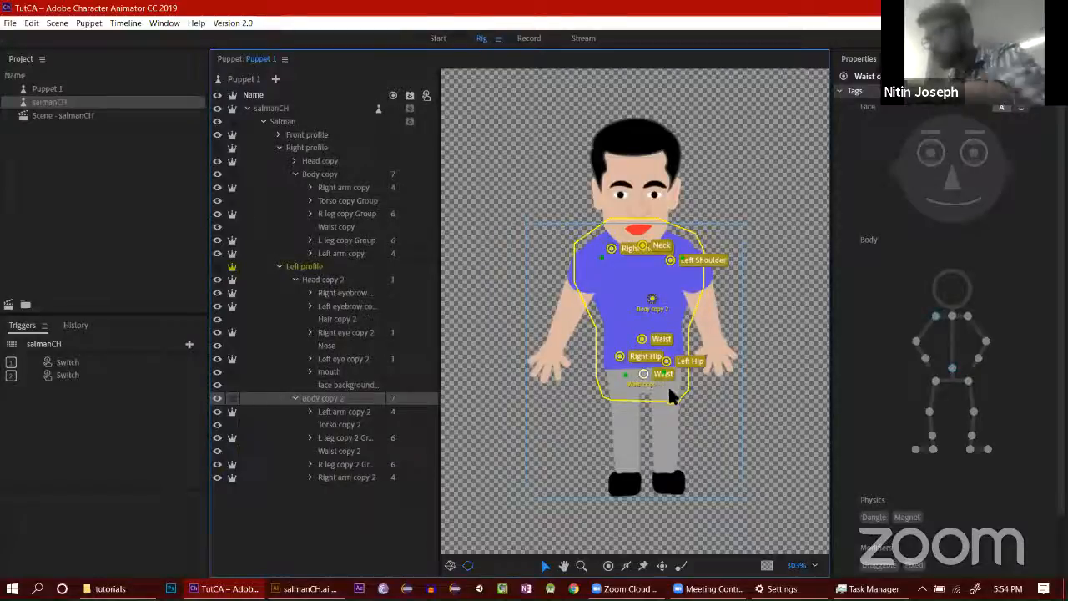
key(Delete)
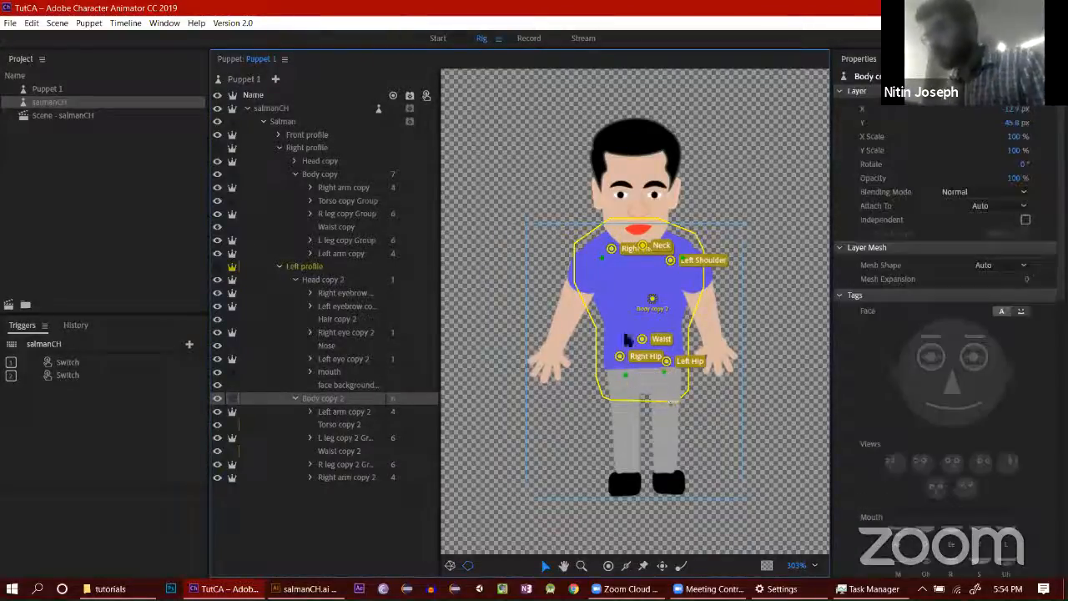
Step: Set the Walk behavior's Stride Length to 89% and test the puppet walking toward the right
click(530, 38)
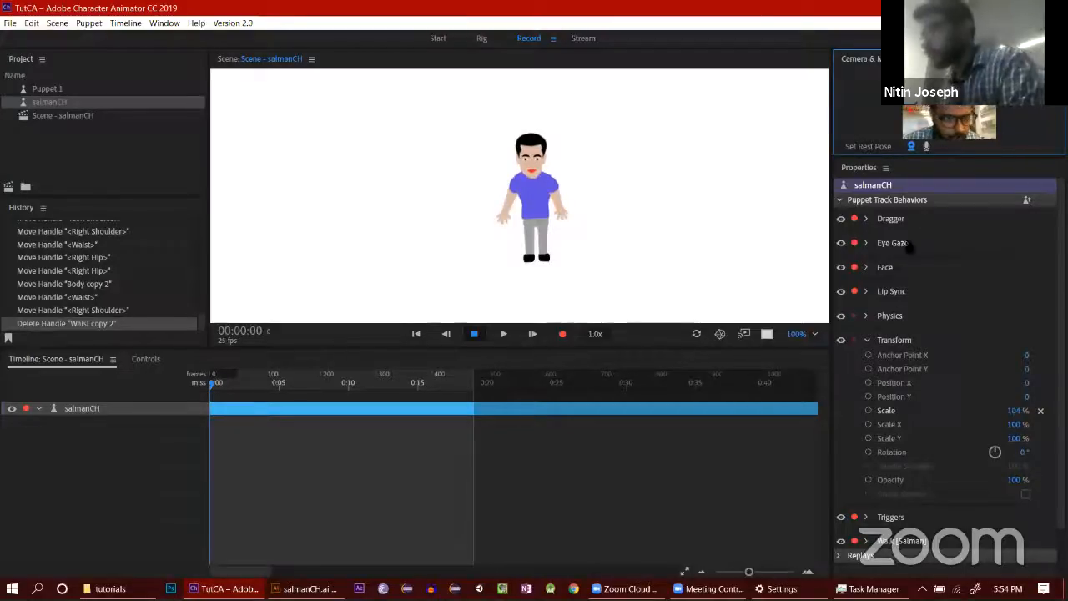
scroll(903, 344, down, 2)
click(865, 488)
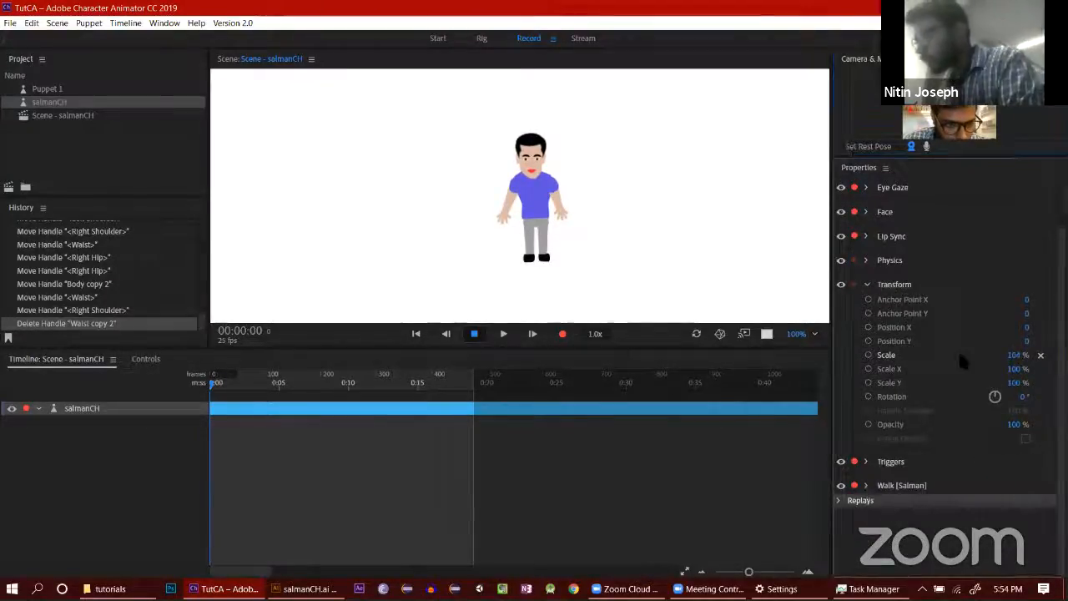
scroll(958, 349, down, 8)
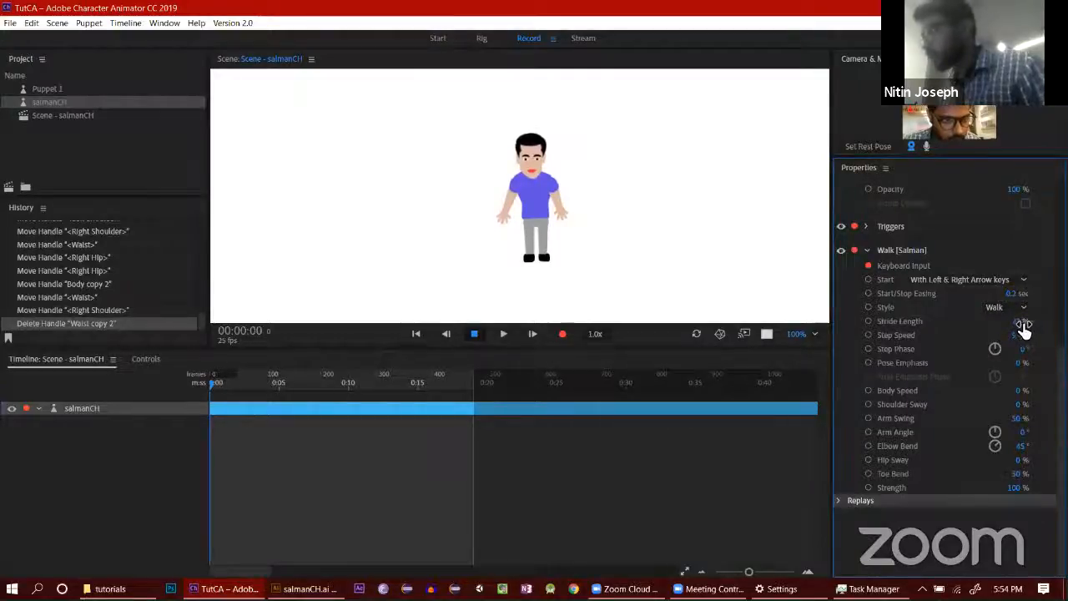
drag(1032, 325, 1017, 324)
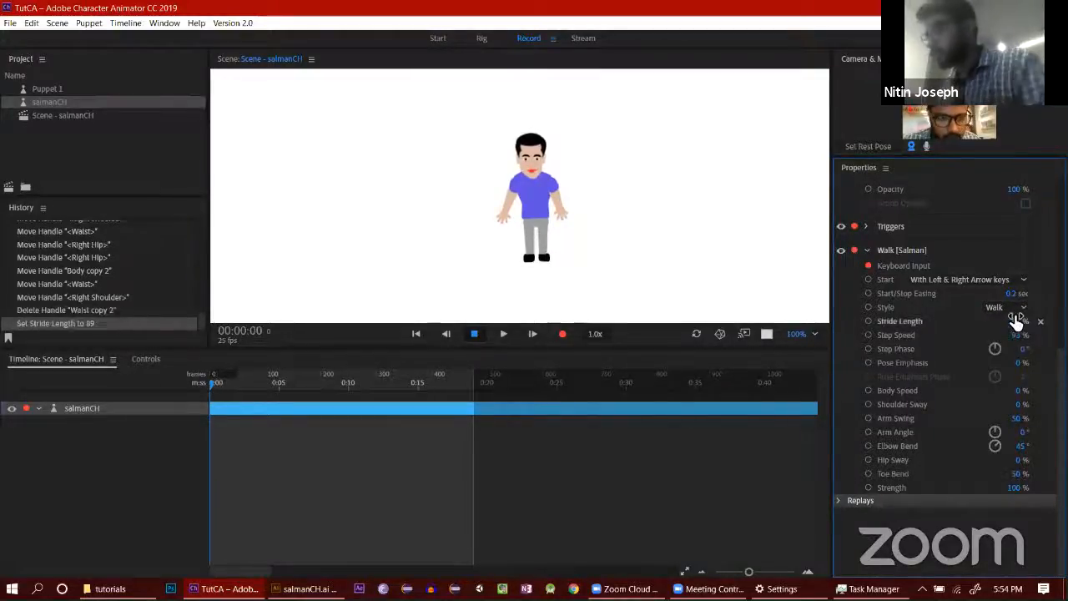
key(Right)
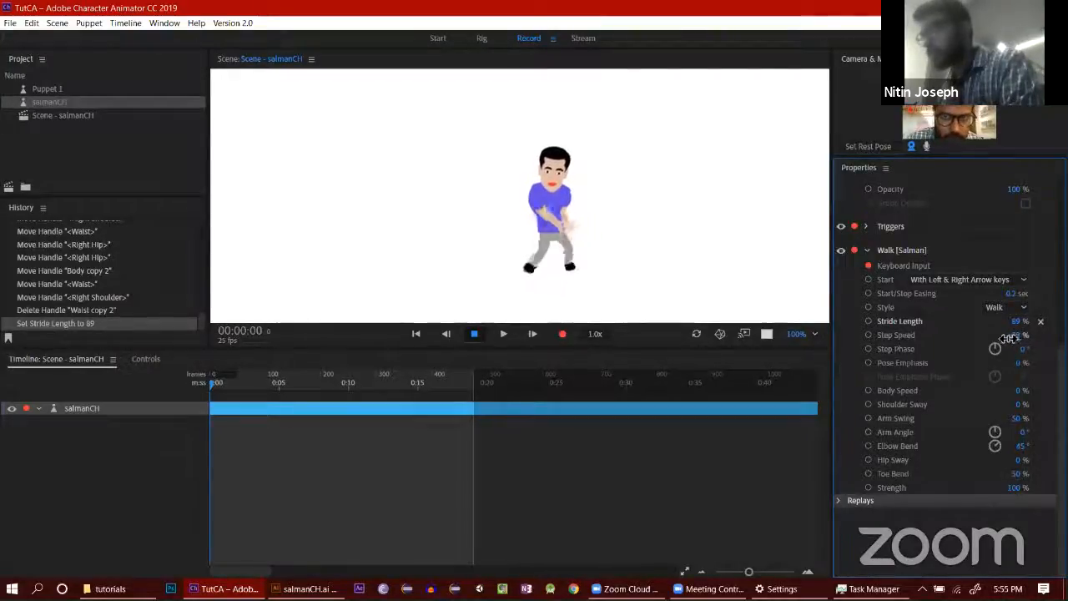
Step: Set the Walk behavior's Step Speed to 120% and Step Phase to 2.4°, testing the walk in between
drag(1019, 337, 1049, 333)
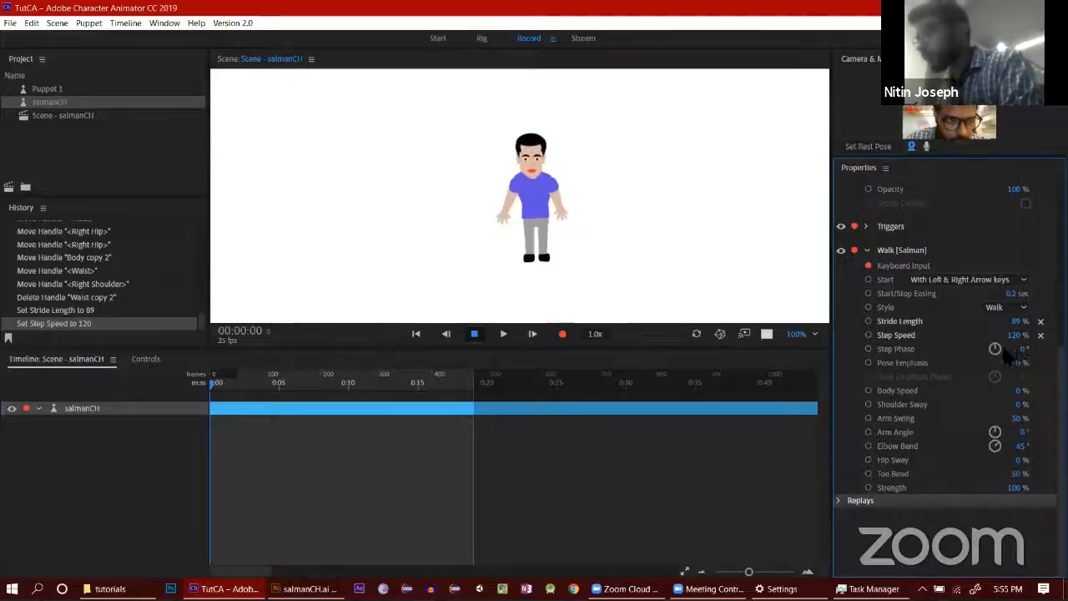
key(Right)
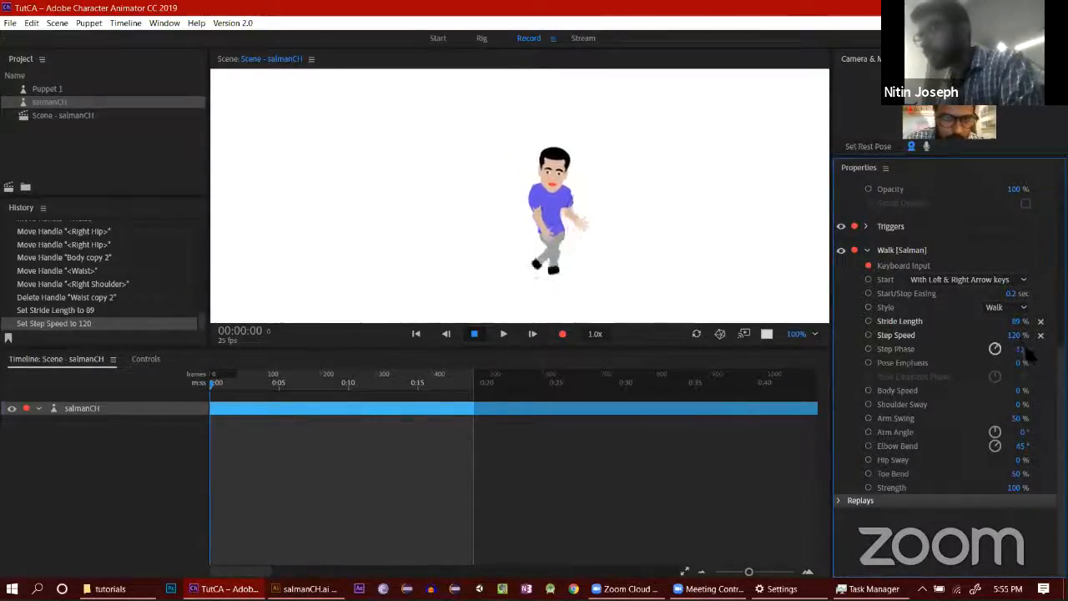
drag(979, 327, 980, 328)
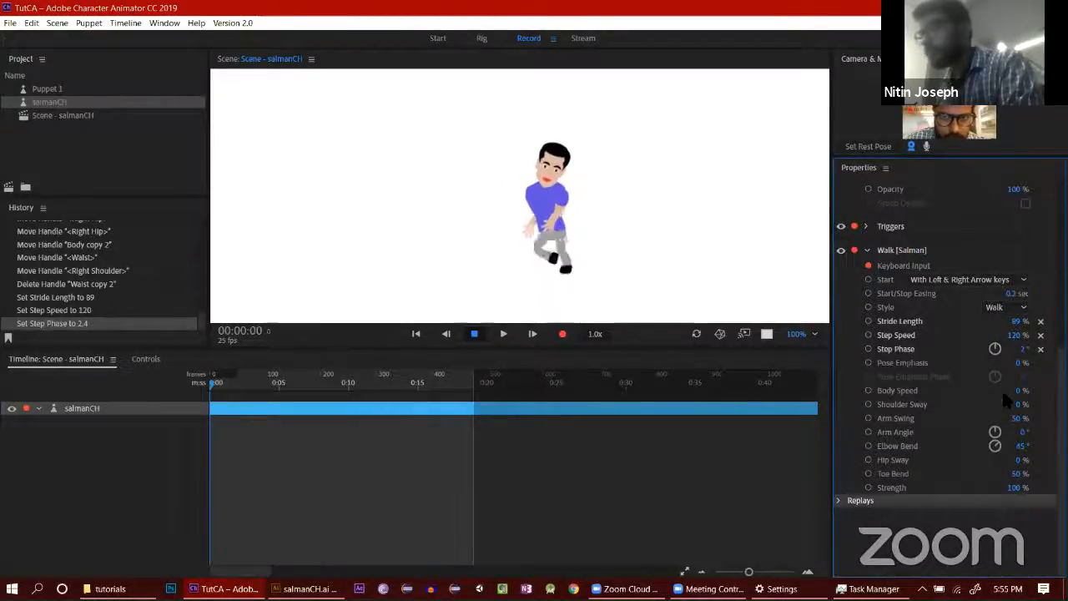
Step: Move the origin handles of the Left profile and of the parent group holding all profiles onto the torso, and return to the scene
click(481, 38)
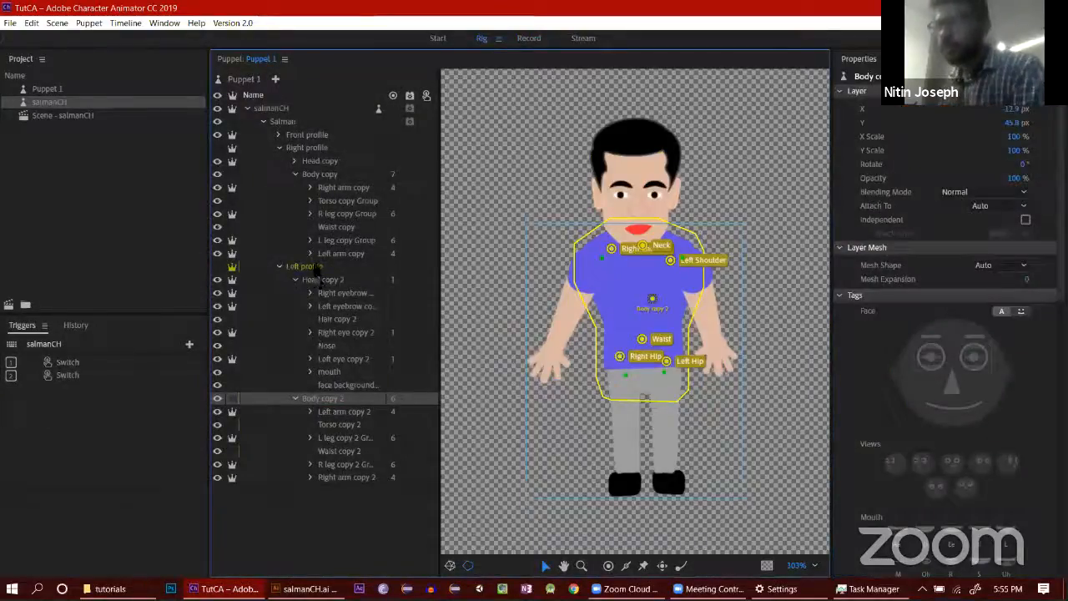
click(309, 267)
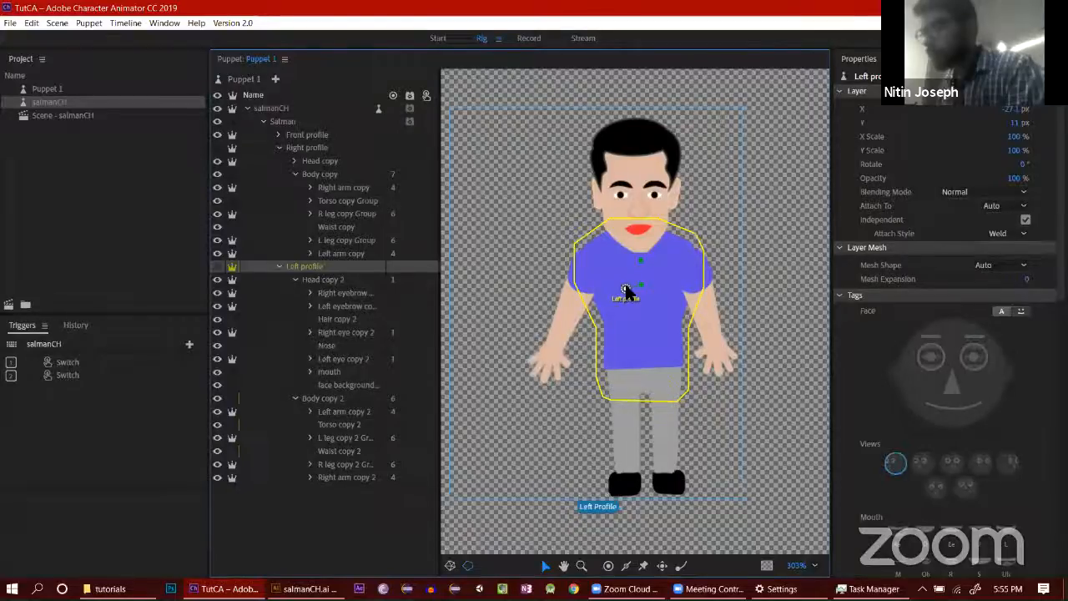
click(624, 286)
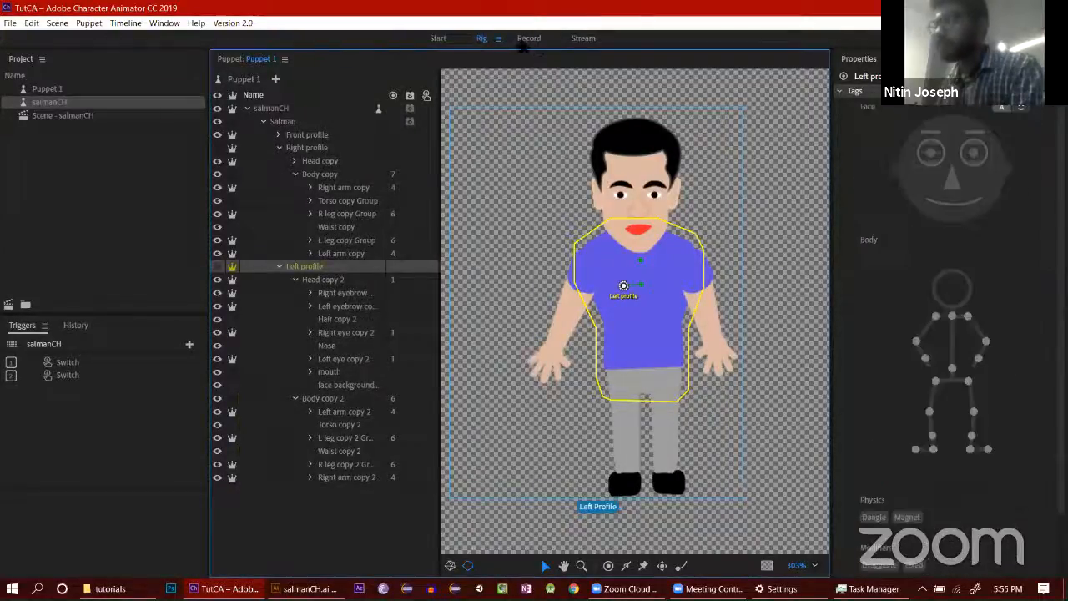
key(ctrl+3)
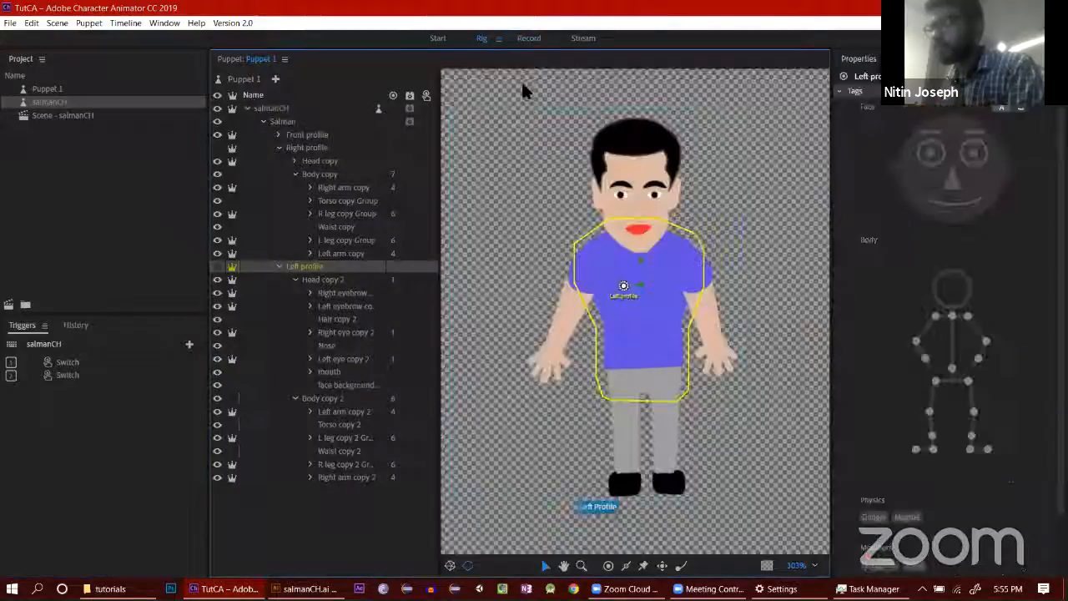
click(313, 123)
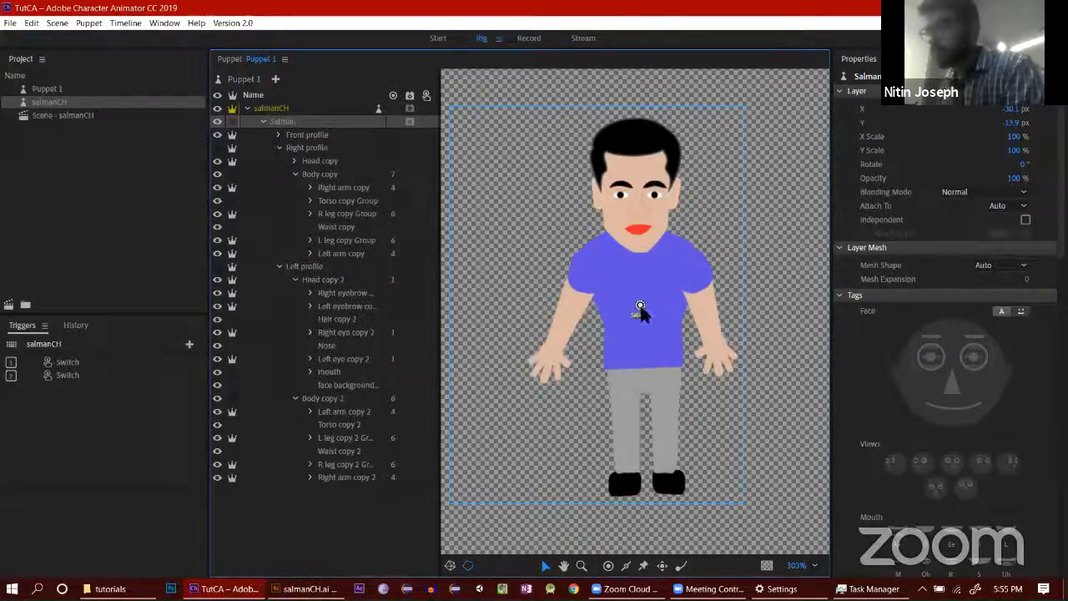
click(530, 39)
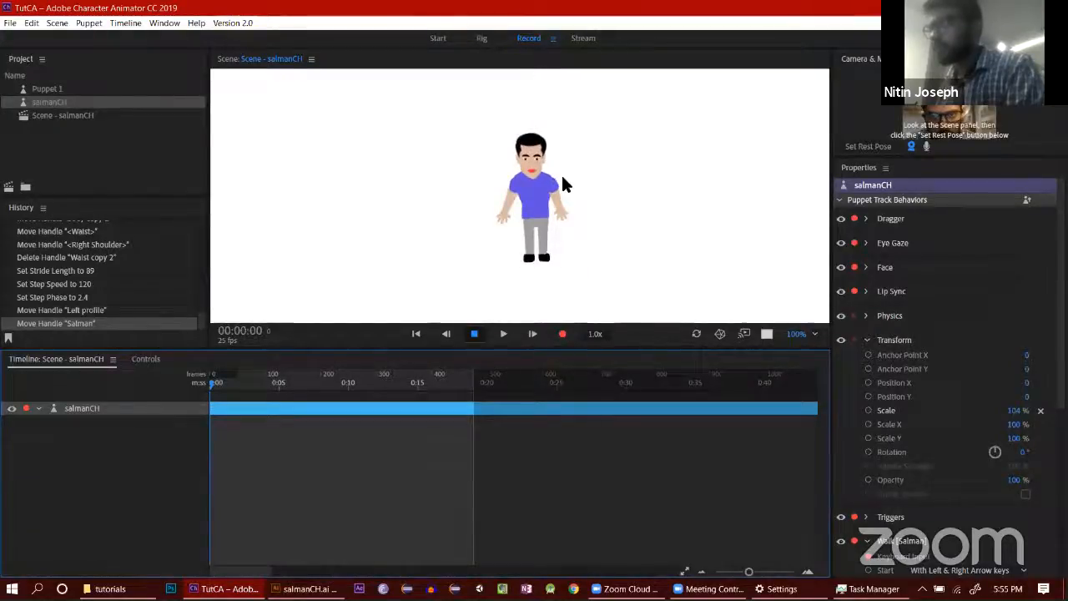
Step: Move the origin handle of the parent group holding all profiles down between the lower legs, testing the walk in the scene in between
click(486, 39)
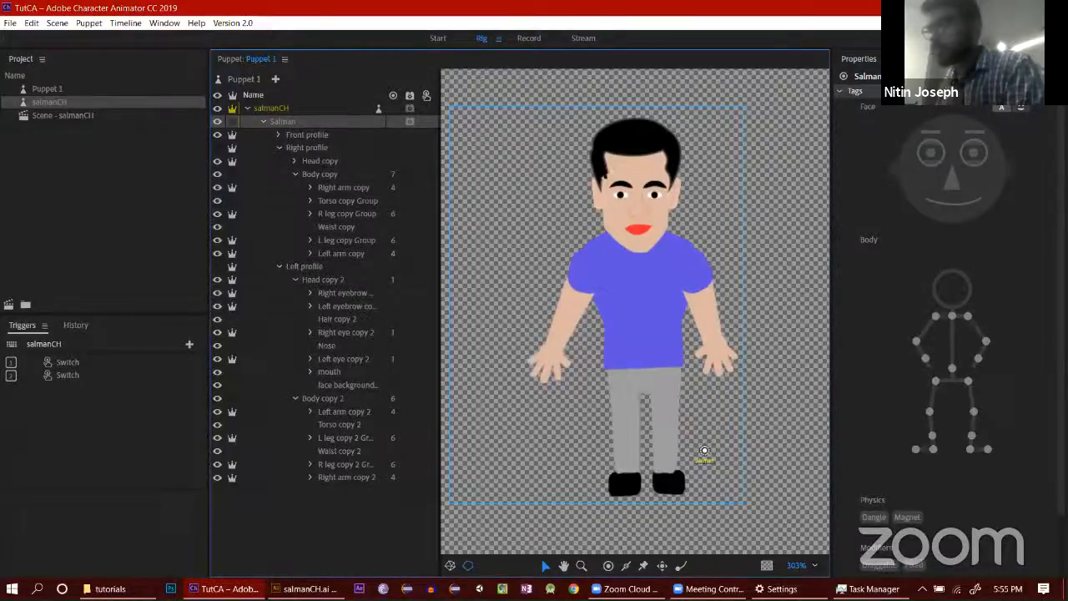
click(529, 40)
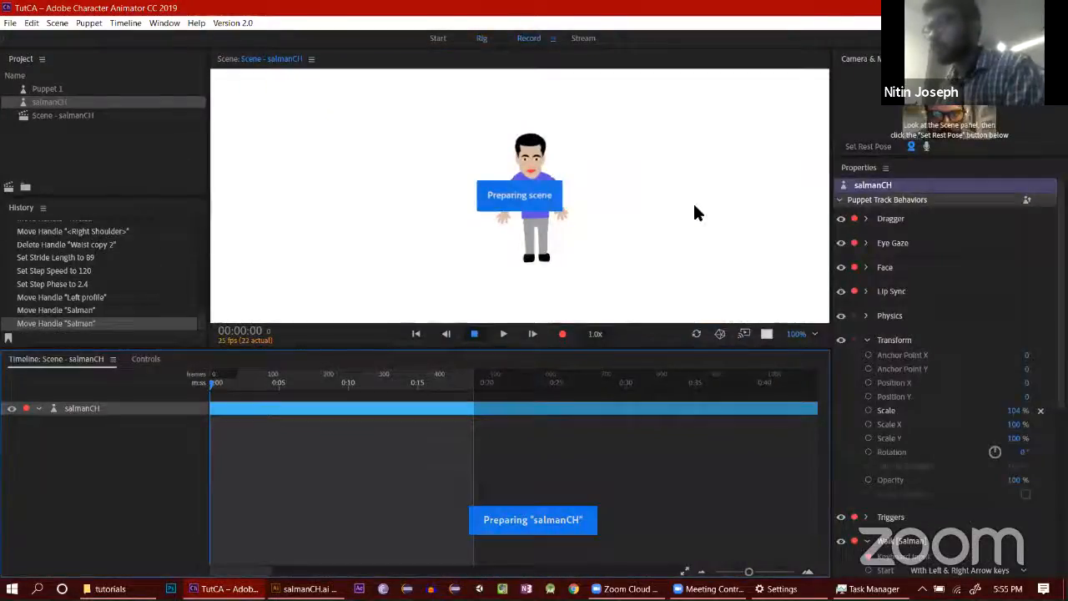
key(Left)
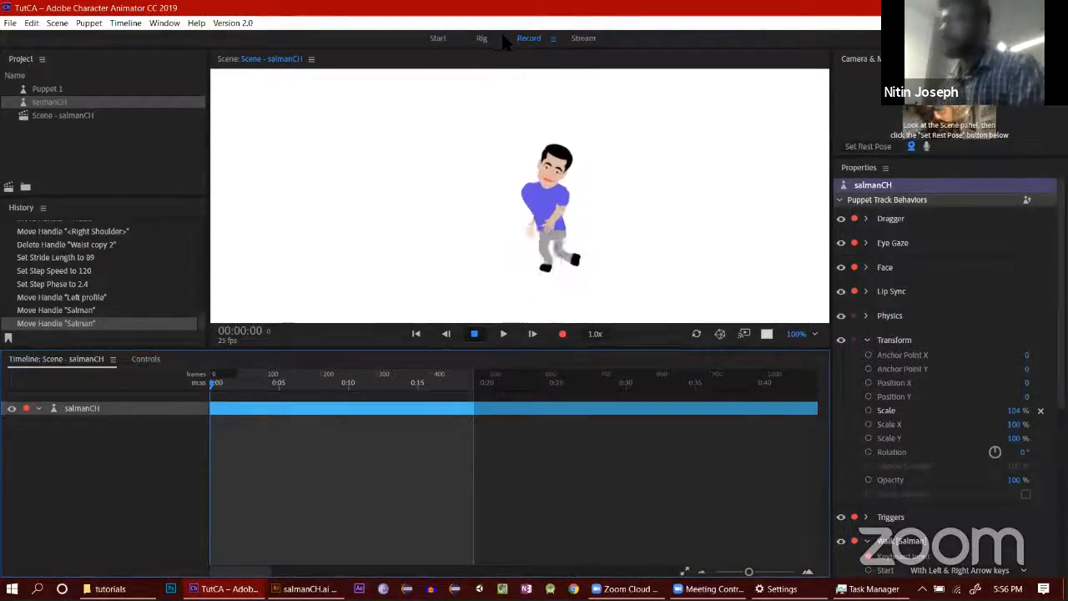
click(866, 148)
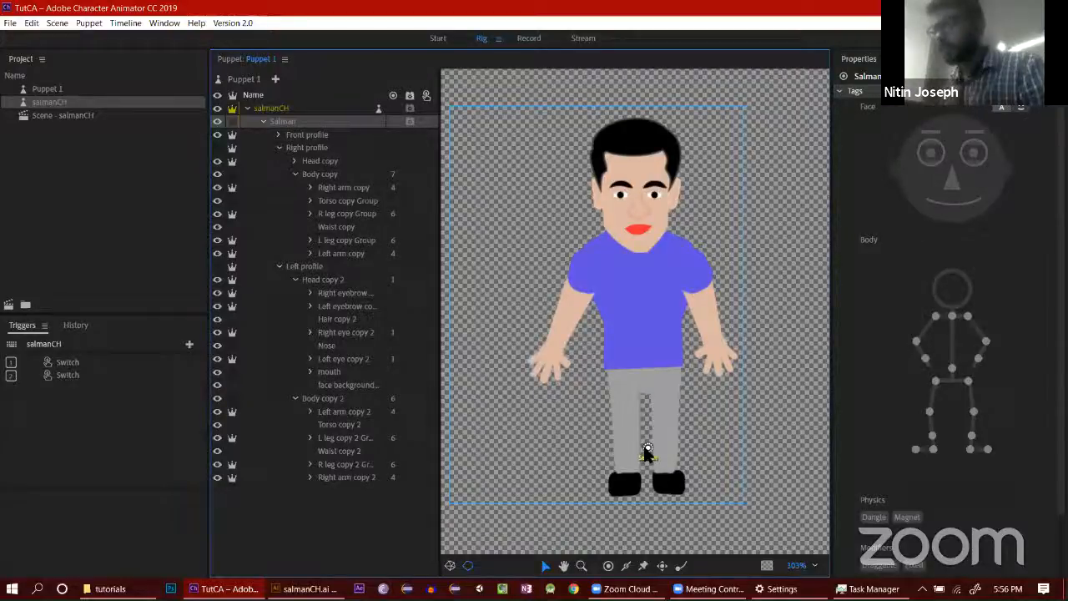
click(528, 39)
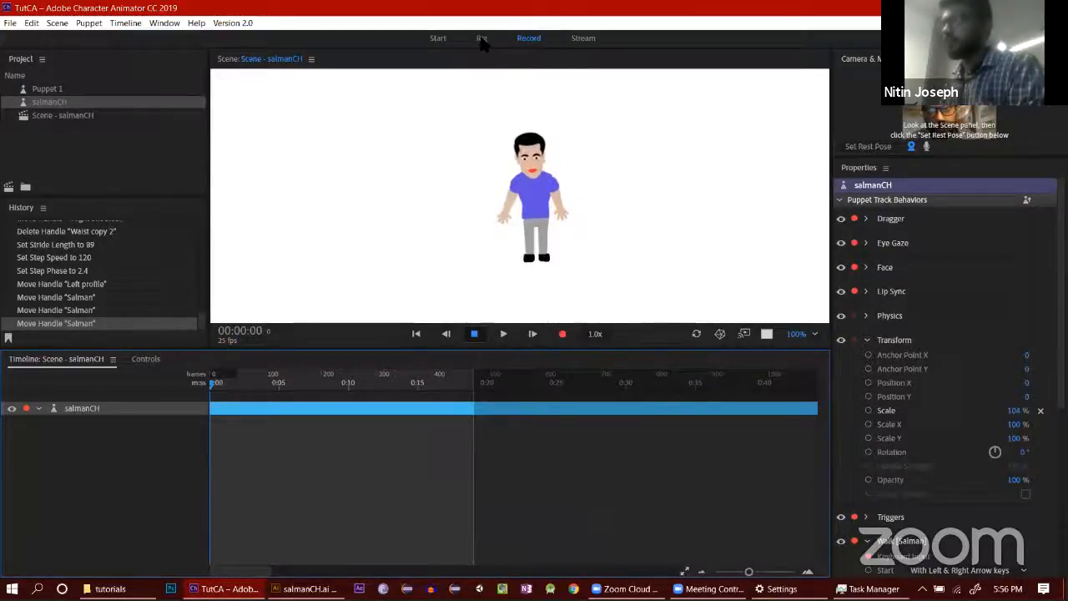
double_click(499, 274)
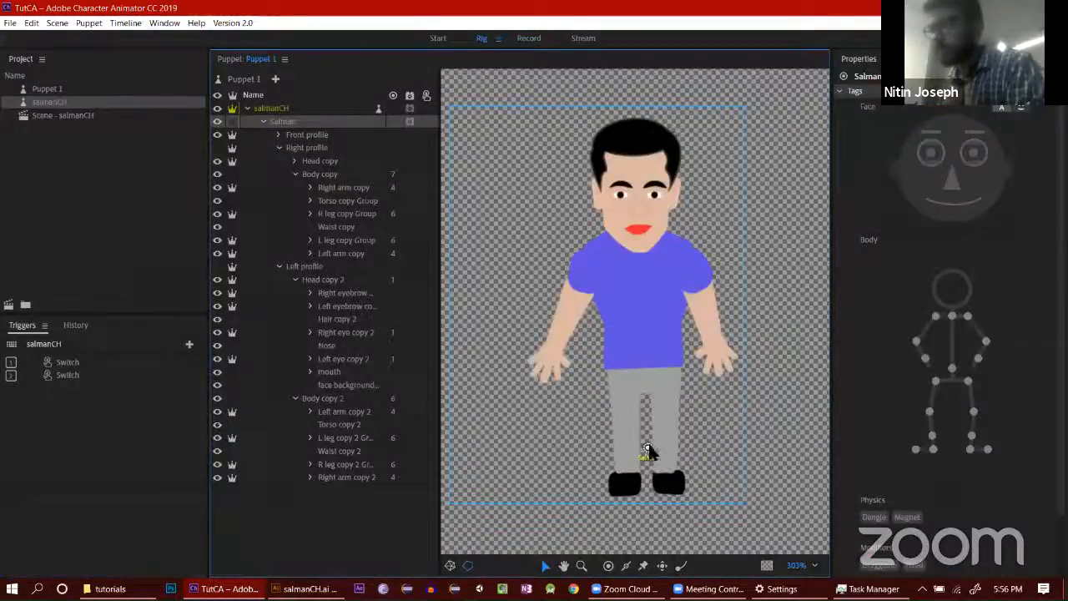
Step: Reposition the origin handles of the Left profile and the Right profile on the torso and return to the scene
click(334, 266)
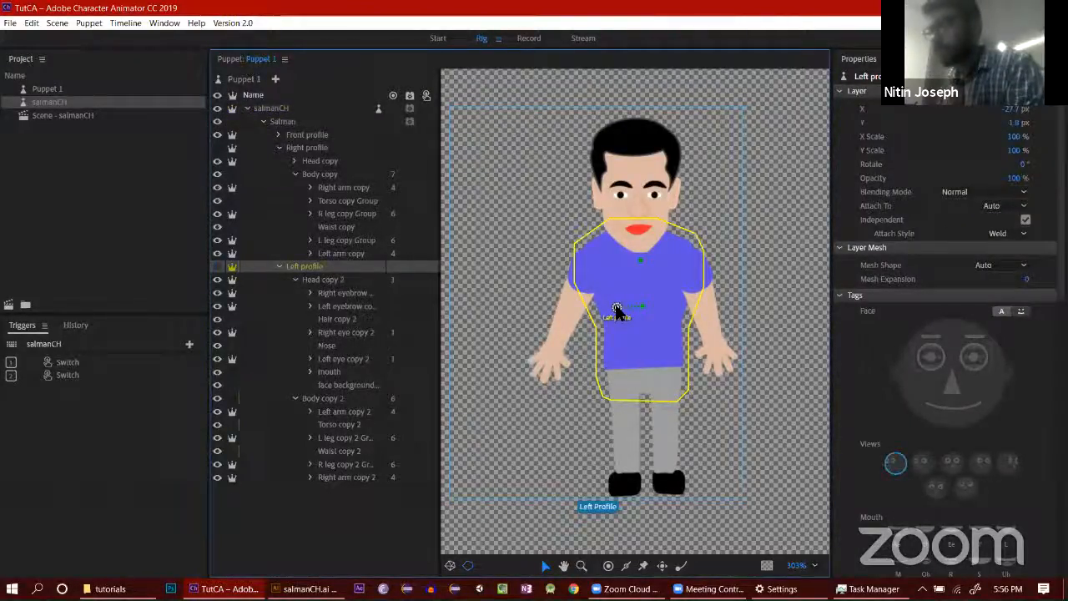
click(345, 149)
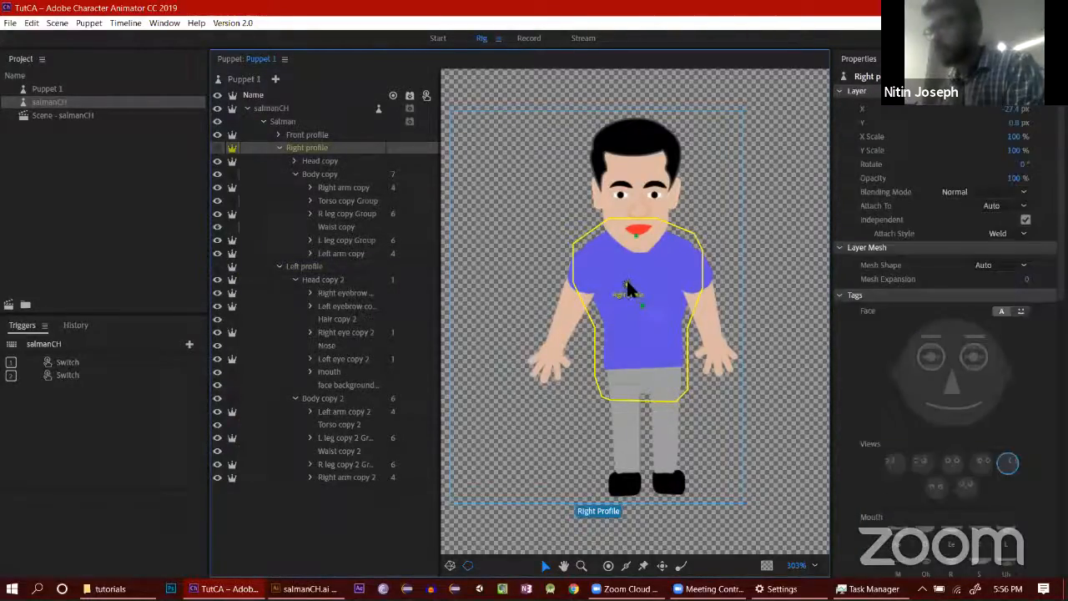
drag(628, 288, 668, 305)
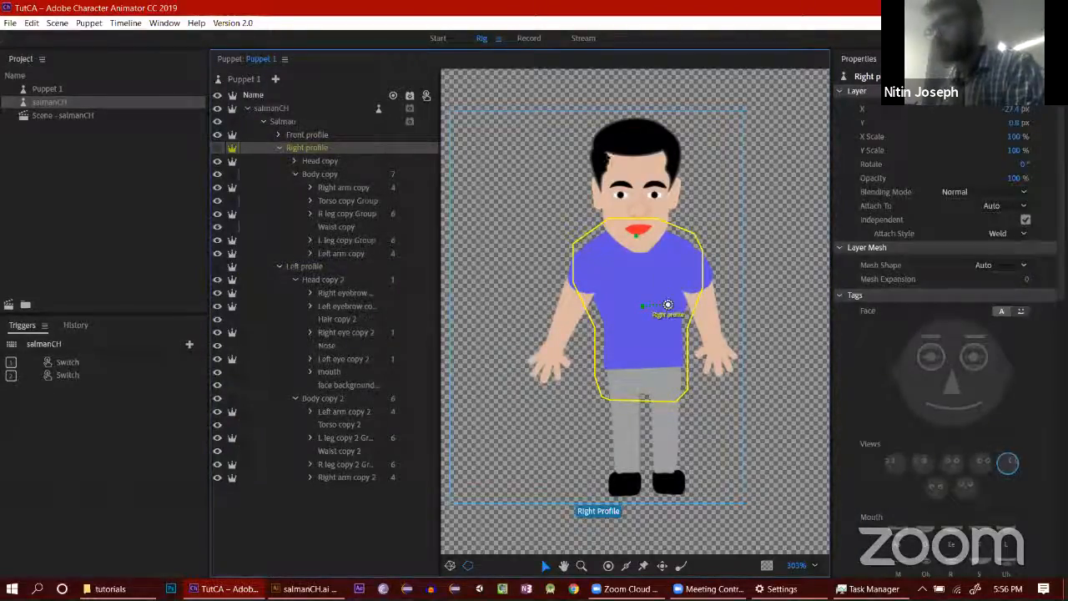
click(529, 38)
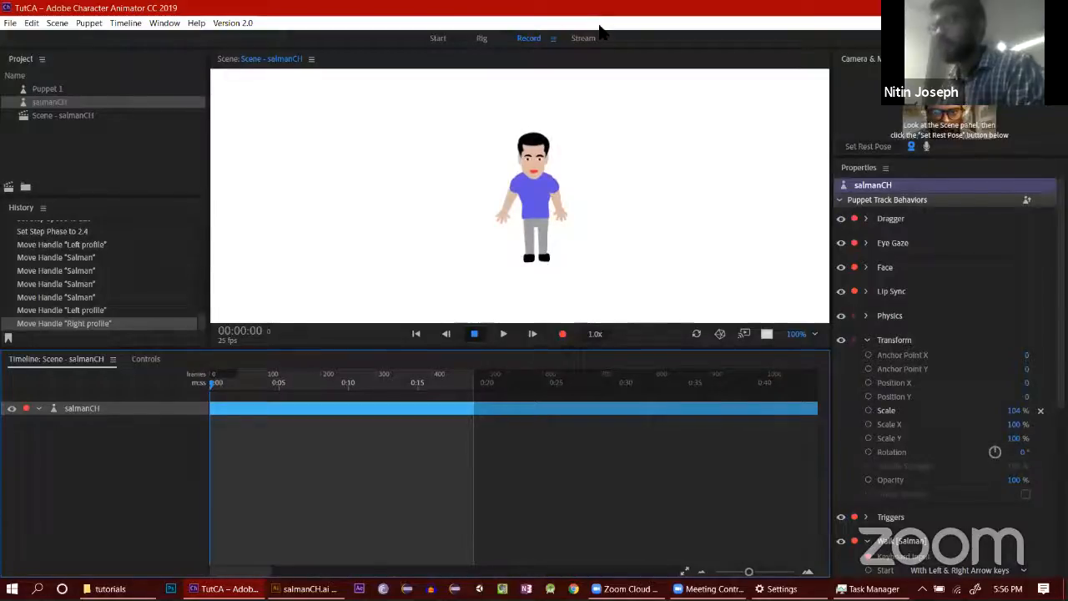
Step: Center the Right profile's origin handle on the torso, raise it slightly, and test the walk toward the right
double_click(616, 270)
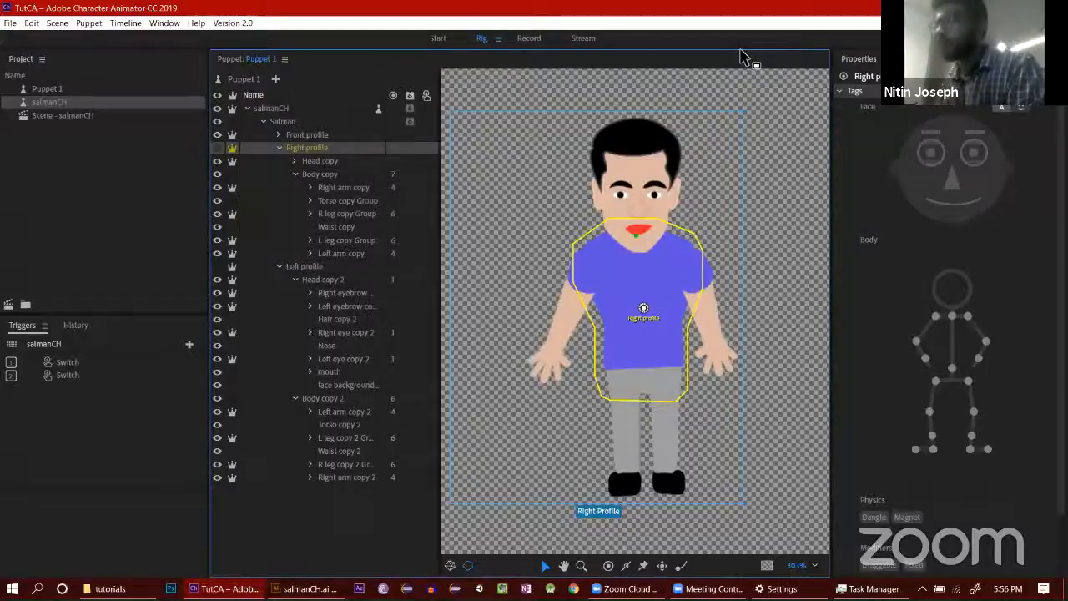
click(529, 38)
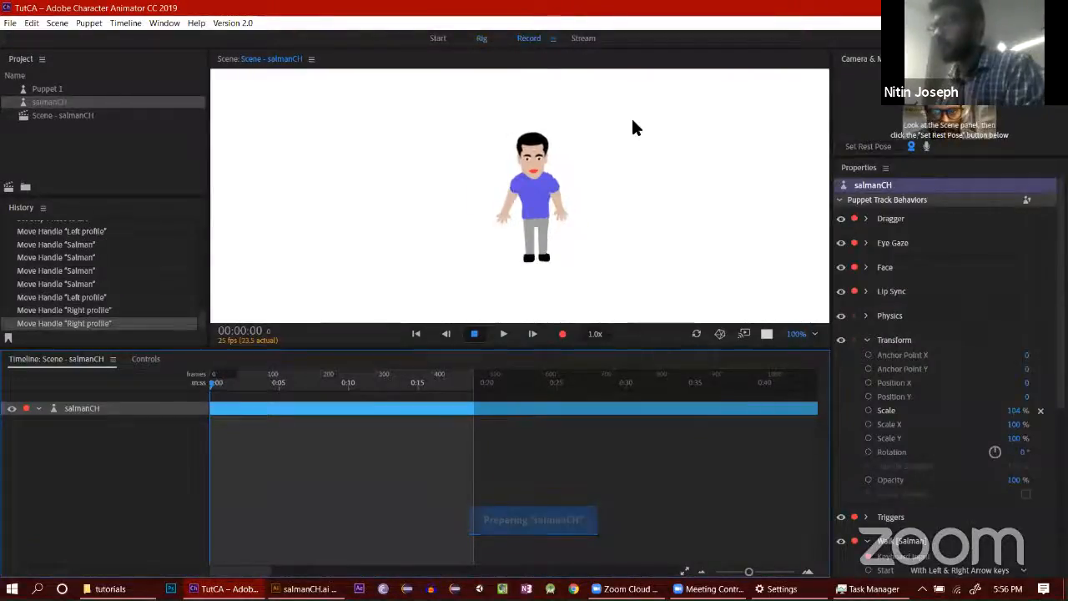
key(Right)
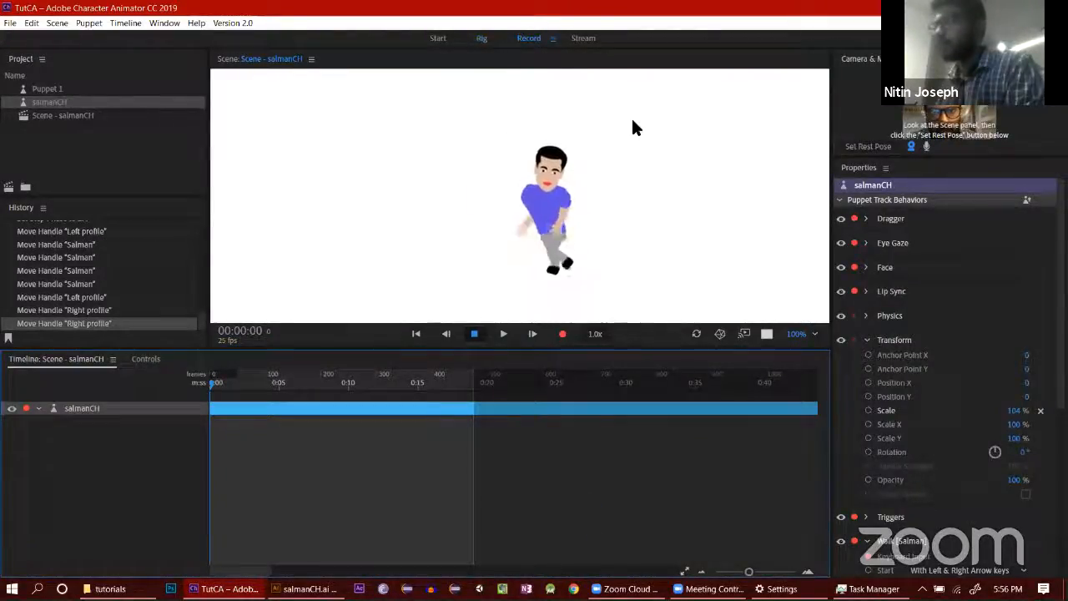
key(Right)
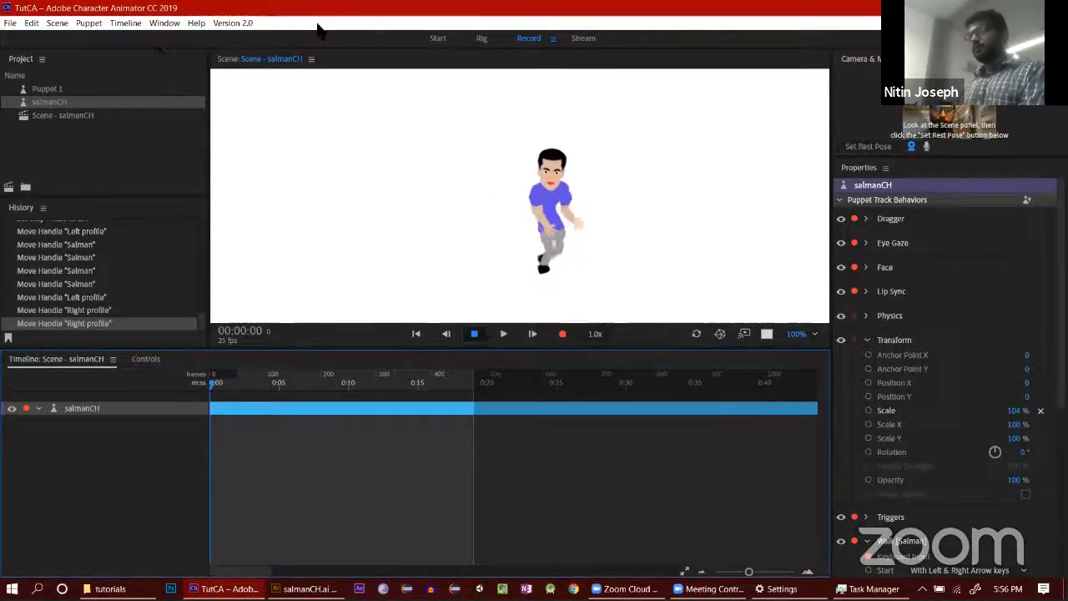
click(481, 39)
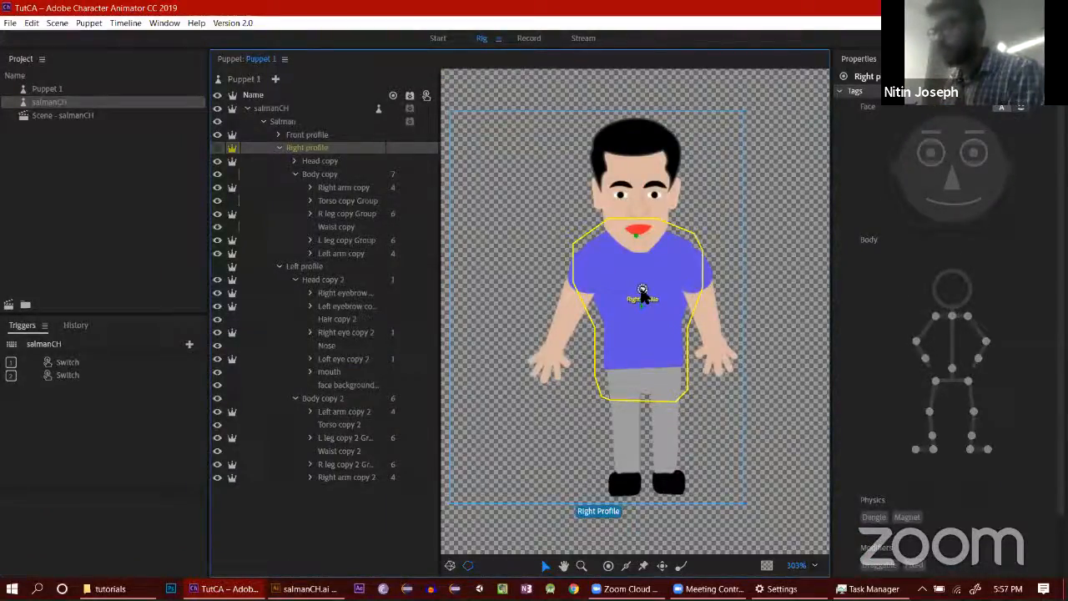
click(526, 40)
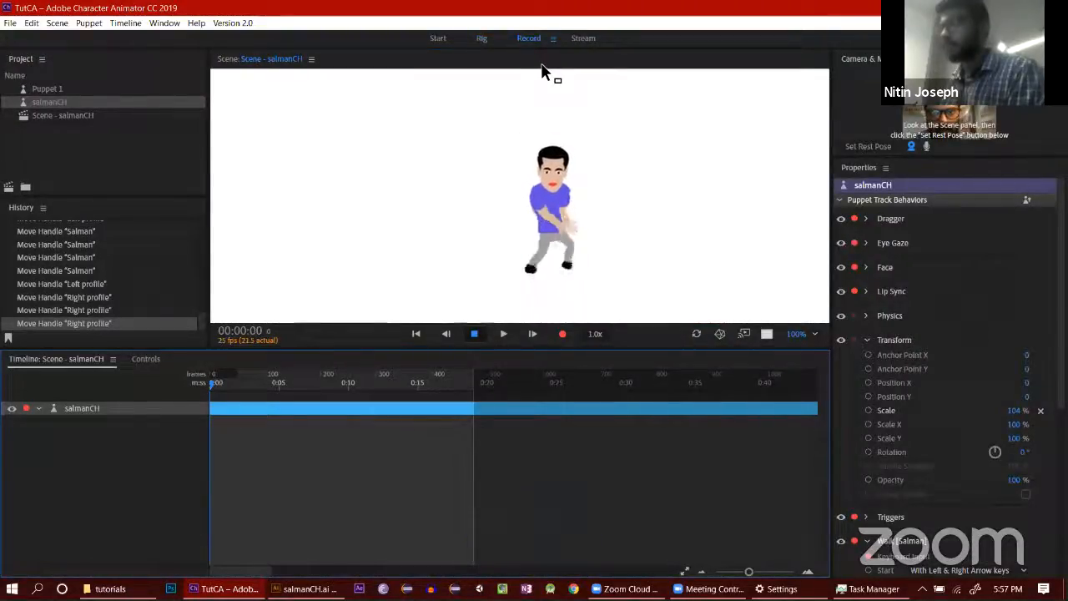
Step: Adjust the Neck handle of the Right profile's Body copy and test the walk toward the right
click(482, 40)
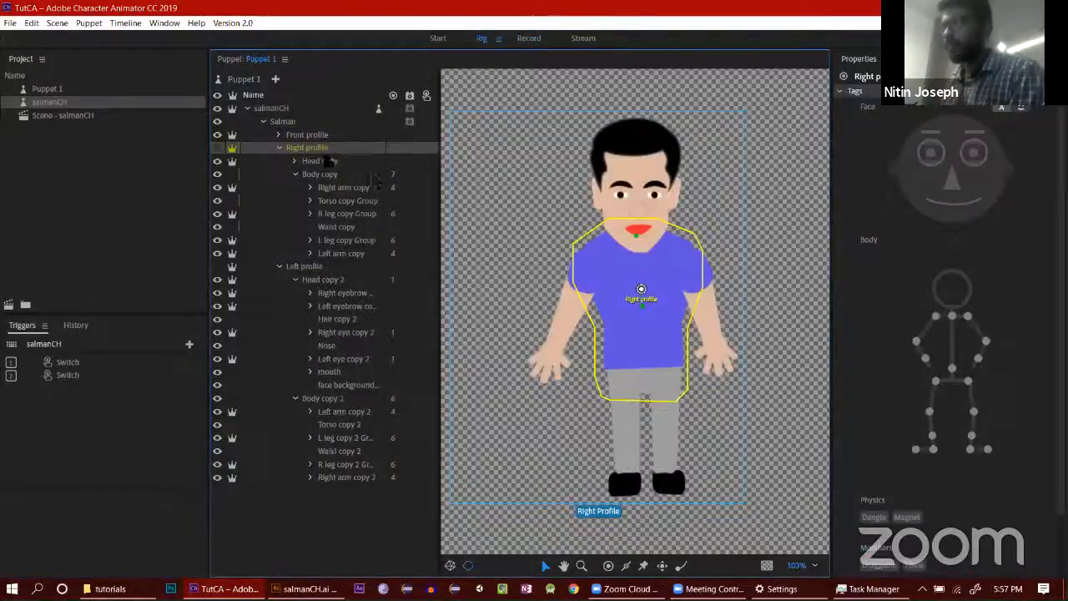
click(328, 176)
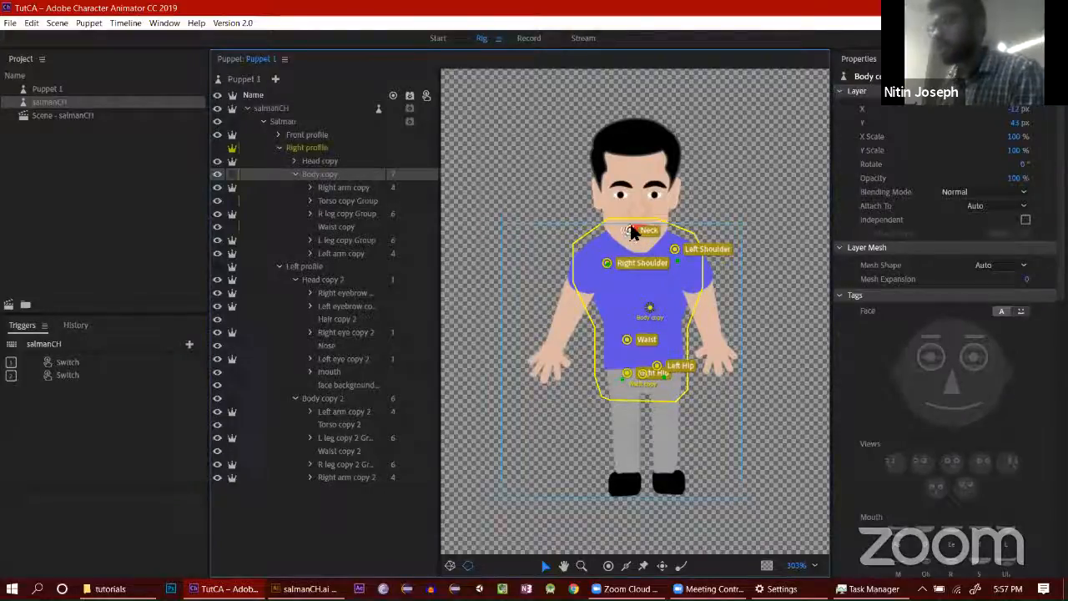
click(632, 233)
click(529, 38)
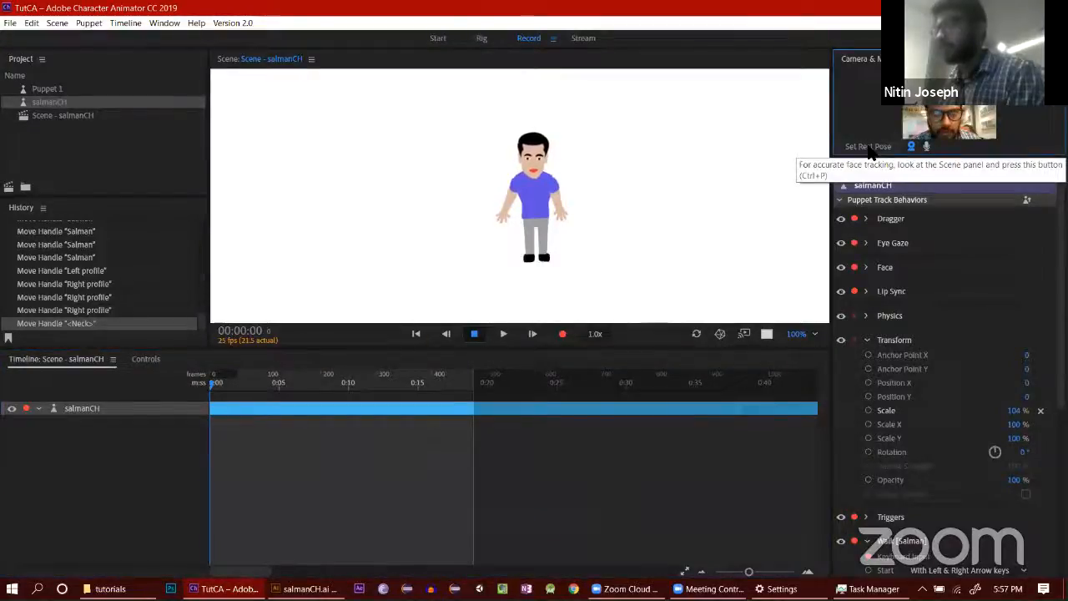
key(Right)
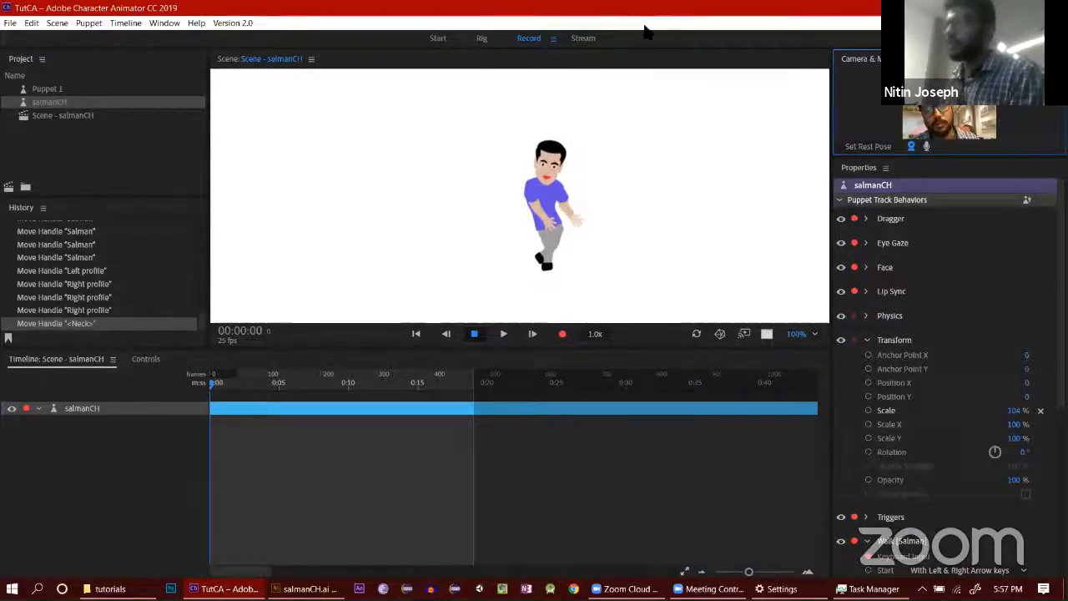
Step: Move the Body copy's Right Hip, Left Hip and Waist handles onto the lower part of the shirt and spread the hips apart
click(482, 38)
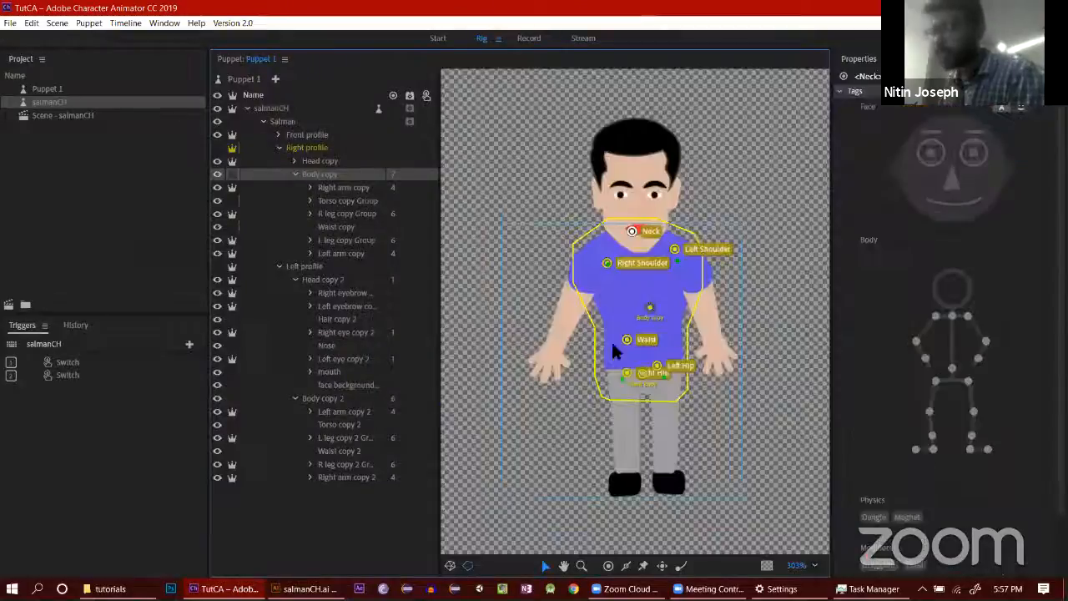
drag(626, 376, 644, 338)
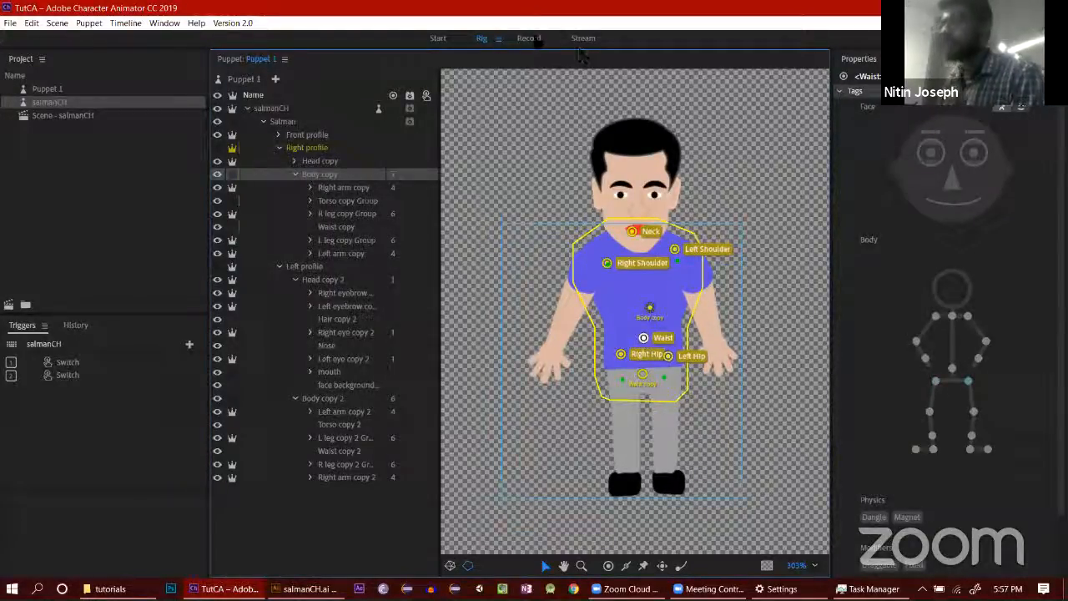
click(539, 40)
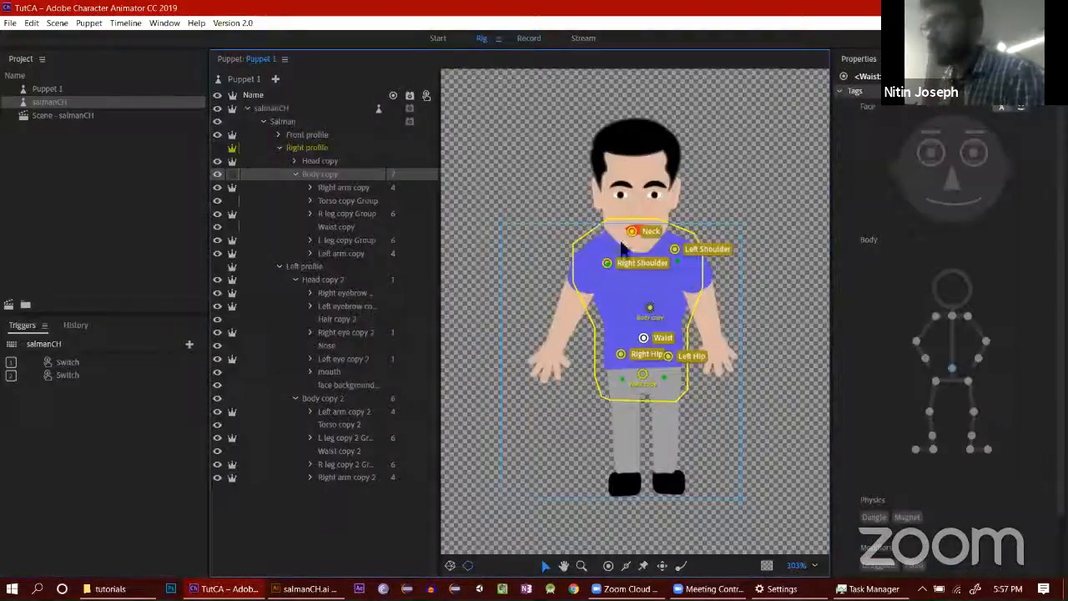
Step: Lower the Left Shoulder and Right Shoulder handles of the Right profile's Body copy and return to the scene
drag(675, 249, 677, 266)
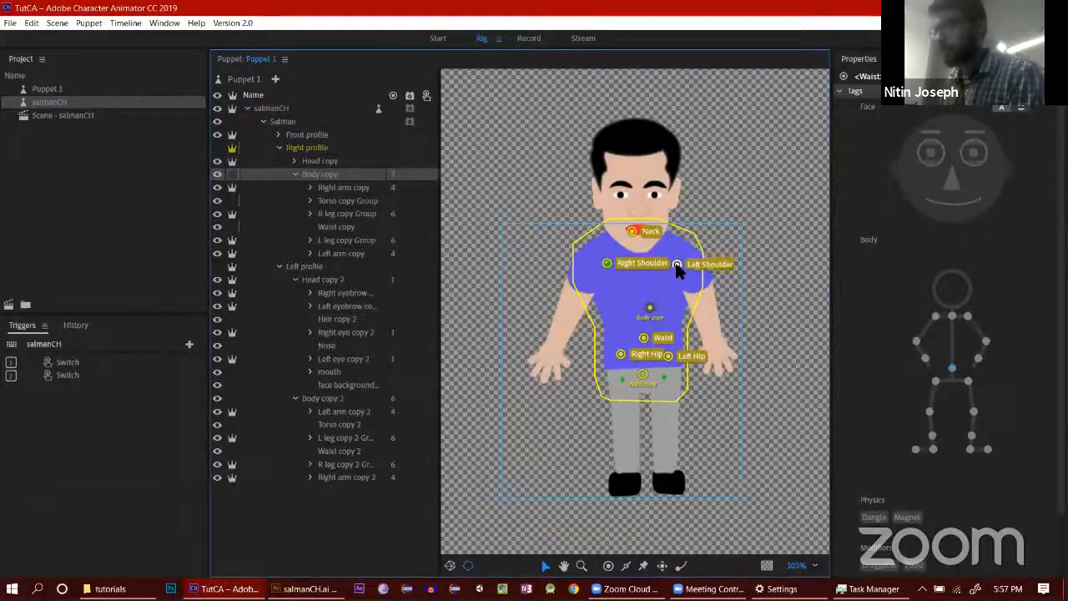
drag(606, 281, 605, 284)
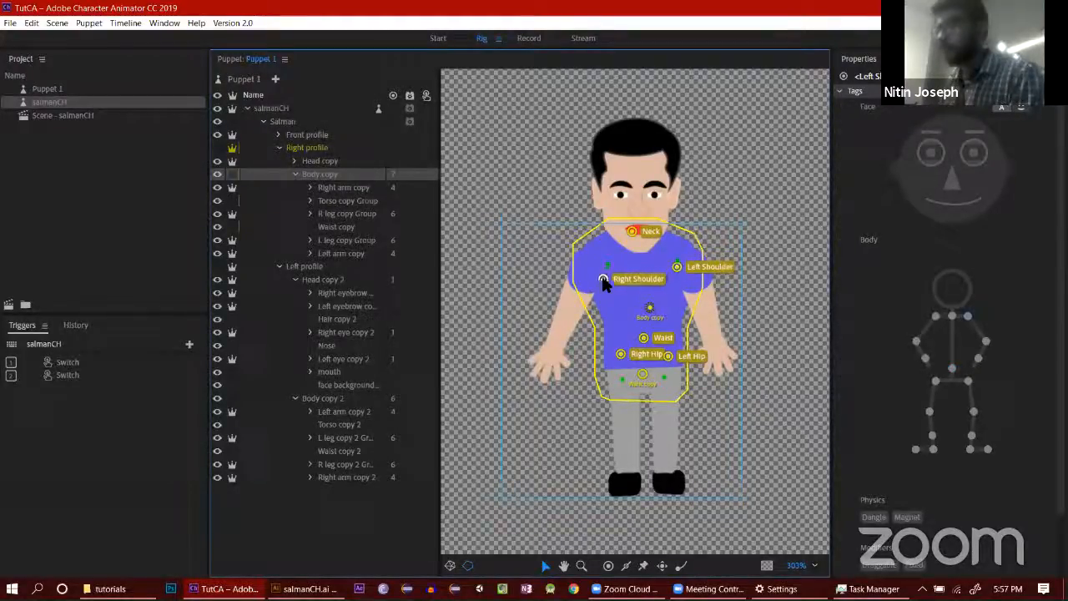
click(529, 38)
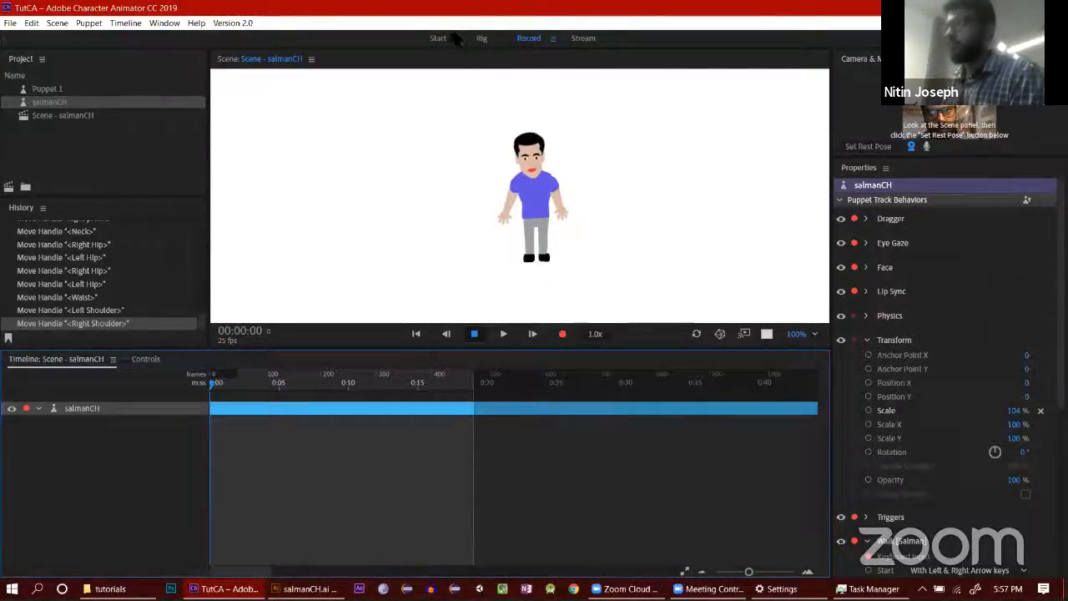
Step: Raise the Body copy's Right Shoulder handle back to the upper shoulder and check the puppet in the scene
click(480, 40)
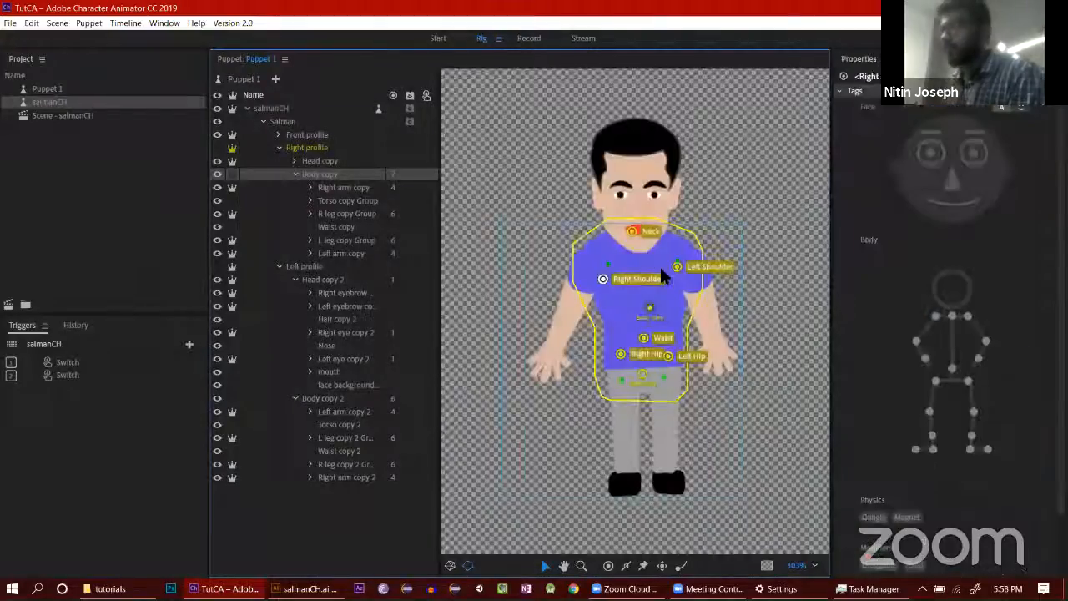
click(676, 268)
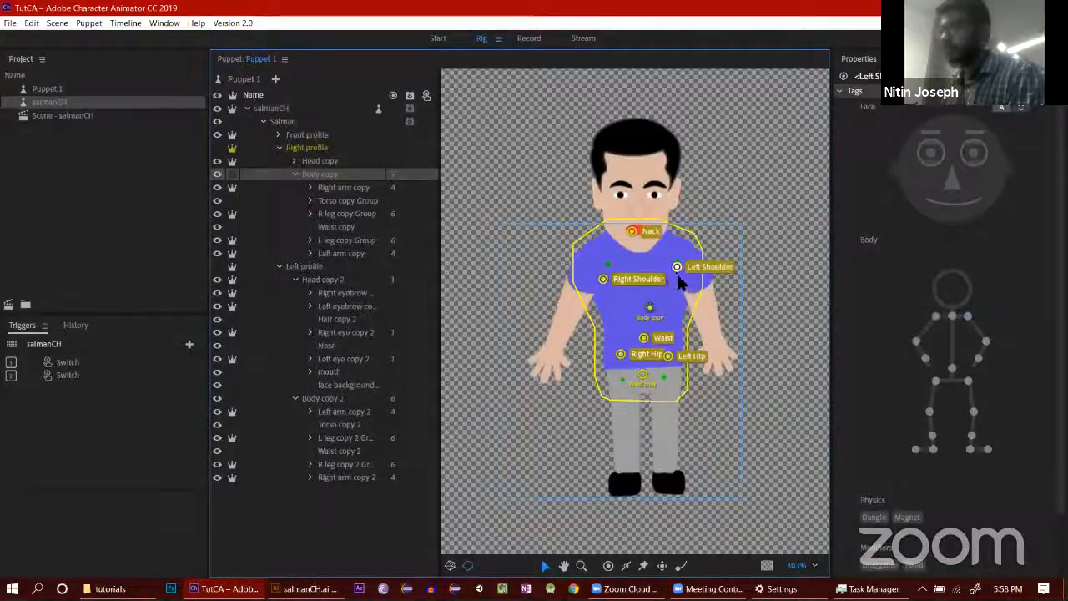
drag(601, 277, 601, 259)
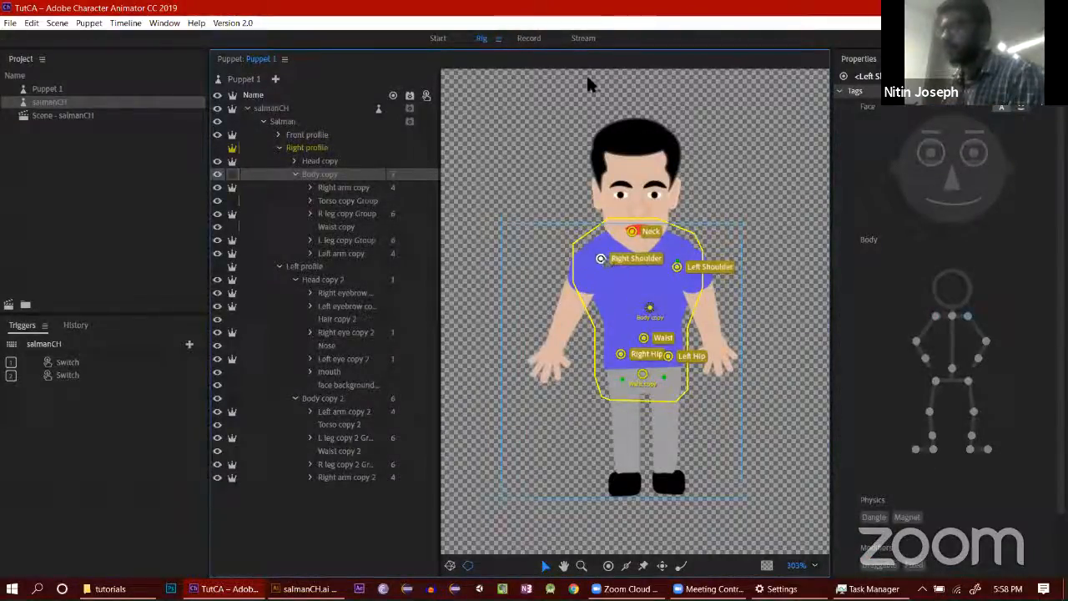
click(529, 39)
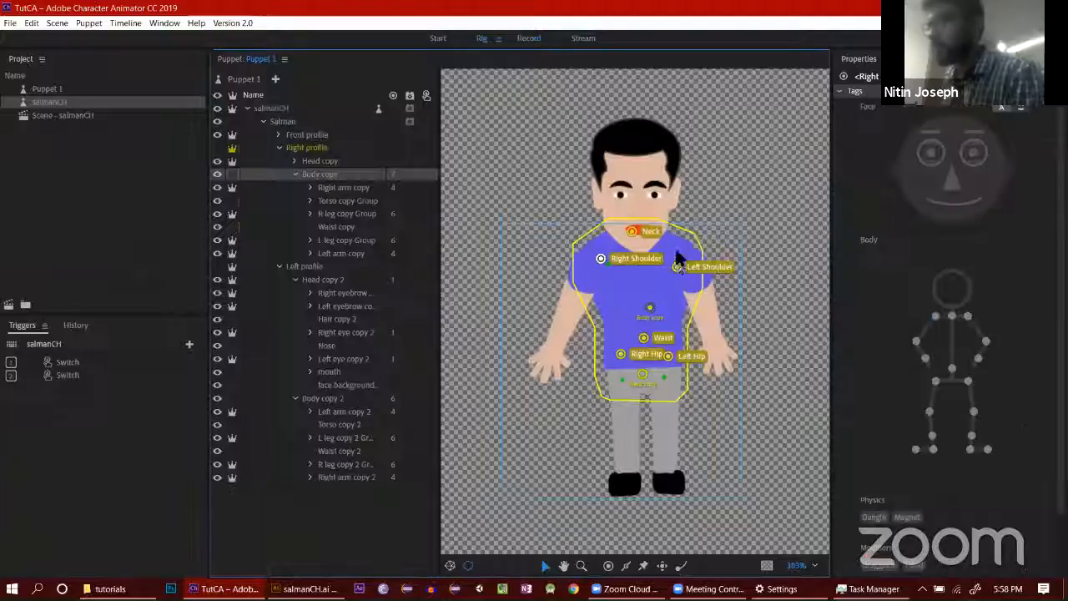
Step: Raise the Body copy's Left Shoulder handle, shift the Right Shoulder handle slightly inward and down, test the walk, and return to the rig
click(482, 38)
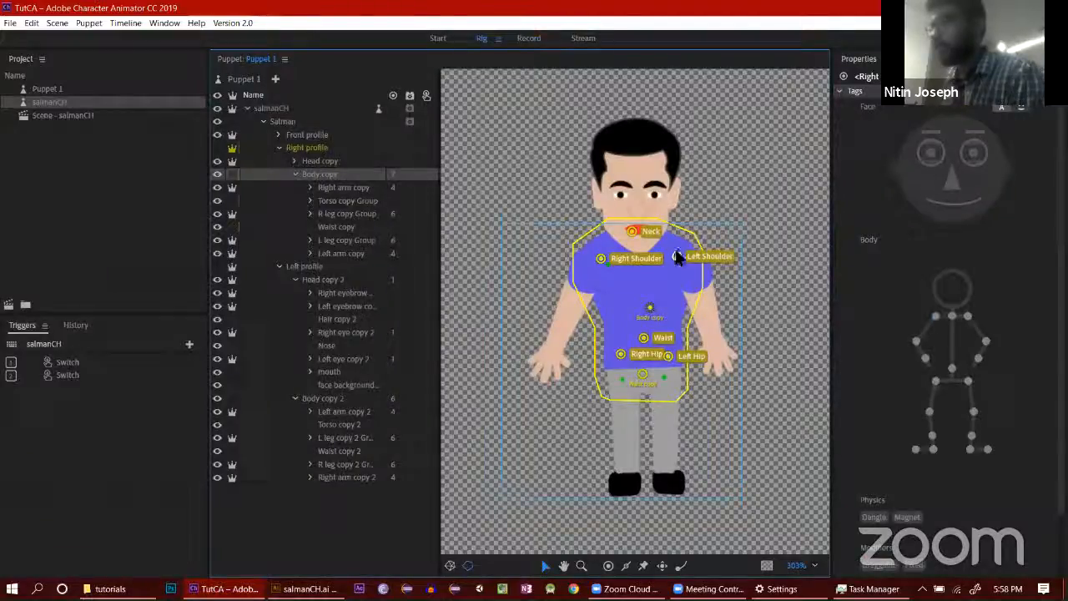
drag(675, 252, 669, 244)
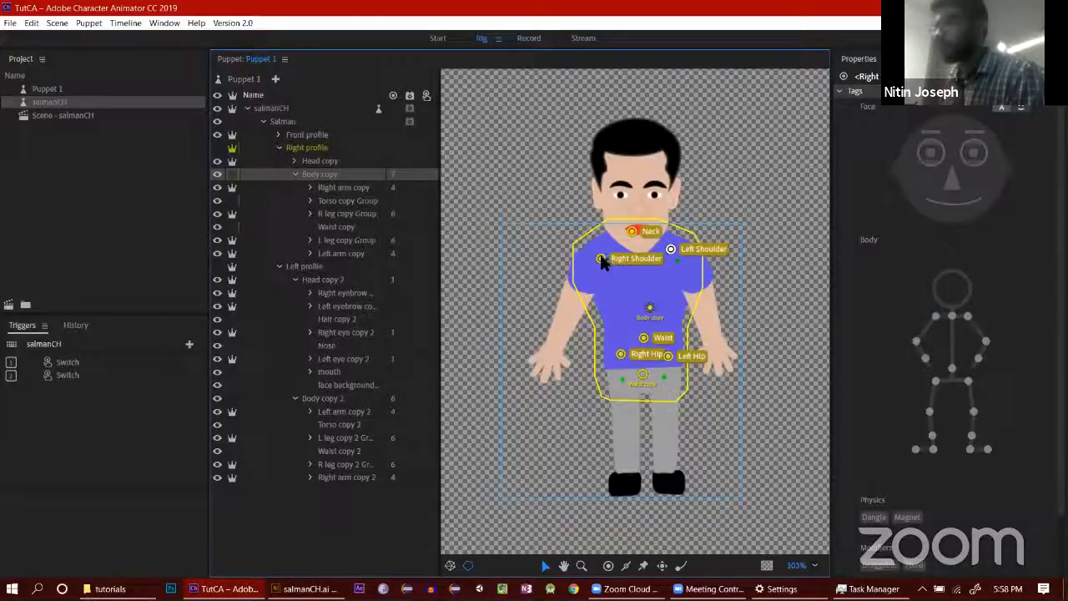
drag(606, 266, 609, 267)
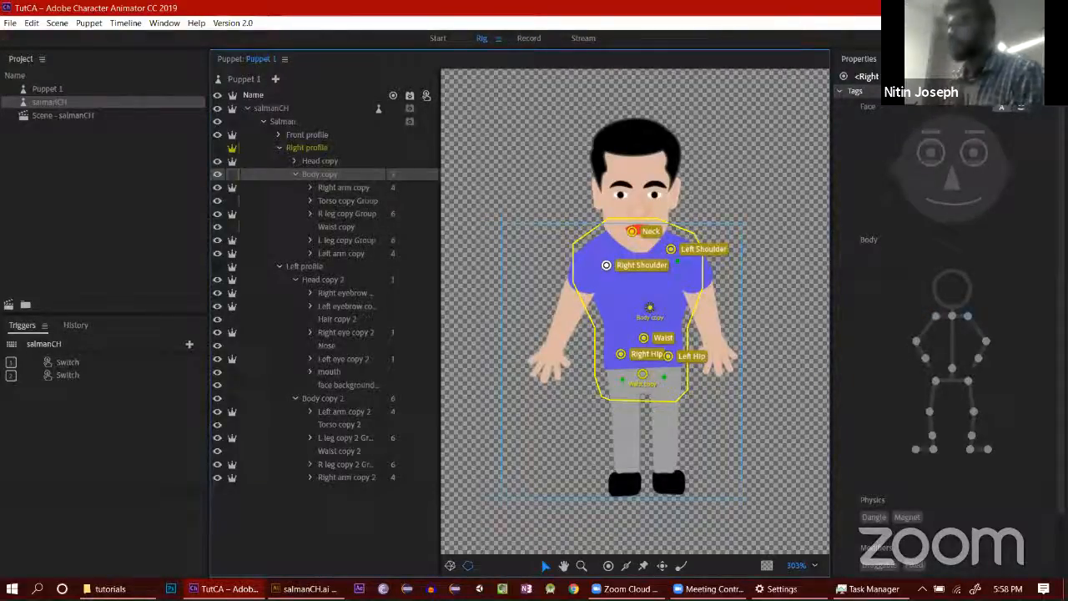
click(529, 39)
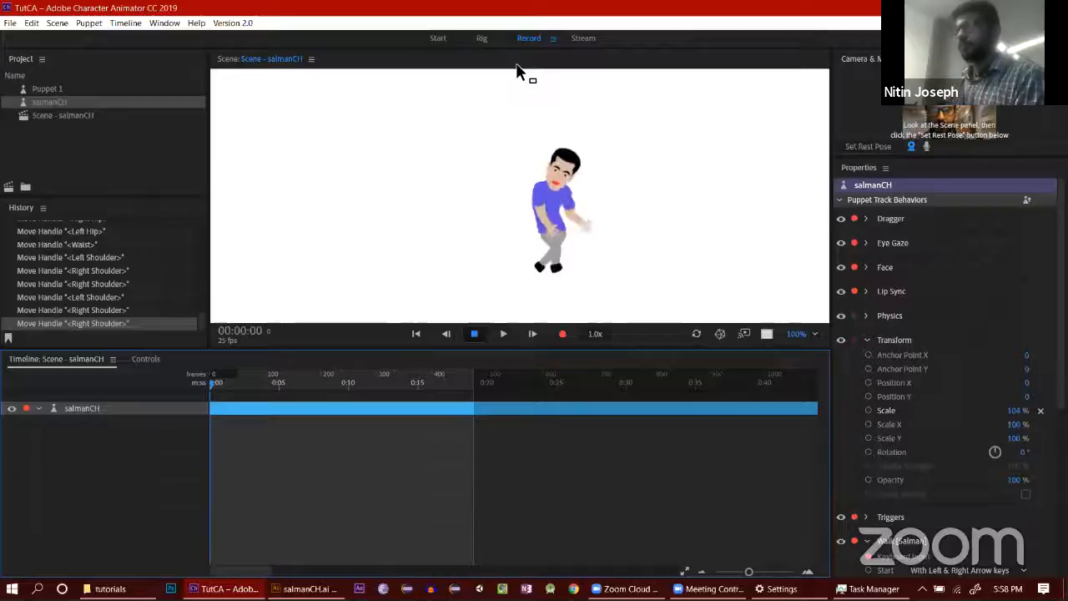
click(482, 37)
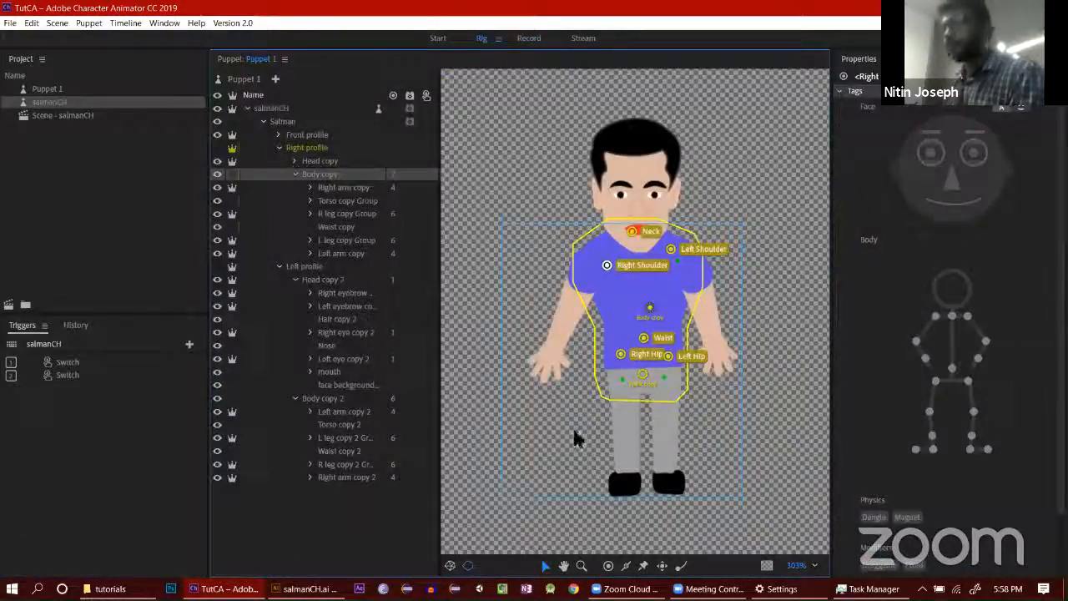
Step: Lower the Left Shoulder handle of the Right profile's Body copy and shift its origin handle slightly toward the middle of the shirt
drag(671, 250, 678, 258)
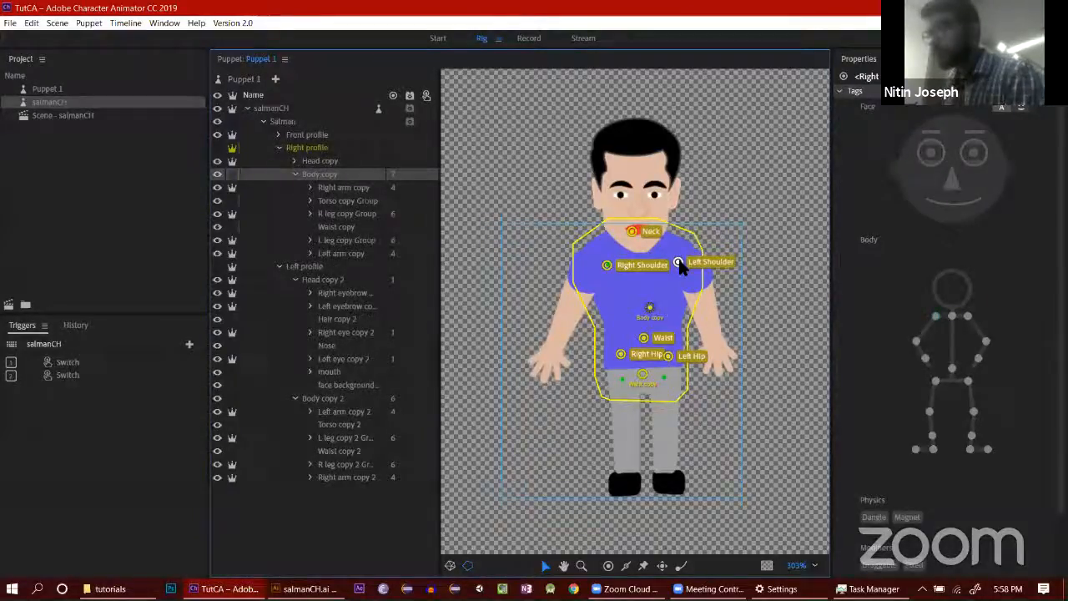
click(643, 306)
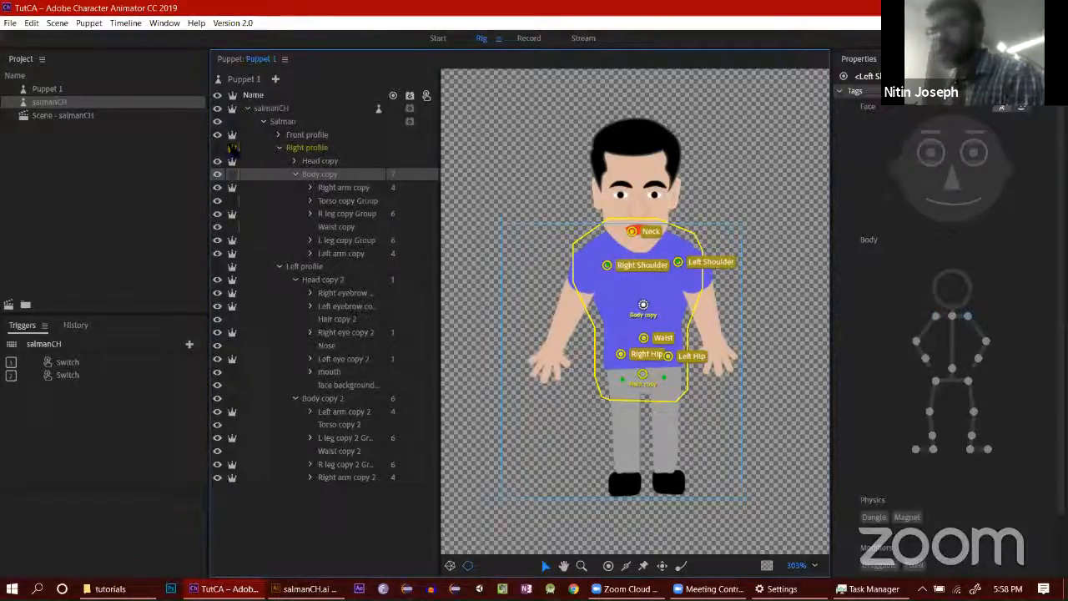
Step: Nudge the origin handle of the Left profile's Body copy 2 slightly on the shirt, check the scene, and return to the rig
click(338, 284)
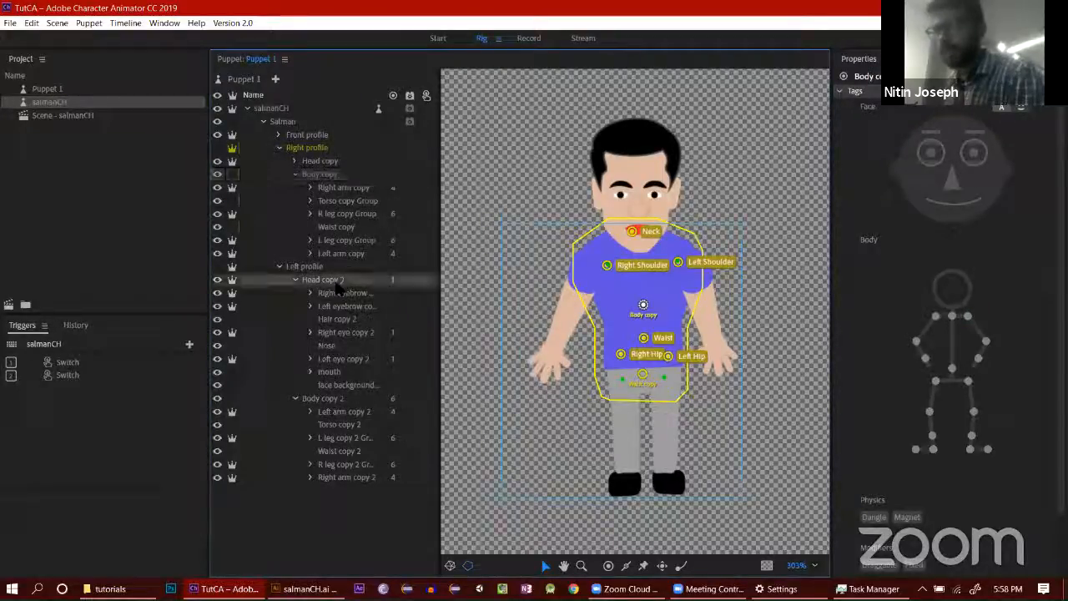
click(649, 300)
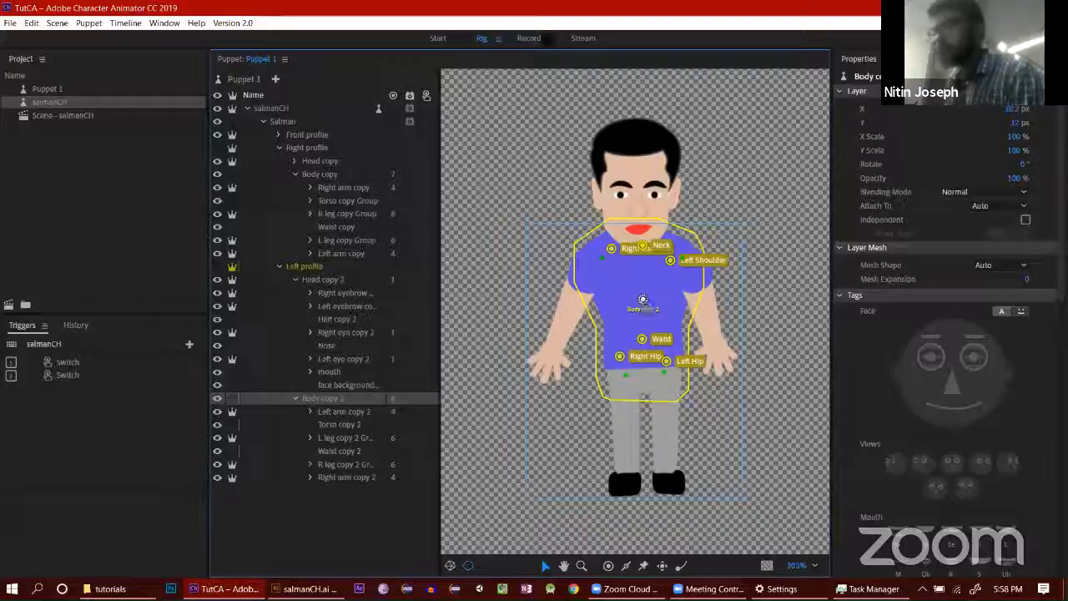
click(640, 299)
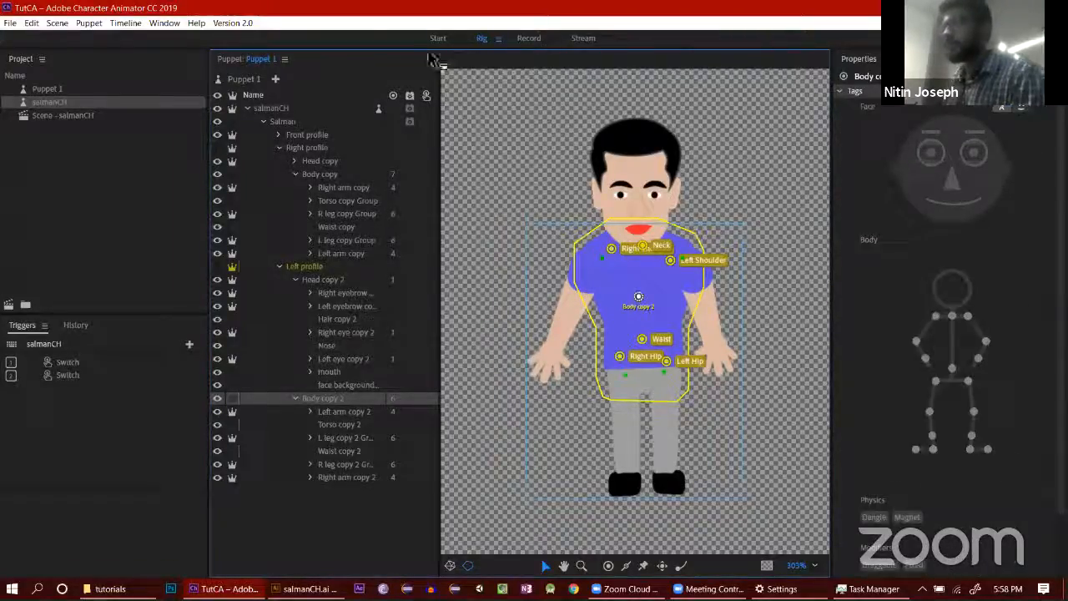
click(534, 40)
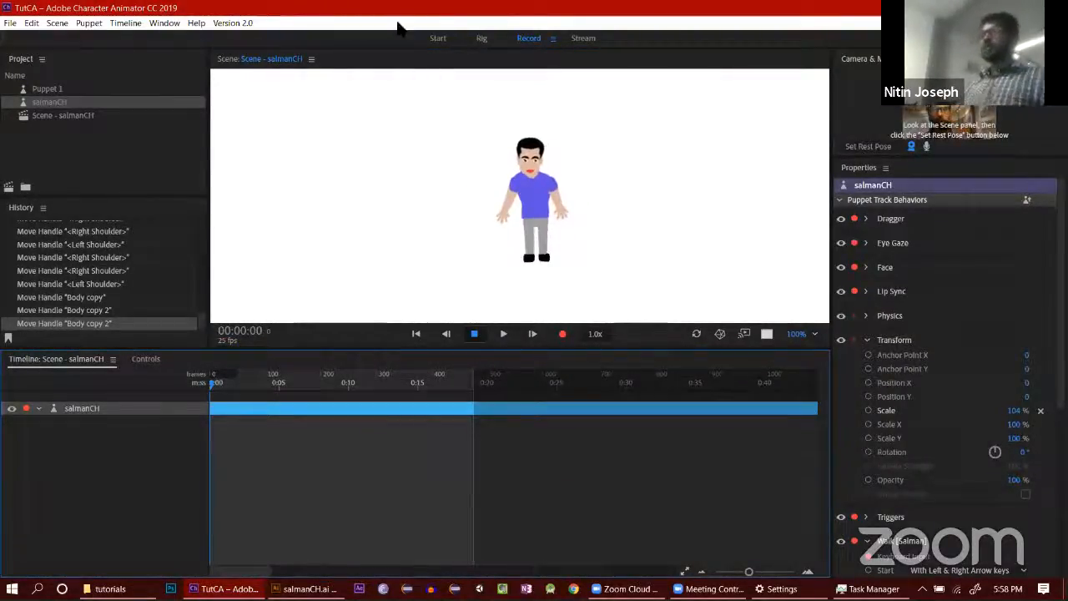
click(482, 38)
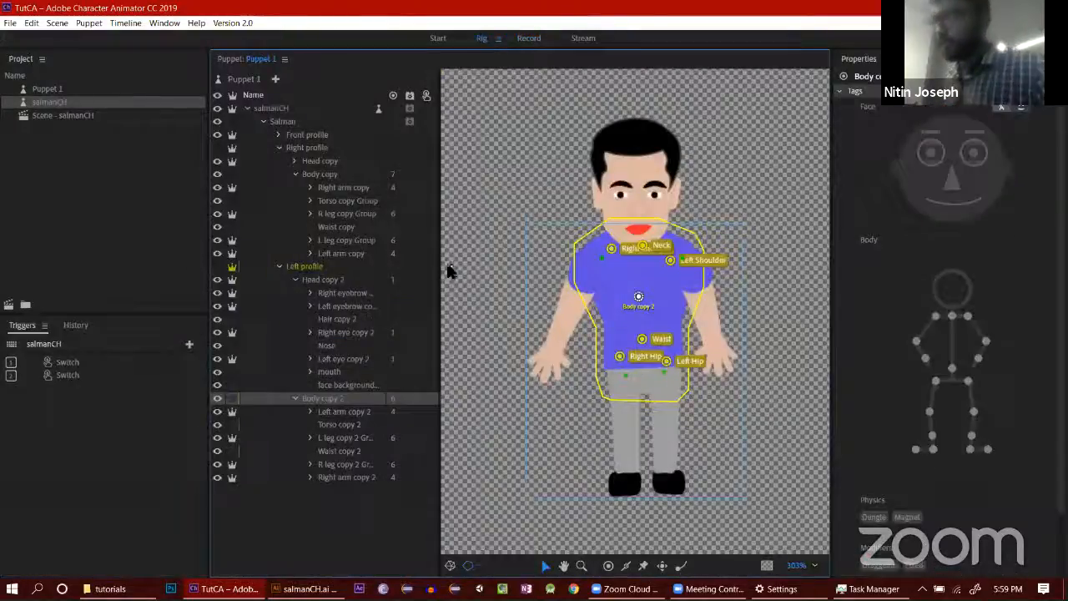
Step: Shift the Left profile's arm origin handles at the shoulders and leg origin handles up to the hips, check the scene, and return to the rig
click(346, 412)
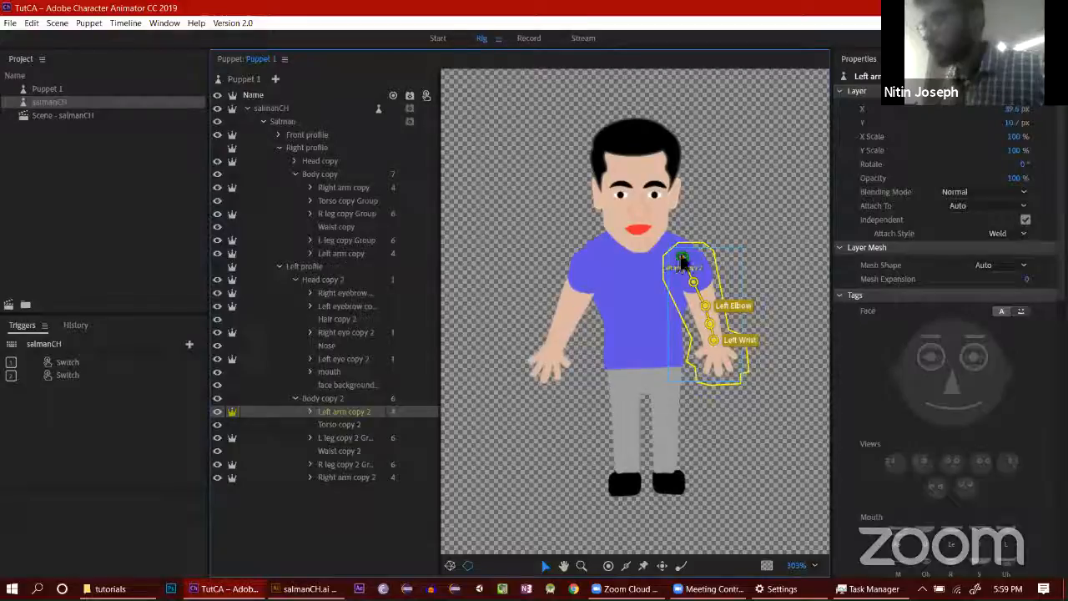
drag(682, 258, 678, 253)
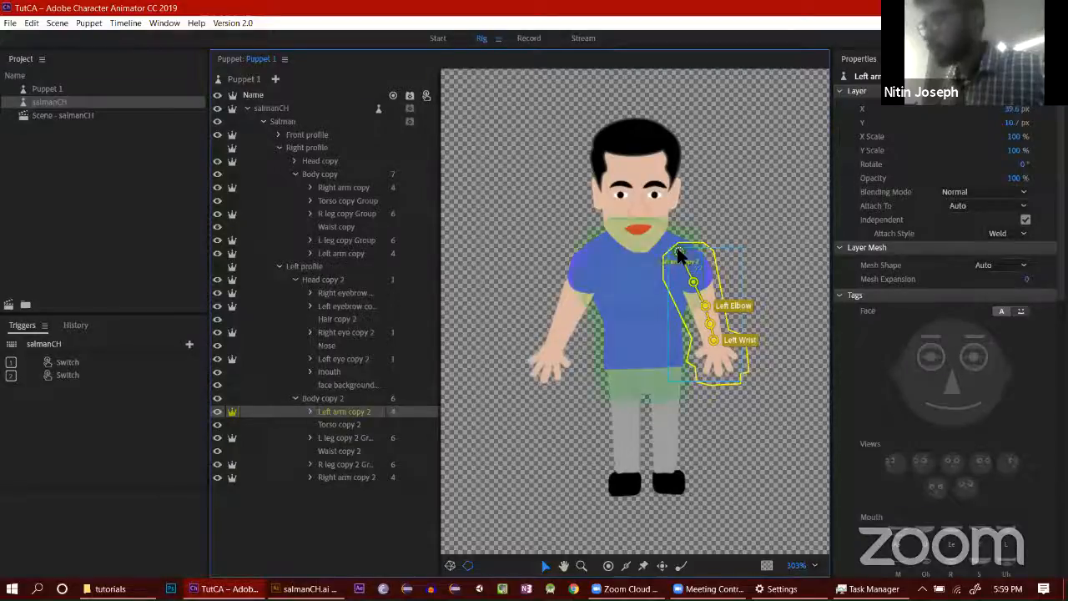
click(353, 439)
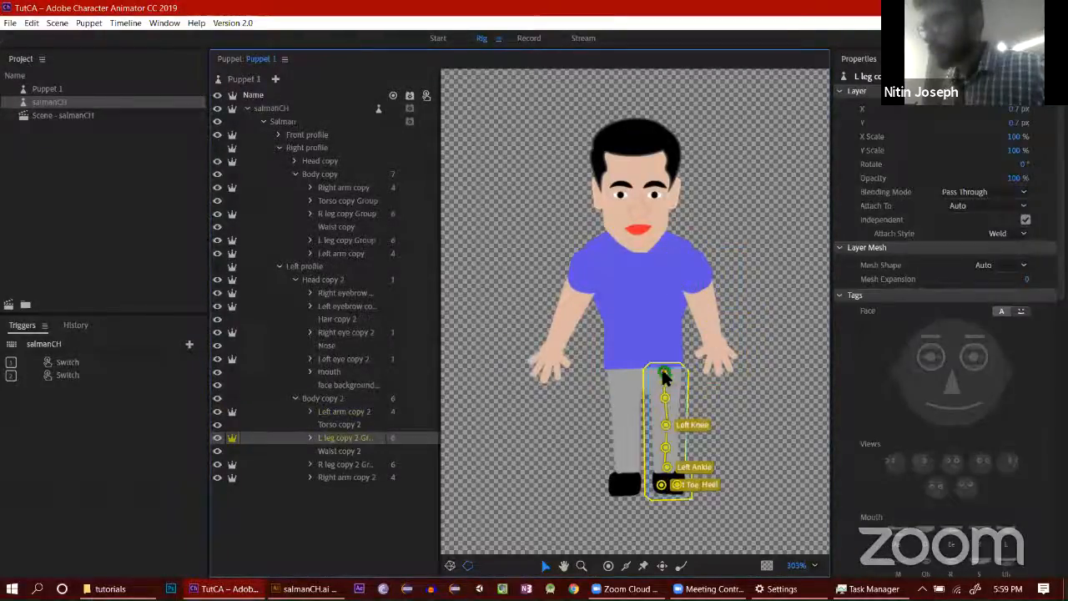
drag(666, 379, 659, 365)
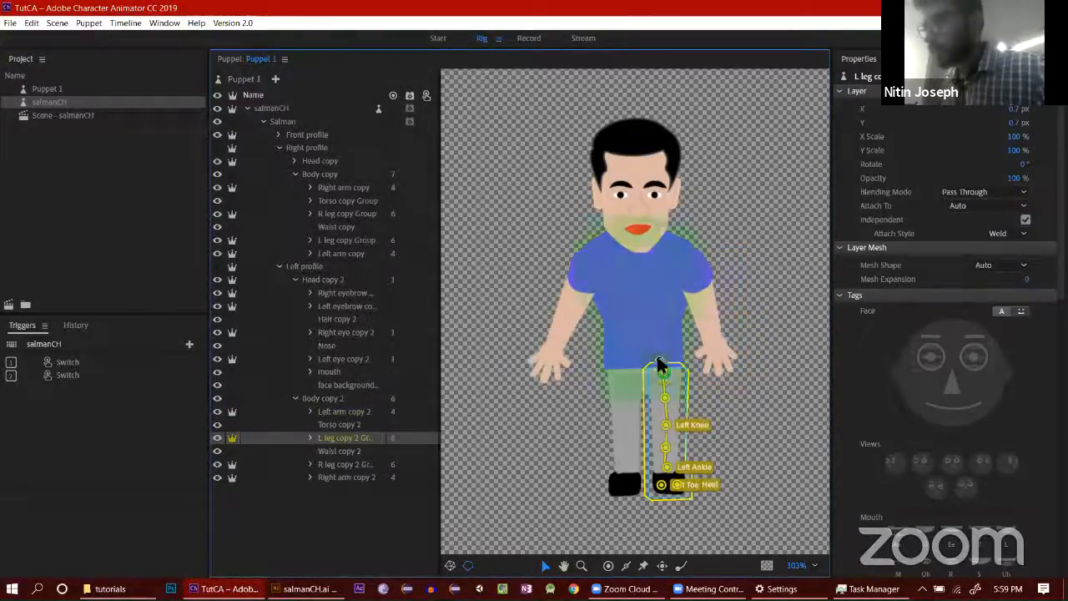
click(355, 465)
drag(627, 380, 622, 371)
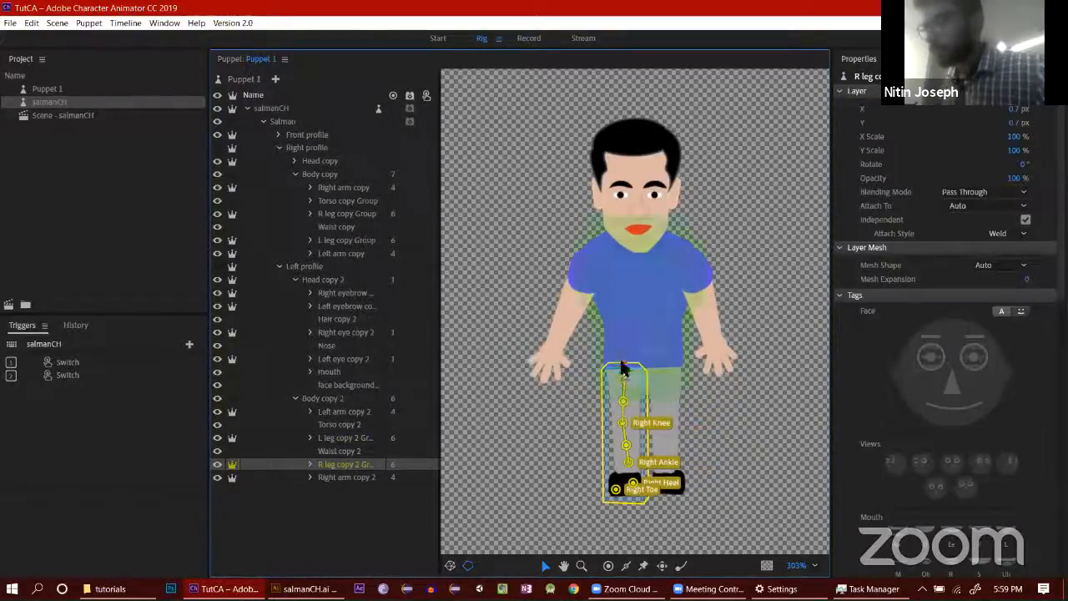
click(338, 477)
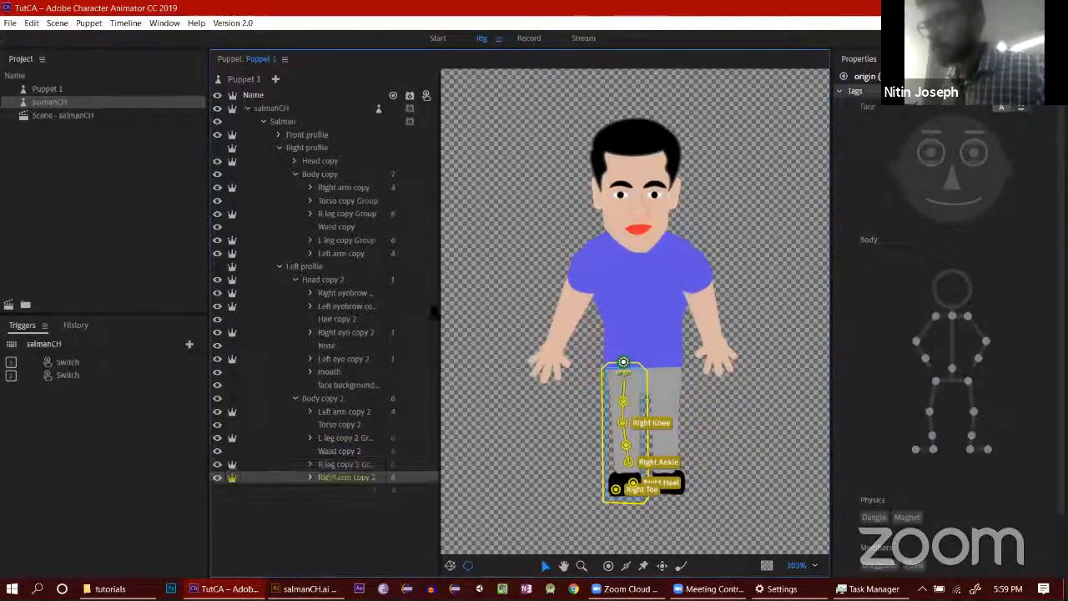
drag(606, 262, 608, 261)
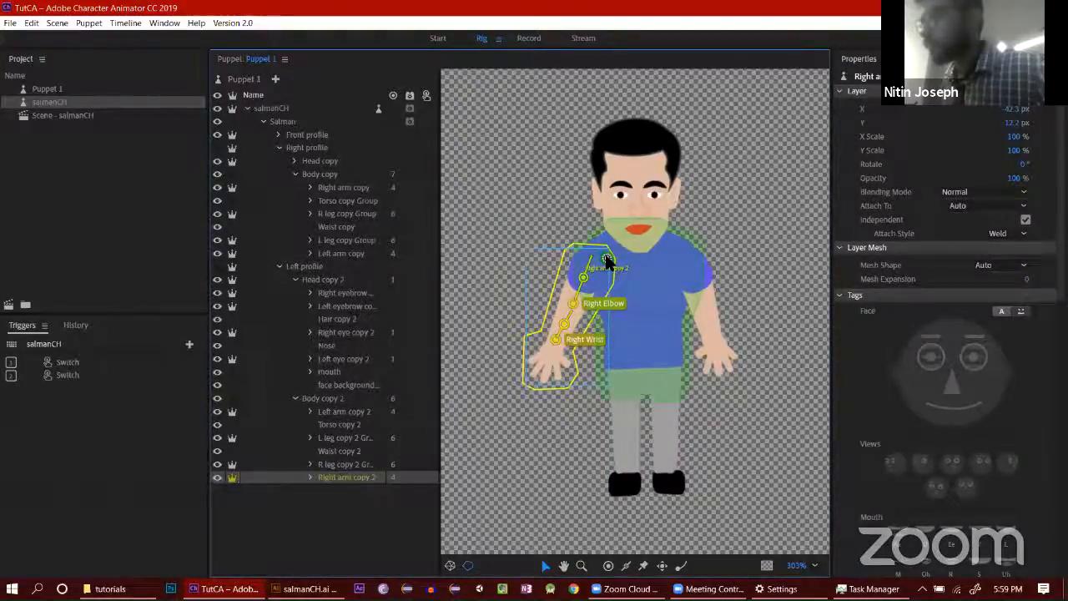
click(530, 38)
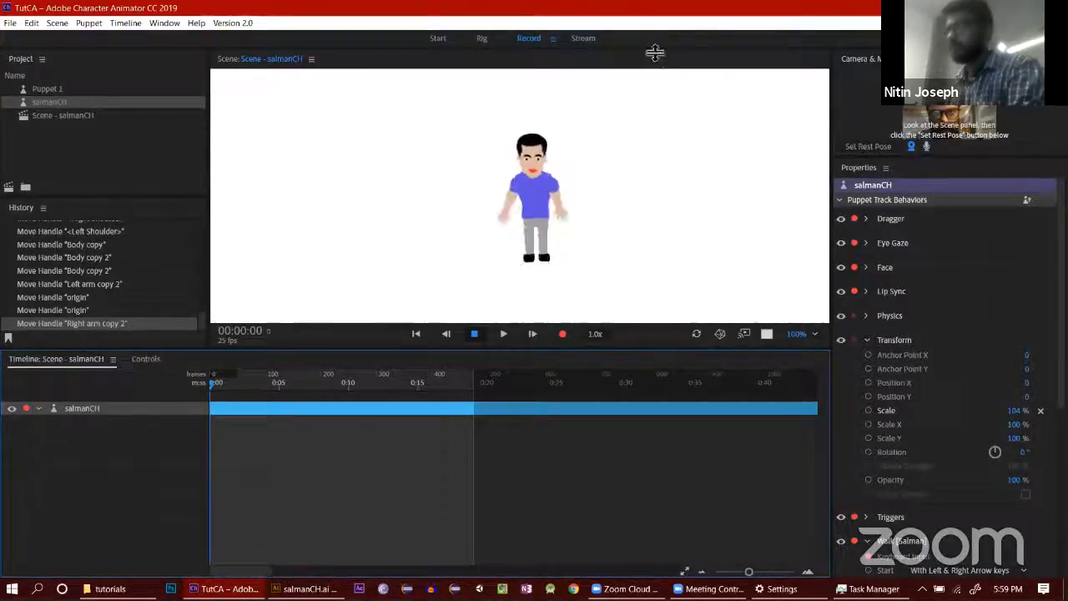
click(482, 37)
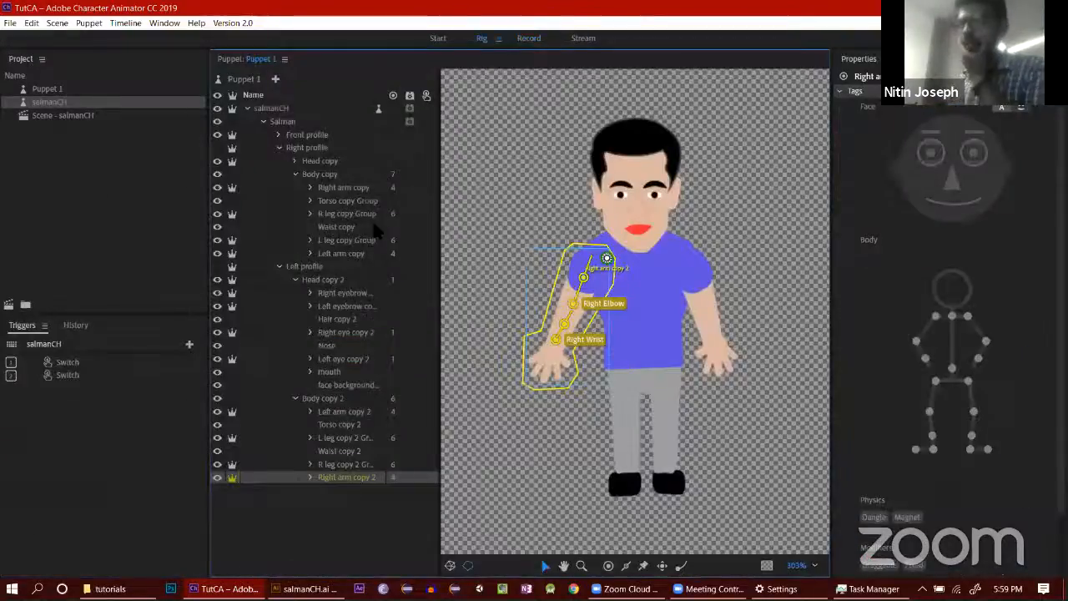
Step: Move the Left profile's origin handle onto the middle of the shirt and test the puppet in the scene
click(334, 399)
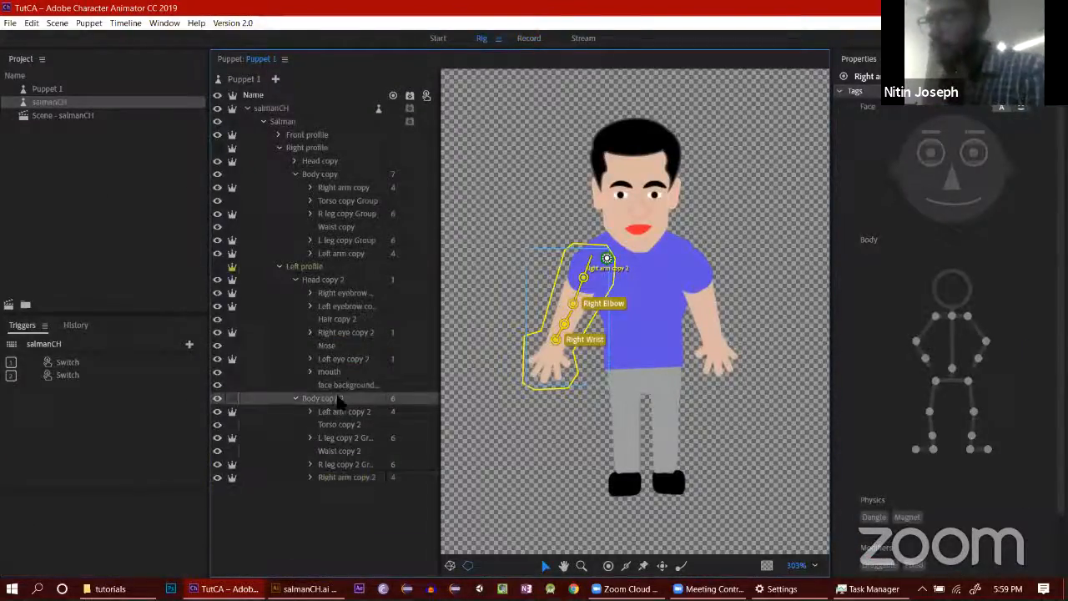
click(349, 270)
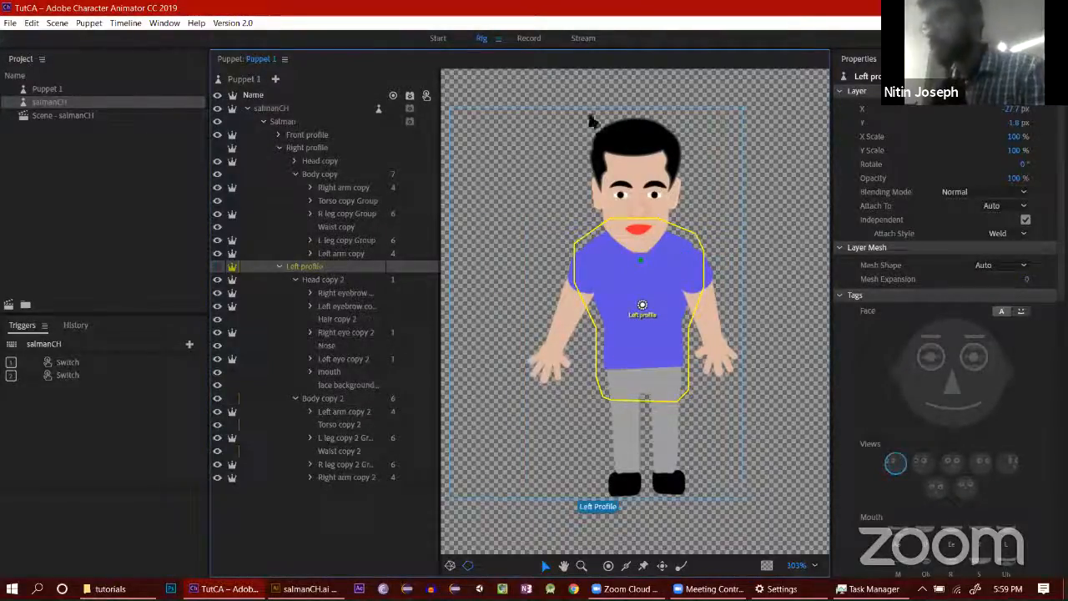
click(526, 41)
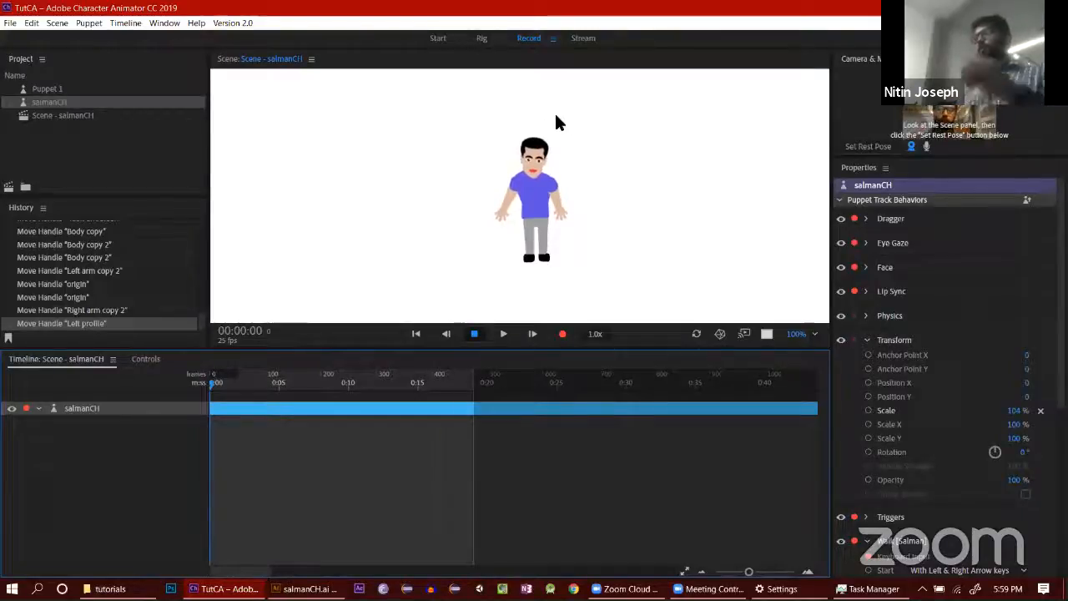
click(486, 38)
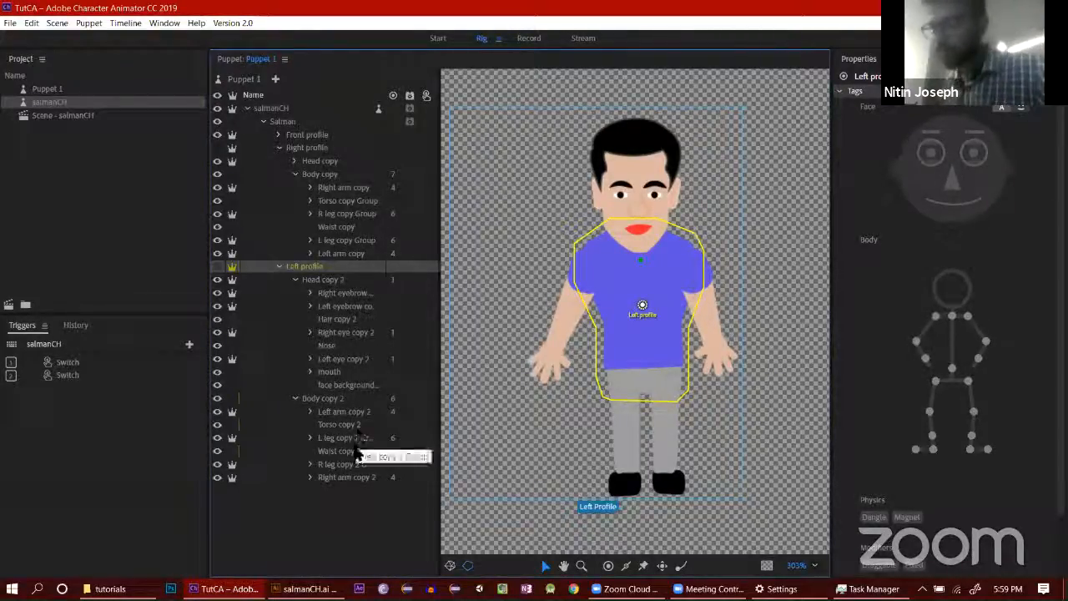
click(529, 38)
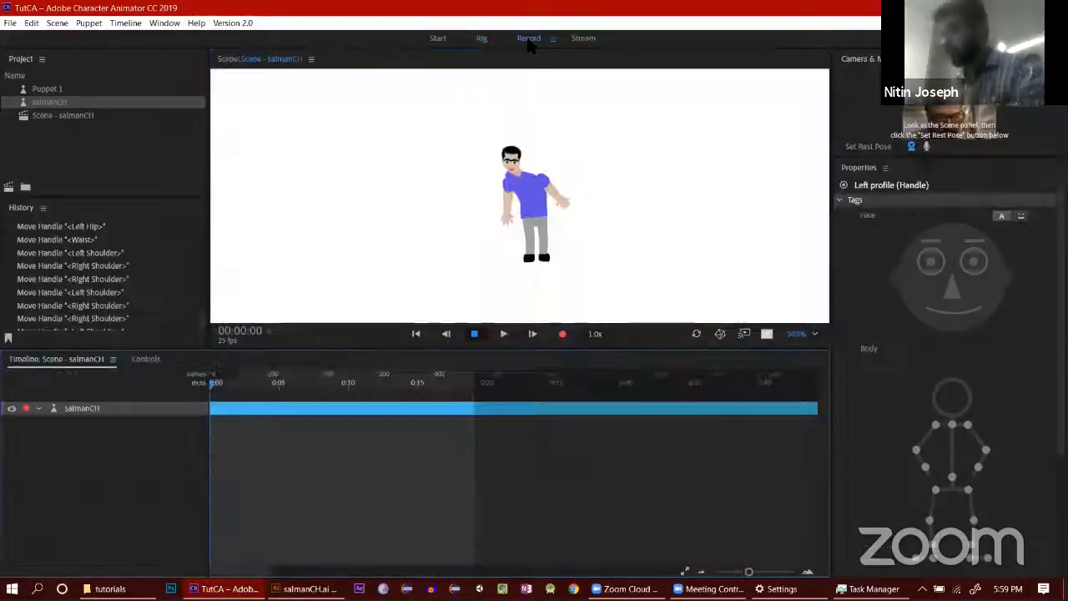
Step: Set the face tracking rest pose and test pulling the puppet's left hand upward in the scene
click(852, 151)
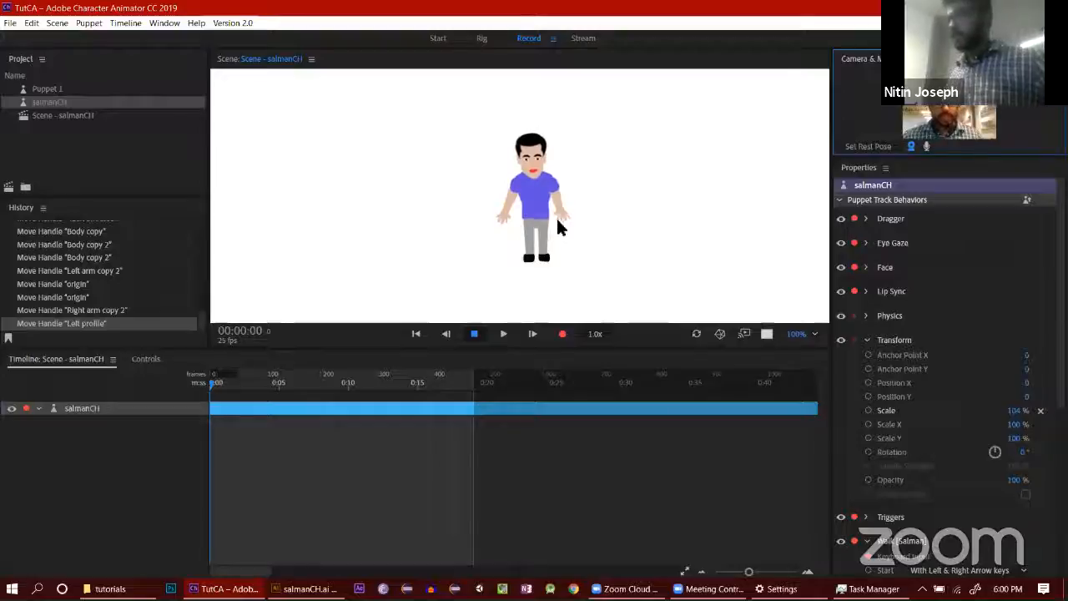
drag(565, 220, 575, 177)
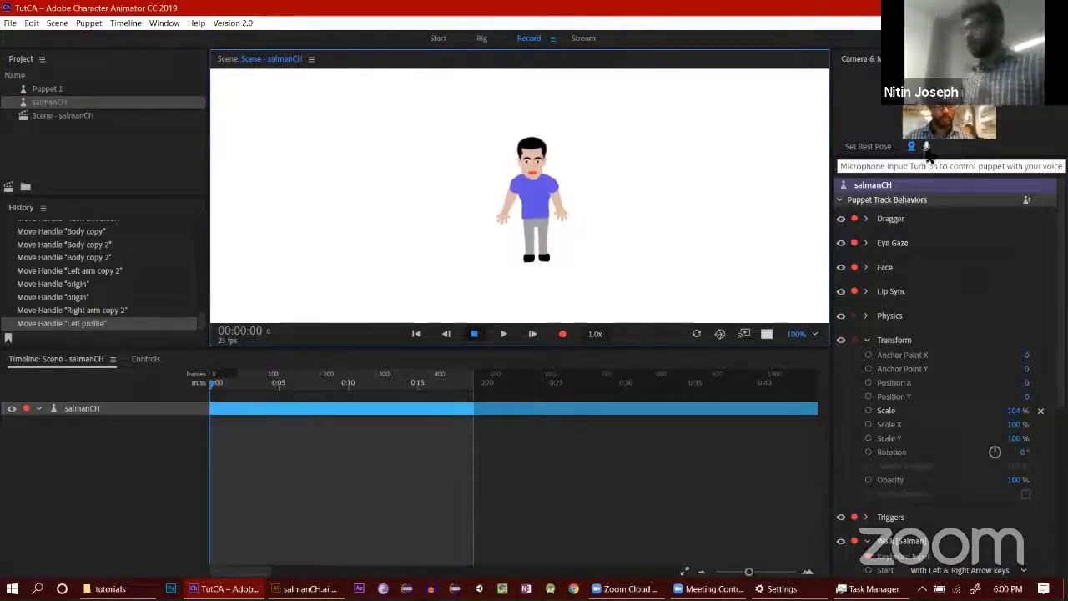
Step: Set the Walk behavior's Arm Angle to 19° and Strength to 91%, testing the walk and resetting the rest pose
click(863, 335)
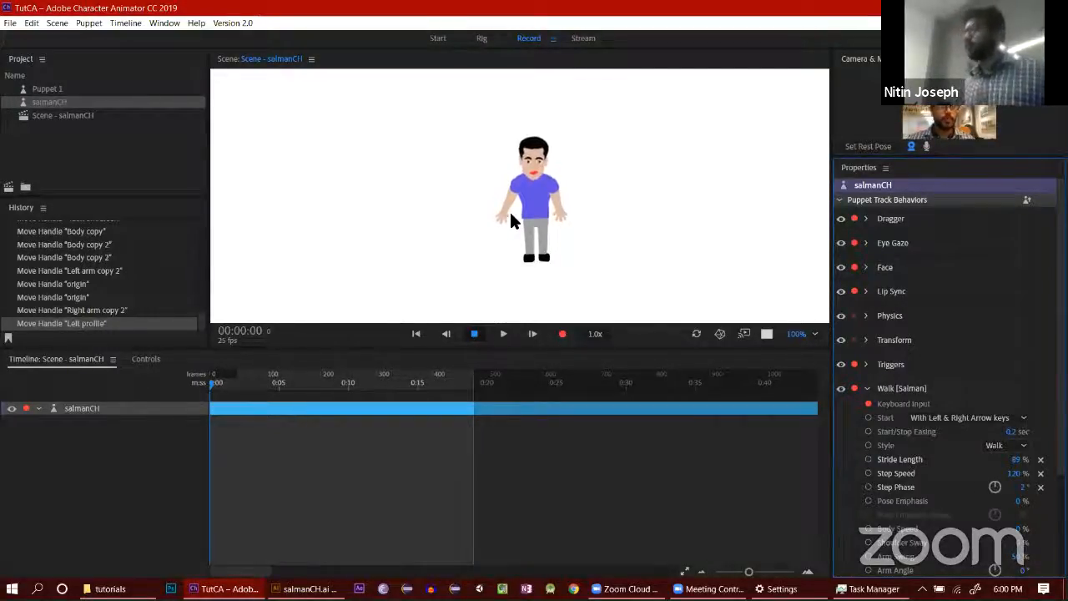
click(866, 364)
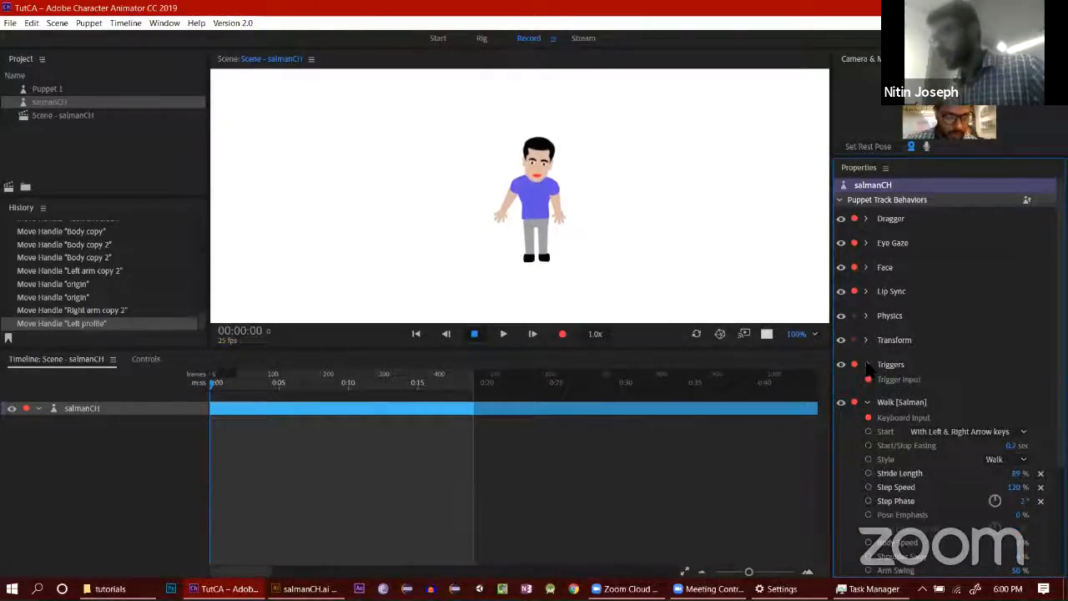
click(868, 364)
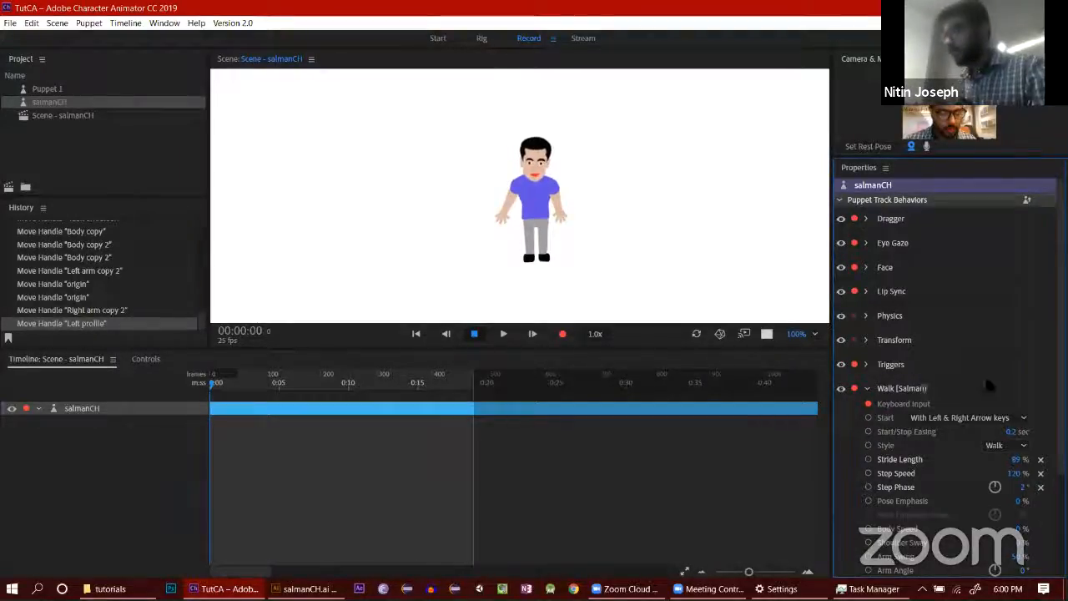
scroll(988, 386, down, 3)
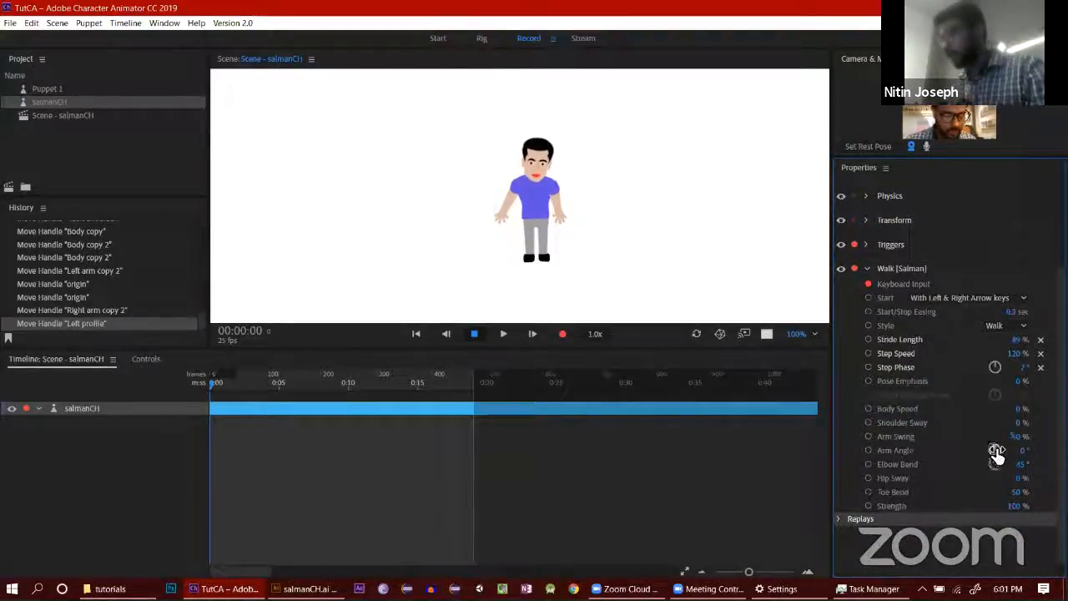
drag(996, 451, 1007, 452)
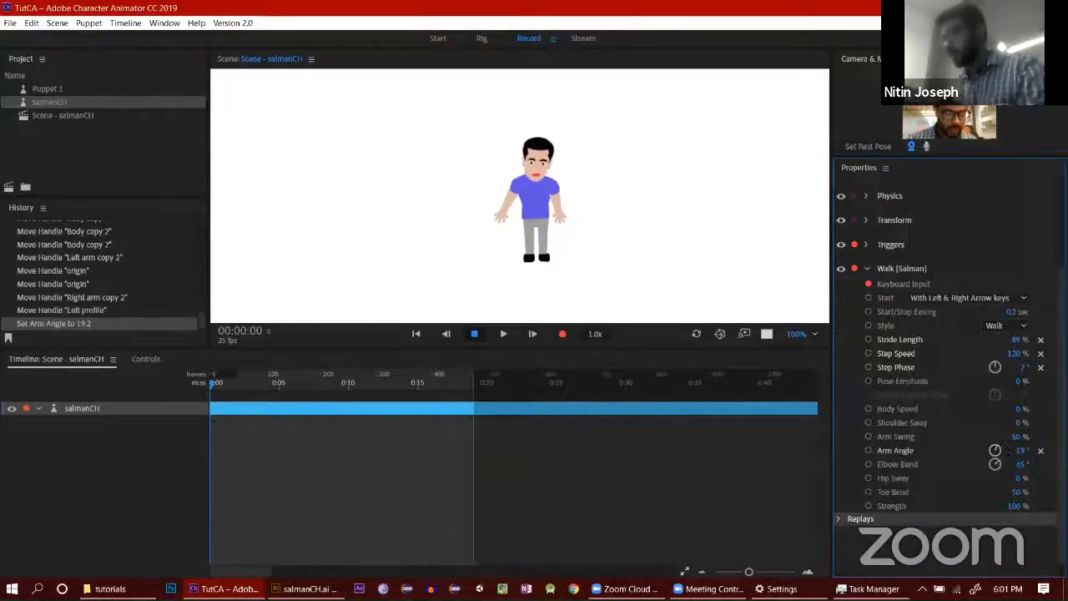
key(Right)
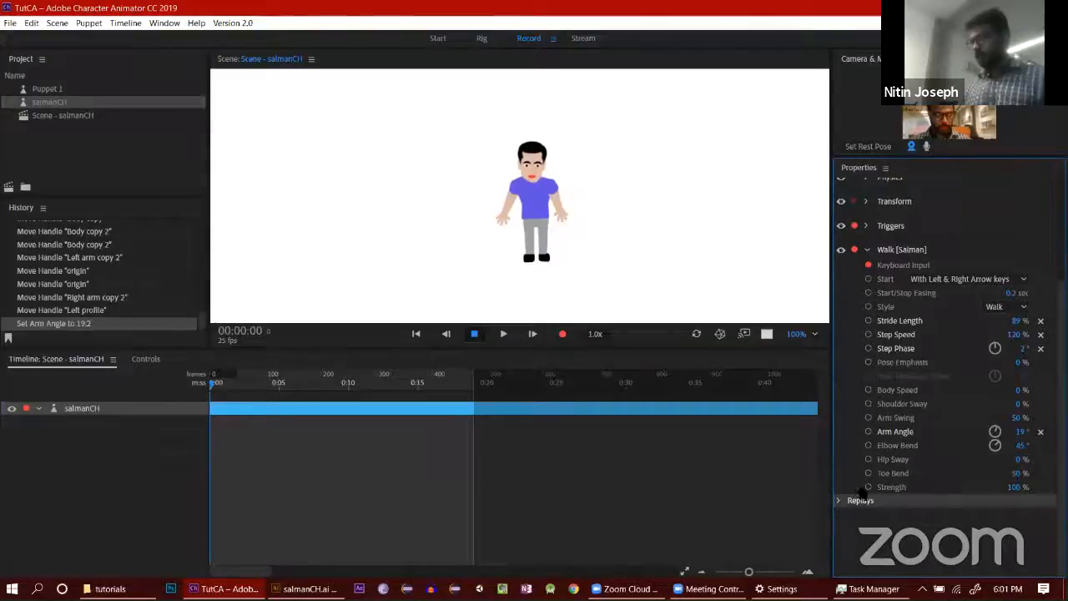
drag(1017, 493, 1009, 494)
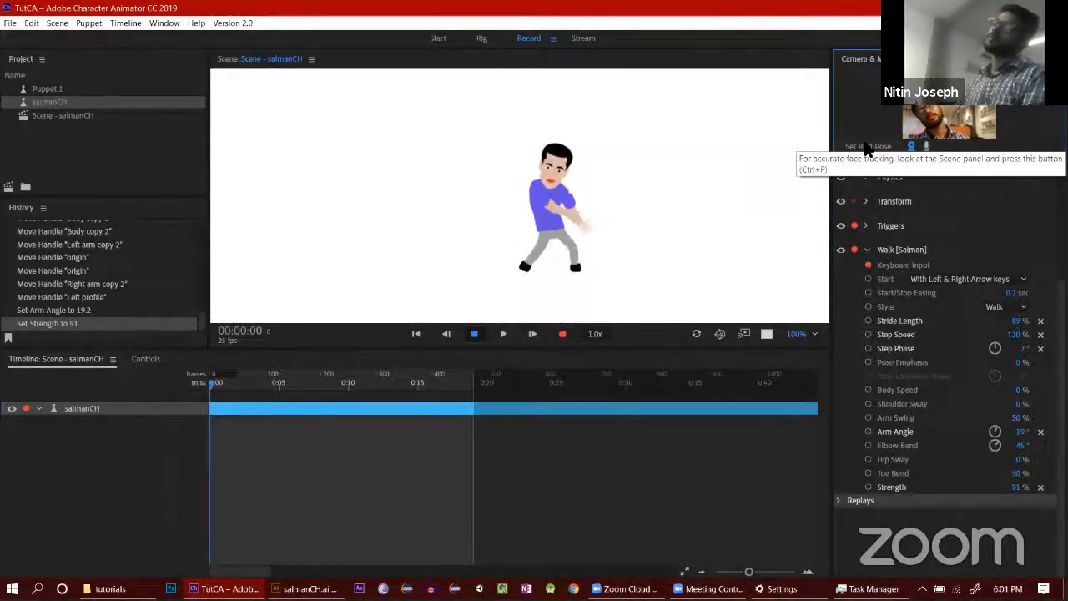
click(868, 149)
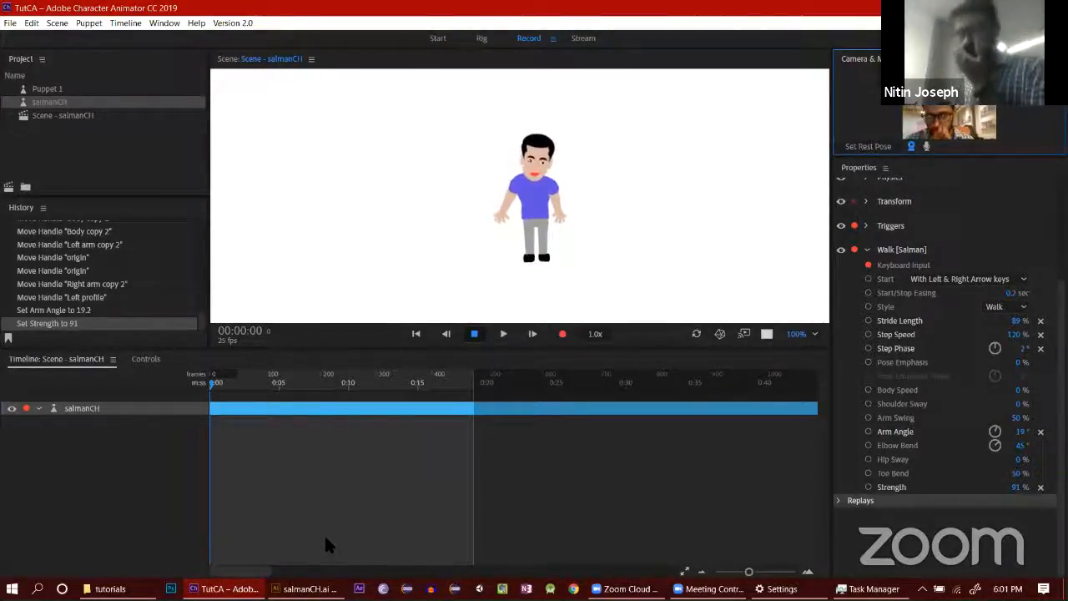
Step: Import the audio file fitted from the voice-over folder's WAVE subfolder in File Explorer into the puppet project
click(110, 588)
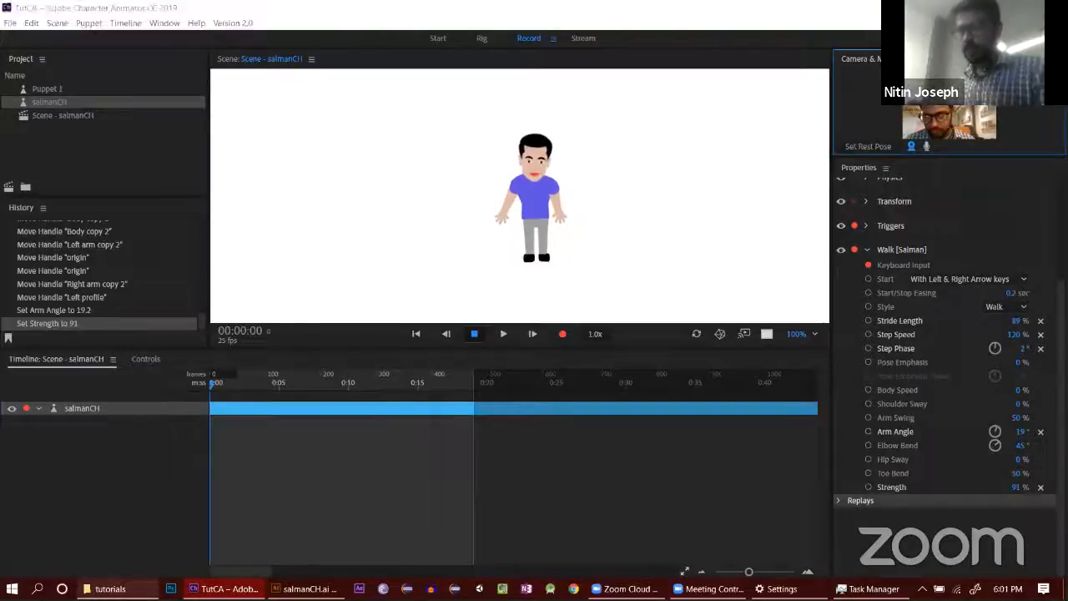
double_click(349, 269)
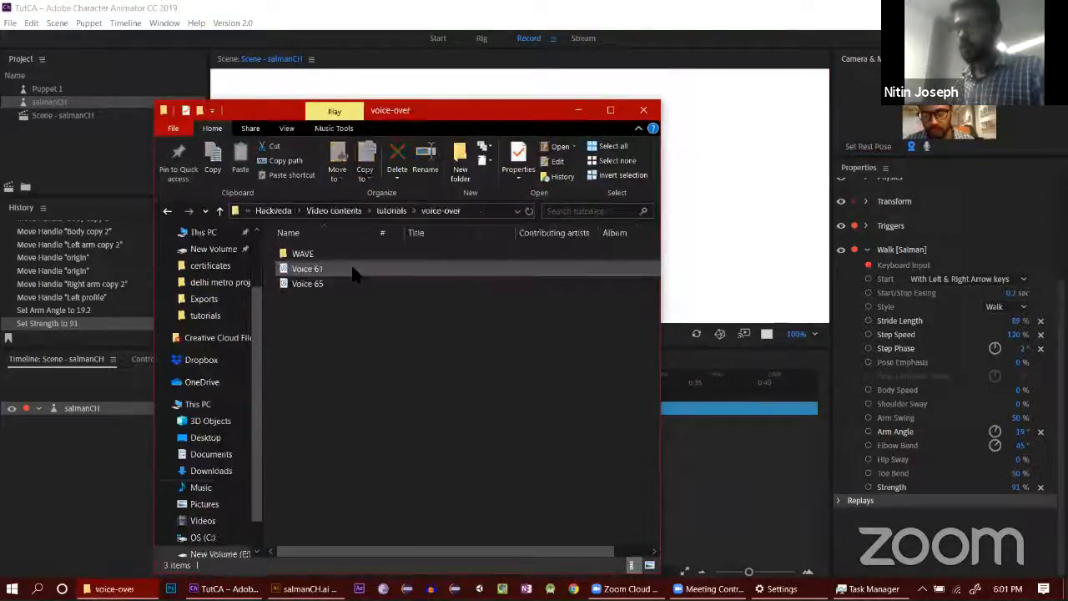
double_click(352, 254)
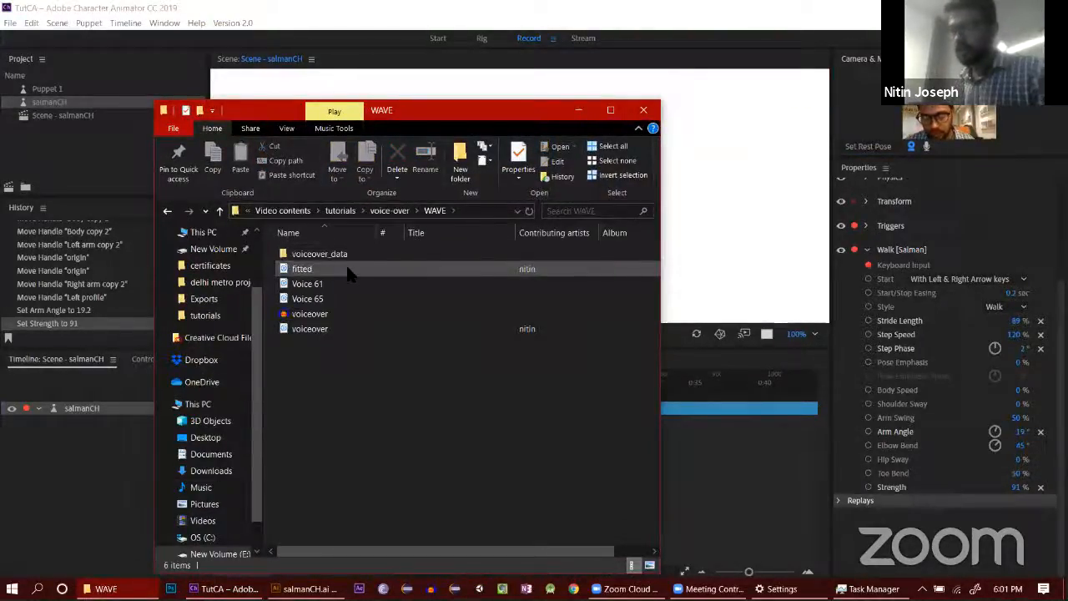
click(349, 270)
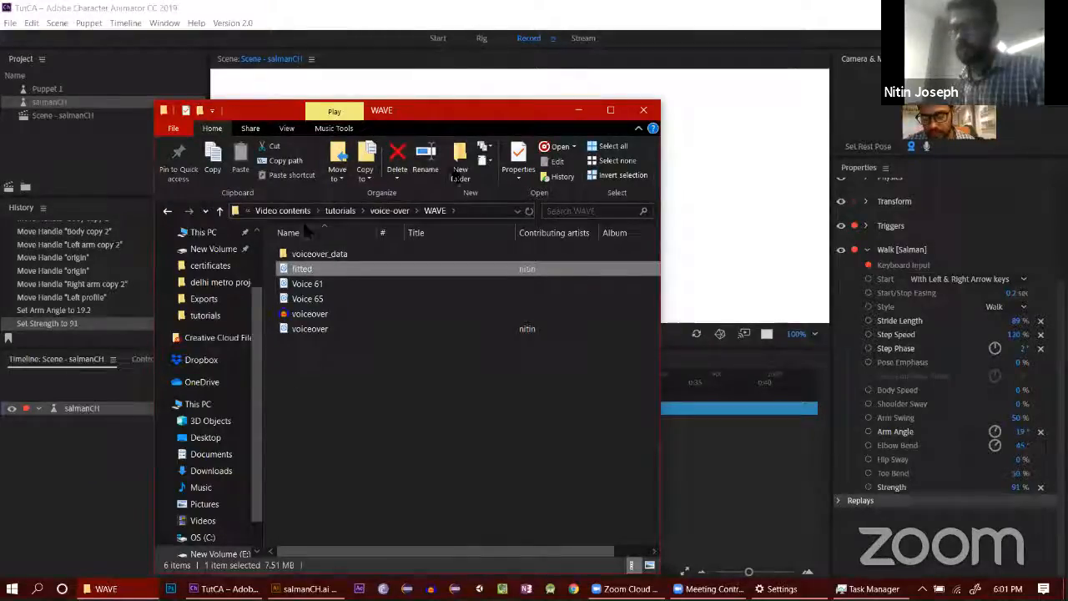
click(579, 109)
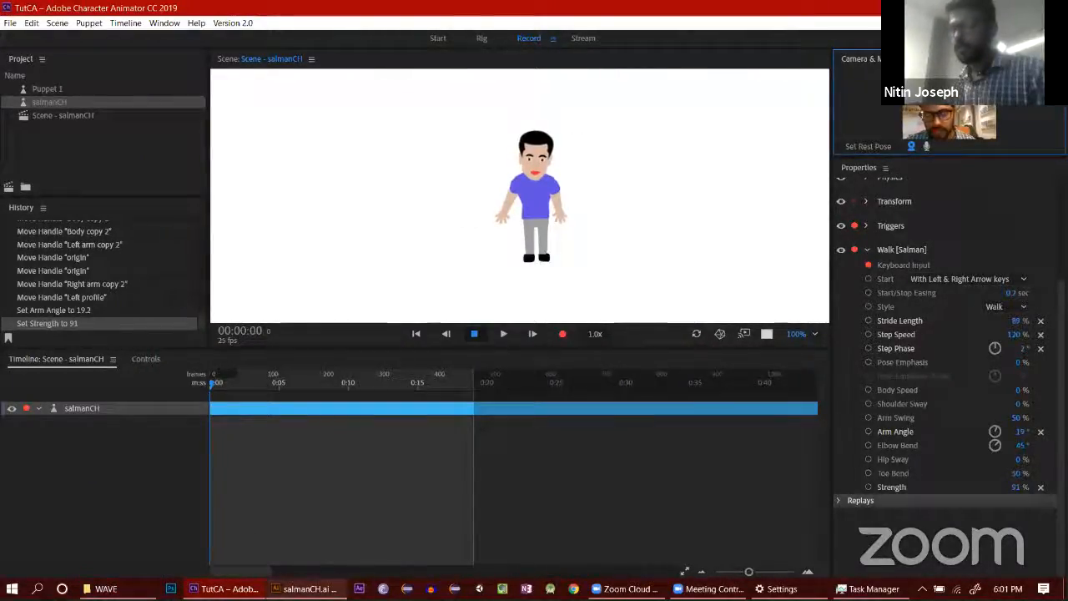
click(100, 589)
click(301, 269)
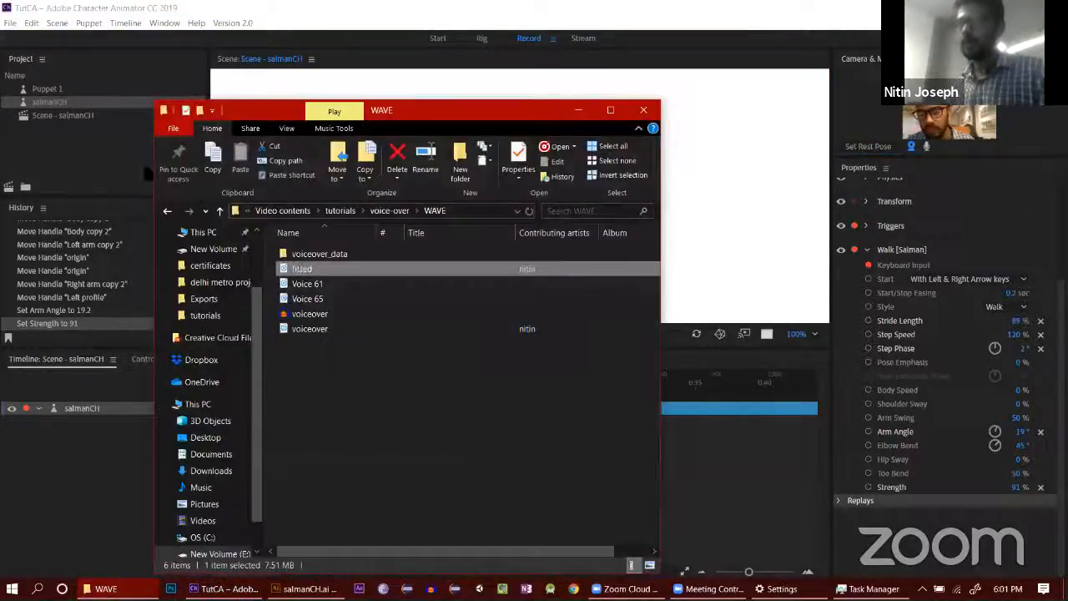
drag(301, 268, 94, 158)
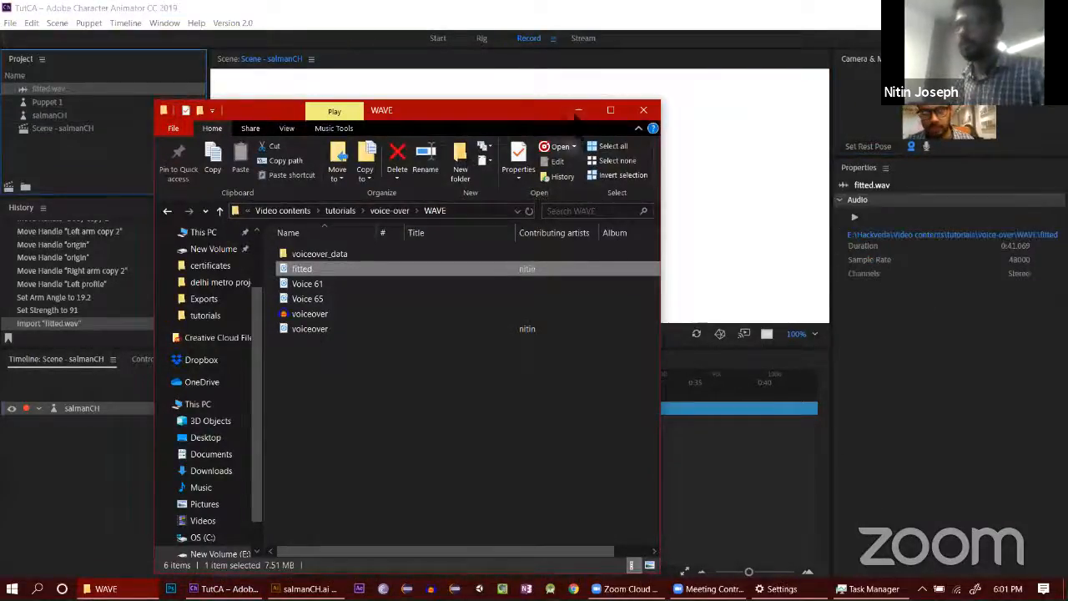
click(578, 110)
Step: Add fitted.wav to the scene timeline, play the first seconds, and return the playhead to the start
drag(81, 89, 258, 440)
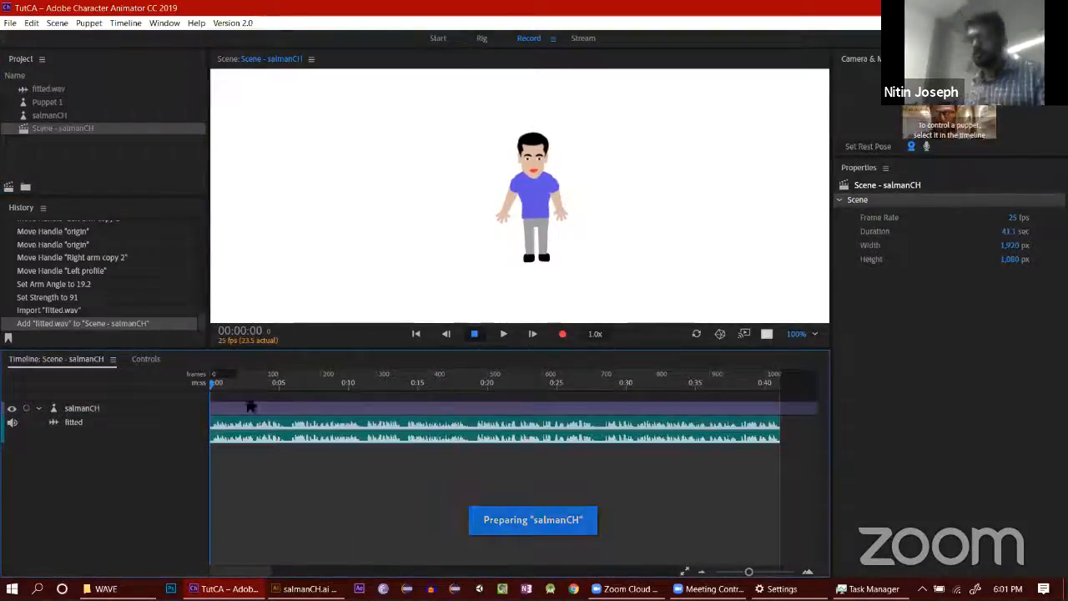
key(space)
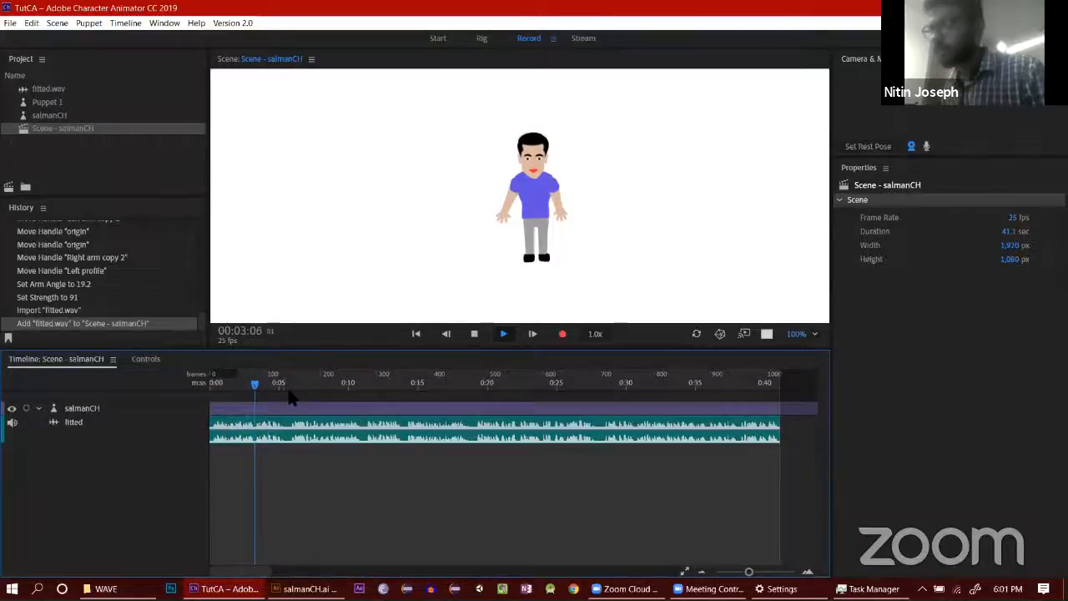
key(space)
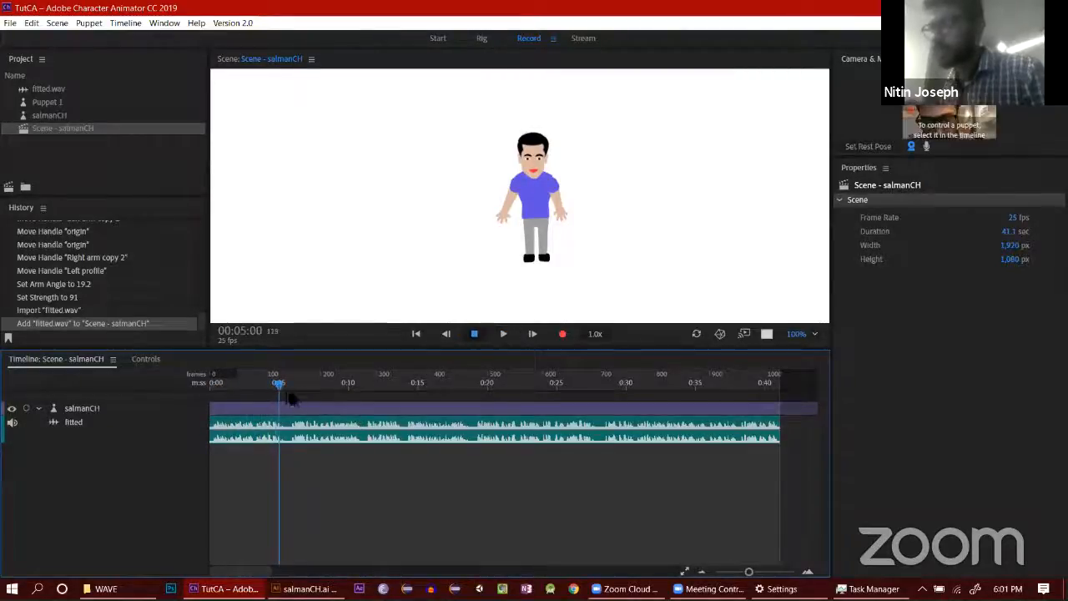
drag(280, 389, 202, 386)
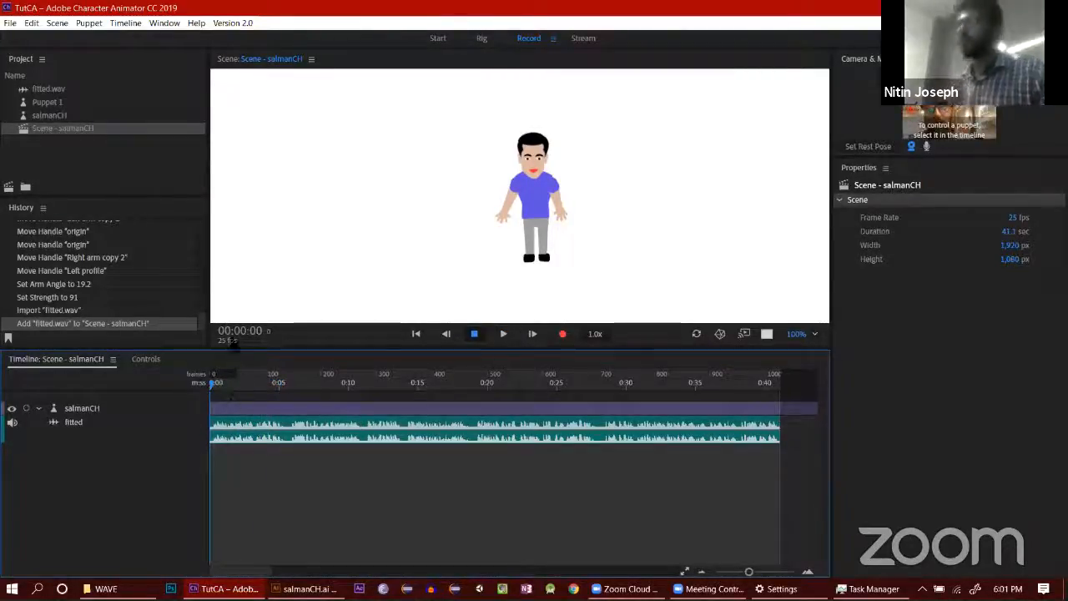
Step: Arm the salmanCH track for recording and move the fitted audio track above it in the timeline
click(25, 409)
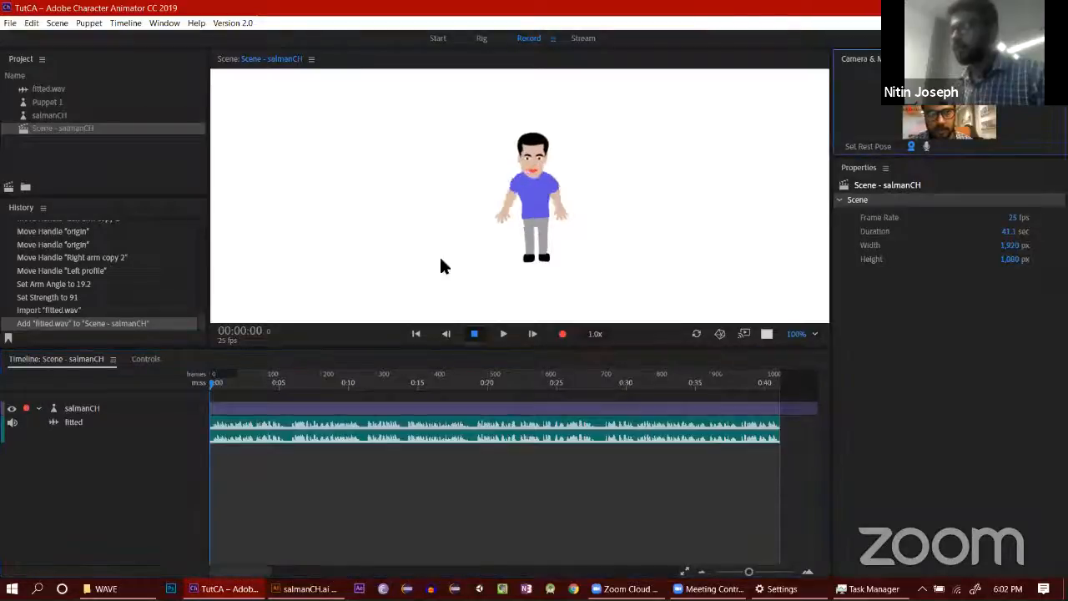
click(124, 423)
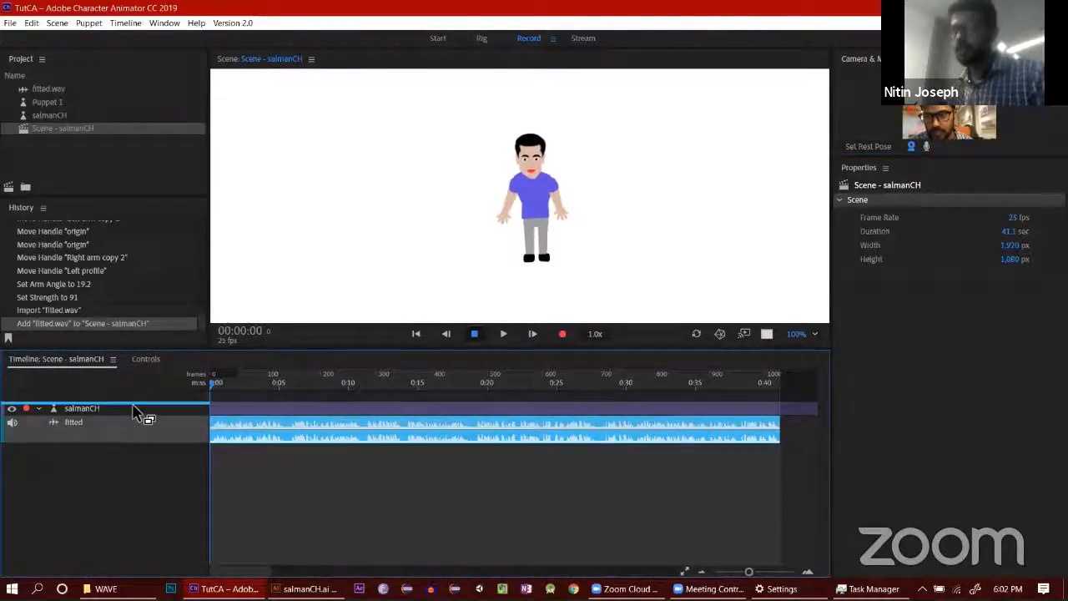
drag(138, 413, 133, 411)
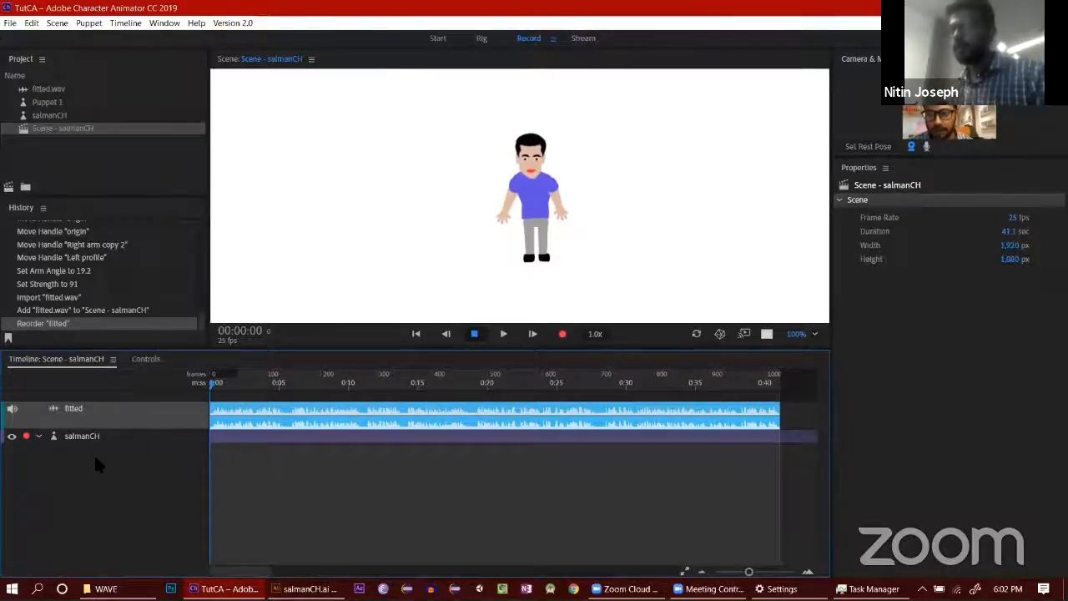
Step: Compute the puppet's lip sync from the scene audio and play the scene through
click(115, 23)
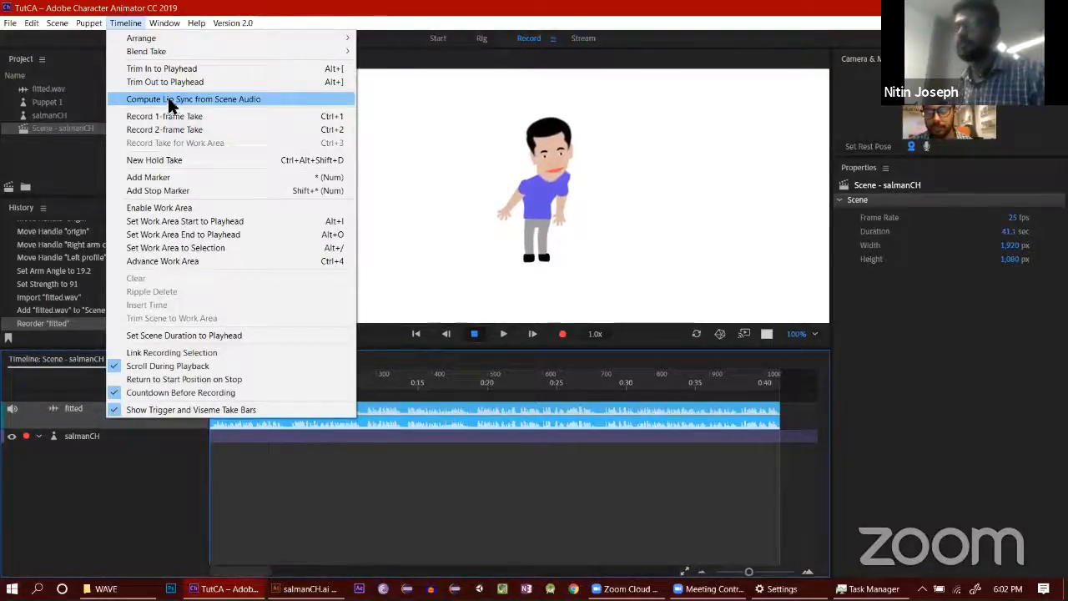
click(171, 104)
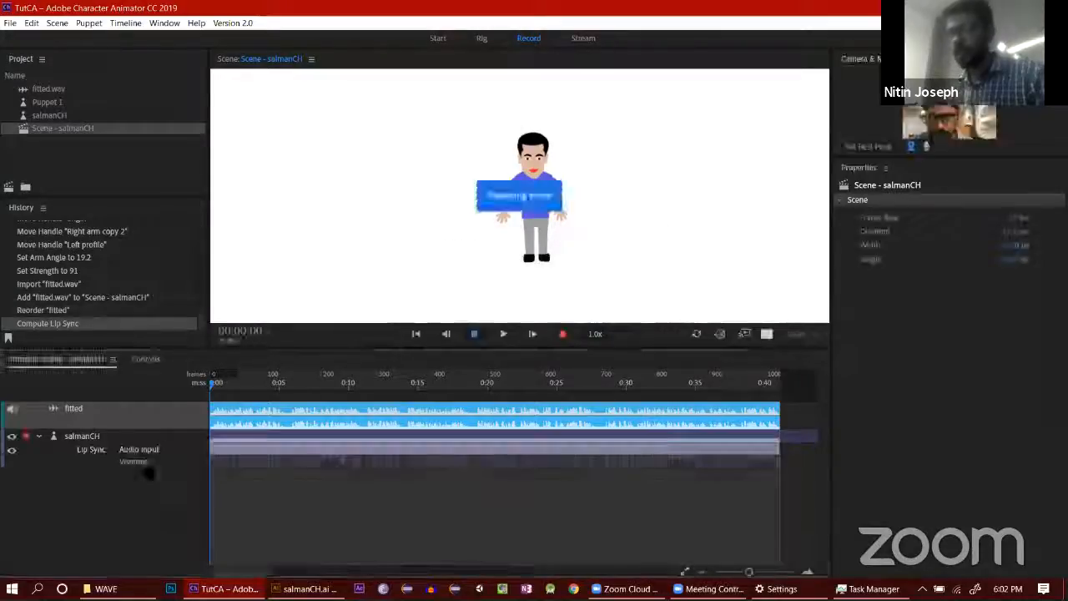
key(space)
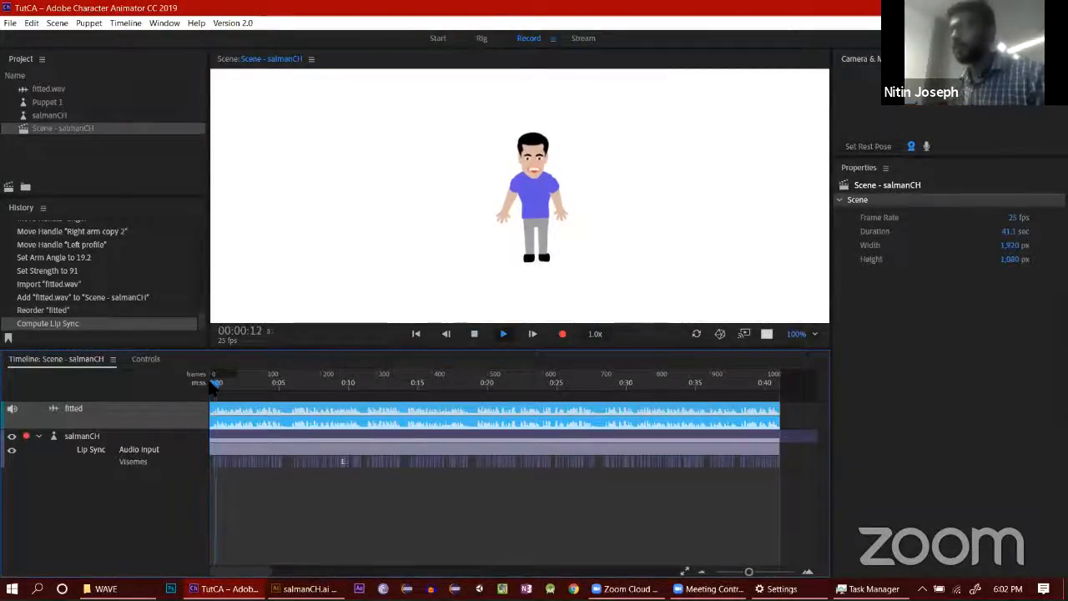
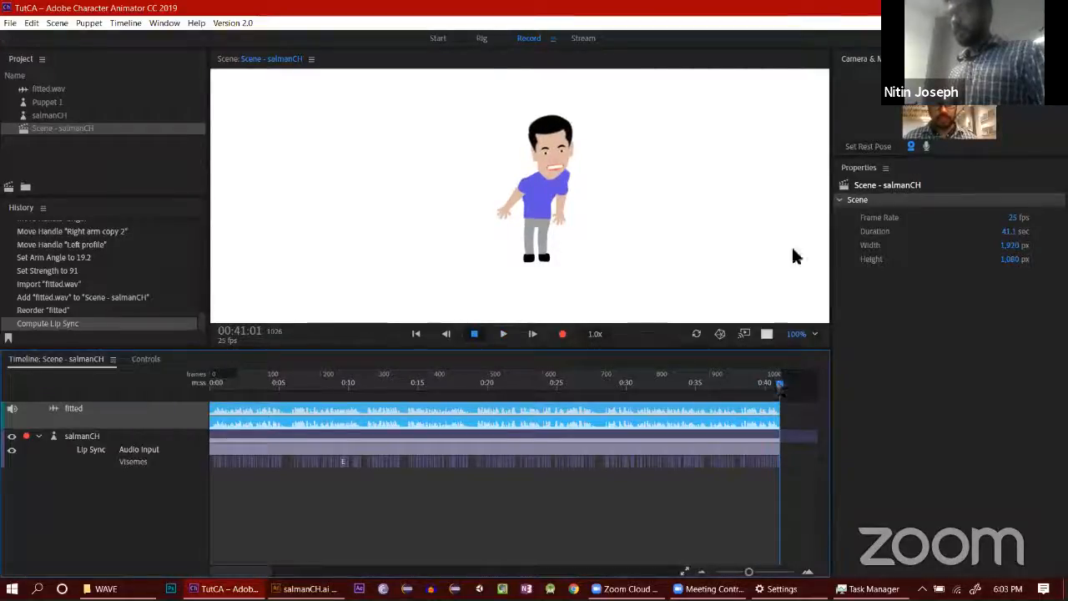
Step: Set the face tracking rest pose and return the playhead to the start of the scene
click(868, 147)
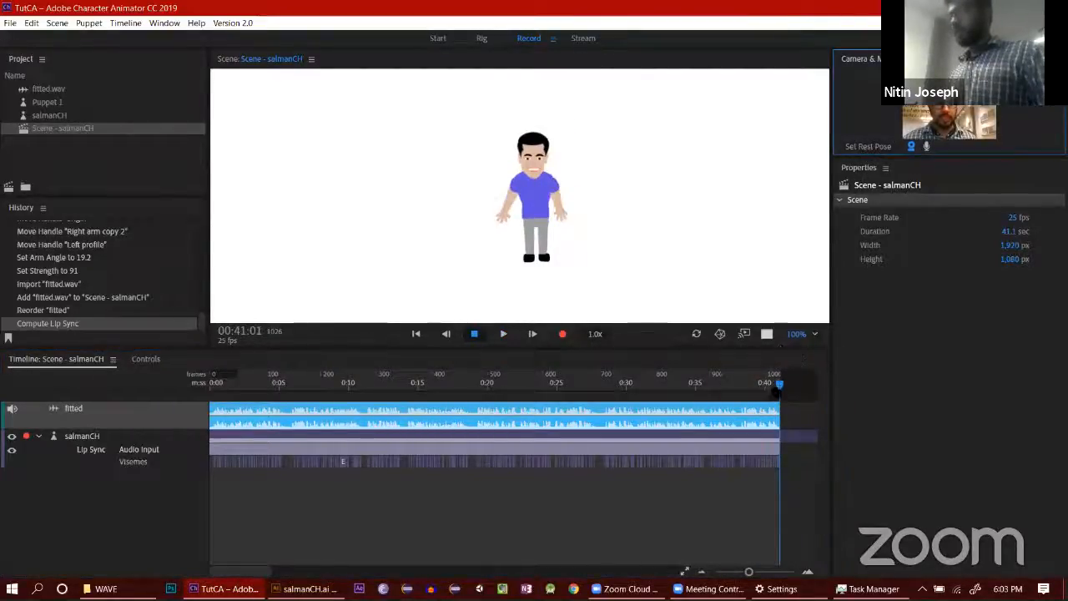
click(506, 425)
key(Home)
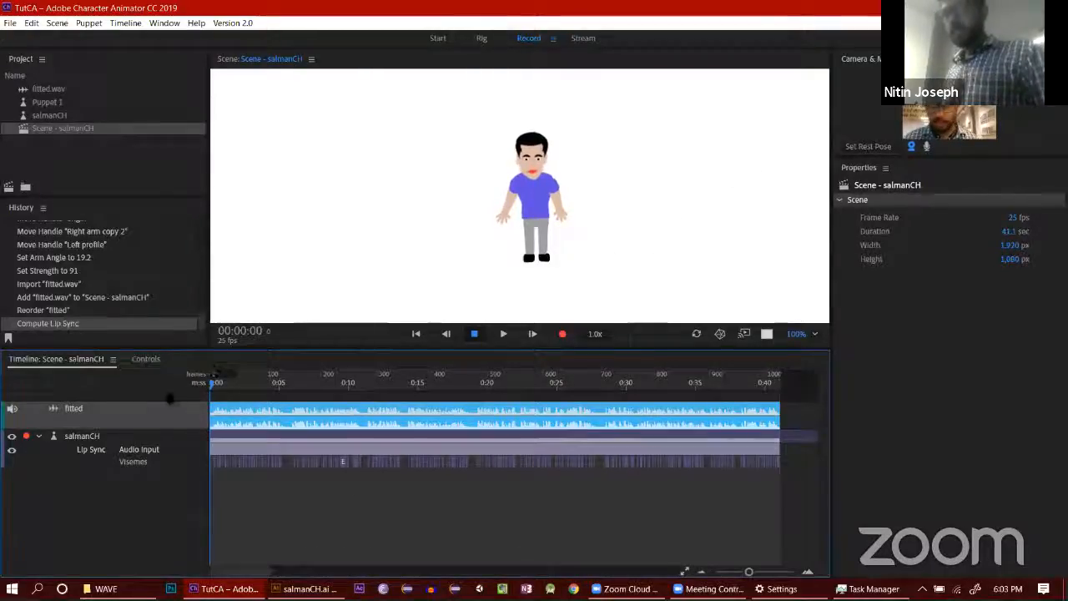
Step: Disarm salmanCH's Eye Gaze, Face, Lip Sync and Walk behaviors, keeping Dragger and Triggers armed for recording
click(99, 437)
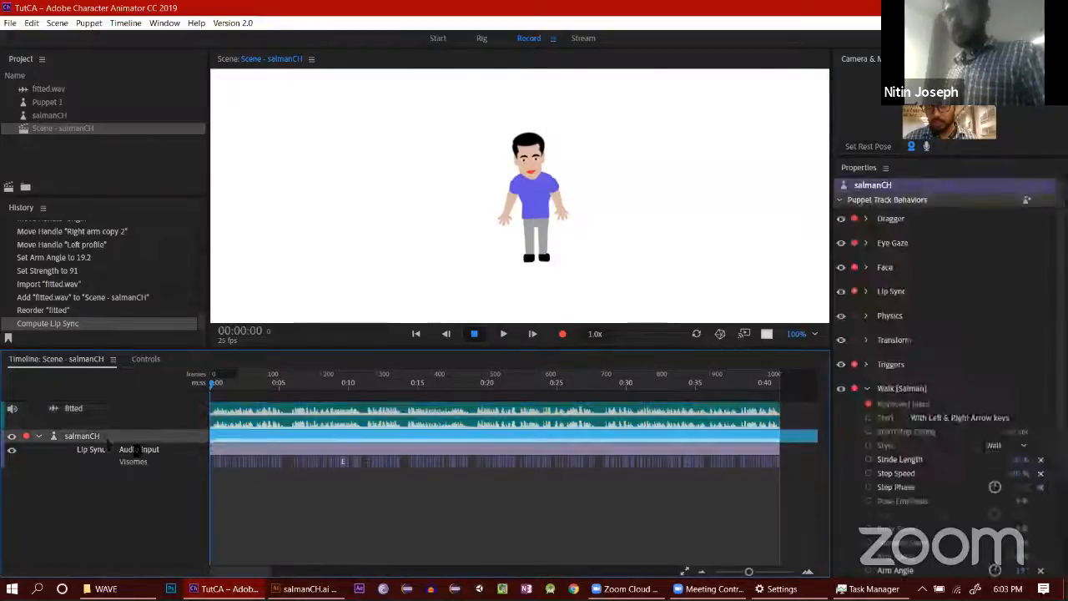
click(866, 388)
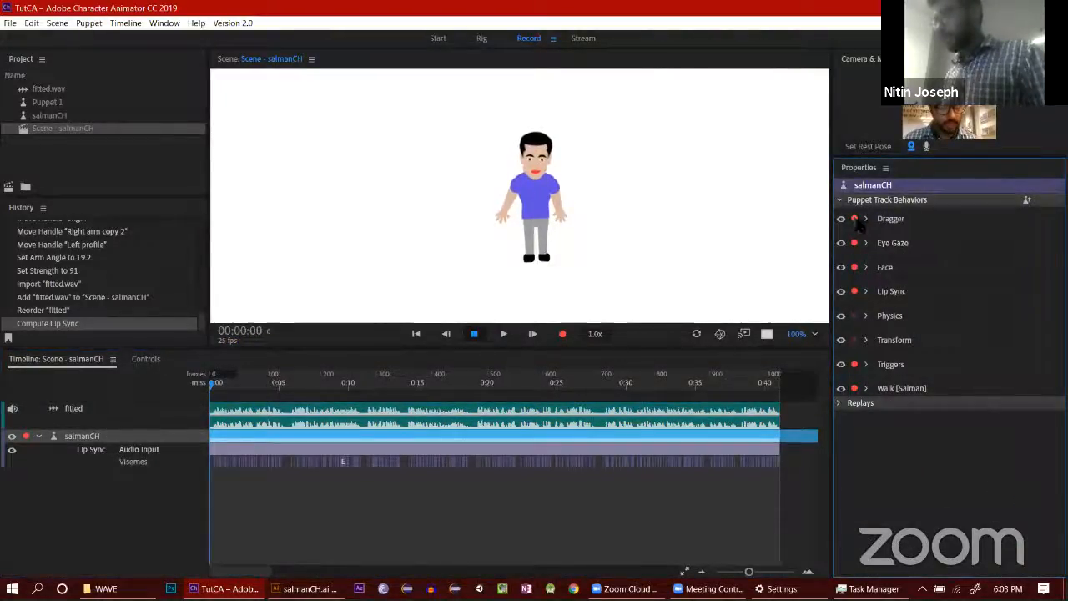
click(854, 291)
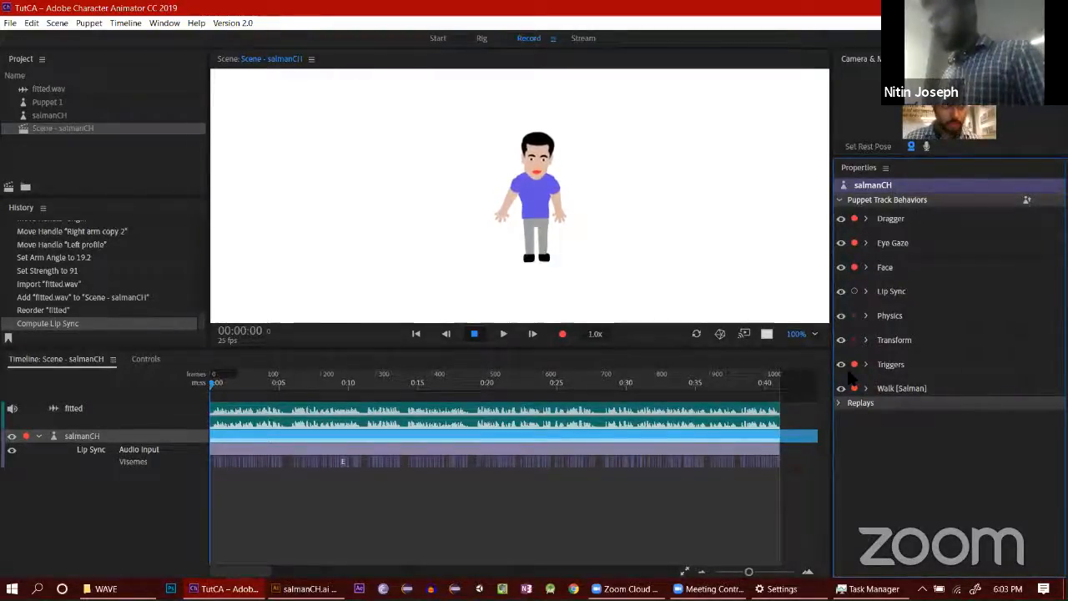
click(854, 243)
click(855, 267)
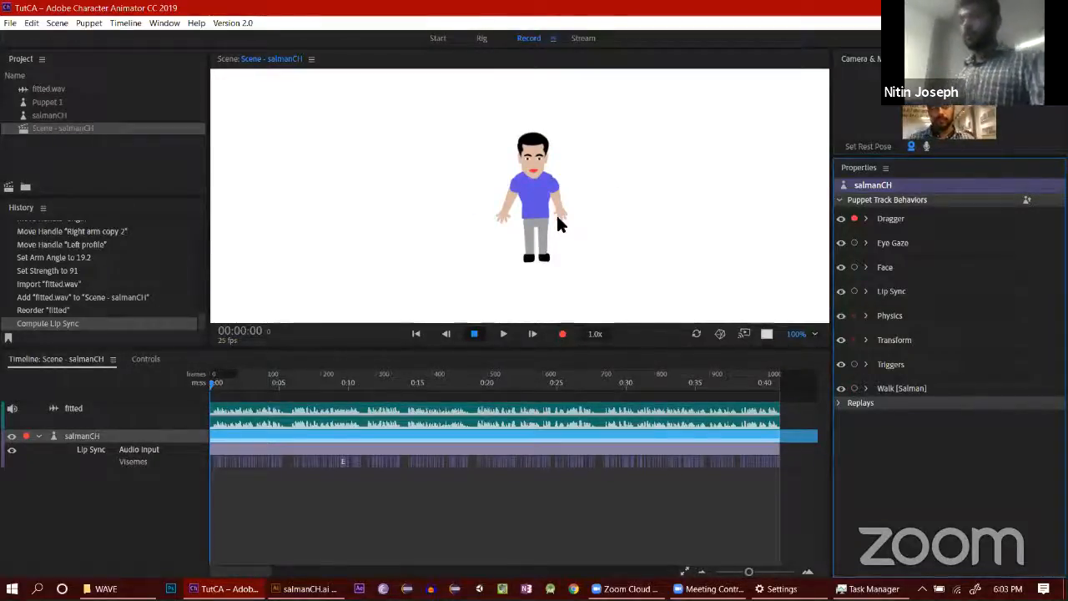
click(854, 364)
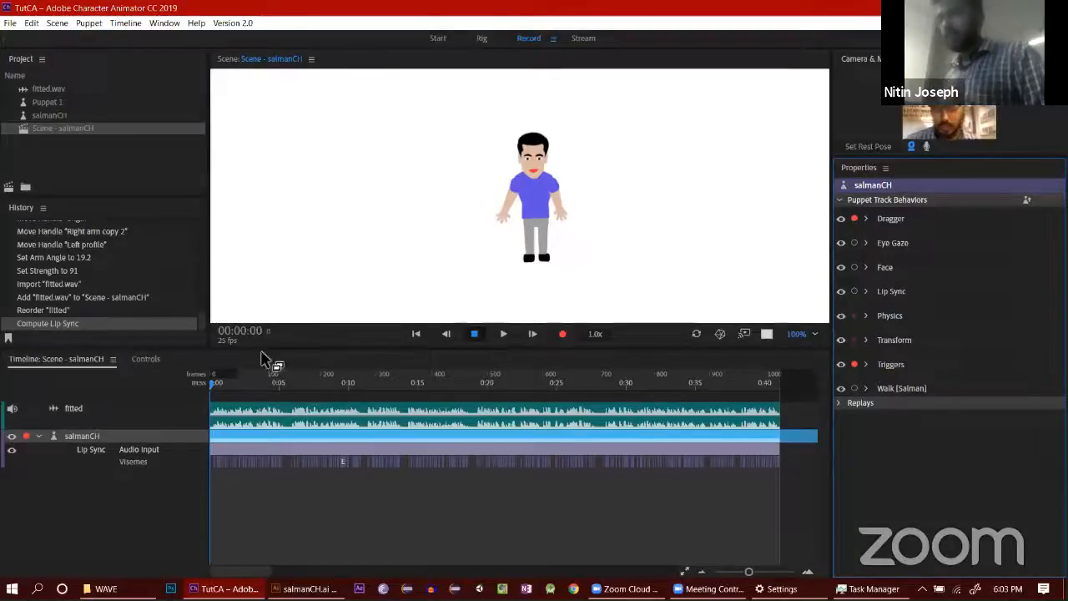
Step: Preview the opening second of the scene and return the playhead to the start
key(space)
key(space)
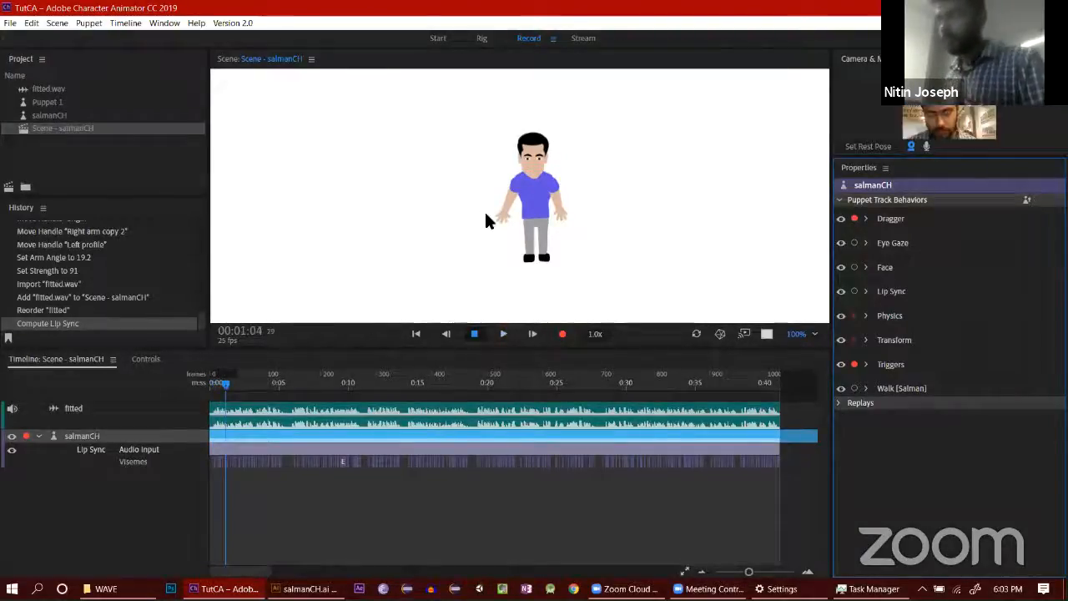
drag(226, 386, 178, 381)
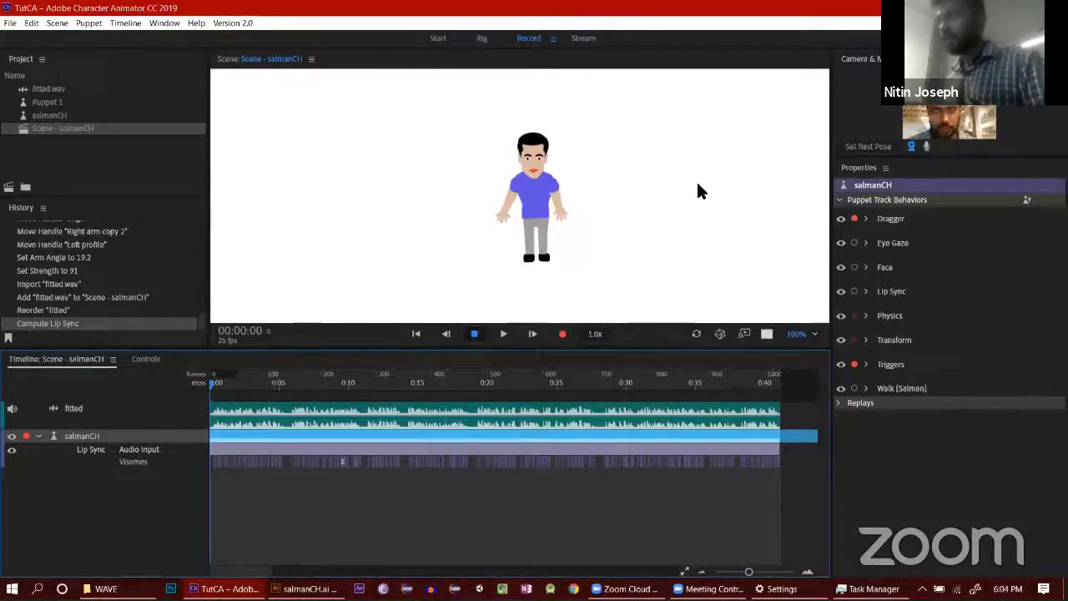
Step: Record a Dragger and Triggers take of about 19 seconds from the scene start, moving both of the puppet's hands
click(563, 334)
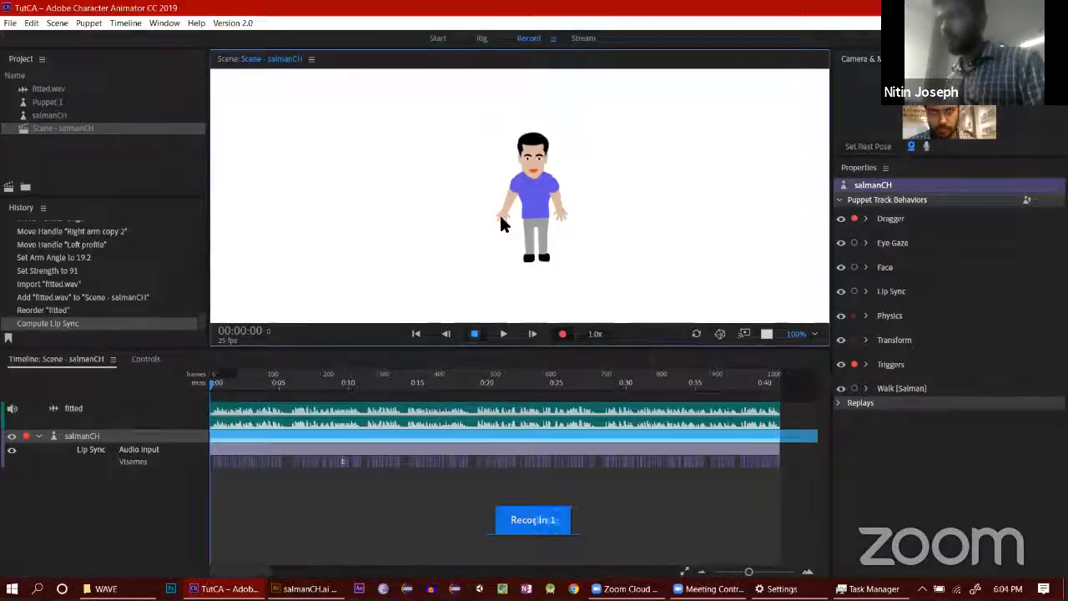
mouse_move(499, 213)
mouse_down()
mouse_move(455, 173)
mouse_move(467, 177)
mouse_up()
drag(570, 189, 576, 177)
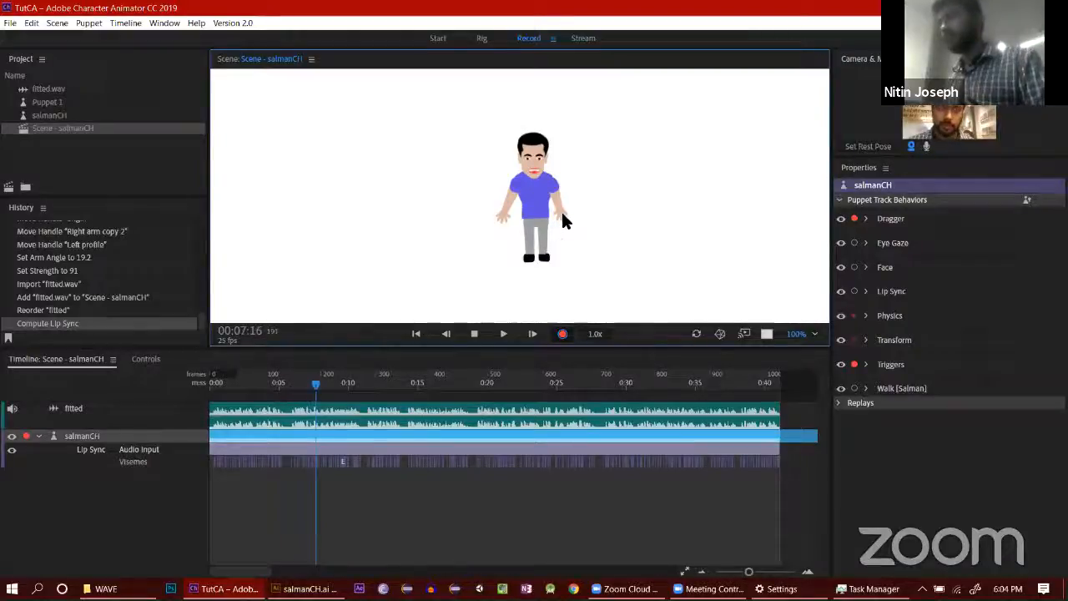
mouse_move(581, 178)
mouse_down()
mouse_move(584, 157)
mouse_move(573, 172)
mouse_move(581, 171)
mouse_up()
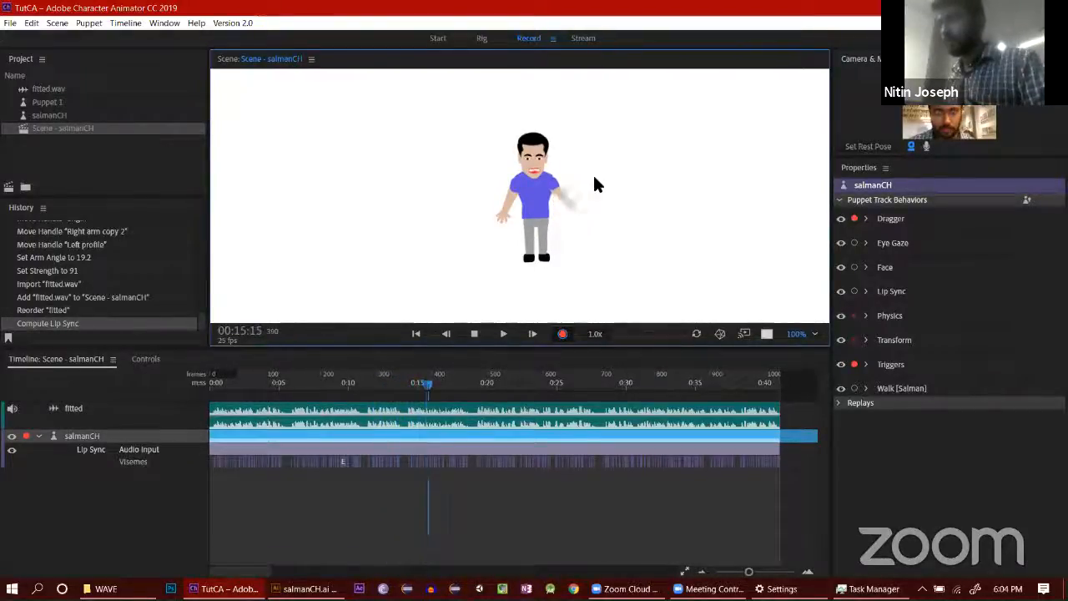
drag(595, 175, 601, 165)
key(space)
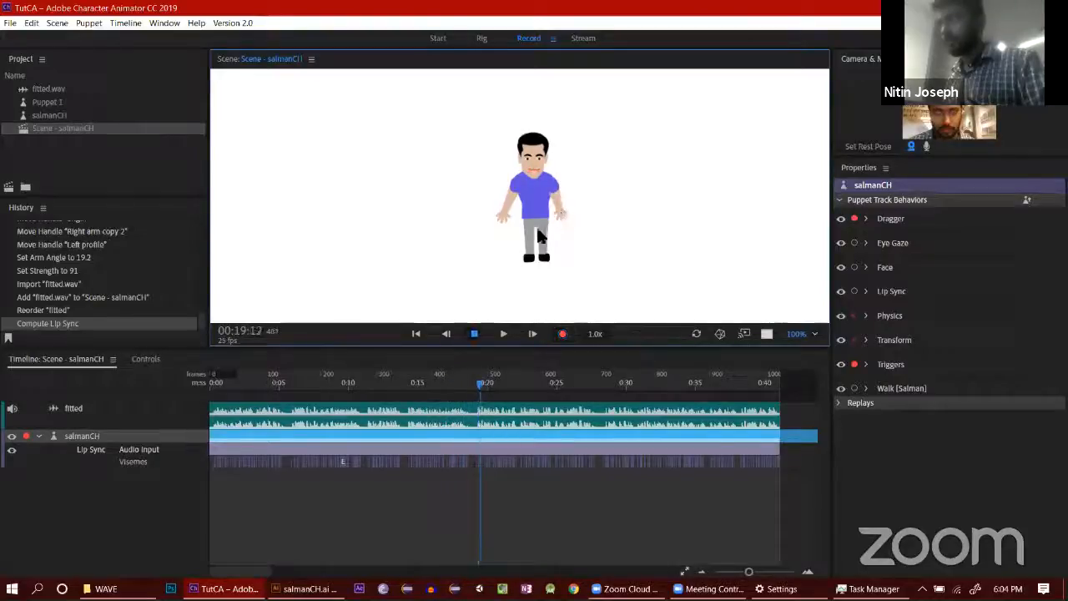
Step: Replay the recorded take around 15 seconds, park the playhead at 00:14:10, and test pulling the puppet's hand
drag(480, 384, 419, 396)
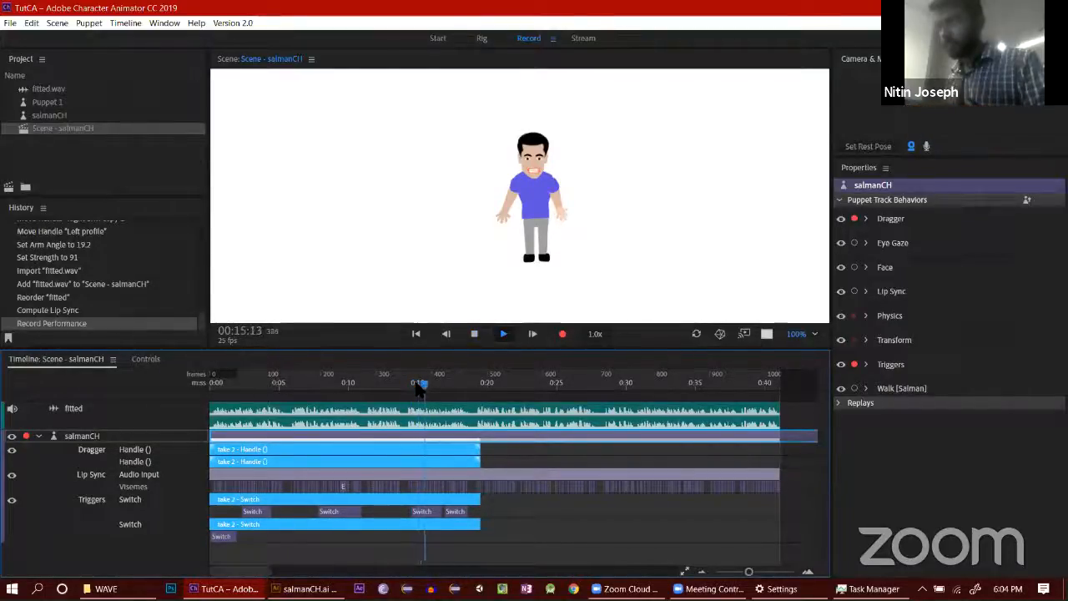
click(414, 386)
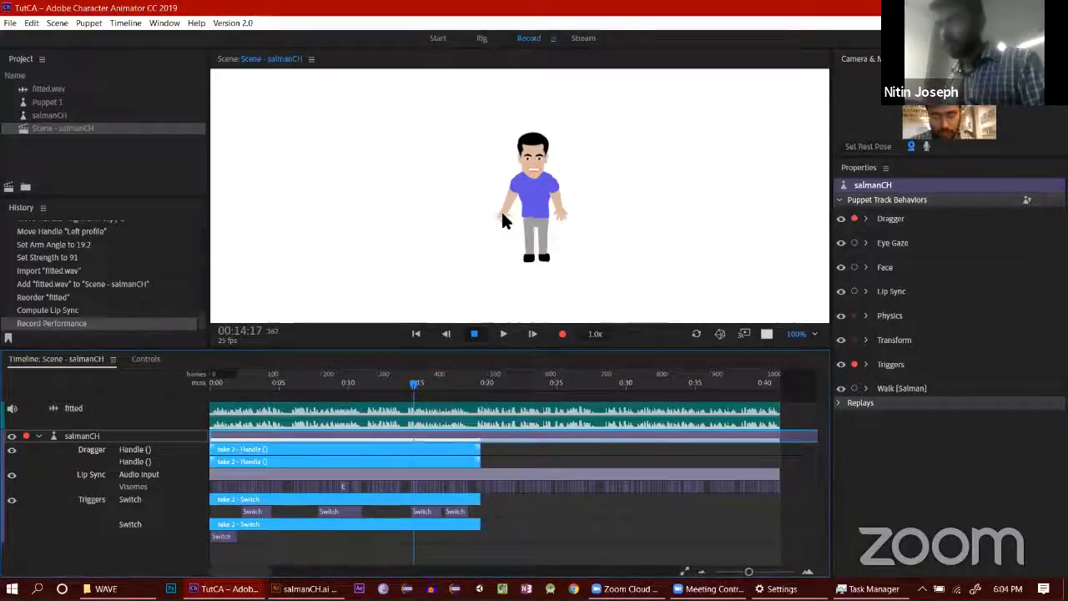
click(415, 387)
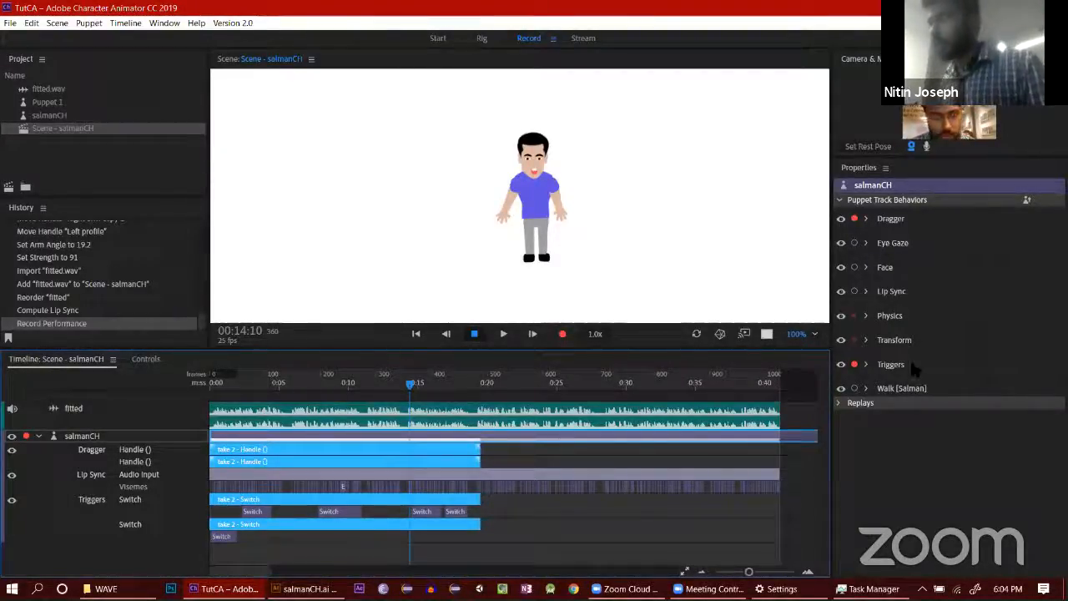
drag(501, 220, 486, 201)
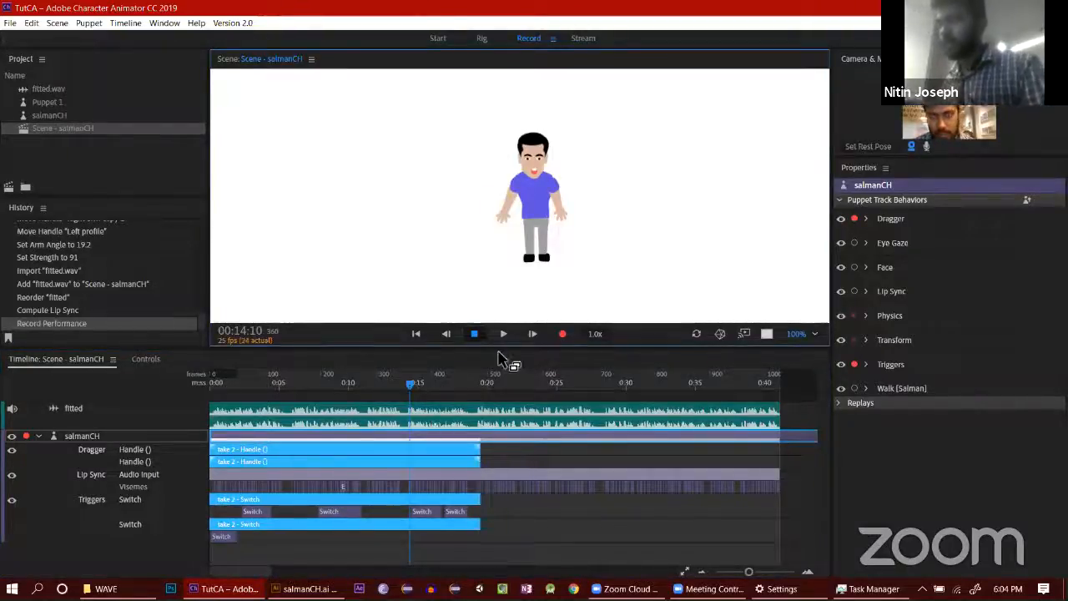
Step: Record a new take from 00:14:10 to about 00:18:24, raising the puppet's right hand outward
click(563, 334)
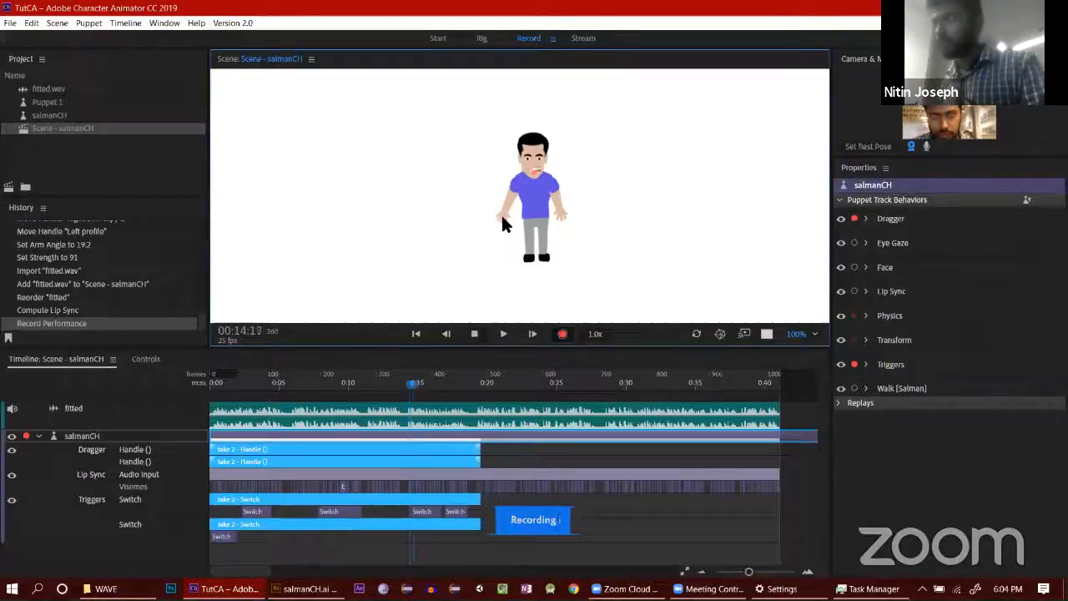
drag(503, 221, 486, 177)
key(space)
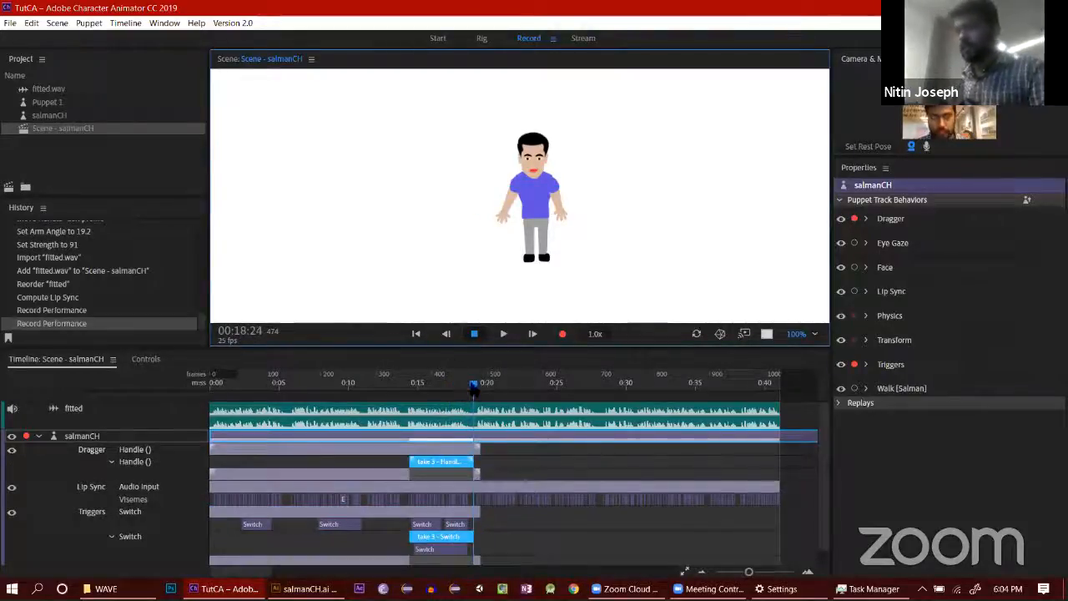
Step: Replay the scene from the start to 00:18:00 to check the new hand take
drag(474, 385, 210, 401)
key(space)
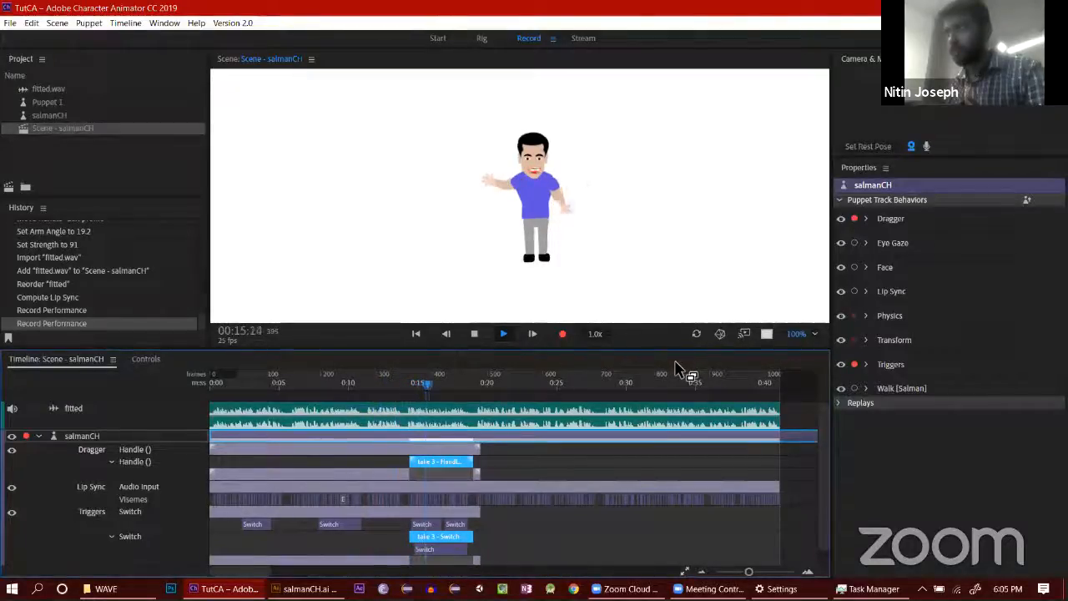
key(space)
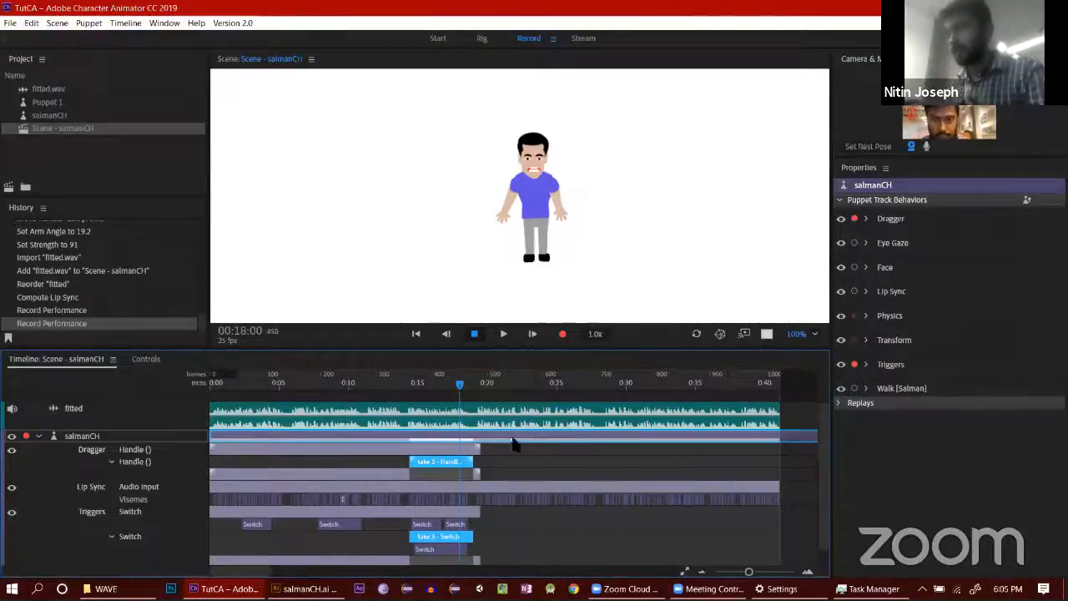
Step: Shift the take 3 Switch clip with its trigger slightly later, aligning its end with the older Triggers take
scroll(480, 497, down, 1)
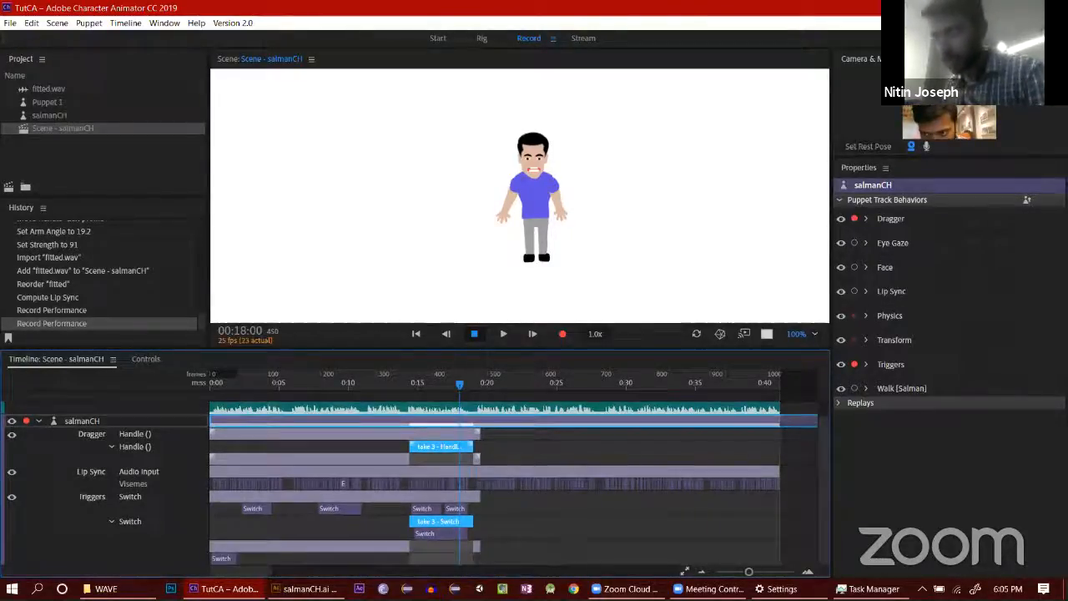
click(429, 529)
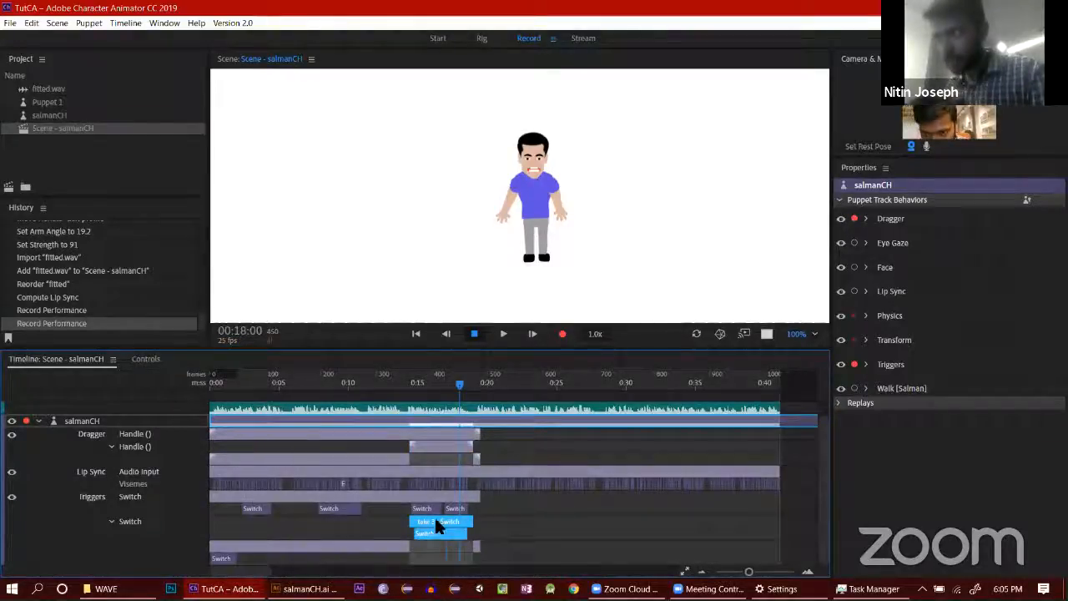
drag(436, 515, 442, 523)
Step: Scrub through the shifted take, then replay from 10 seconds and again from the scene start to about 20 seconds
drag(459, 382, 415, 382)
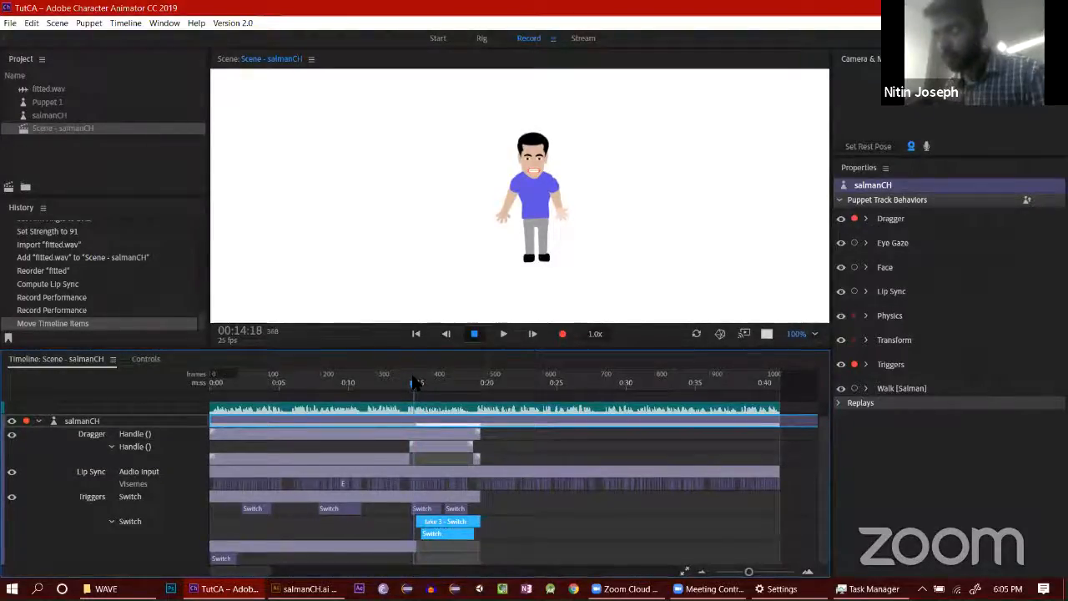
drag(414, 382, 477, 388)
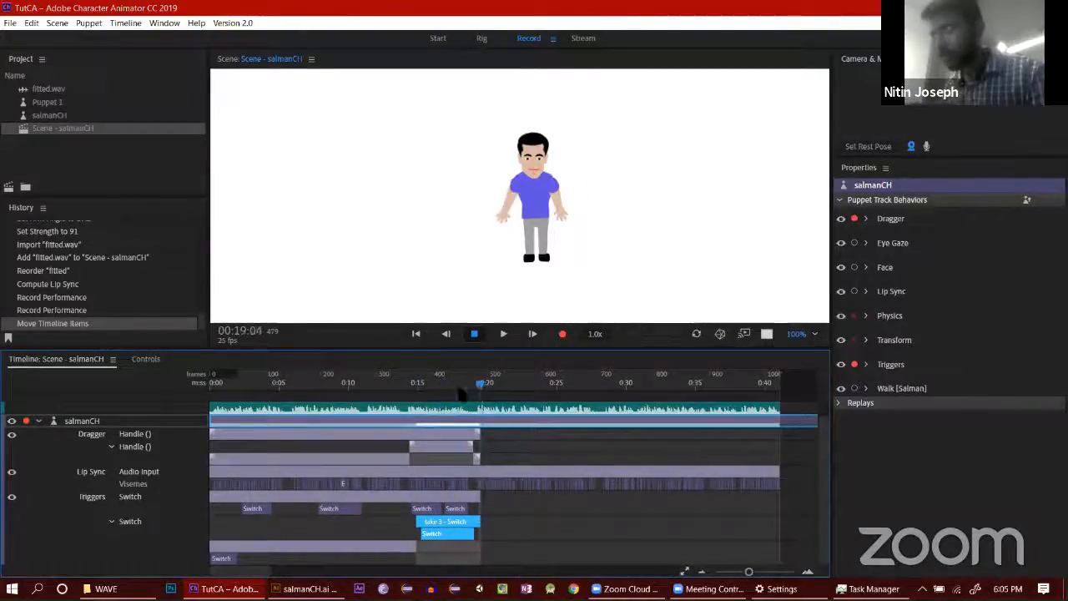
click(349, 386)
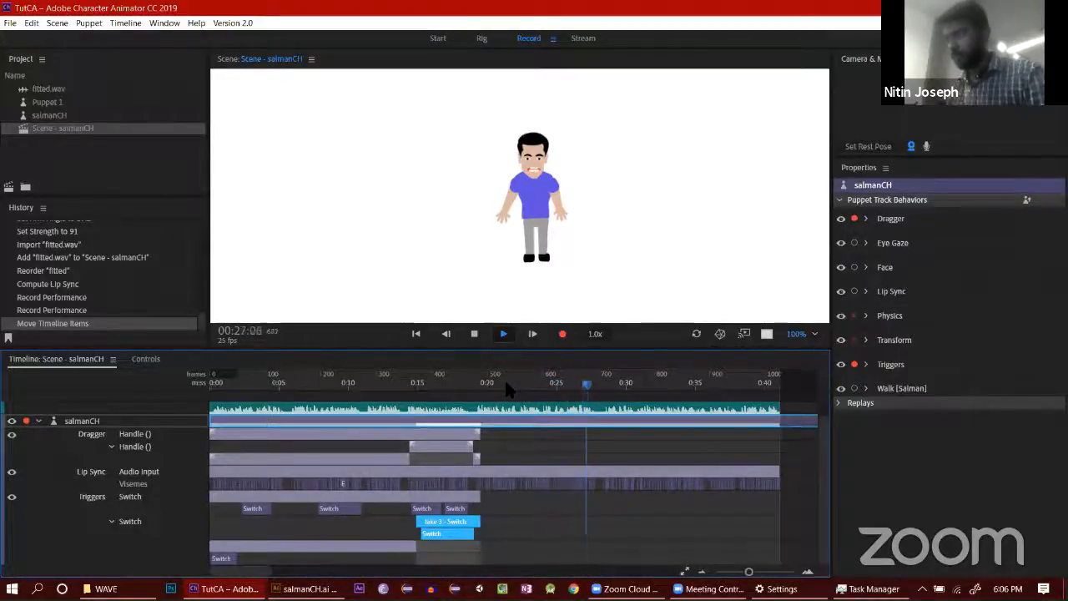
drag(592, 382, 197, 371)
key(space)
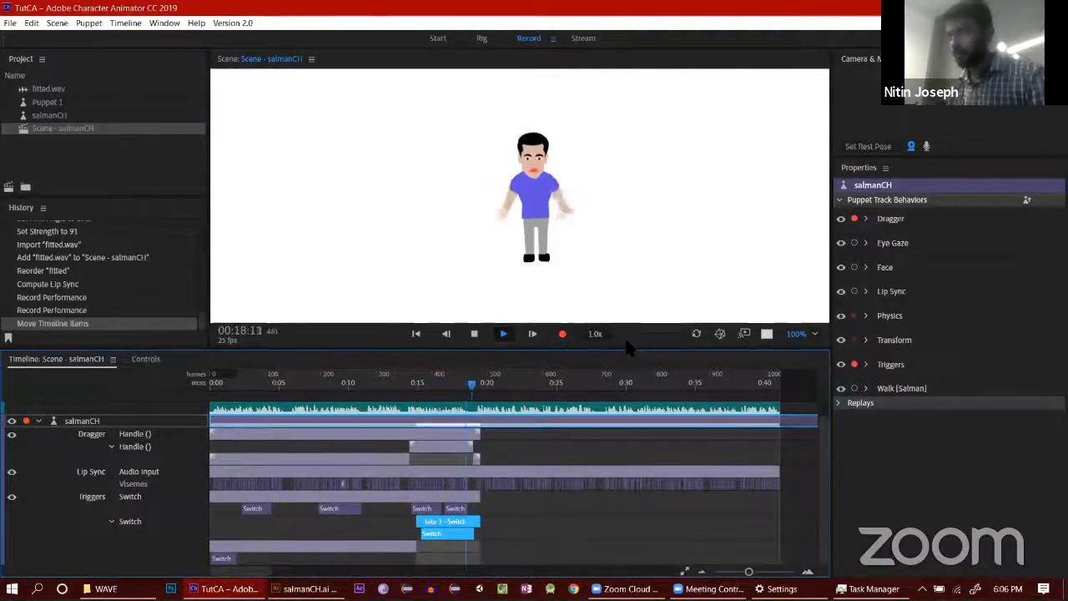
key(space)
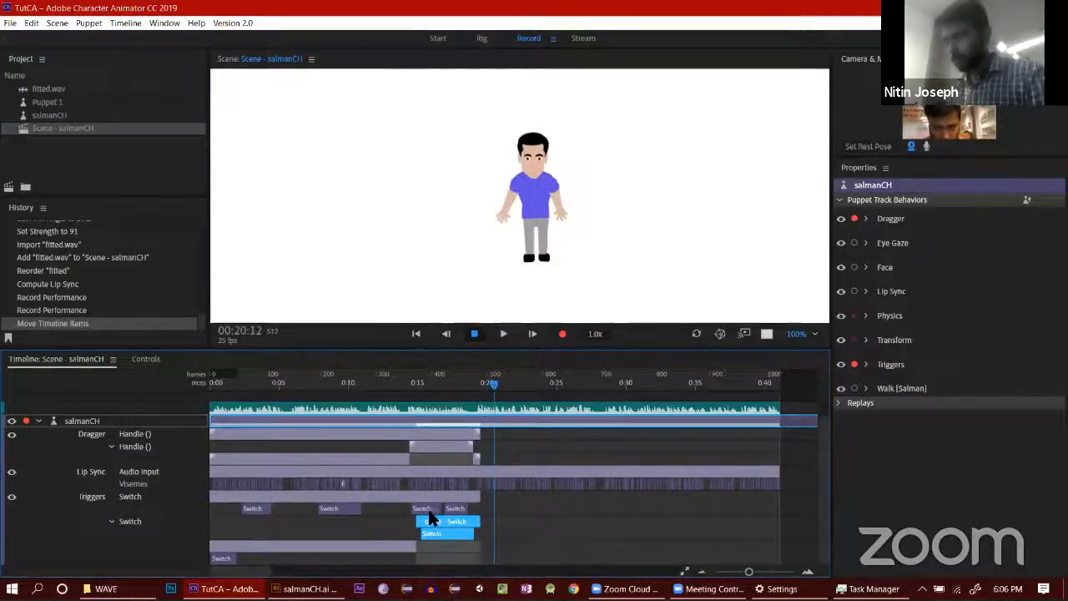
Step: Trim the start of the last Switch trigger in the upper Triggers row slightly later and replay from about 14 seconds
click(443, 509)
drag(449, 514, 455, 511)
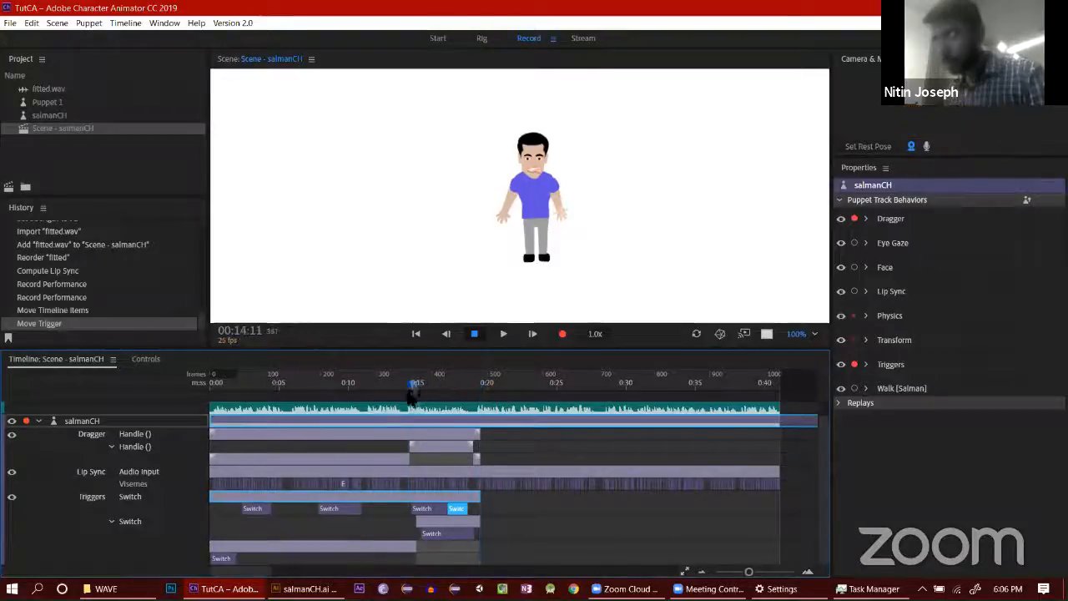
click(444, 383)
drag(444, 394, 409, 401)
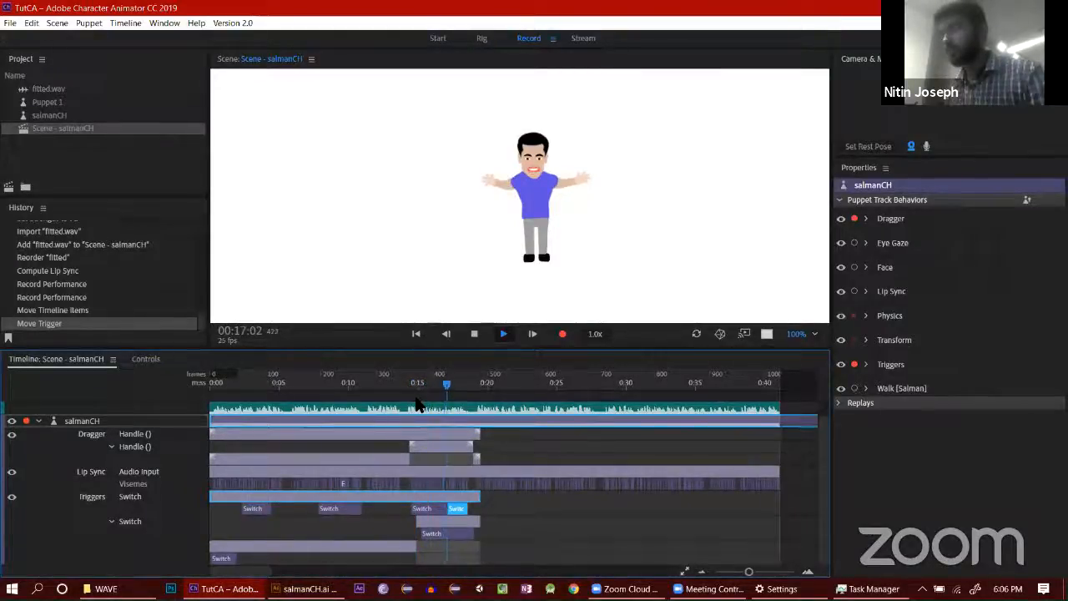
key(space)
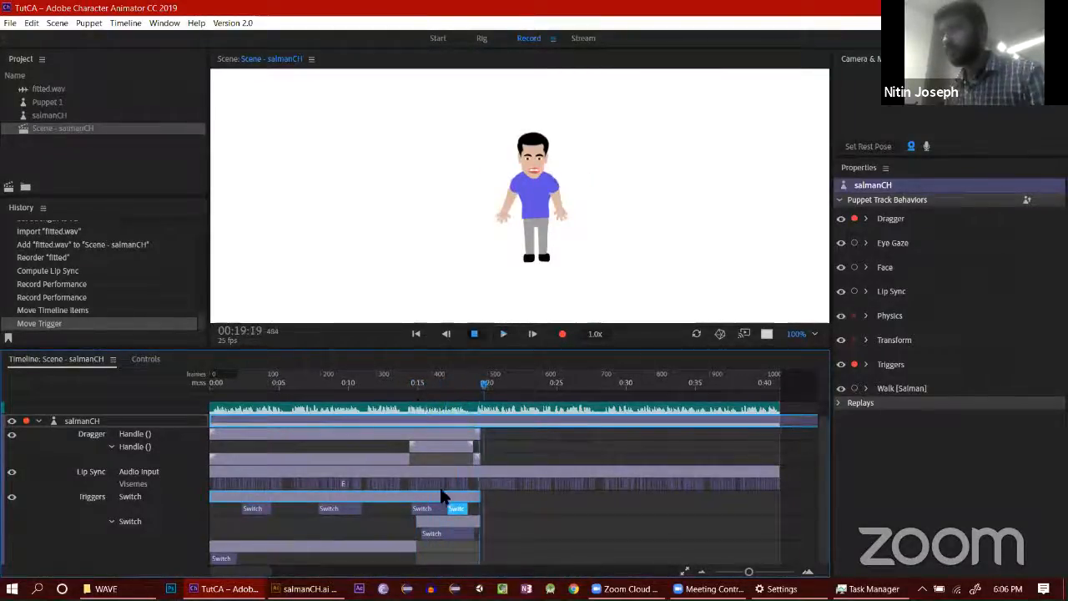
Step: Trim the end of the take 3 Switch trigger slightly earlier and replay from 00:14:12 to 00:17:02
drag(475, 539, 468, 534)
click(417, 384)
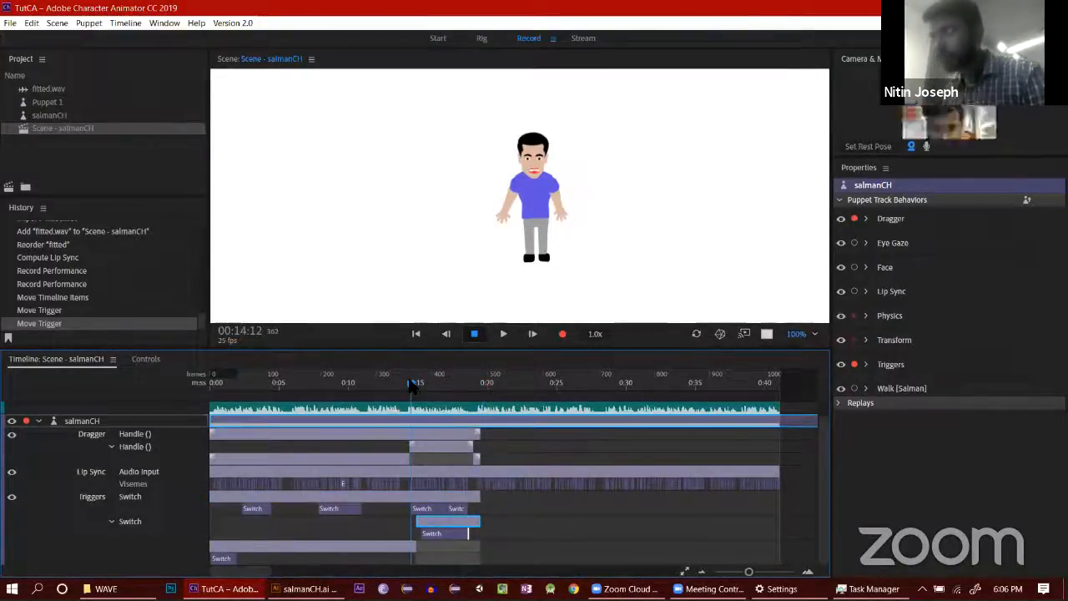
key(space)
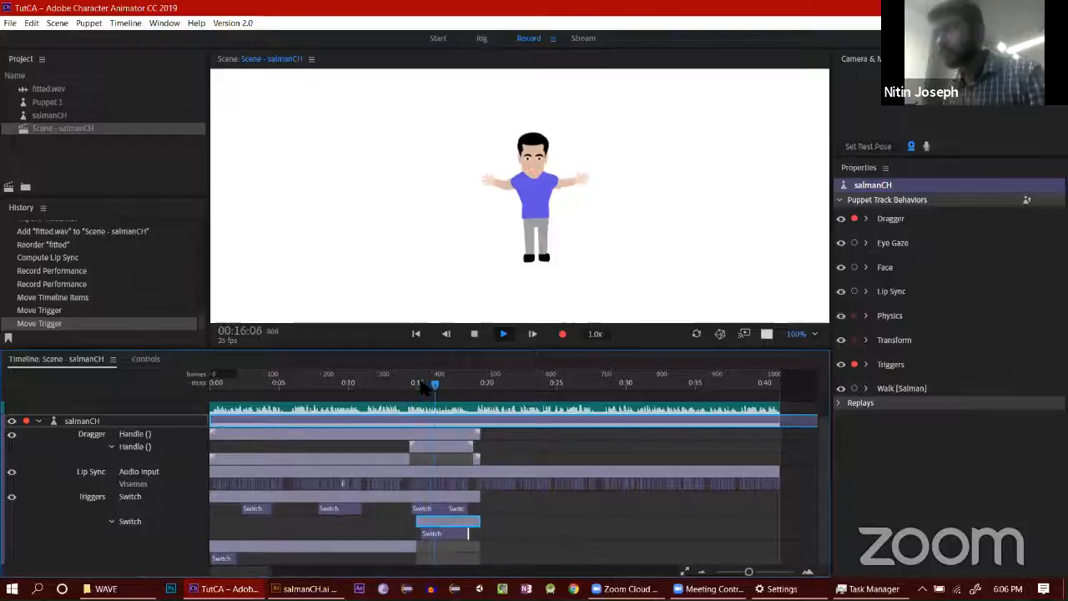
key(space)
Step: Extend the start of the take 3 Switch trigger back to the beginning of its take and scrub to 00:15:04
click(419, 535)
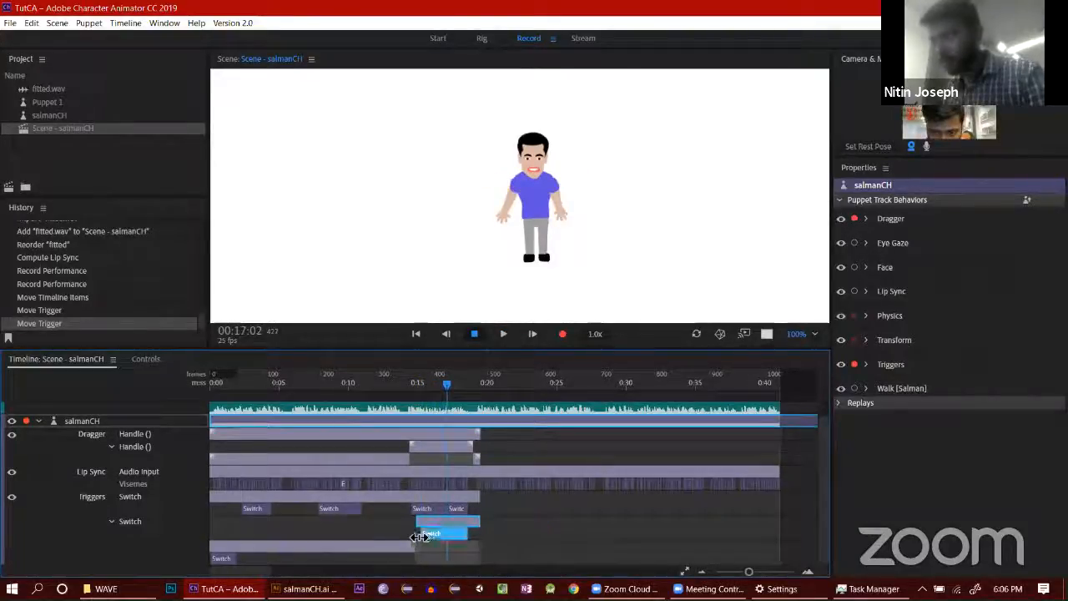
drag(419, 537, 417, 535)
drag(448, 385, 420, 389)
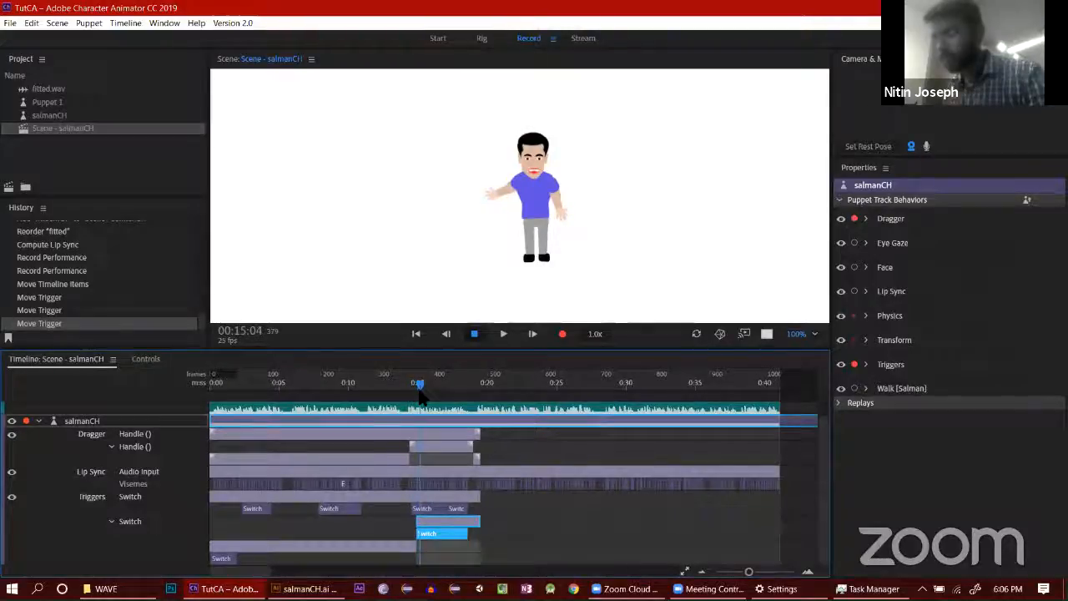
Step: Trim the start of the upper-row Switch trigger near 15 seconds to match take 3's start, and review that section
click(422, 508)
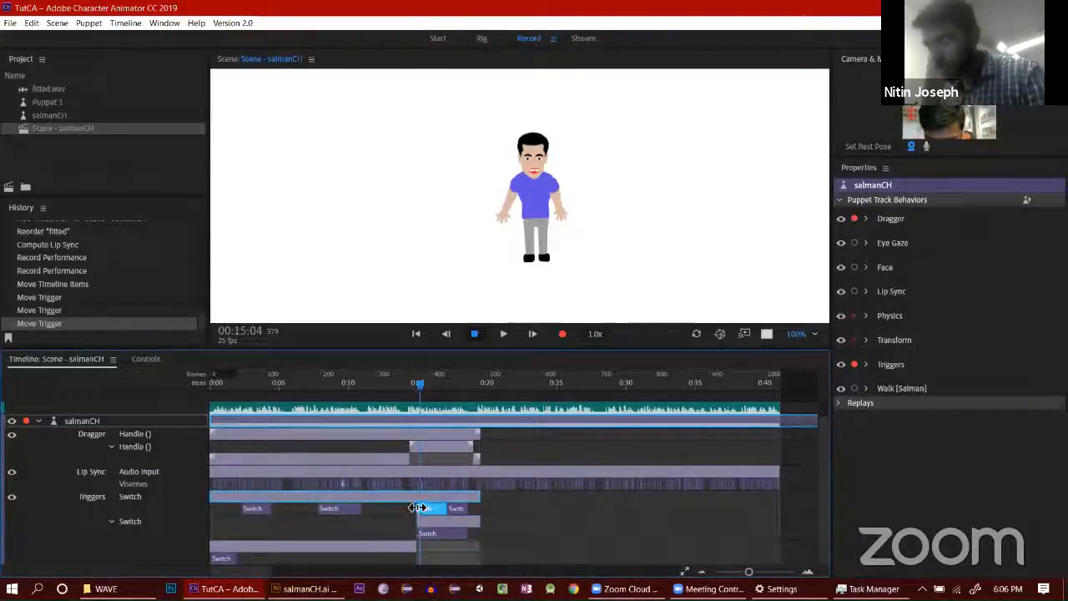
click(409, 383)
drag(418, 384, 486, 384)
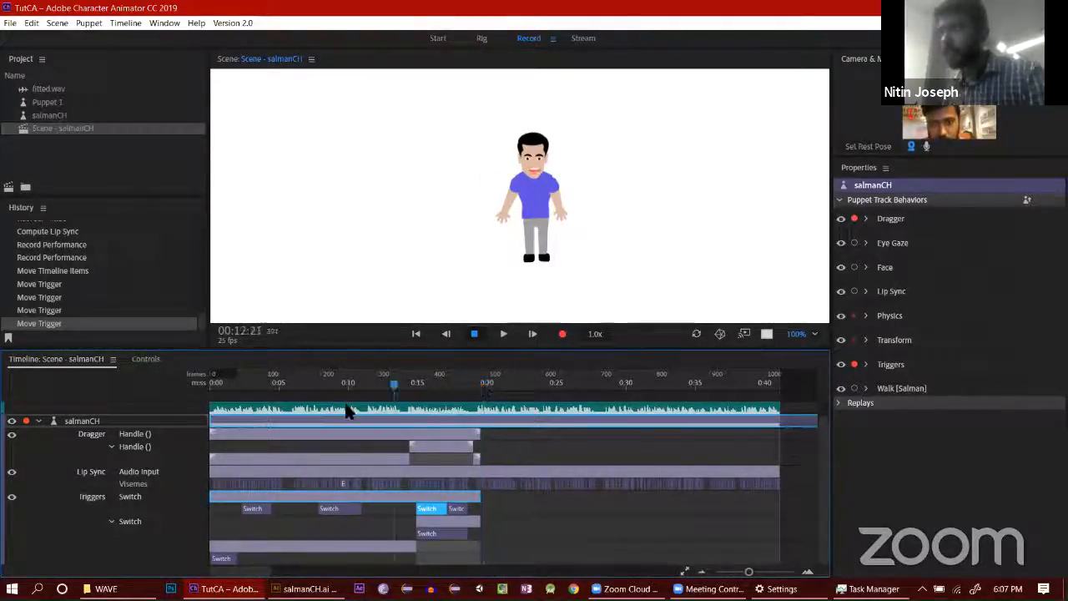
Step: Replay the scene from the start to about 27 seconds, then replay its opening and return the playhead to the start
drag(346, 405, 208, 419)
key(space)
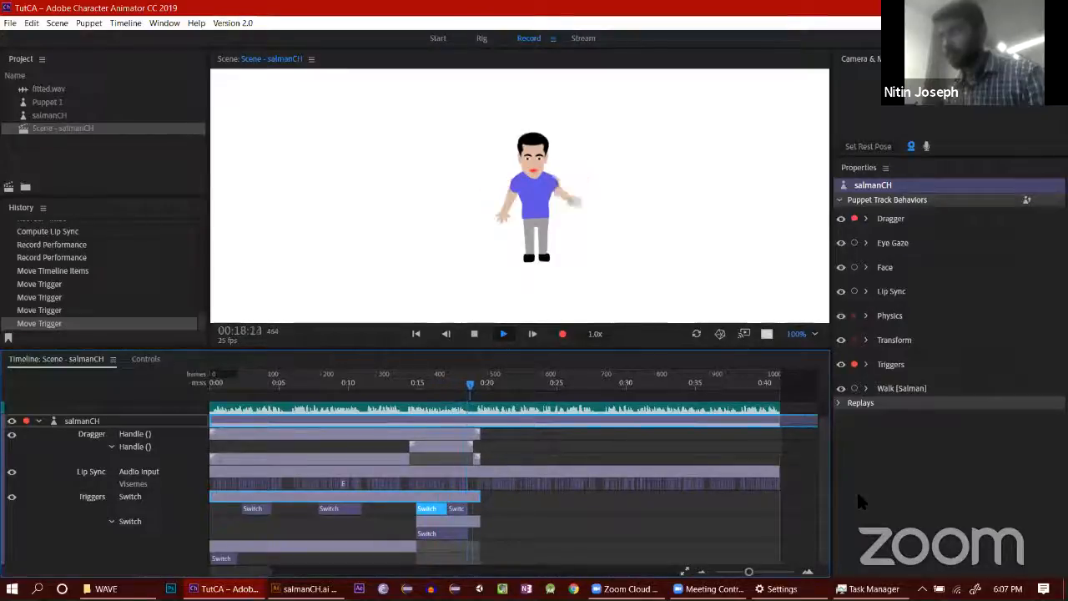
key(space)
key(space)
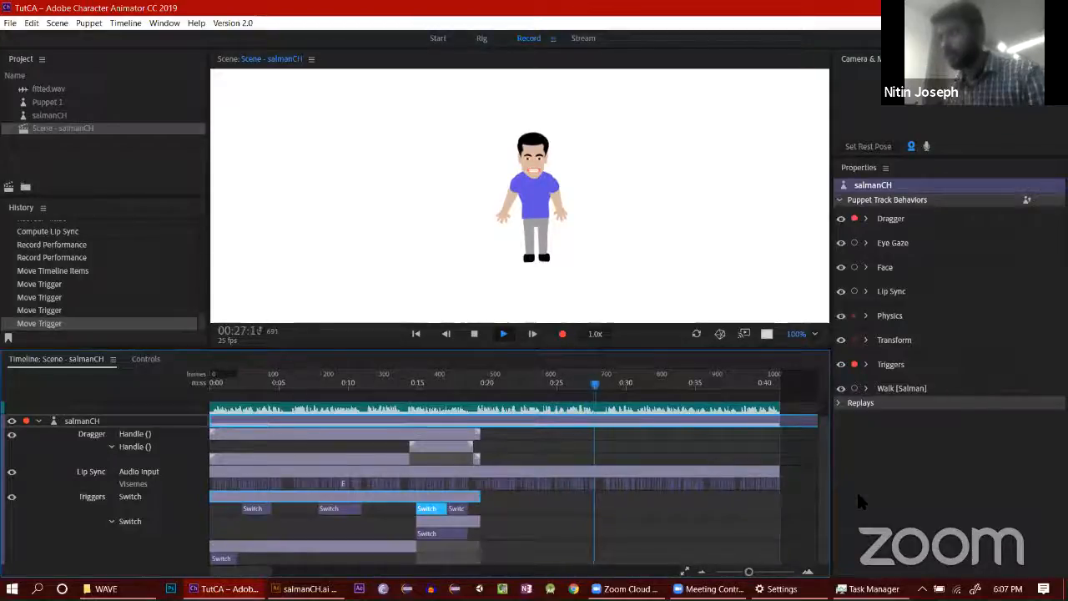
key(space)
drag(596, 389, 179, 382)
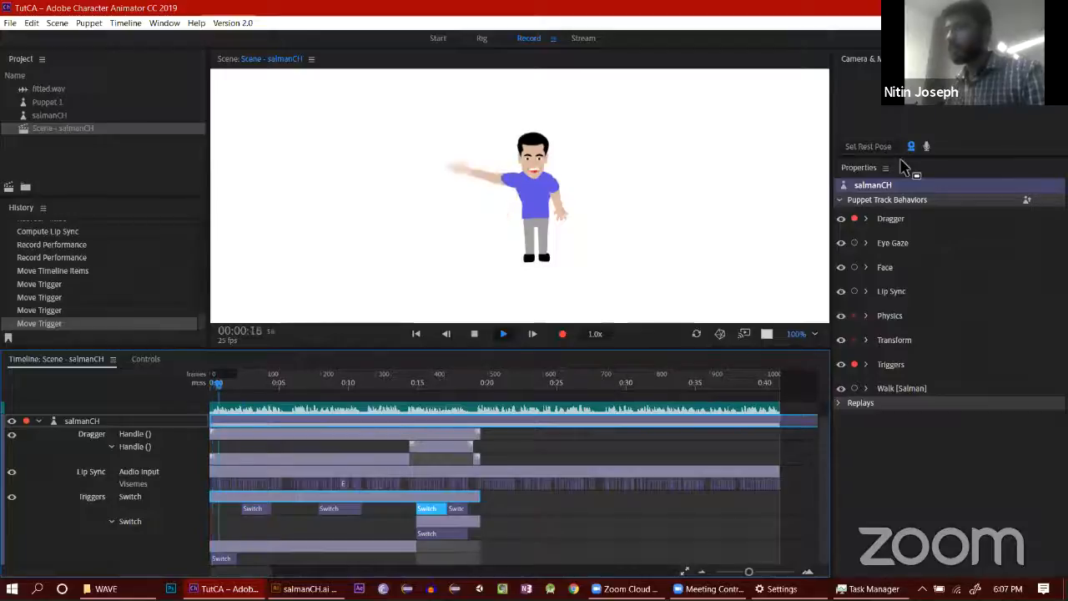
key(space)
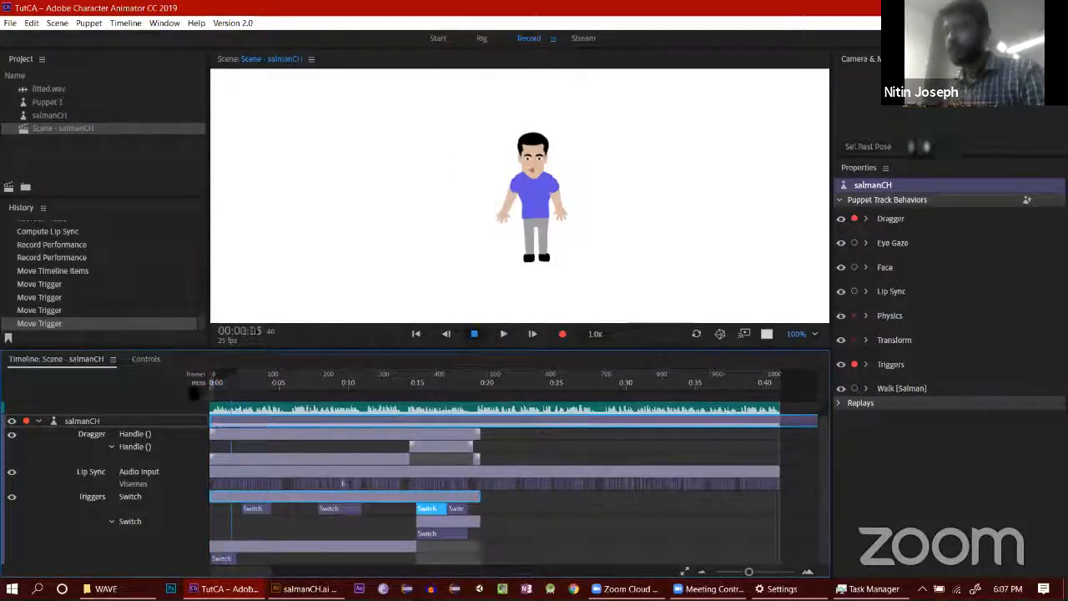
Step: Disarm Dragger and Triggers, arm Eye Gaze with its Mouse & Touch Input and Mouse & Touch Strength, and test the gaze in the scene
click(854, 219)
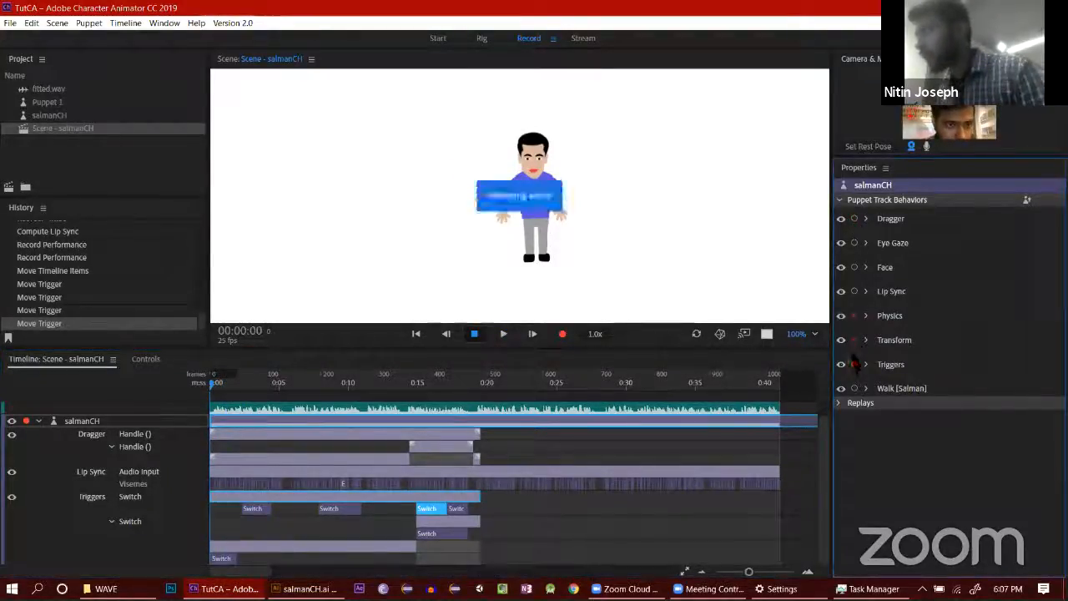
click(854, 364)
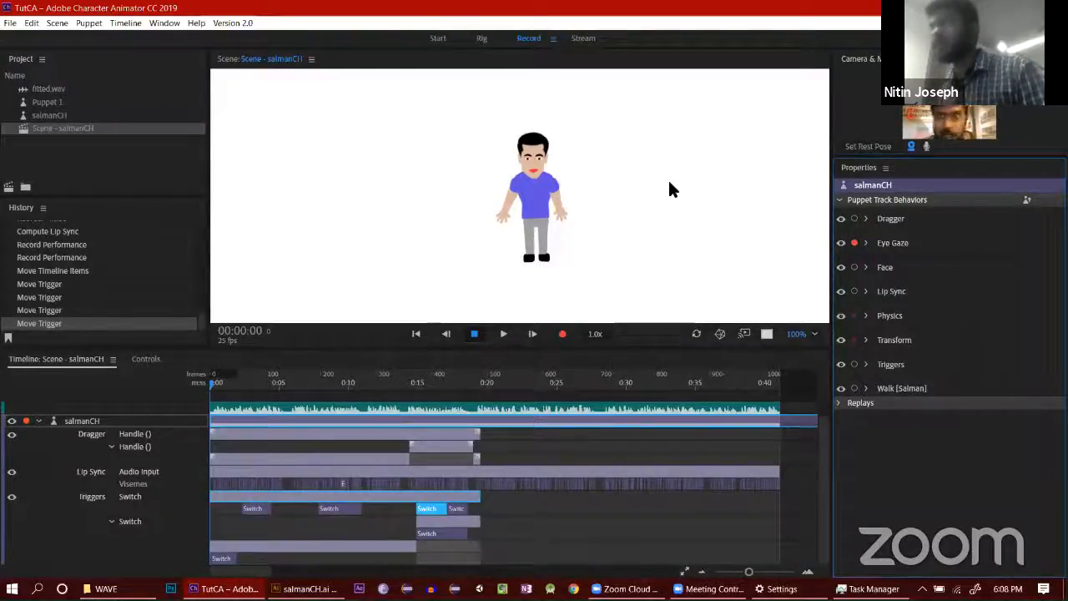
click(866, 243)
click(869, 272)
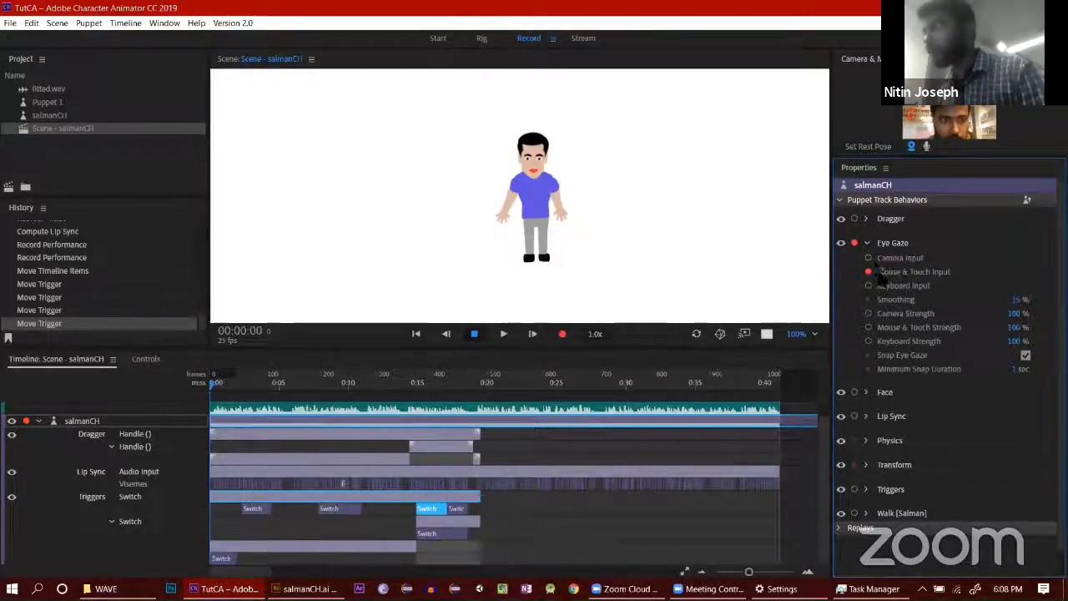
click(868, 328)
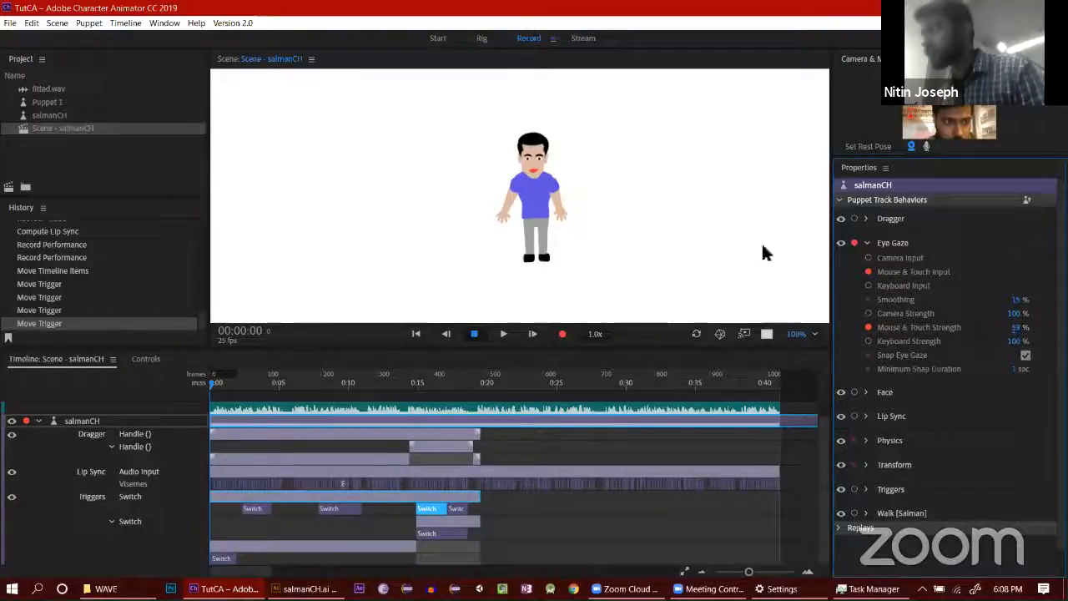
click(570, 171)
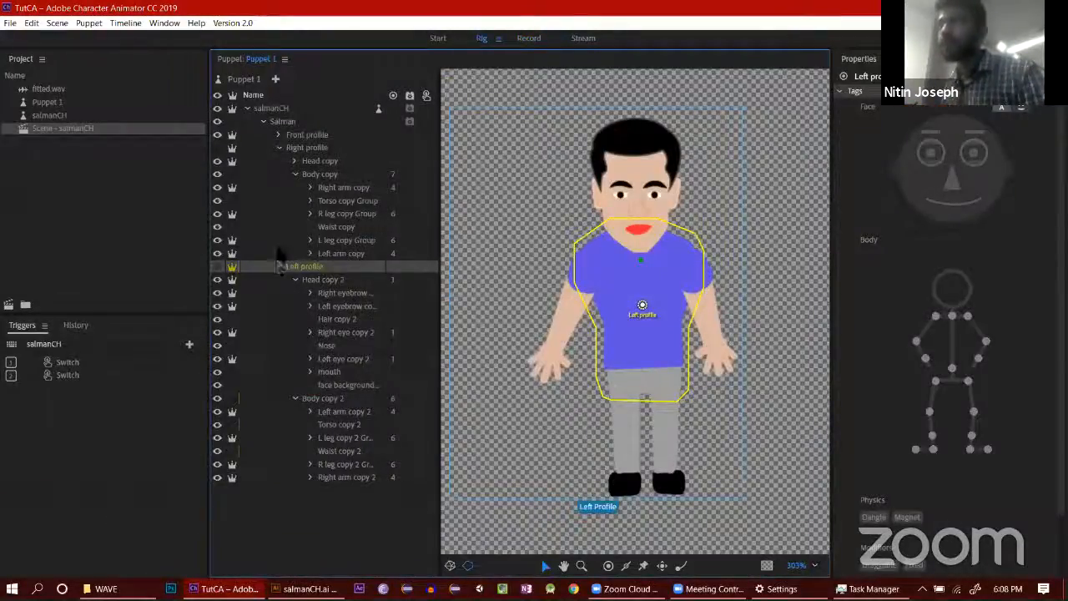
Step: Inspect the right and left pupil layers' tags in the rig's Front profile head and return to the recording workspace
click(279, 147)
click(278, 134)
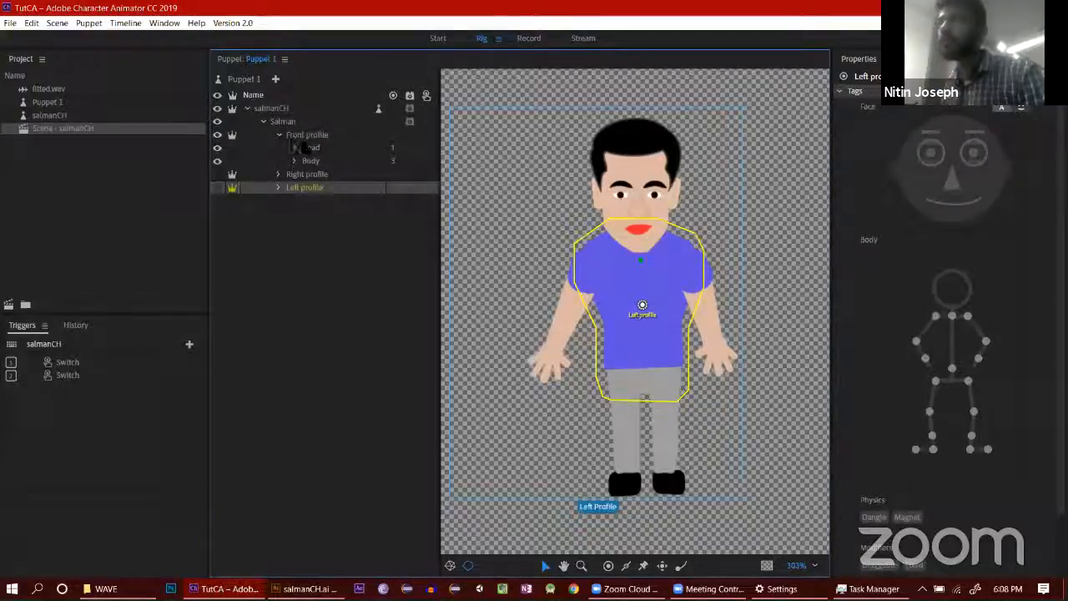
click(294, 148)
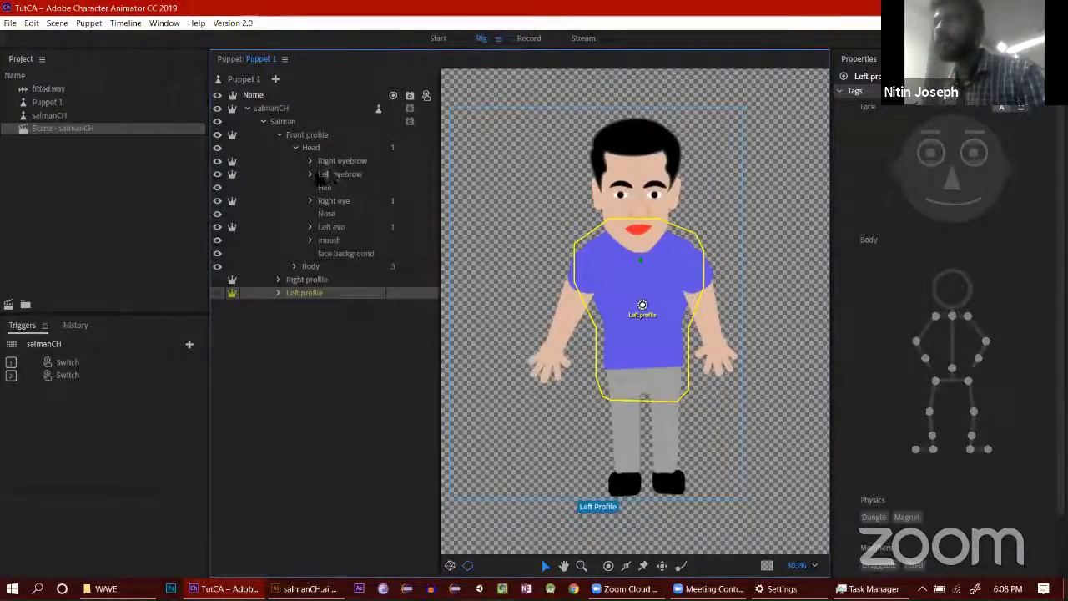
click(311, 200)
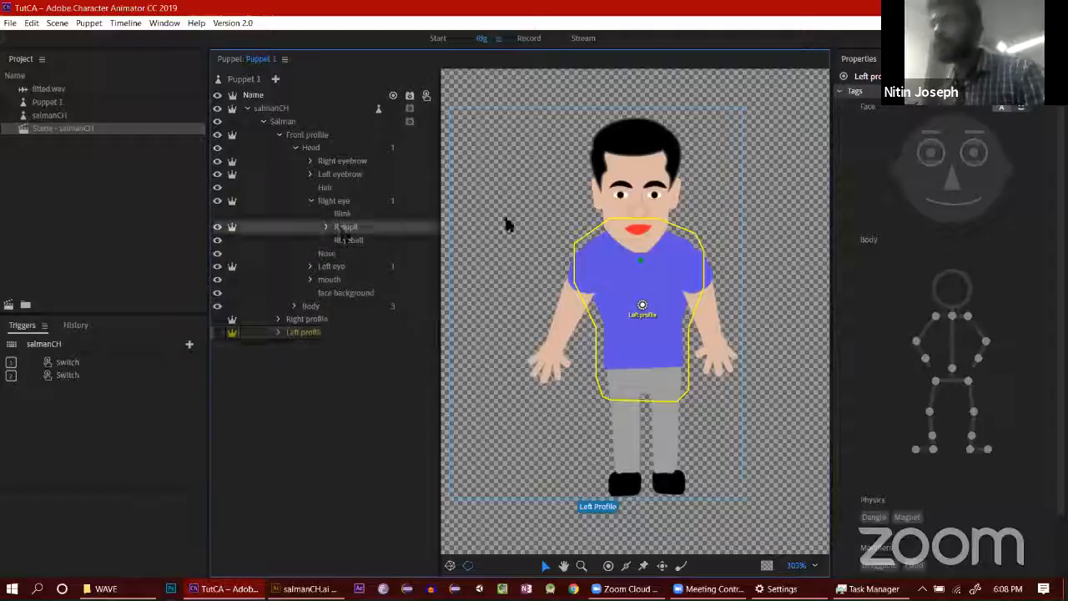
click(346, 227)
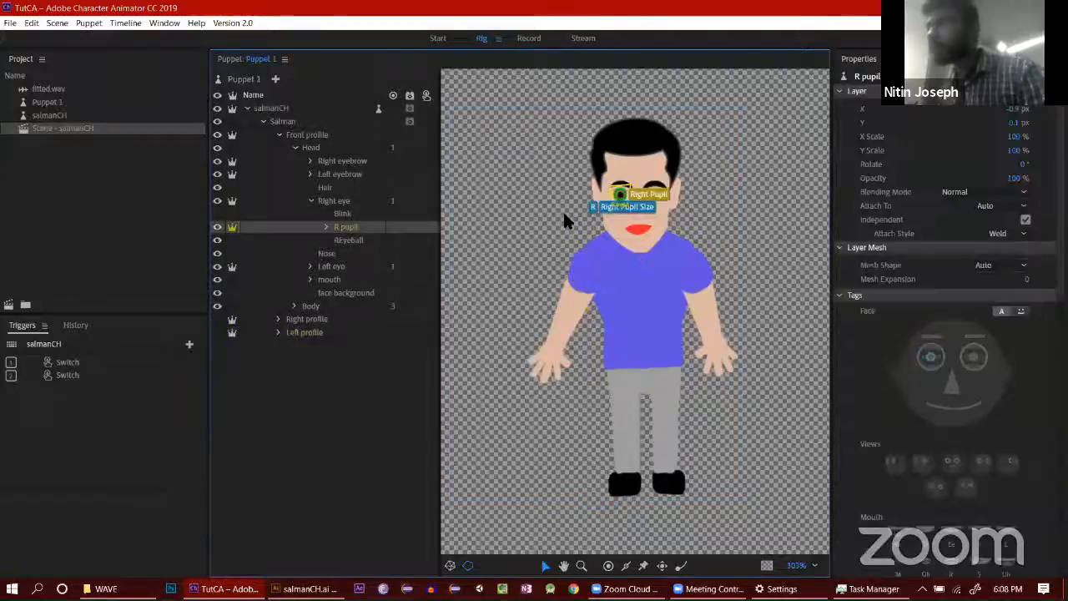
click(311, 266)
click(346, 293)
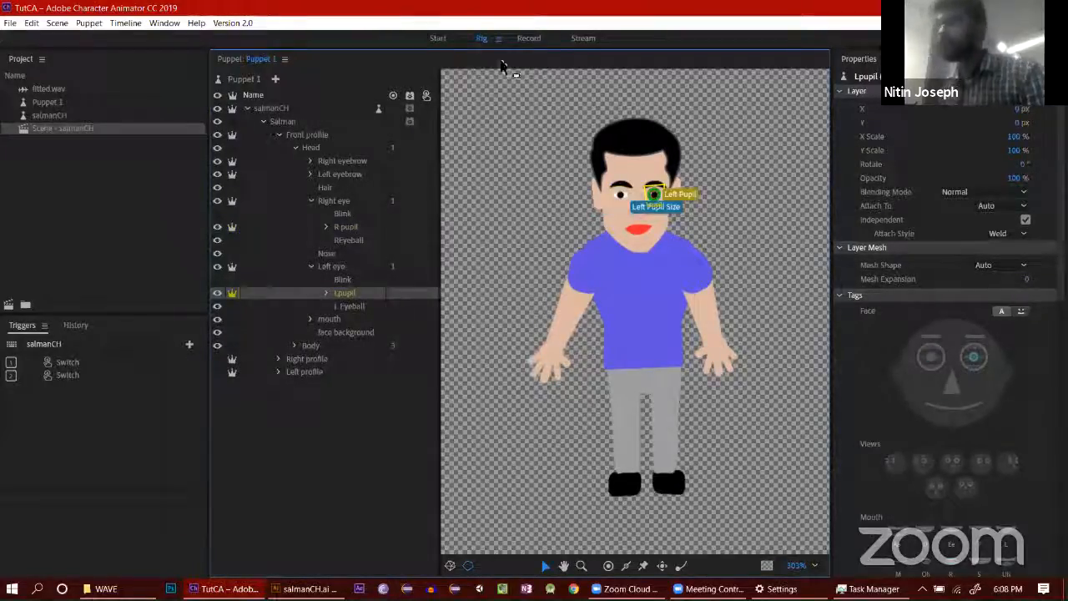
click(529, 38)
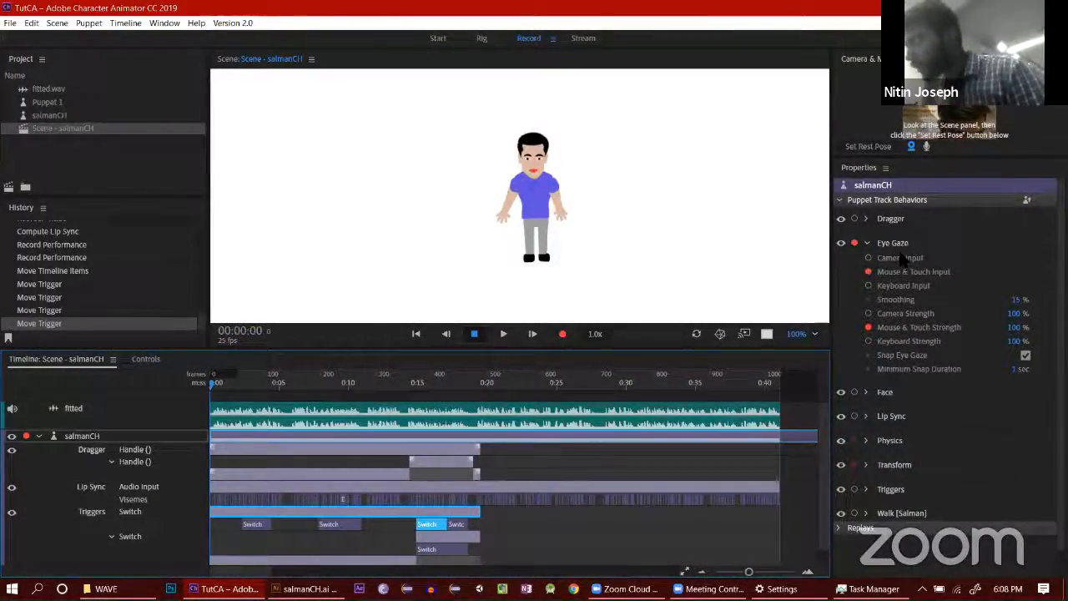
Step: Add the Auto Blink behavior to the top-level salmanCH puppet in the rig and return to the recording workspace
click(481, 38)
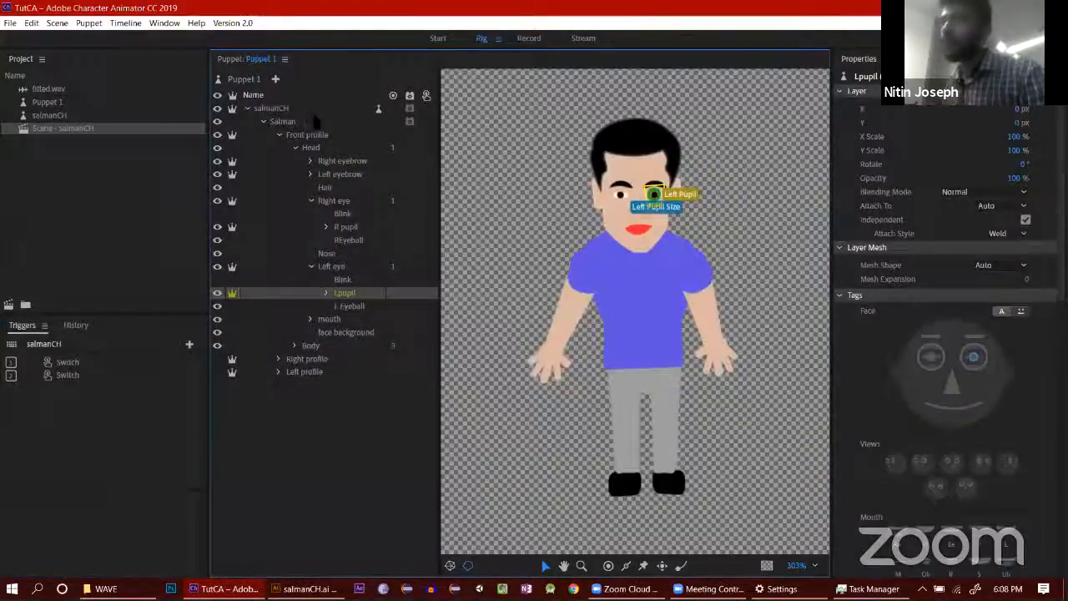
click(324, 115)
click(330, 110)
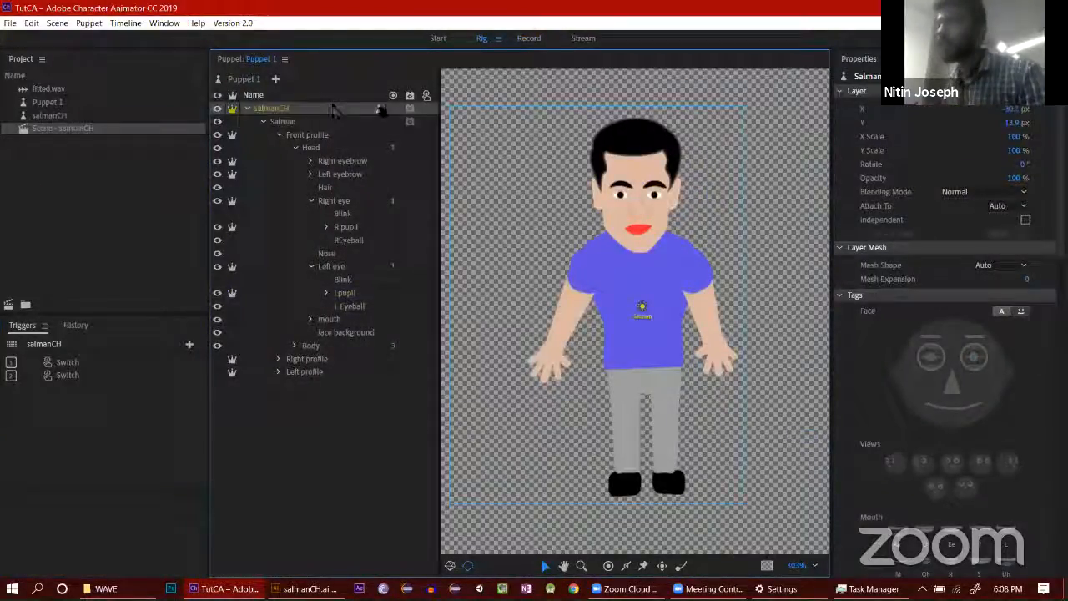
click(409, 110)
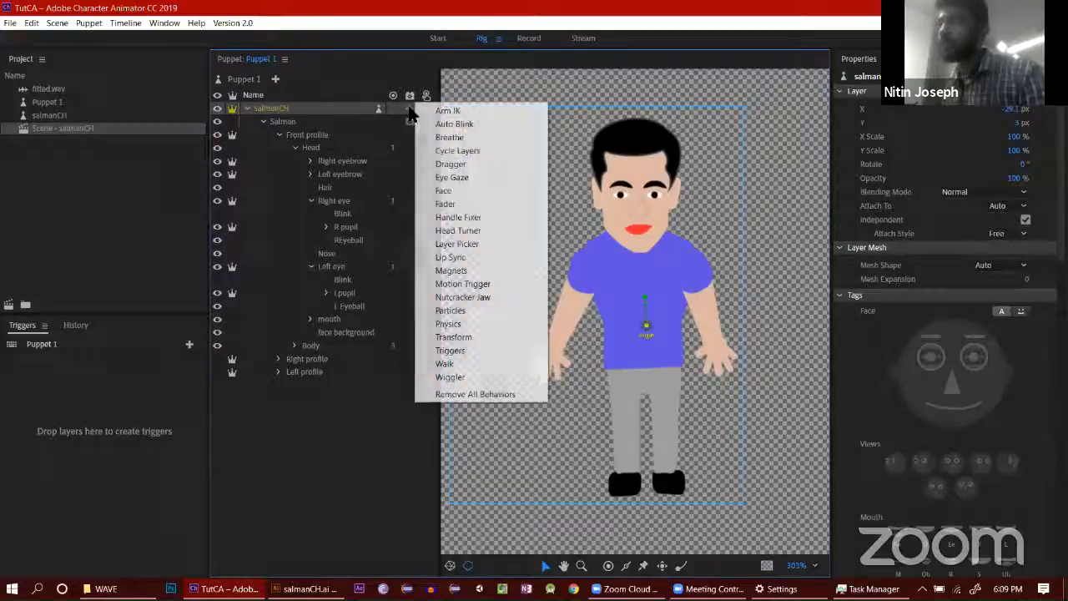
click(464, 123)
click(531, 39)
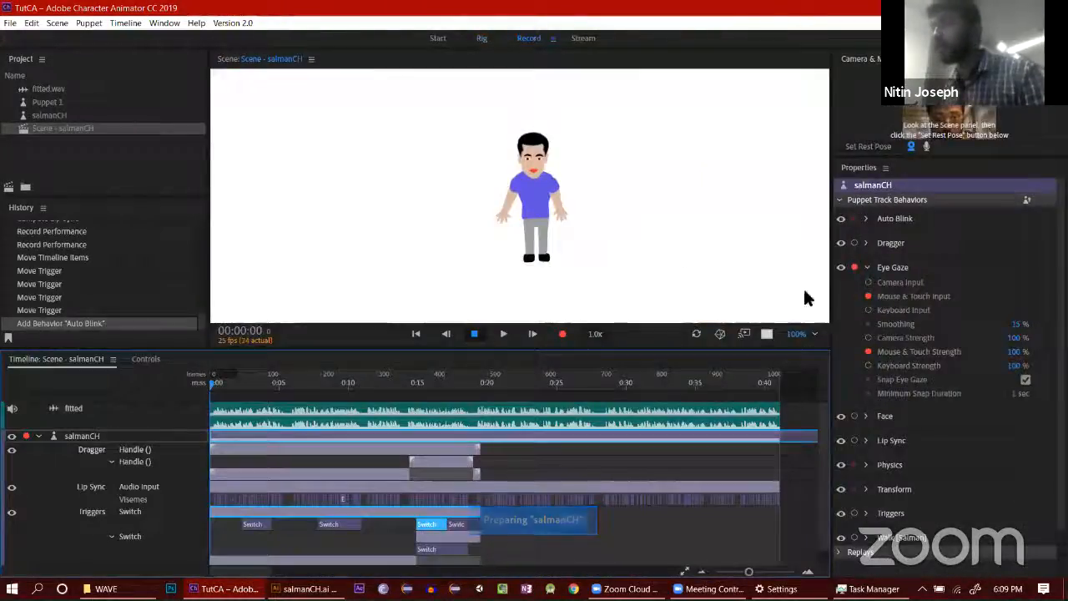
Step: Set Auto Blink's Blinks per Minute to 65
click(869, 220)
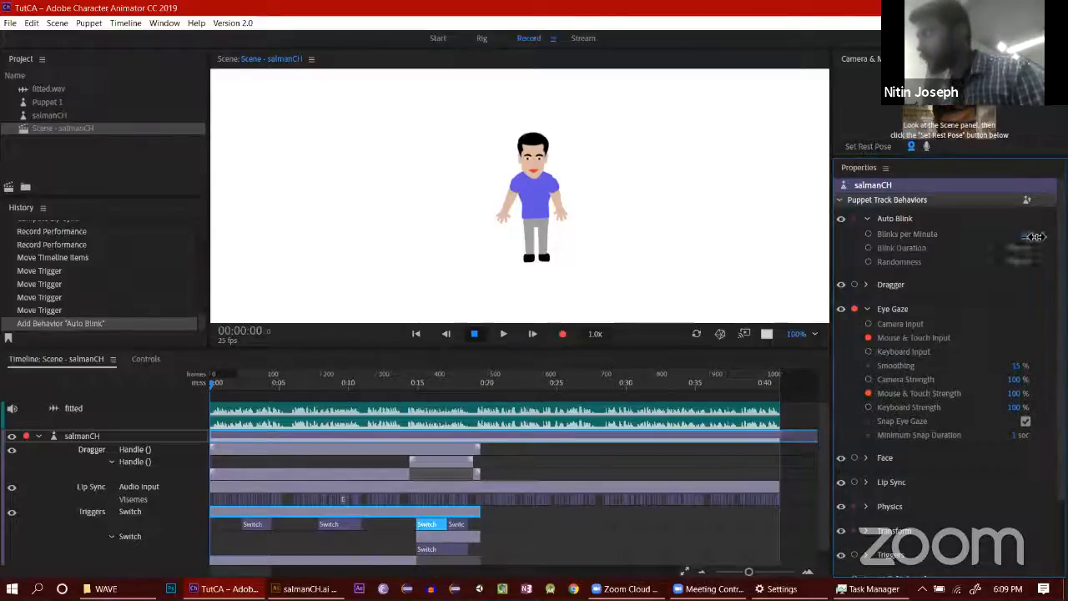
drag(1035, 237, 1053, 237)
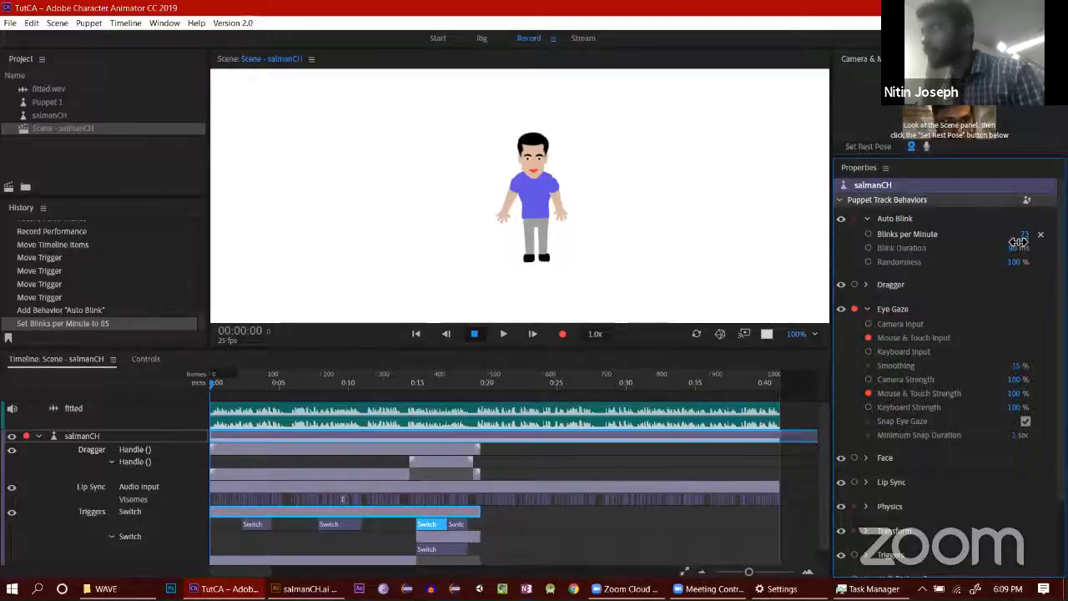
drag(1013, 242, 1013, 243)
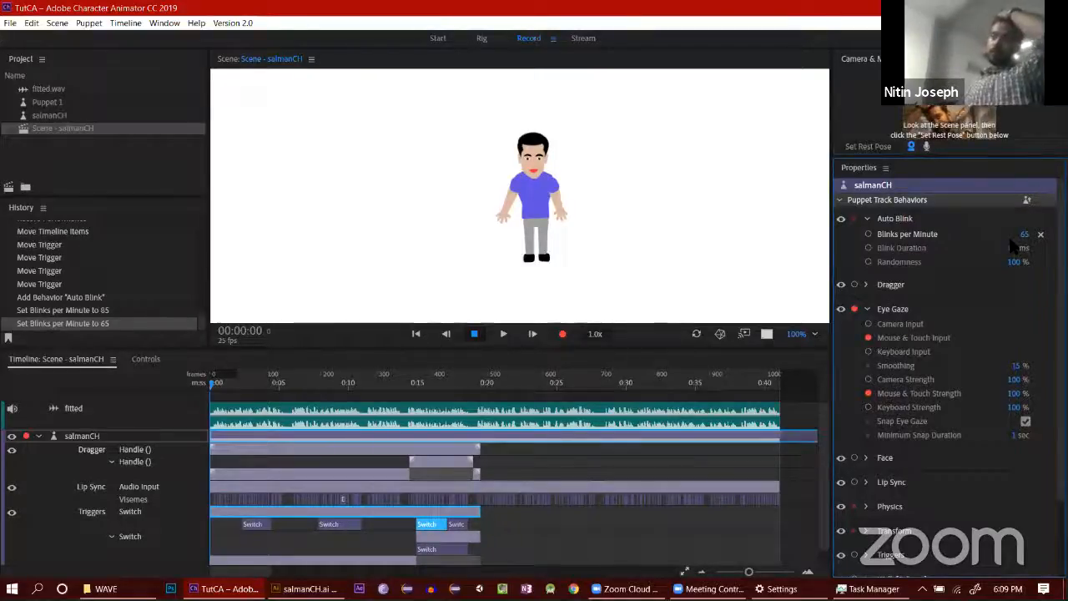
Step: Select the salmanCH track, arm Face alongside Eye Gaze, and make the scene background transparent
click(840, 199)
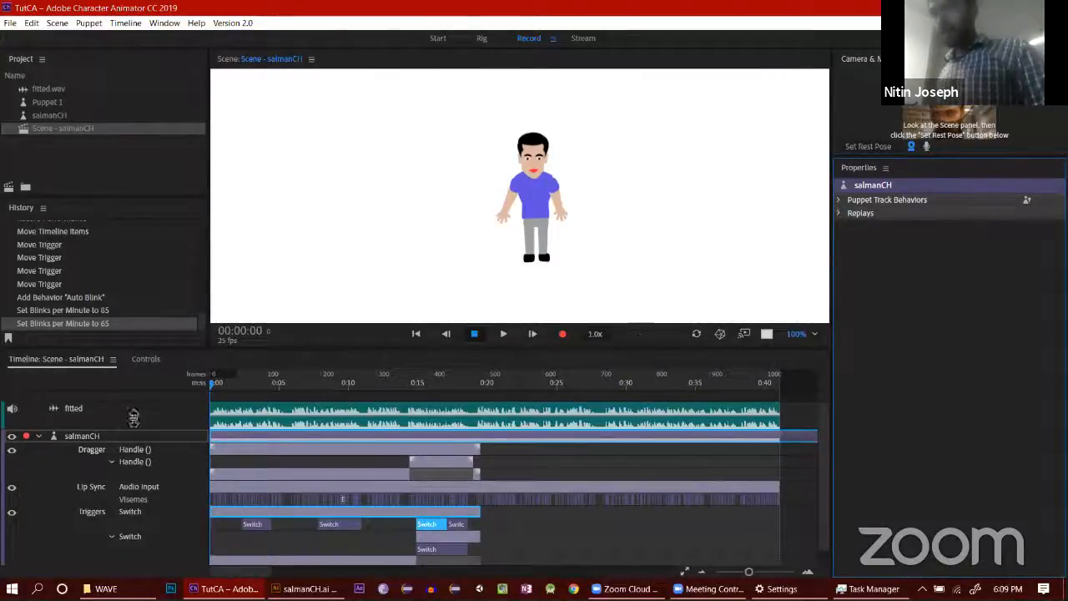
click(119, 437)
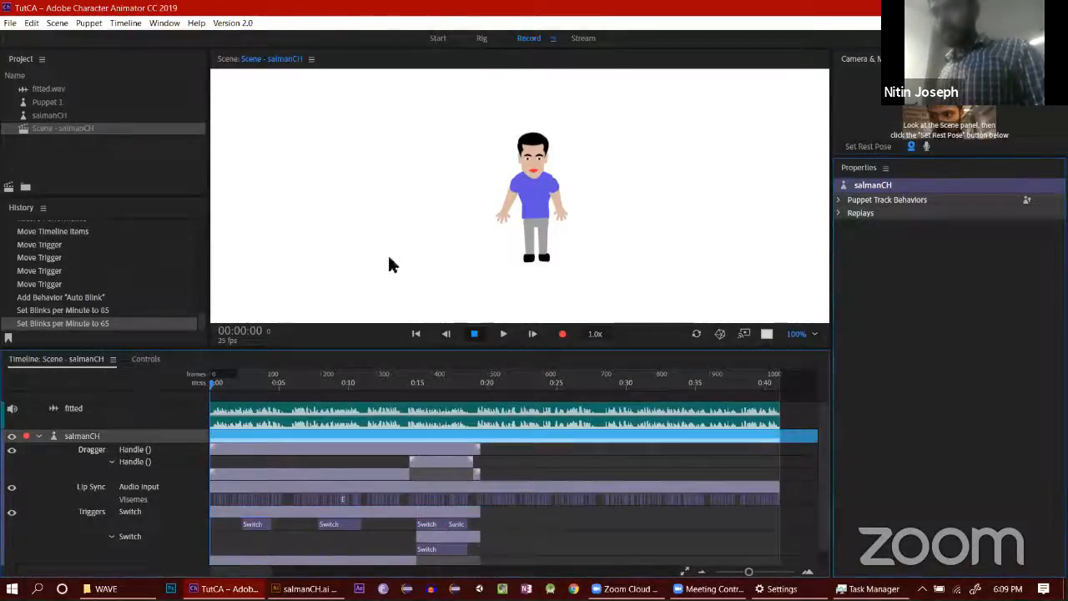
click(840, 201)
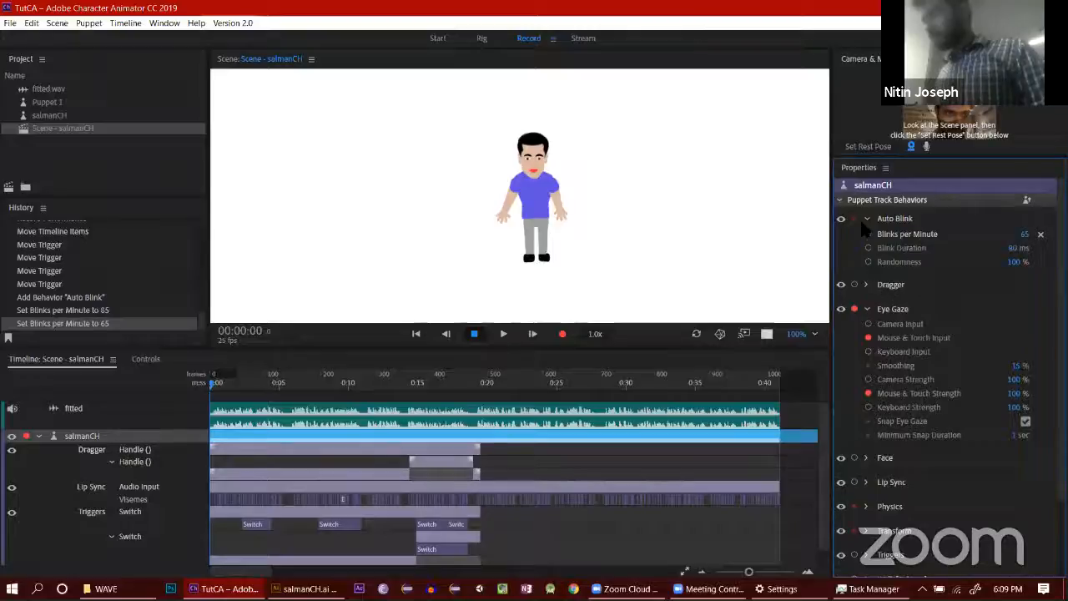
click(867, 218)
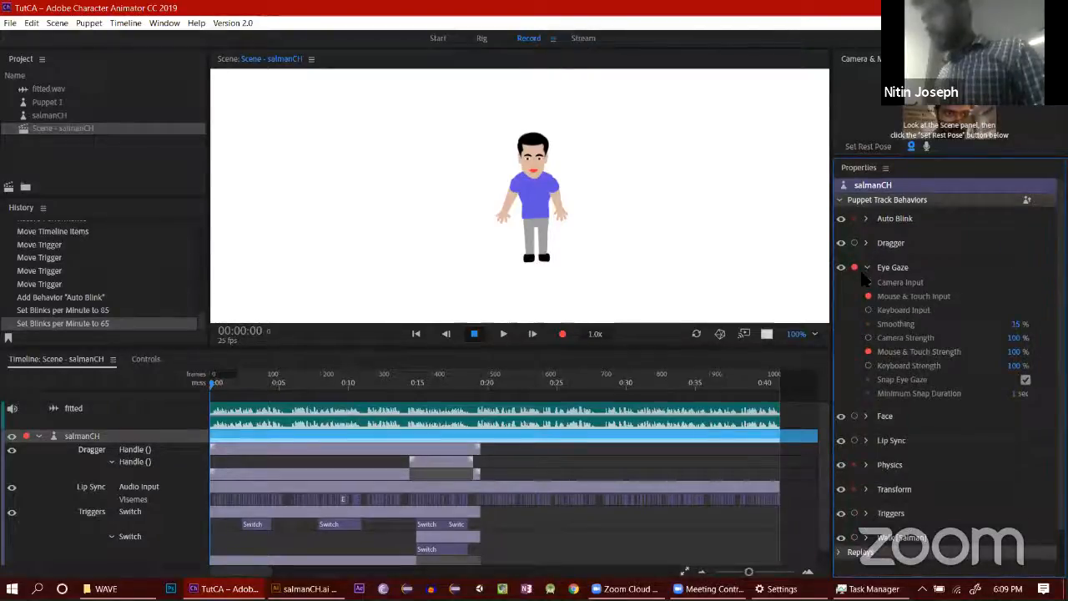
click(866, 267)
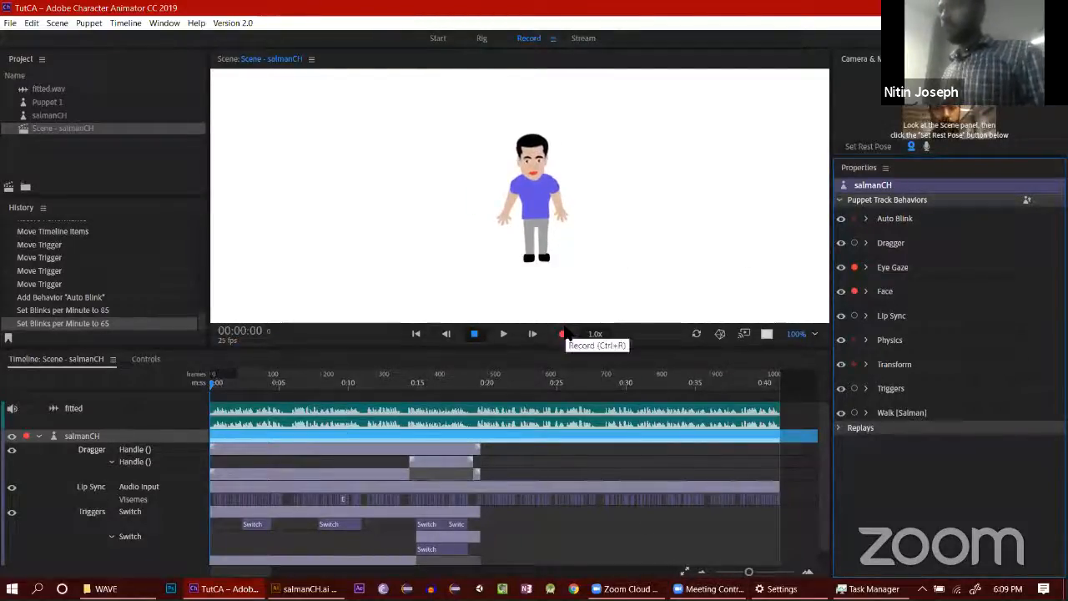
click(766, 334)
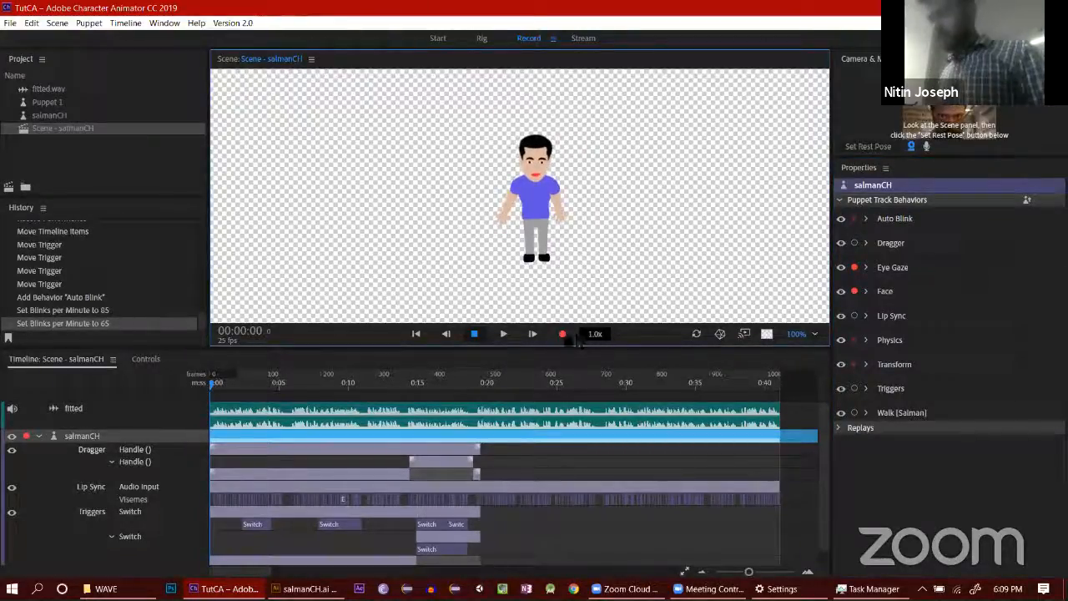
Step: Record an Eye Gaze and Face take from the start to about 19 seconds, and reset the rest pose at the start
click(563, 334)
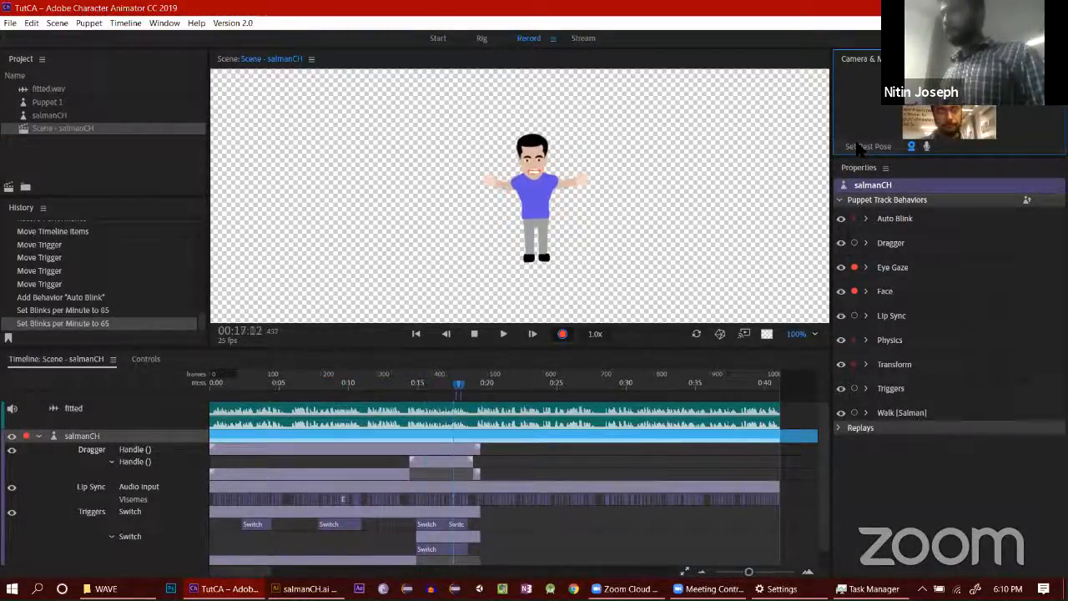
key(space)
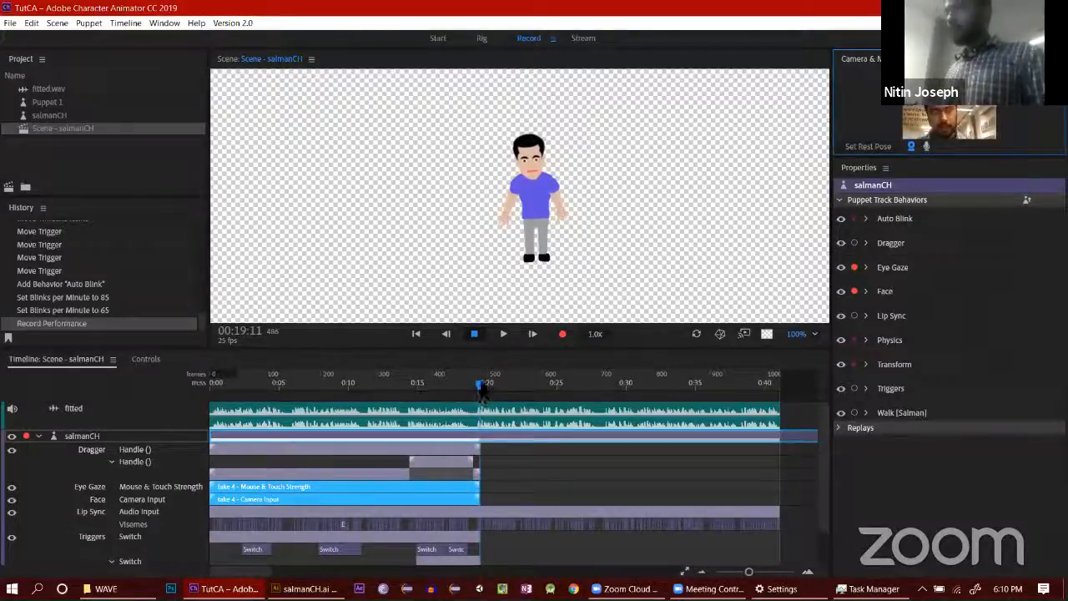
drag(482, 385, 215, 380)
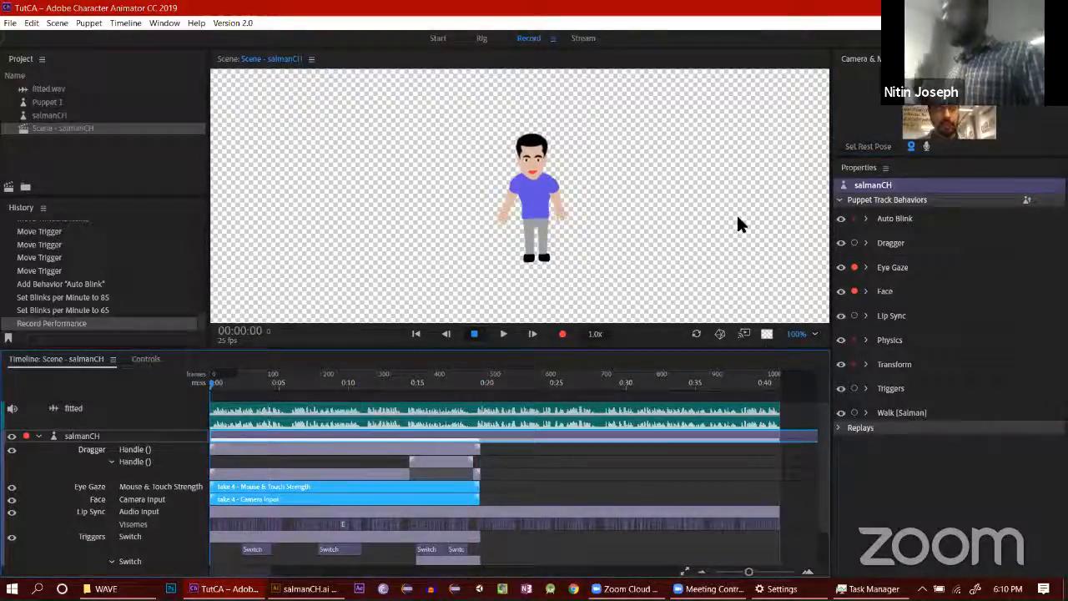
click(885, 148)
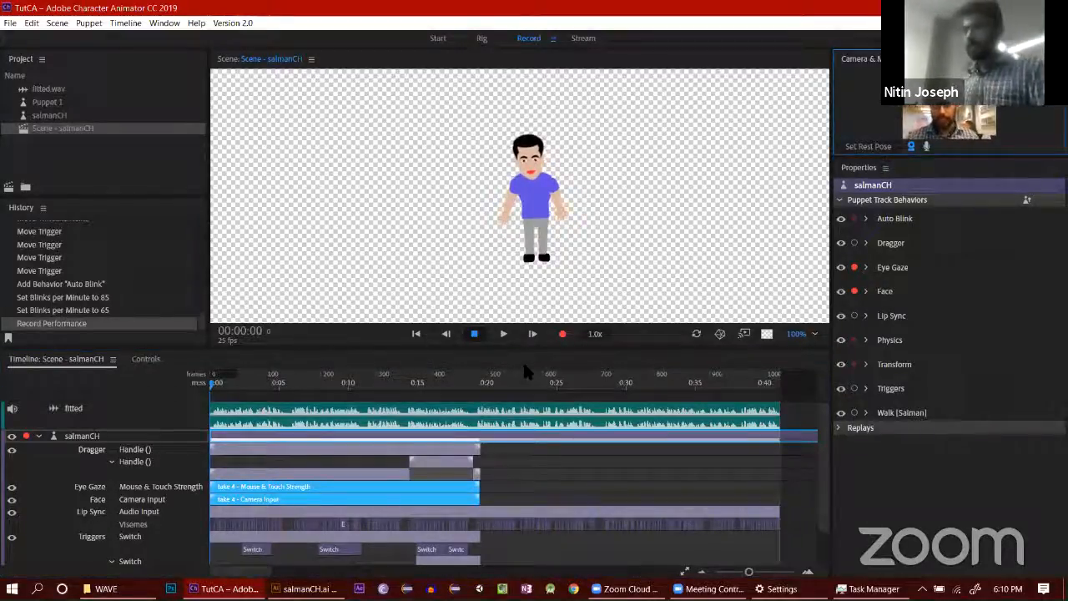
Step: Browse up from the WAVE folder to Video contents in File Explorer and return to Character Animator's scene playback
key(space)
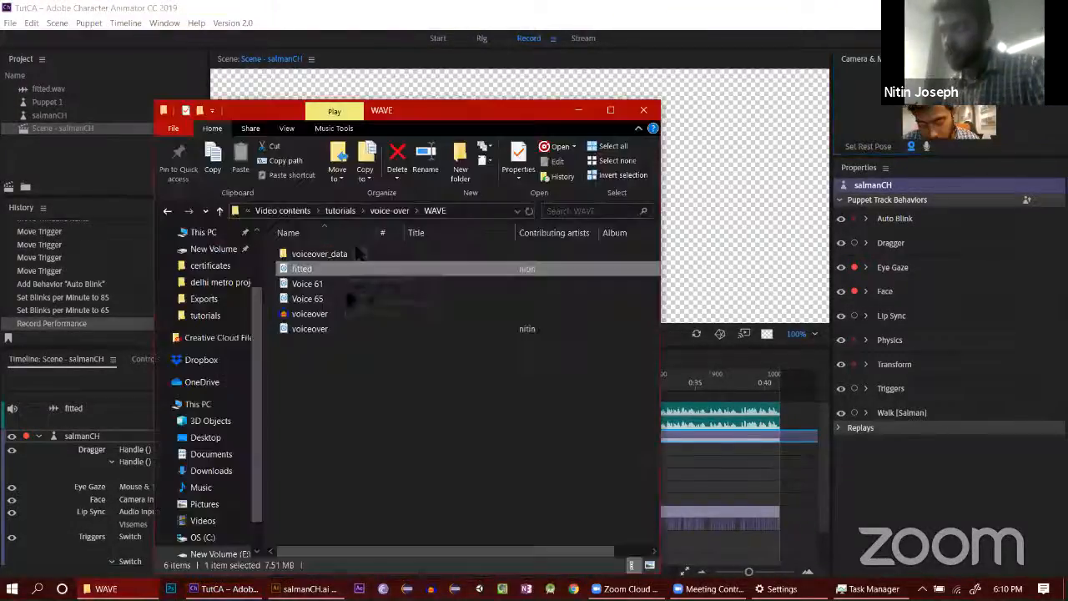
key(alt+Up)
key(alt+Up)
key(alt+Up)
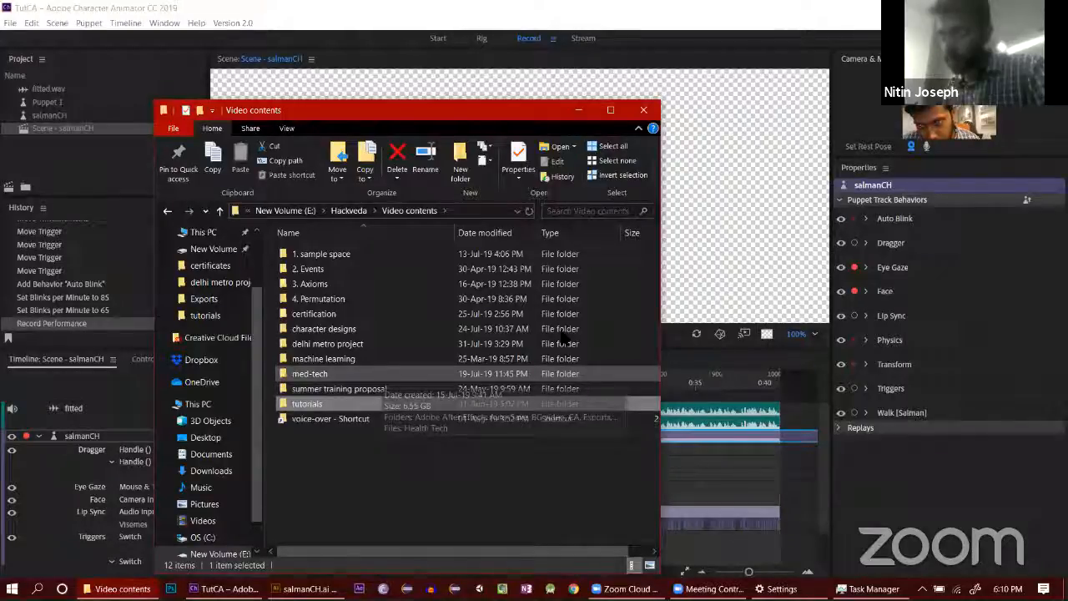
key(alt+Tab)
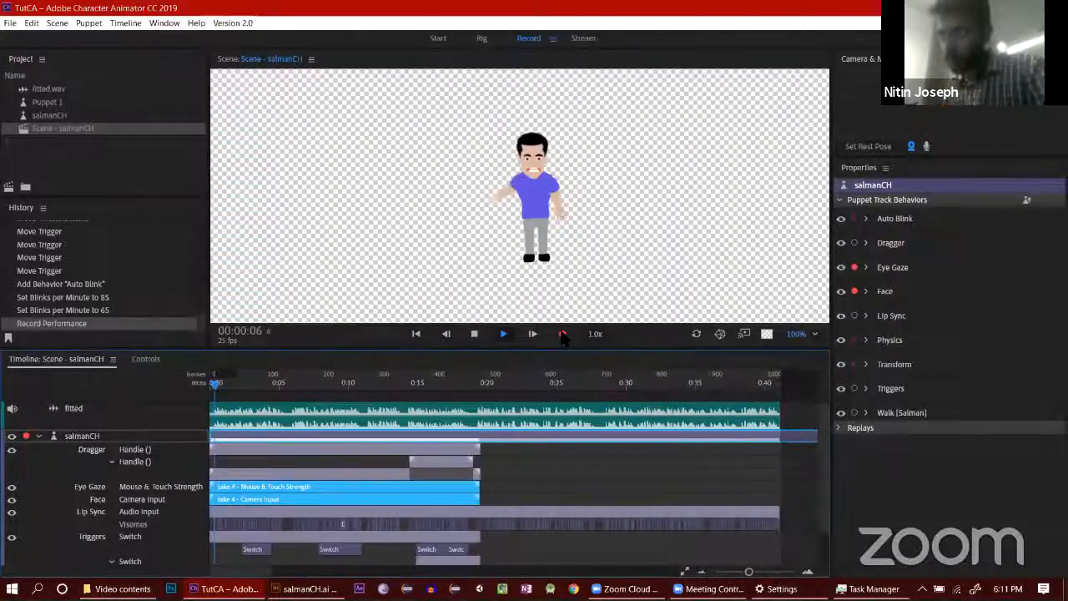
Step: Record a keyboard-driven Walk take from about 19 to 26 seconds with only Walk armed, and replay it
click(564, 334)
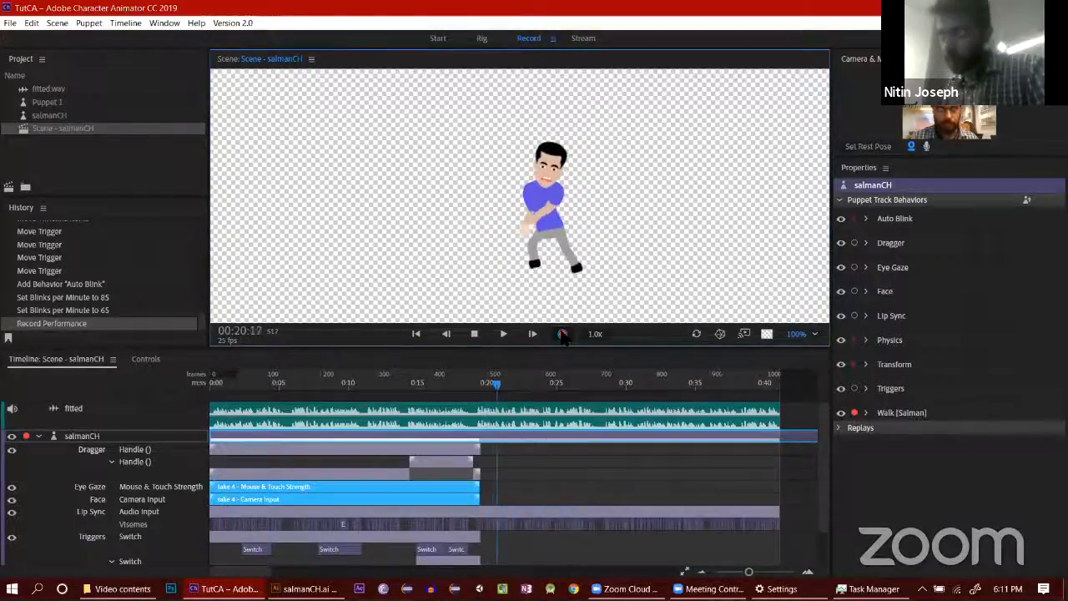
click(474, 333)
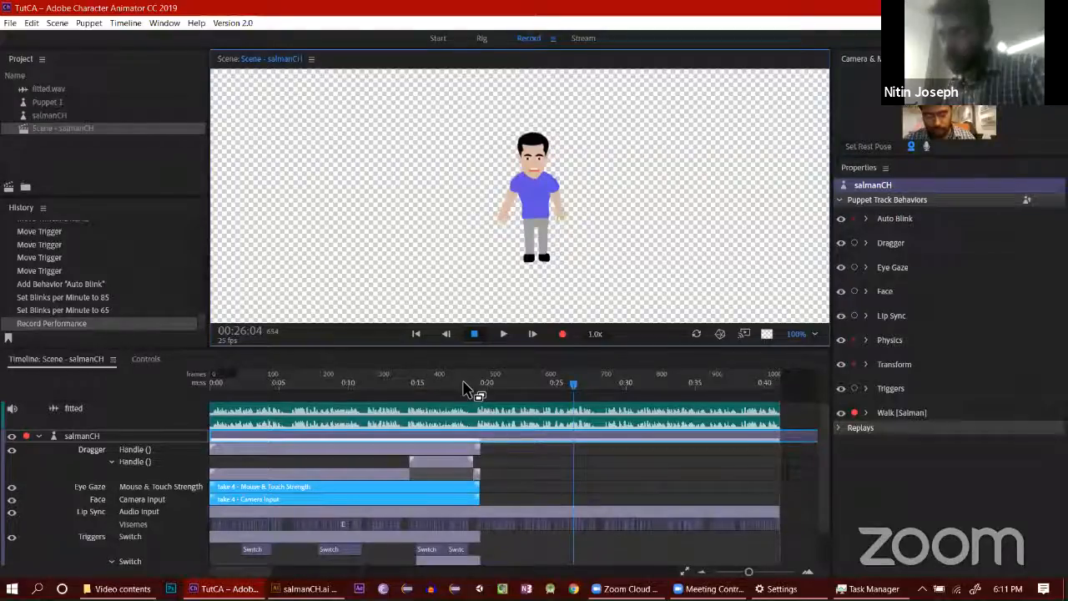
click(467, 386)
key(space)
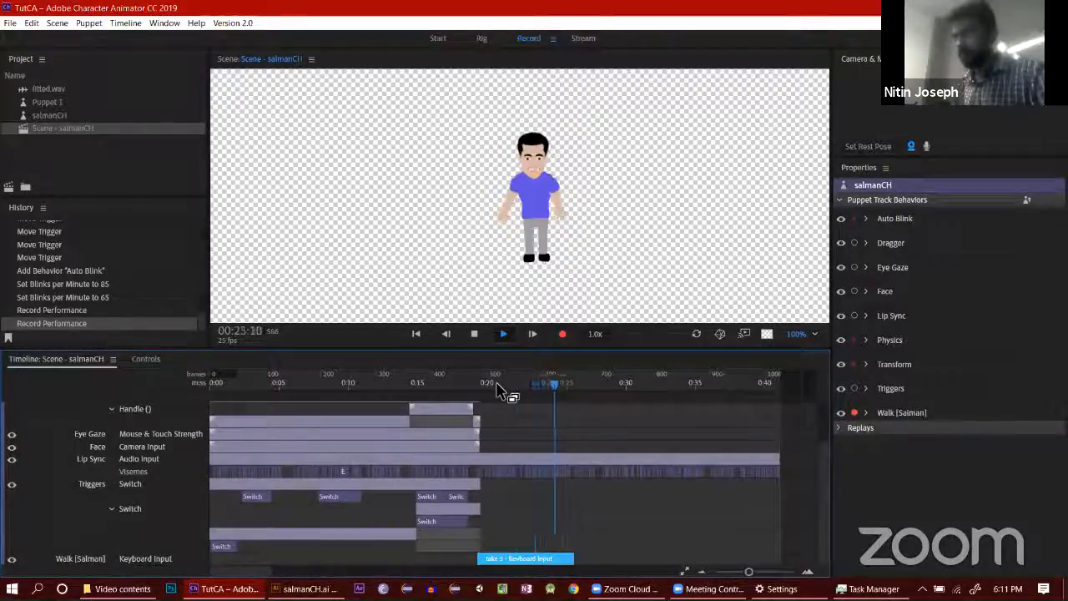
Step: Move the shoulder handles of the Right profile's Body copy outward to the shirt's shoulders and lower its Right Hip handle slightly
key(ctrl+1)
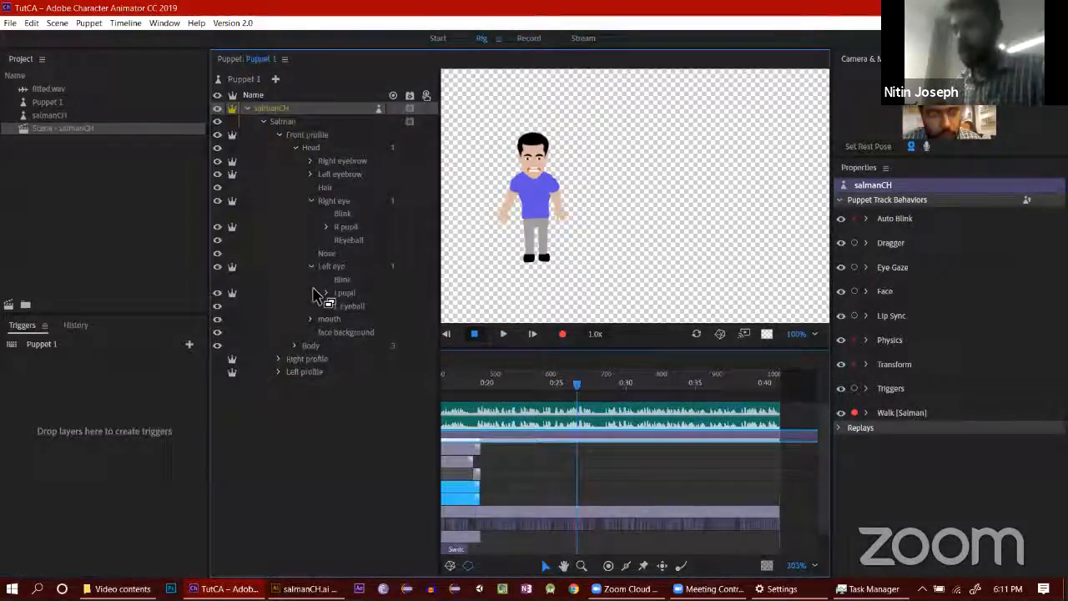
drag(308, 143, 353, 187)
click(349, 173)
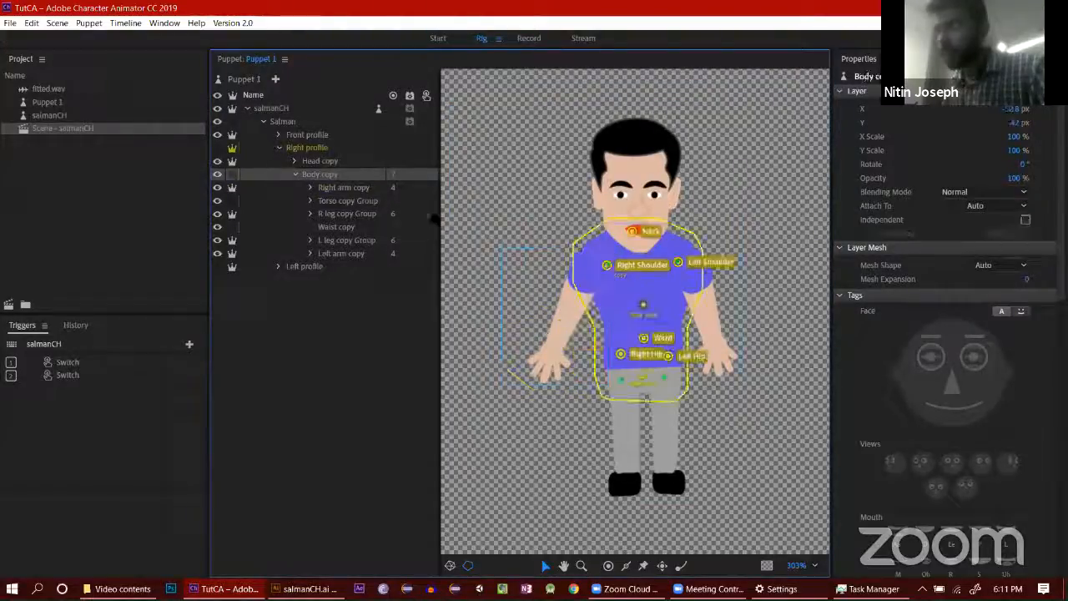
drag(607, 265, 590, 264)
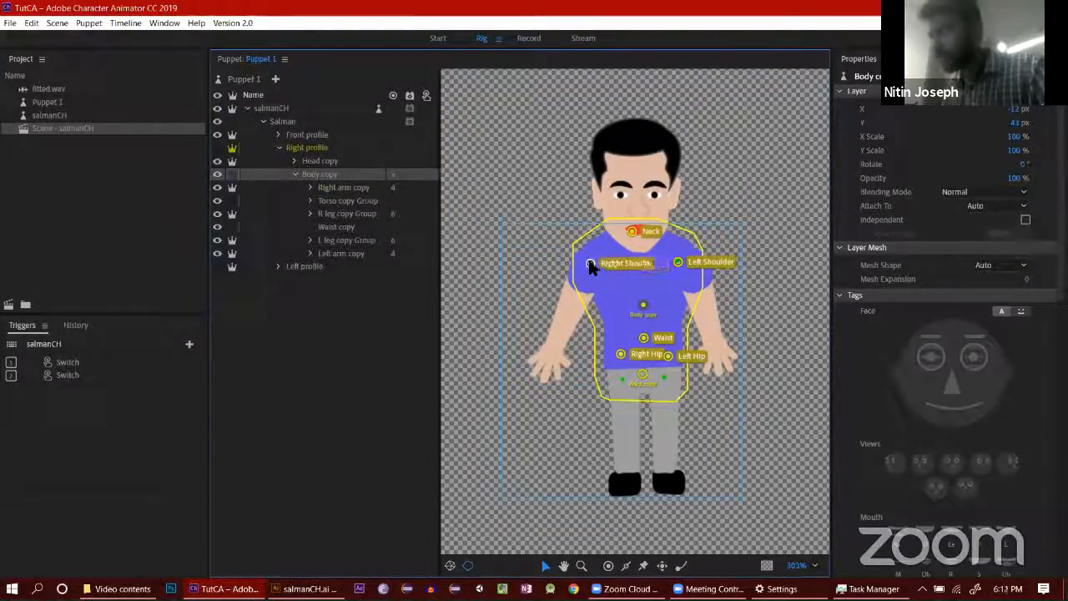
drag(678, 262, 693, 263)
drag(589, 264, 585, 260)
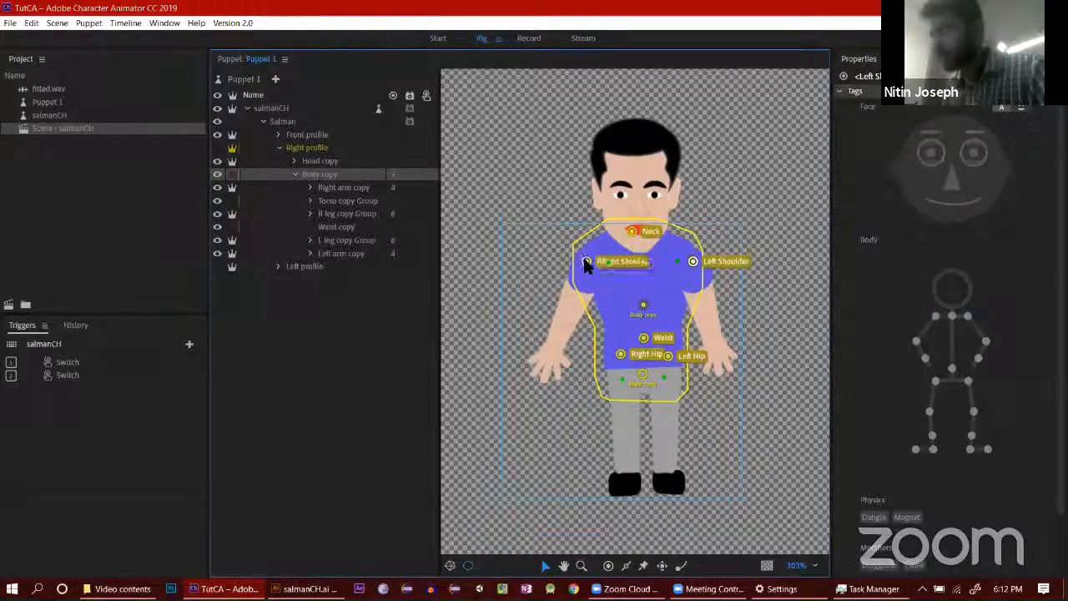
drag(619, 355, 620, 358)
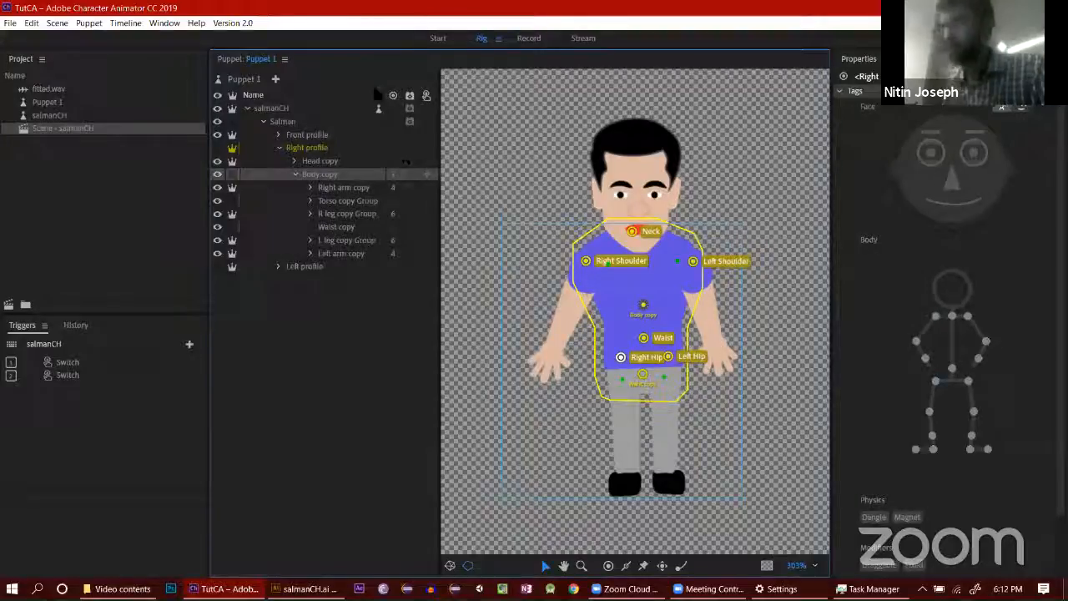
Step: Move the shoulder handles of the Left profile's Body copy 2 outward to the shirt's shoulders and return to the recording workspace
click(315, 267)
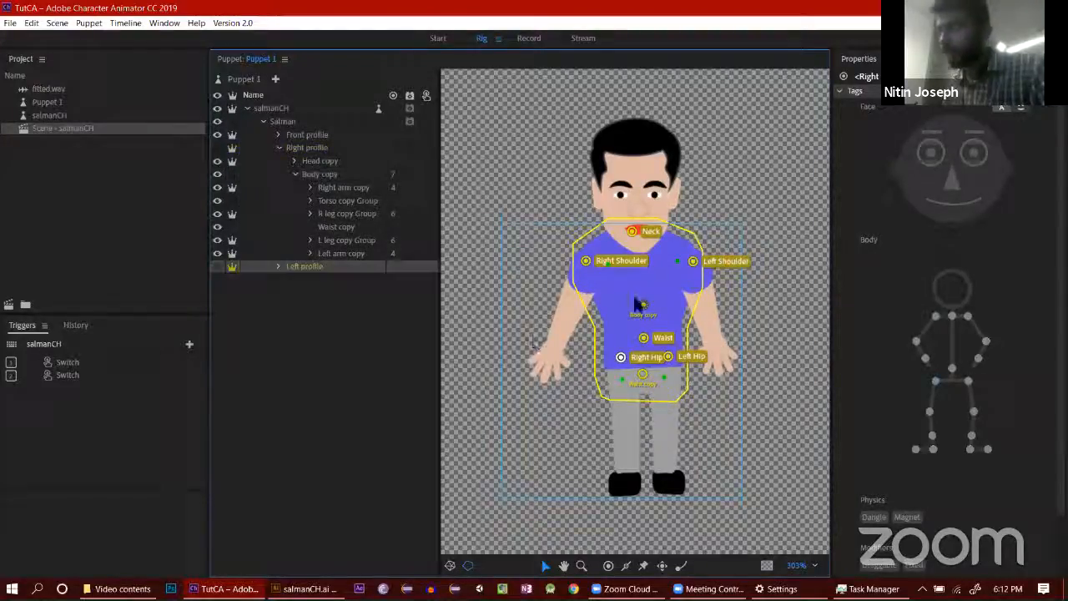
click(278, 266)
click(330, 399)
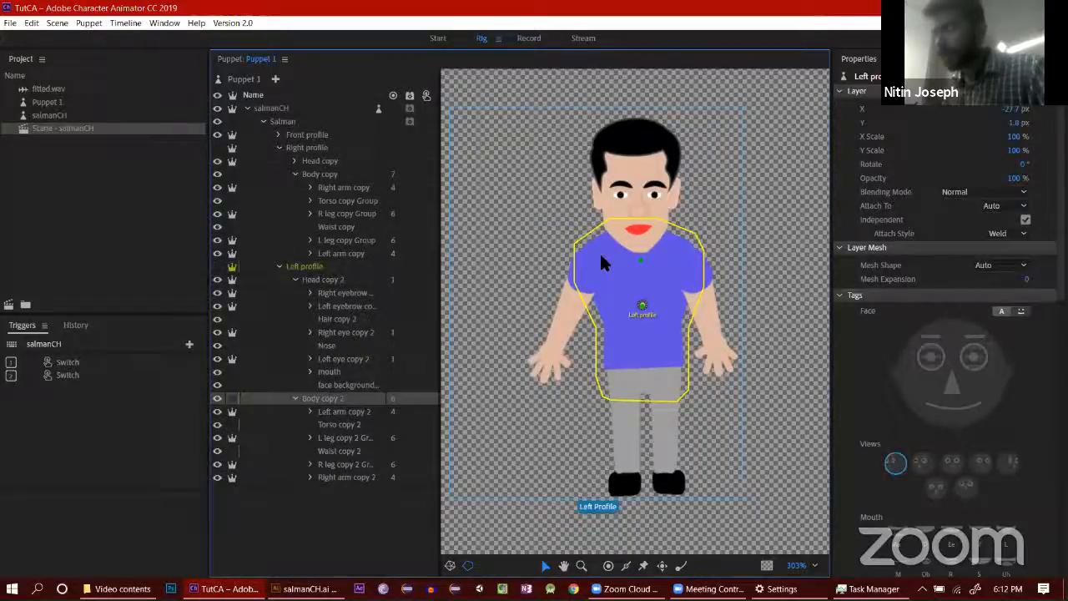
click(591, 261)
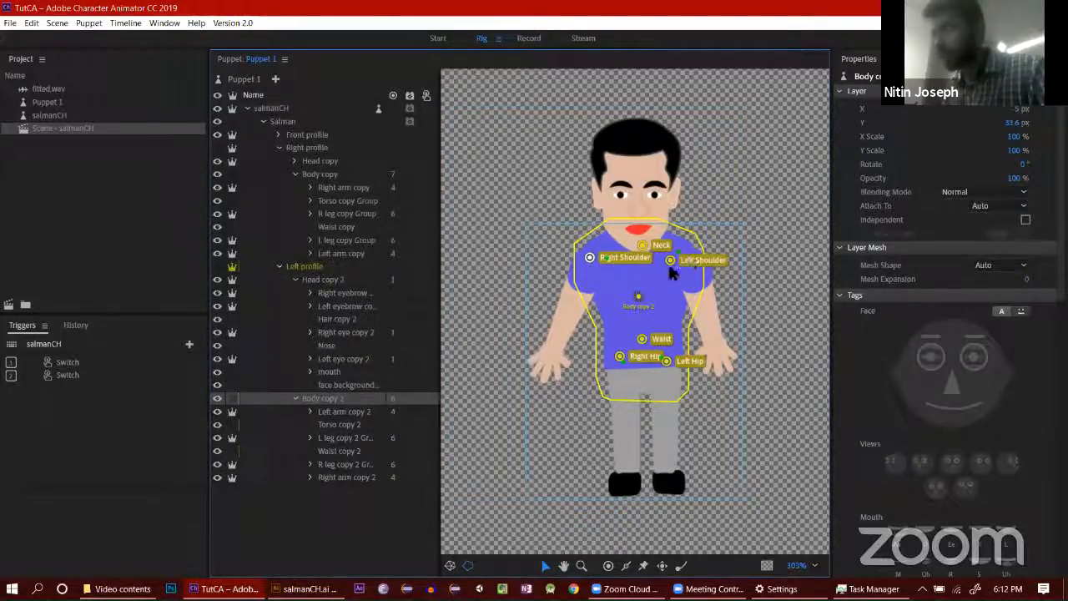
drag(670, 259, 689, 265)
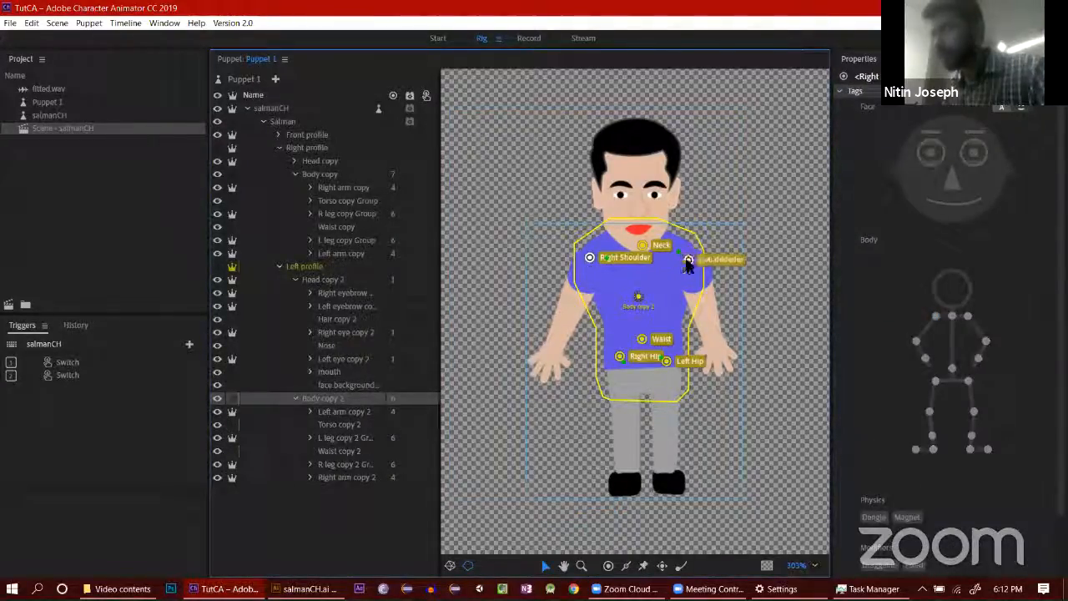
click(528, 39)
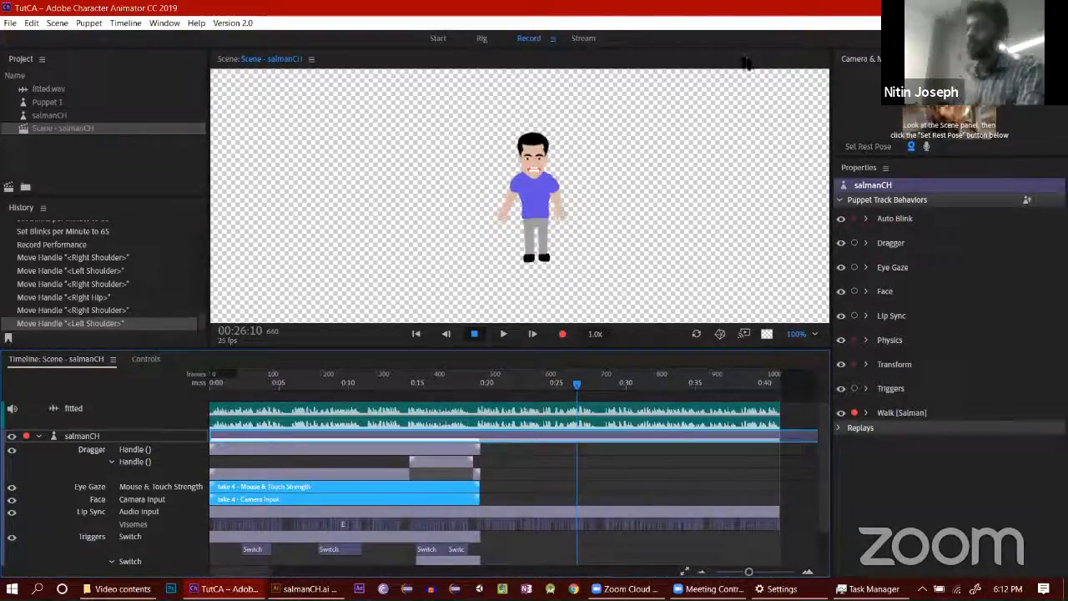
Step: Record another keyboard-driven Walk take from about 19 to 27 seconds with only Walk armed
drag(578, 385, 477, 386)
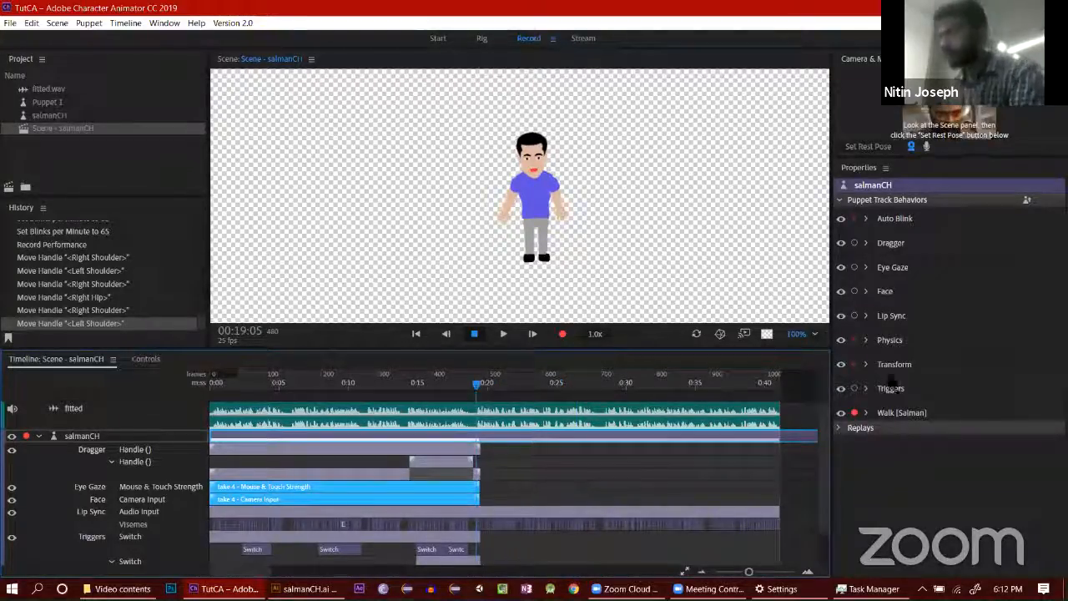
click(560, 335)
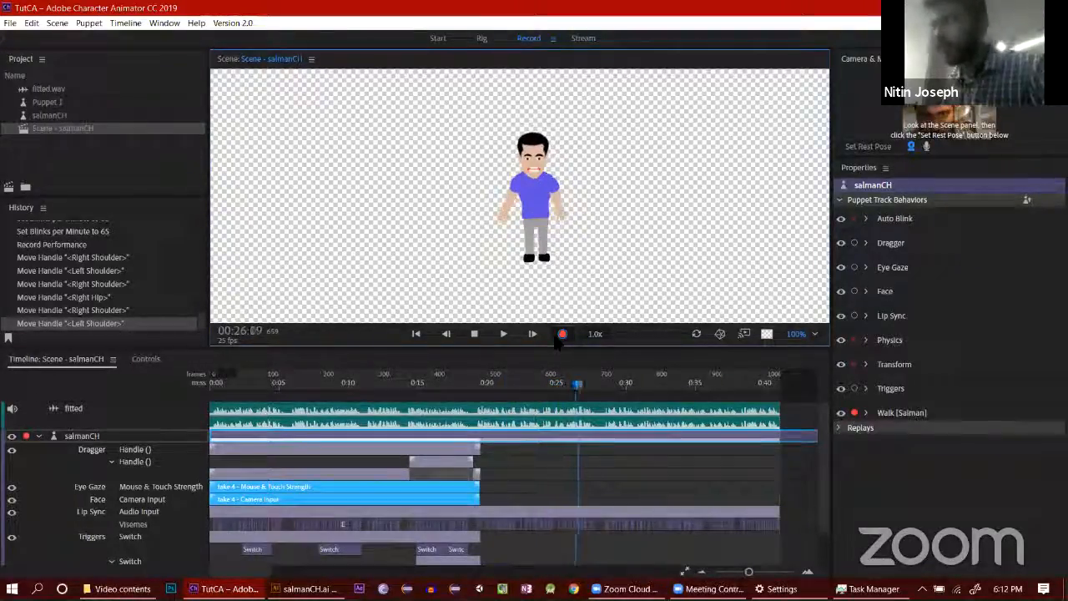
click(557, 335)
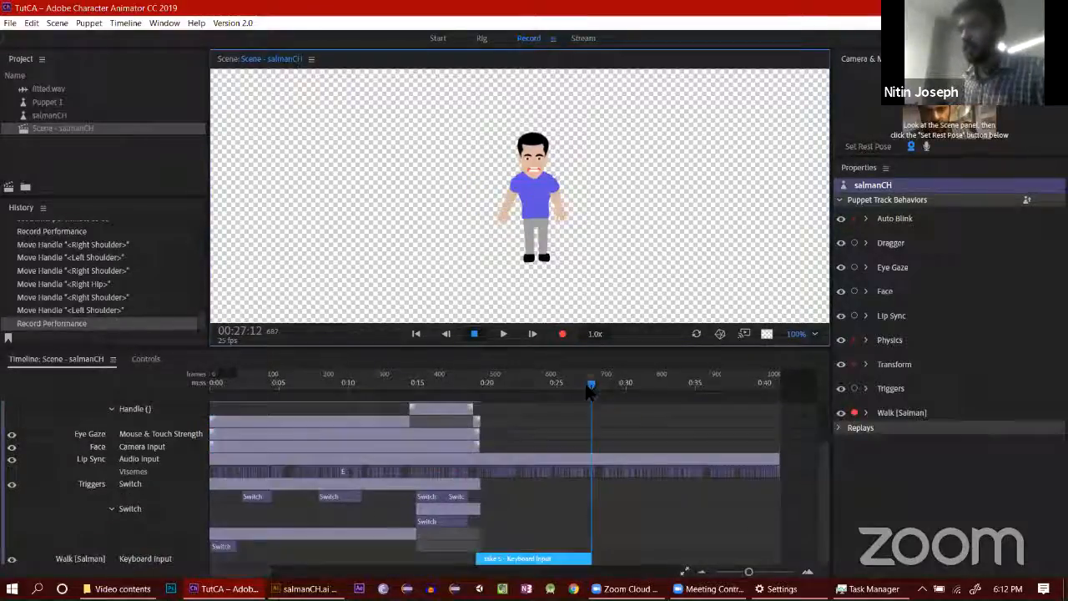
Step: Replay the scene from near its beginning, scrub through the remaining animation, and return the playhead to 0:00
drag(591, 385, 216, 382)
key(space)
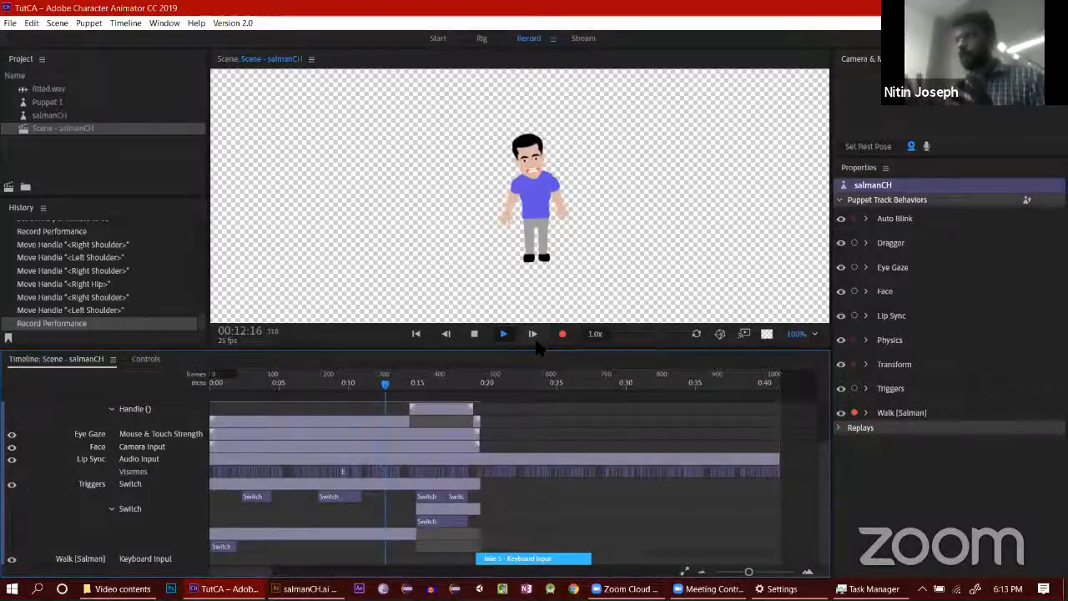
key(space)
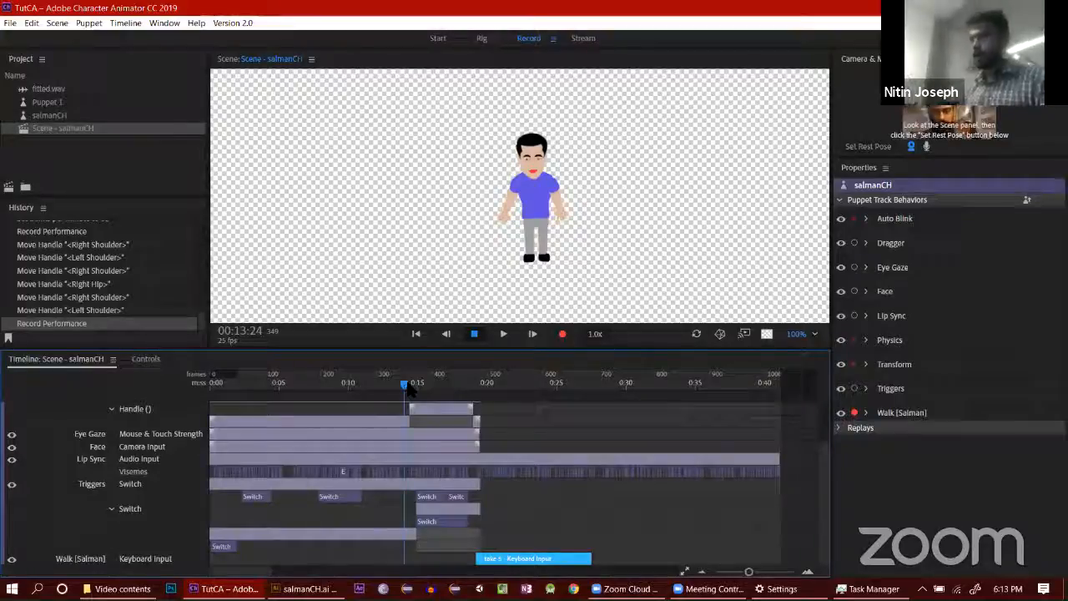
click(408, 384)
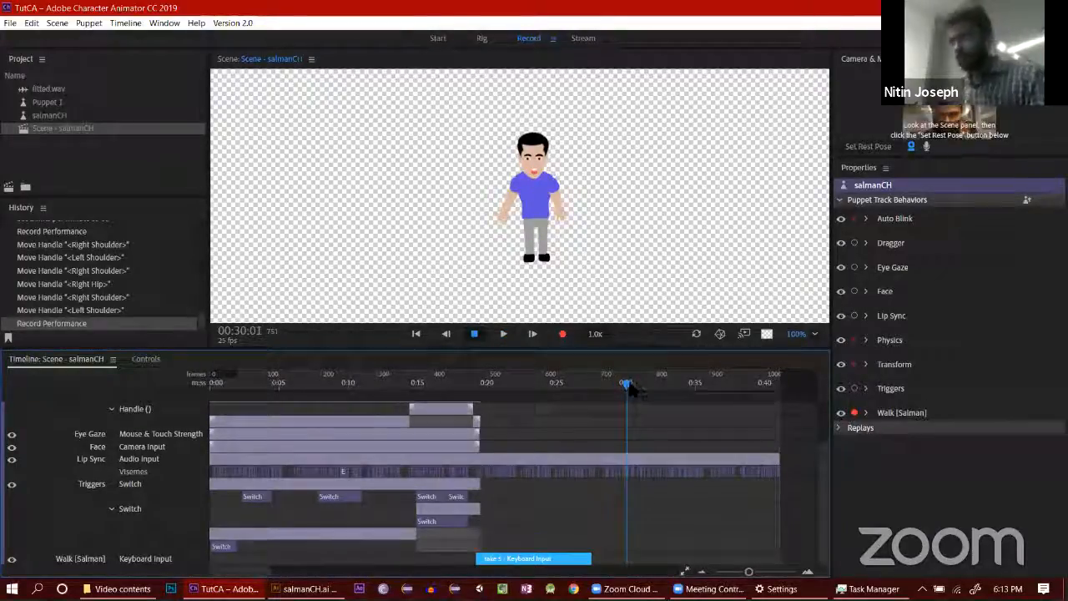
drag(415, 386, 173, 397)
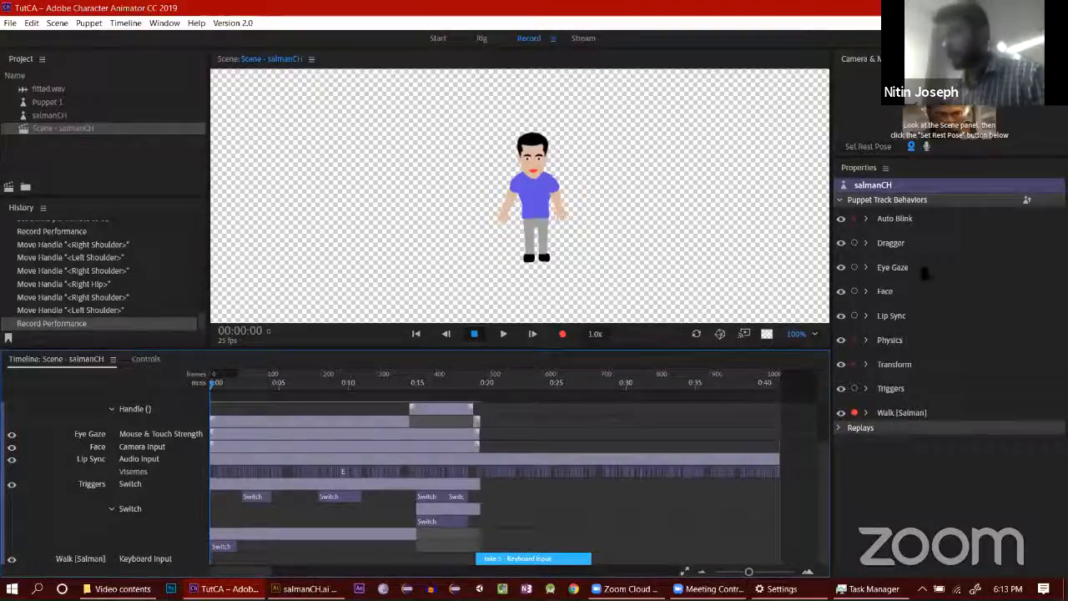
Step: Start a PNG Sequence and WAV export of the scene and browse to the tutorials folder in Video contents
click(11, 23)
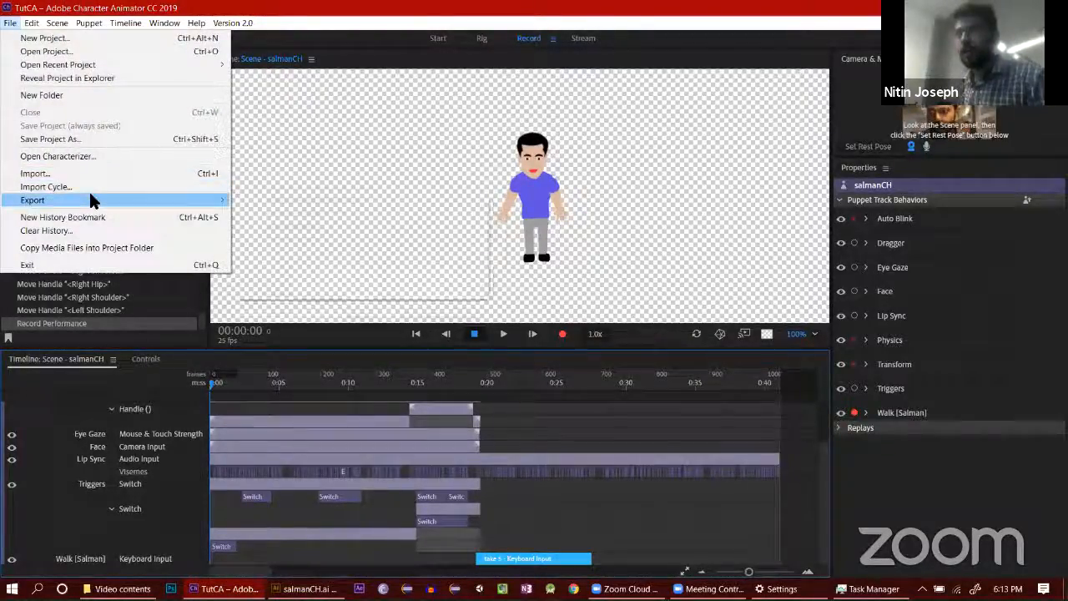
mouse_move(90, 201)
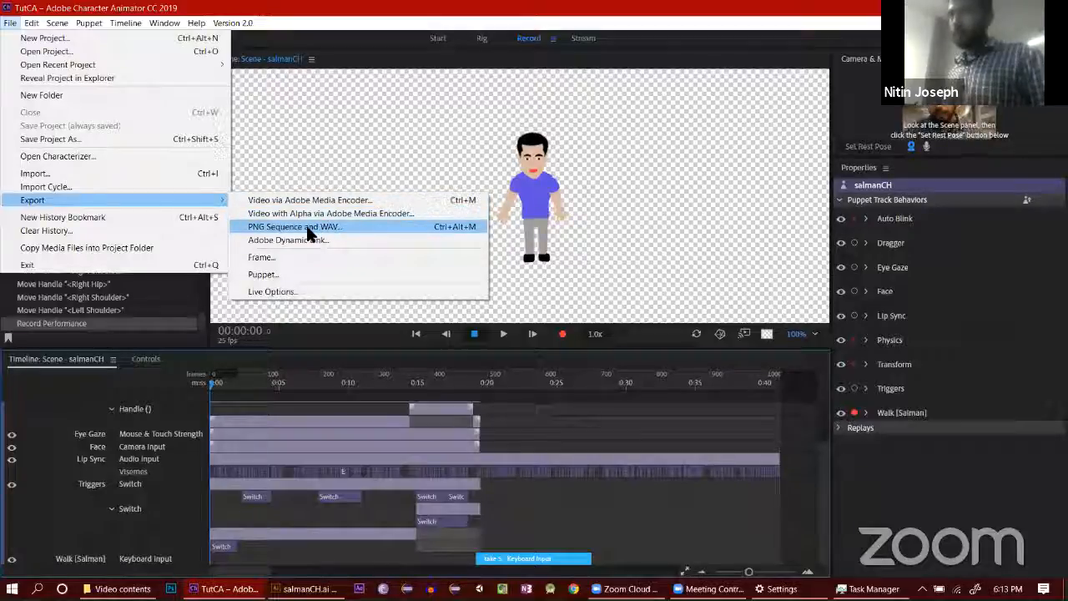
click(328, 231)
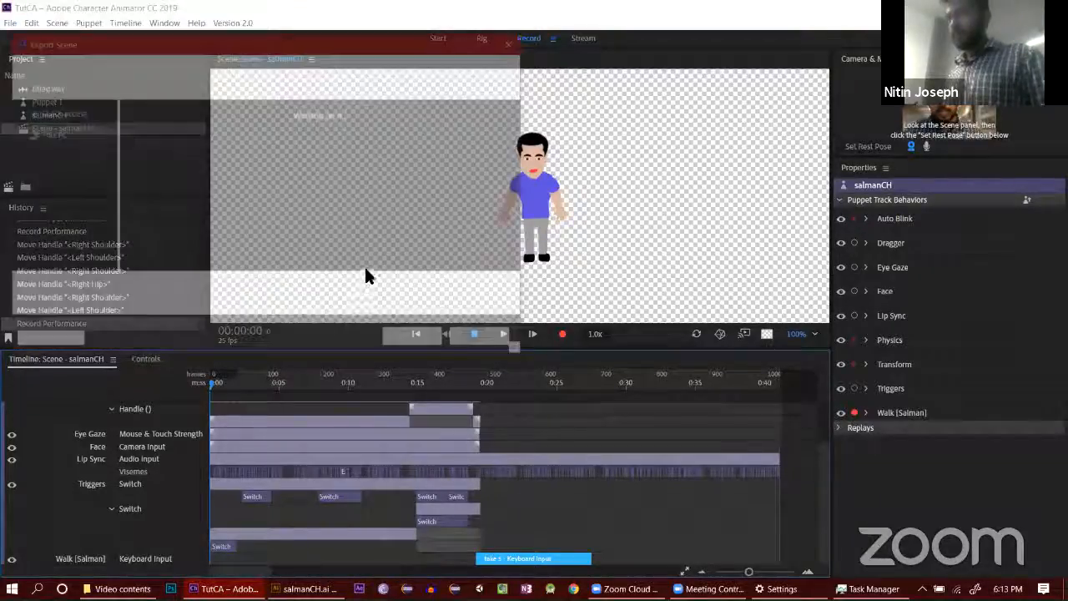
click(138, 63)
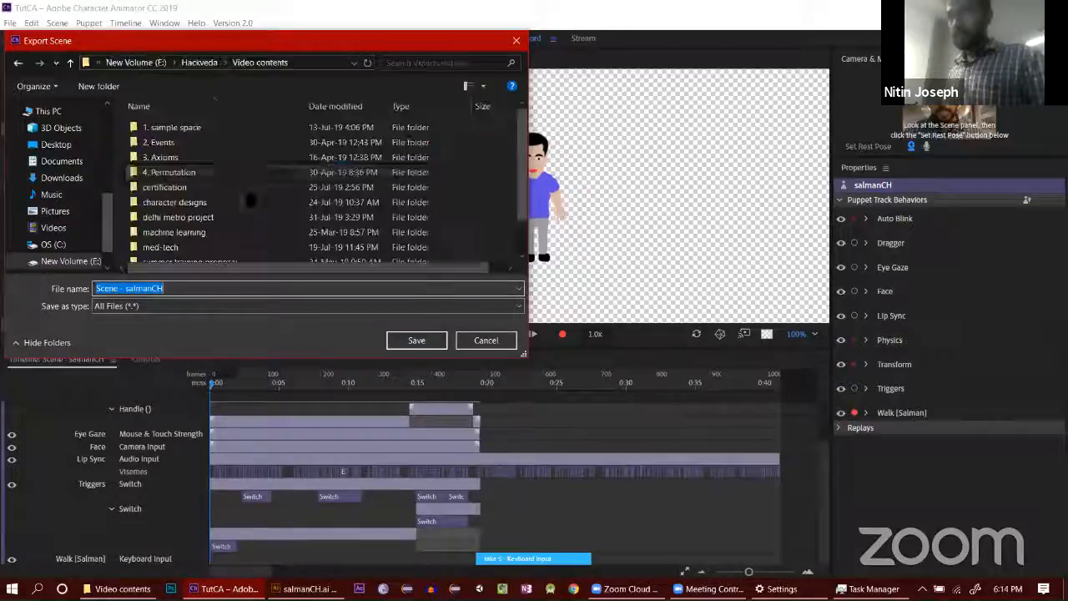
double_click(213, 242)
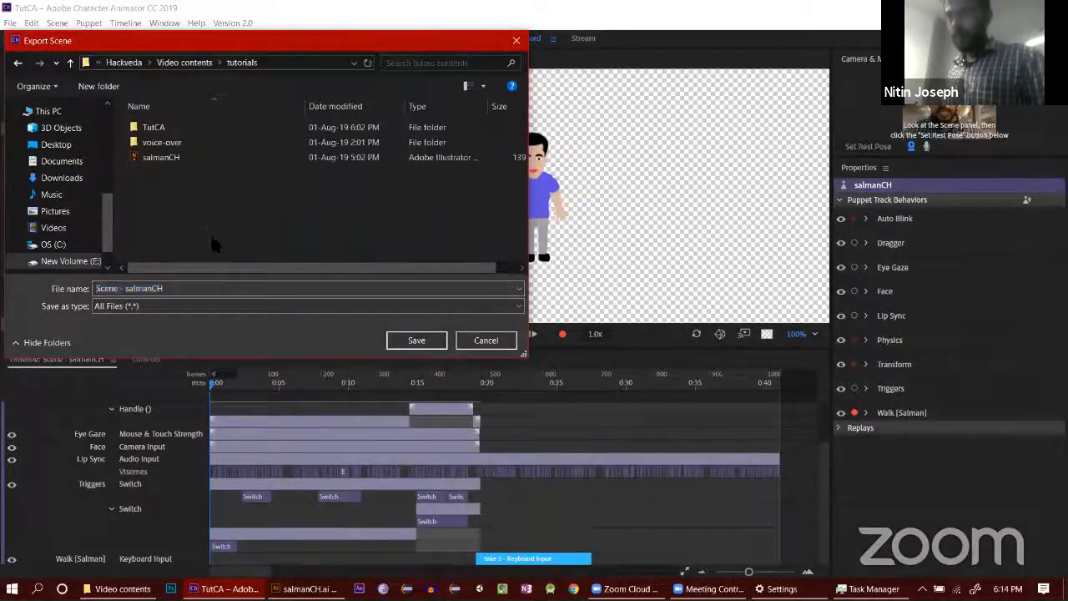
Step: Create an Exports folder inside tutorials and export the sequence into it as Scene - salmanCH
right_click(260, 198)
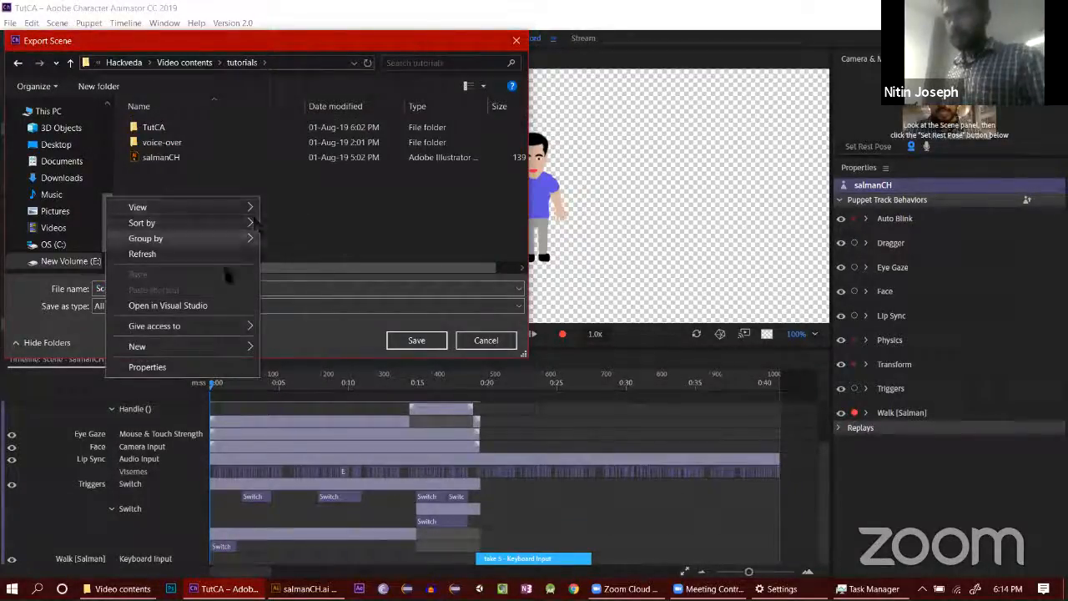
mouse_move(230, 349)
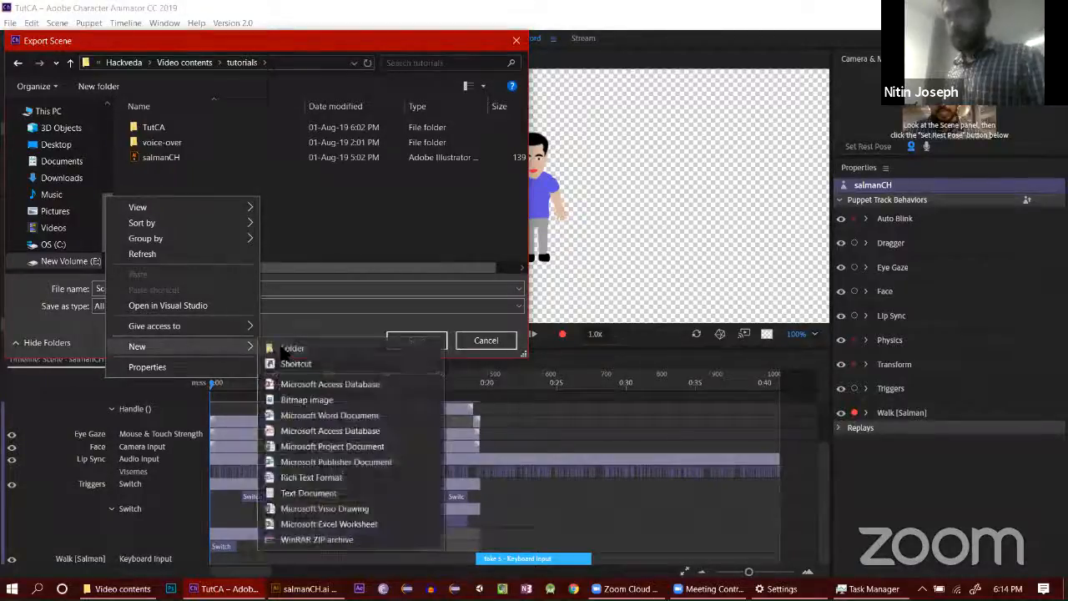
click(300, 348)
text(E)
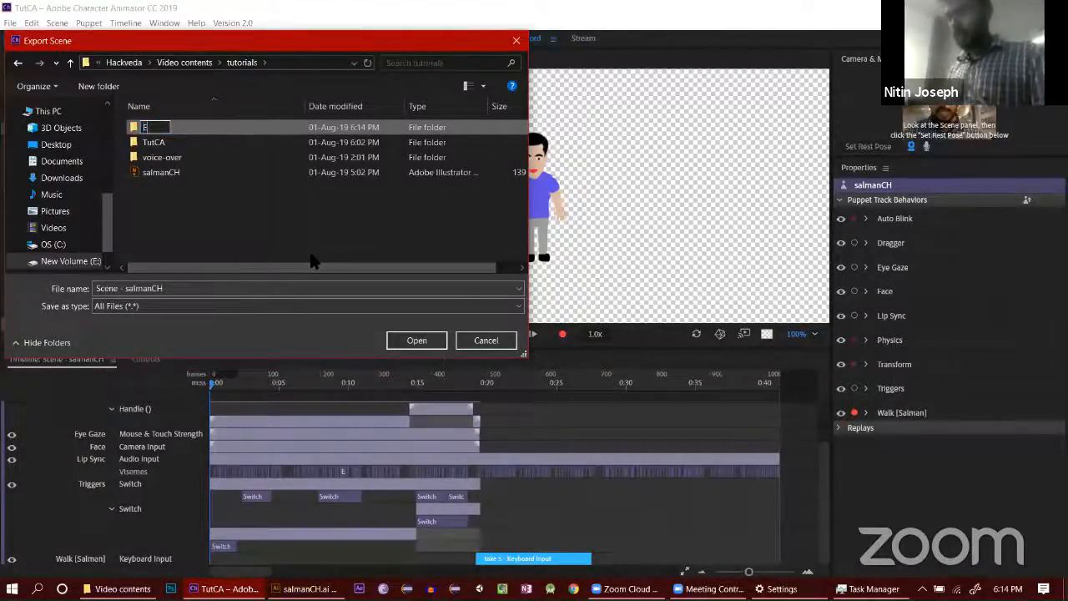
text(xports)
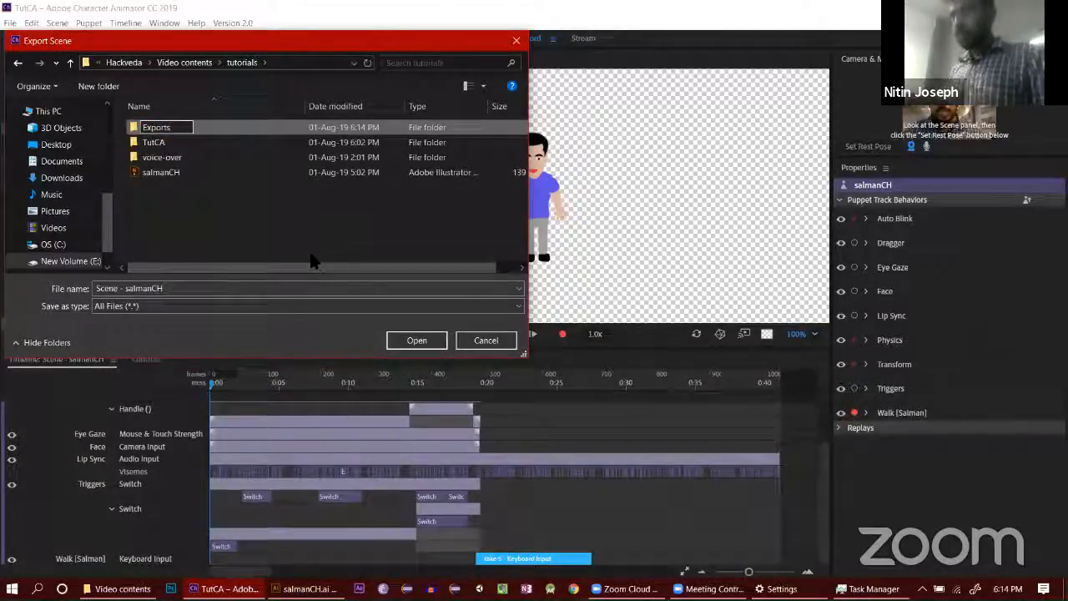
key(Return)
key(Return)
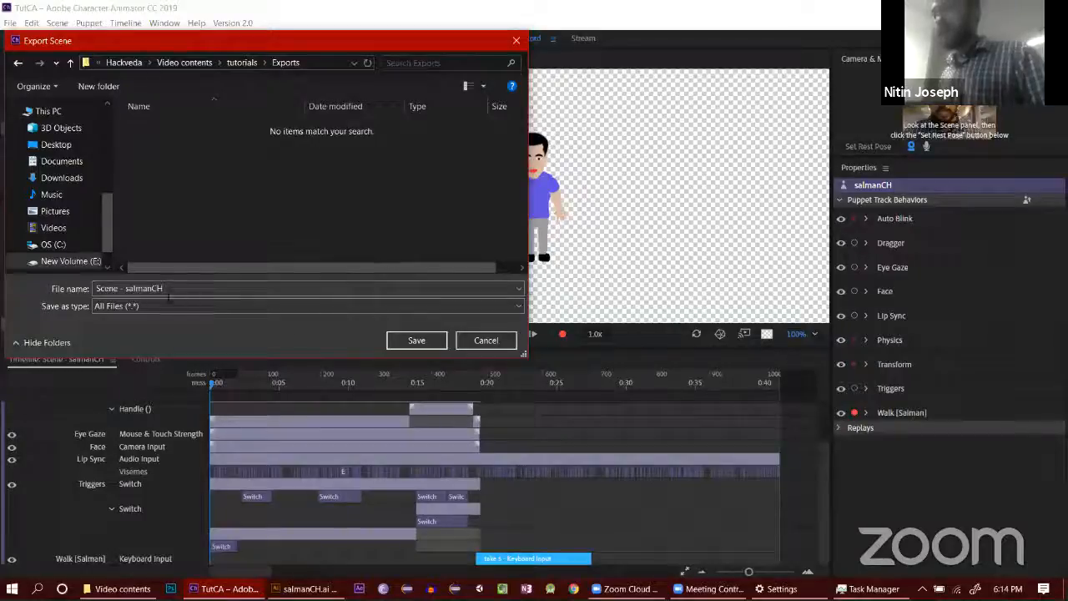
click(437, 340)
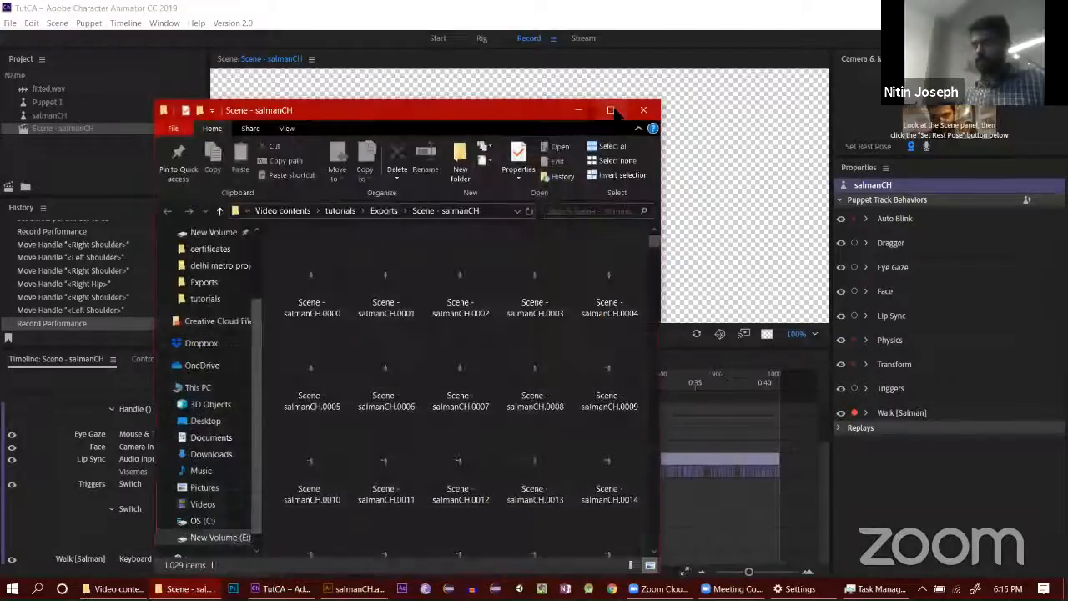
Step: Maximize the exported Scene - salmanCH folder and look through its numbered PNG frames down to the JSON and audio files
click(610, 110)
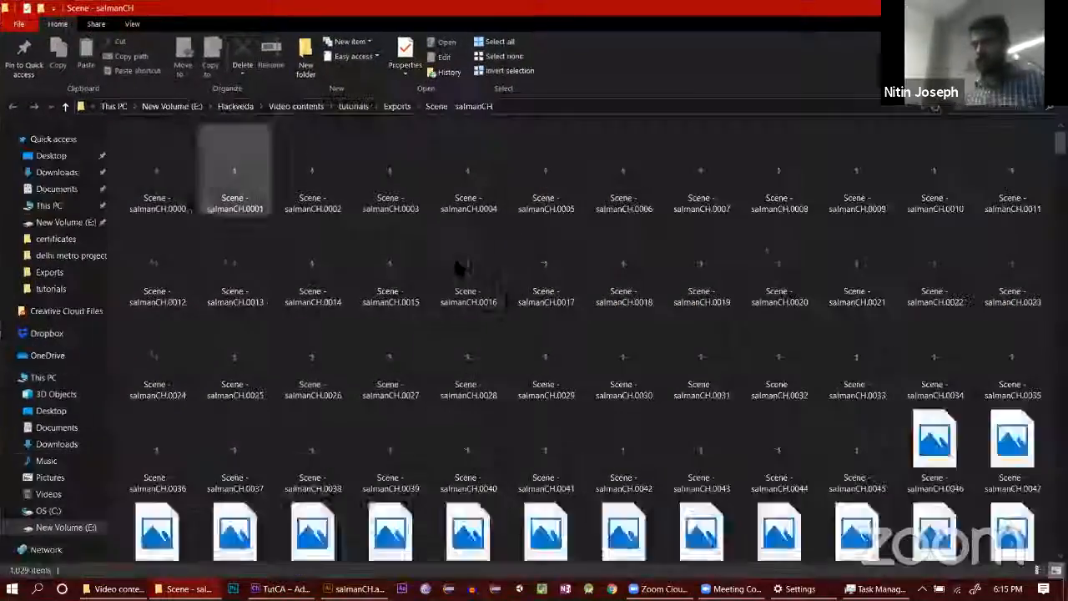
scroll(460, 267, down, 10)
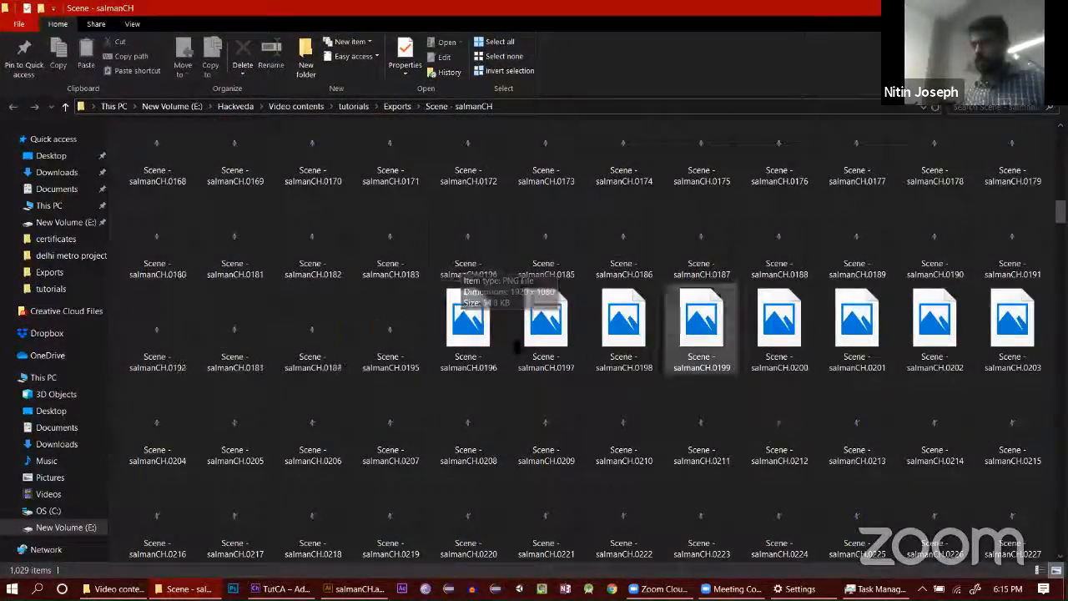
scroll(655, 353, down, 4)
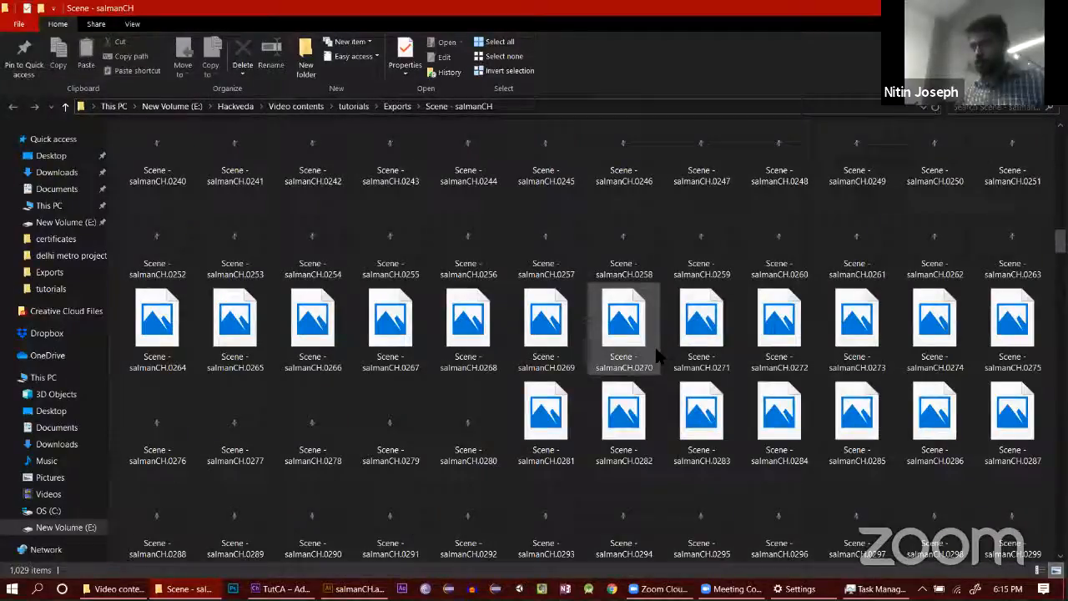
scroll(656, 353, down, 12)
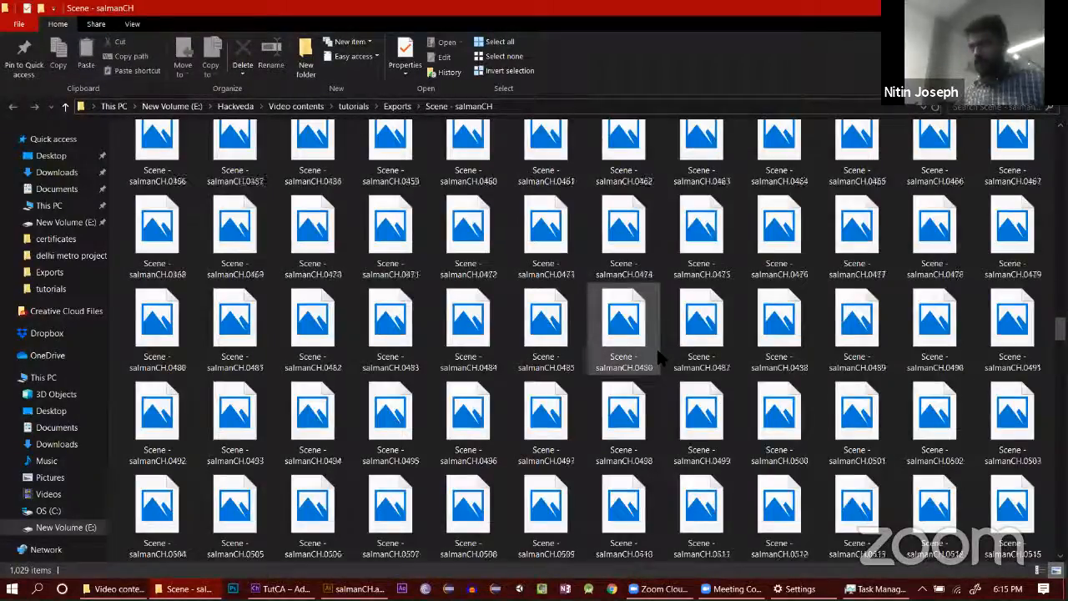
scroll(657, 357, down, 20)
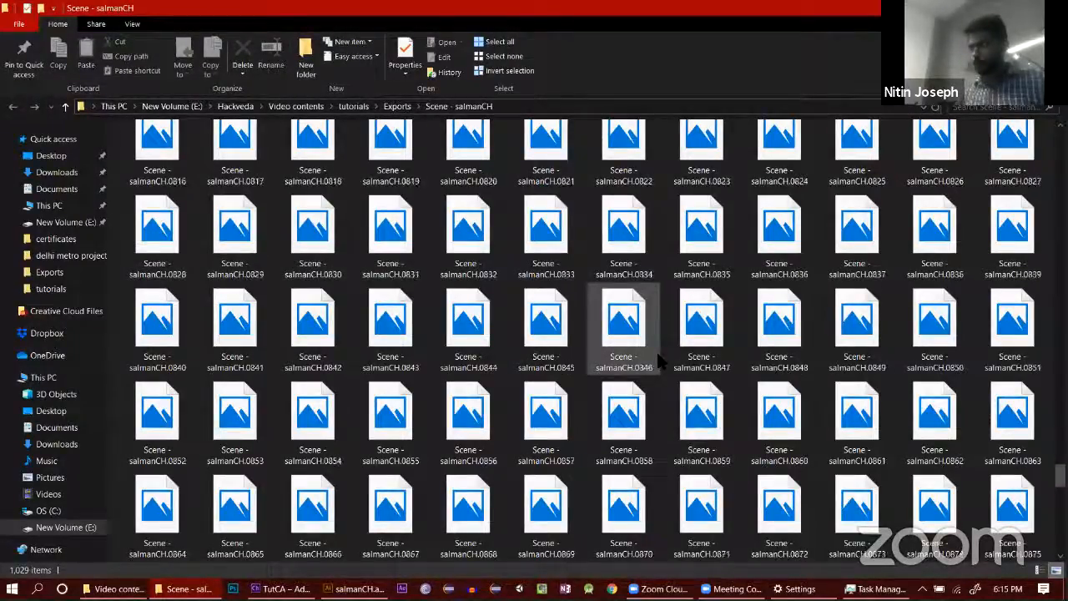
scroll(657, 359, down, 9)
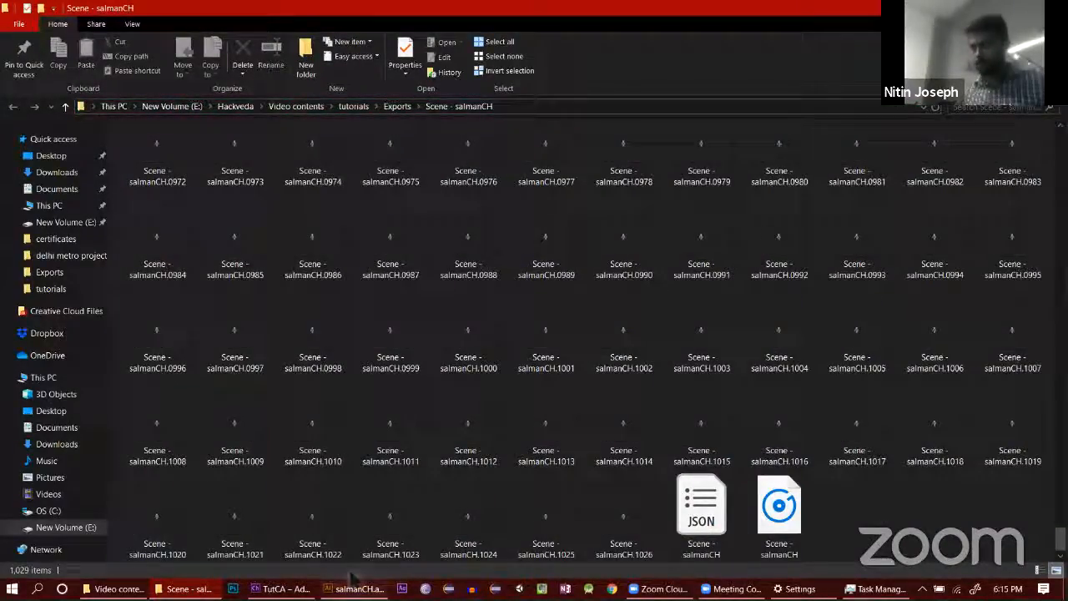
Step: Switch back to Character Animator and show the frame rate, duration and size properties of Scene - salmanCH
click(282, 589)
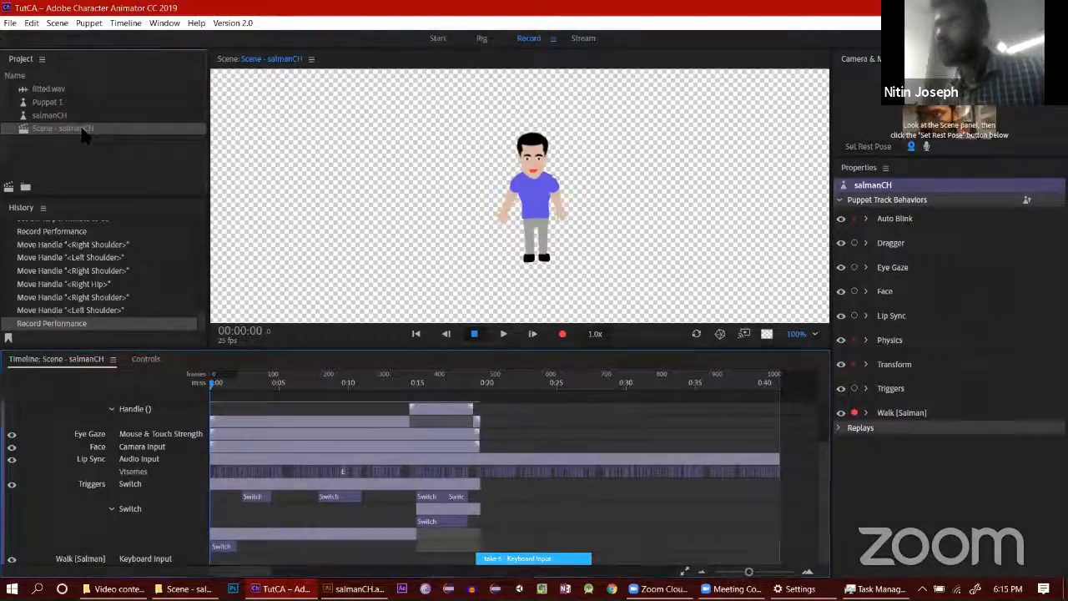
click(84, 135)
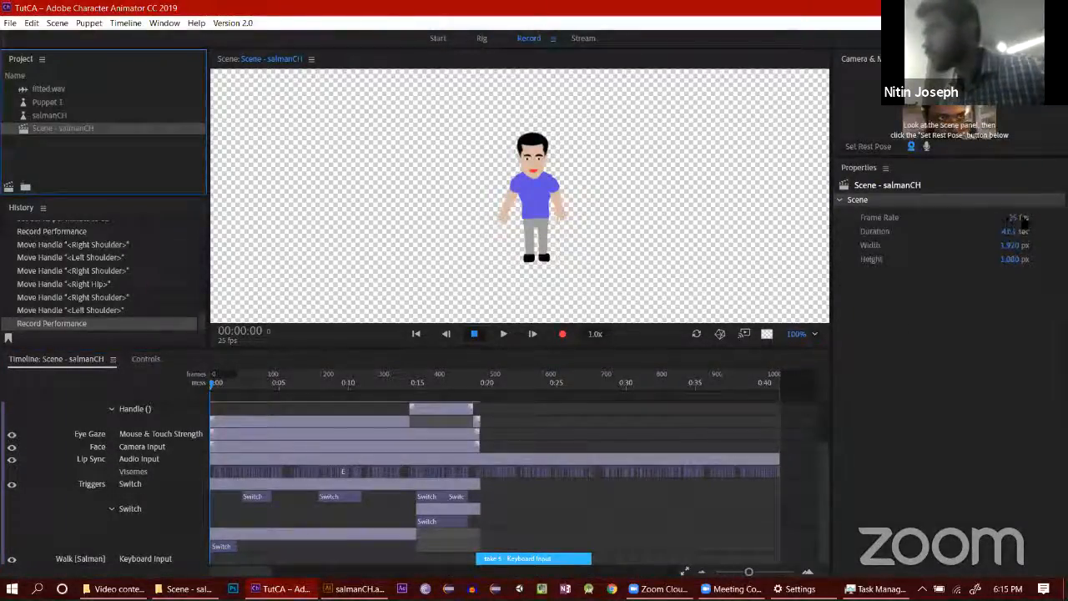